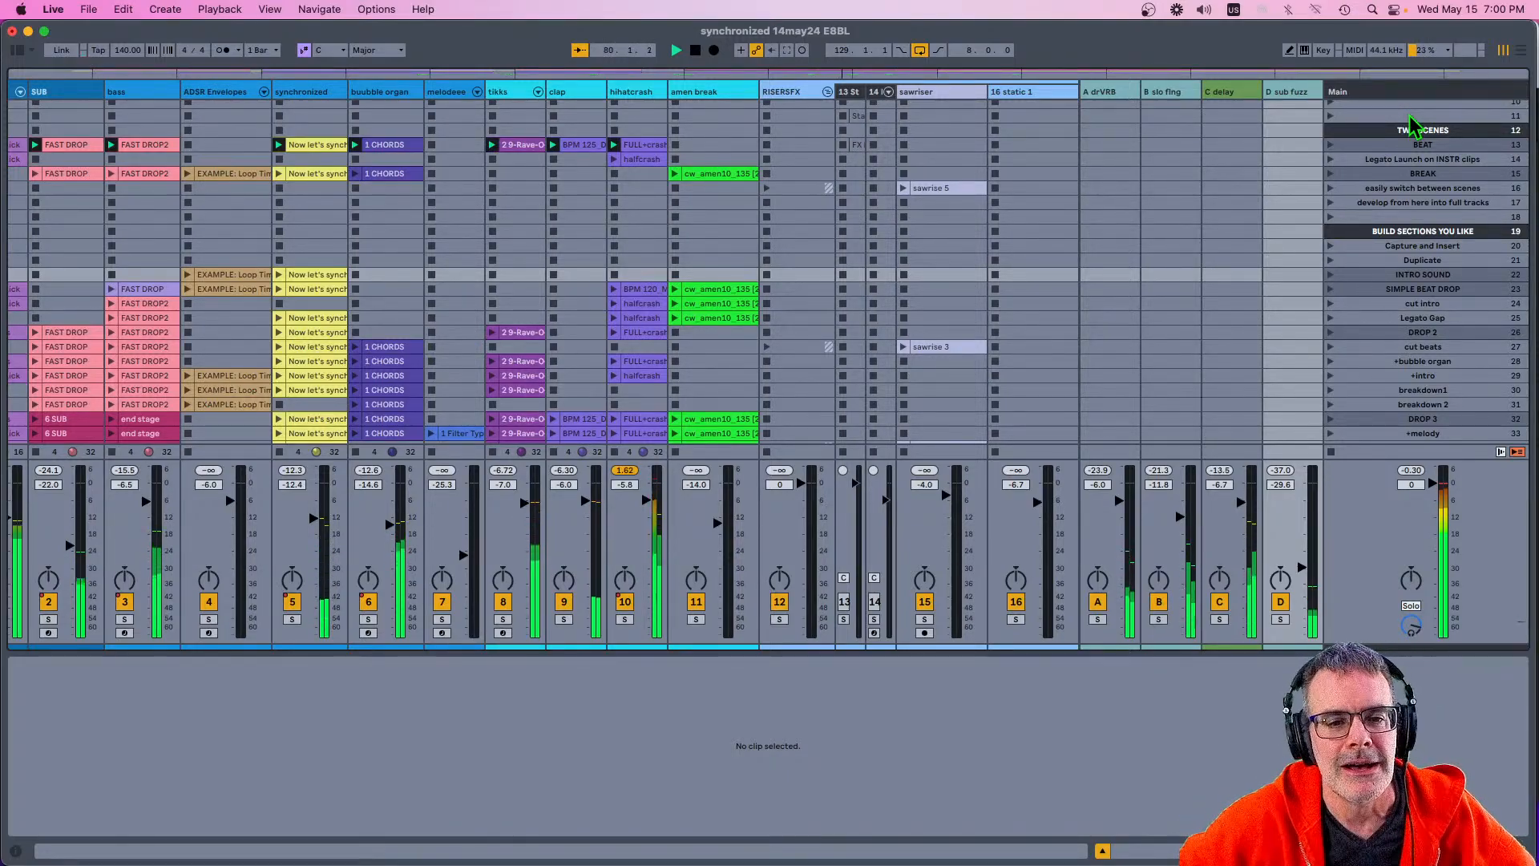
Step: Stop all clips and launch "the starting loop" scene in the INGREDIENTS section
scroll(1382, 160, "up", 5)
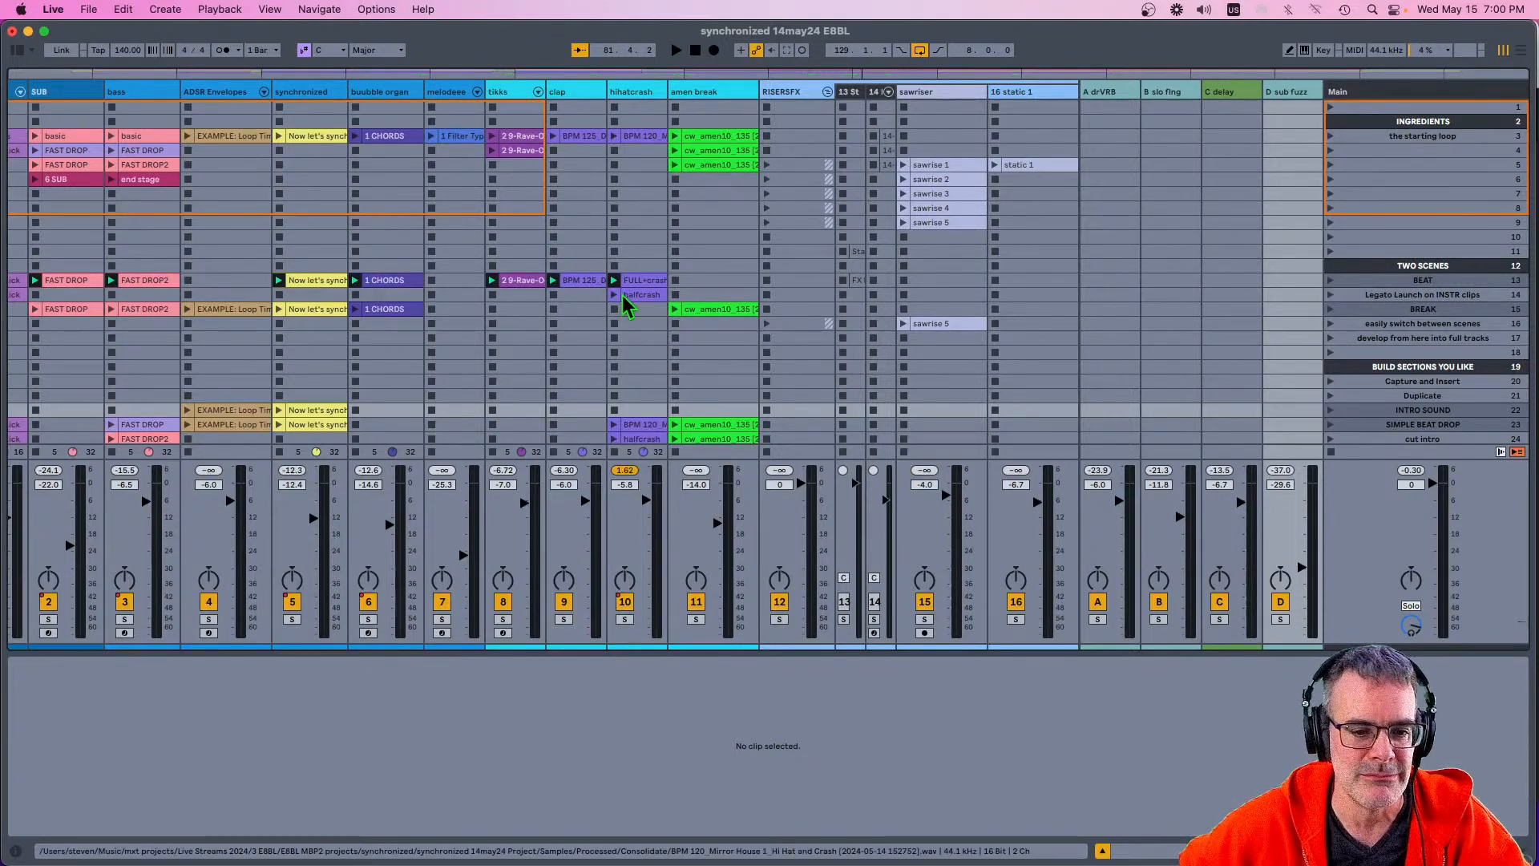
left_click(1332, 453)
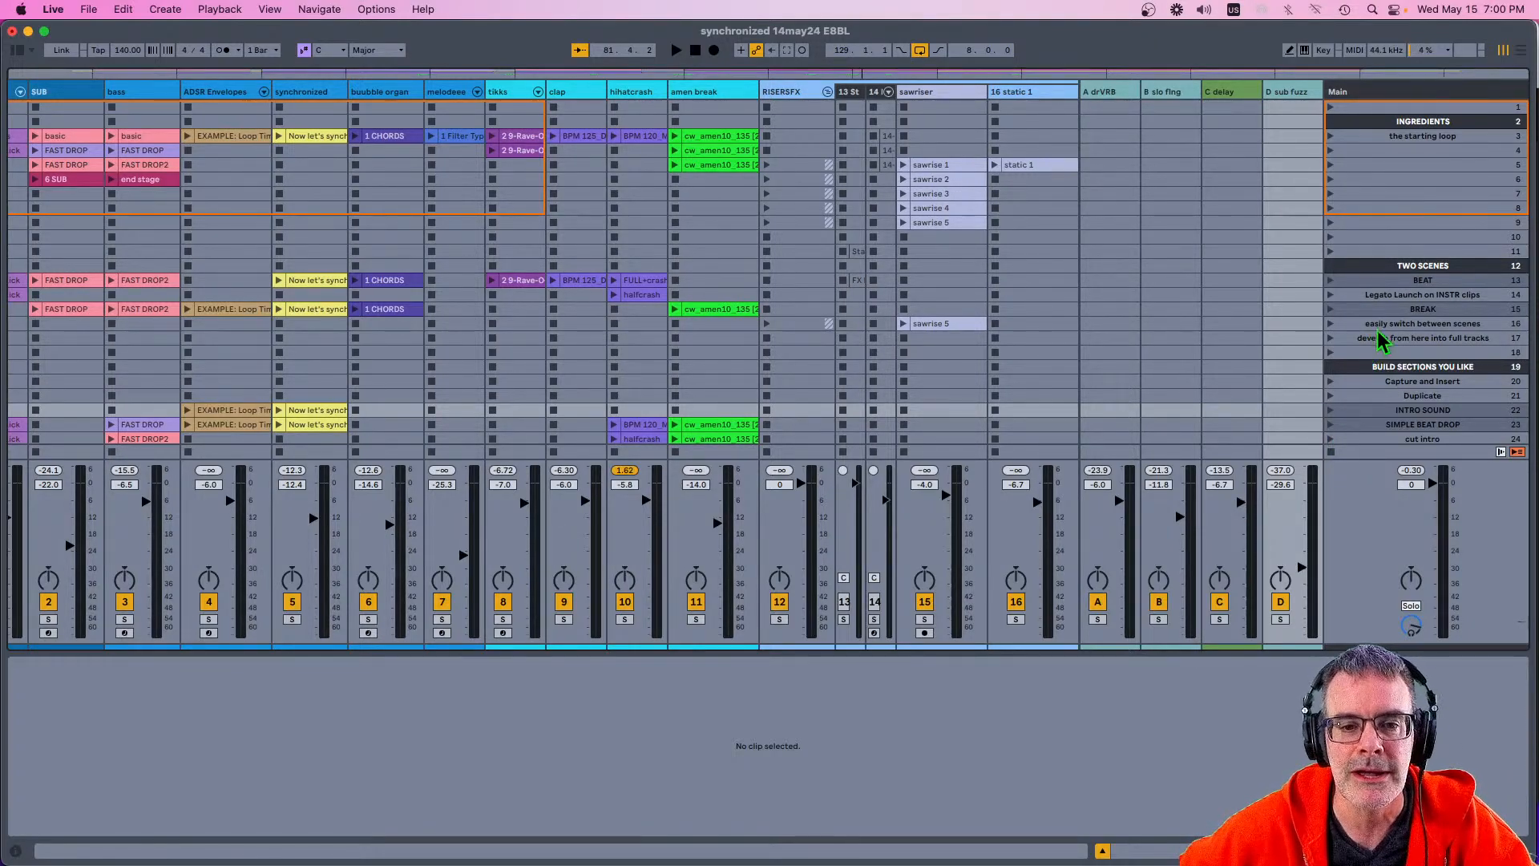
left_click(1352, 138)
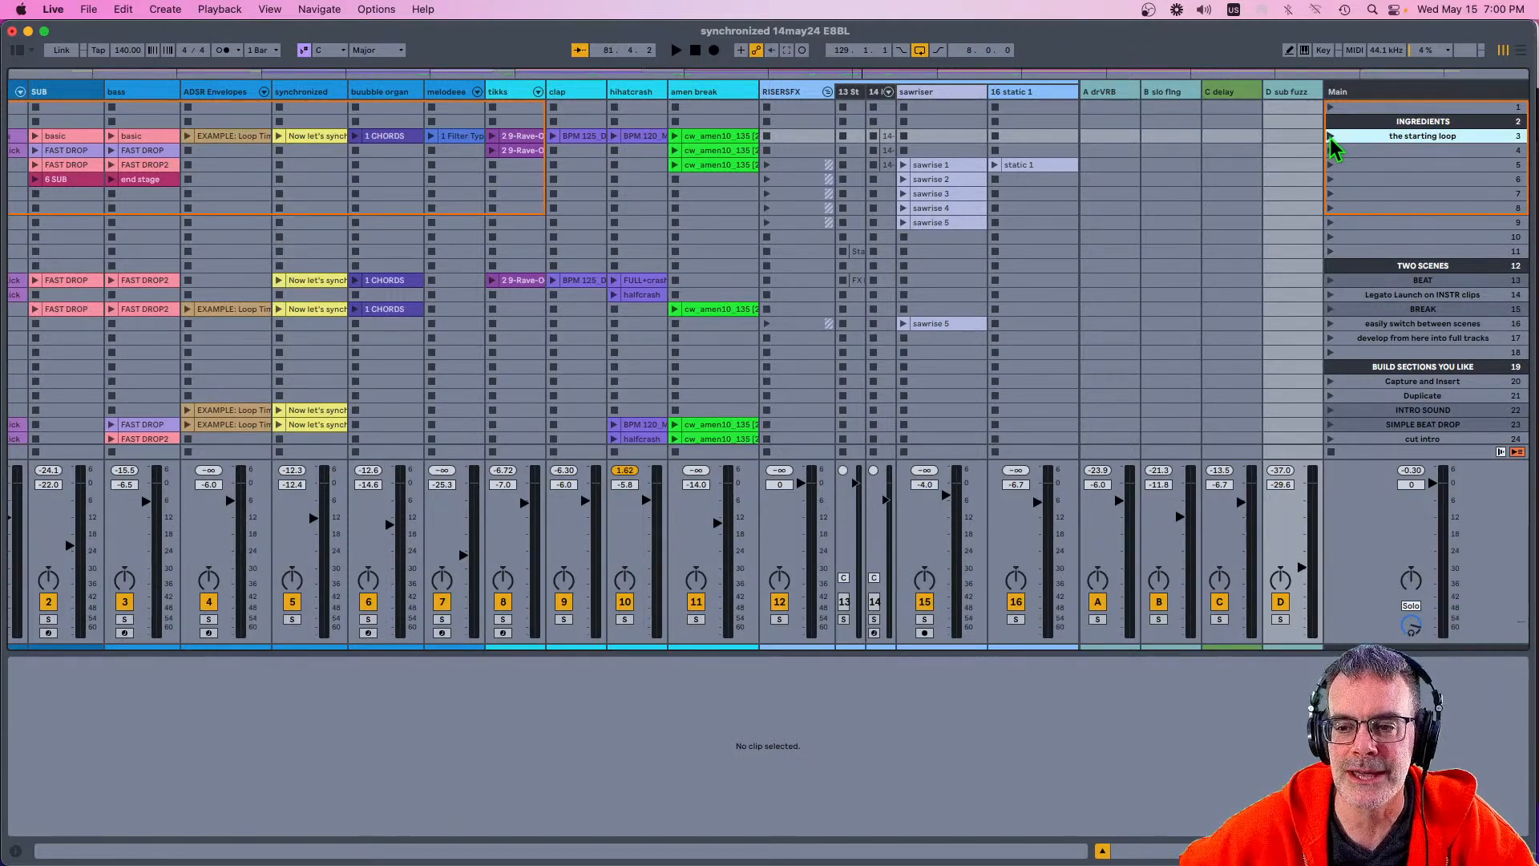
left_click(1330, 136)
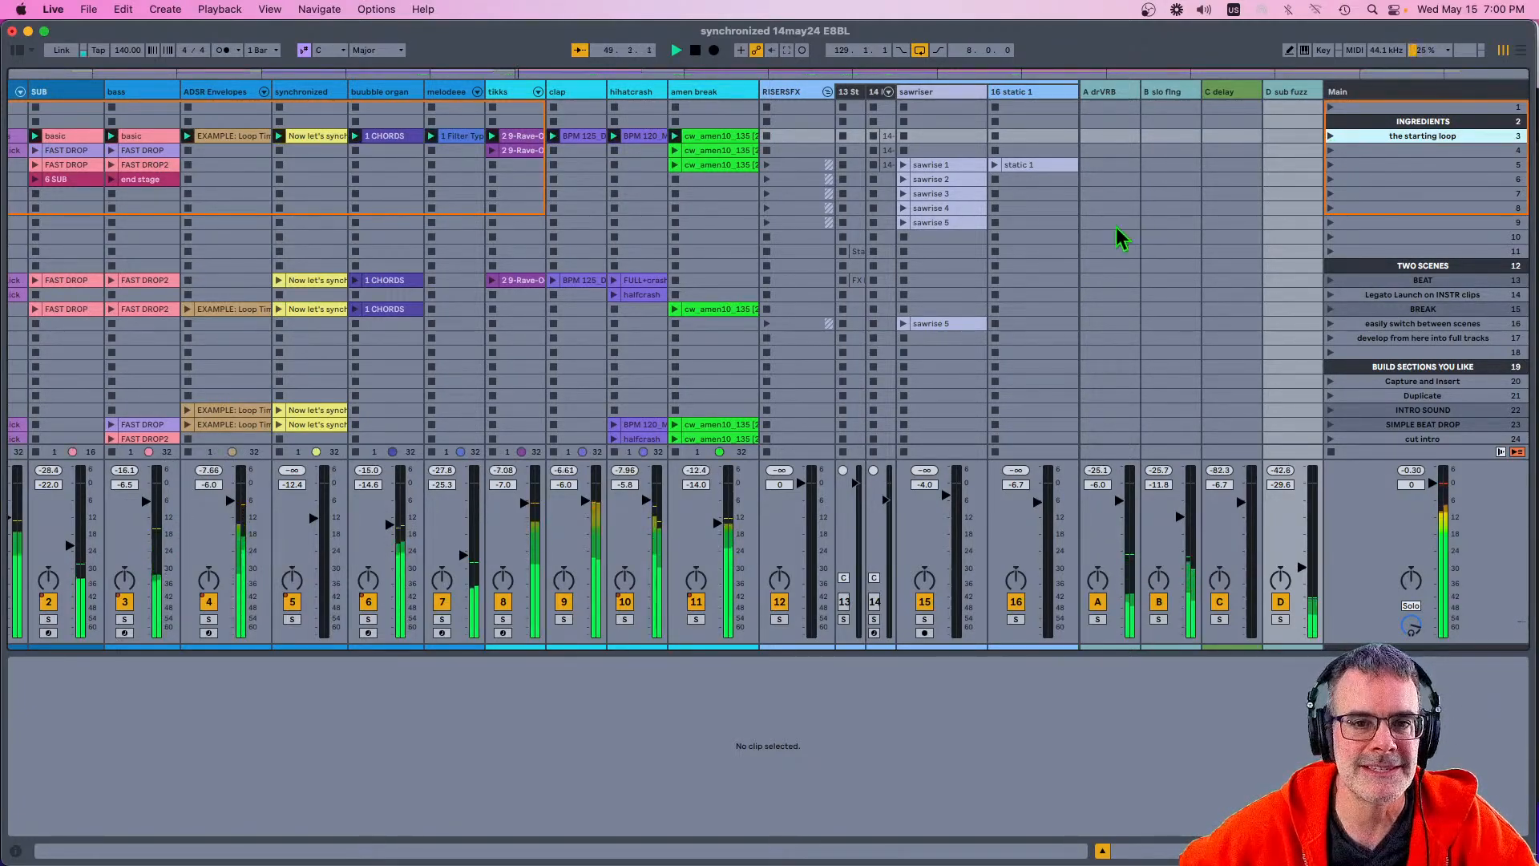
Step: Solo the melodee track briefly to hear its part alone, and return to the full mix
scroll(710, 217, "left", 2)
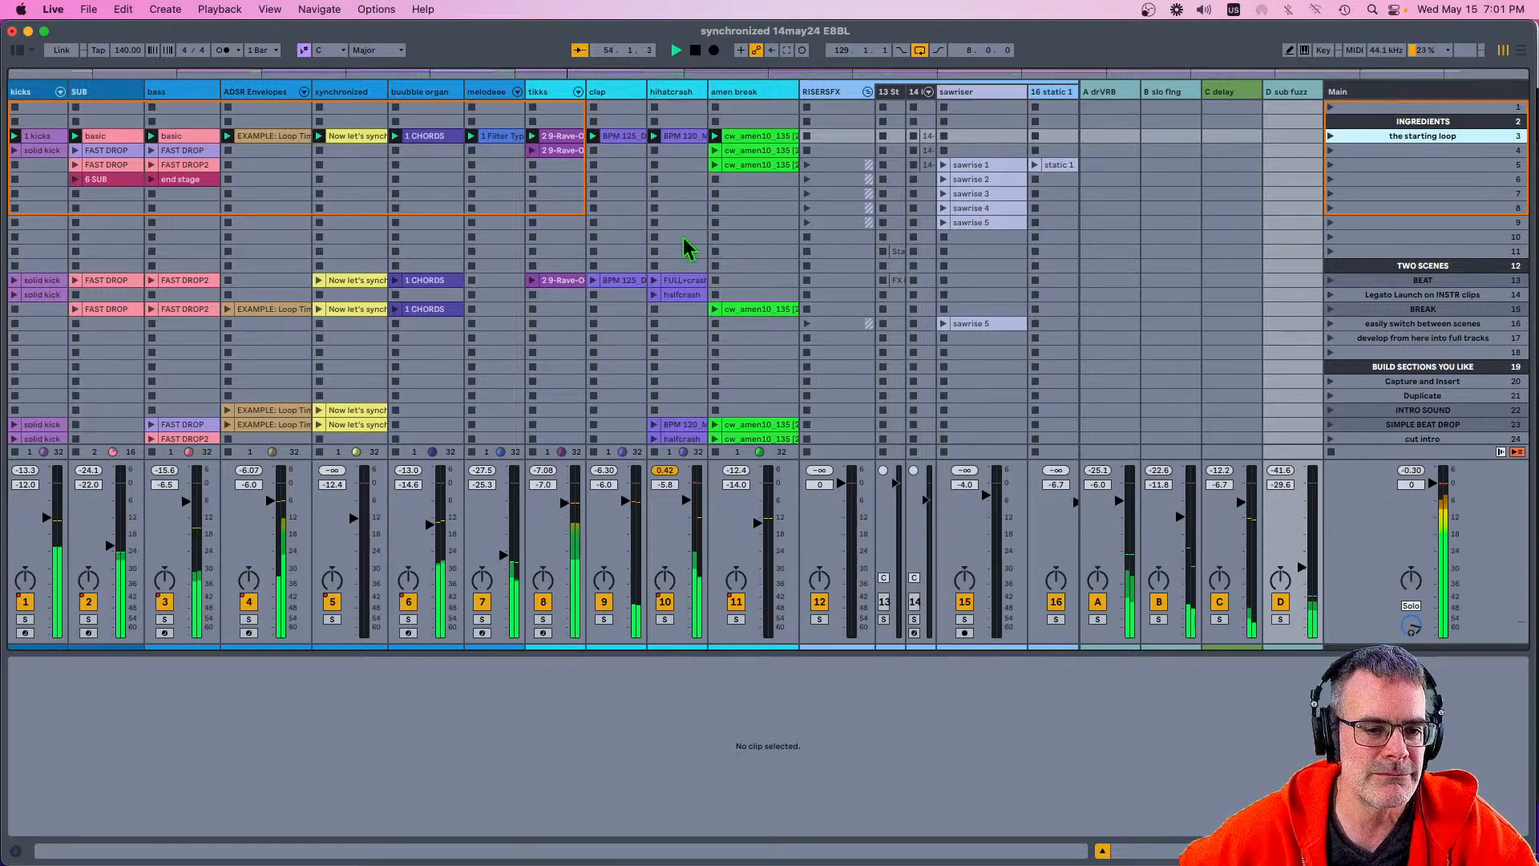
left_click(482, 620)
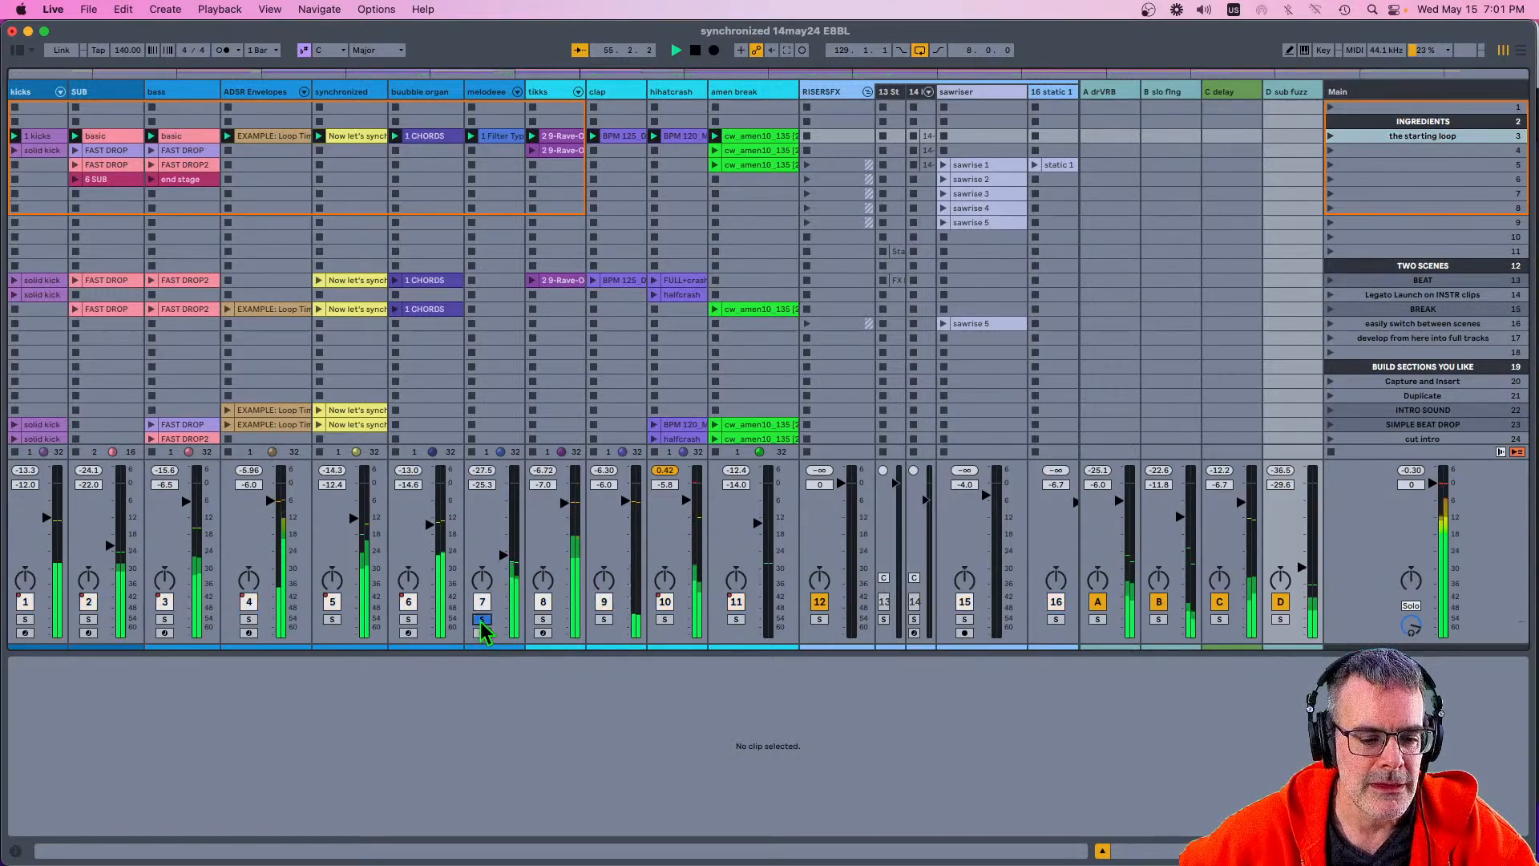
left_click(482, 620)
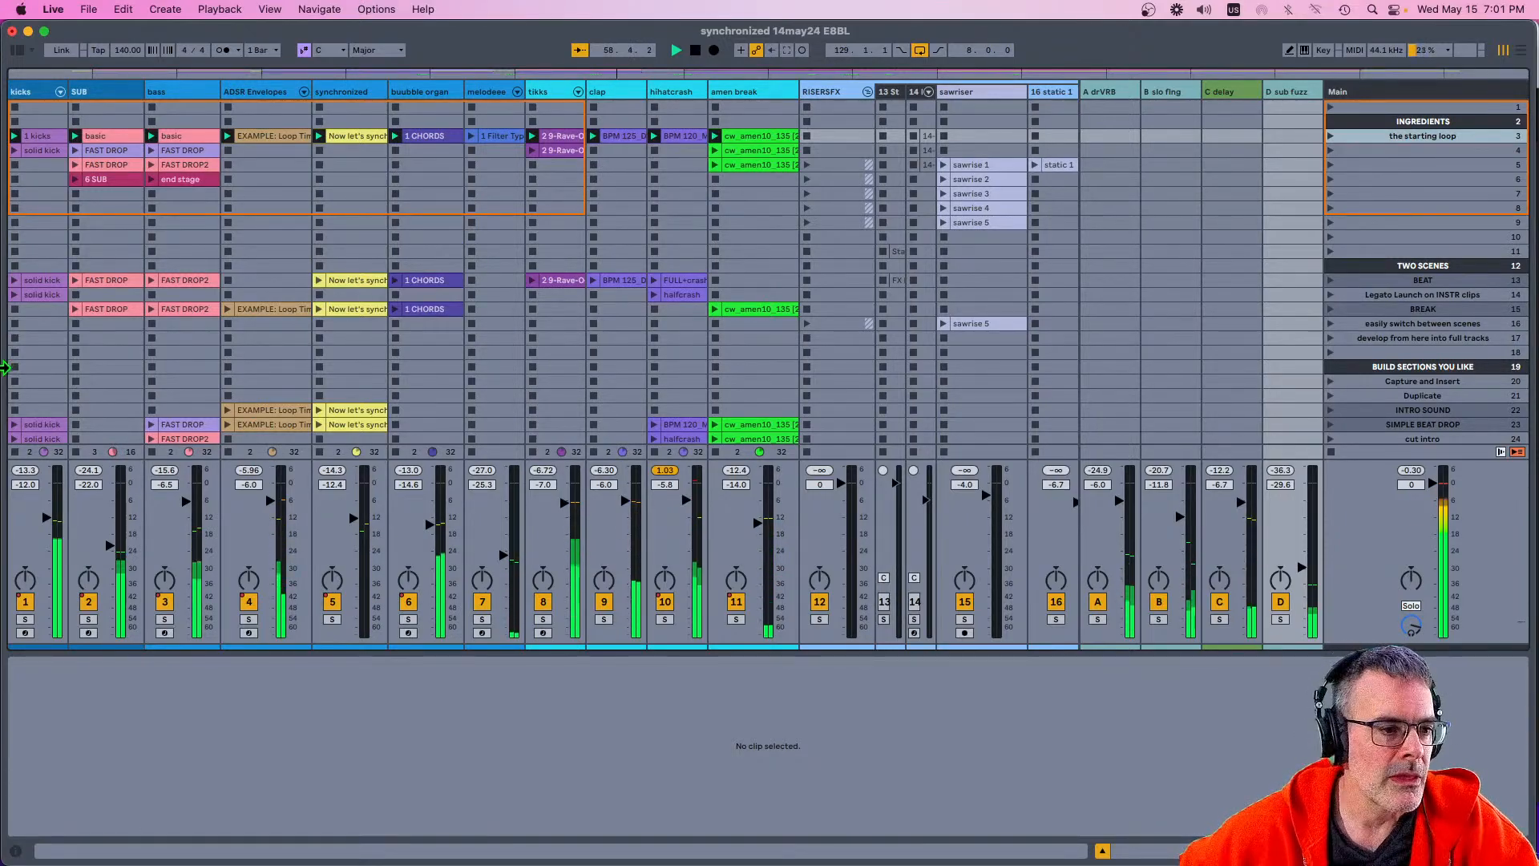
Step: Solo the kicks track, inspect the notes of its 1 kicks clip, and compare it against the full mix
left_click(25, 620)
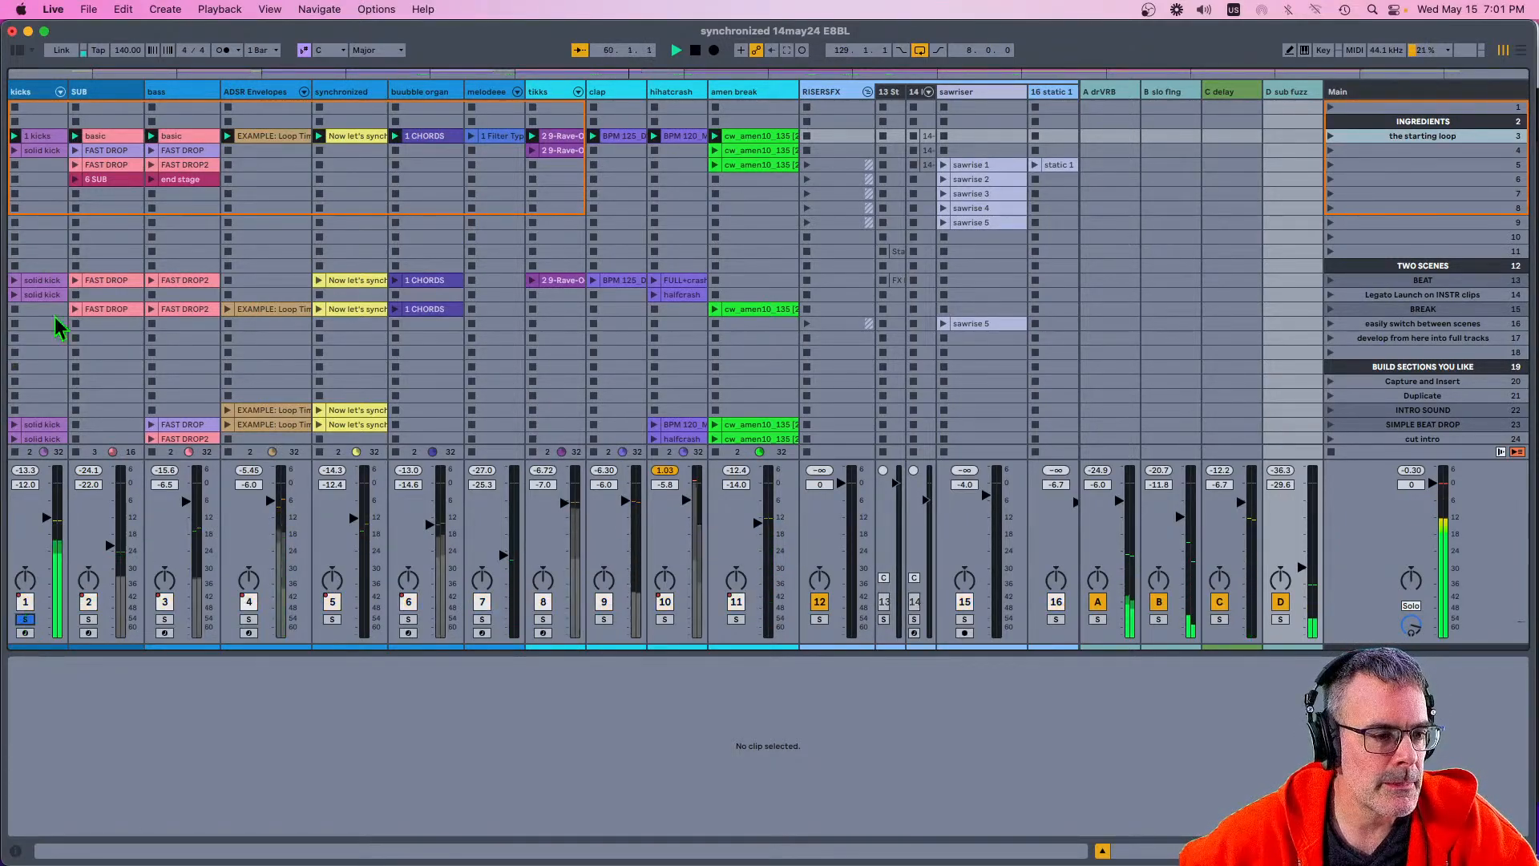
left_click(37, 137)
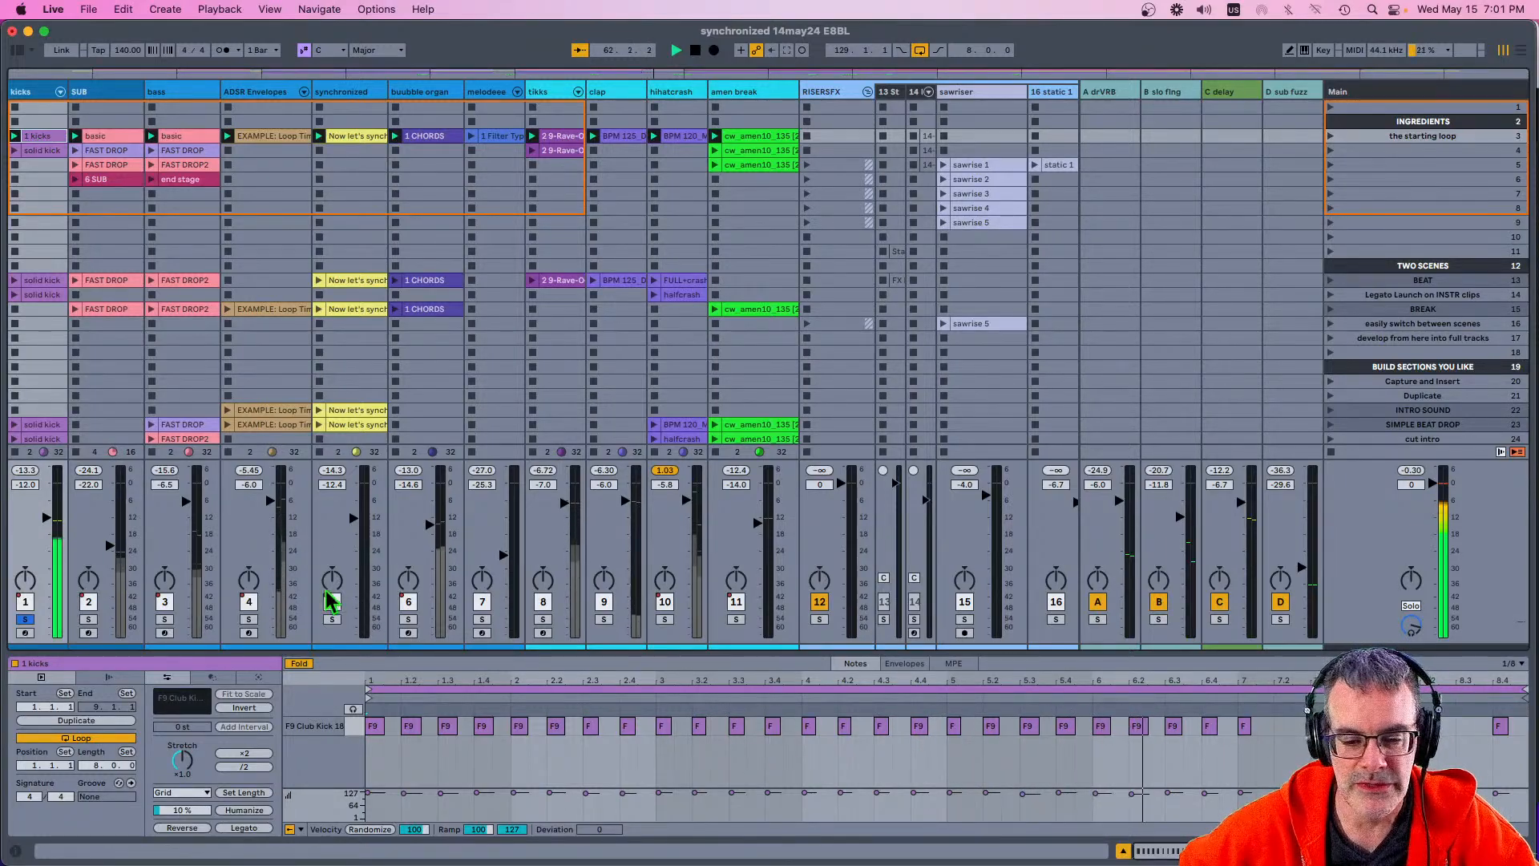
left_click(25, 620)
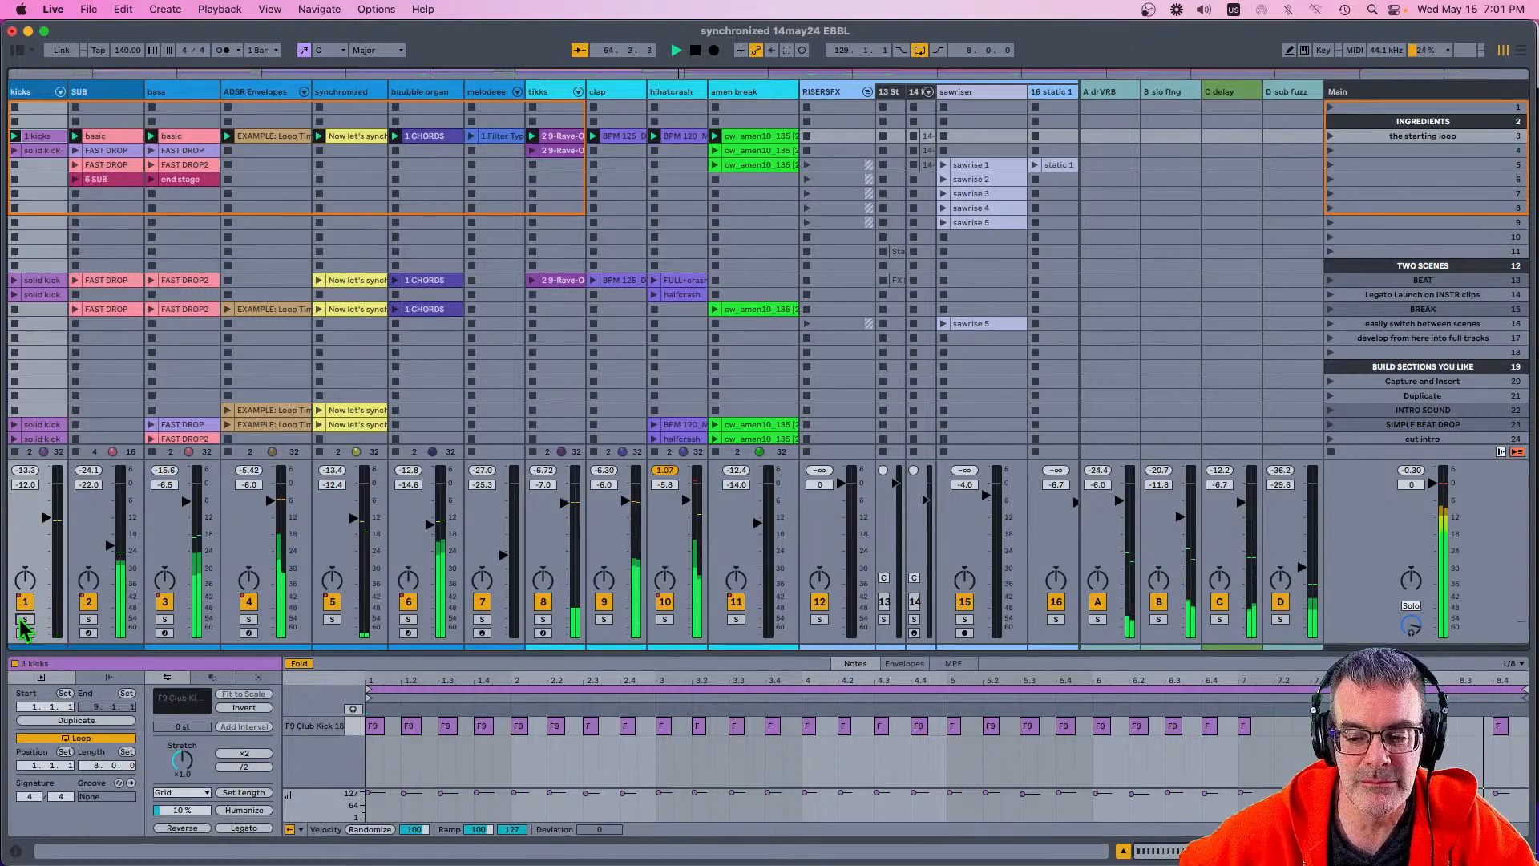
left_click(25, 620)
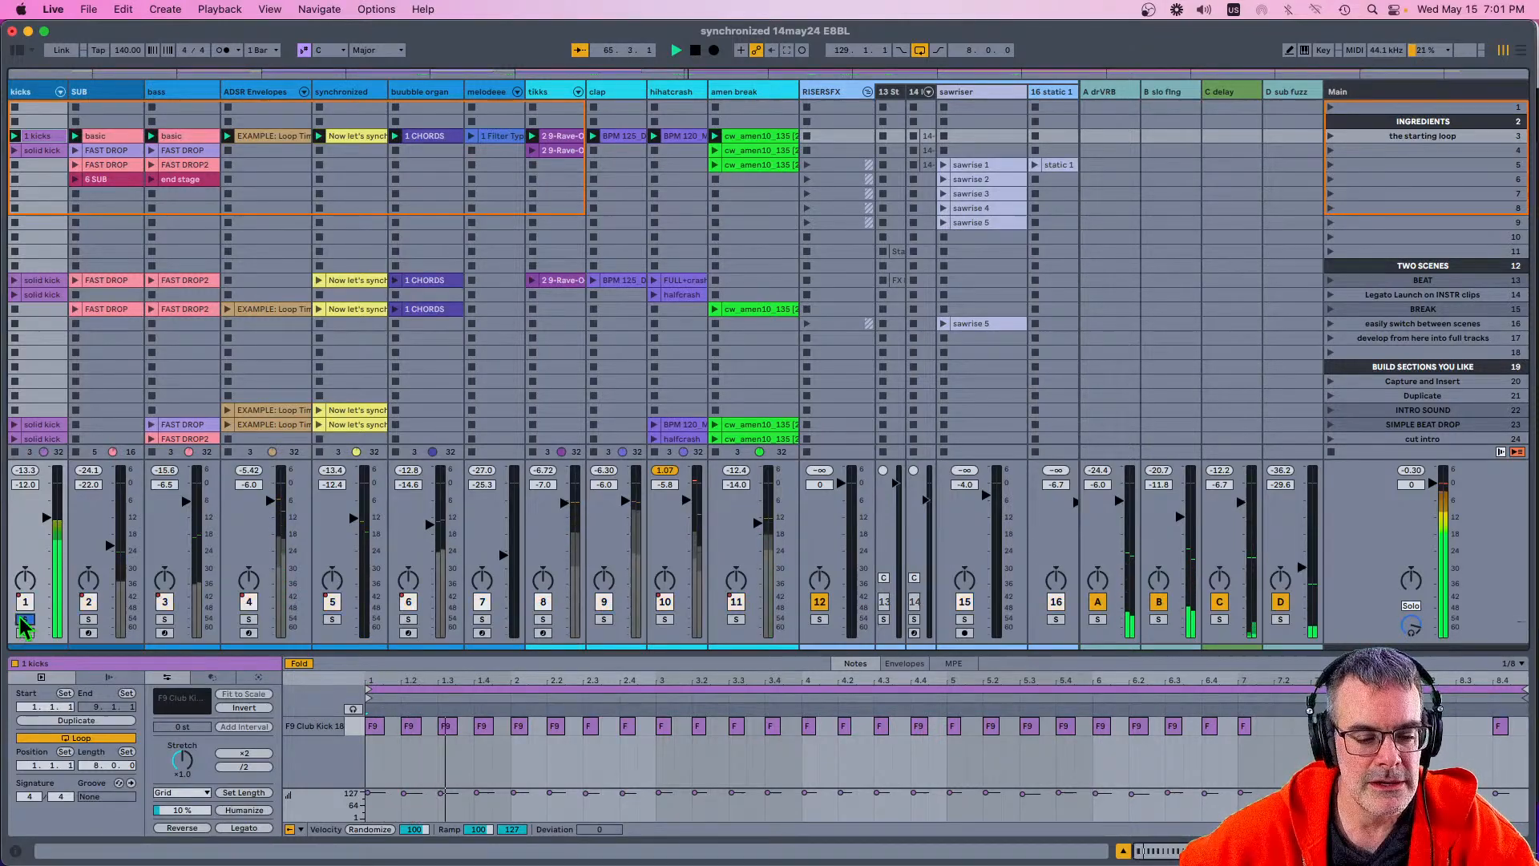
Step: Audition the solid kick clip against the 1 kicks clip, leaving 1 kicks playing with the kicks track unsoloed
left_click(15, 150)
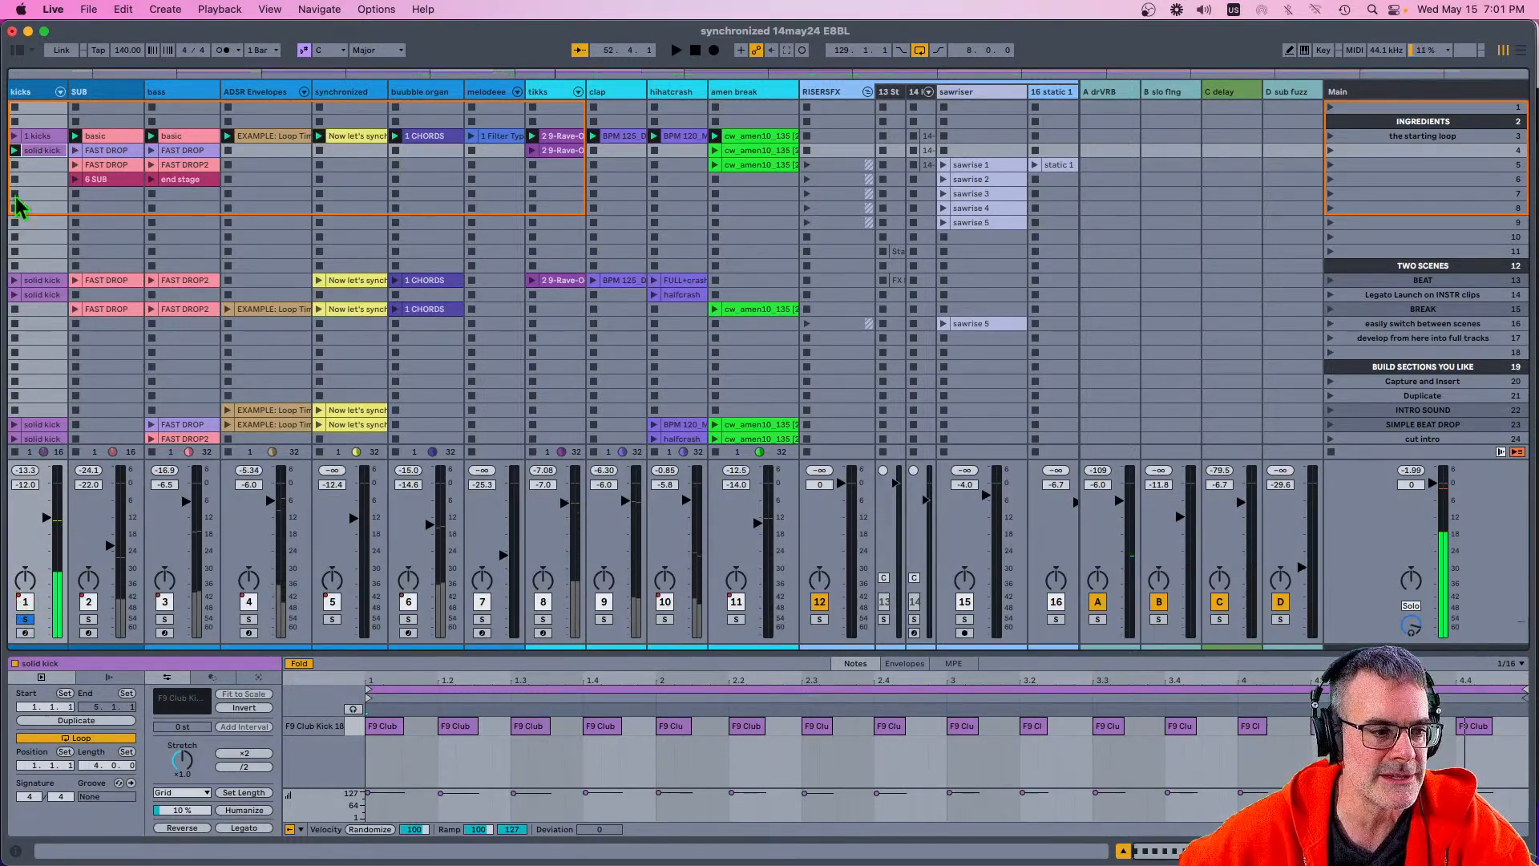
left_click(32, 138)
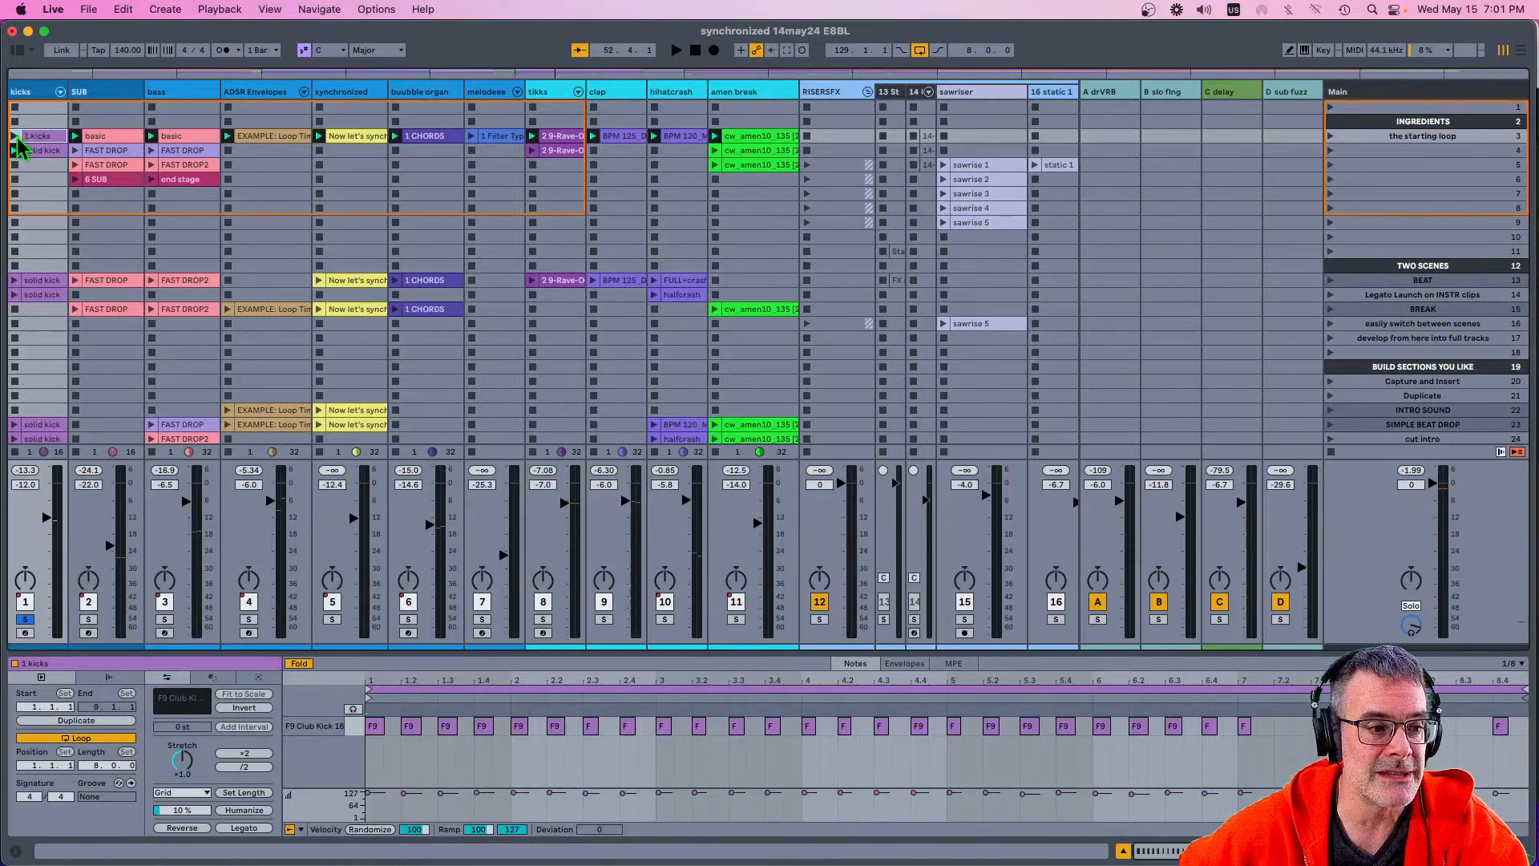
left_click(15, 136)
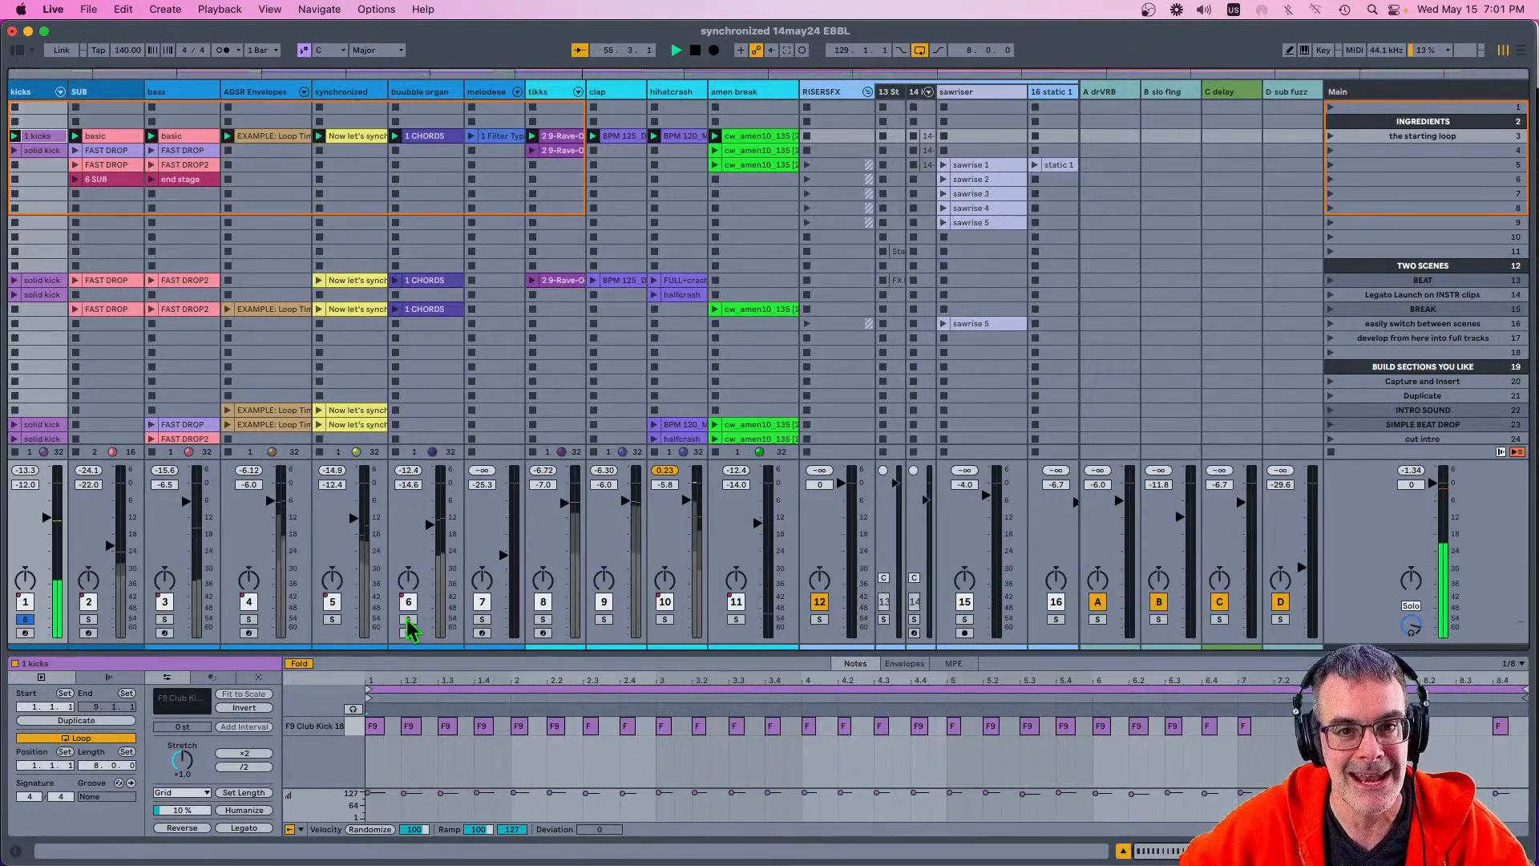
left_click(27, 620)
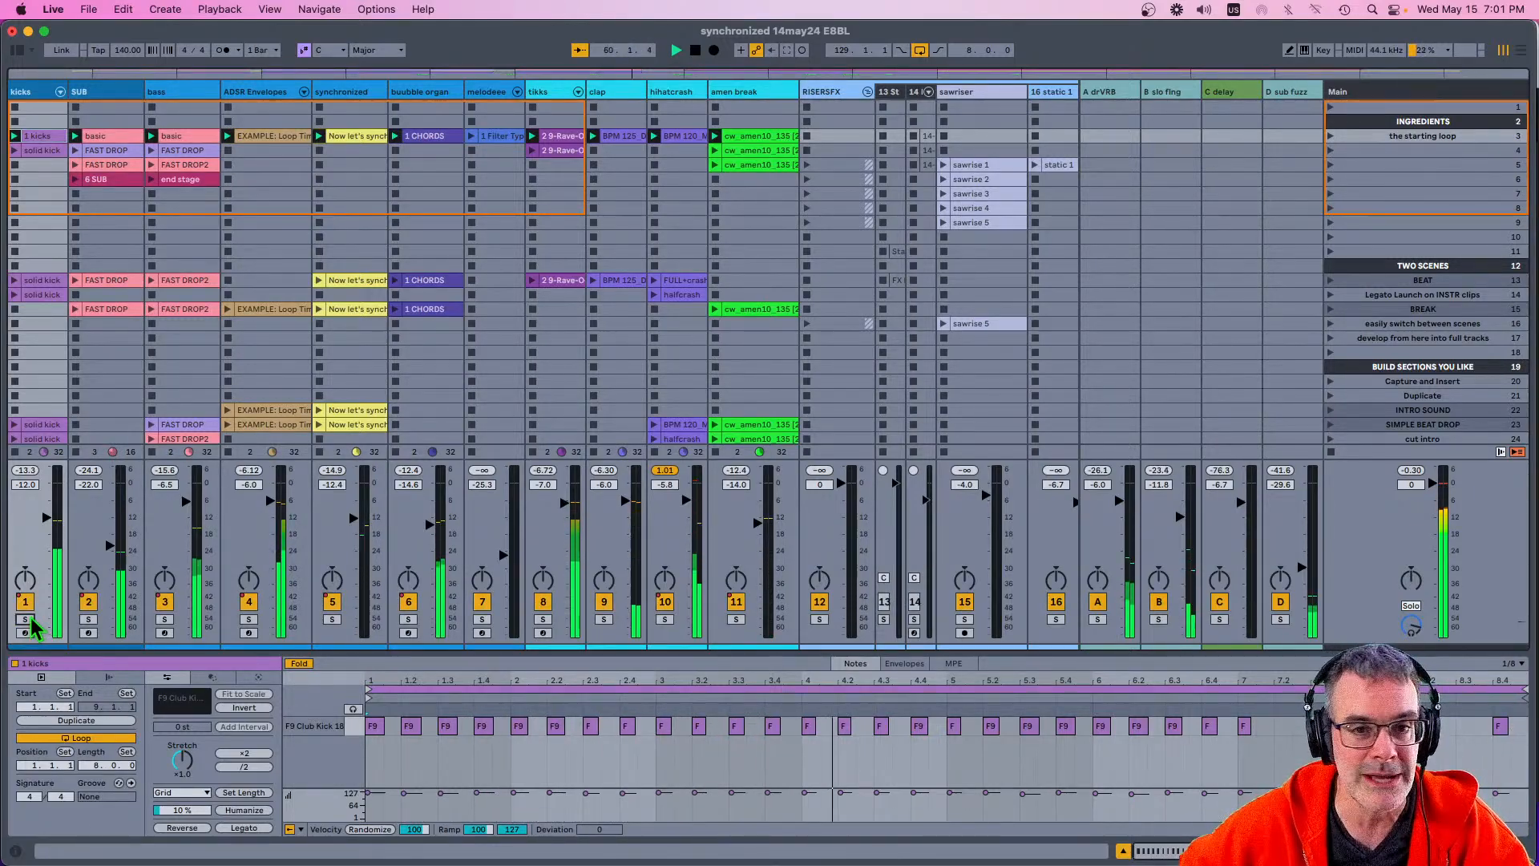
Step: Solo the SUB track, show the mixer sends, and display the effect devices on the D sub fuzz return
left_click(88, 619)
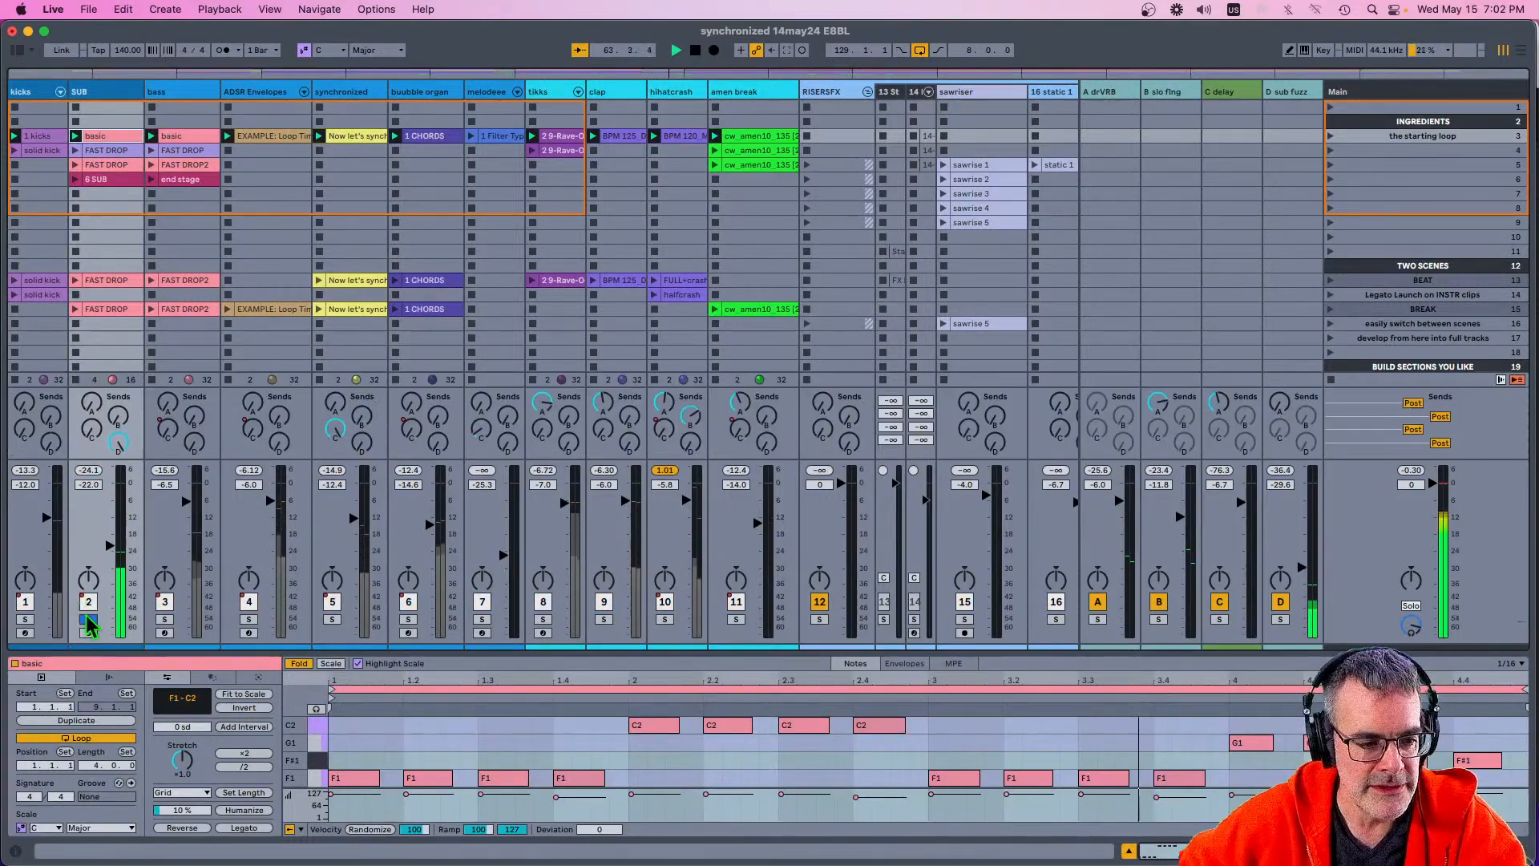
key("super+alt+s")
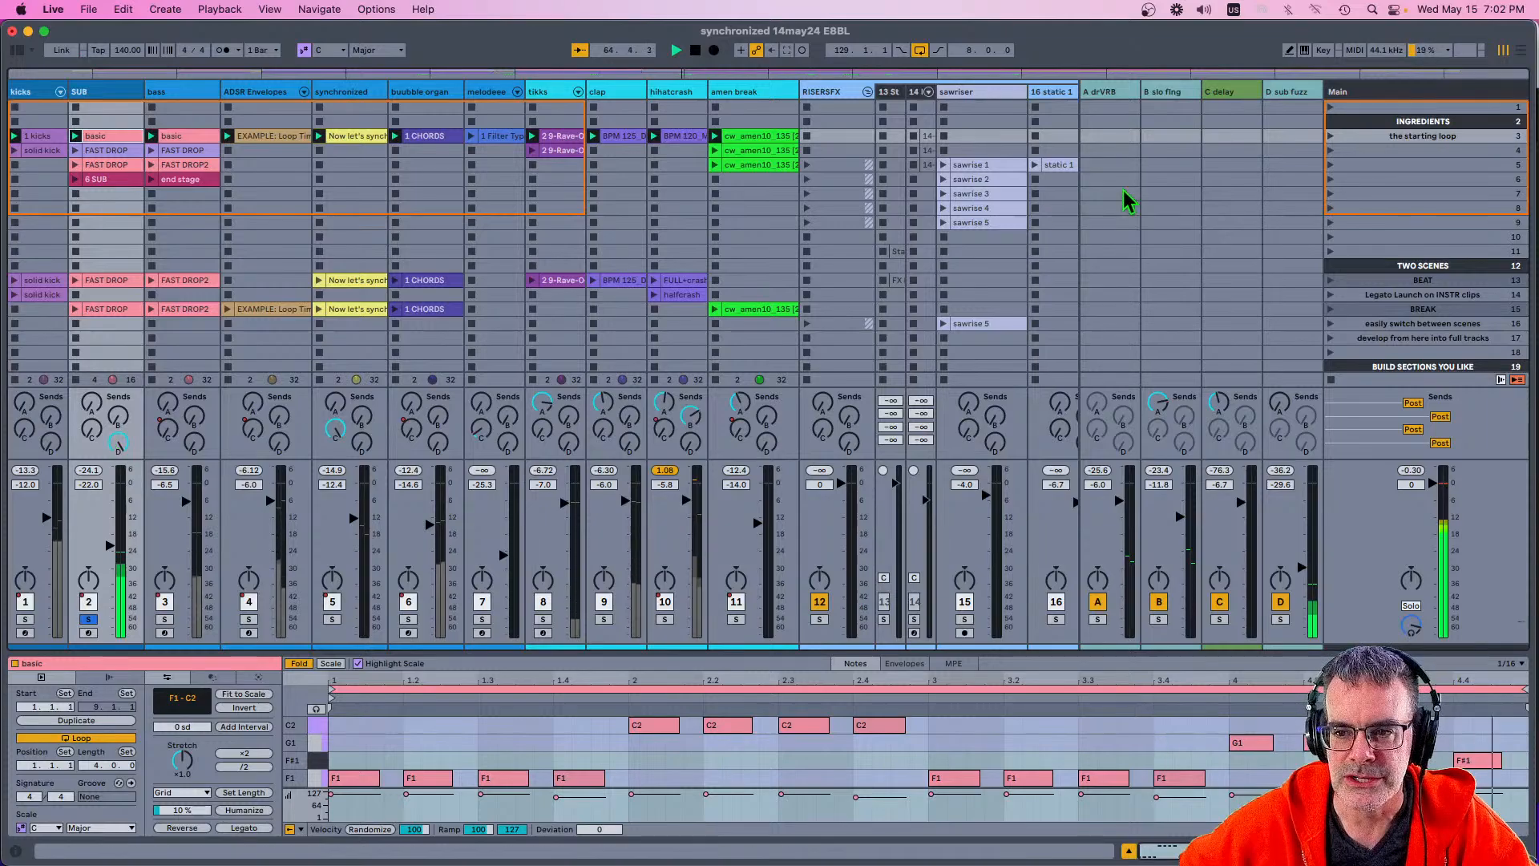
left_click(1293, 93)
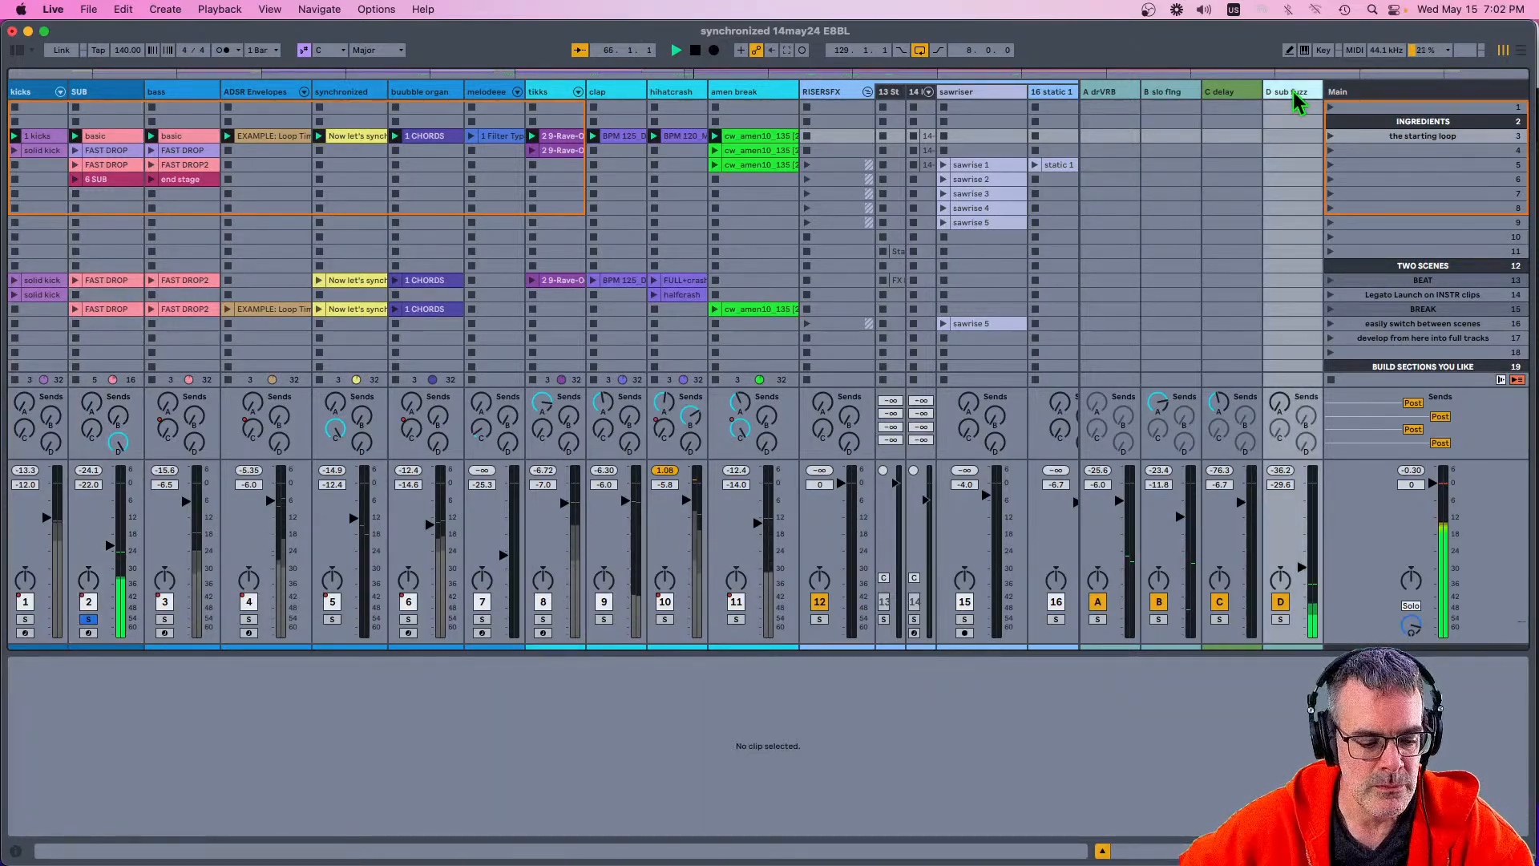
key("shift+Tab")
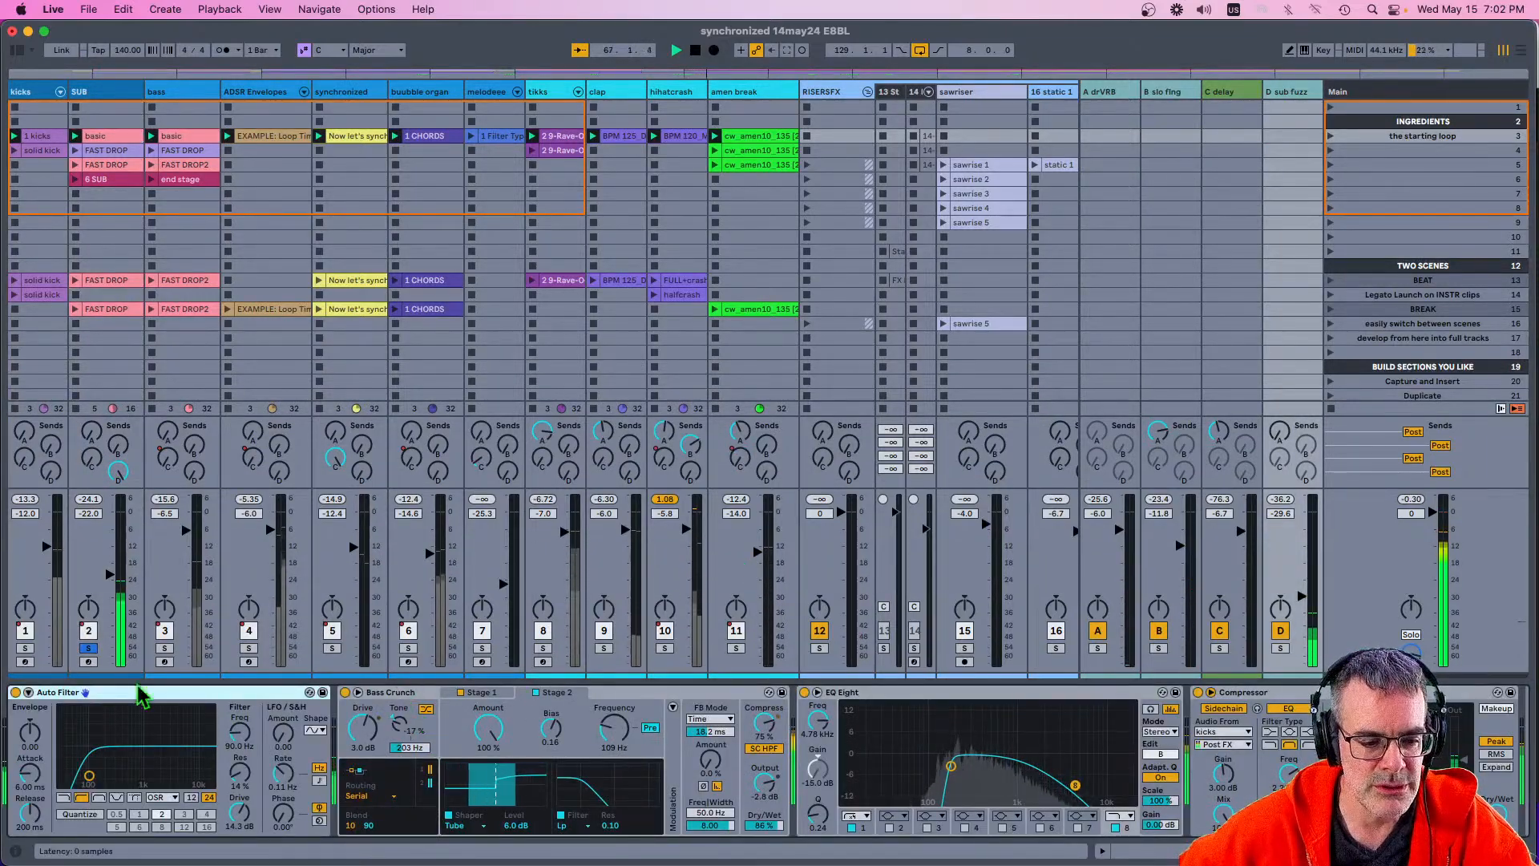
Step: Toggle the D sub fuzz return off and on to compare the soloed SUB with and without it
left_click(1281, 631)
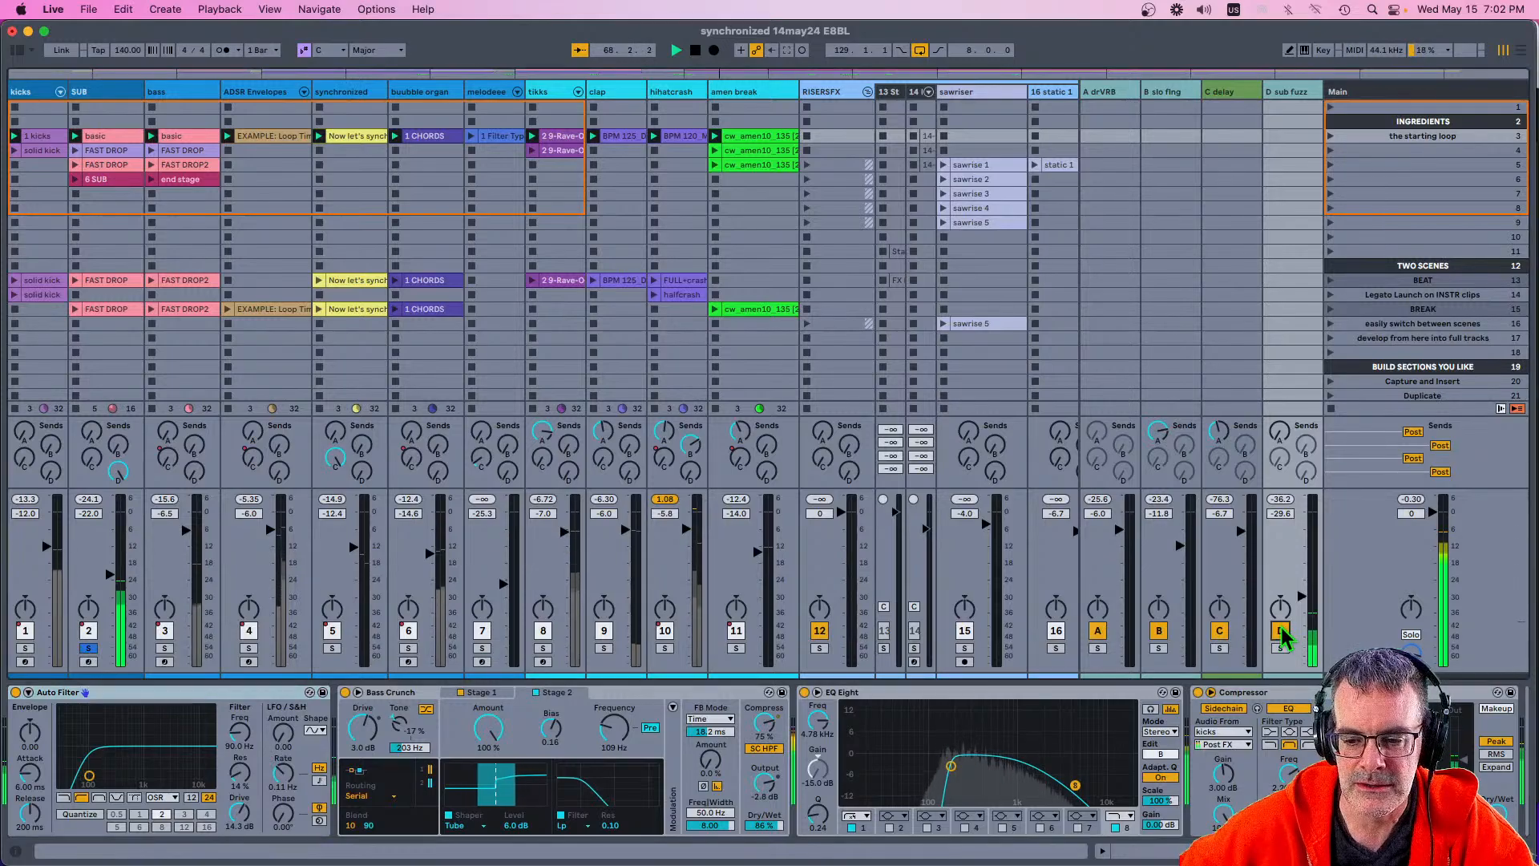
left_click(1281, 631)
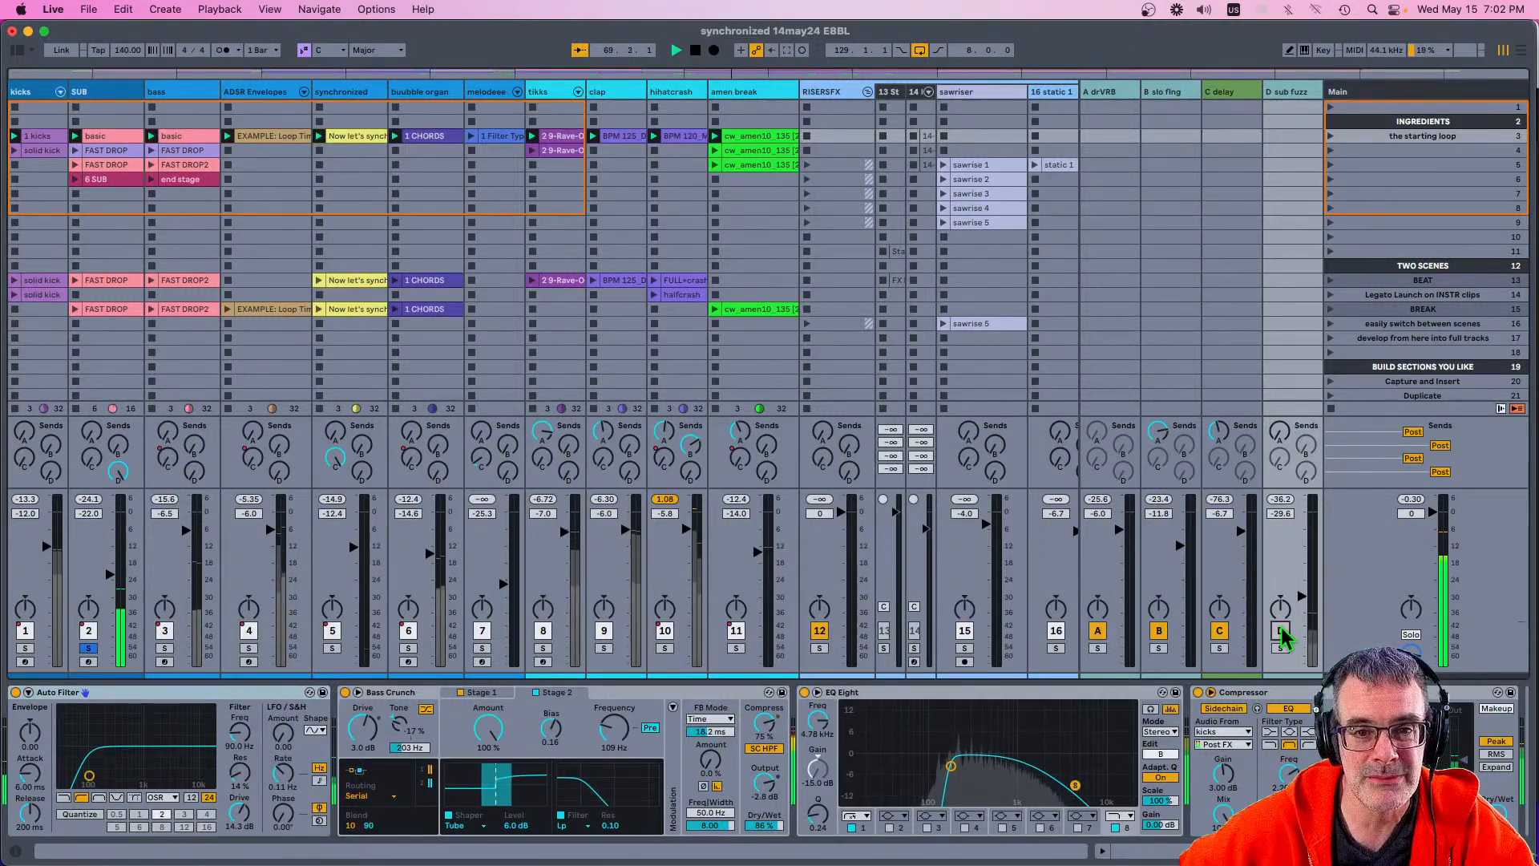
left_click(1281, 631)
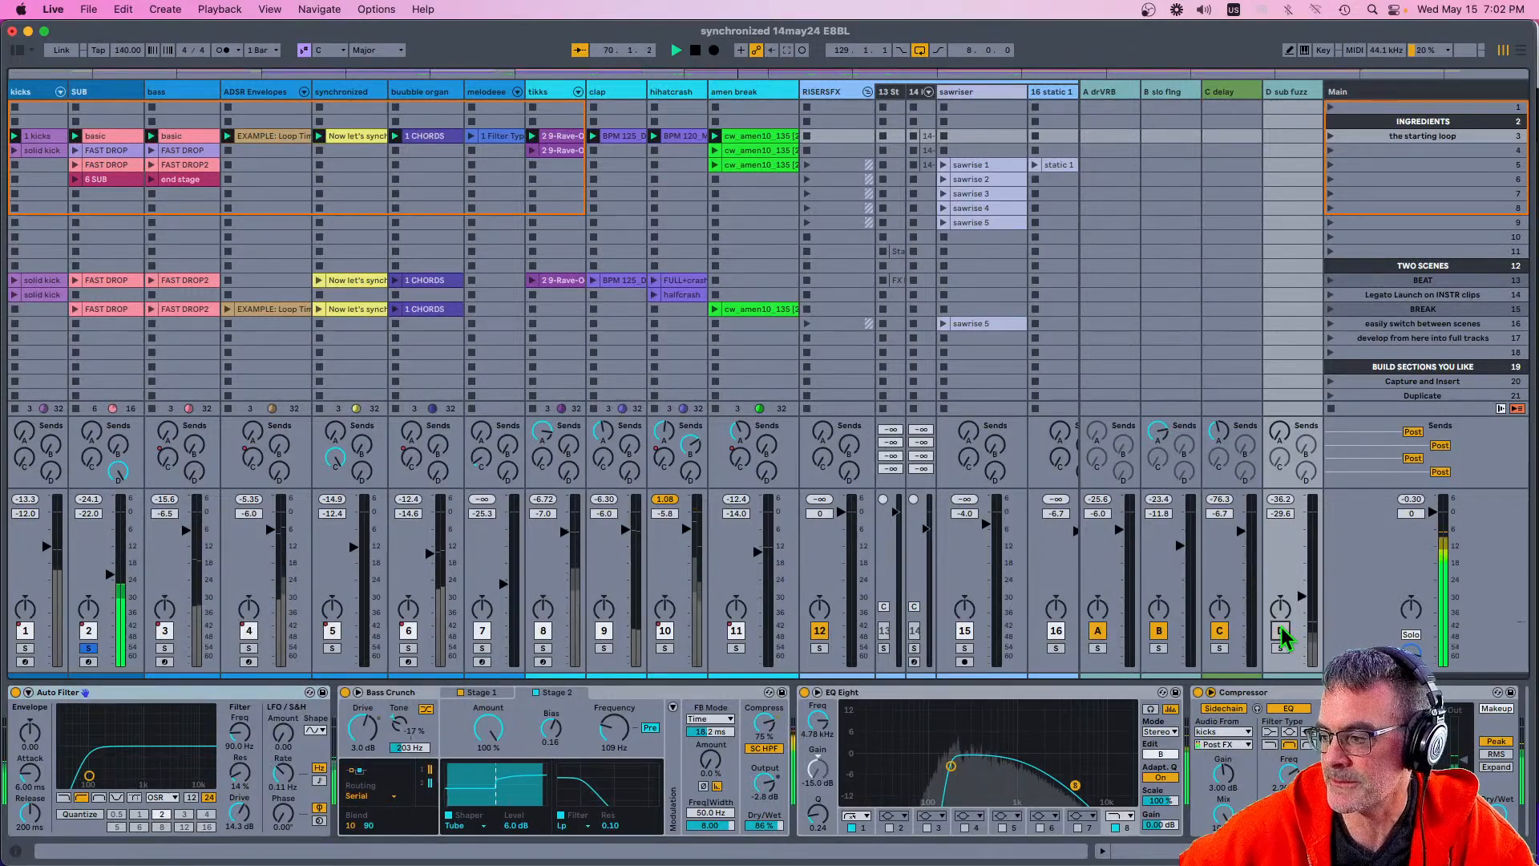
Step: Solo the bass track and examine its device chain, including EQ Eight, Auto Filter and Compressor
left_click(163, 631)
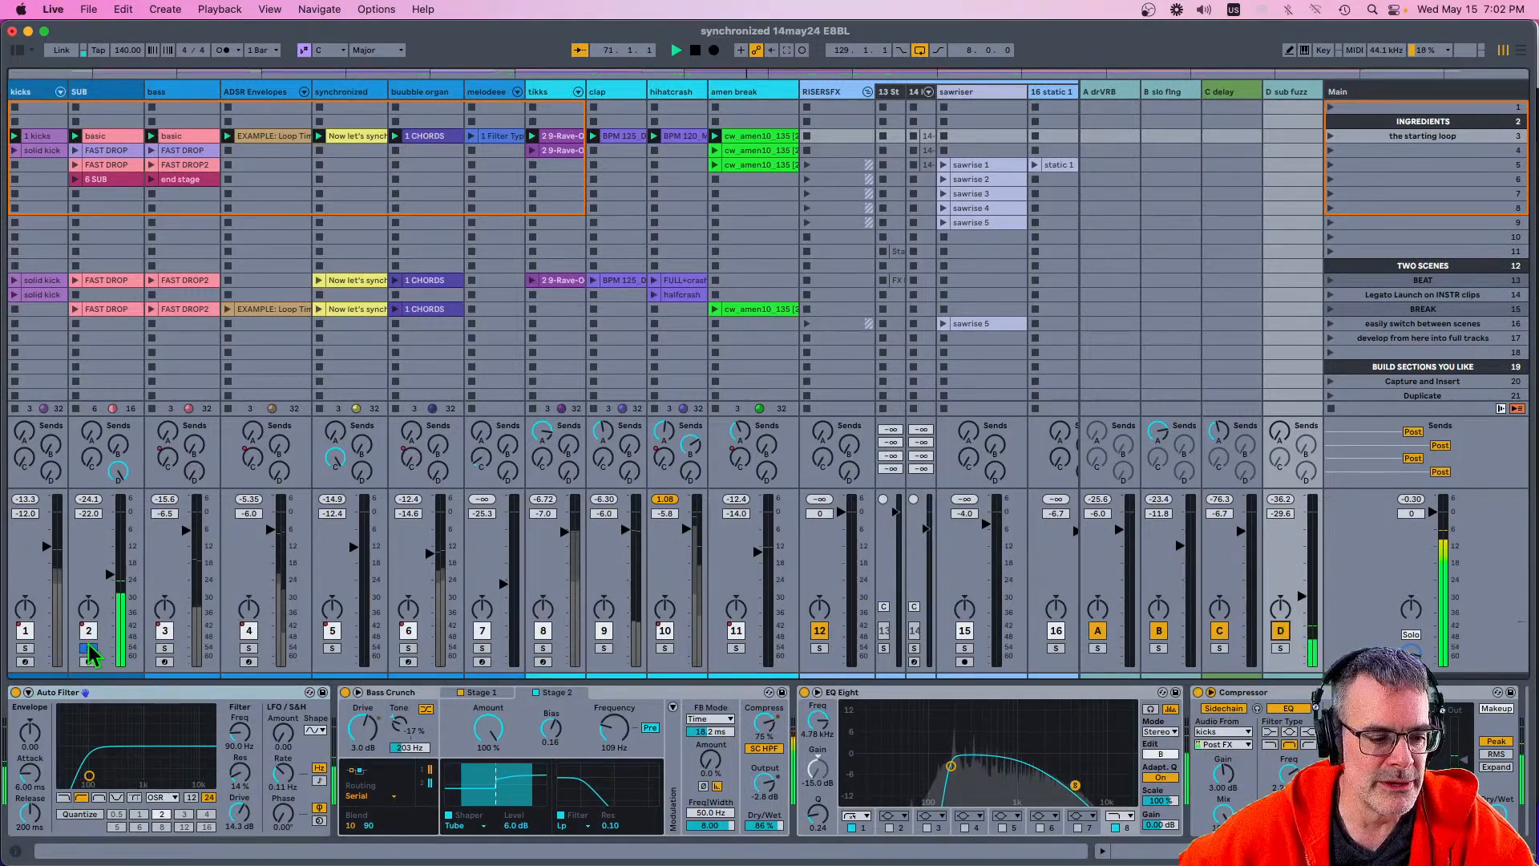
left_click(164, 649)
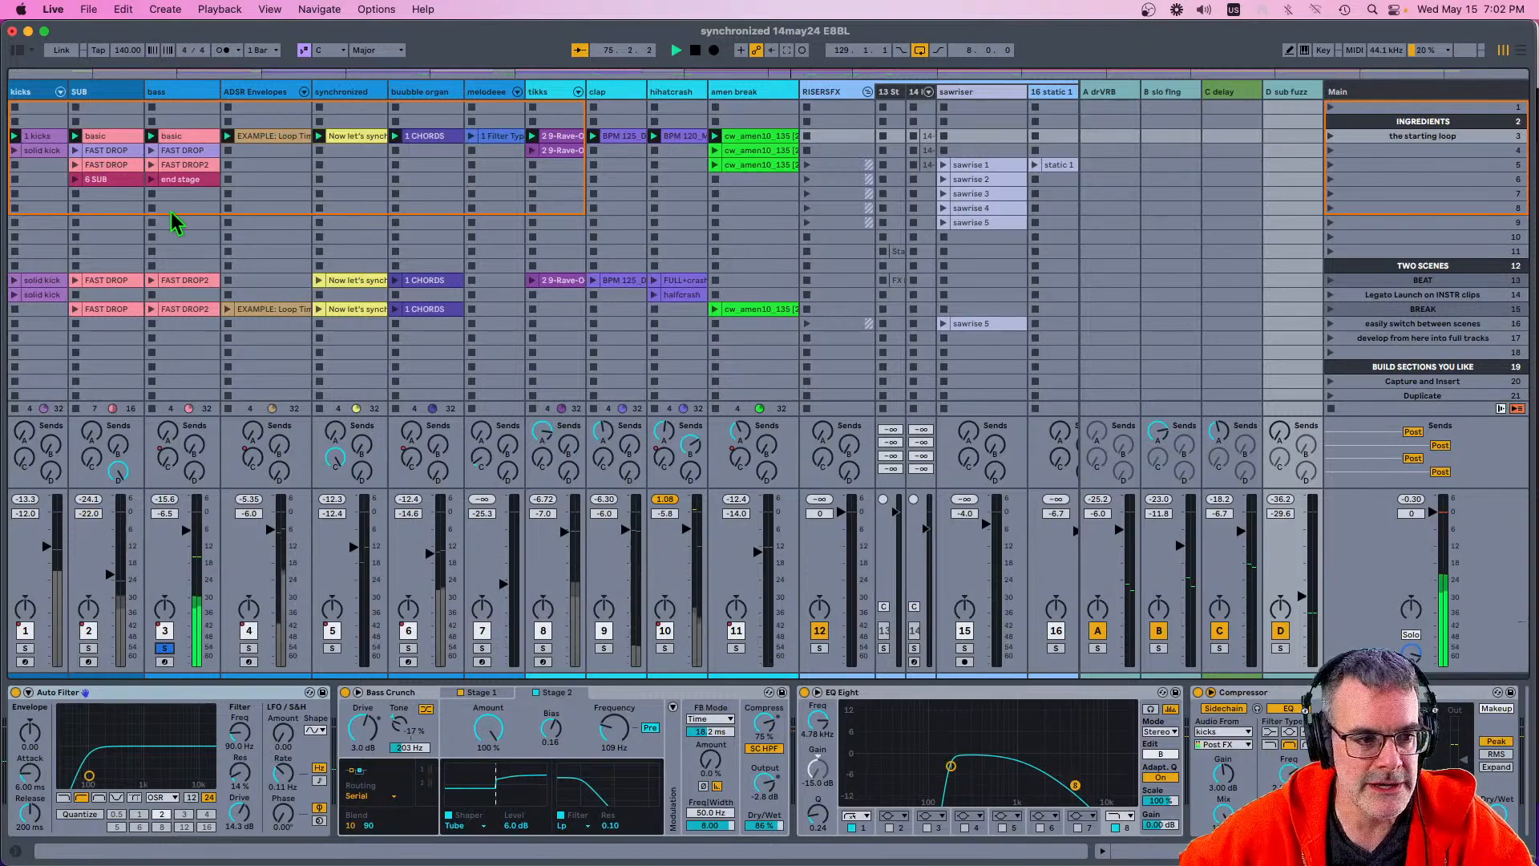
left_click(183, 92)
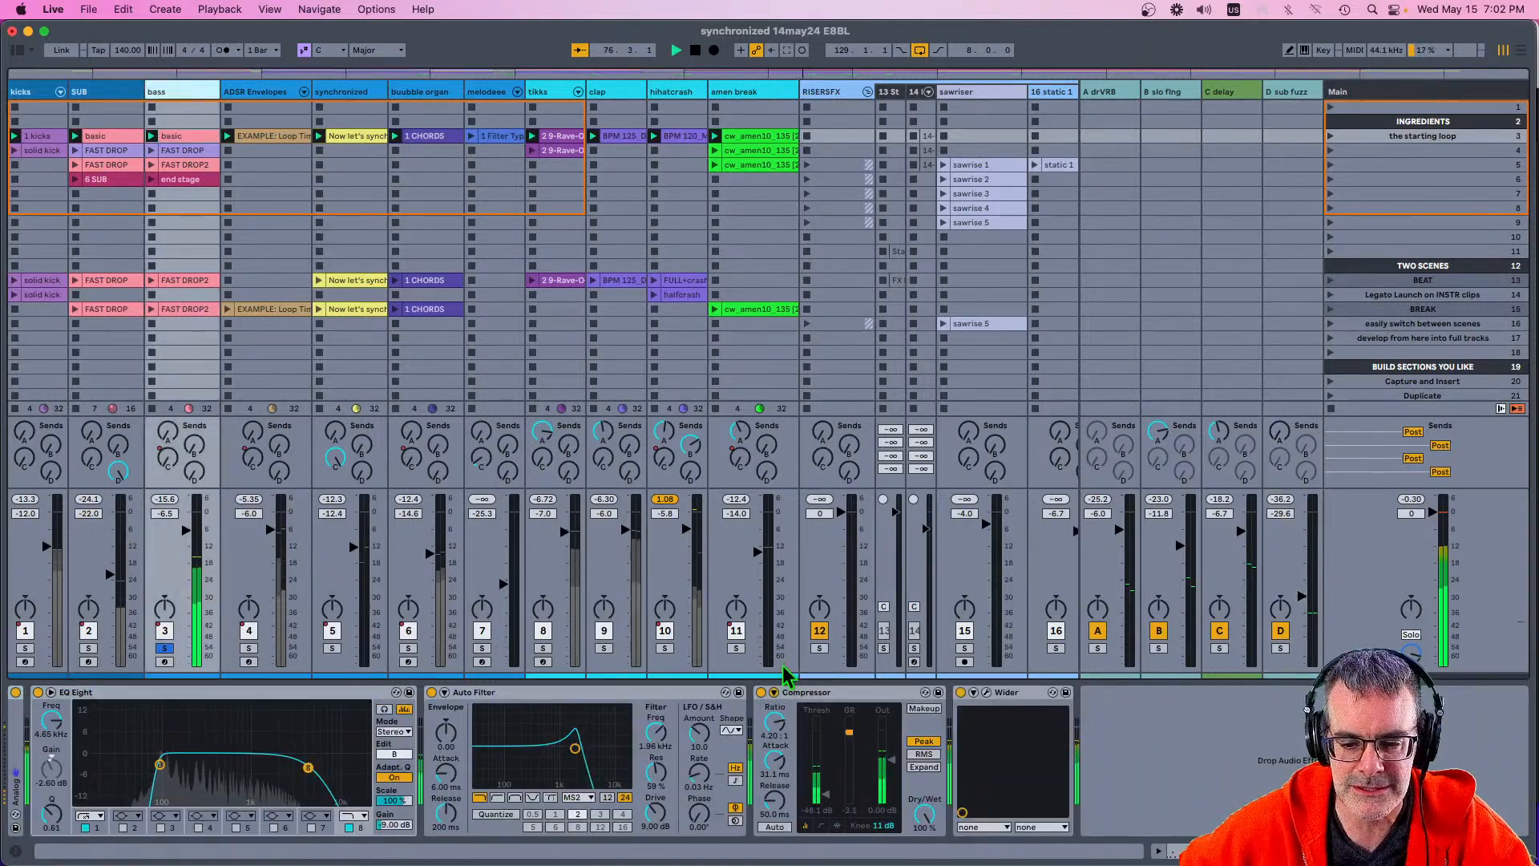
left_click(164, 647)
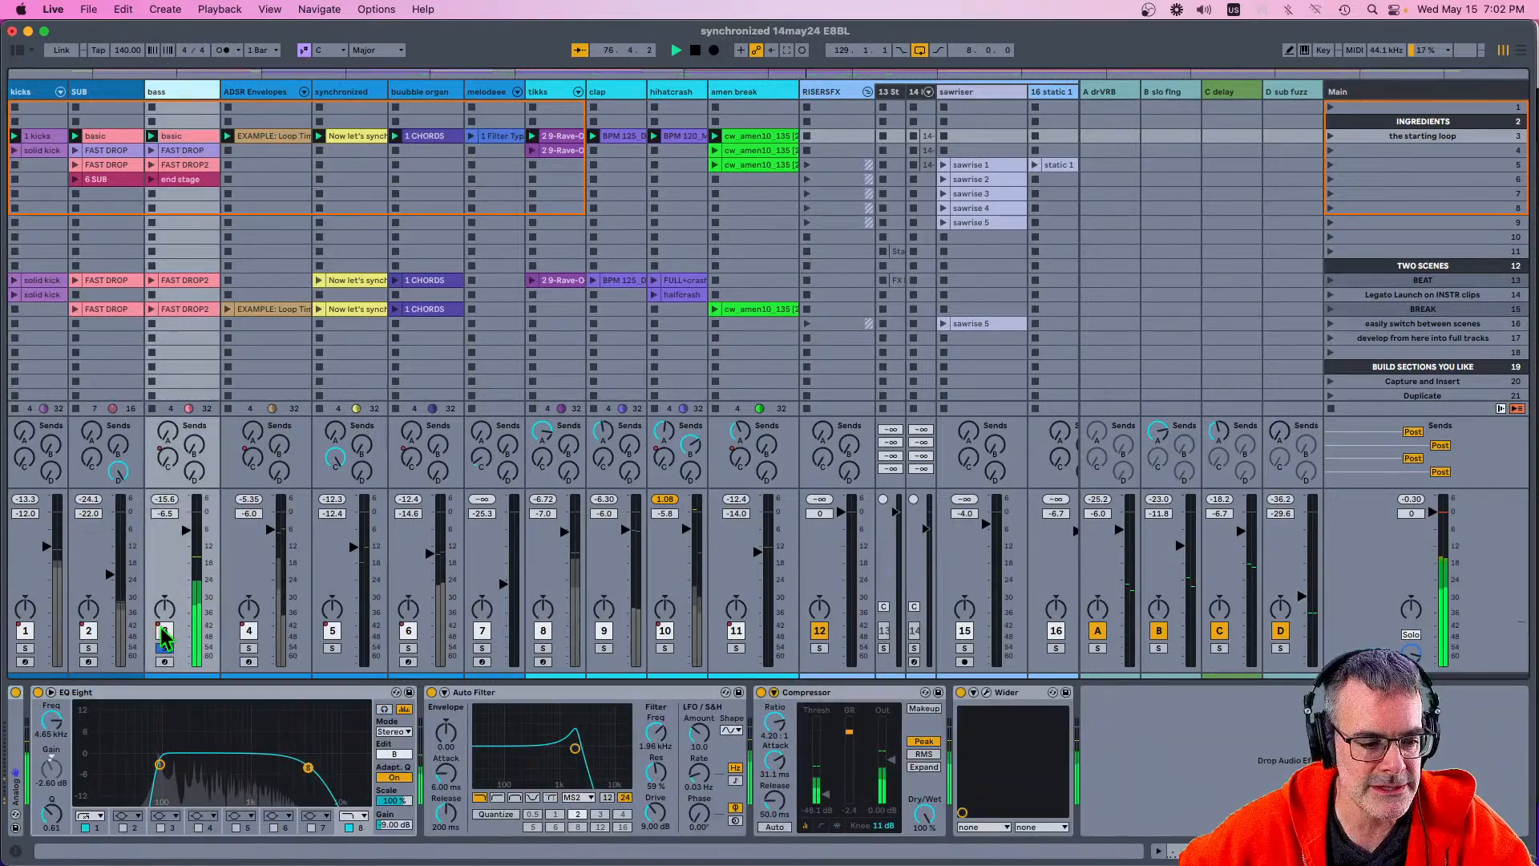
Step: Audition the ADSR Envelopes track in solo while briefly unfolding the bass track's Analog synth to view its settings
left_click(249, 647)
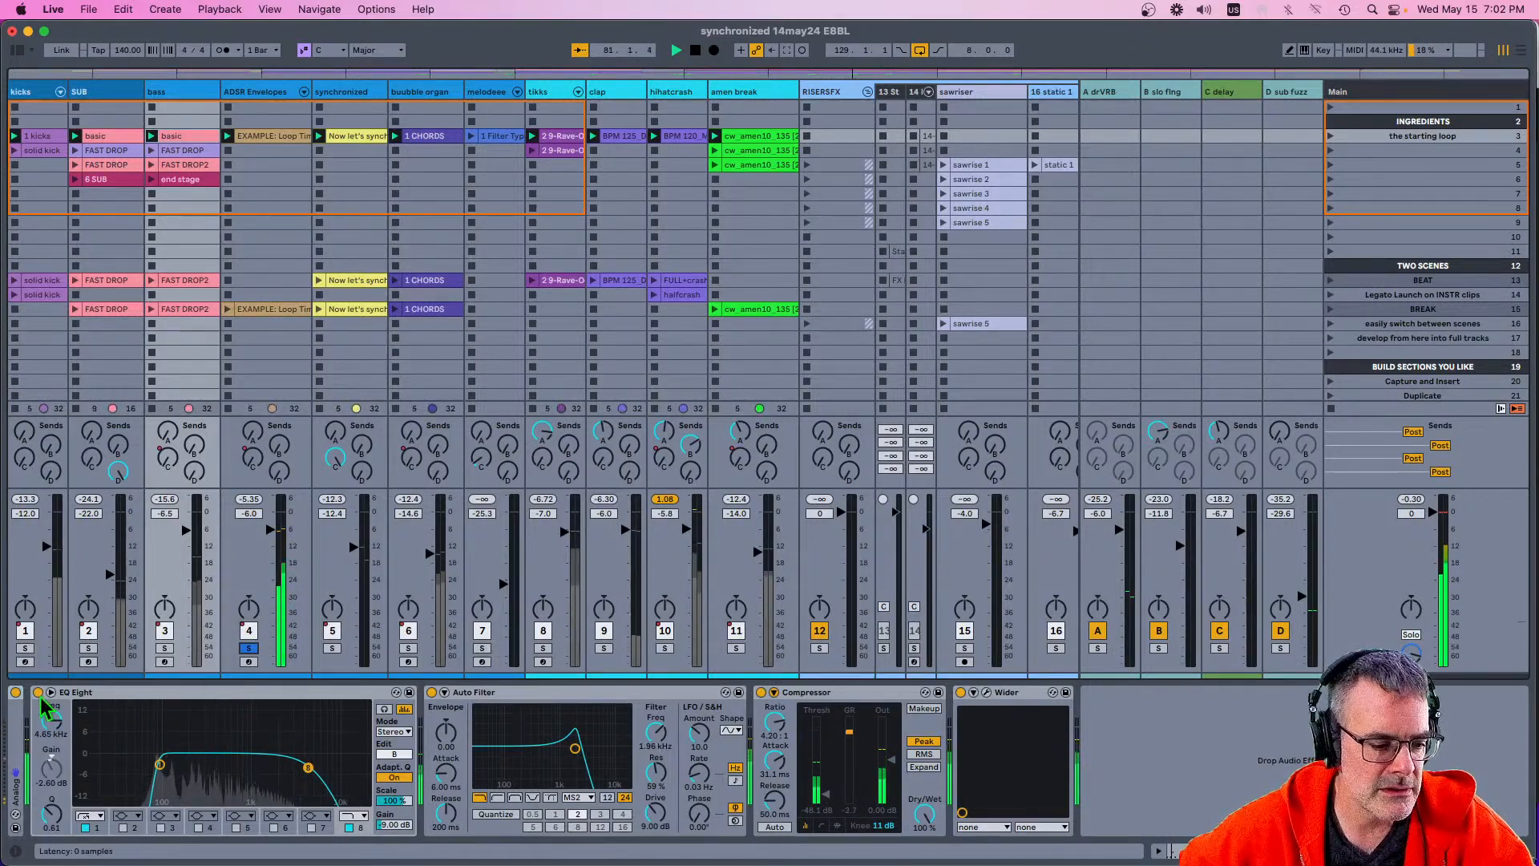
double_click(18, 723)
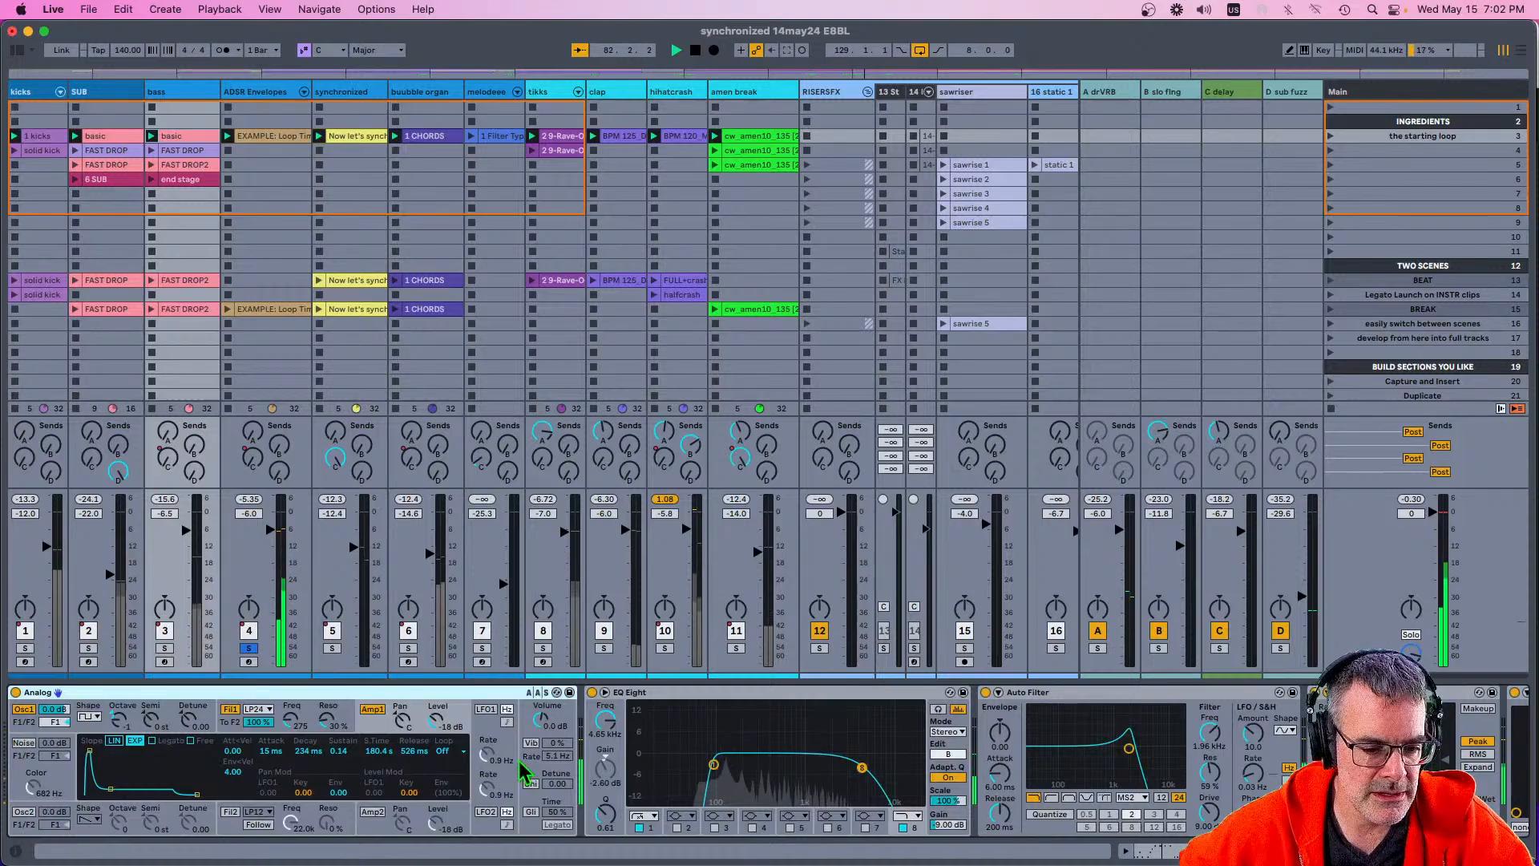
double_click(224, 693)
left_click(248, 648)
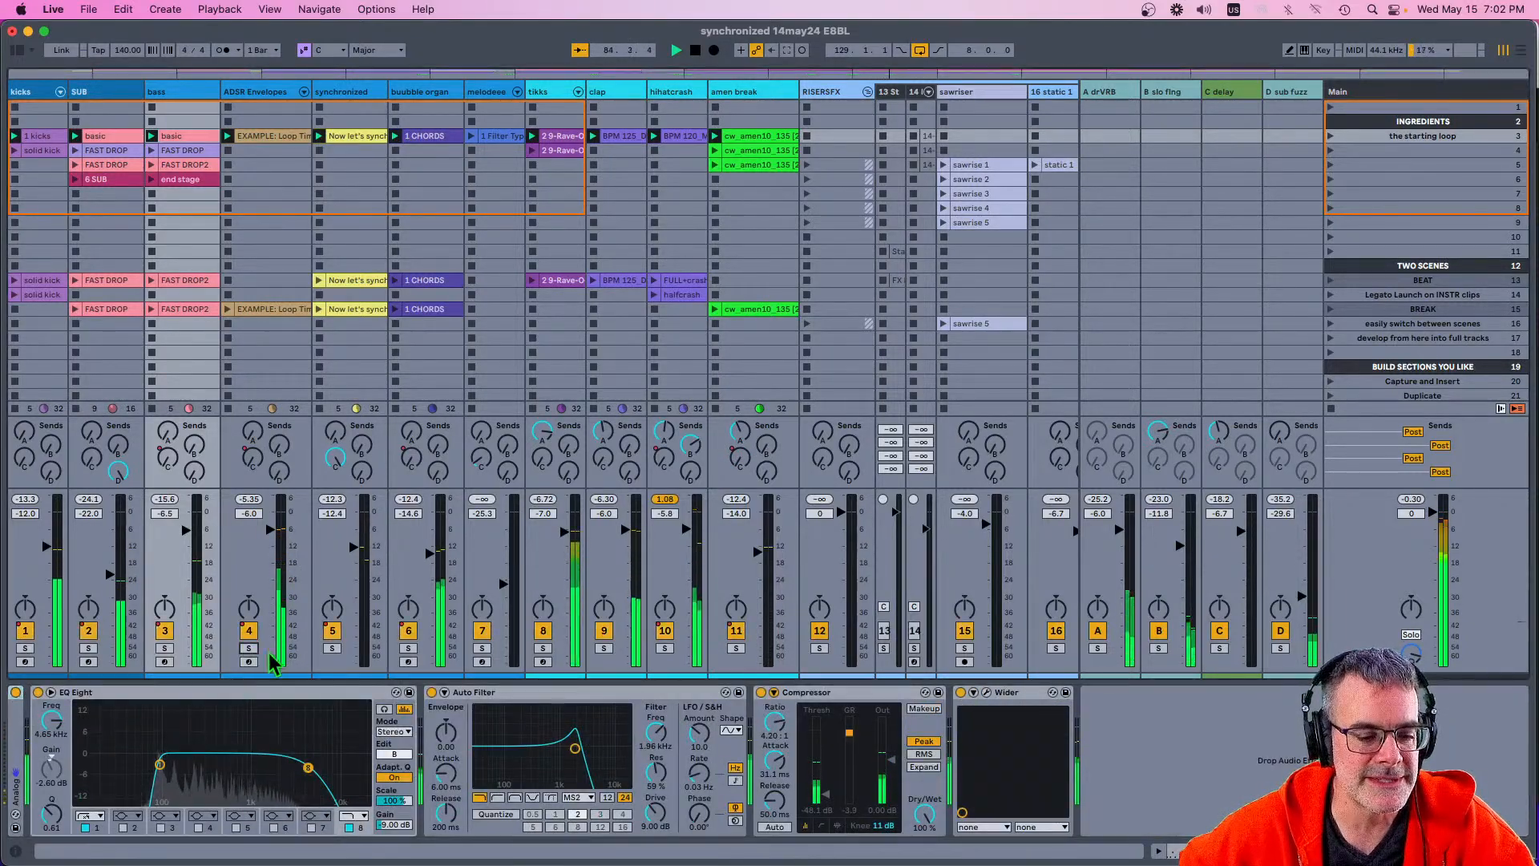
Step: Audition the synchronized track in solo and inspect the waveform of its Now let's synchronize clip
left_click(329, 648)
left_click(346, 137)
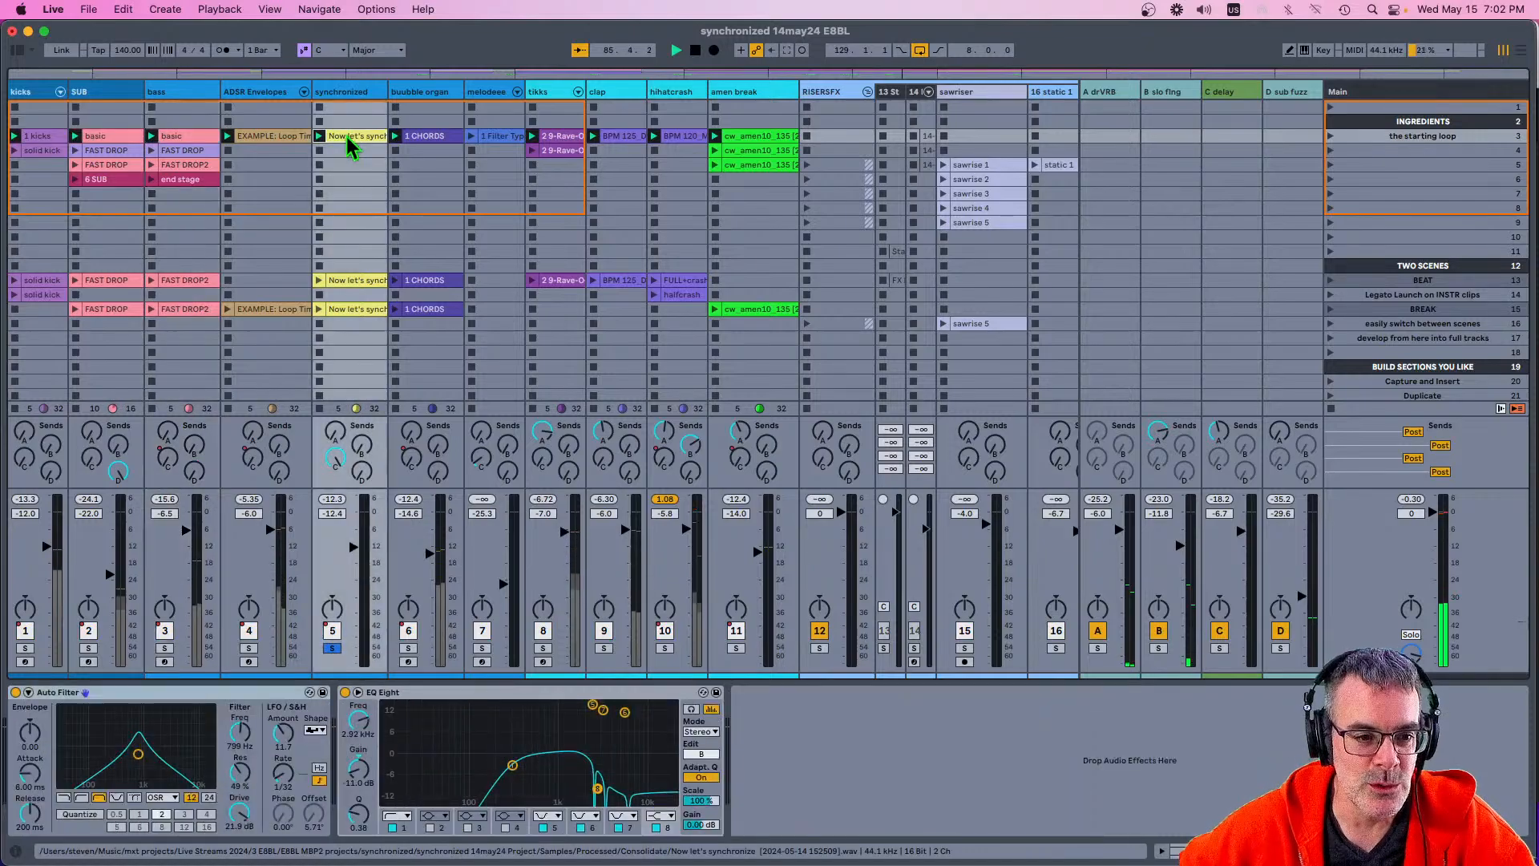
double_click(346, 136)
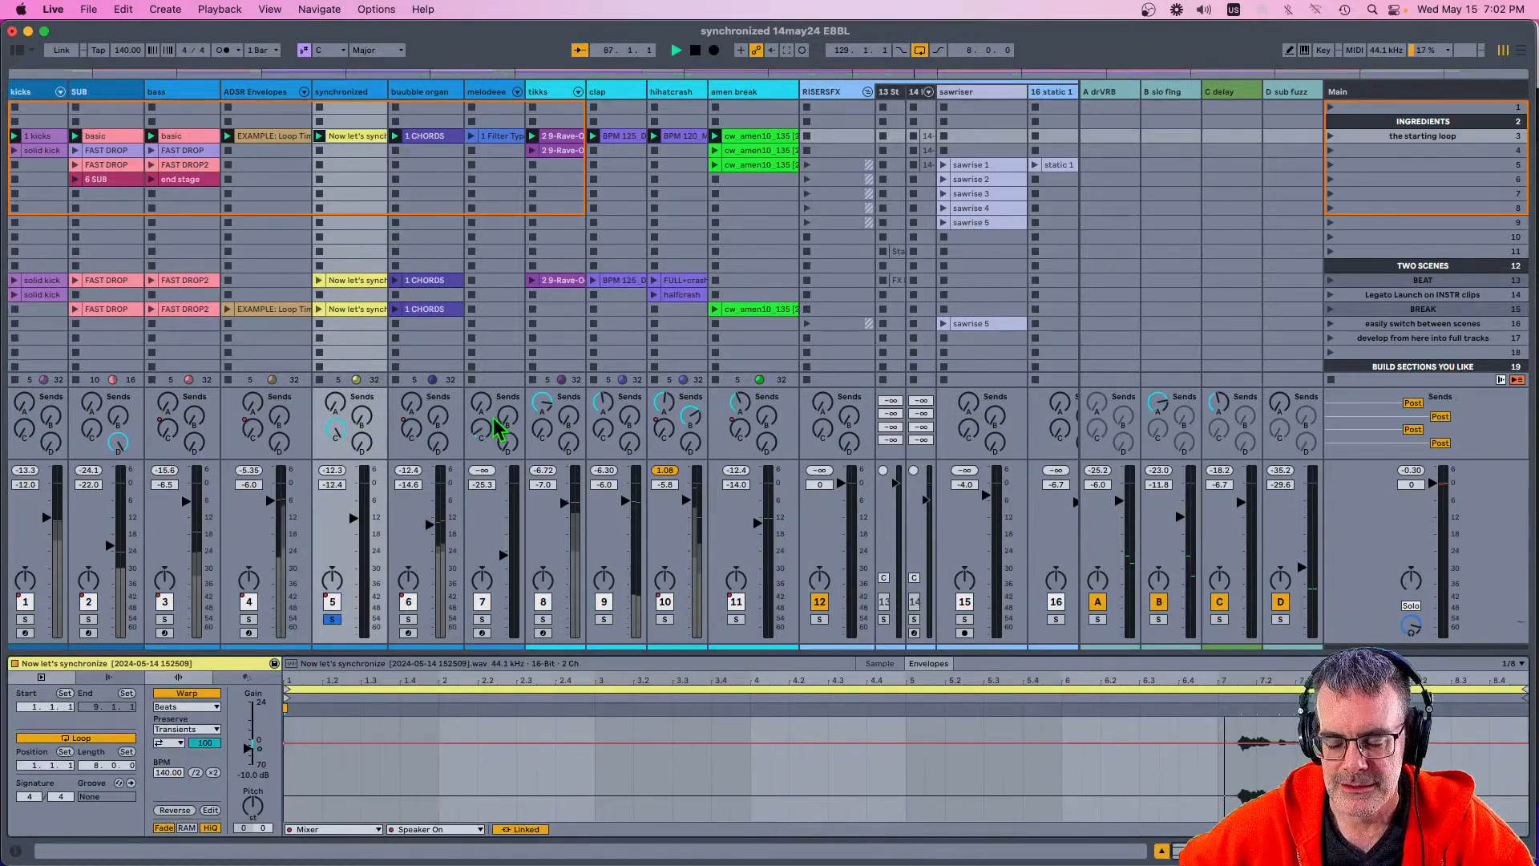
left_click(332, 620)
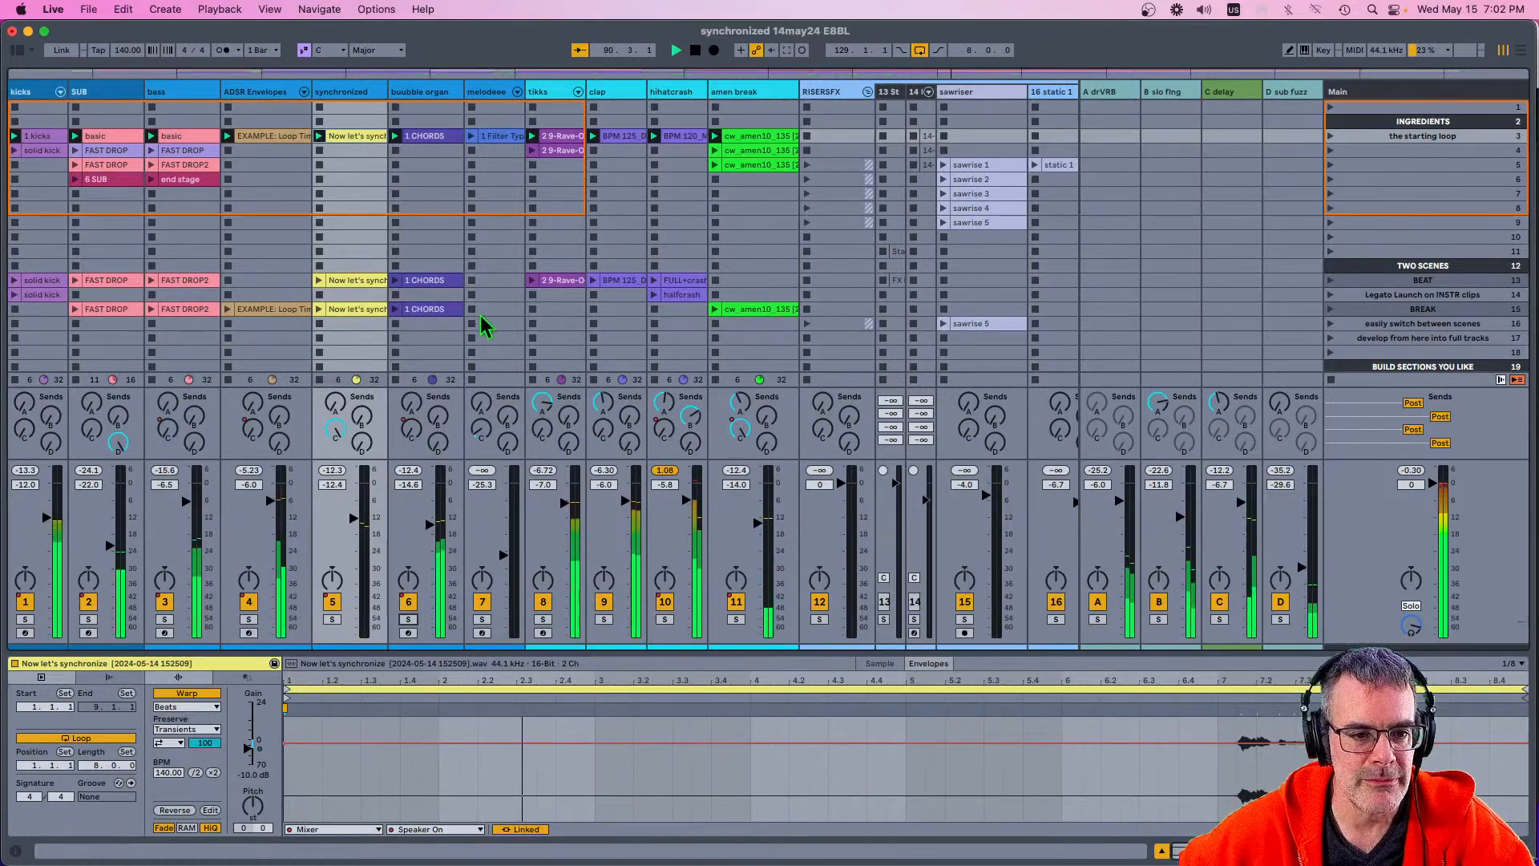
Step: Launch the melodee track's 1 Filter Types clip, set the track volume to -18.5 dB with send C raised, and mute the track
left_click(473, 134)
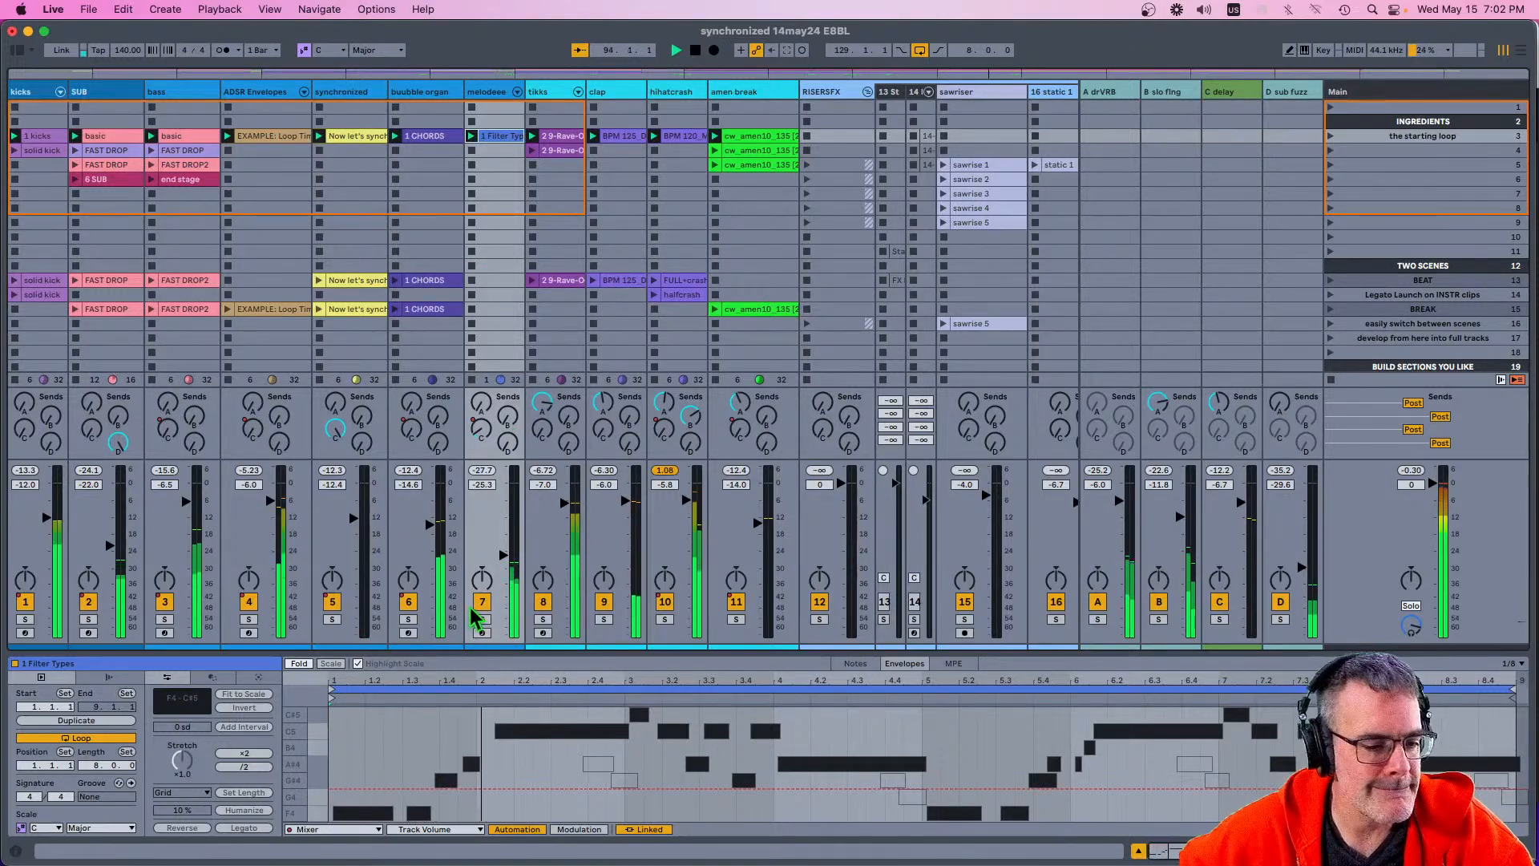
left_click_drag(503, 554, 503, 536)
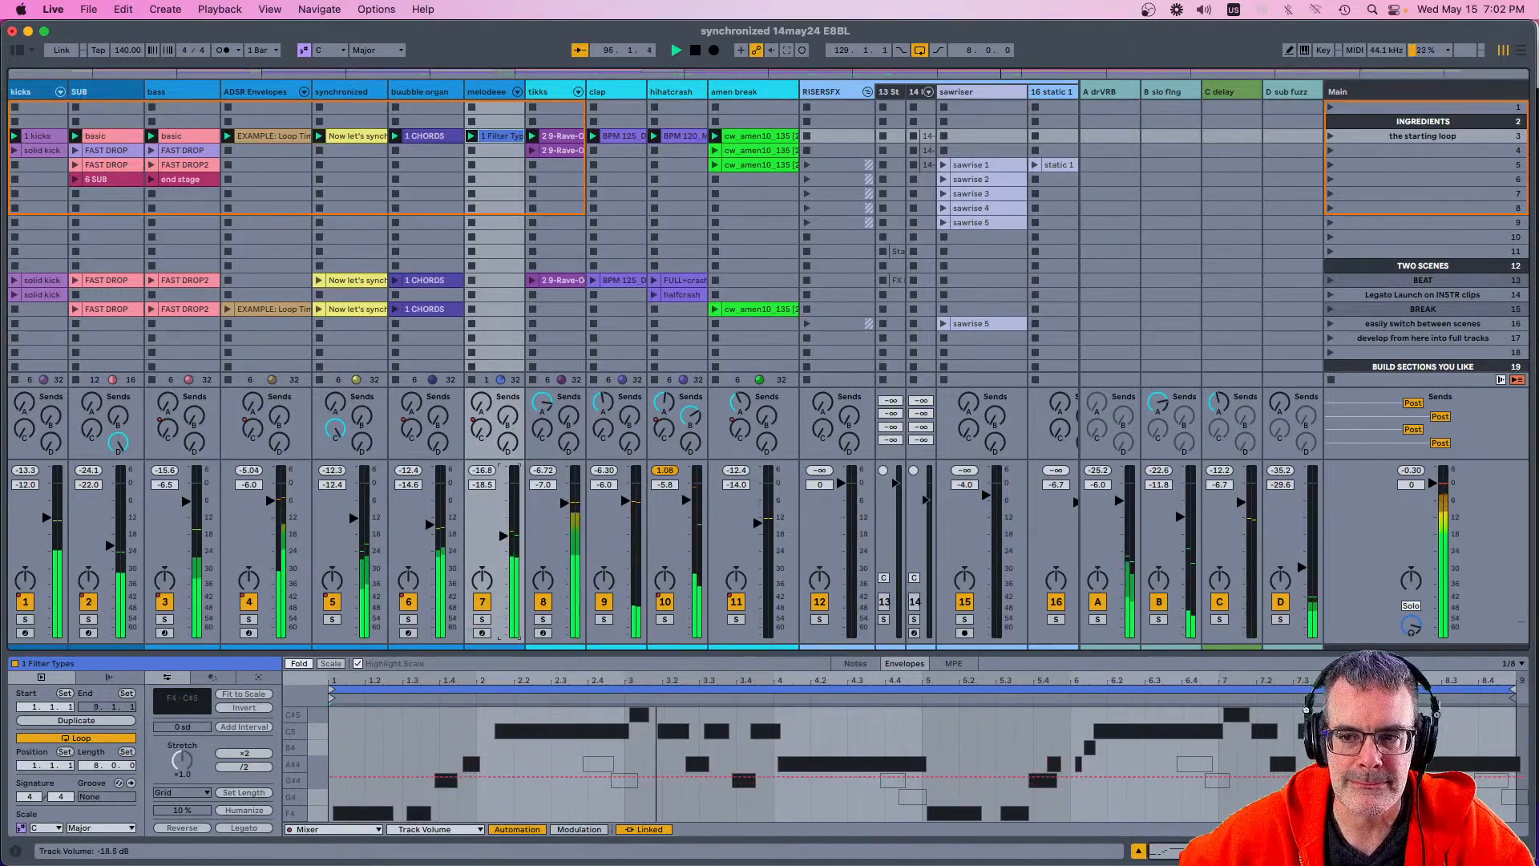
left_click_drag(481, 430, 482, 352)
left_click(482, 602)
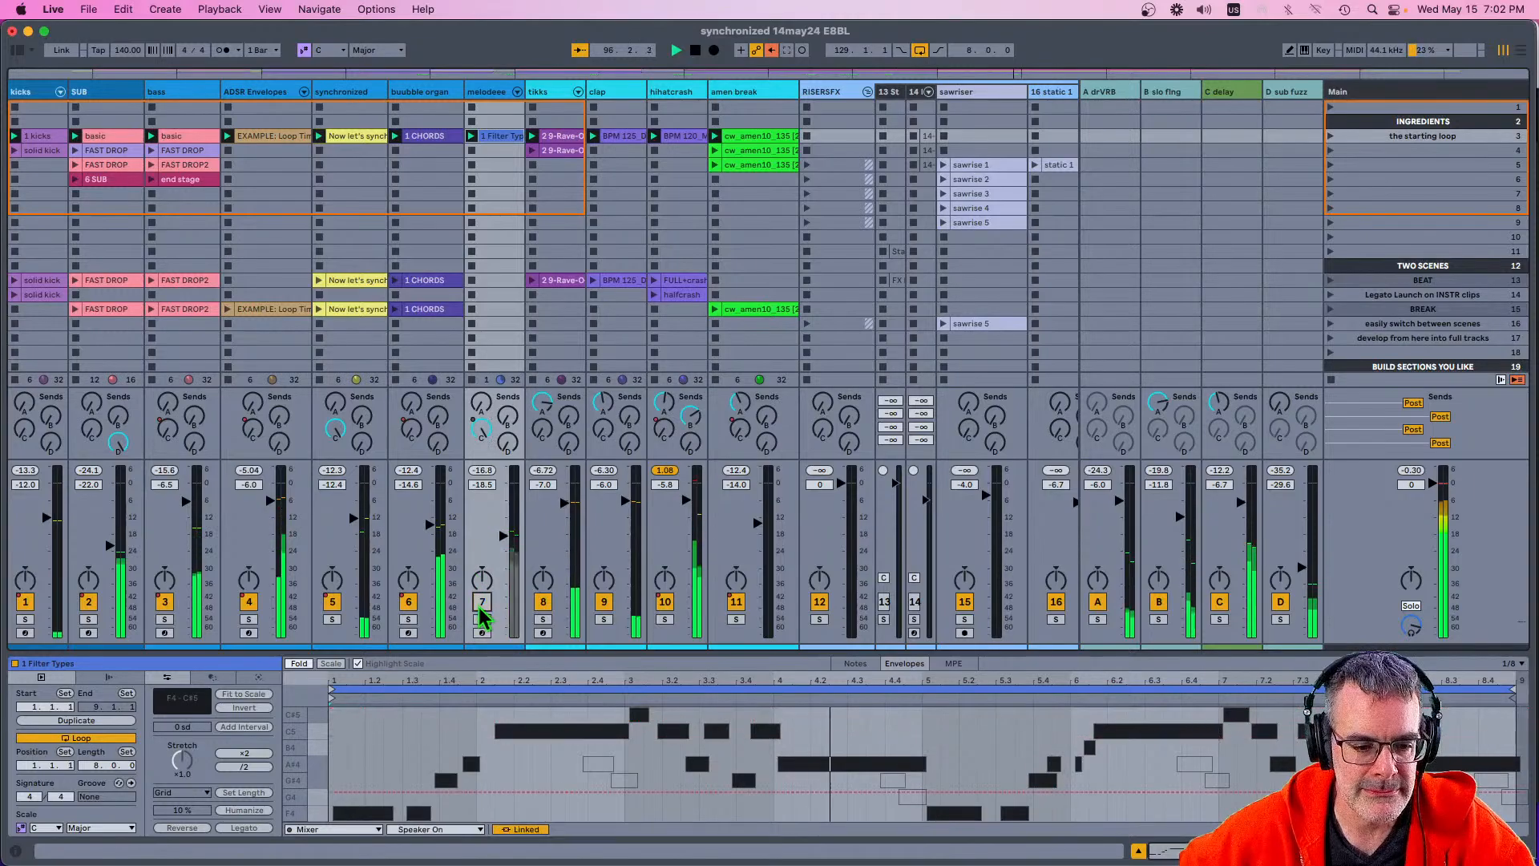
Step: View the C-delay send envelope of the 1 Filter Types clip and unmute the melodee track
left_click(482, 430)
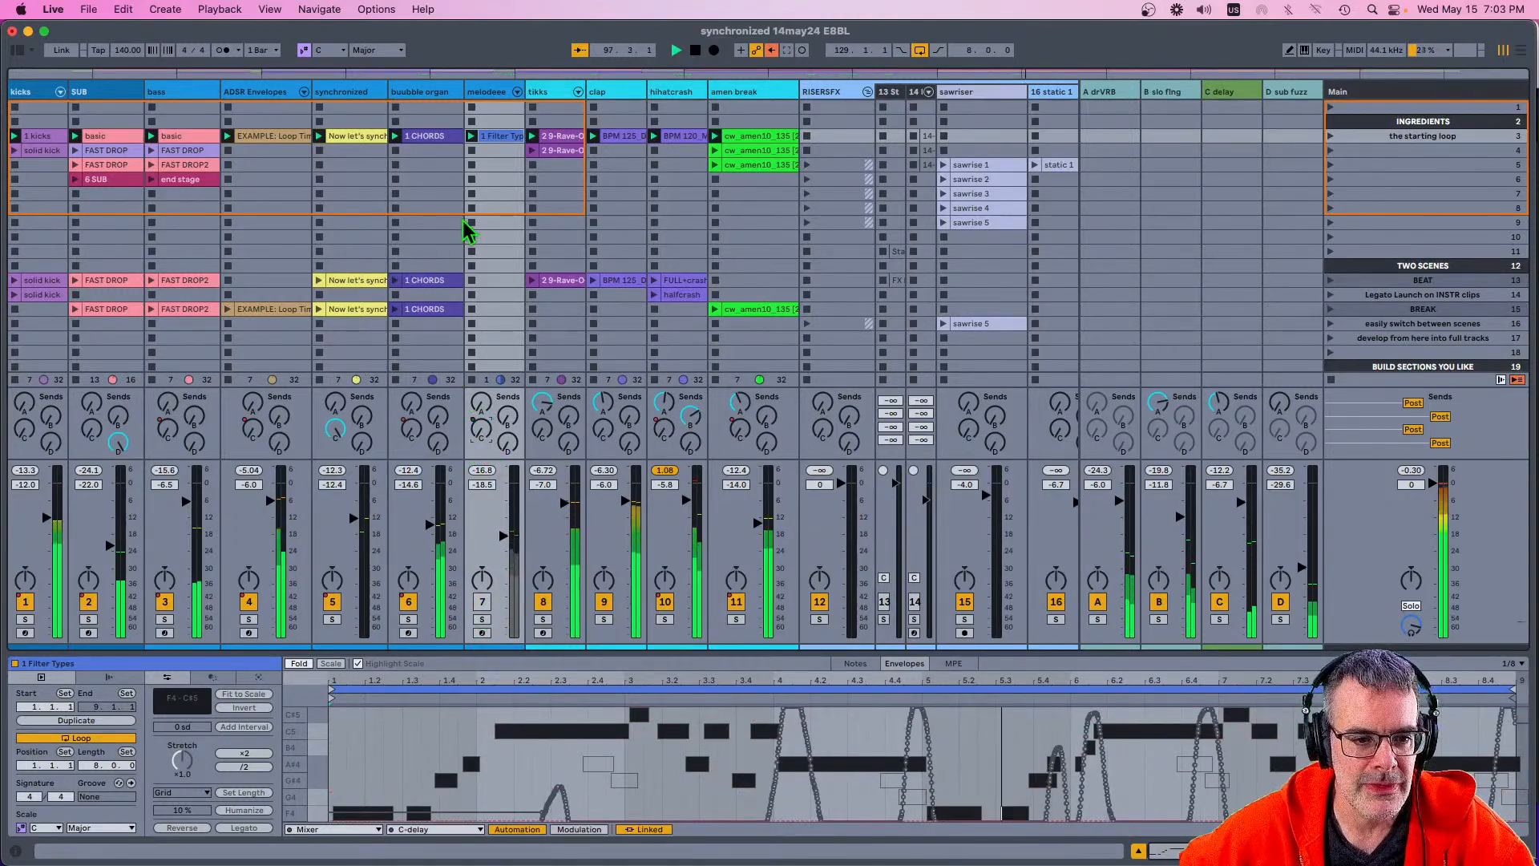
left_click(481, 605)
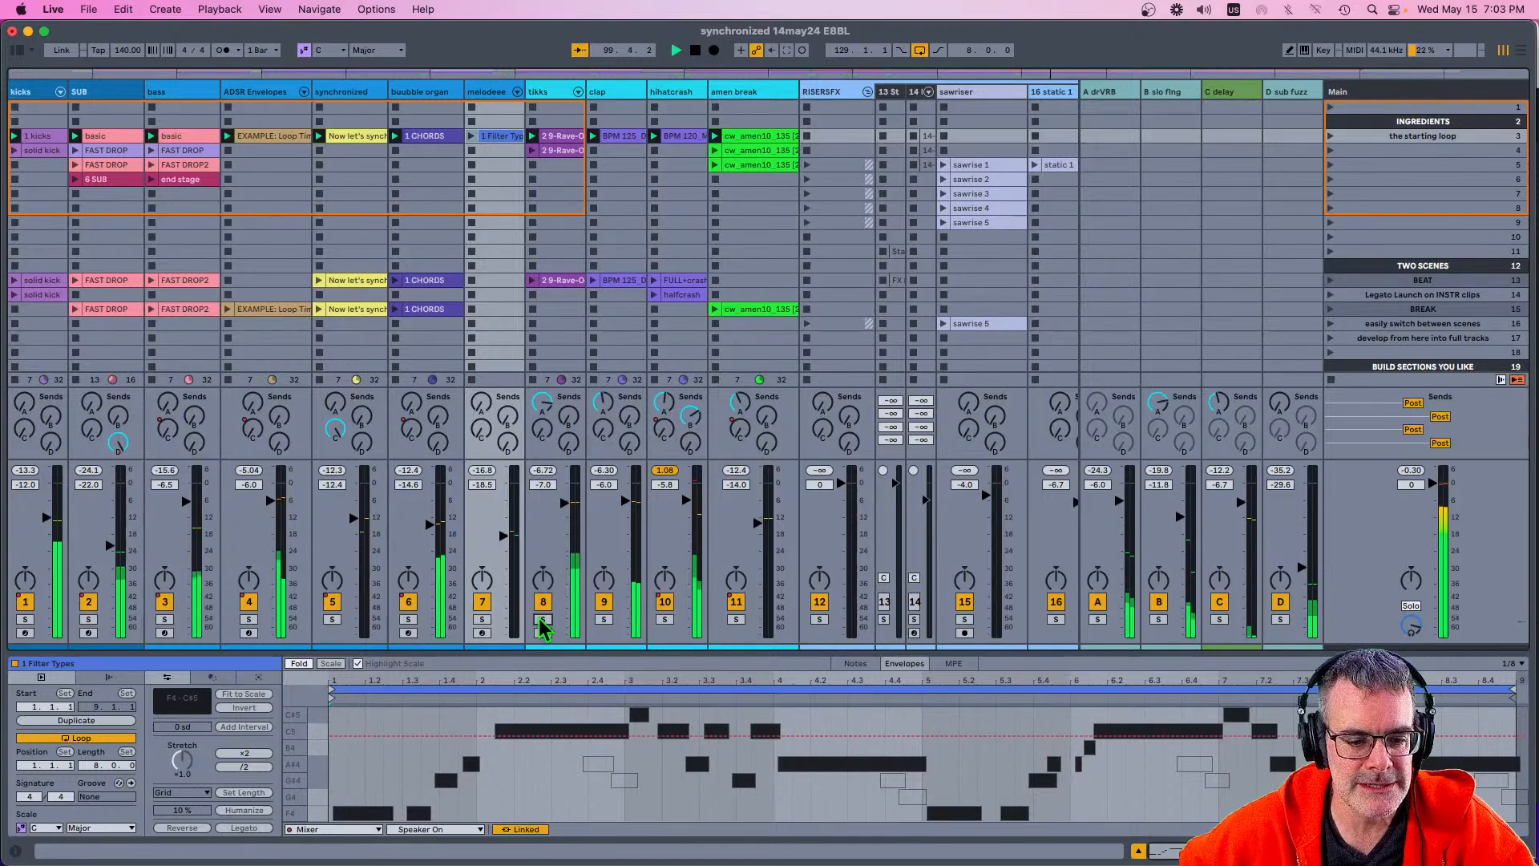
Step: Audition the clap, hihatcrash and amen break tracks in solo, one after another
left_click(604, 620)
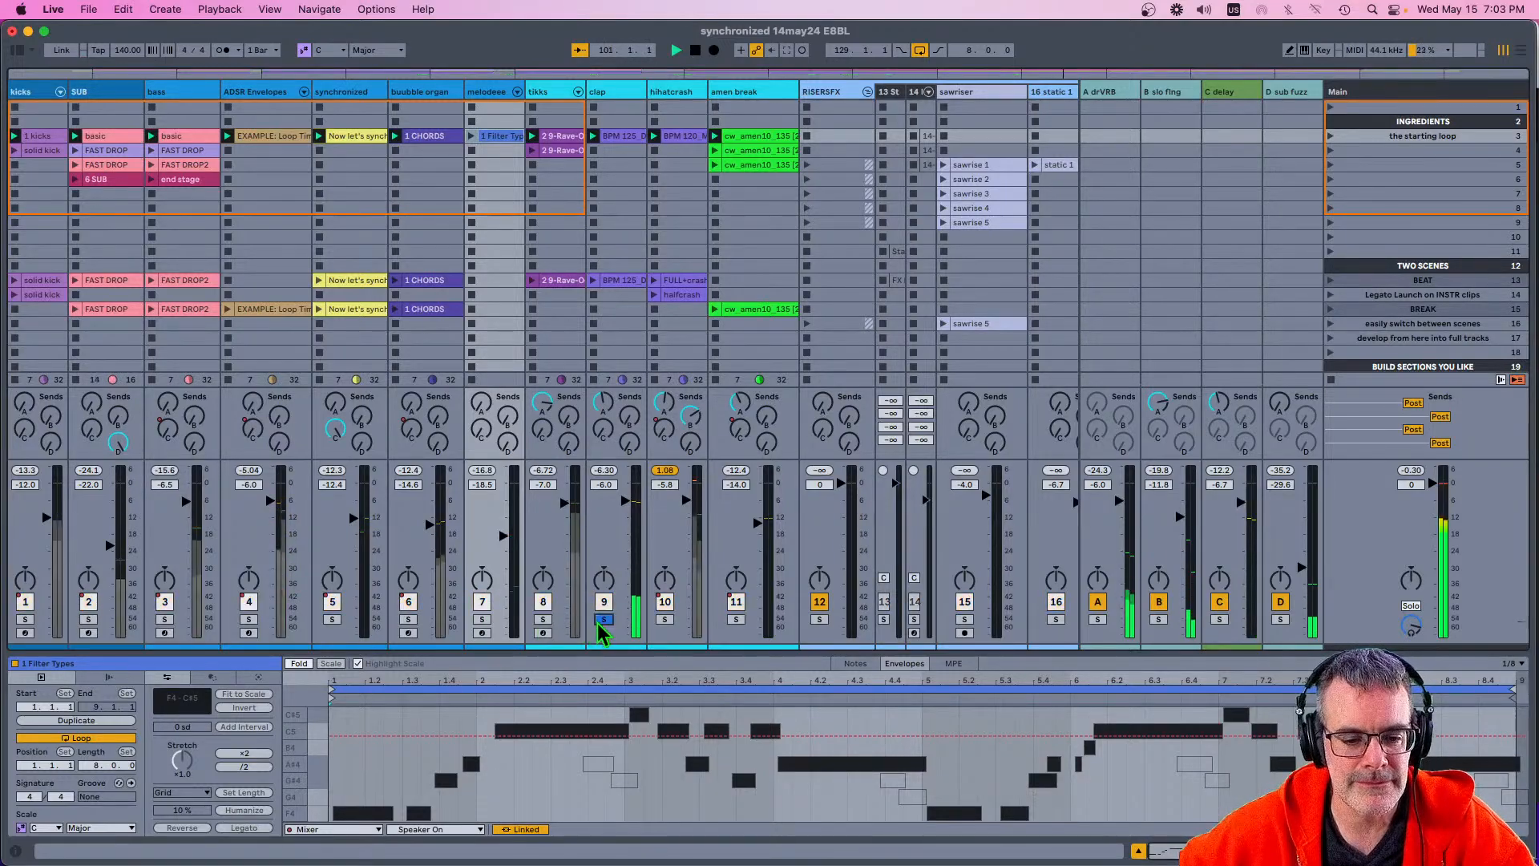
left_click(603, 619)
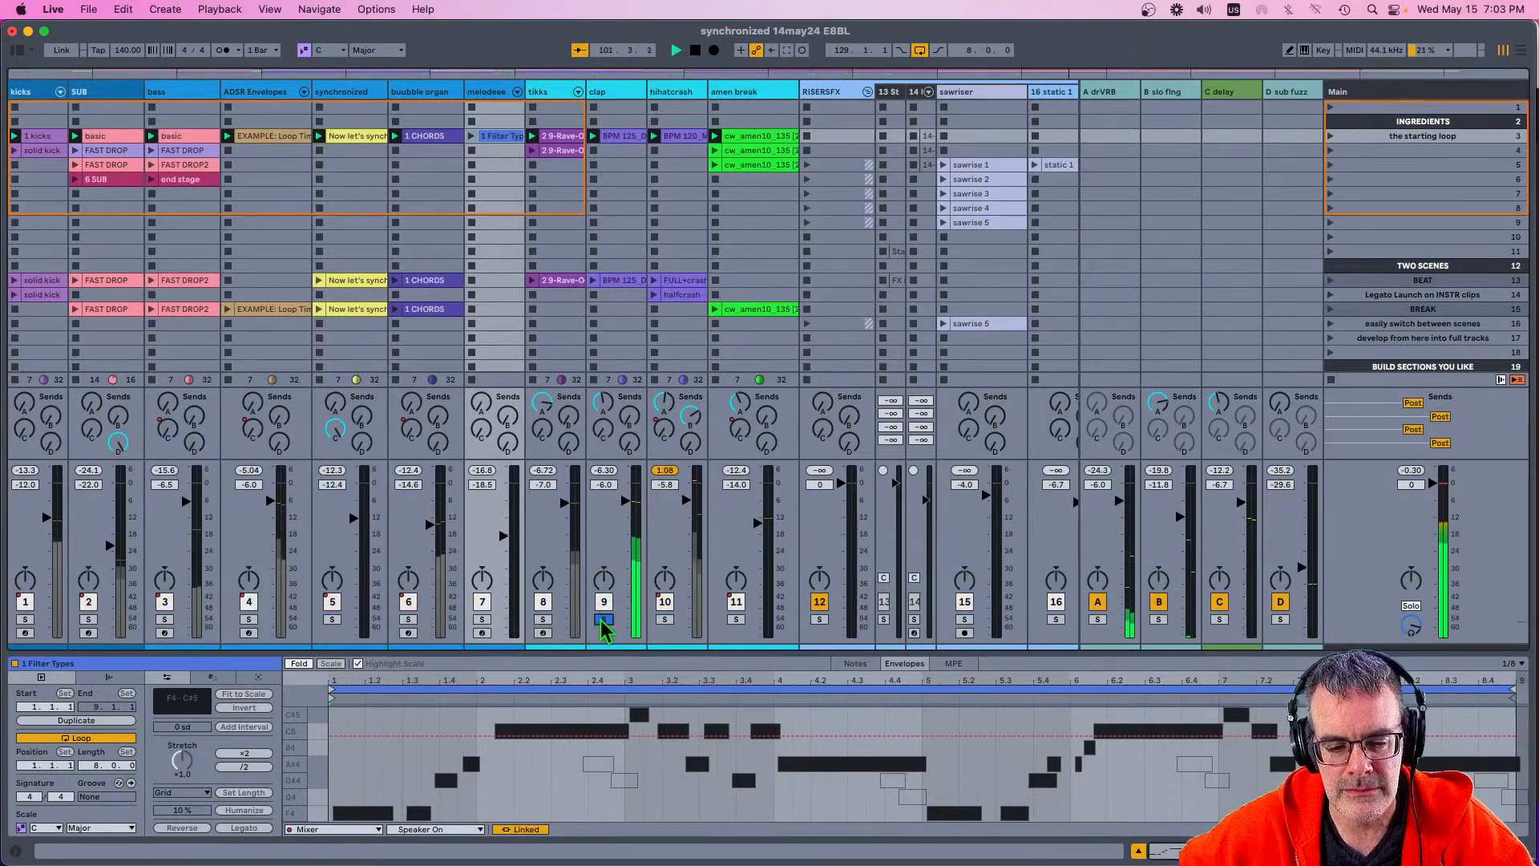
left_click(666, 619)
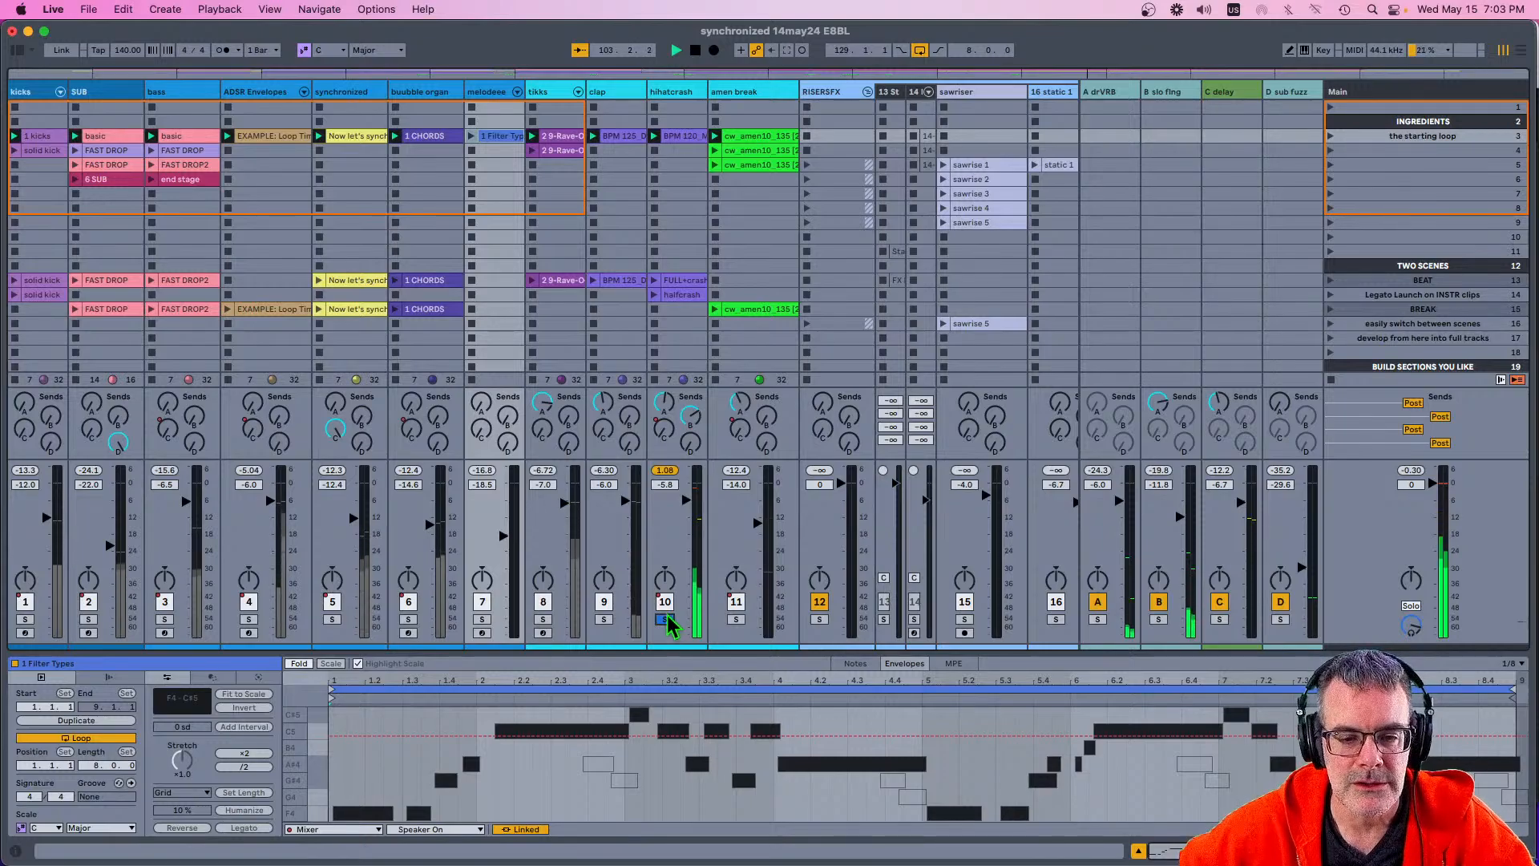
left_click(666, 619)
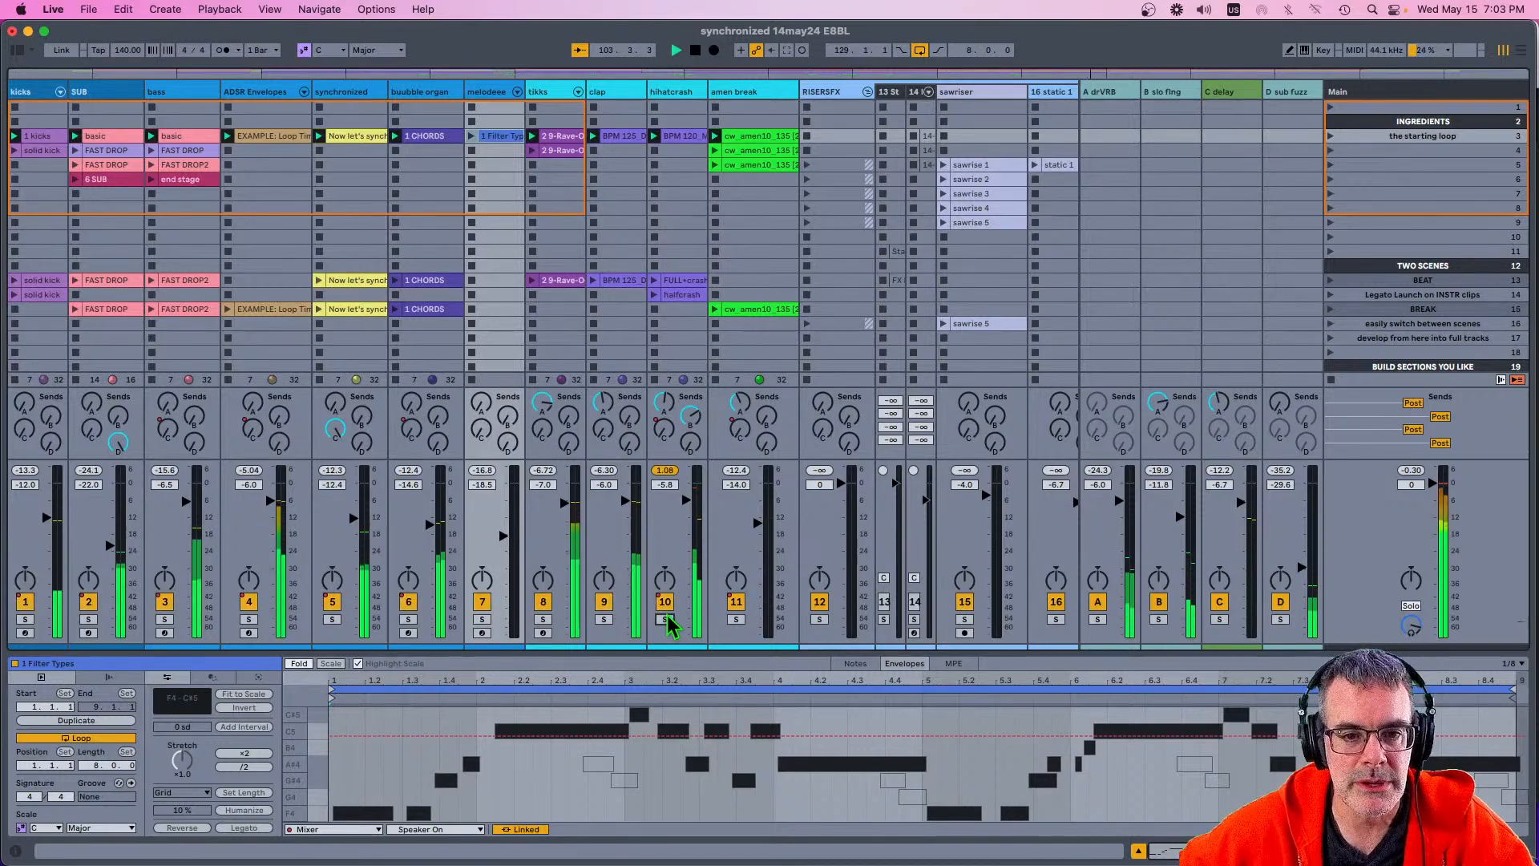
left_click(735, 619)
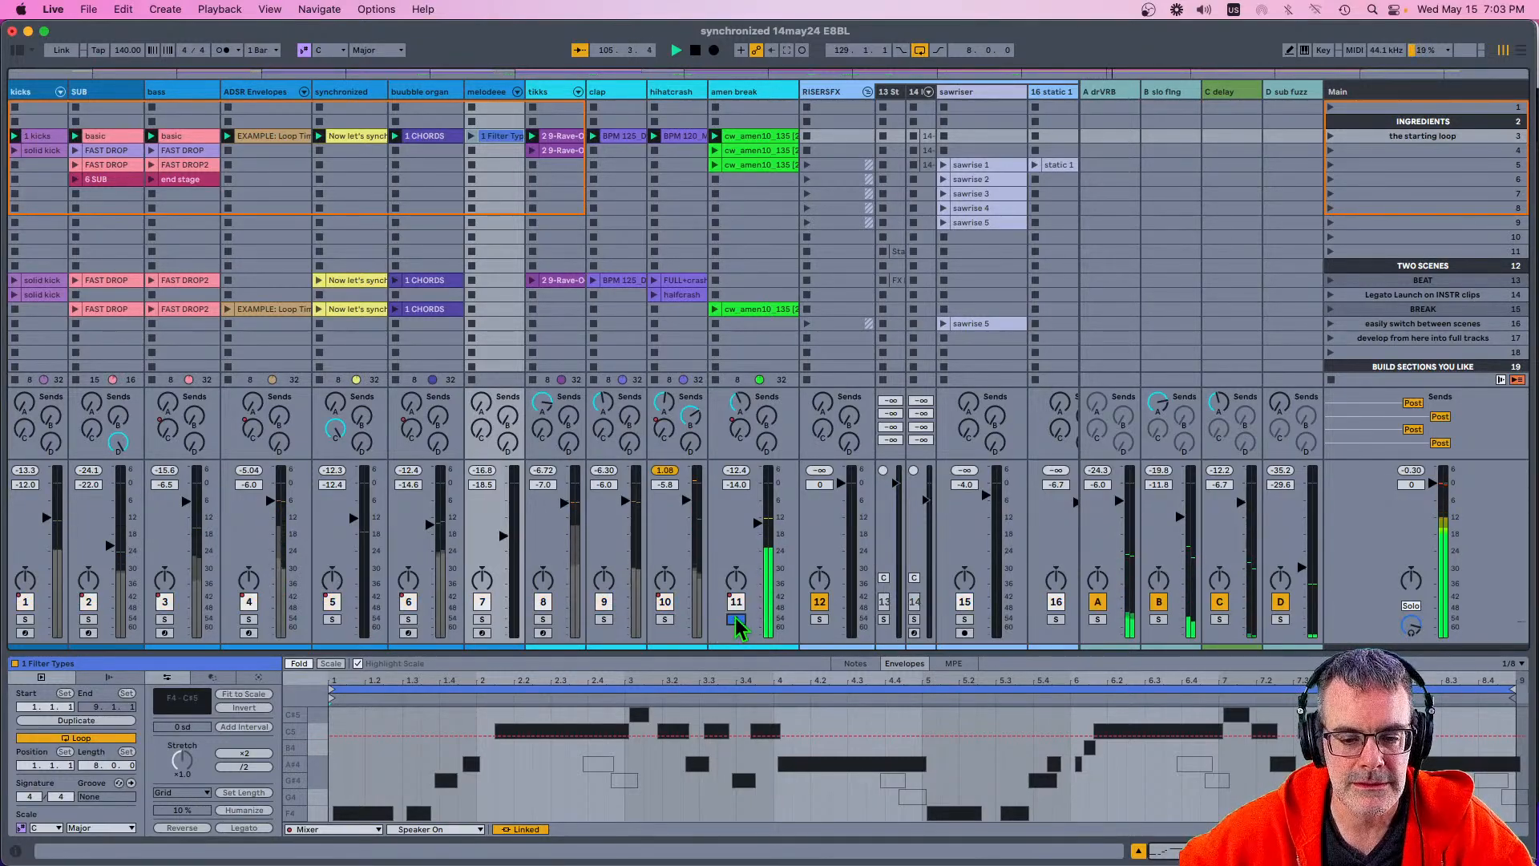
left_click(735, 618)
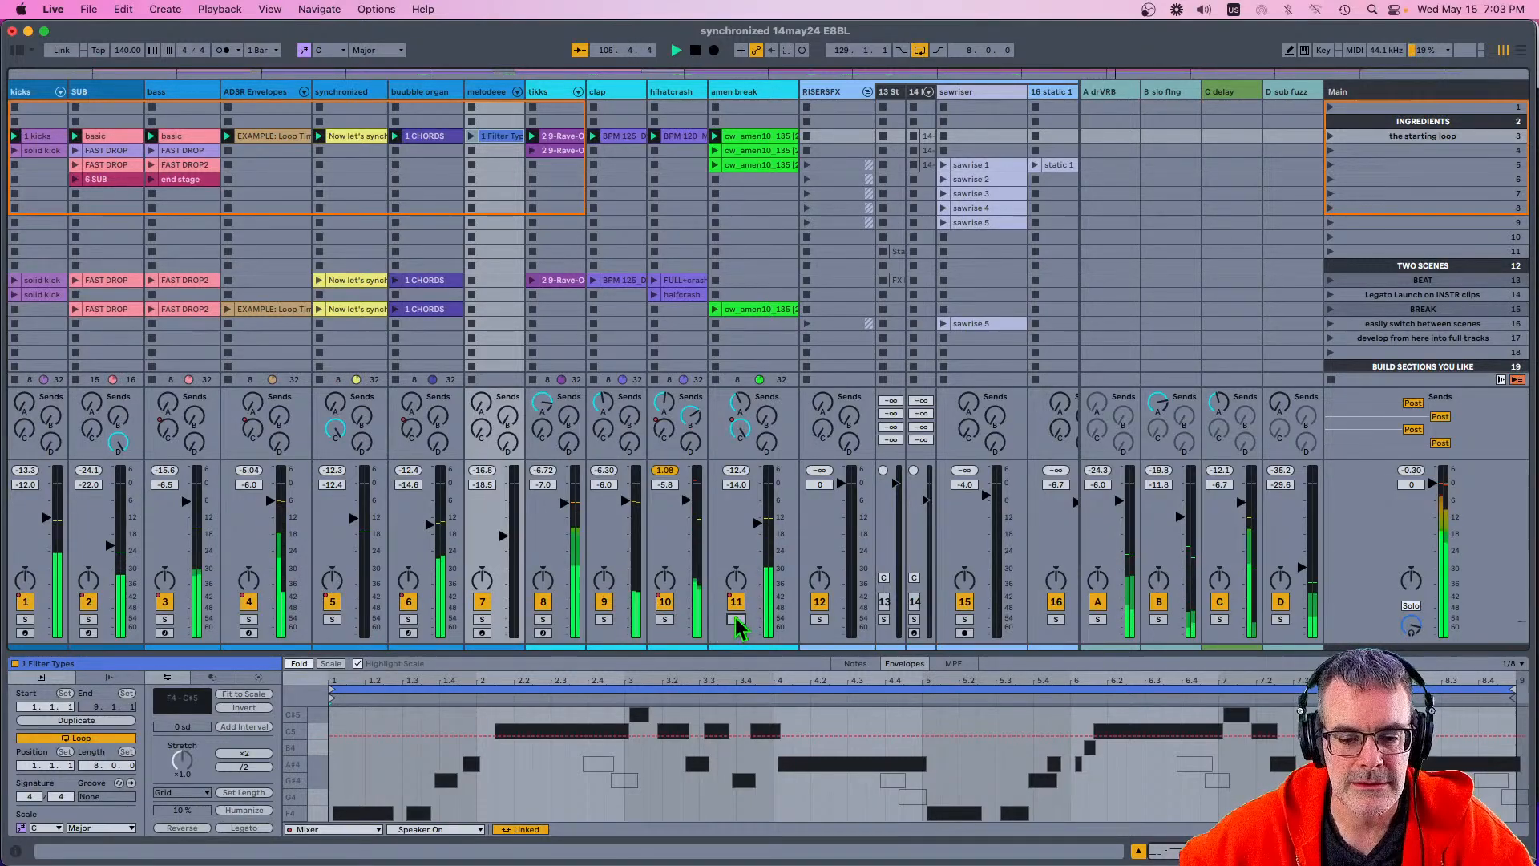
Step: View the first amen break clip's waveform, and audition the track in solo while switching playback to its second clip
left_click(746, 140)
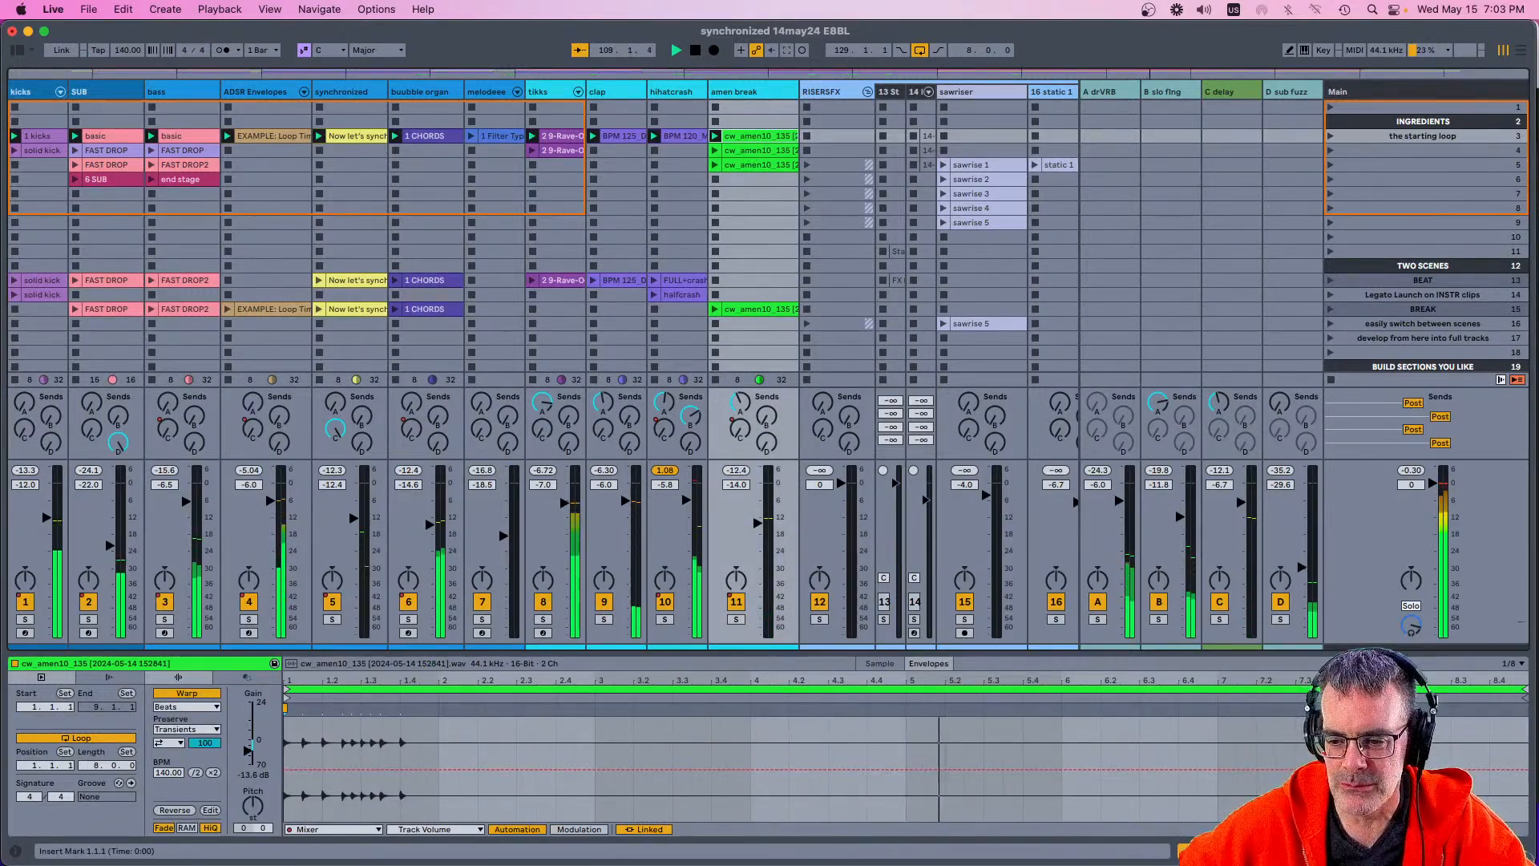
left_click(736, 619)
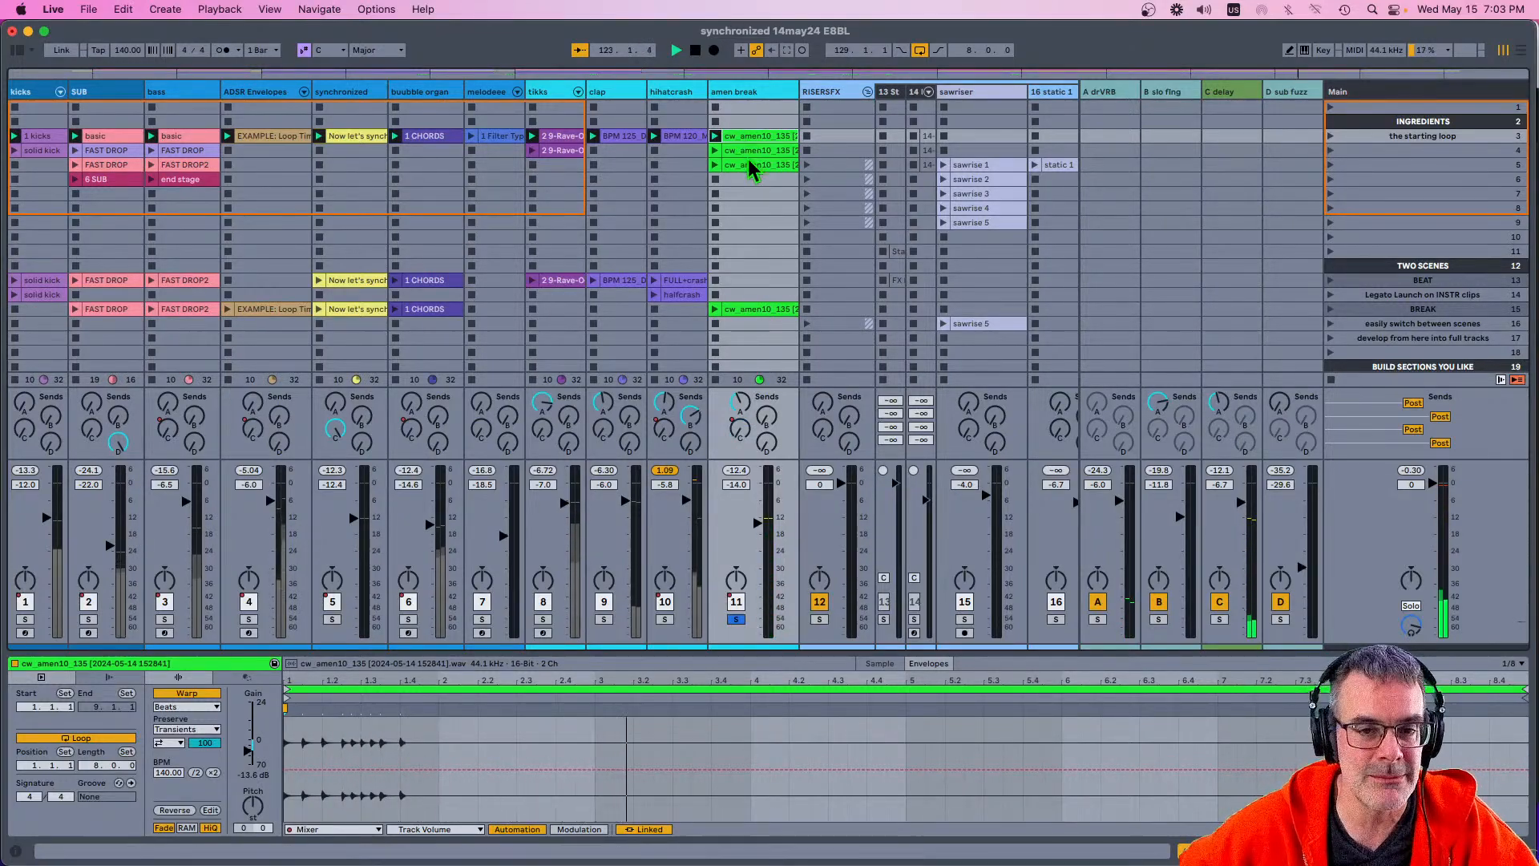
left_click(716, 179)
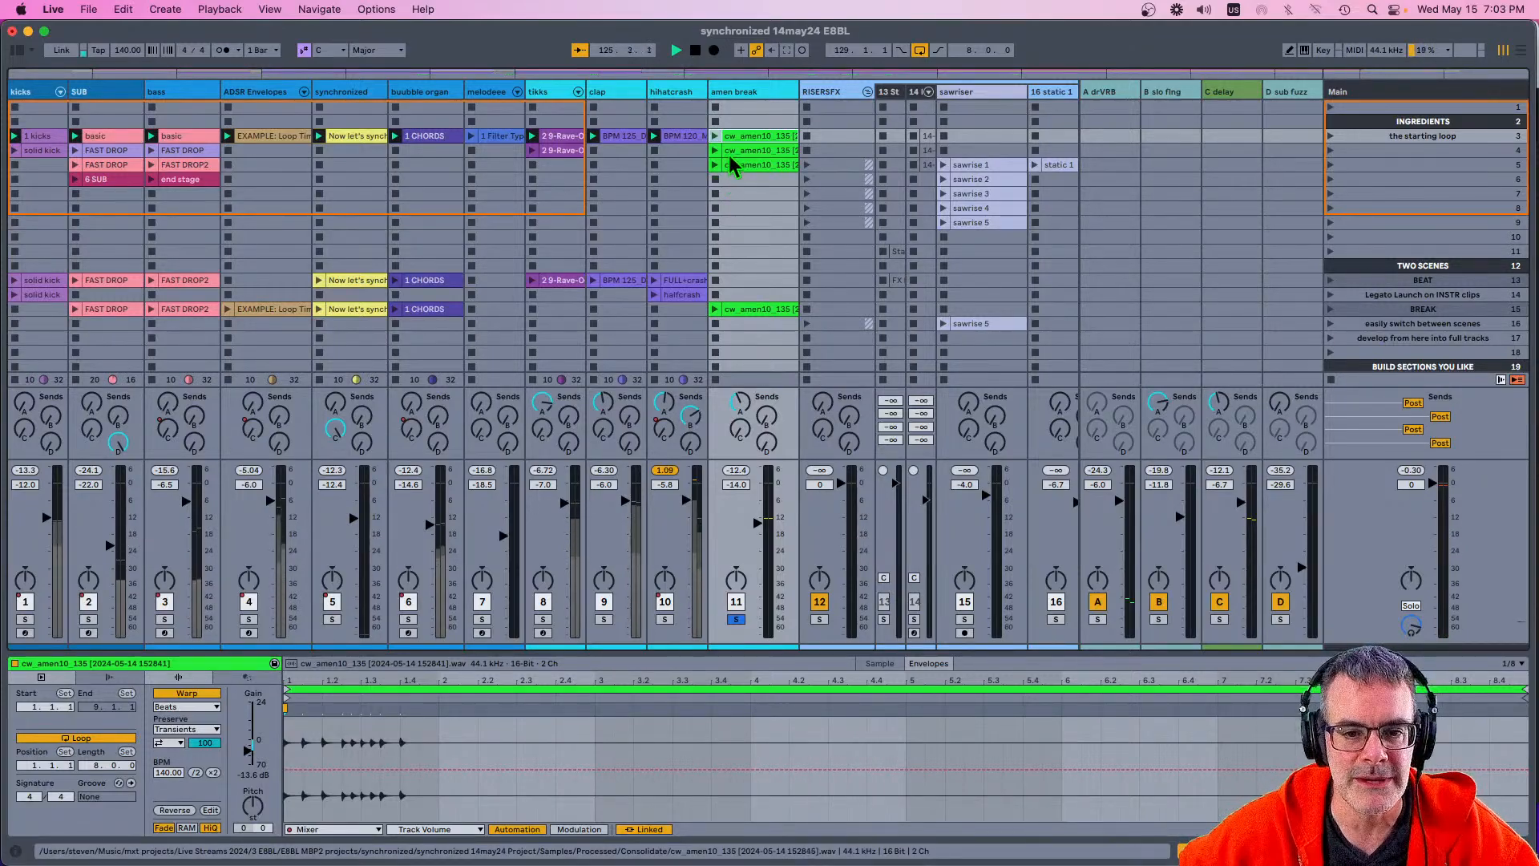
left_click(729, 153)
left_click(714, 160)
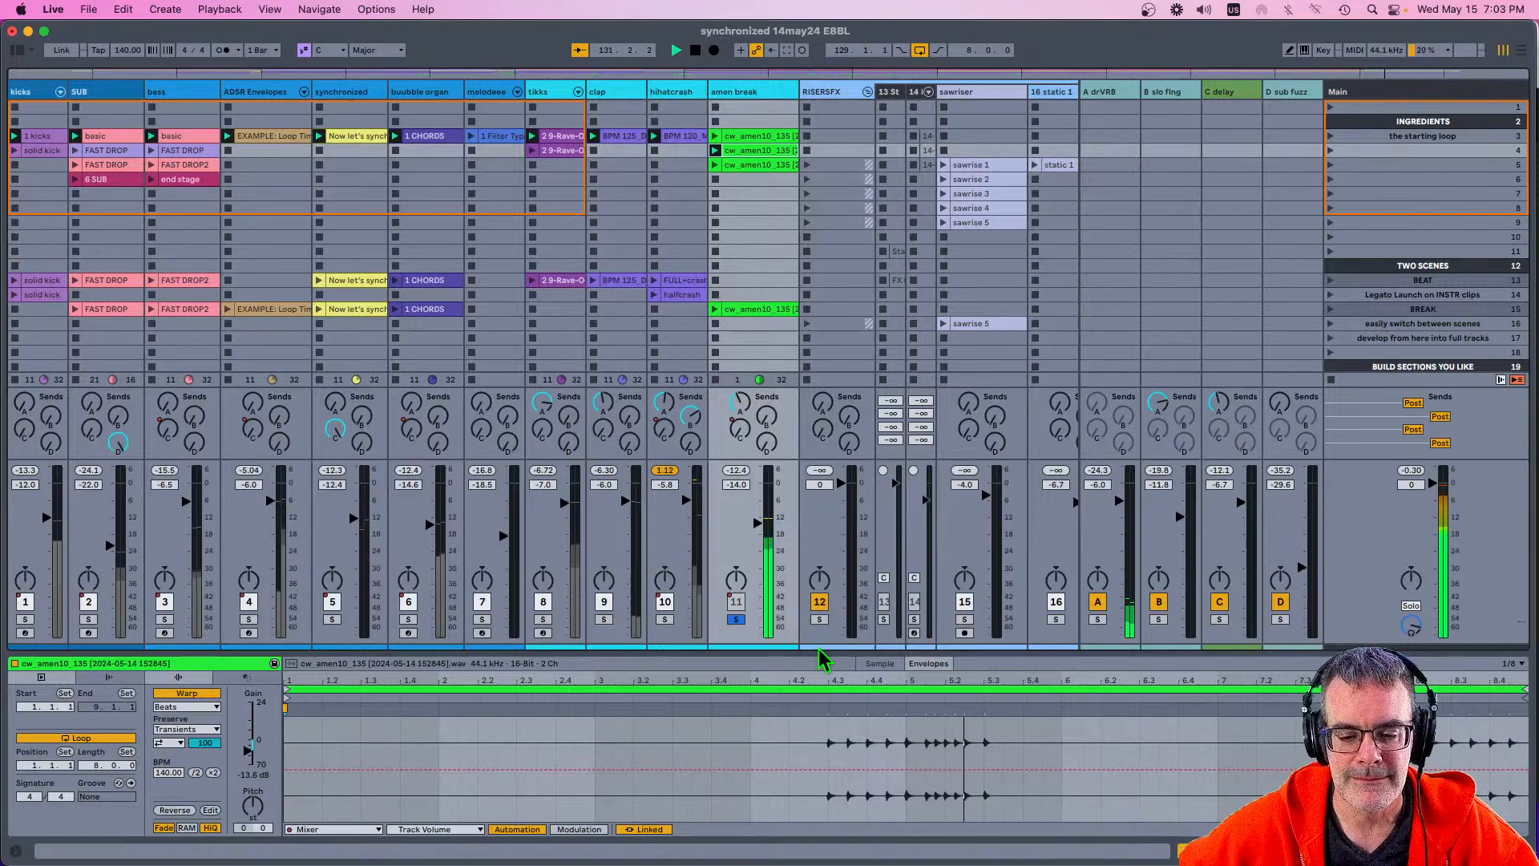
left_click(738, 619)
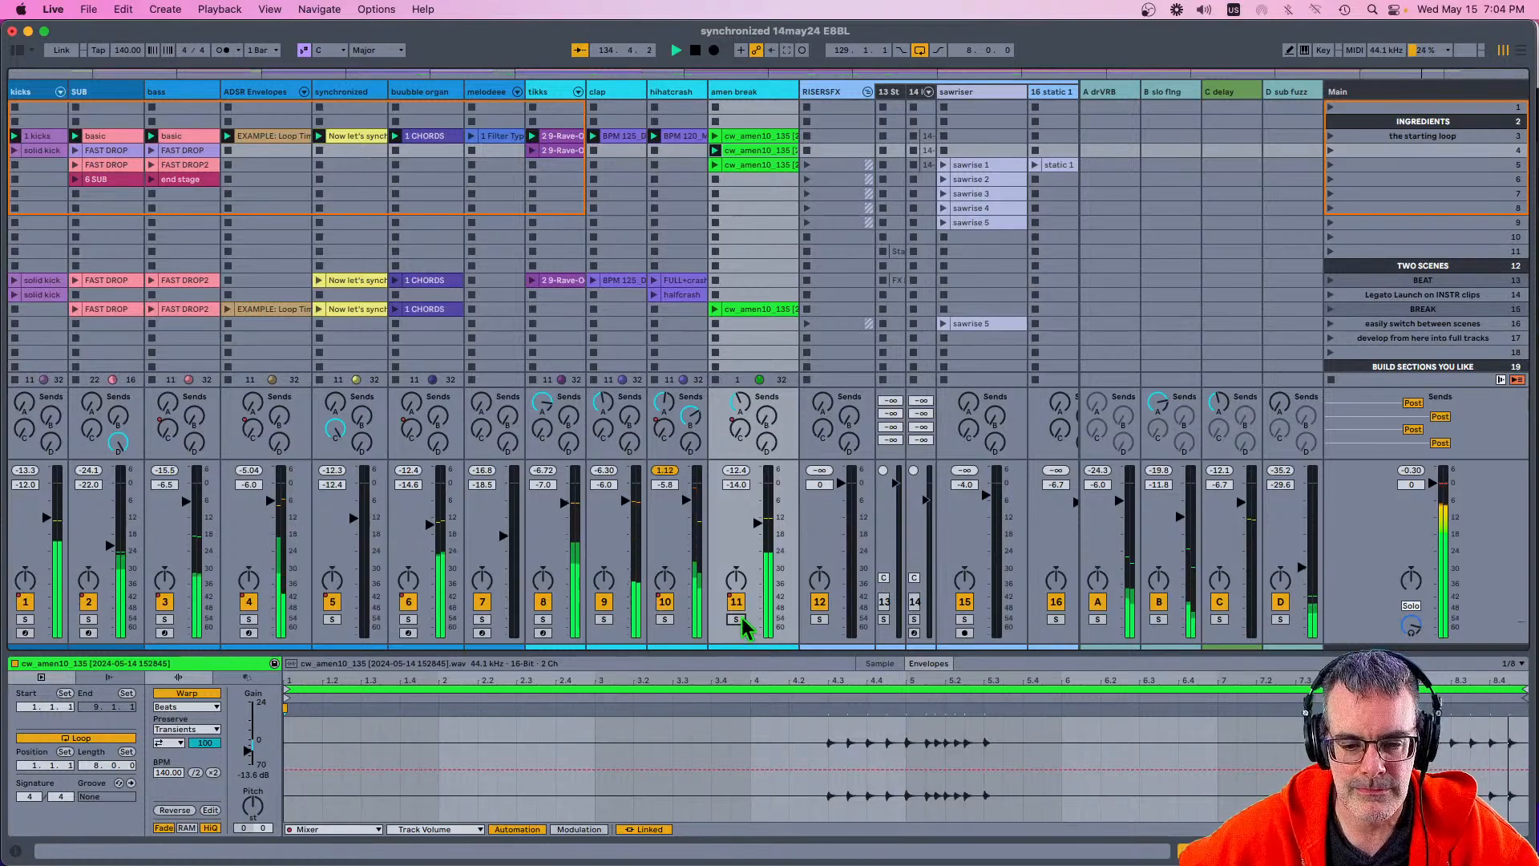
Step: Launch the sawrise 1 clip and audition the sawriser track in solo
scroll(783, 152, "right", 3)
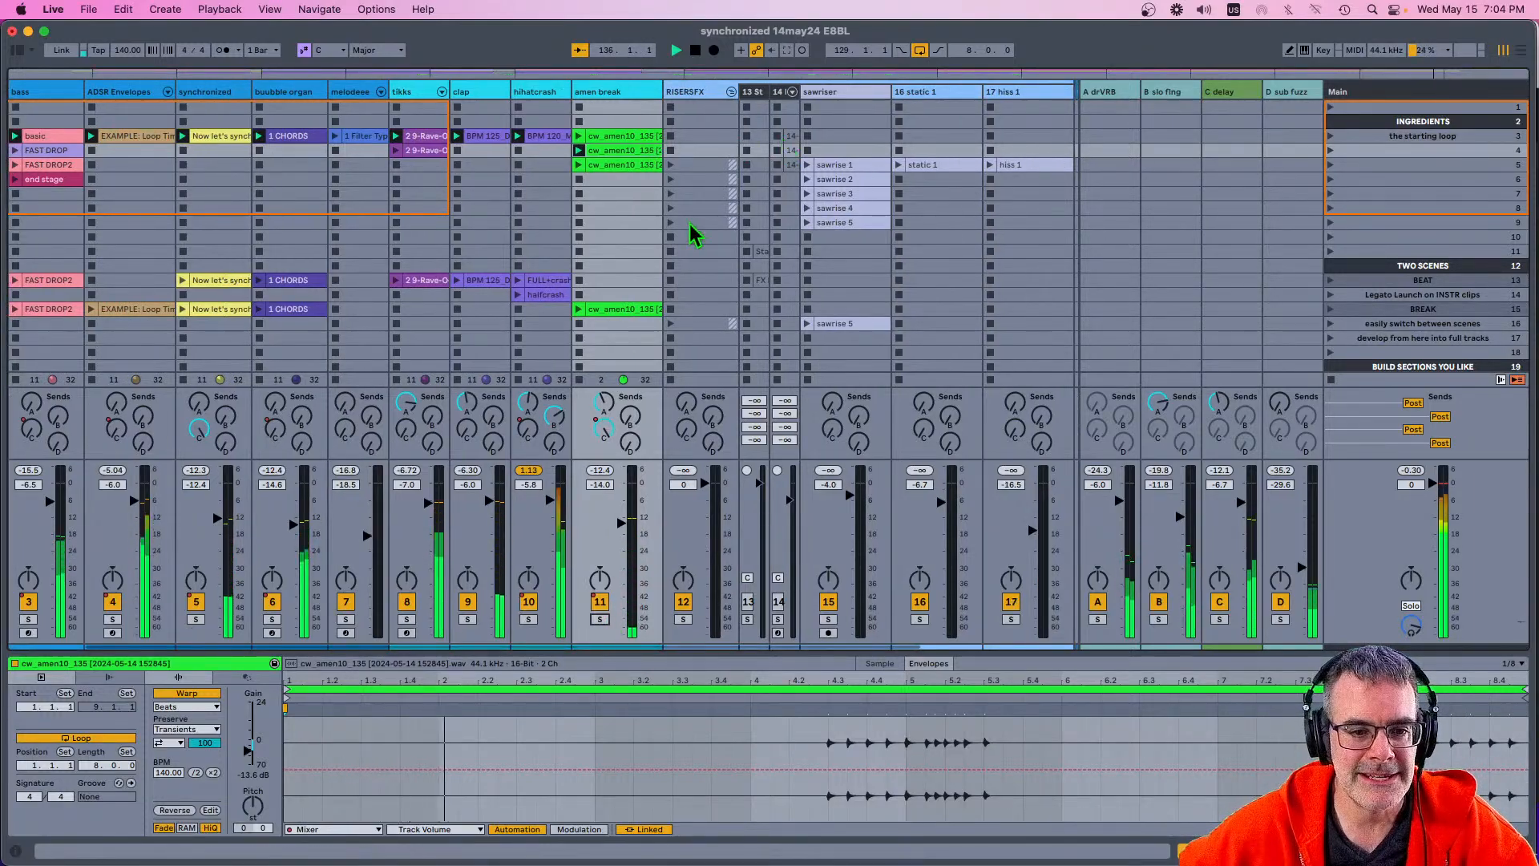
left_click(807, 165)
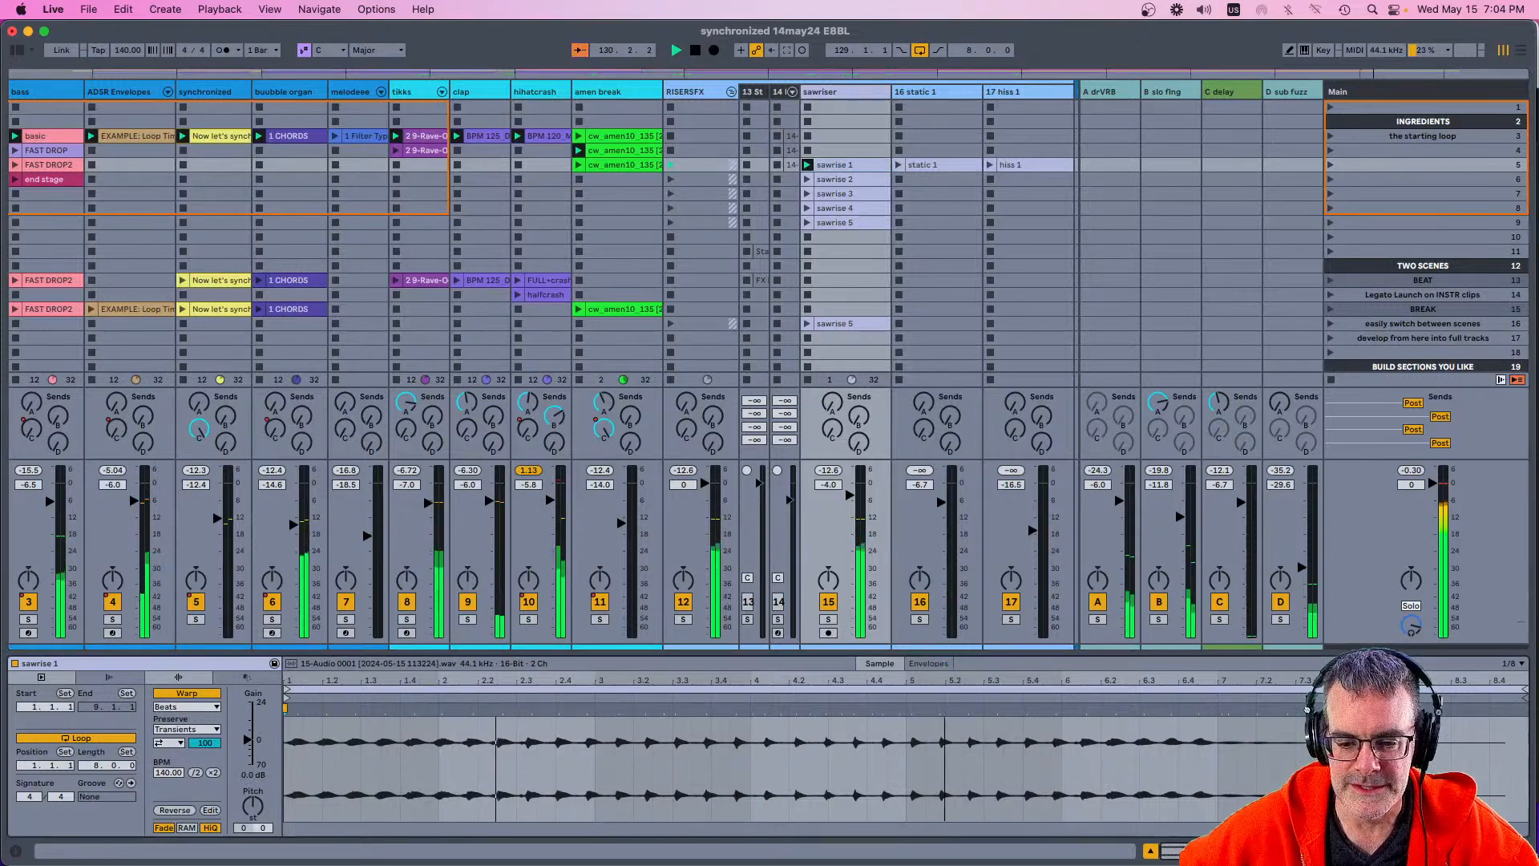
left_click(829, 619)
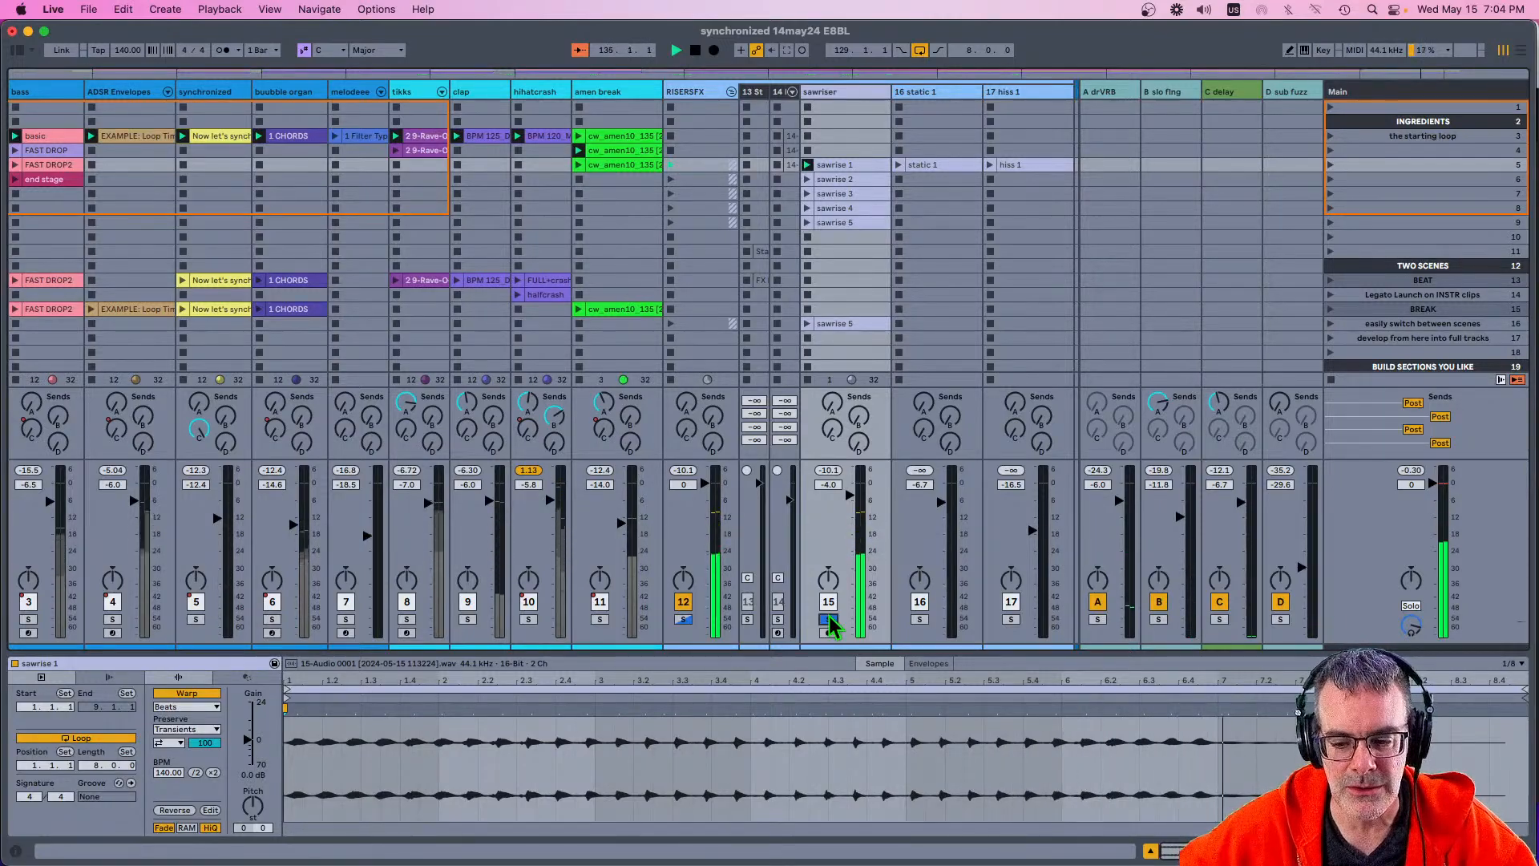
left_click(829, 615)
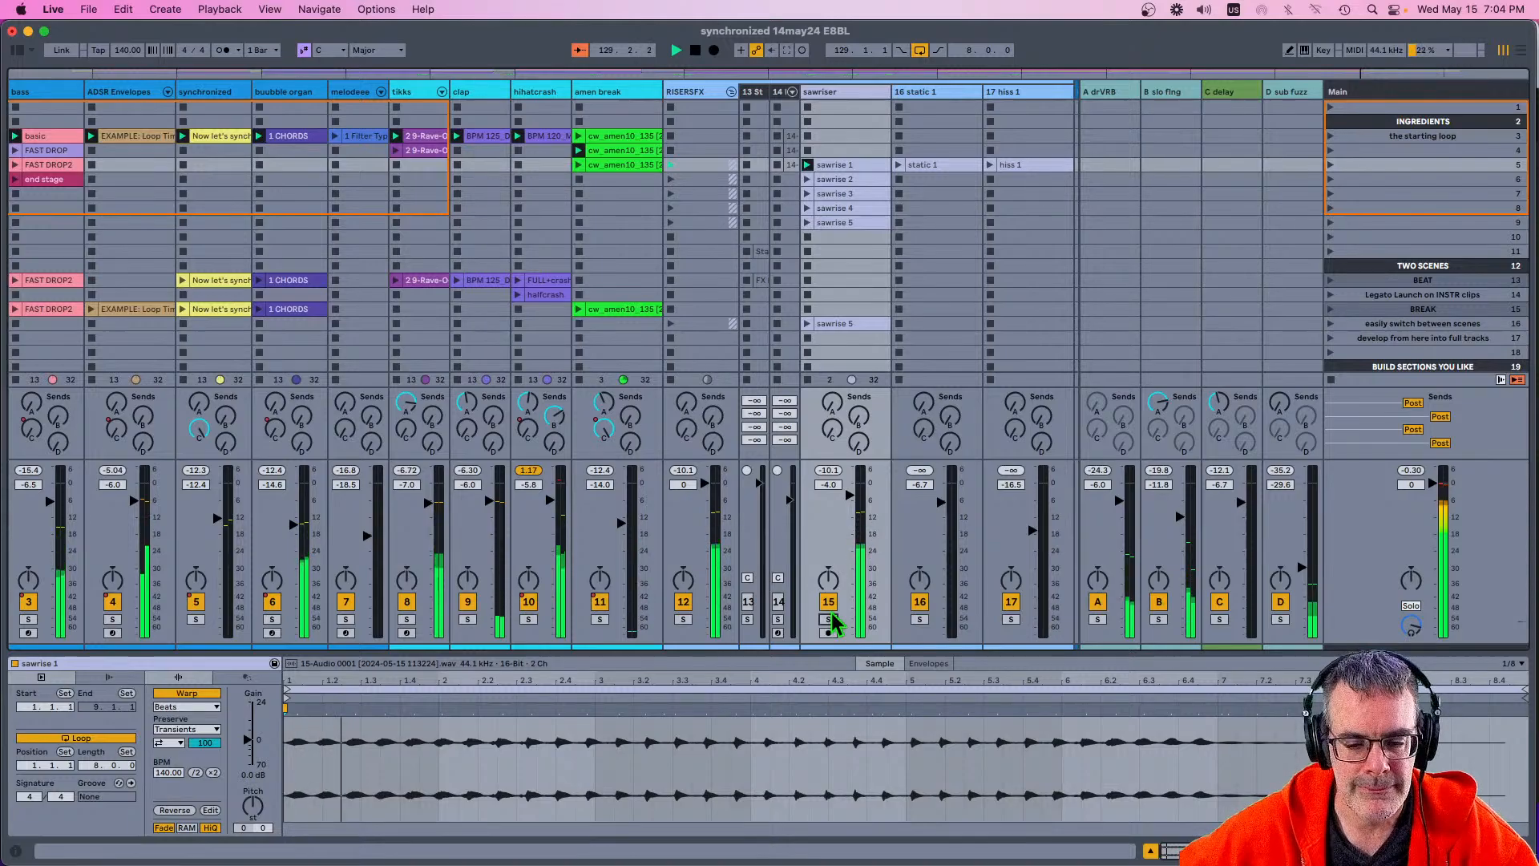
Step: Launch the sawrise 2 clip, audition it in solo, and turn off the clip's looping
left_click(816, 179)
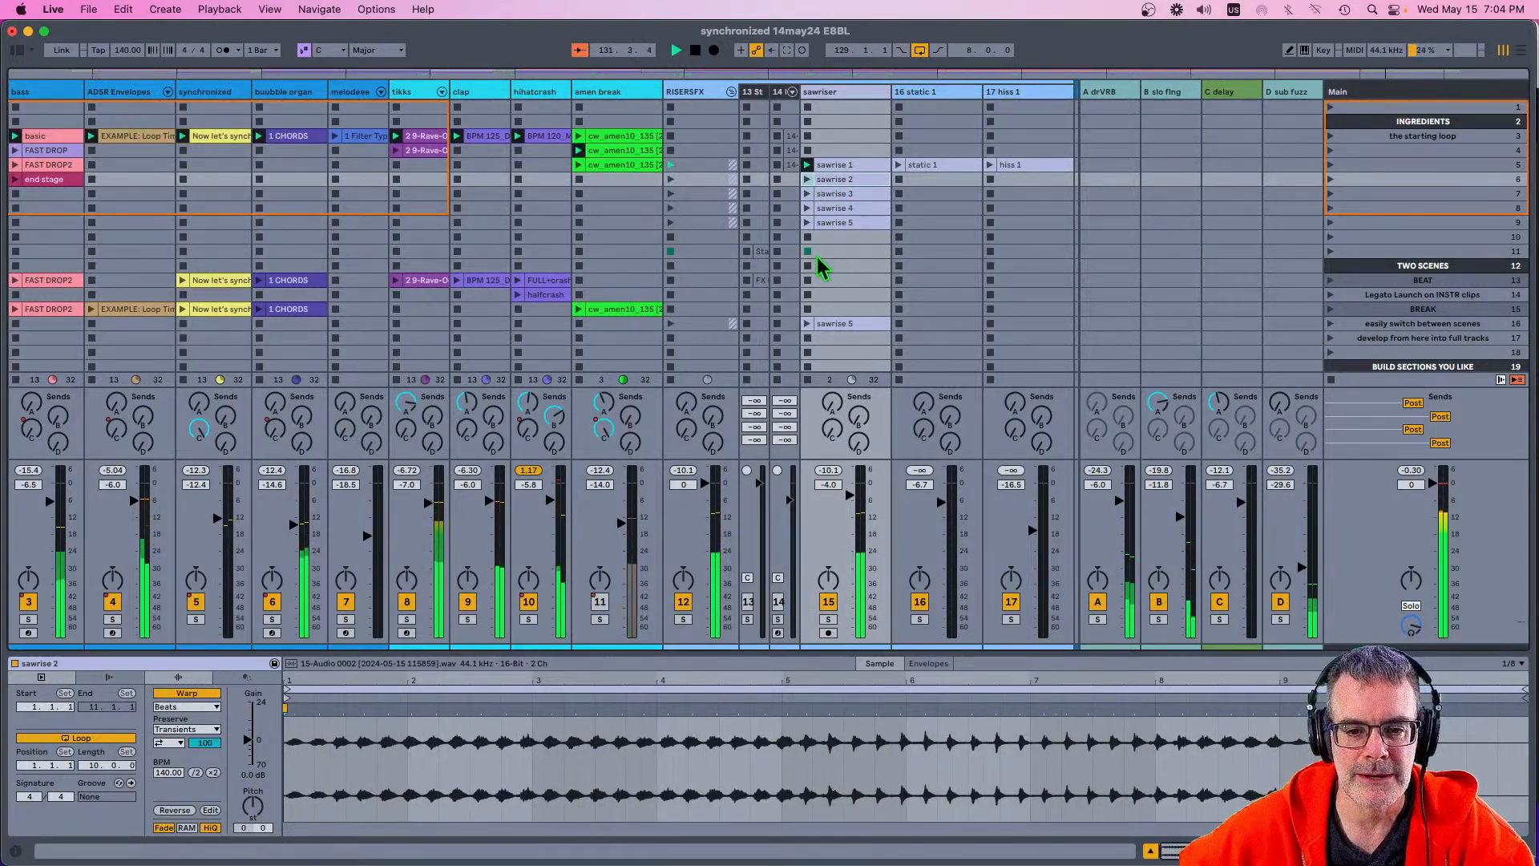
left_click(806, 178)
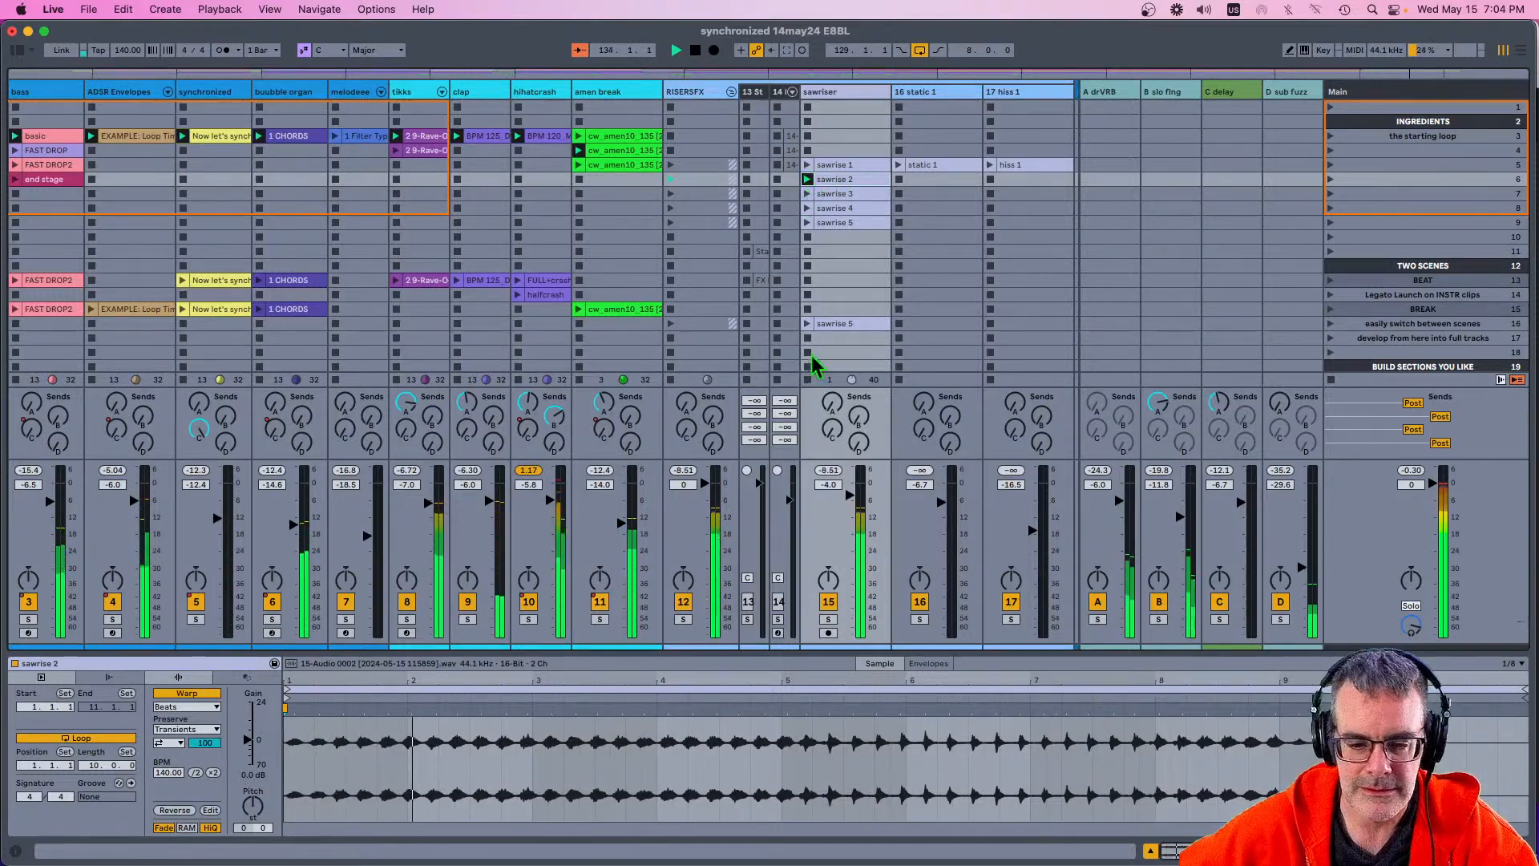
left_click(828, 619)
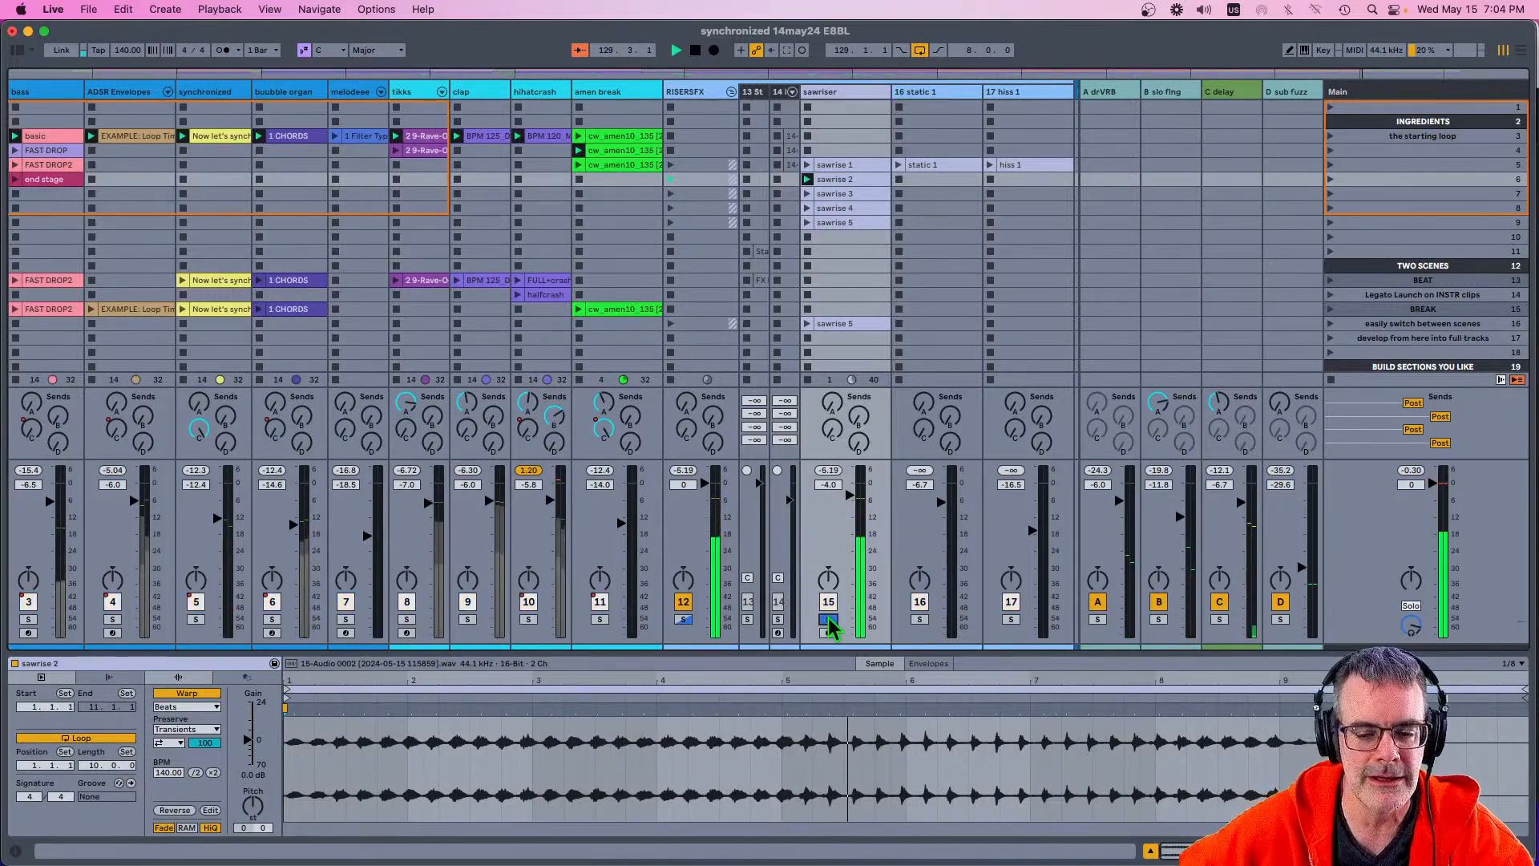
left_click(829, 619)
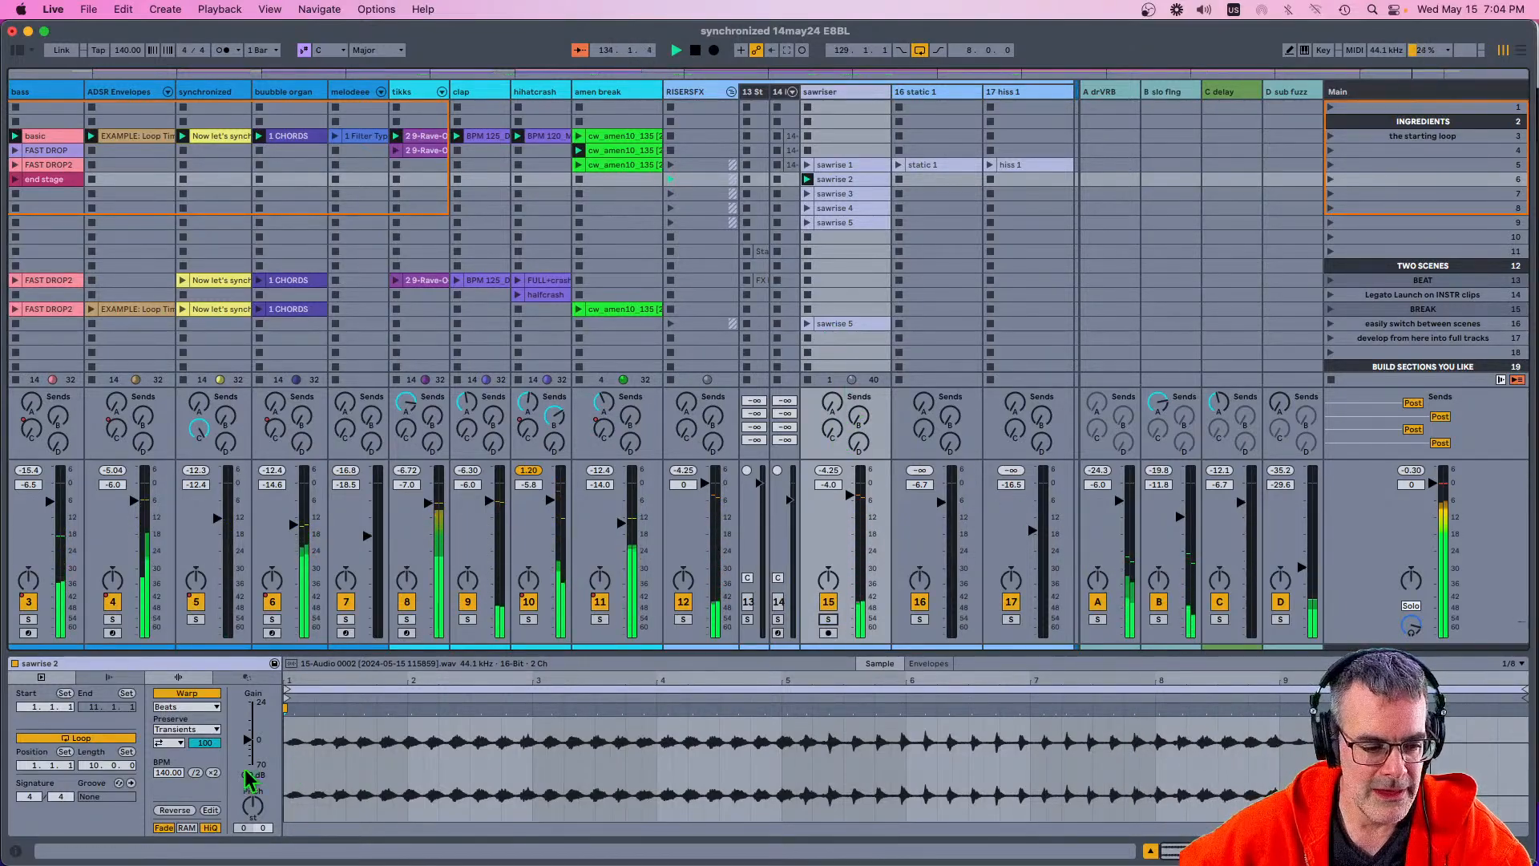
left_click(128, 738)
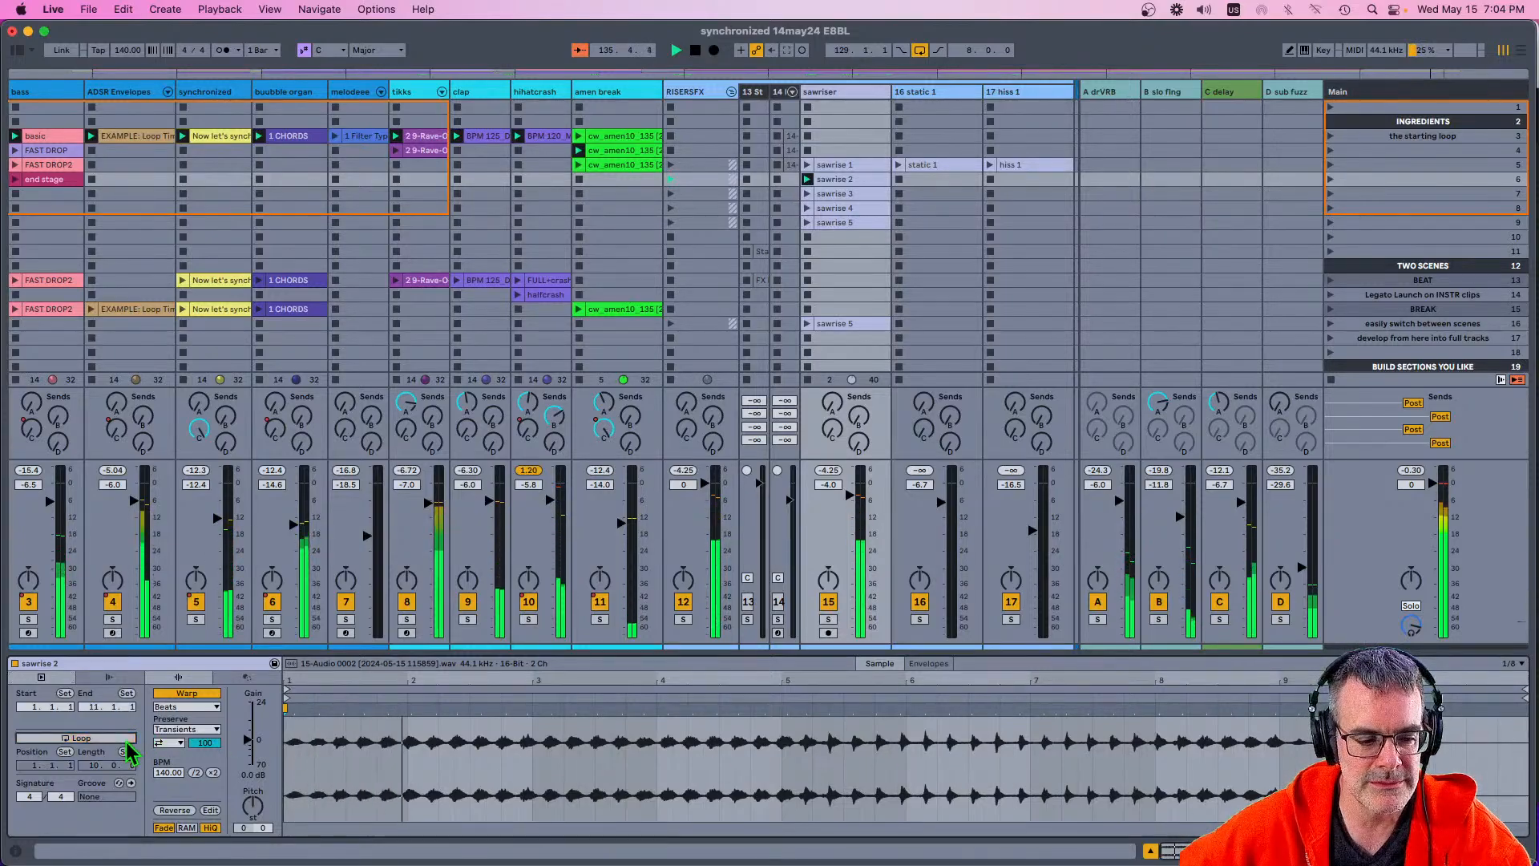
Step: Launch the sawrise 3 clip, solo the sawriser track, and examine the clip's waveform
left_click(808, 194)
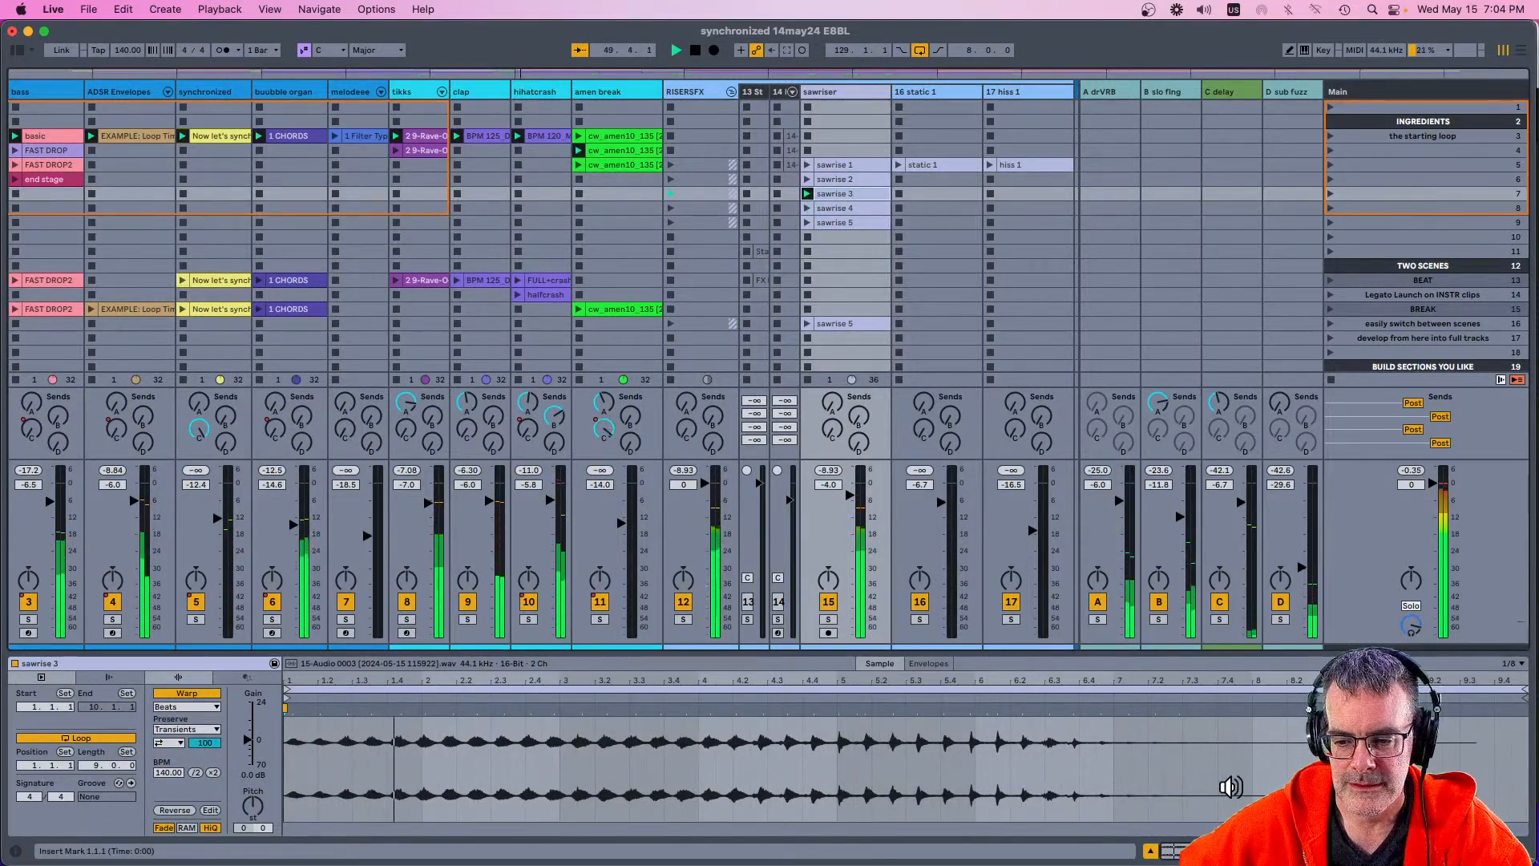
left_click(826, 618)
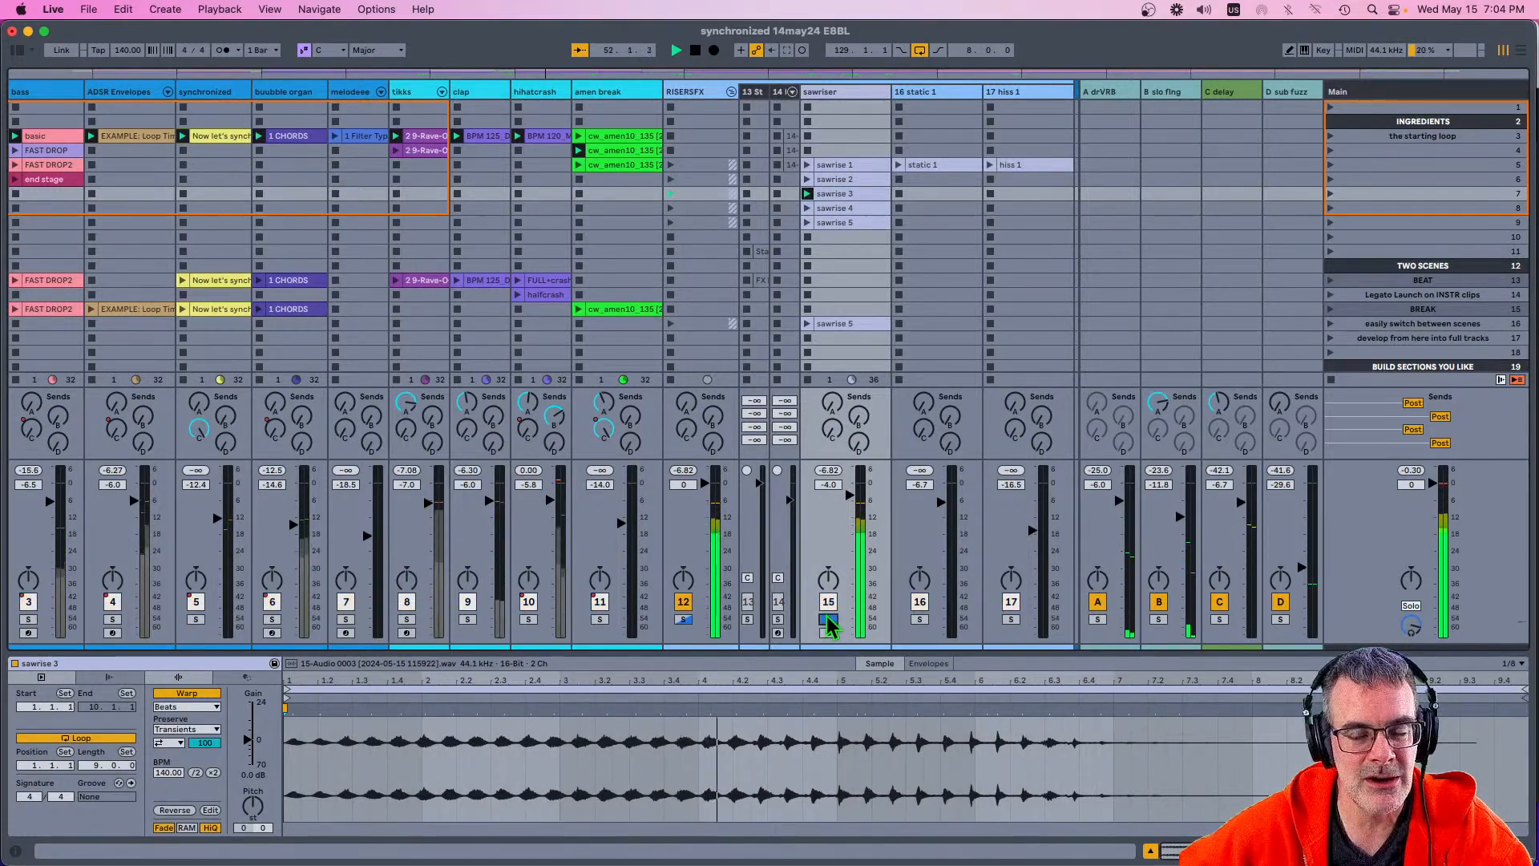
left_click(834, 166)
left_click(835, 195)
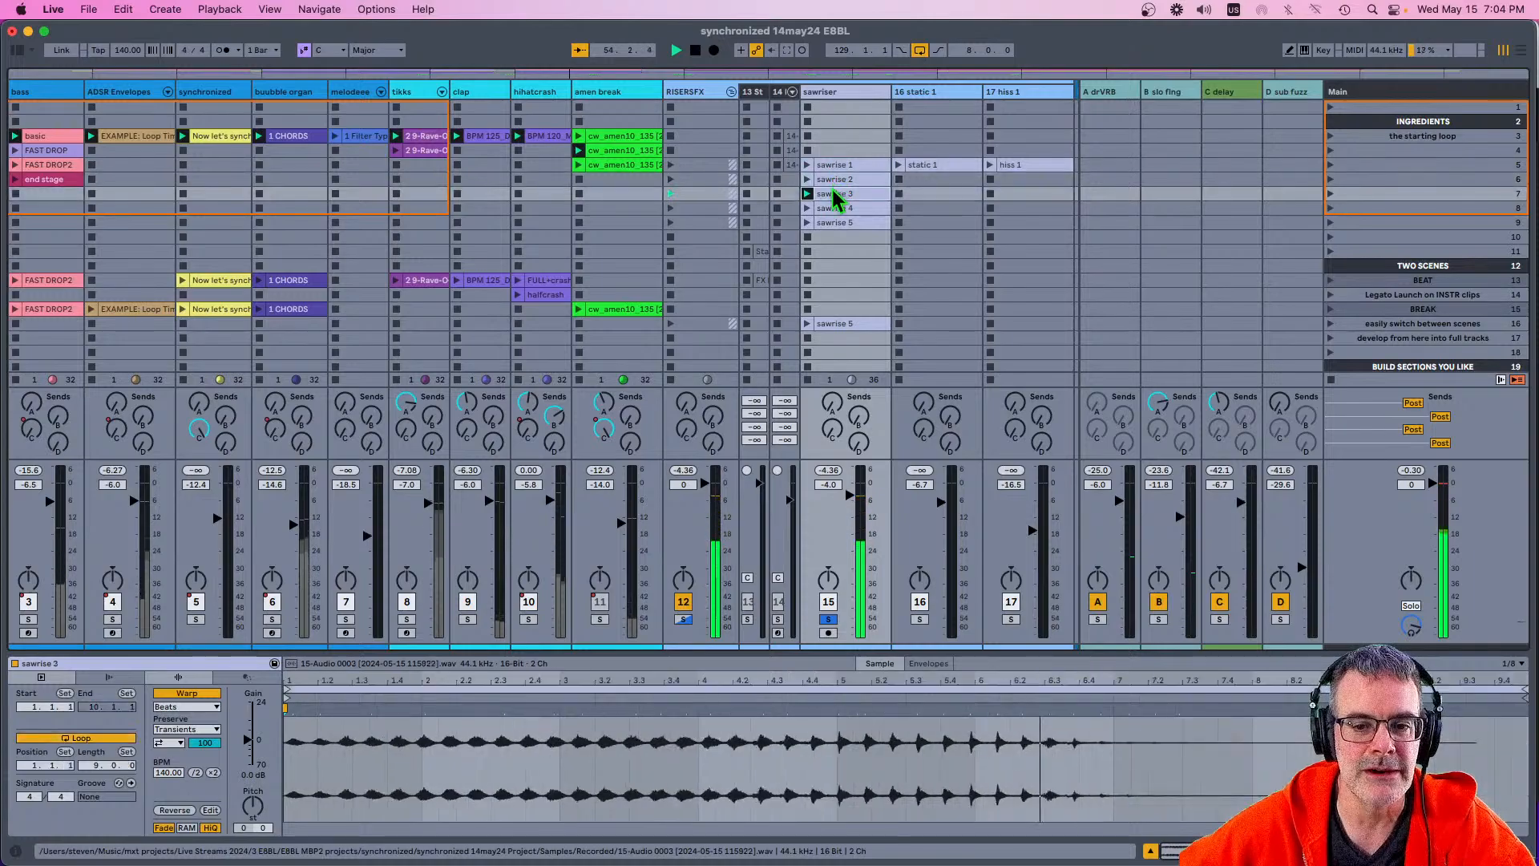
left_click(776, 96)
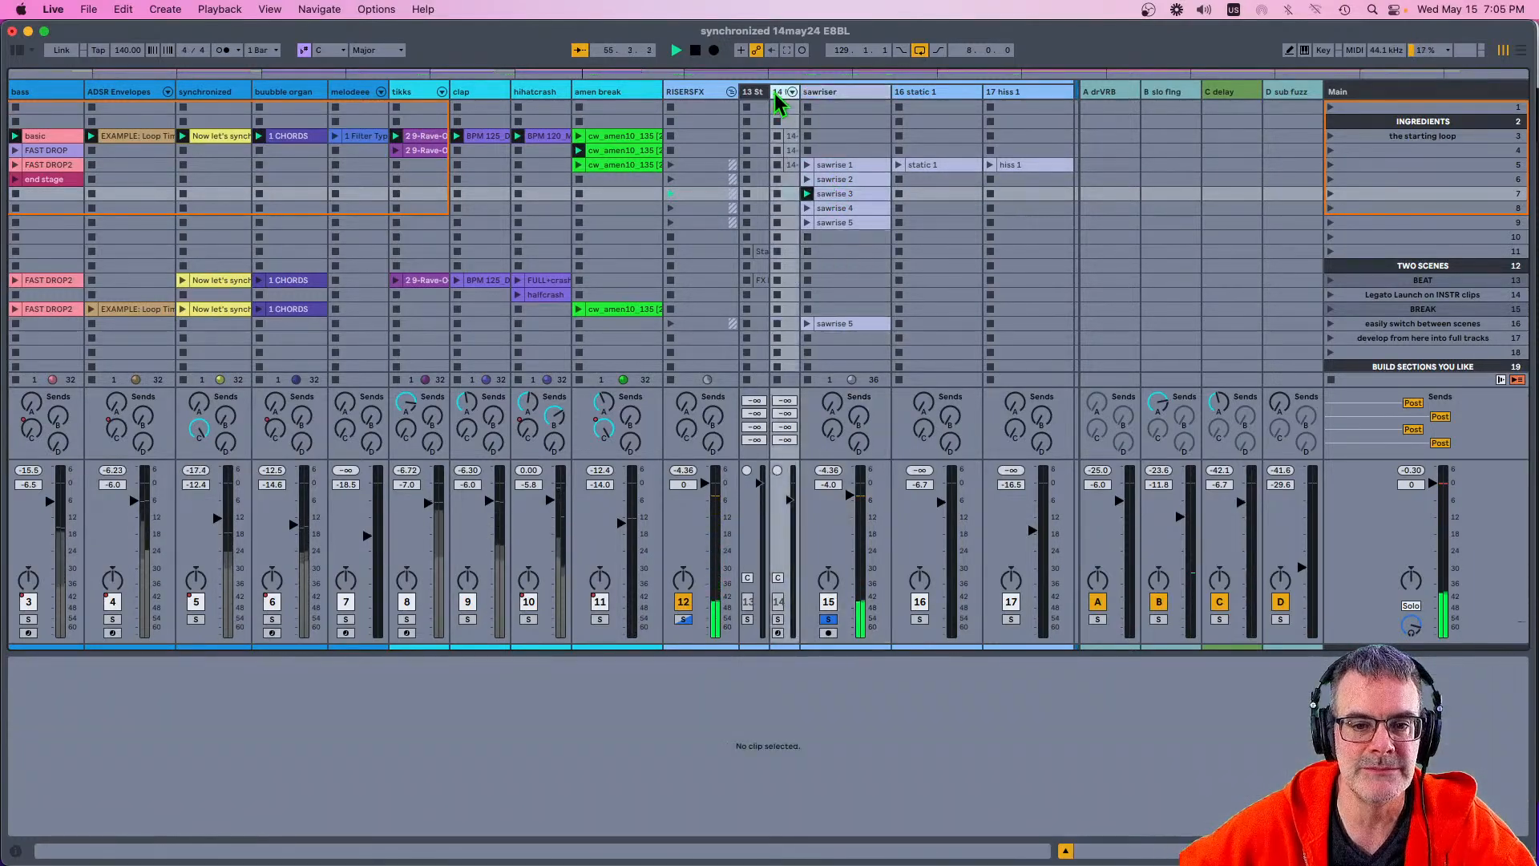
left_click(831, 93)
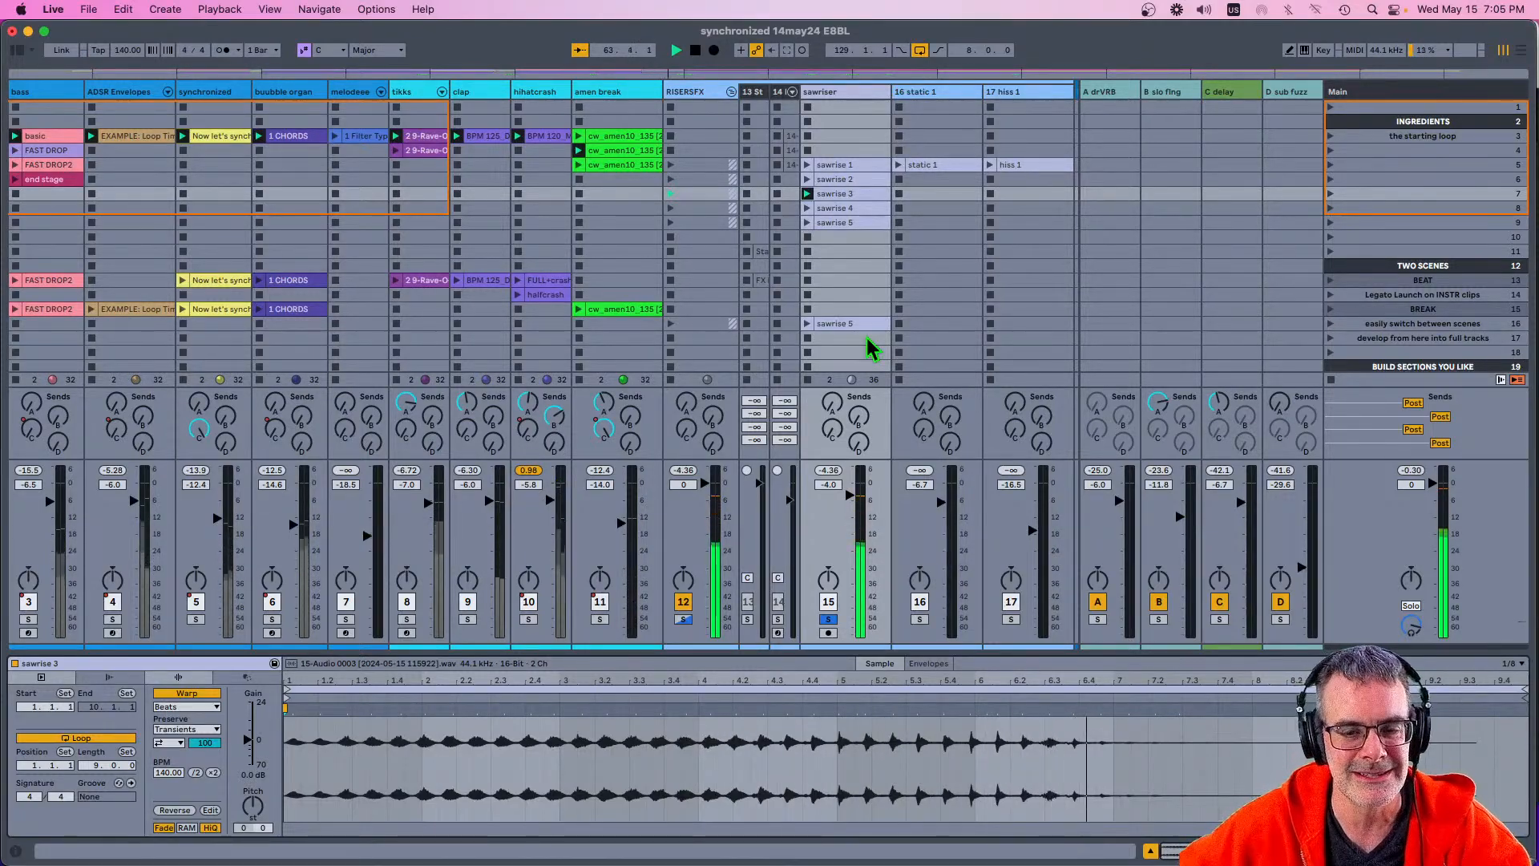
Step: Audition sawrise 4 and sawrise 5 in turn, unsolo the sawriser track, and turn off looping for sawrise 5
left_click(812, 210)
left_click(808, 208)
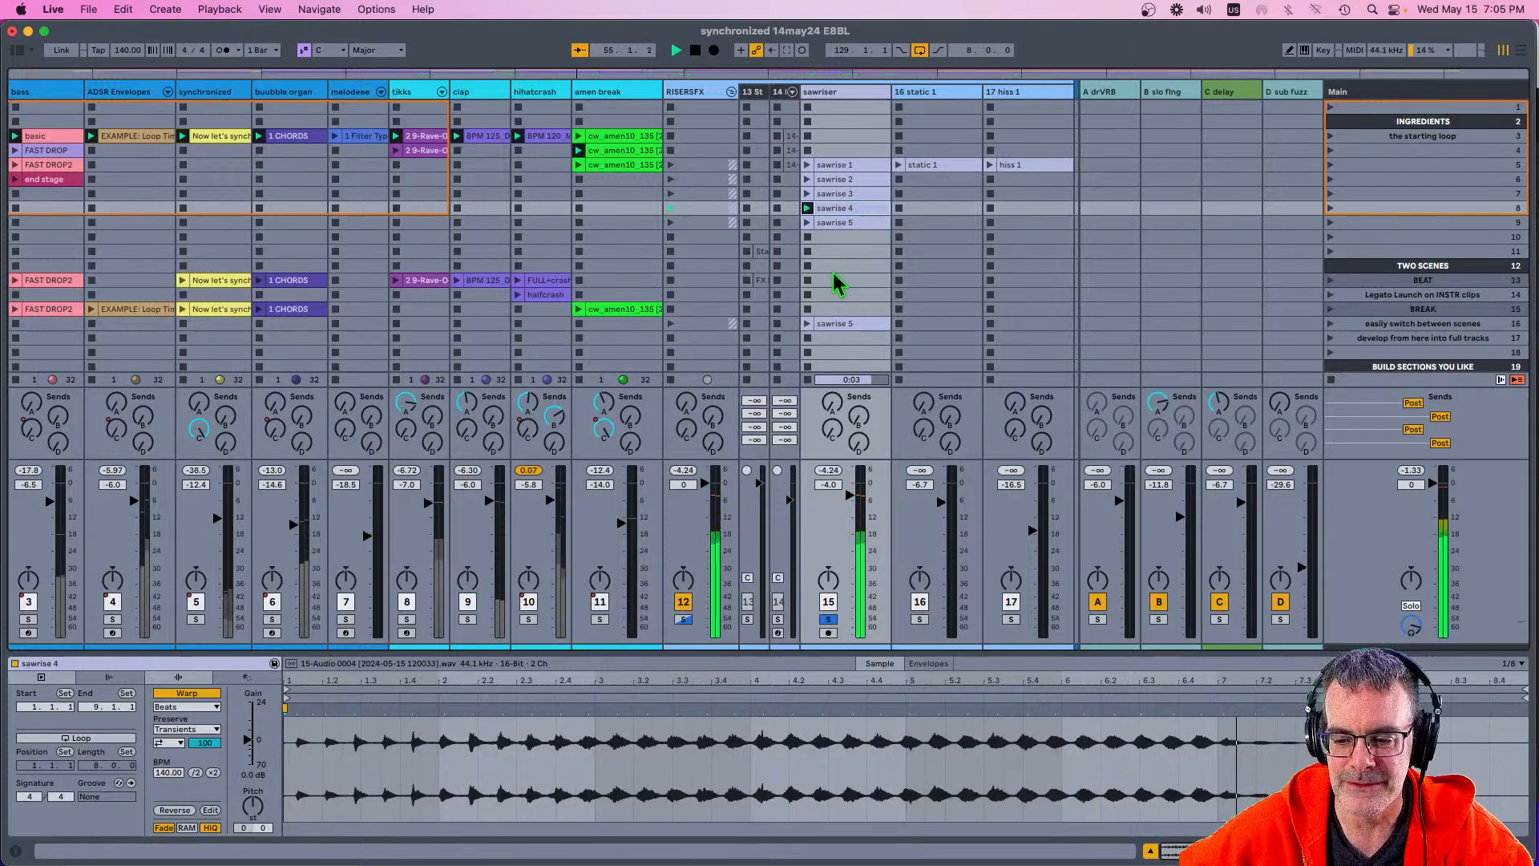
left_click(820, 224)
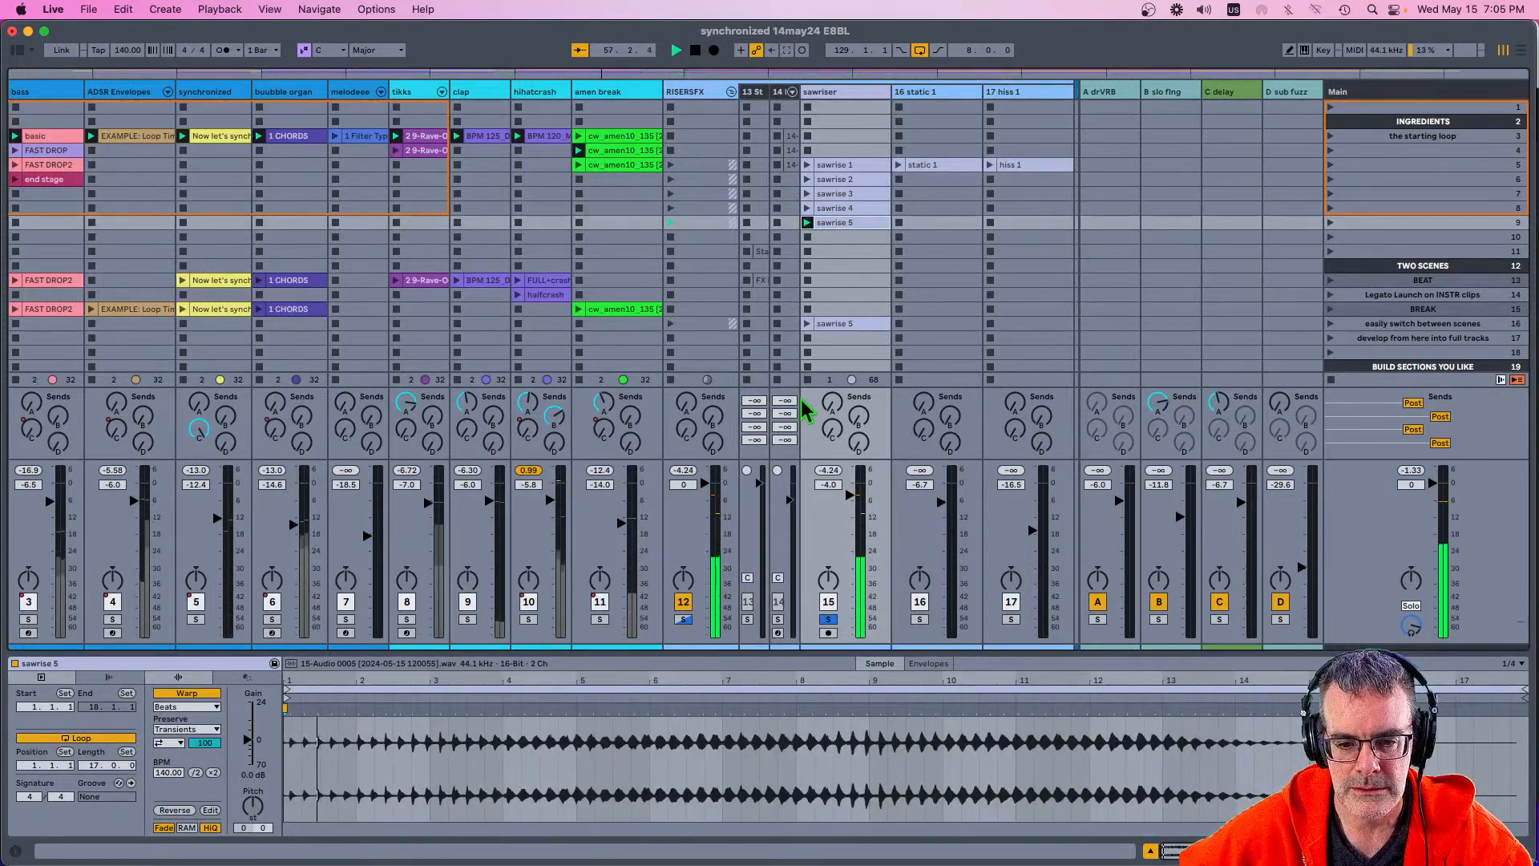
left_click(828, 619)
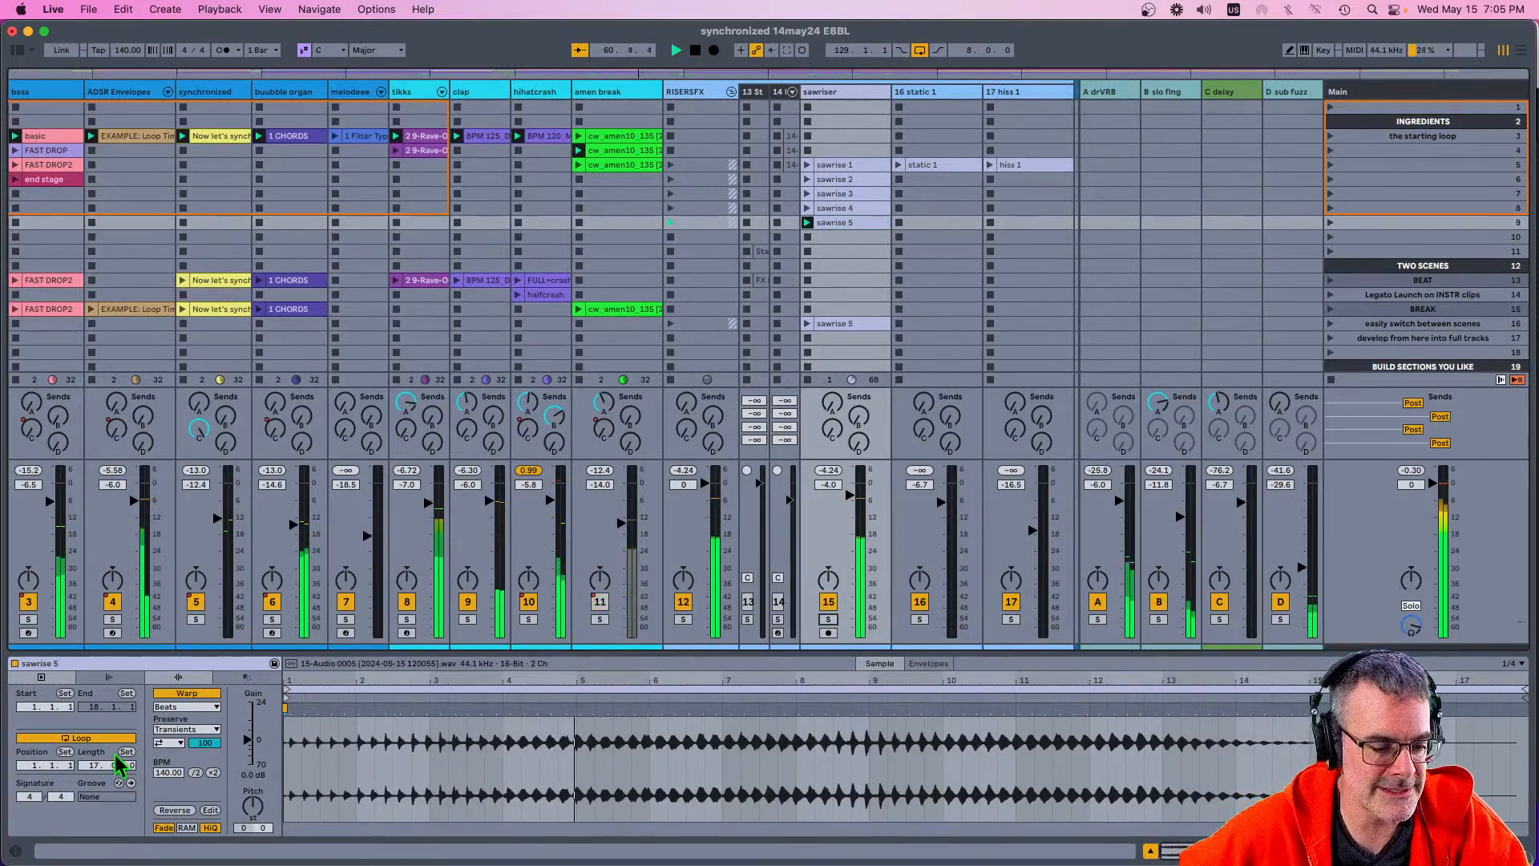
left_click(111, 739)
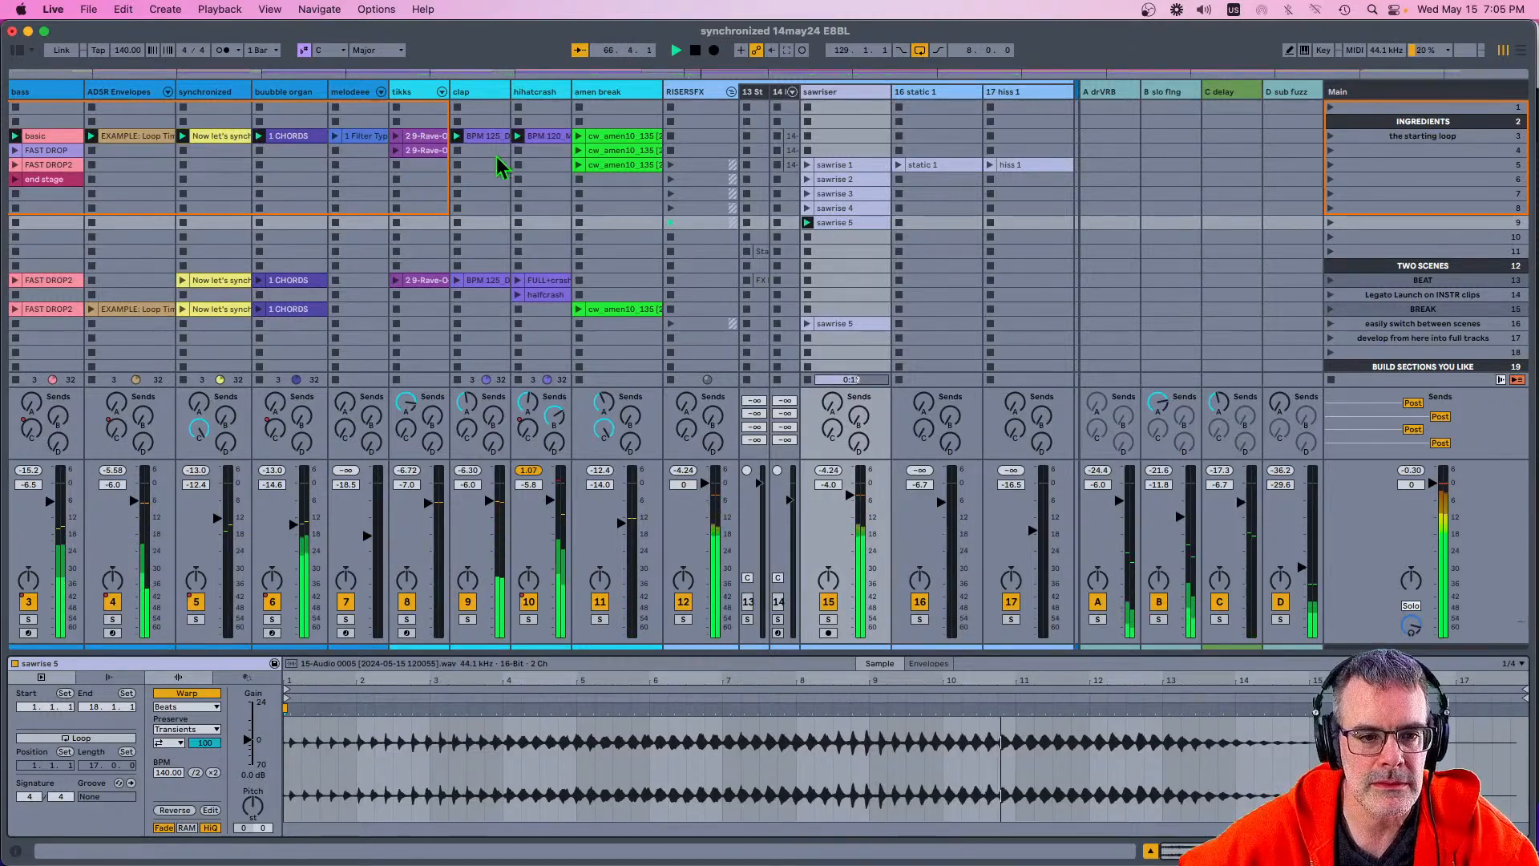
Step: Stop the clap, buubble organ, synchronized and ADSR Envelopes tracks while the sawrise 5 clip plays
left_click(457, 150)
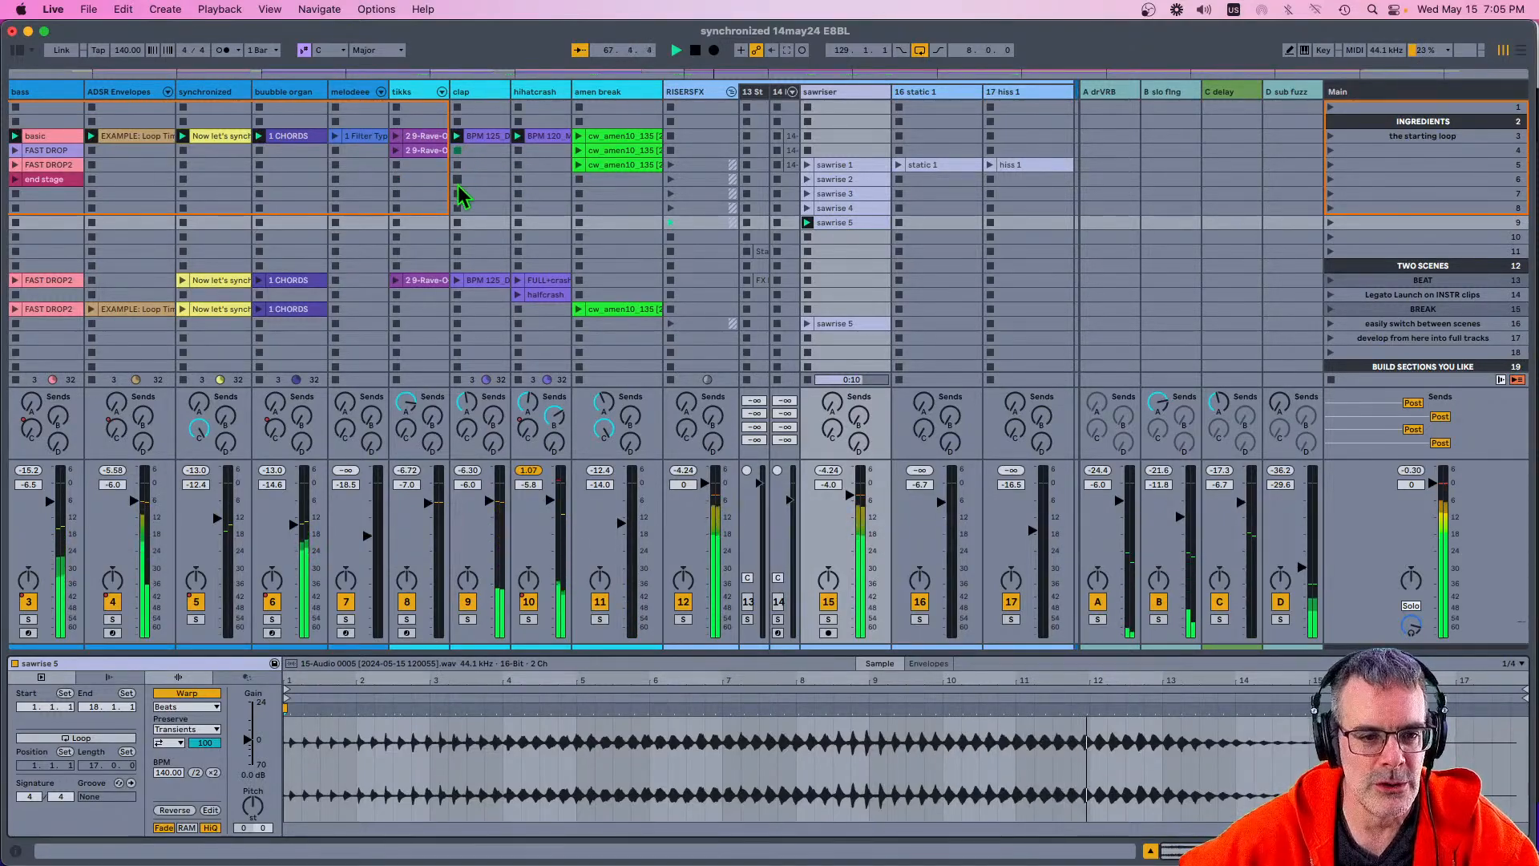
left_click(263, 151)
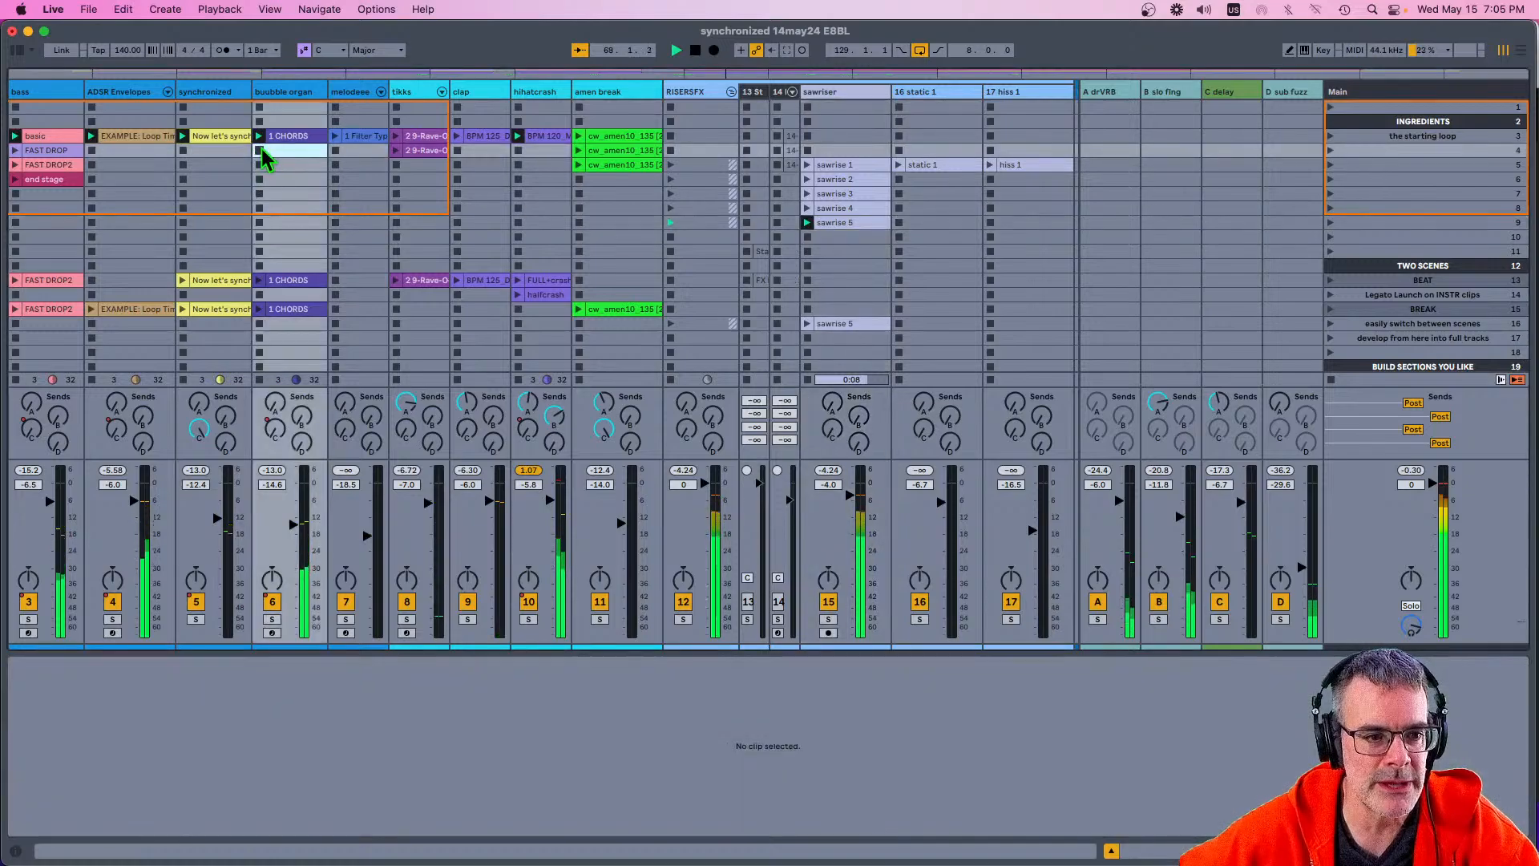
left_click(842, 224)
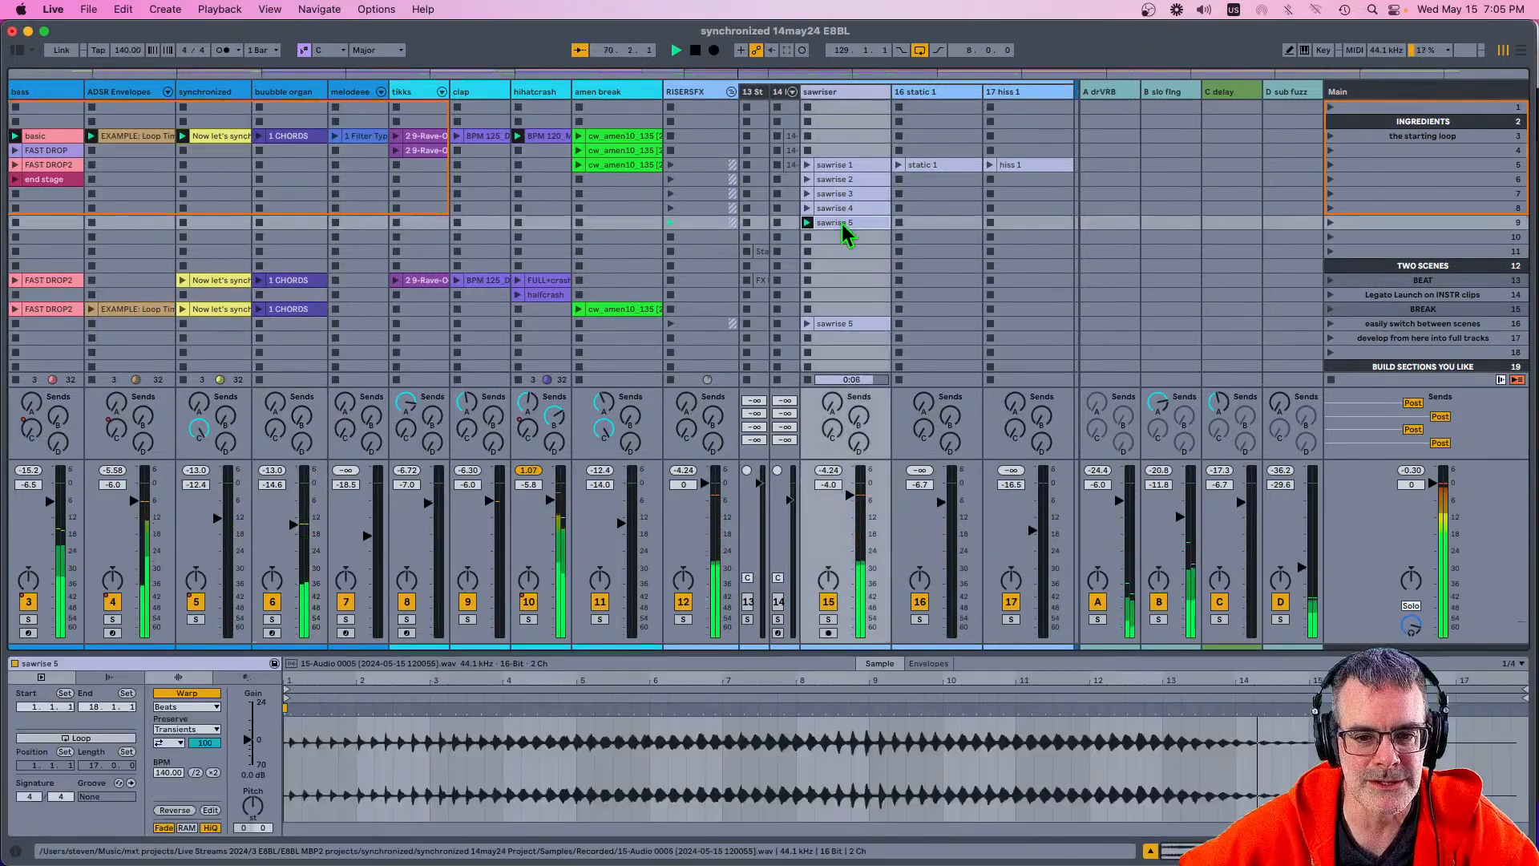
scroll(206, 183, "left", 3)
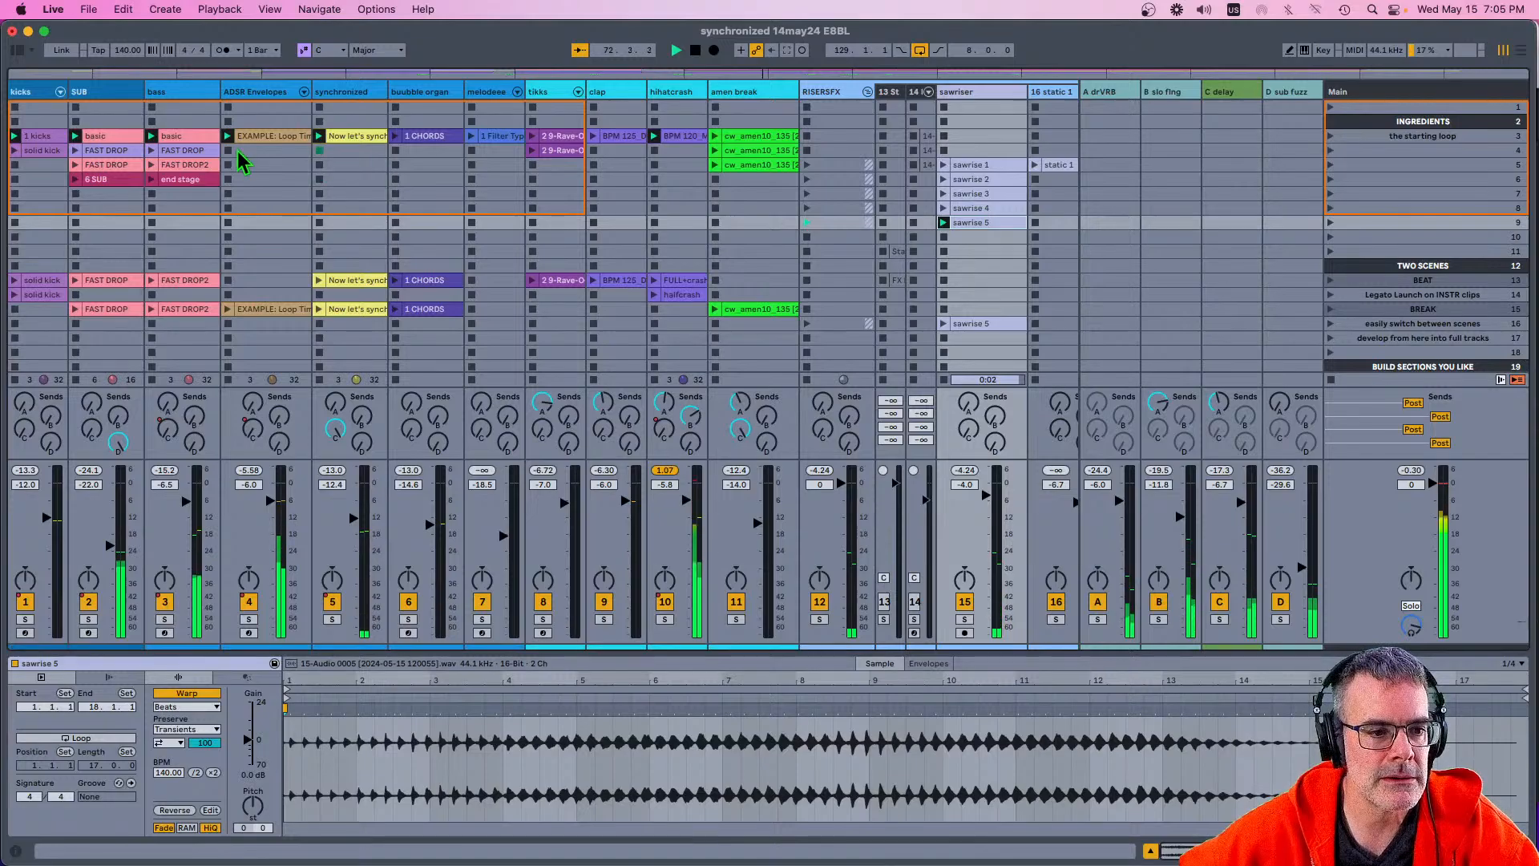
left_click(229, 152)
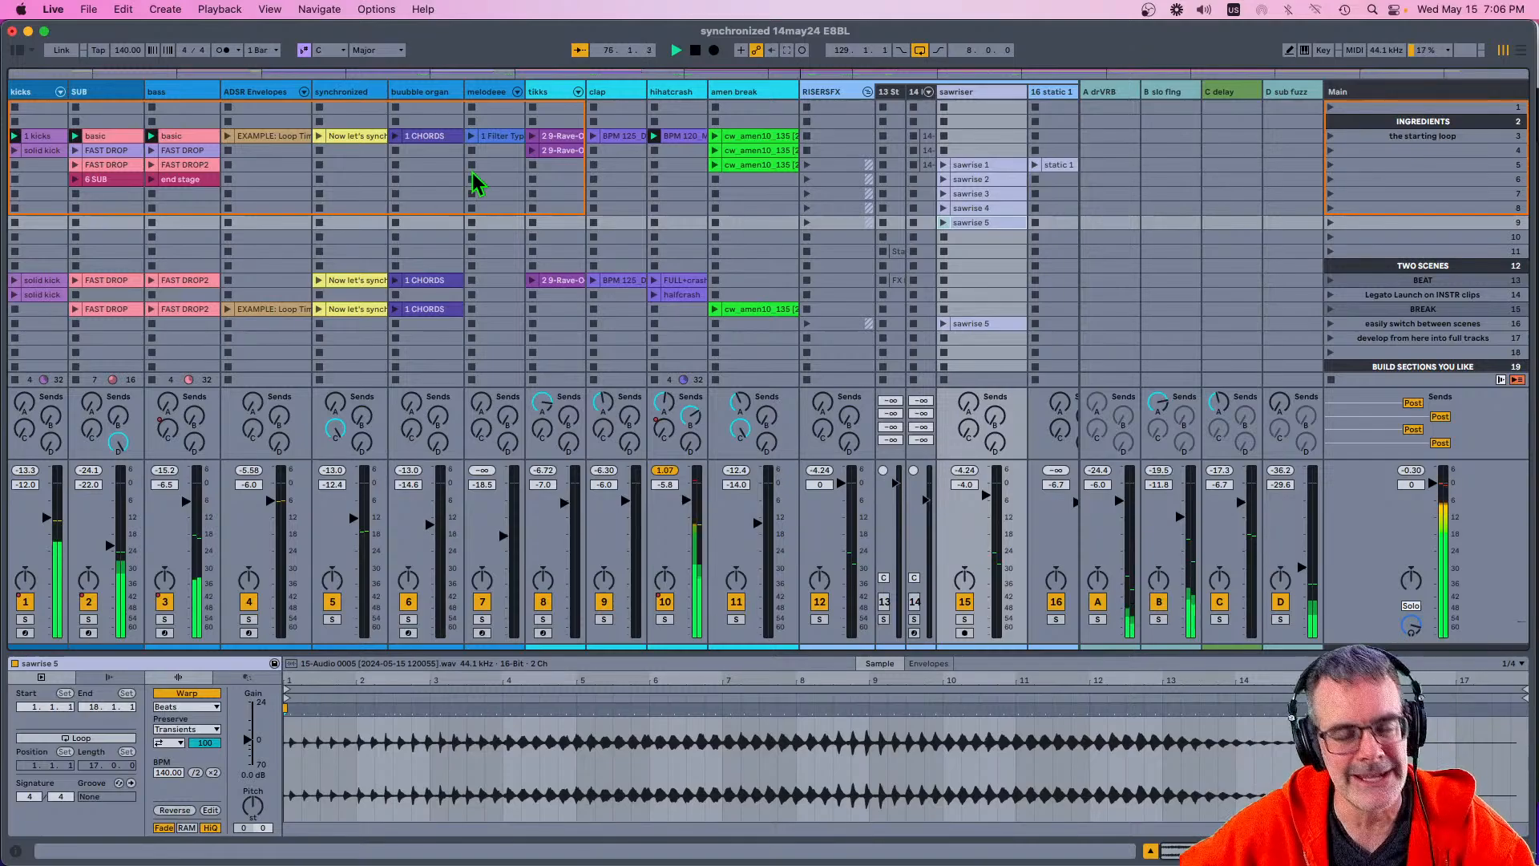
Step: Launch the static 1 clip, audition it in solo, and unsolo its track to hear it with the other parts
scroll(473, 182, "right", 3)
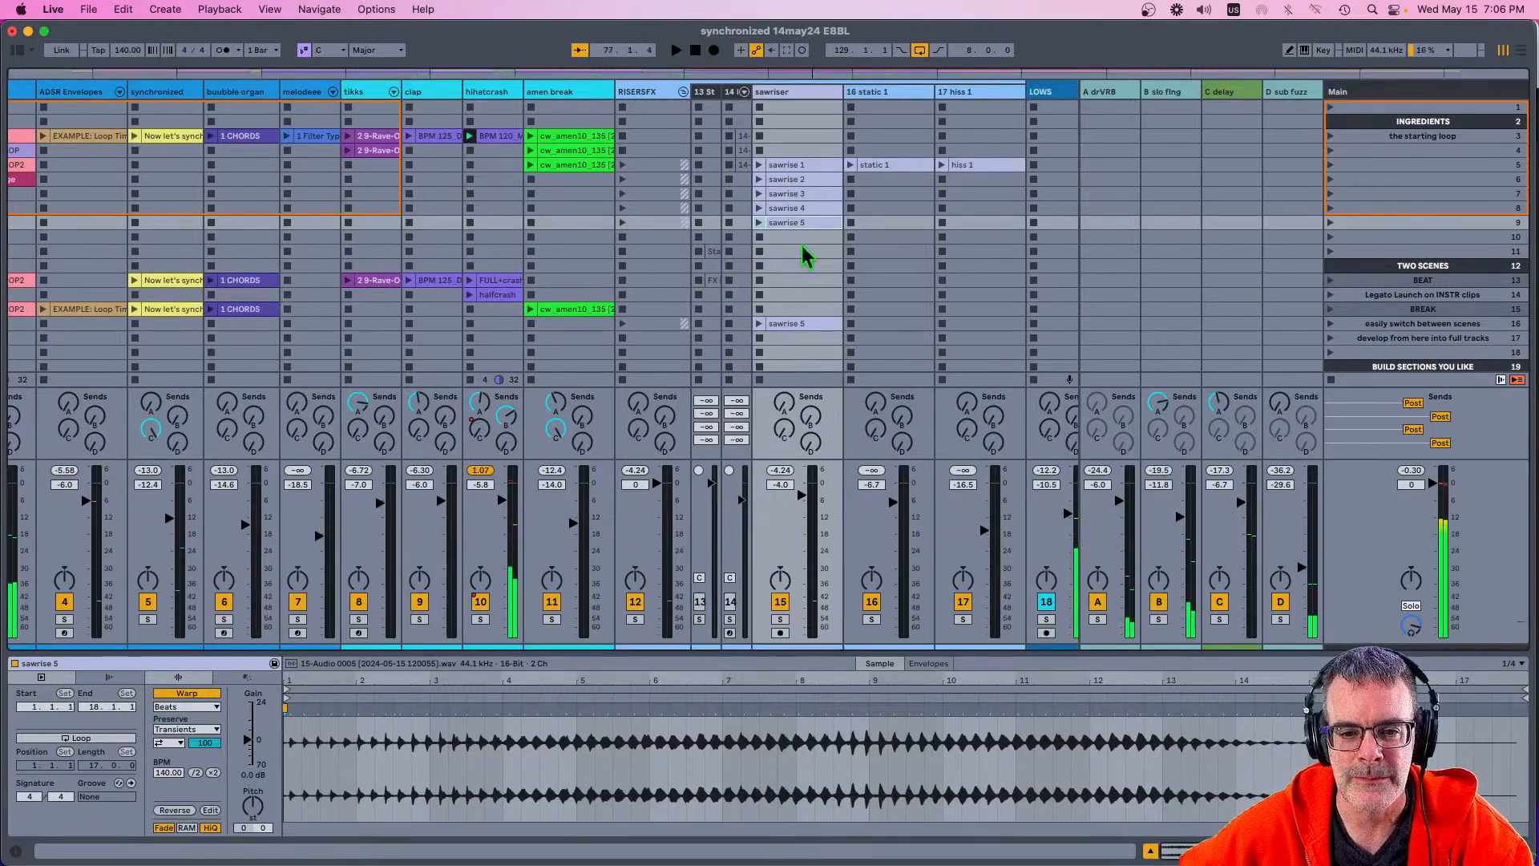
left_click(850, 165)
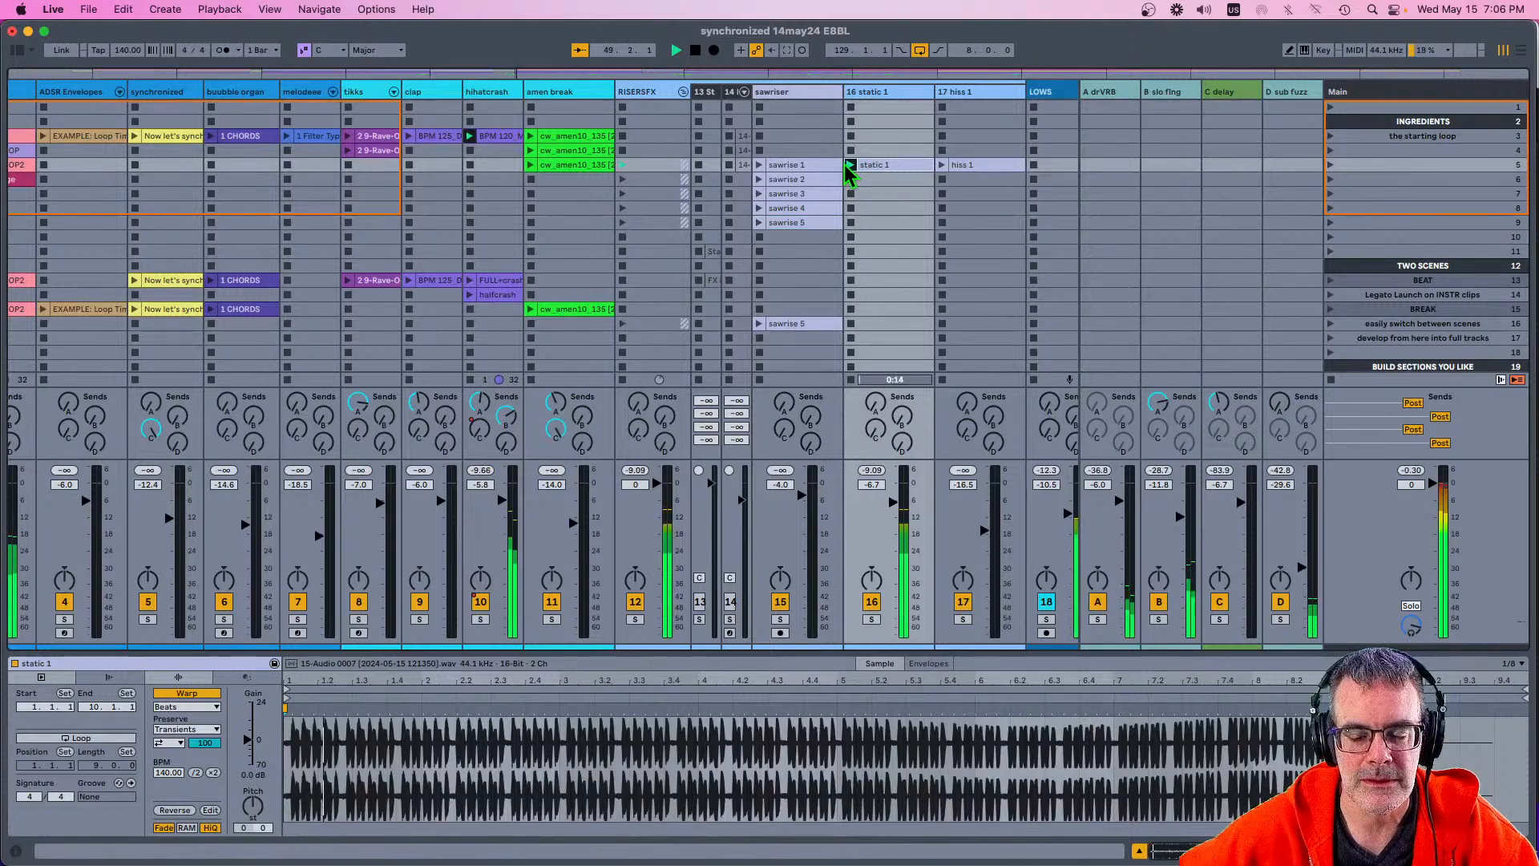
left_click(872, 619)
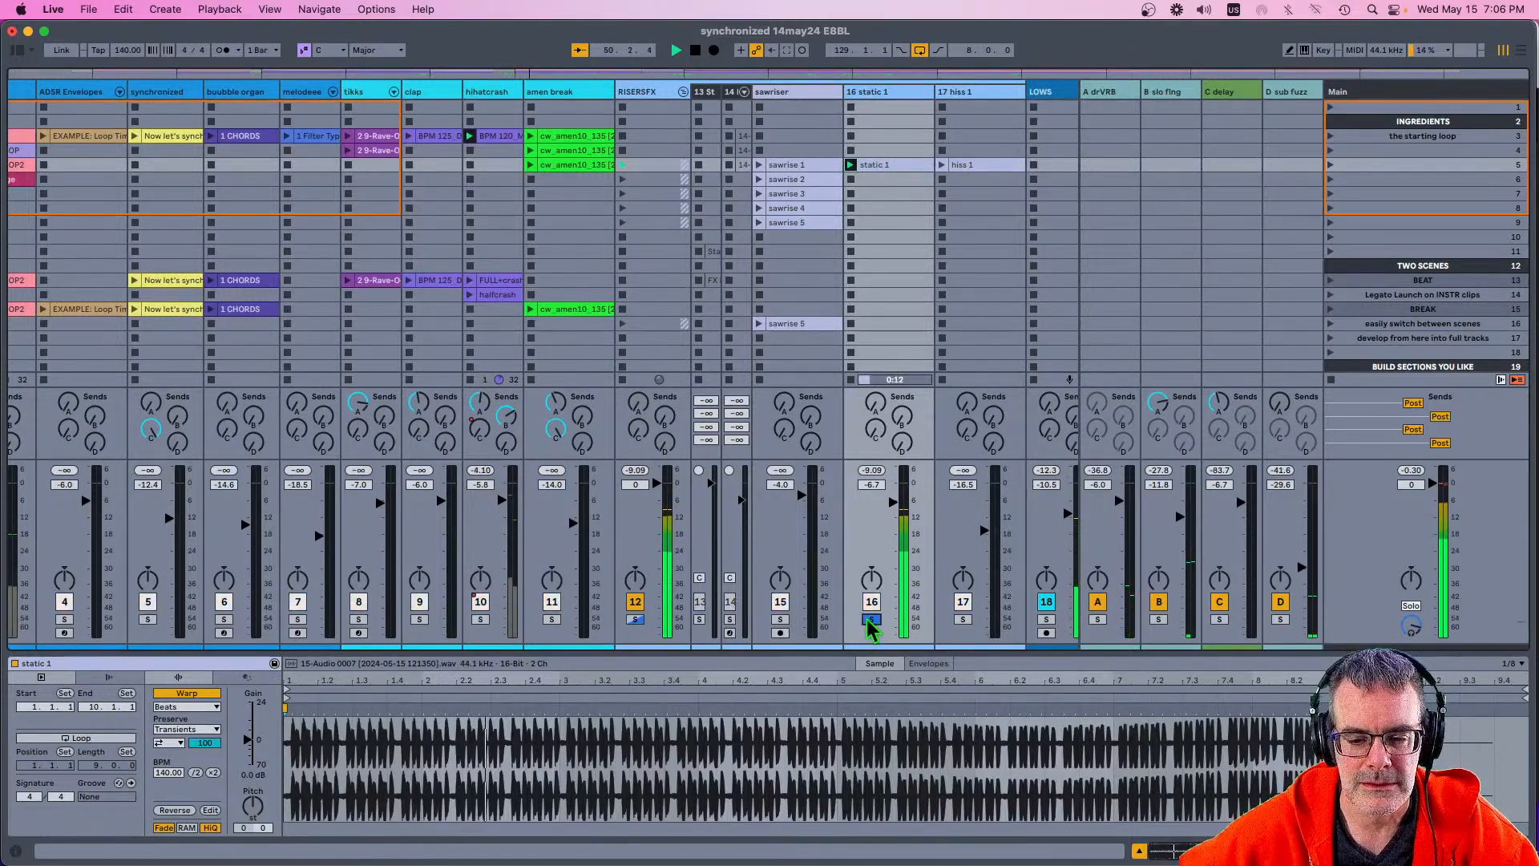
left_click(872, 619)
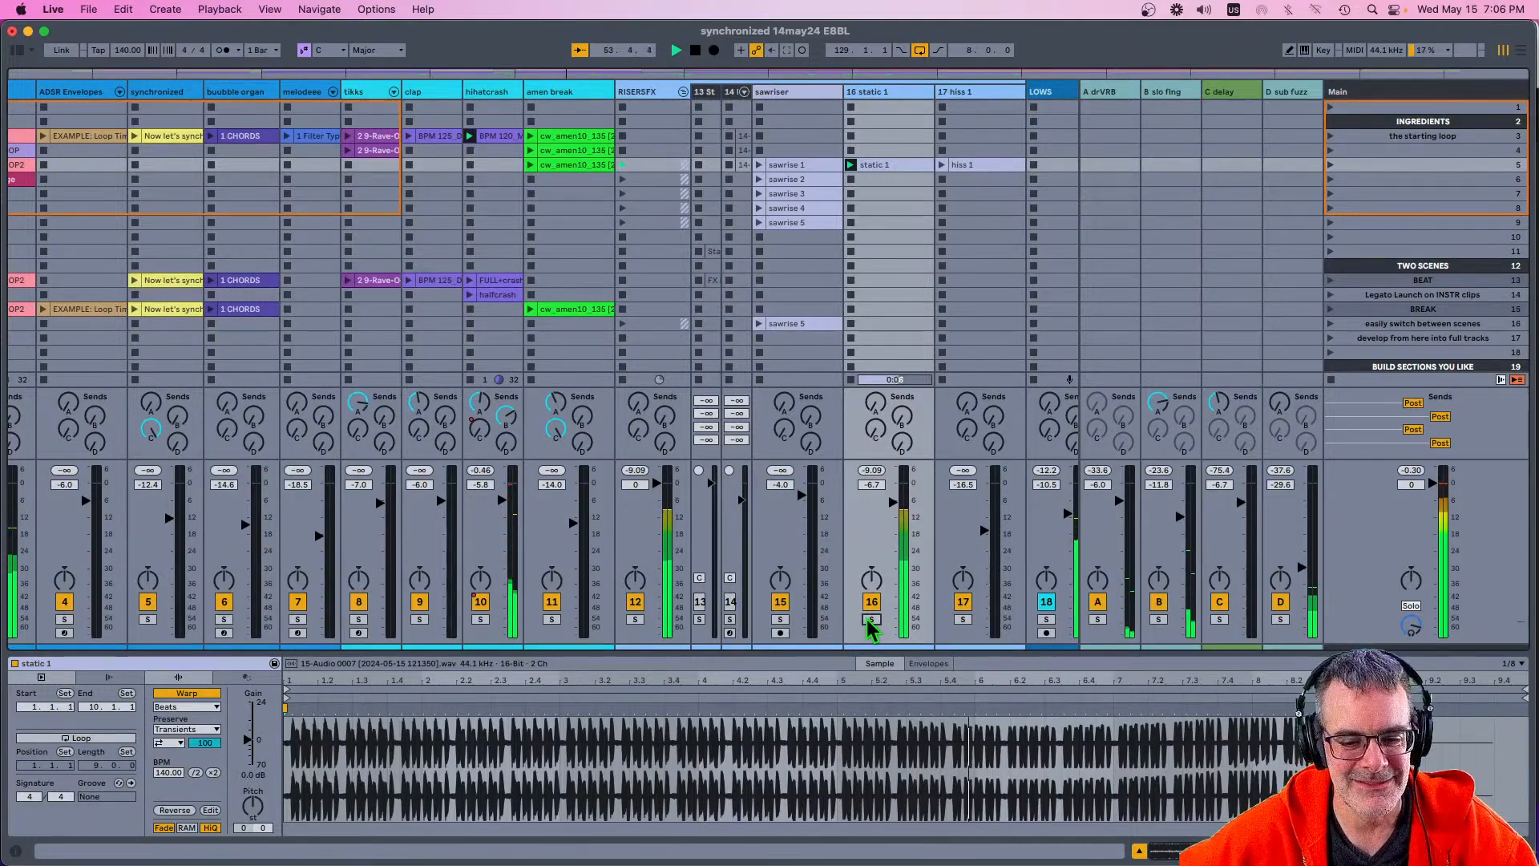
Step: Switch the window to full screen and launch the hiss 1 clip
key("ctrl+super+f")
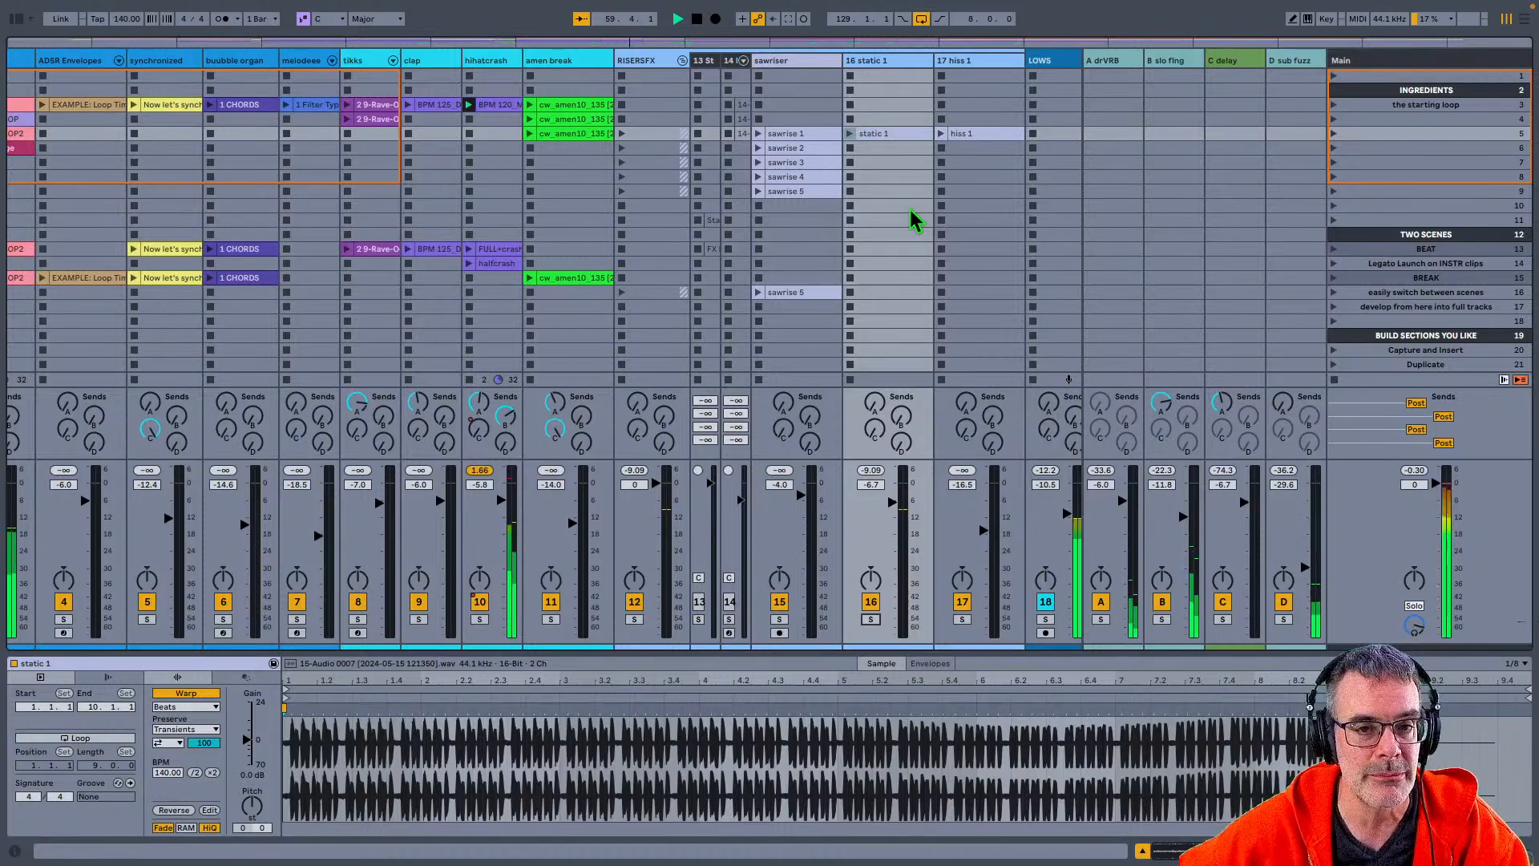
left_click(941, 133)
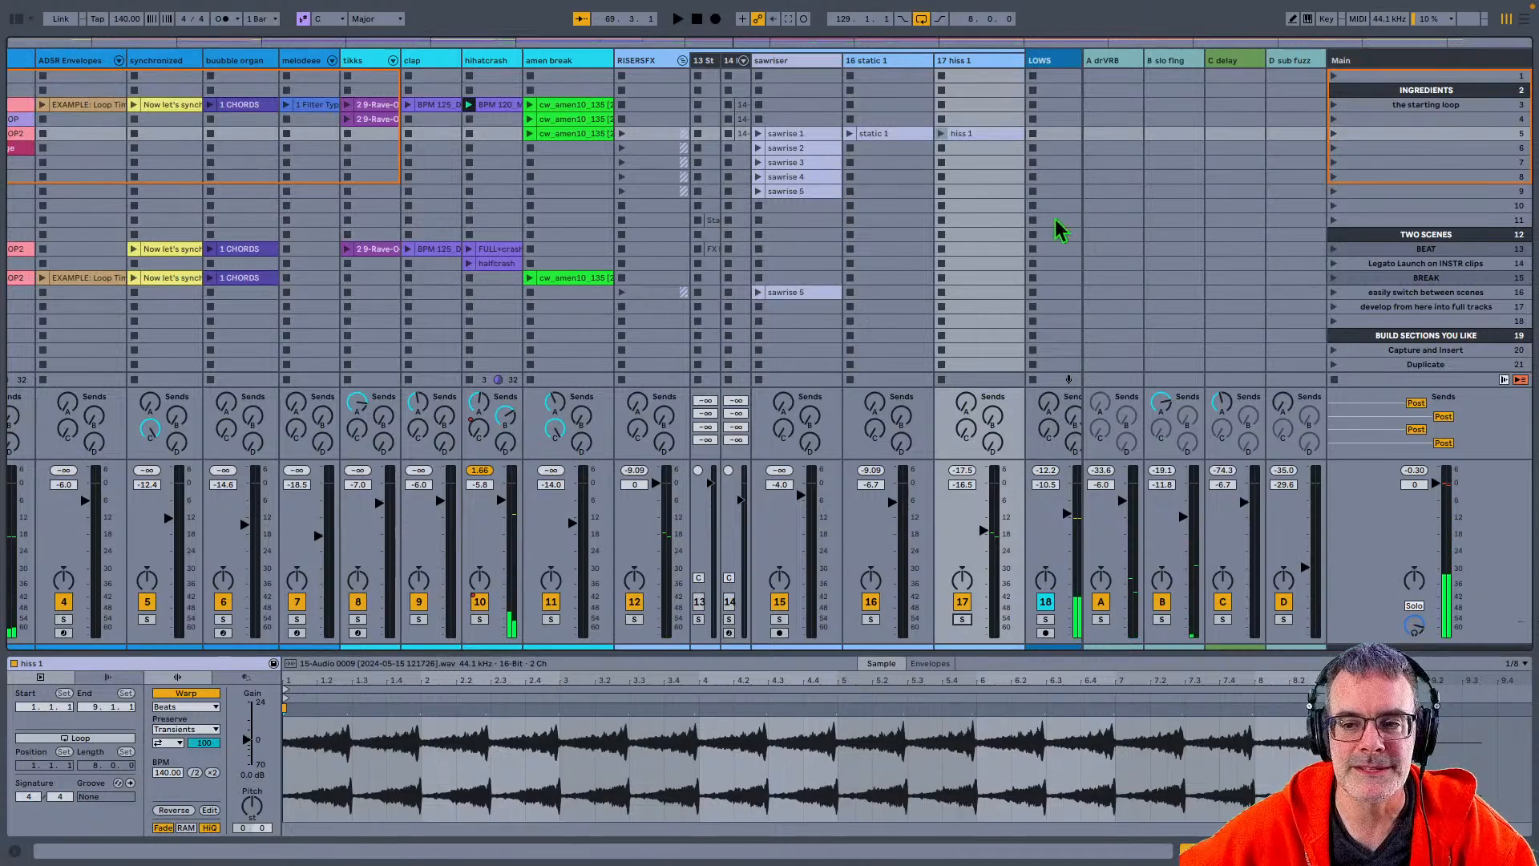
Step: Highlight scenes 3 to 10 under the INGREDIENTS heading and look across the clips in their tracks
left_click(1359, 207)
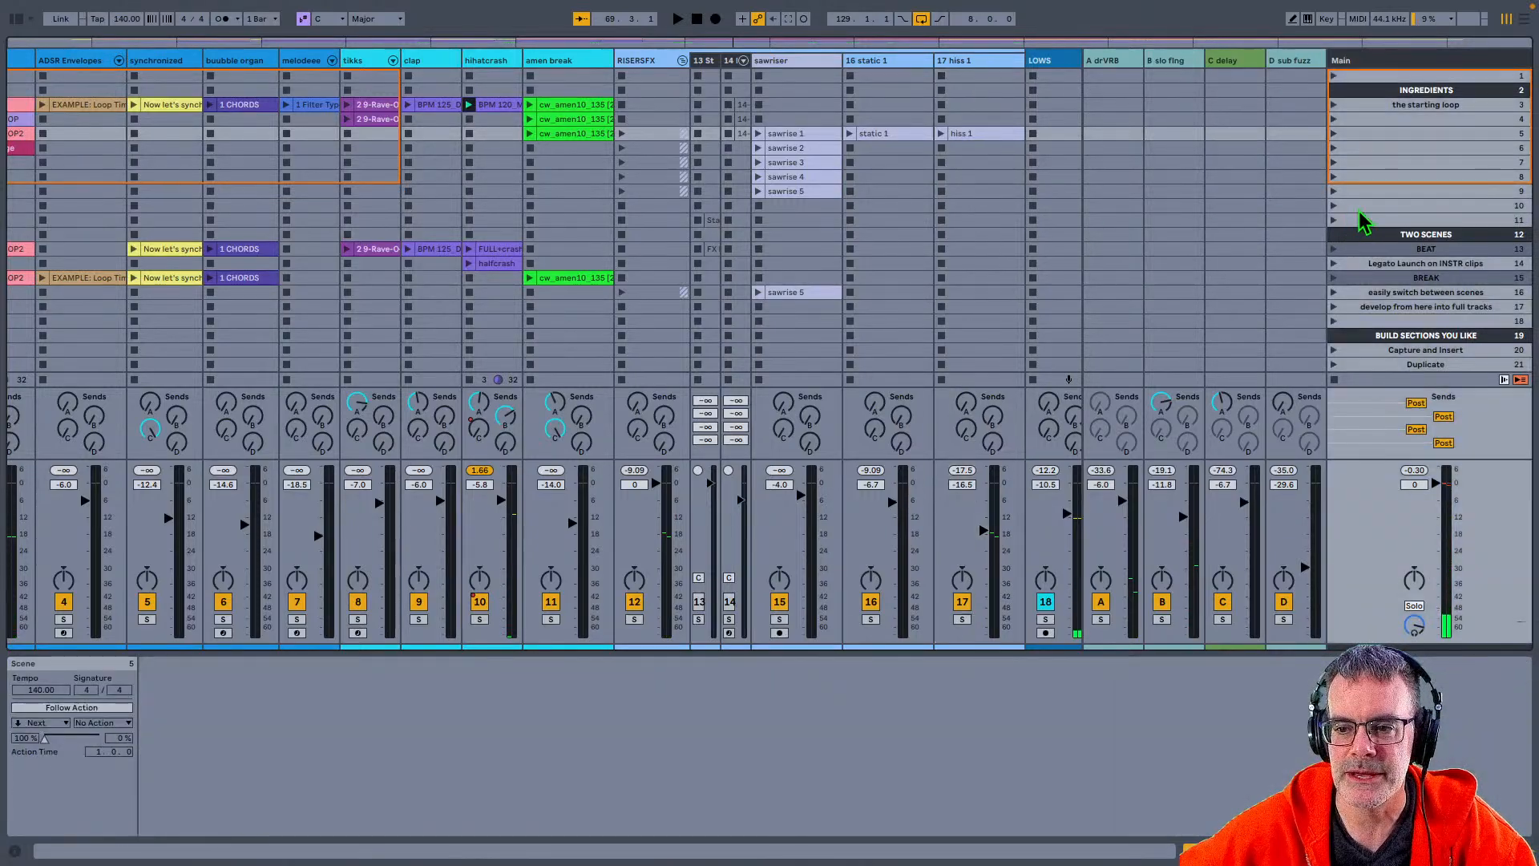
left_click(1361, 103, "shift")
scroll(918, 154, "left", 4)
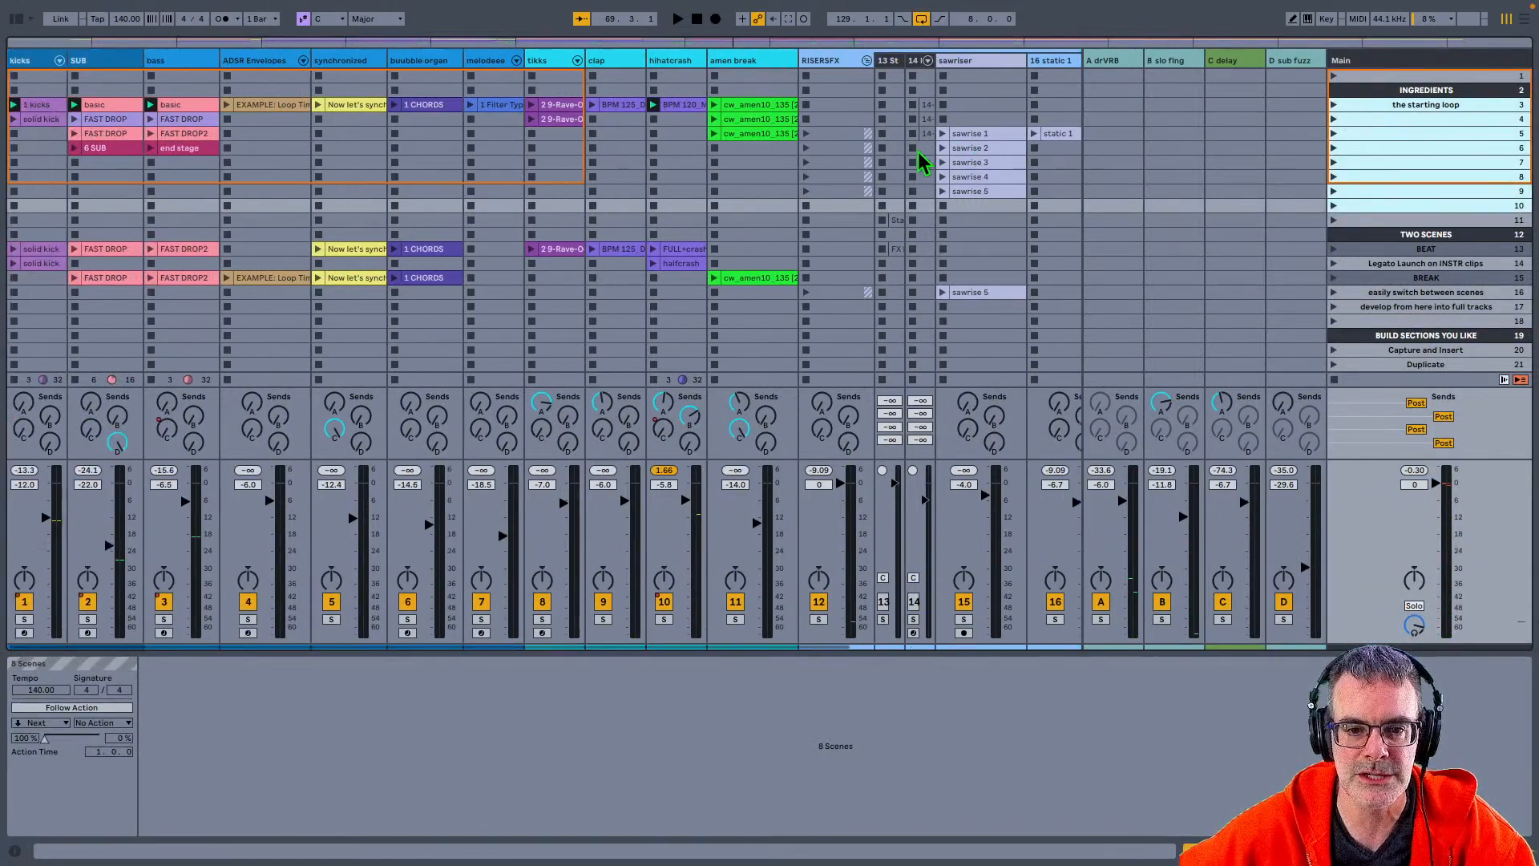
left_click(1427, 108)
left_click(1399, 93)
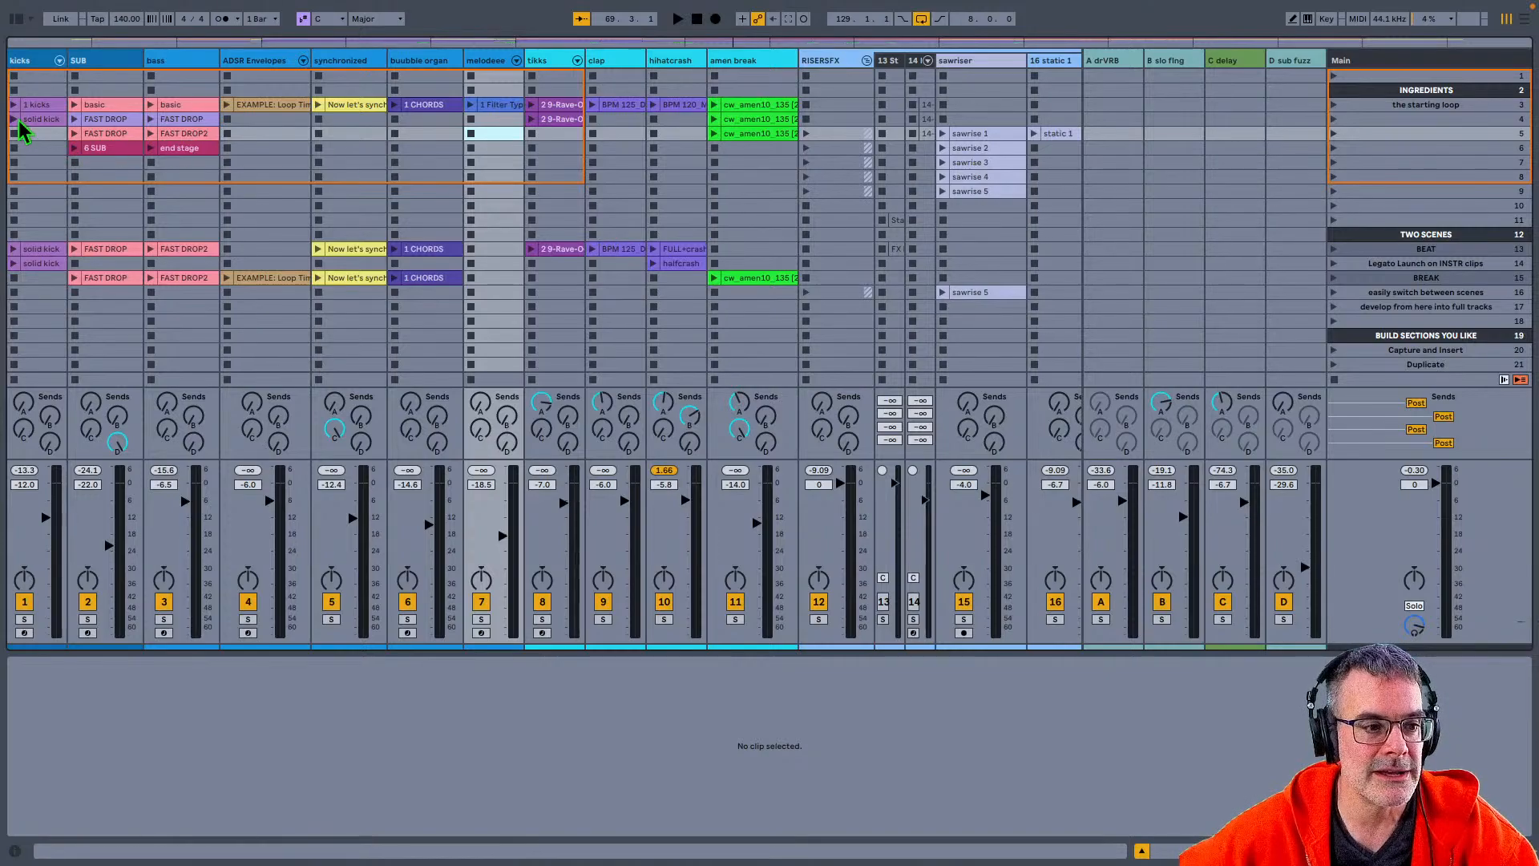
Step: Audition the 6 SUB clip and highlight the block of clips from bass to amen break in the BUILD SECTIONS YOU LIKE scenes
left_click(86, 77)
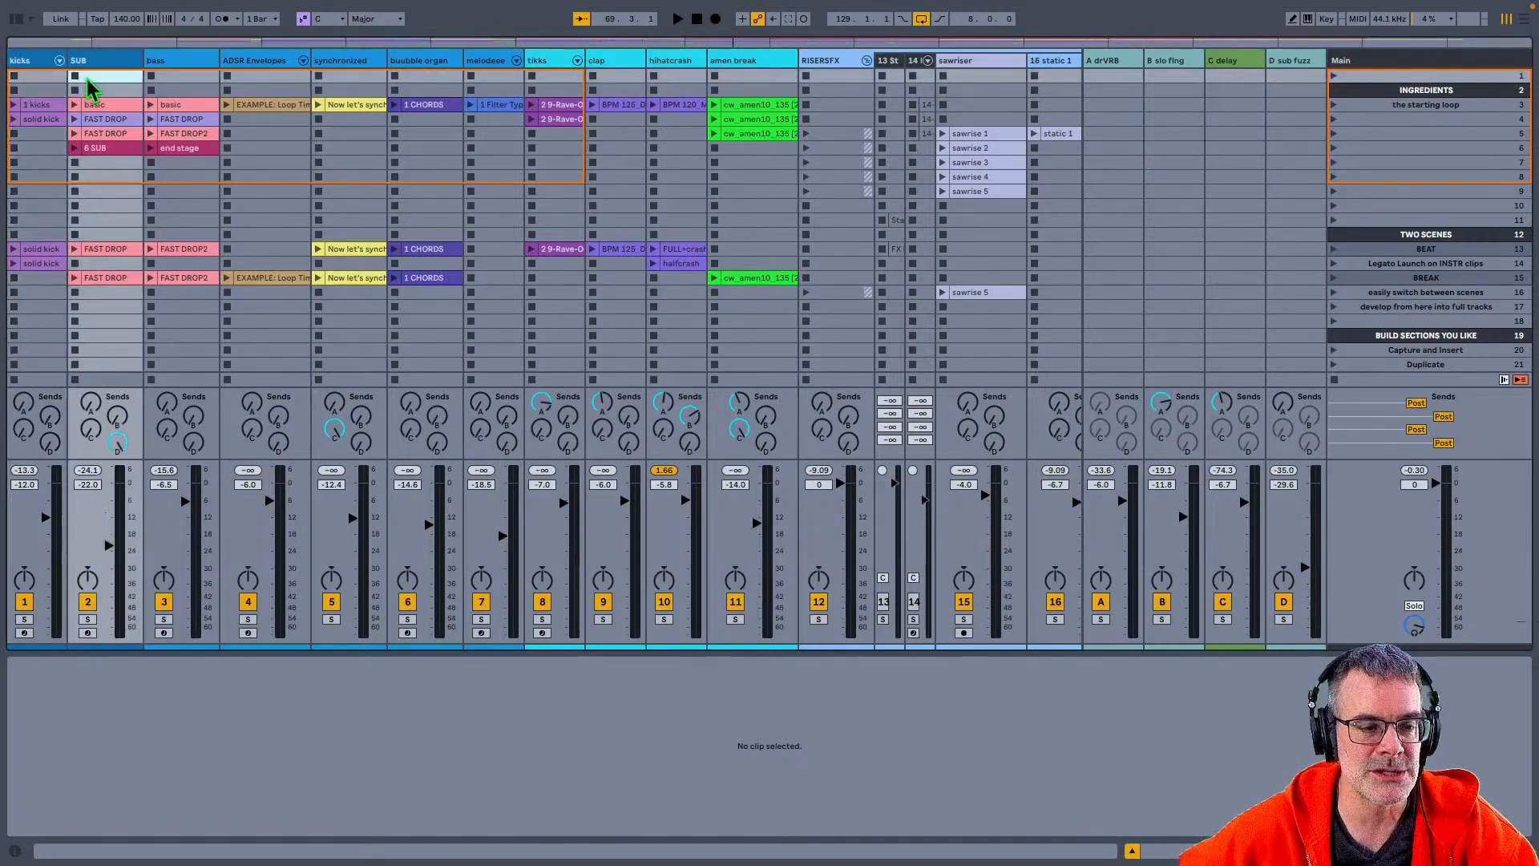
left_click(75, 147)
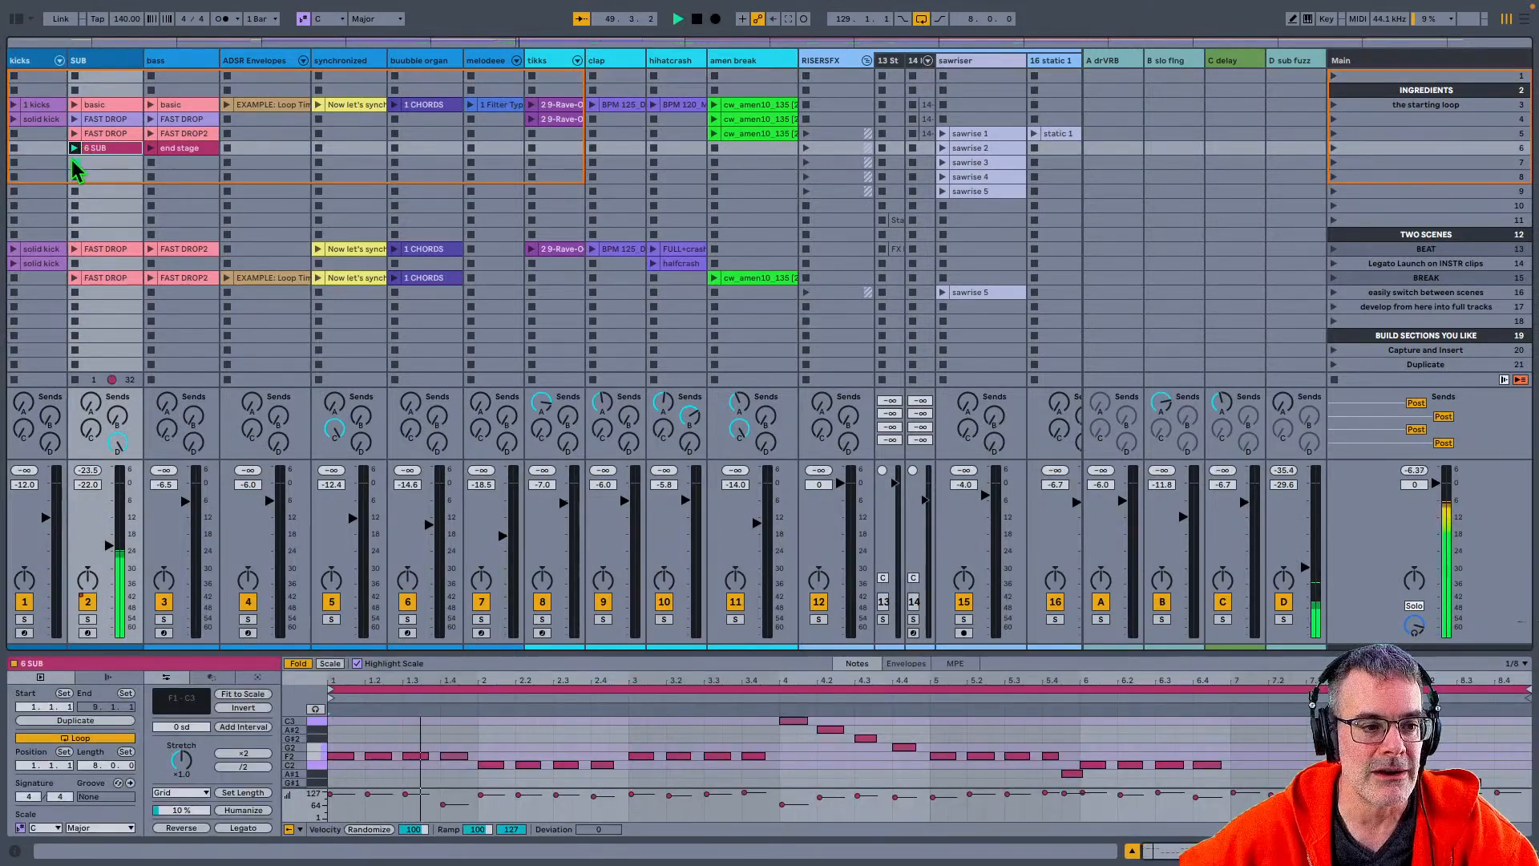
scroll(333, 264, "down", 6)
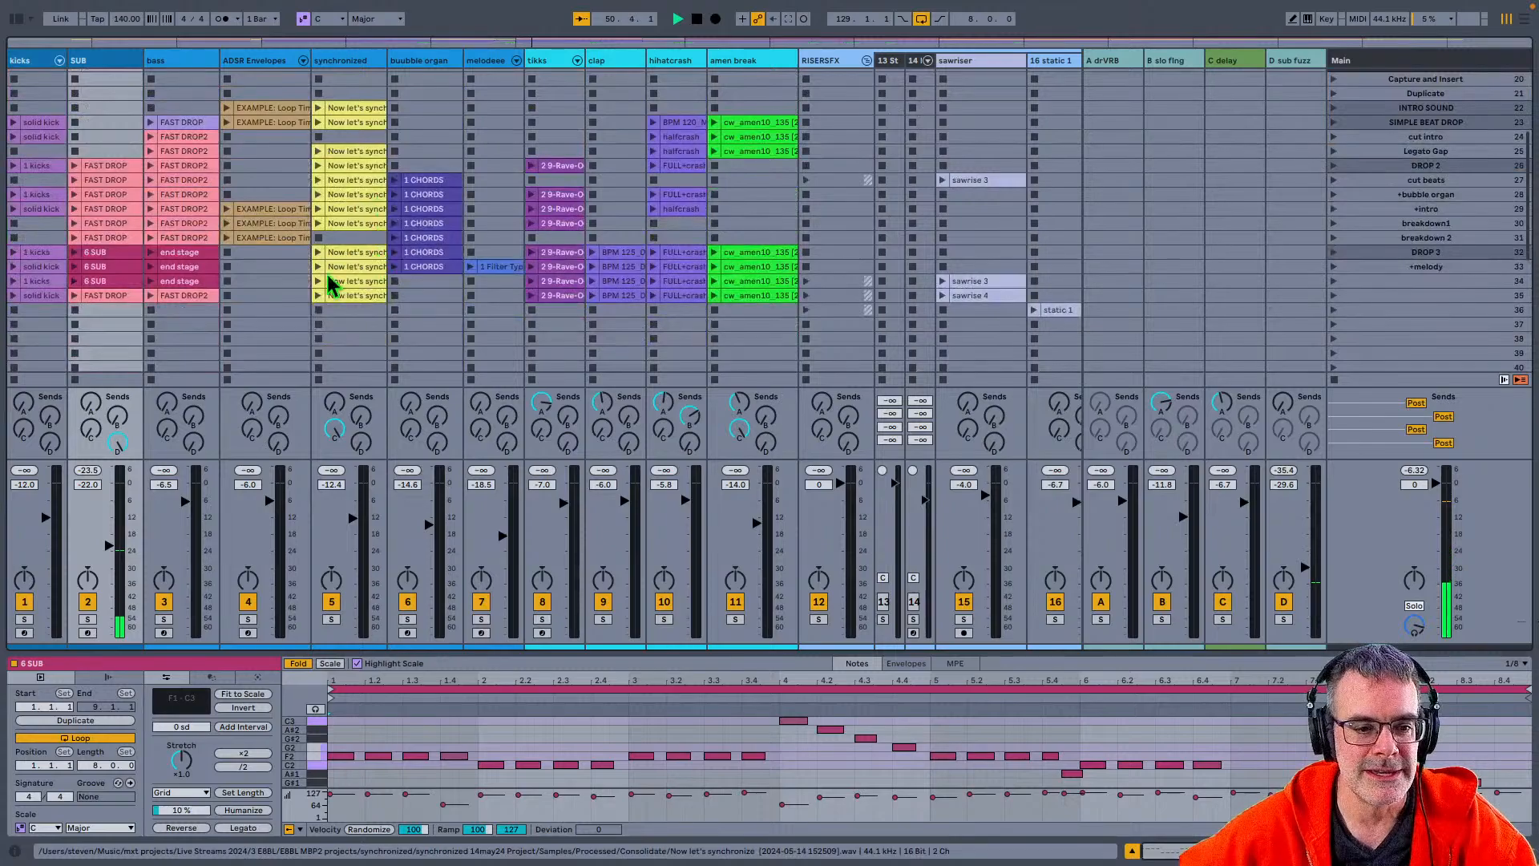
left_click_drag(183, 330, 784, 95)
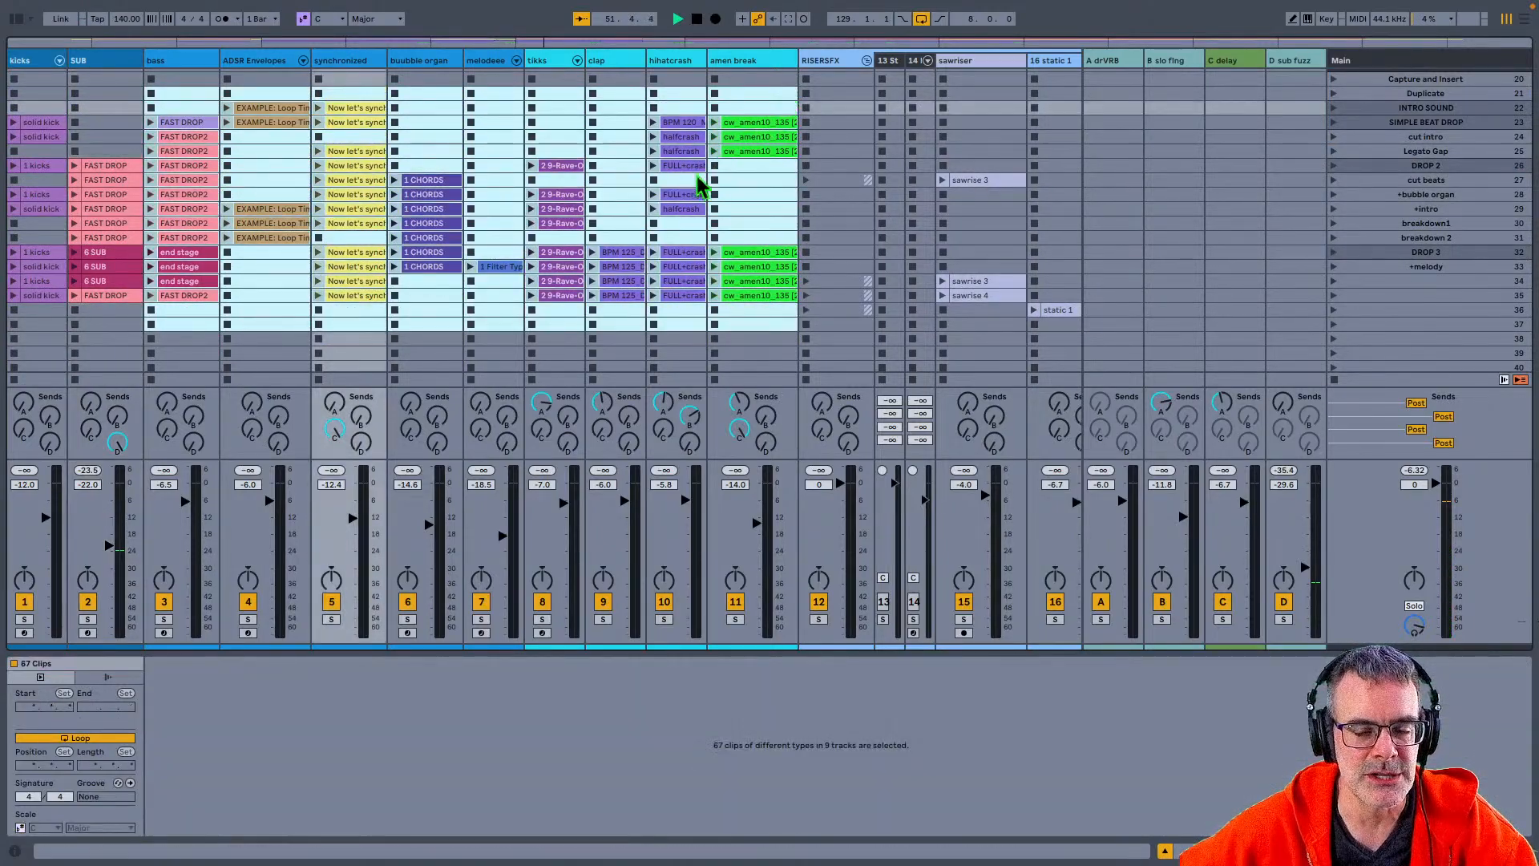
left_click(716, 228)
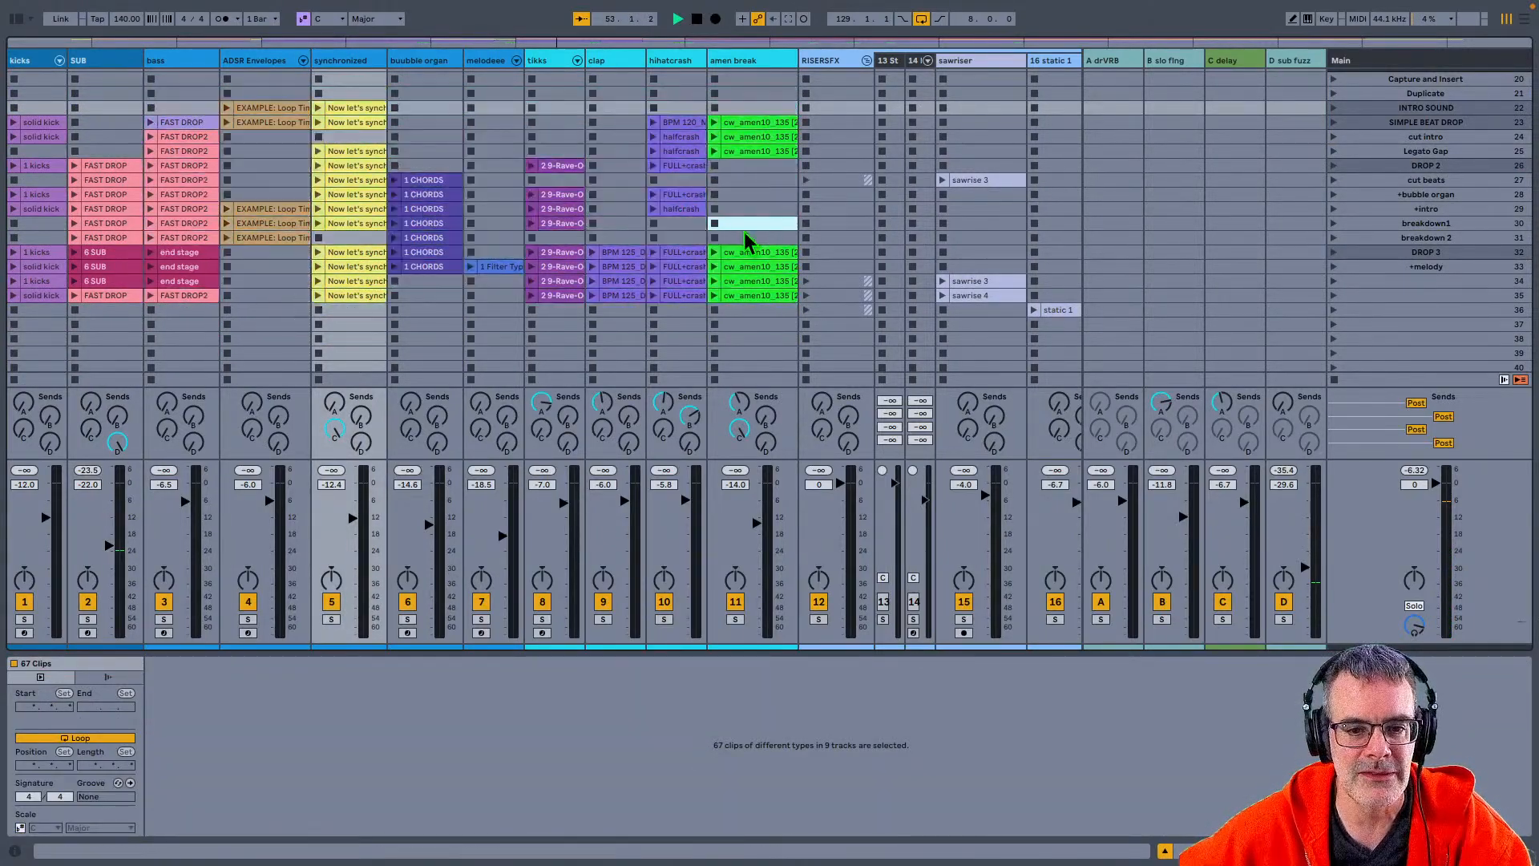
scroll(745, 242, "up", 6)
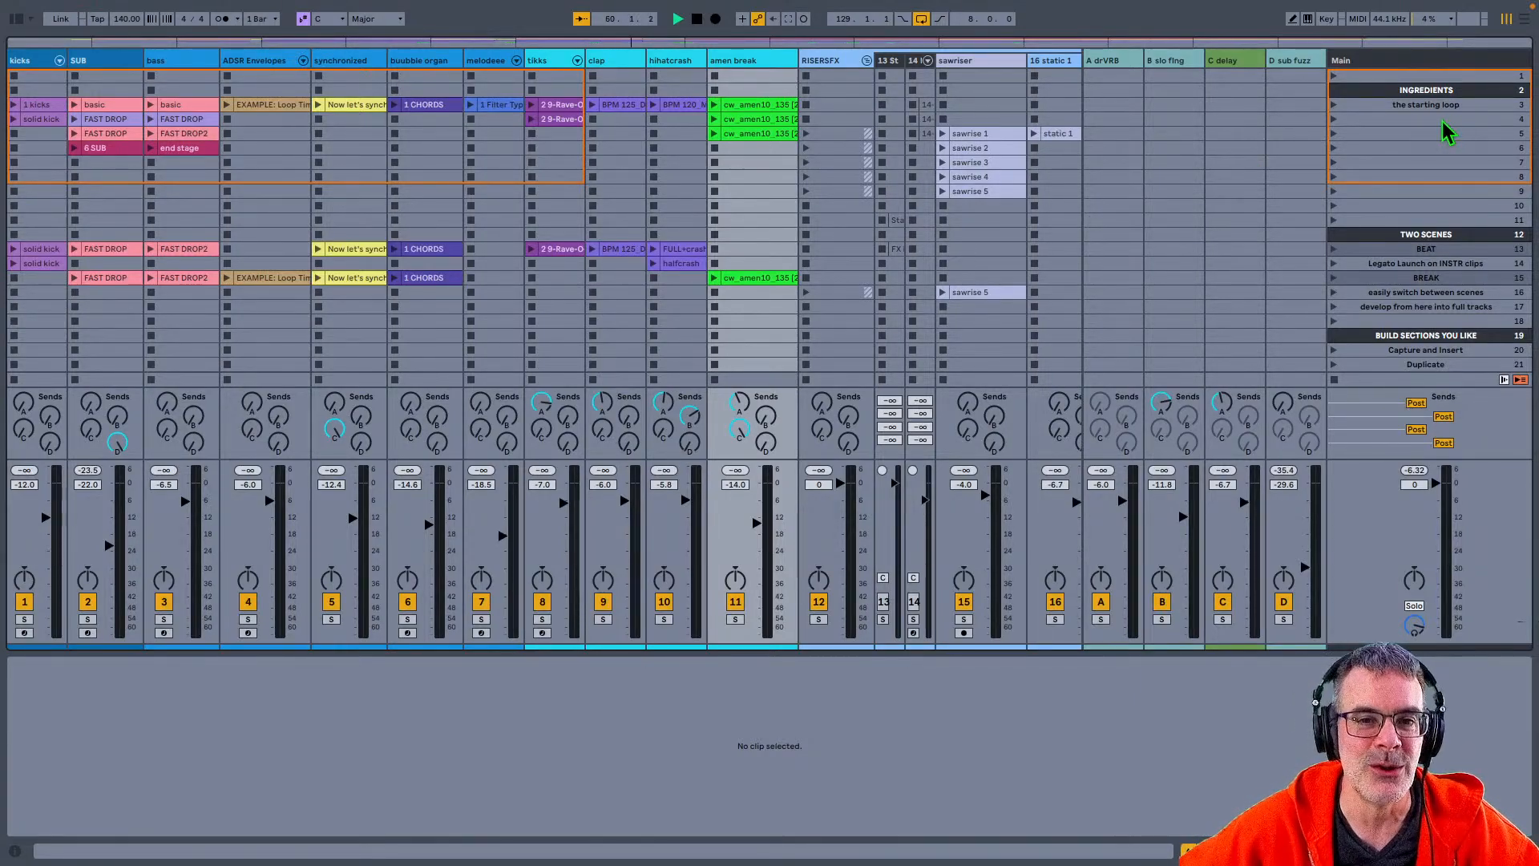
Step: Point out the INGREDIENTS scenes and highlight the sawrise 1 to sawrise 5 clips on the sawriser track
left_click(1402, 93)
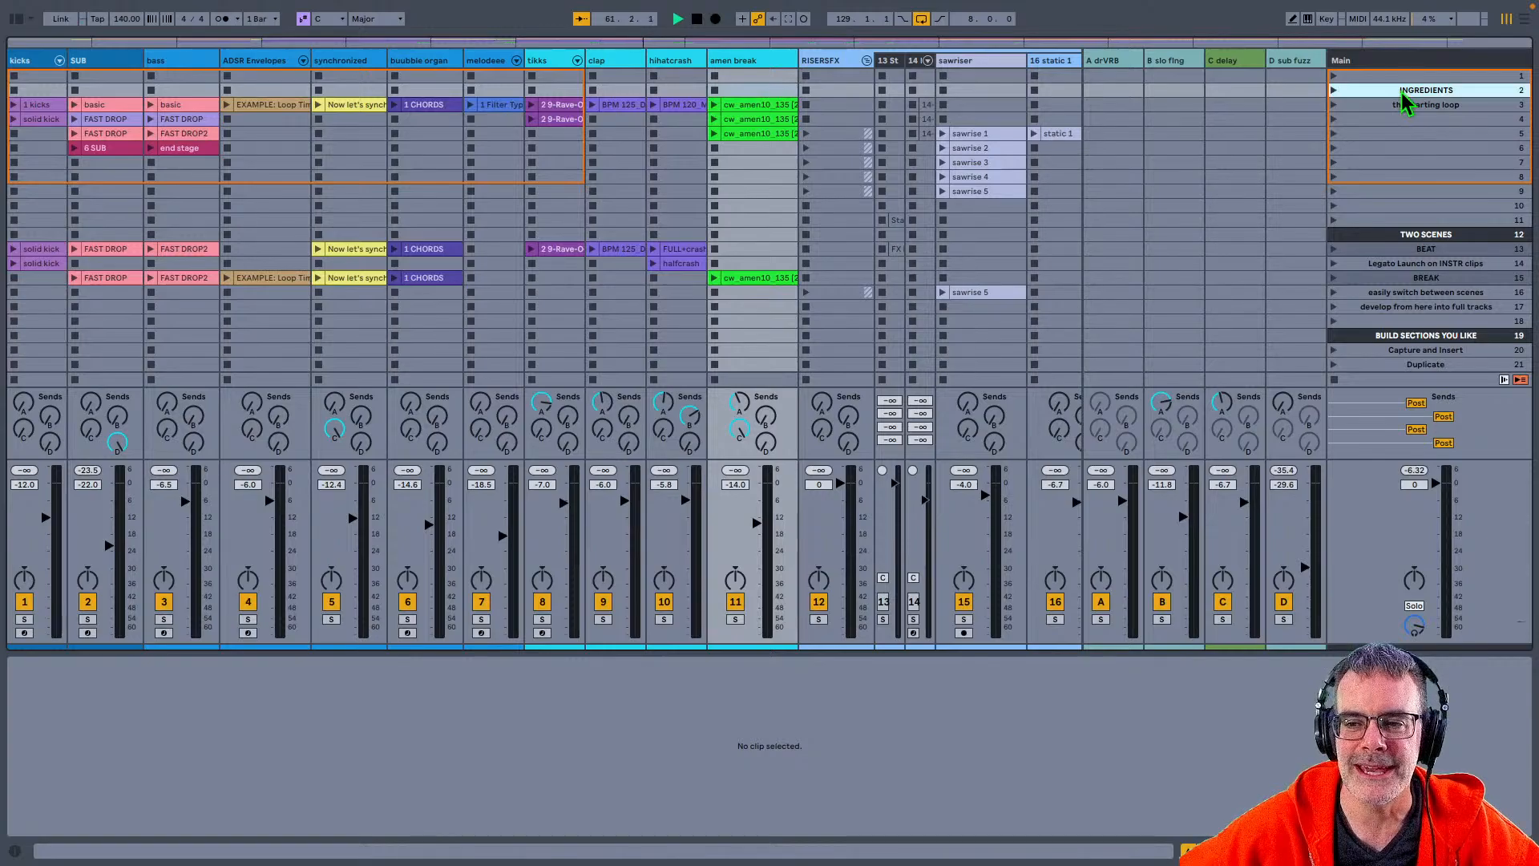
left_click(1377, 176)
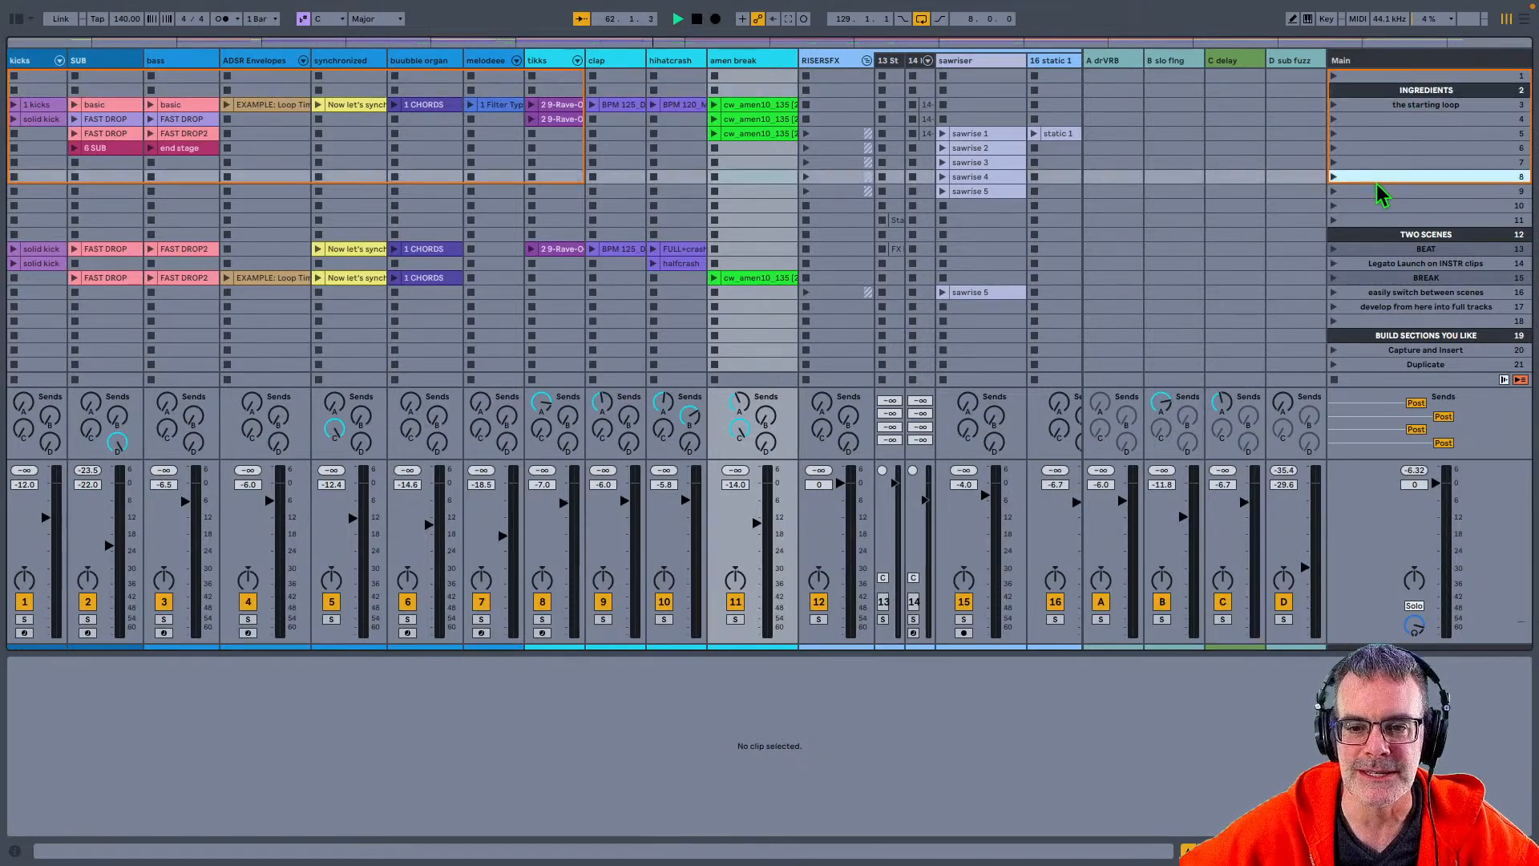
left_click(1002, 195)
left_click(985, 137, "shift")
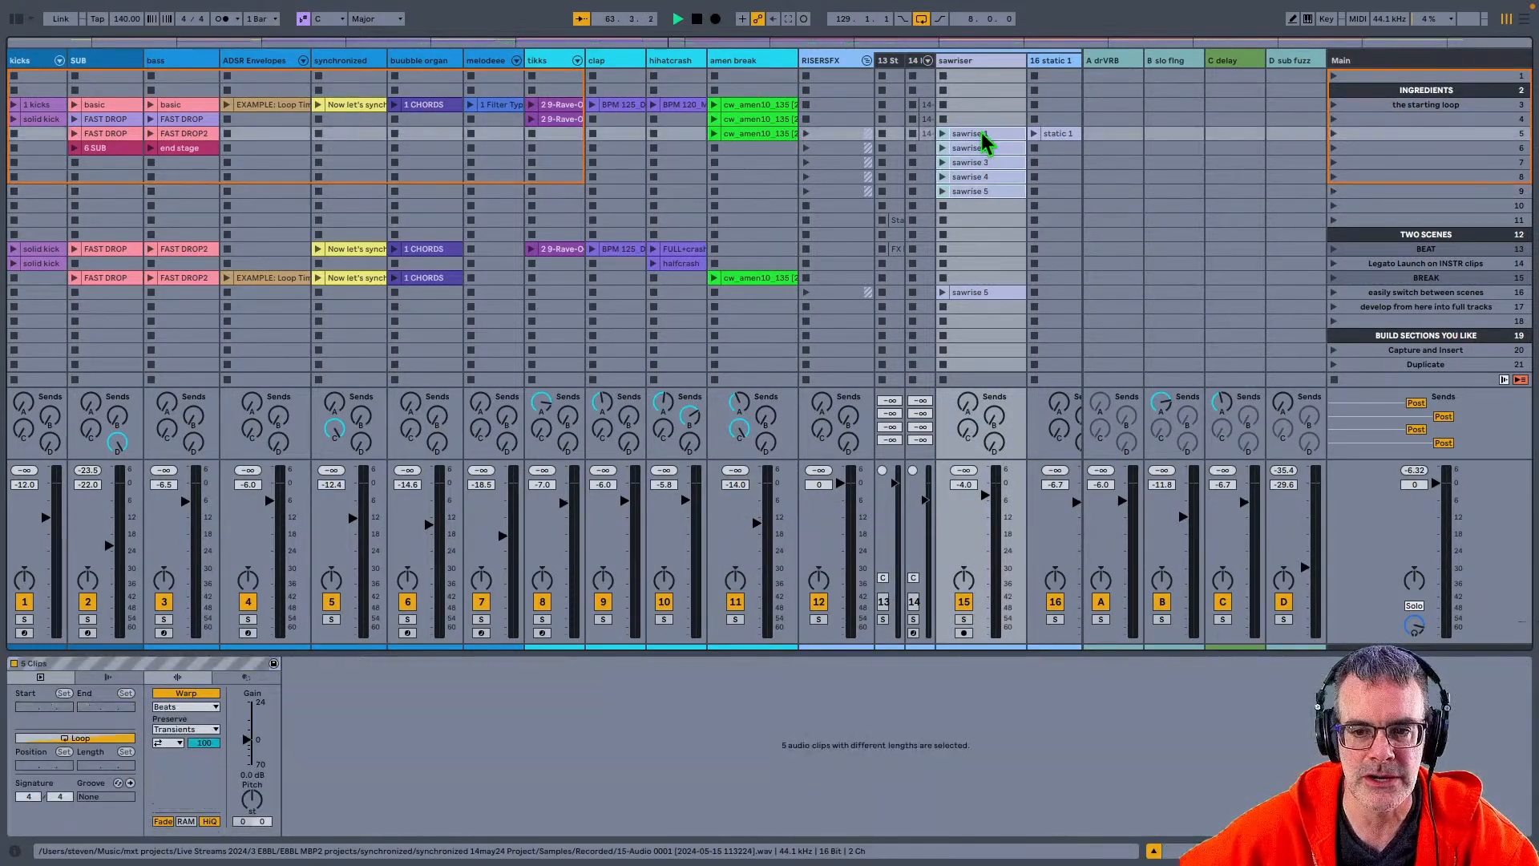
left_click_drag(984, 136, 1041, 181)
scroll(1042, 183, "down", 3)
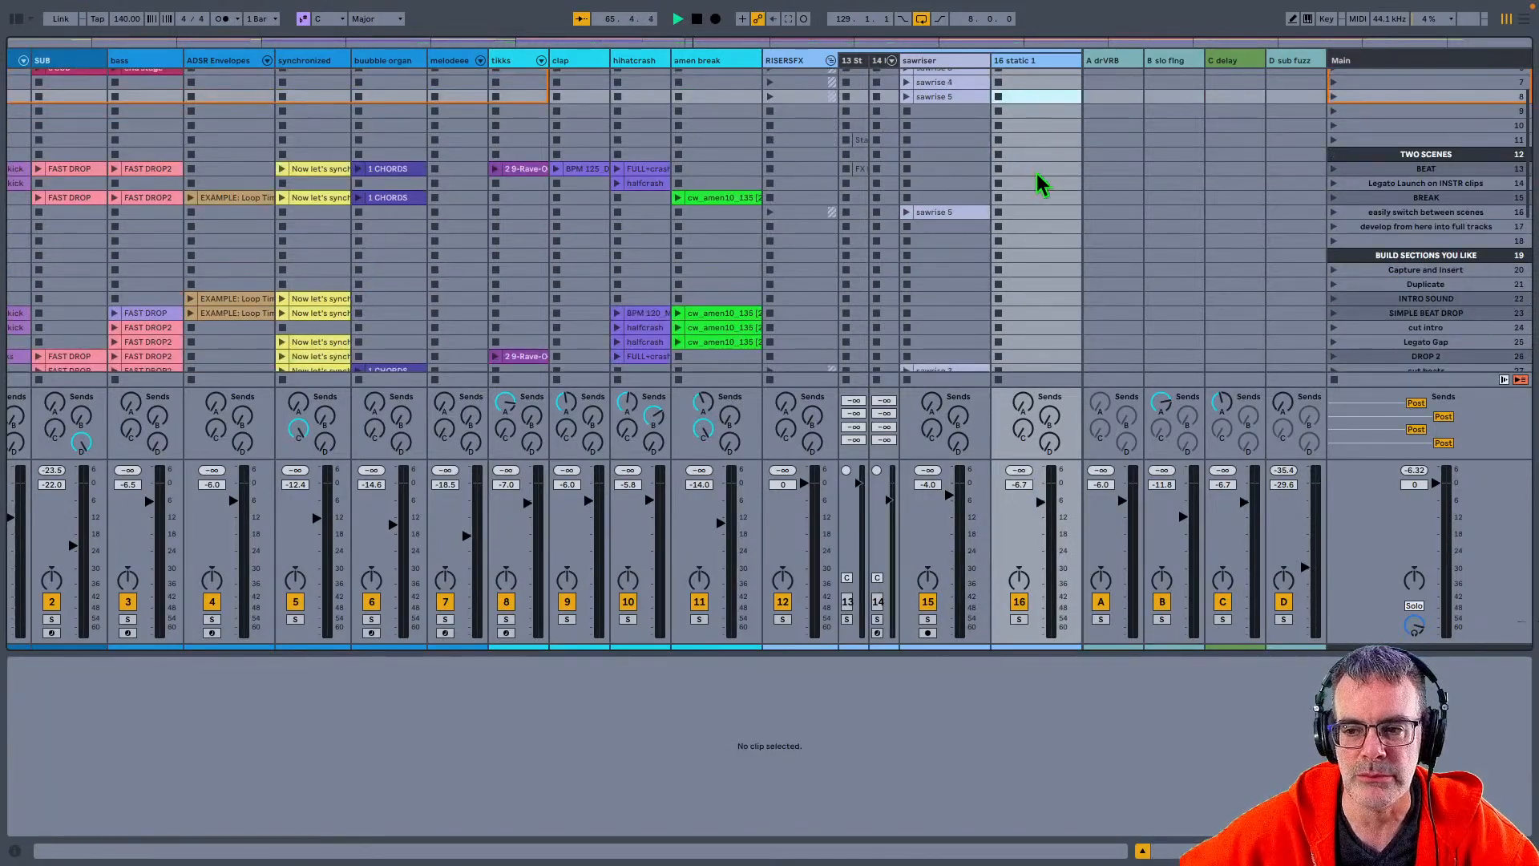
Step: Review the BEAT and BREAK scenes under TWO SCENES and launch the BEAT scene
left_click(1426, 213)
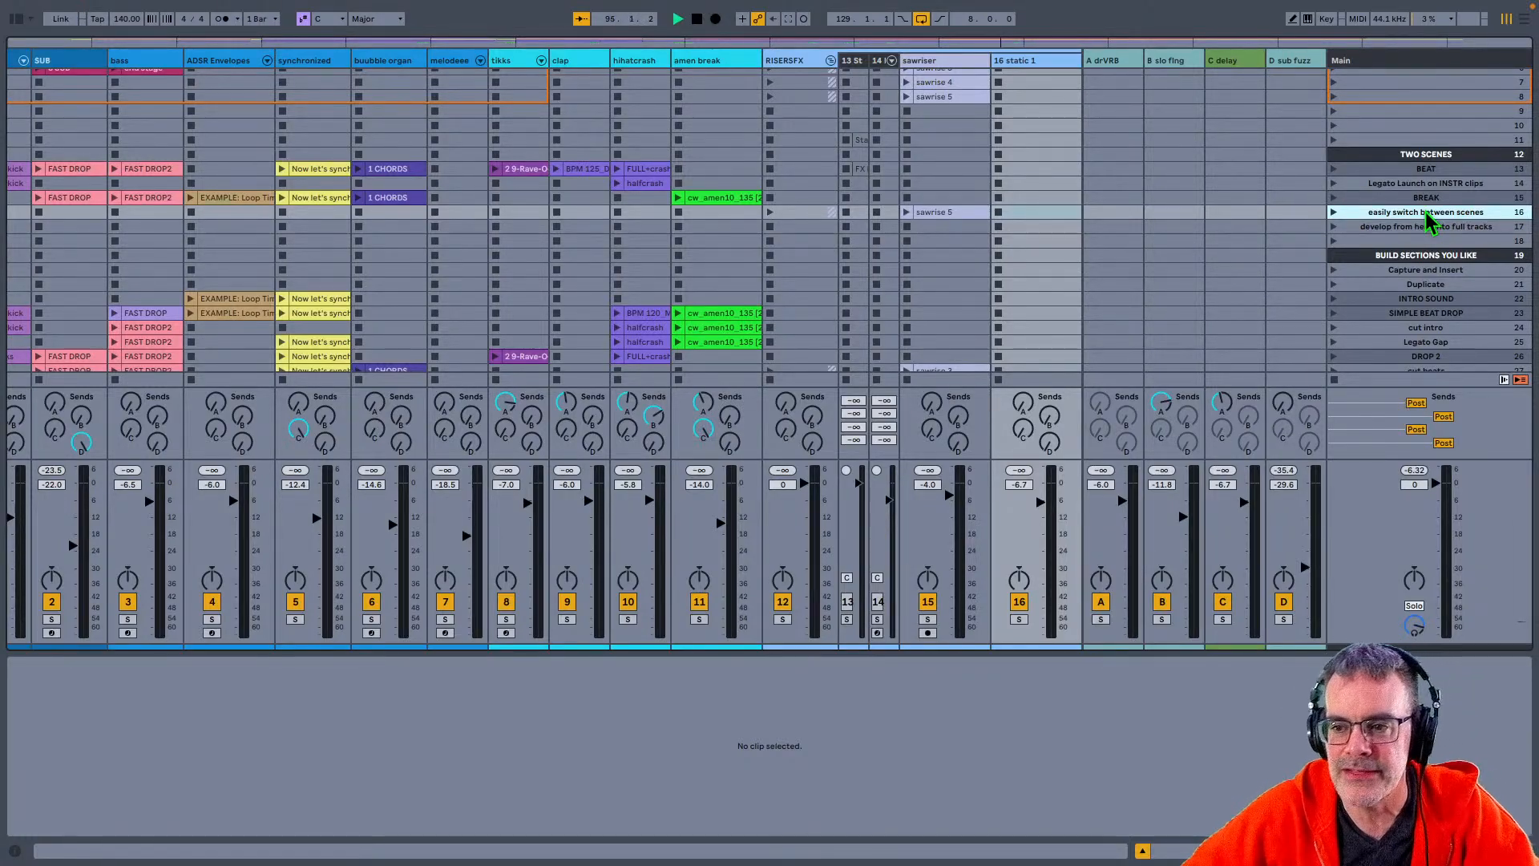
left_click(1375, 170)
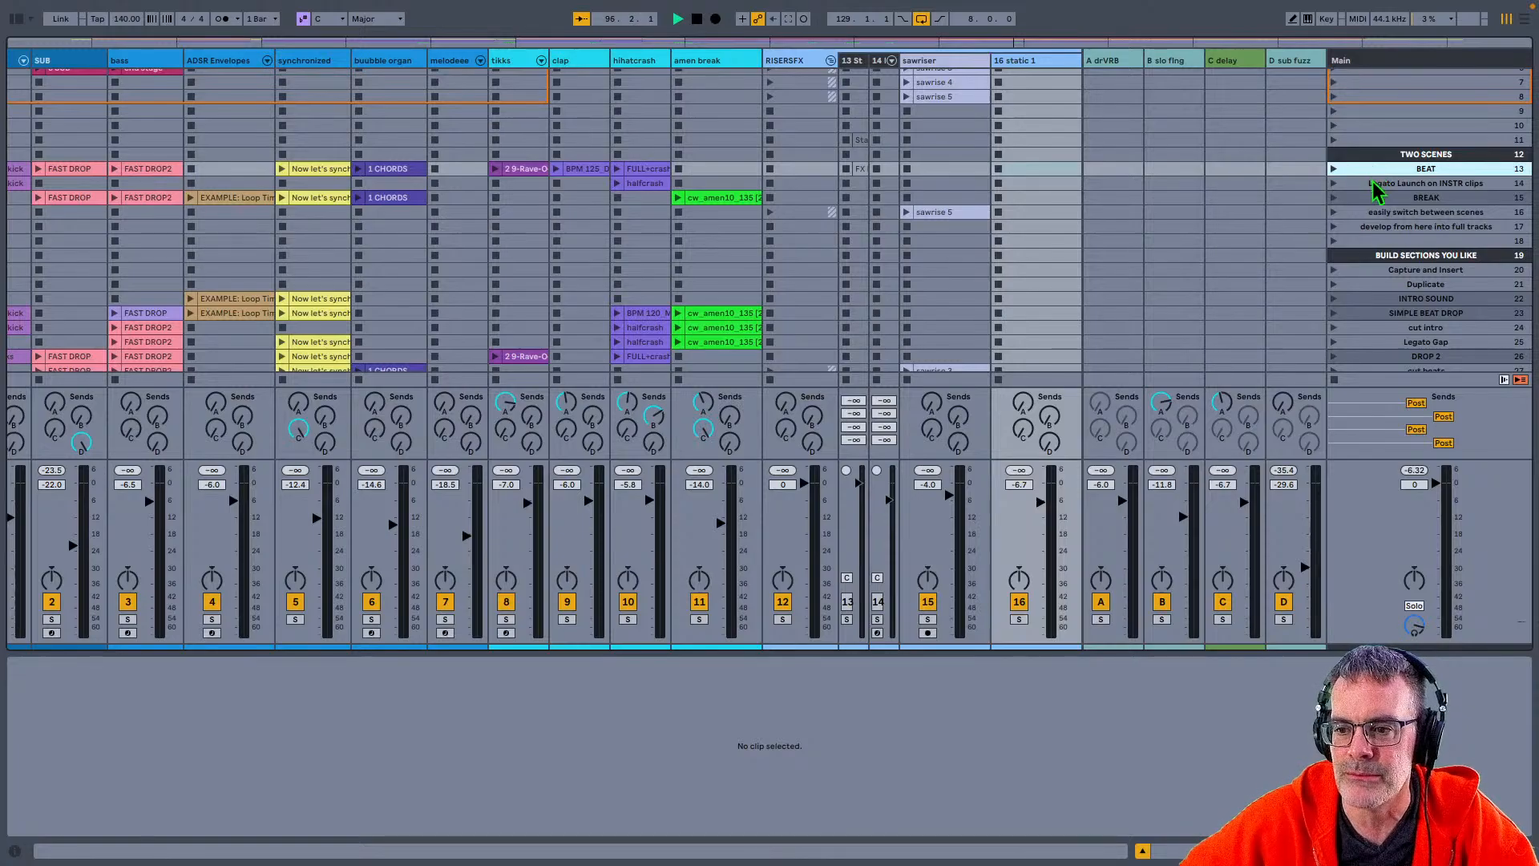
left_click(1382, 198)
left_click(1384, 170)
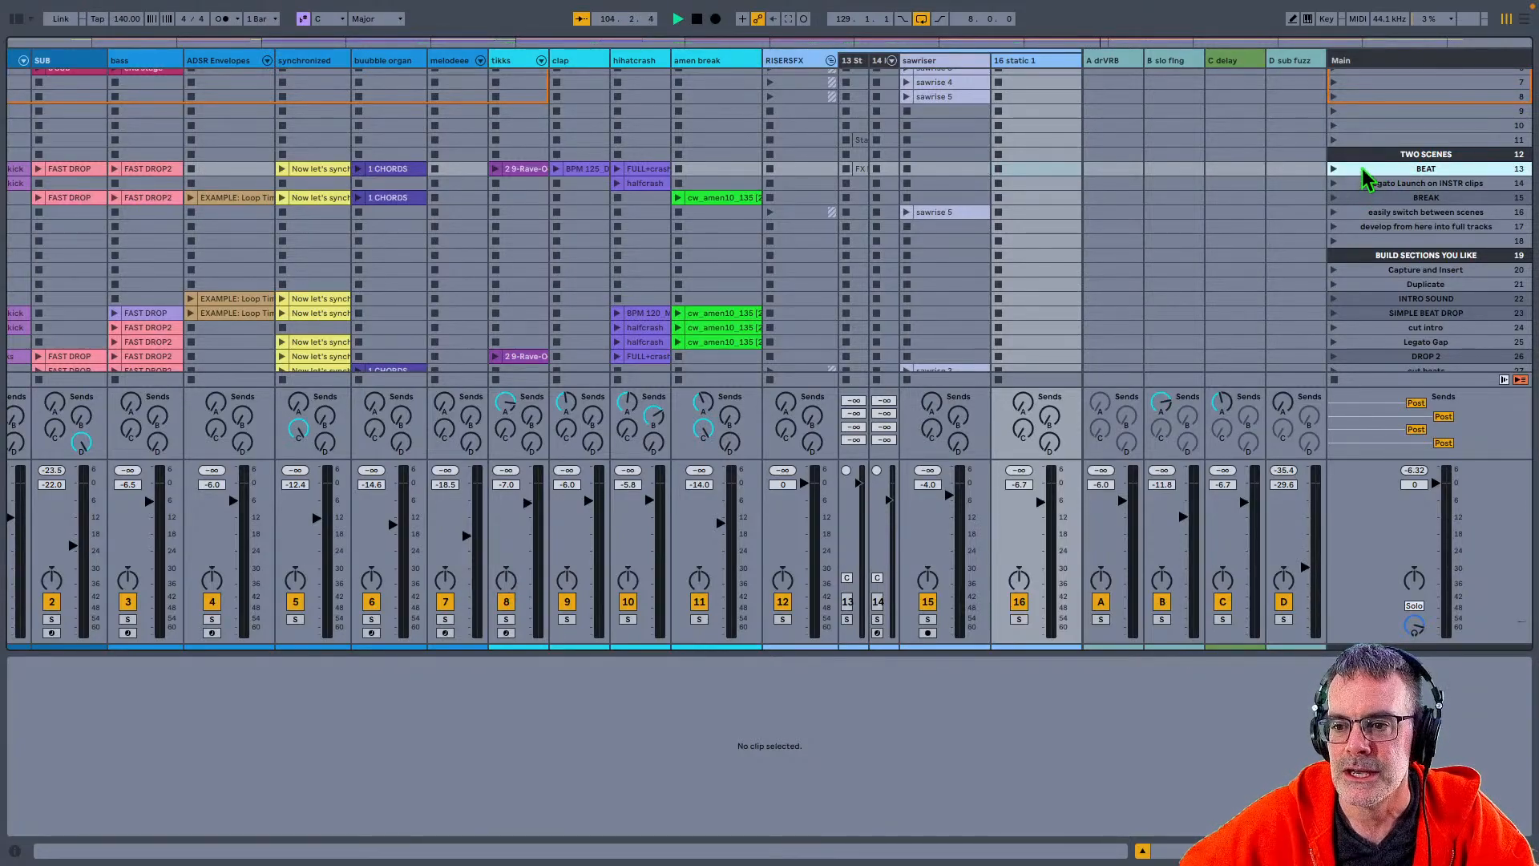
left_click(1334, 168)
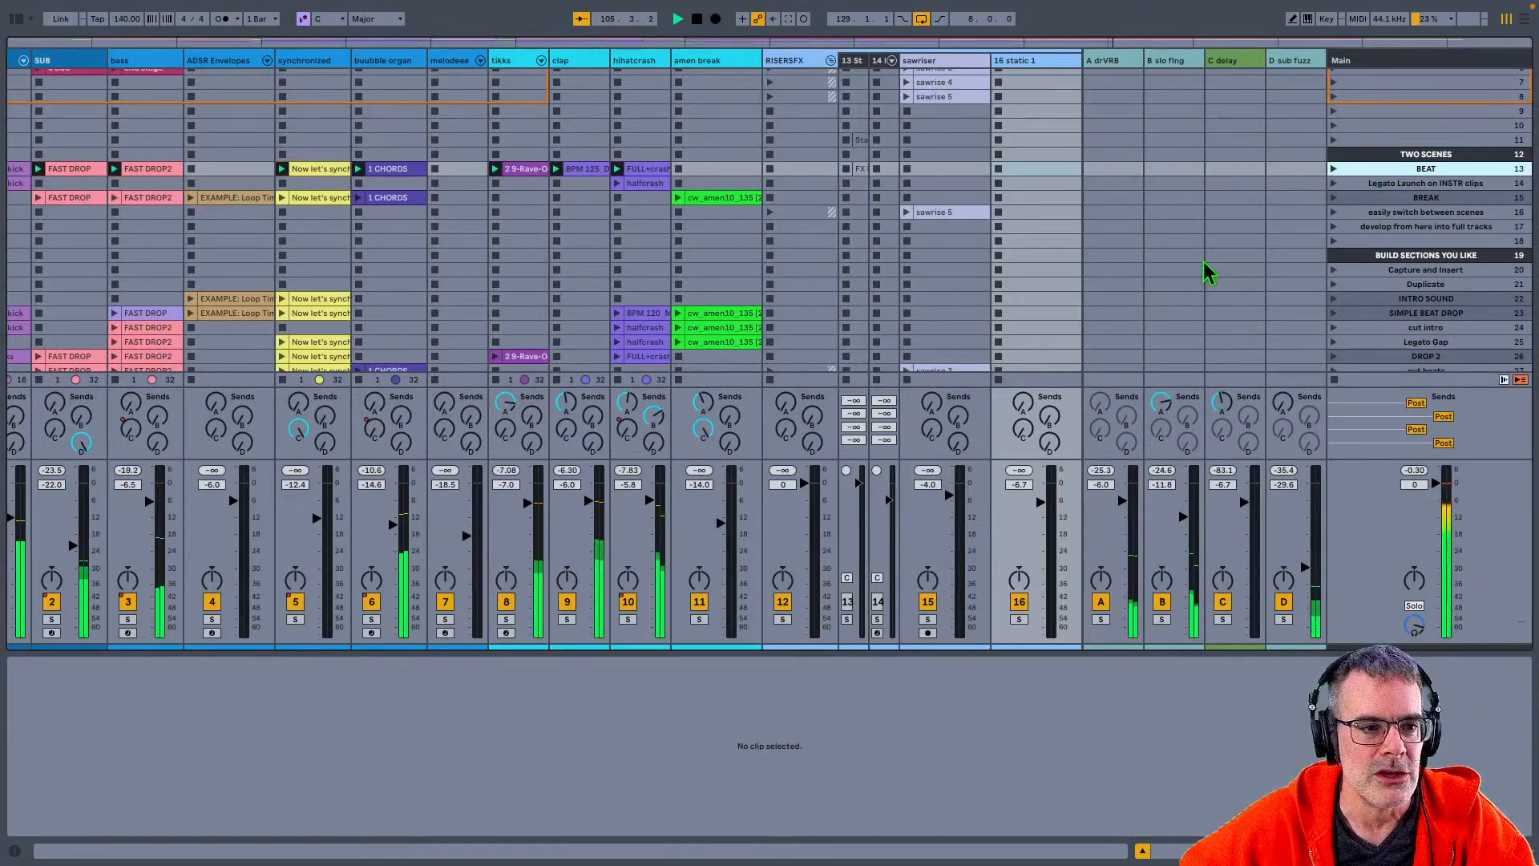
Step: Set the global launch quantization to 1/4, switch playback to the BREAK scene, and return to the BEAT scene
key("super+8")
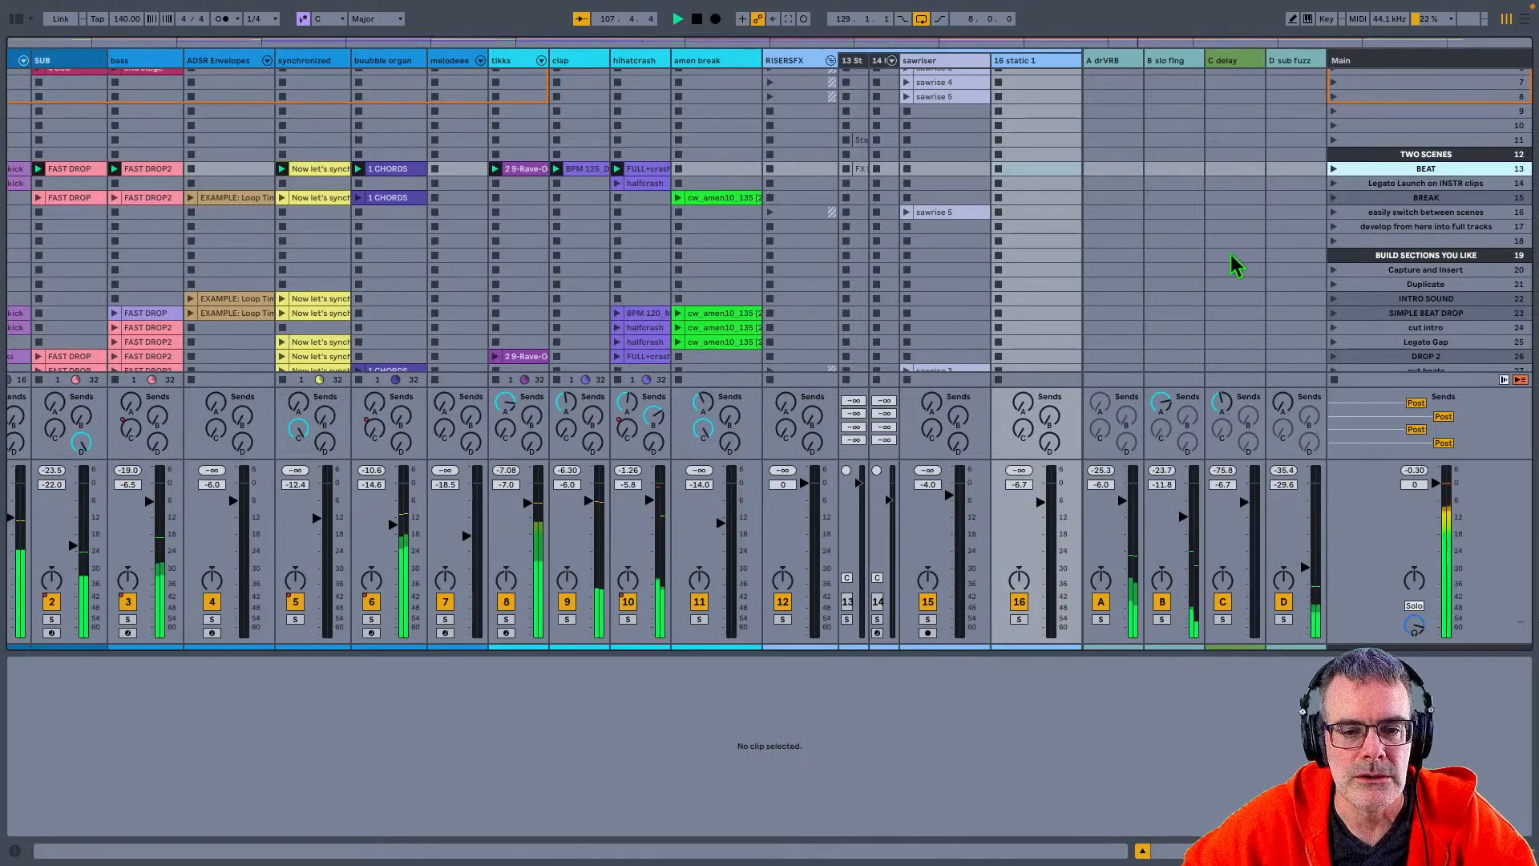
left_click(1334, 199)
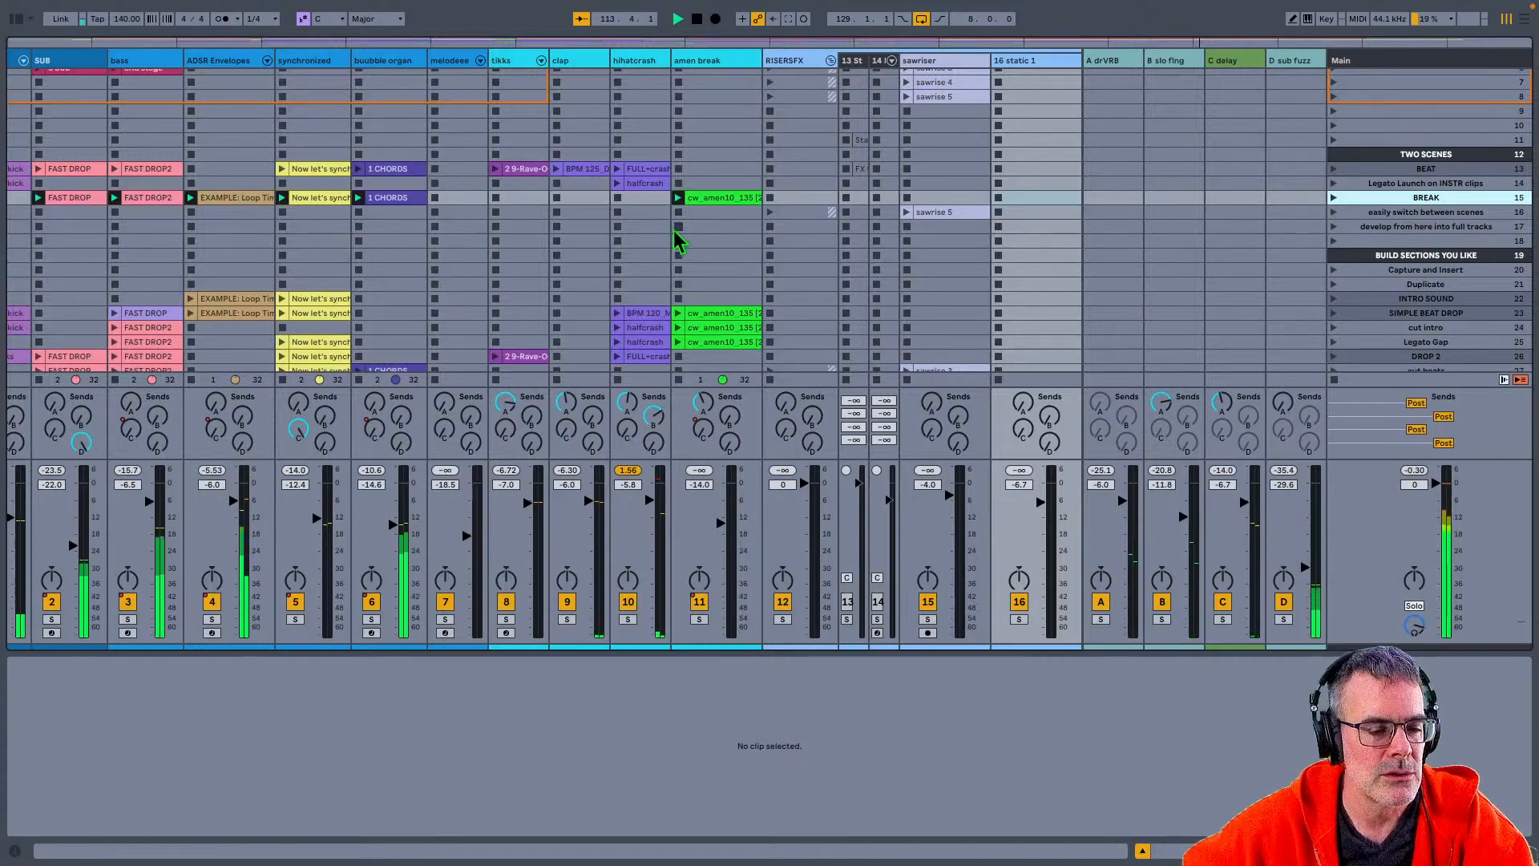
scroll(505, 248, "left", 1)
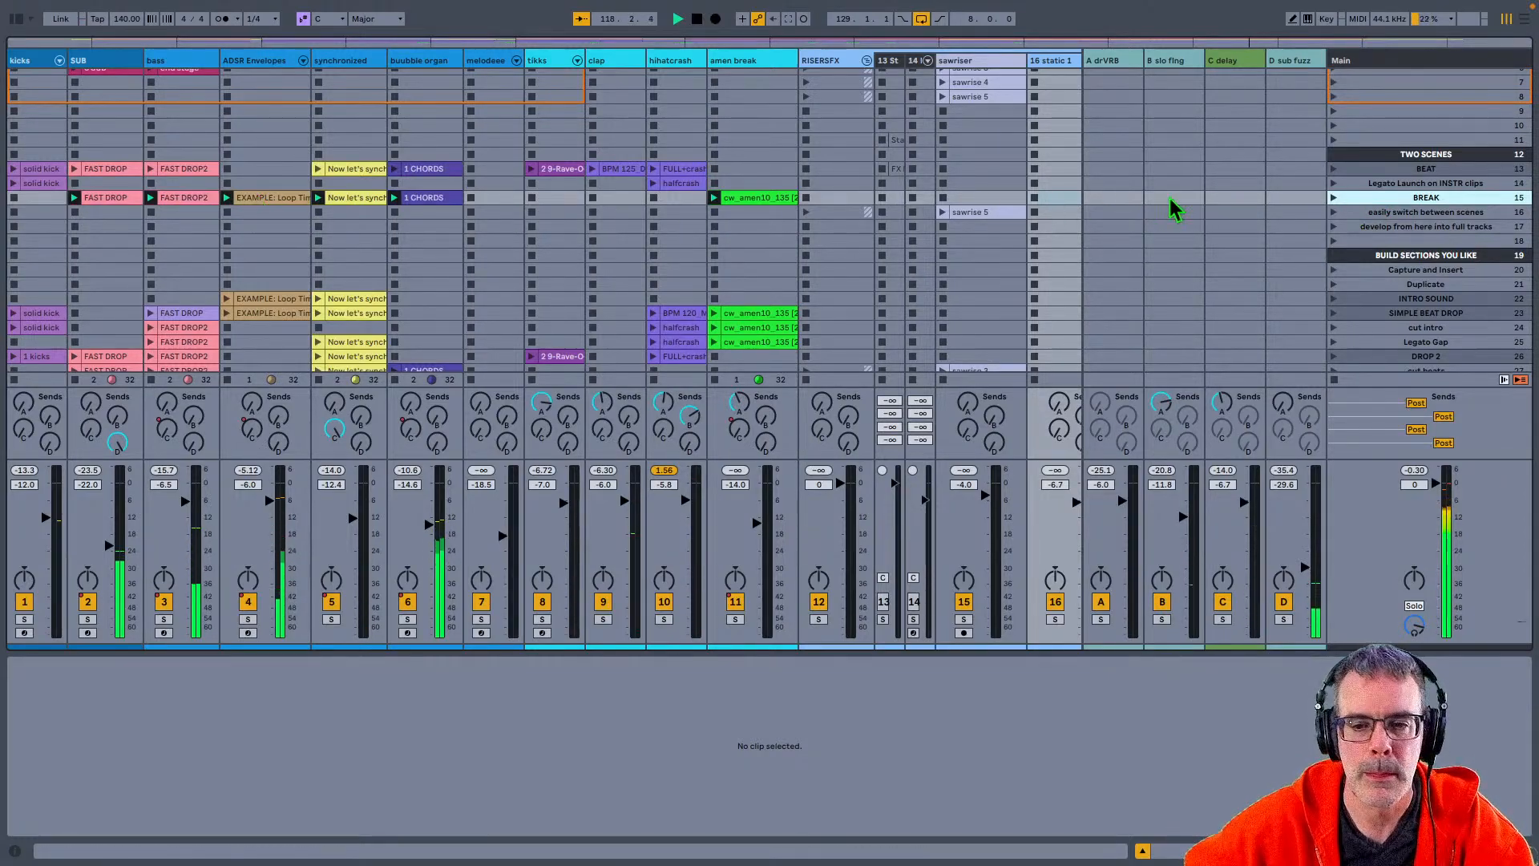
left_click(1358, 170)
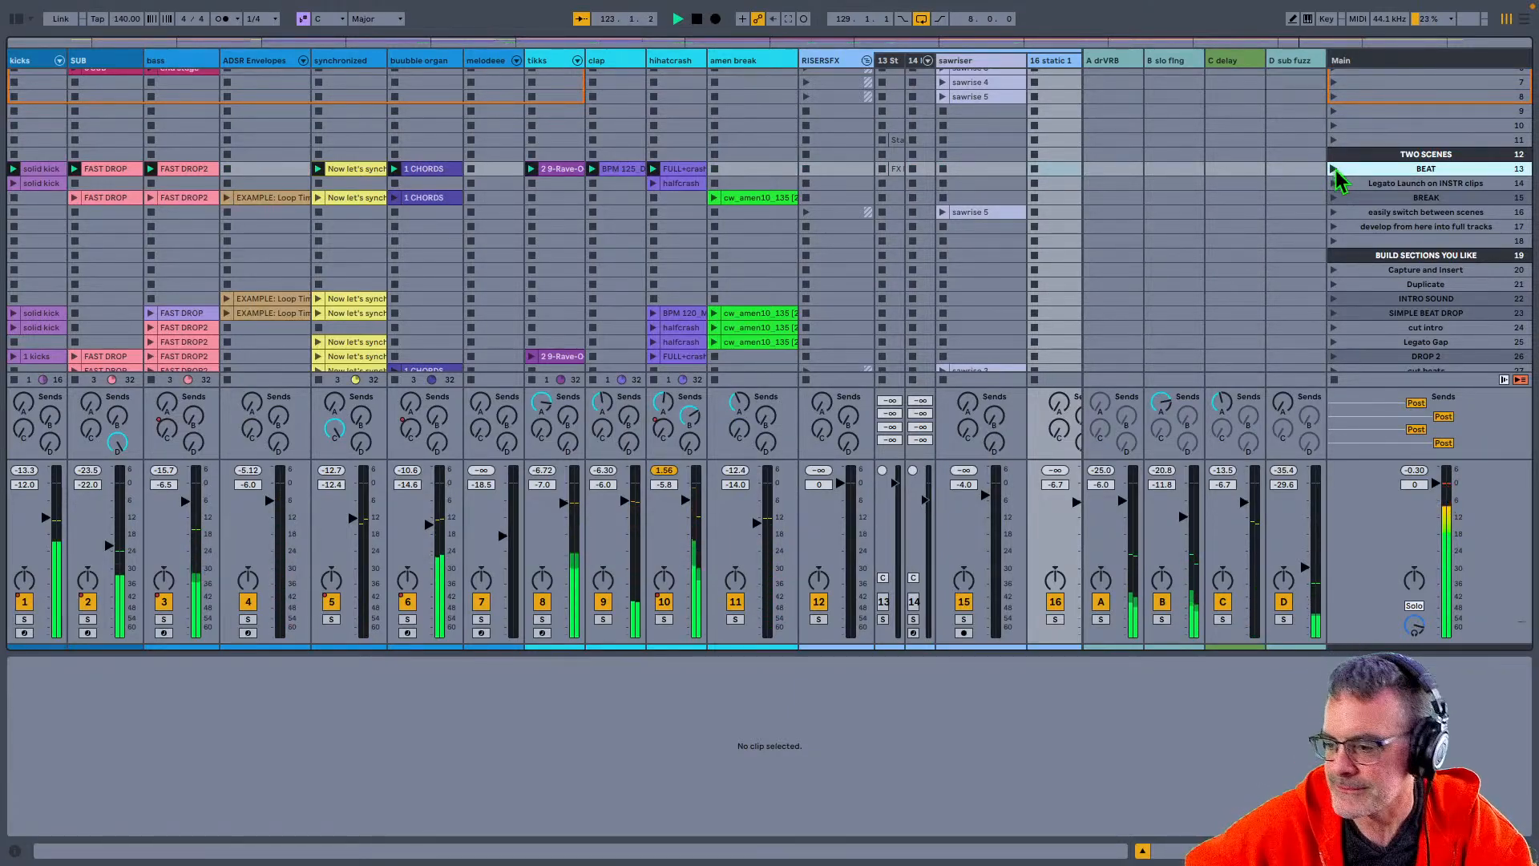
Step: Move the sawrise 5 clip on the sawriser track into the BREAK scene and test it by switching playback to BREAK and back to BEAT
left_click(1368, 196)
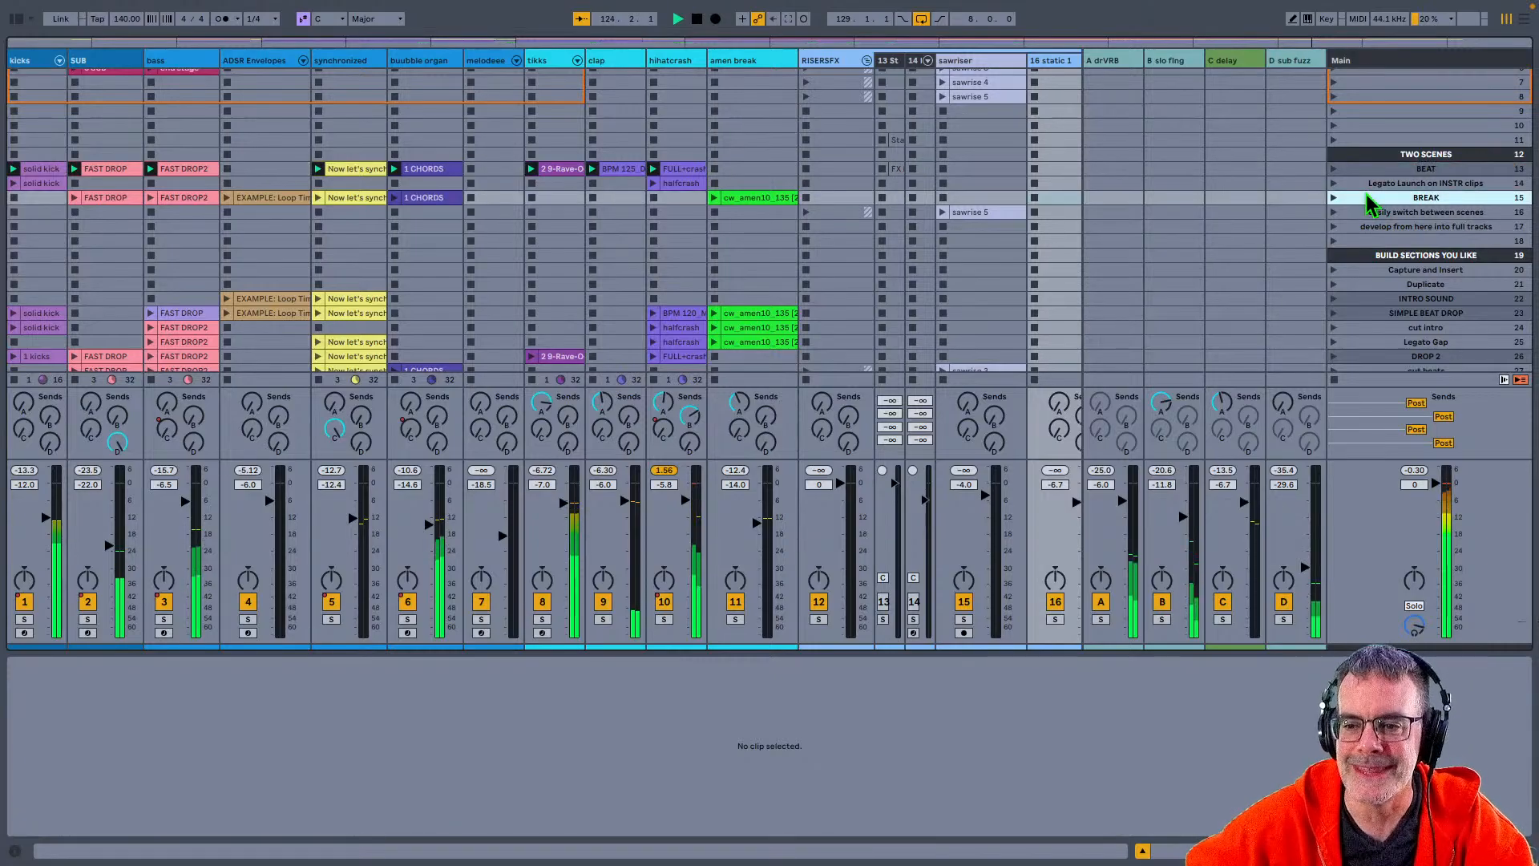
left_click(1365, 170)
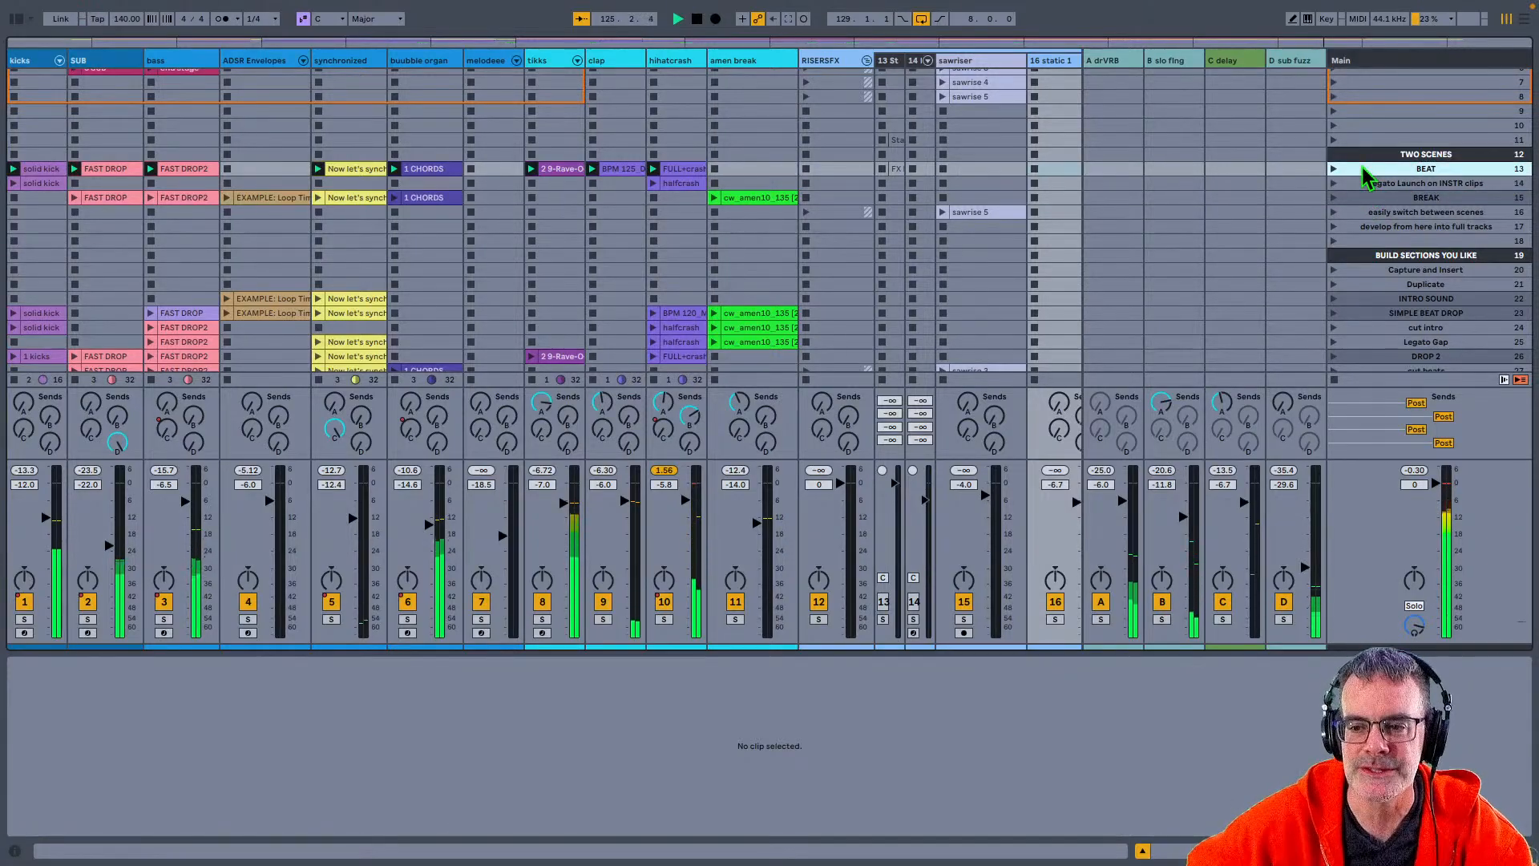
left_click(974, 212)
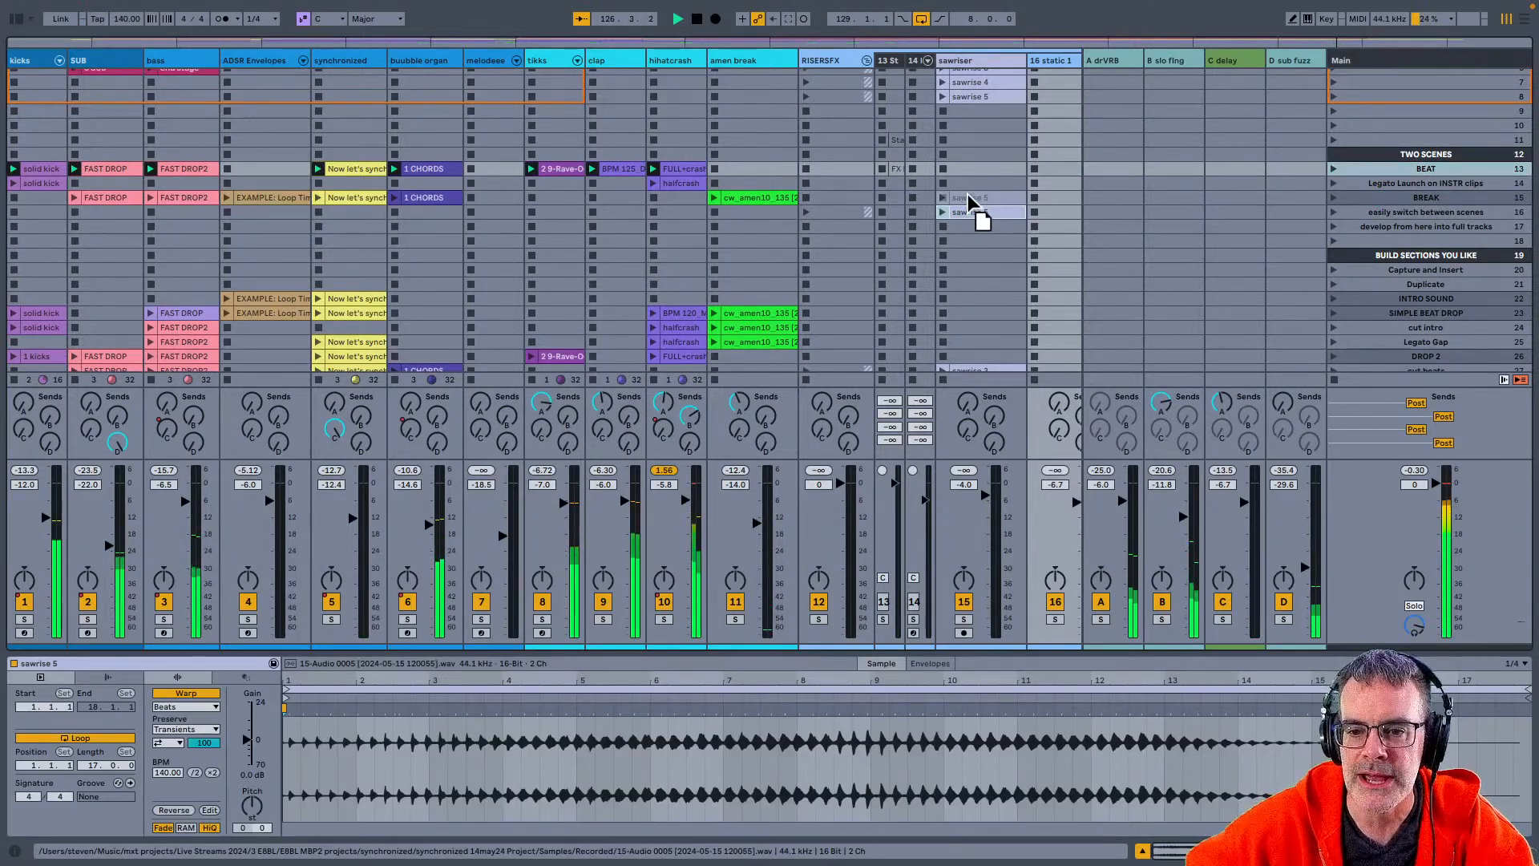
left_click_drag(976, 213, 968, 197)
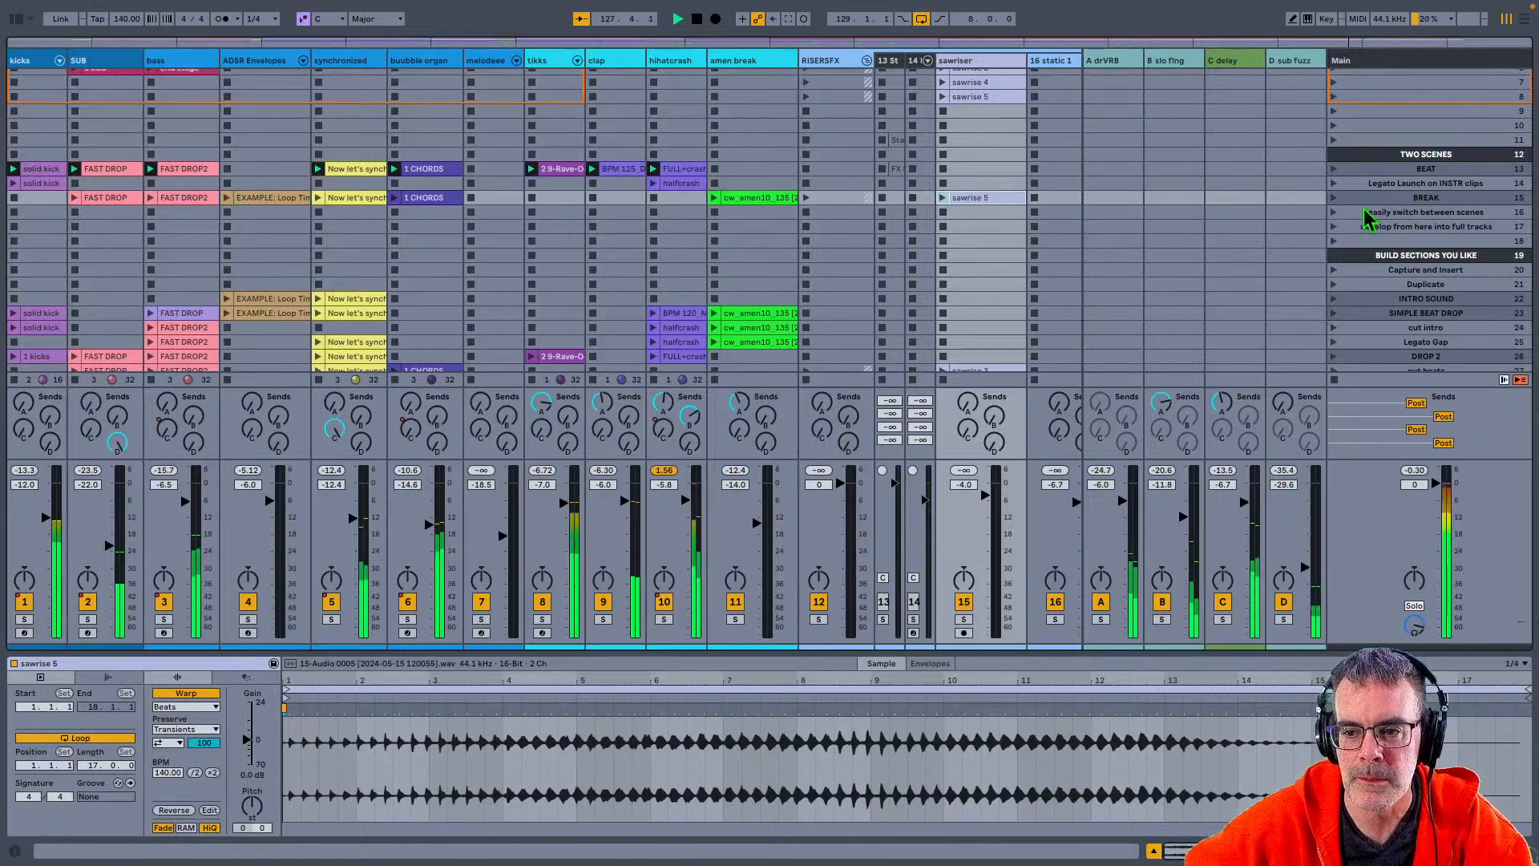
left_click(1334, 199)
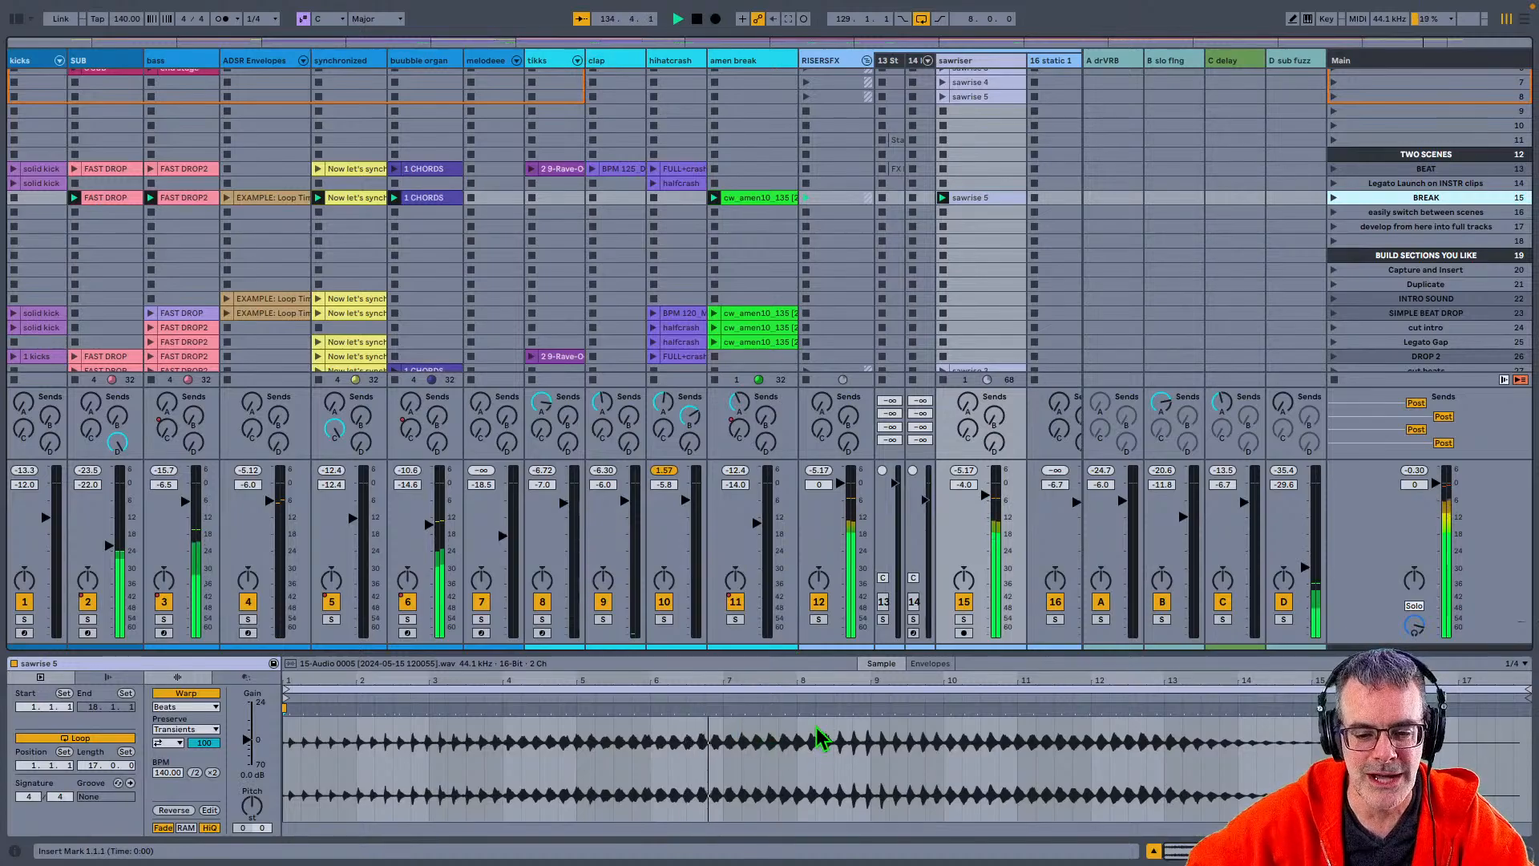
left_click(1334, 170)
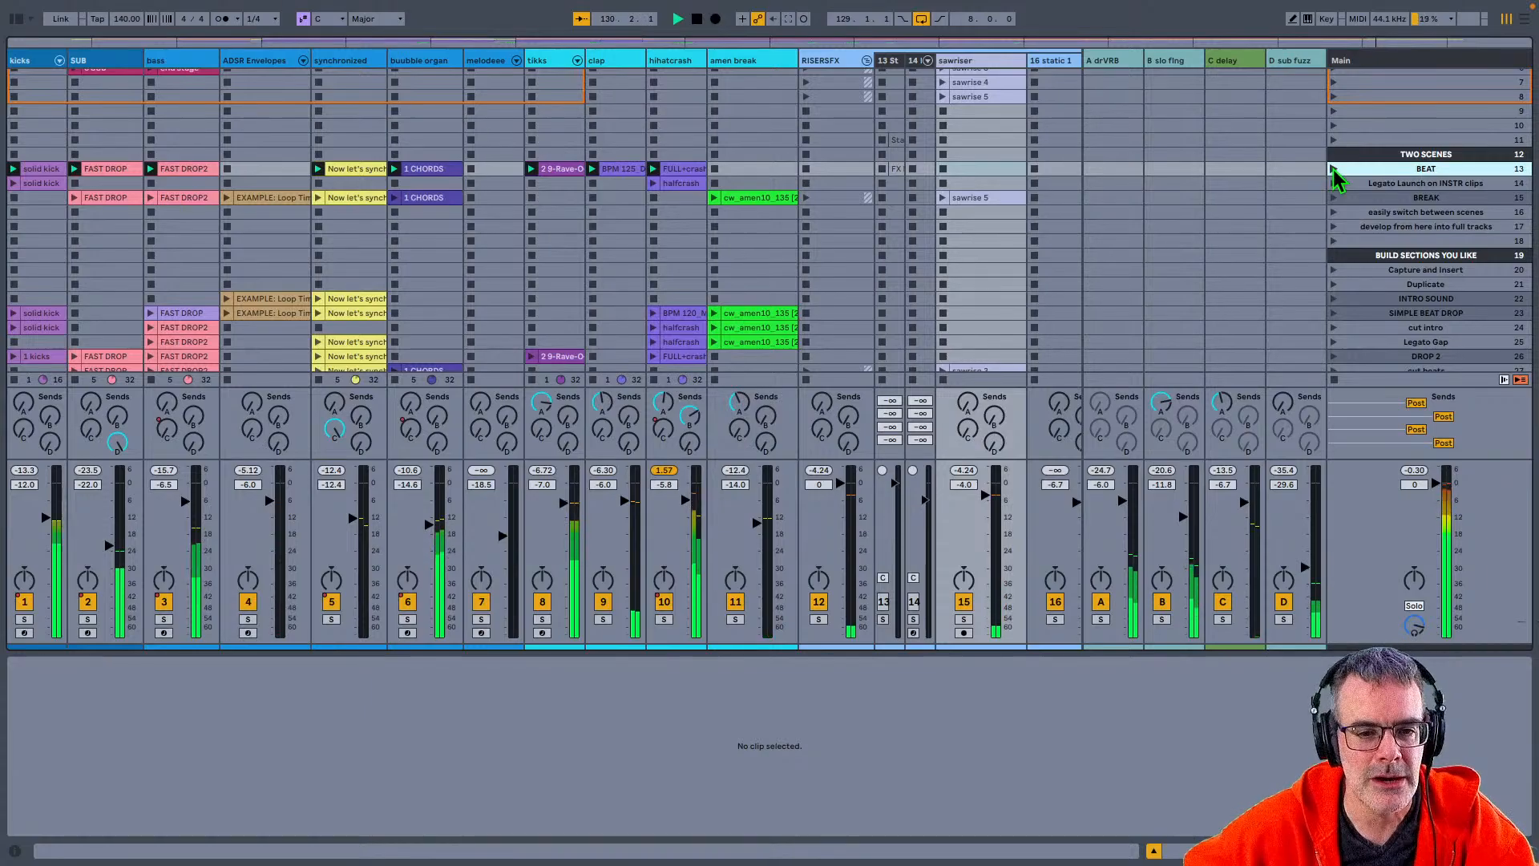
left_click(976, 197)
left_click_drag(975, 197, 976, 168)
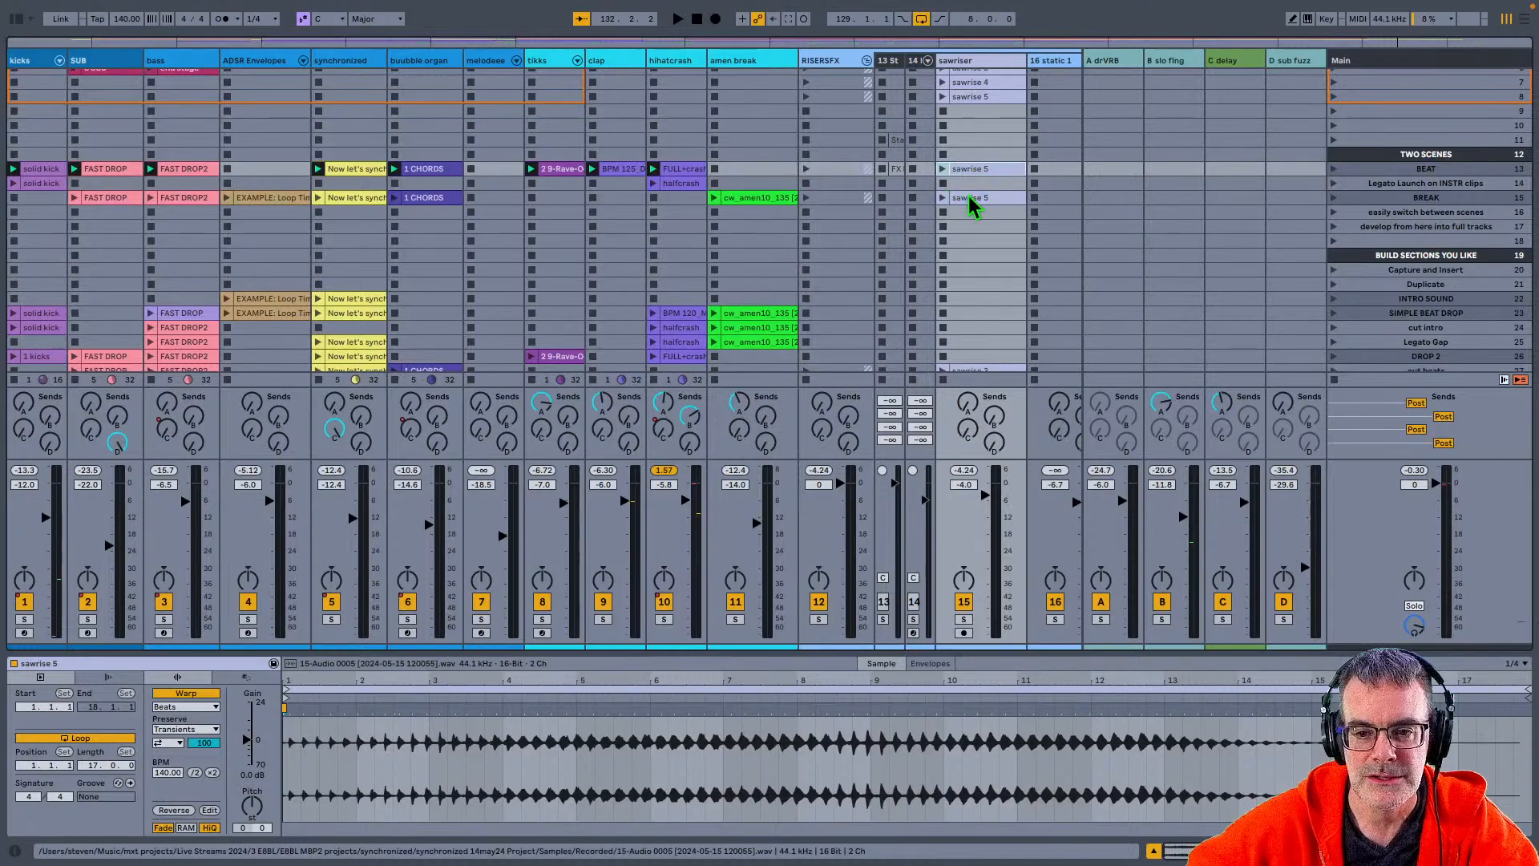
key("Delete")
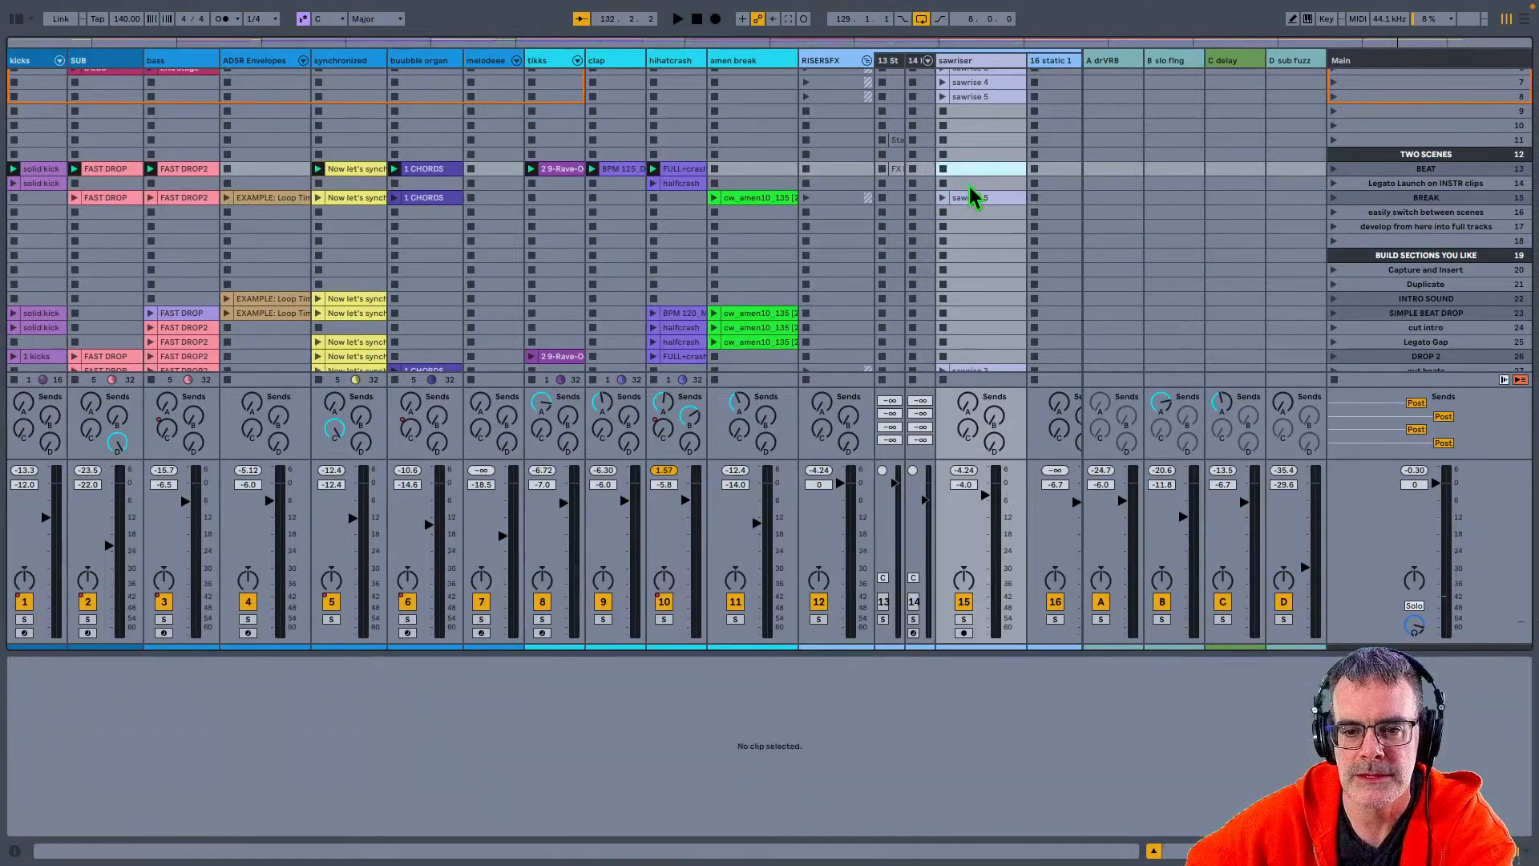
Step: Launch the BREAK scene's sawrise 5 clip over the beat clips and capture the playing clips into a new scene below BREAK
left_click(943, 198)
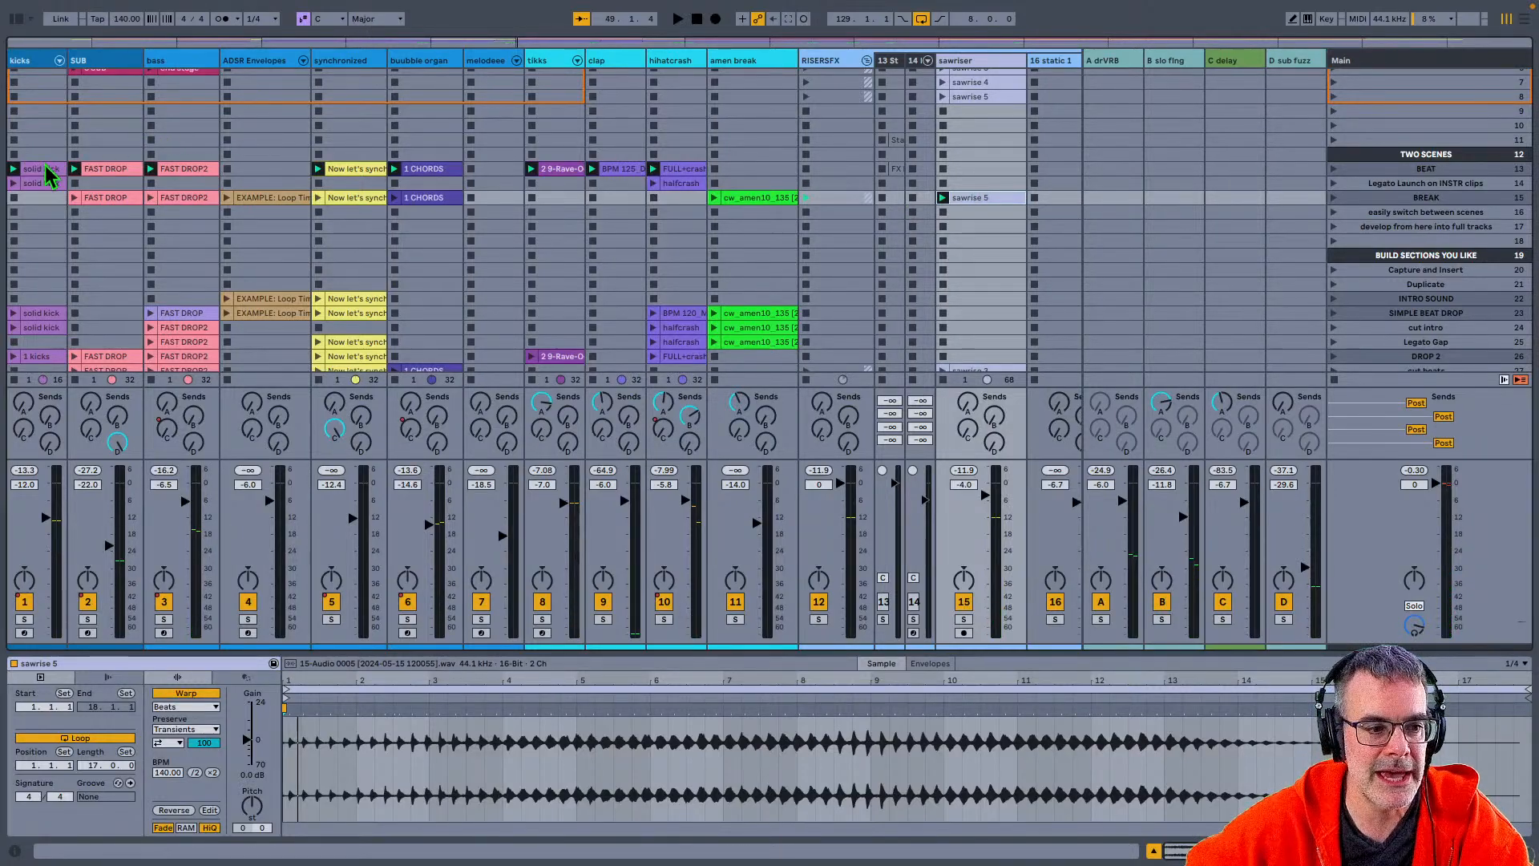
left_click(1396, 201)
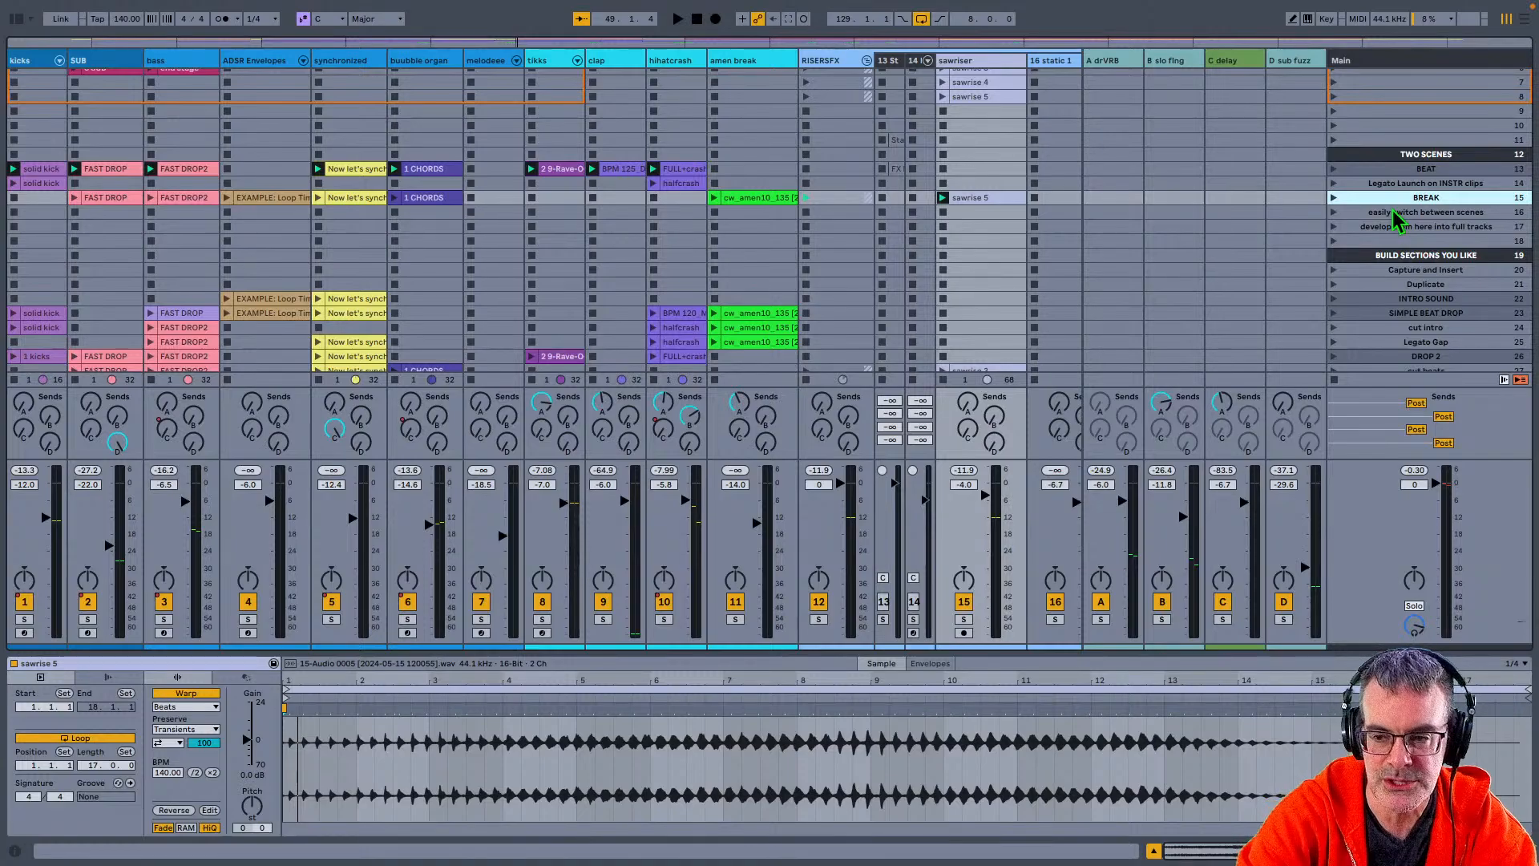
key("ctrl+shift+i")
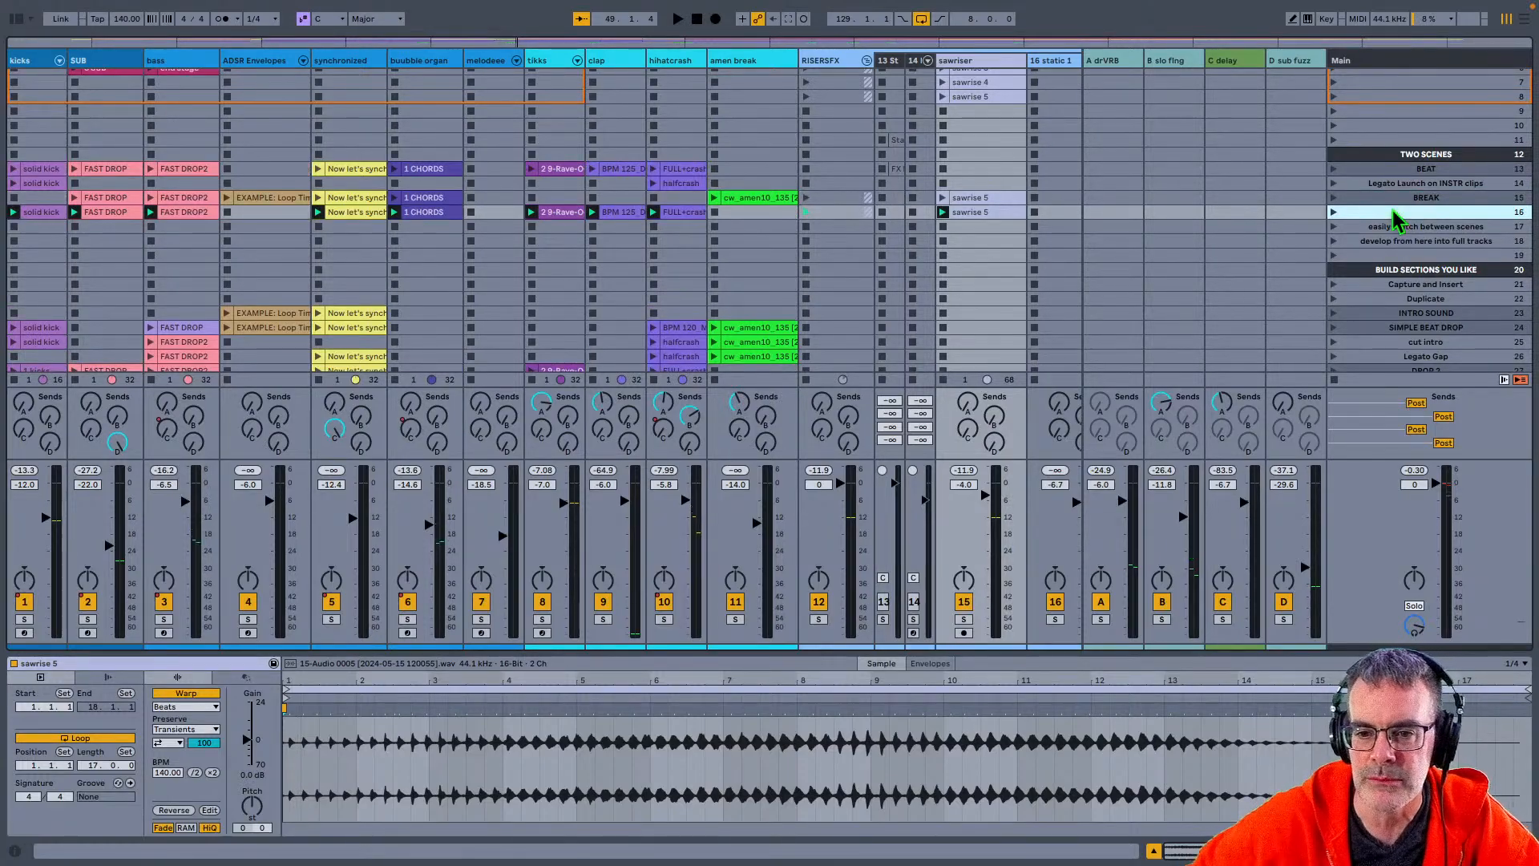
Step: Enable Legato launch for the sawrise 5 clip in the captured scene 16
left_click(32, 213)
left_click(986, 213)
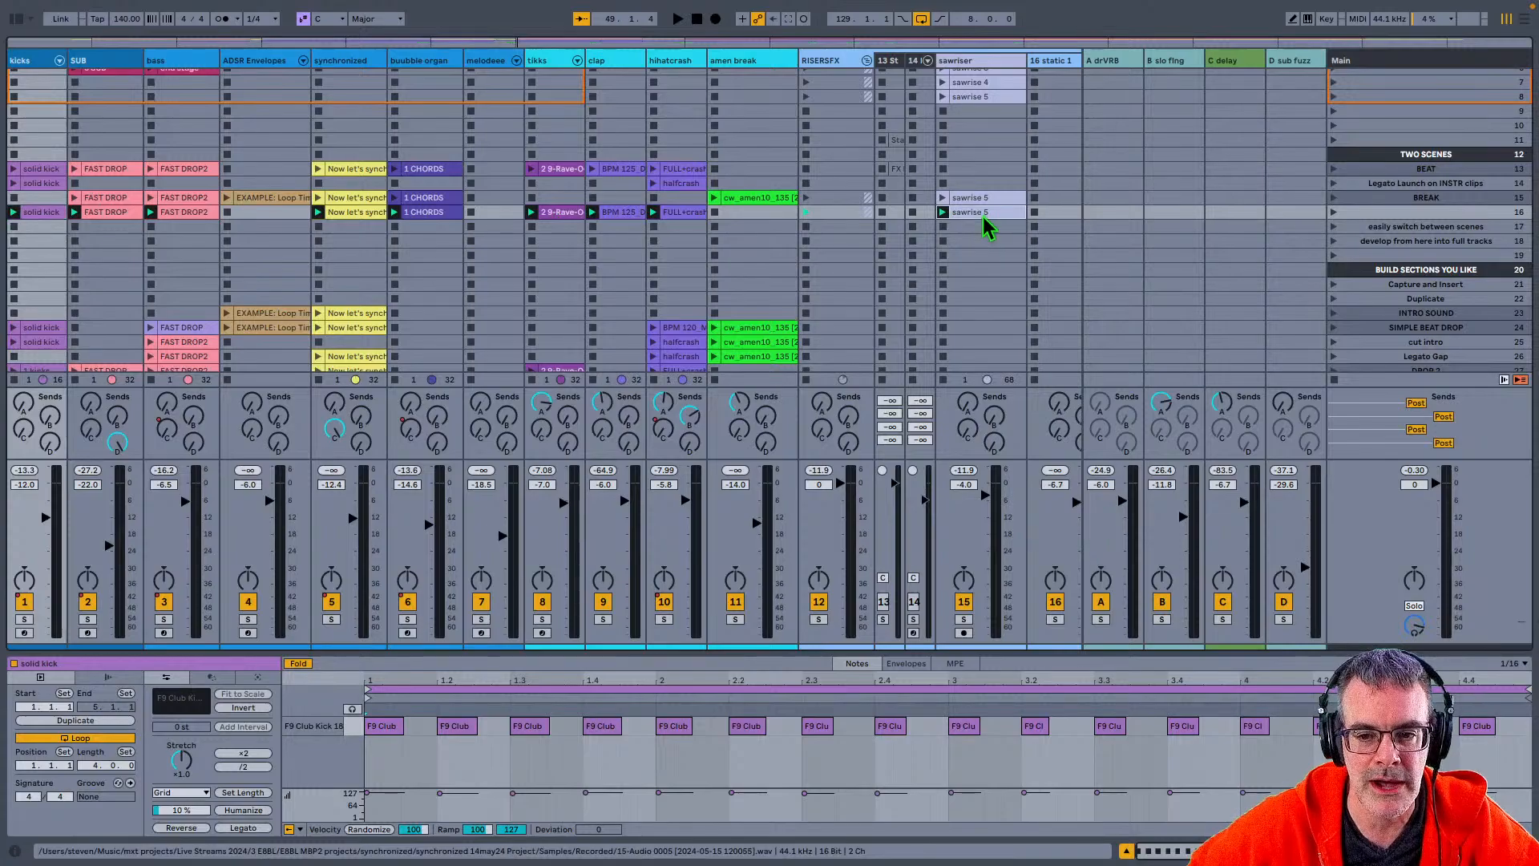
left_click(108, 678)
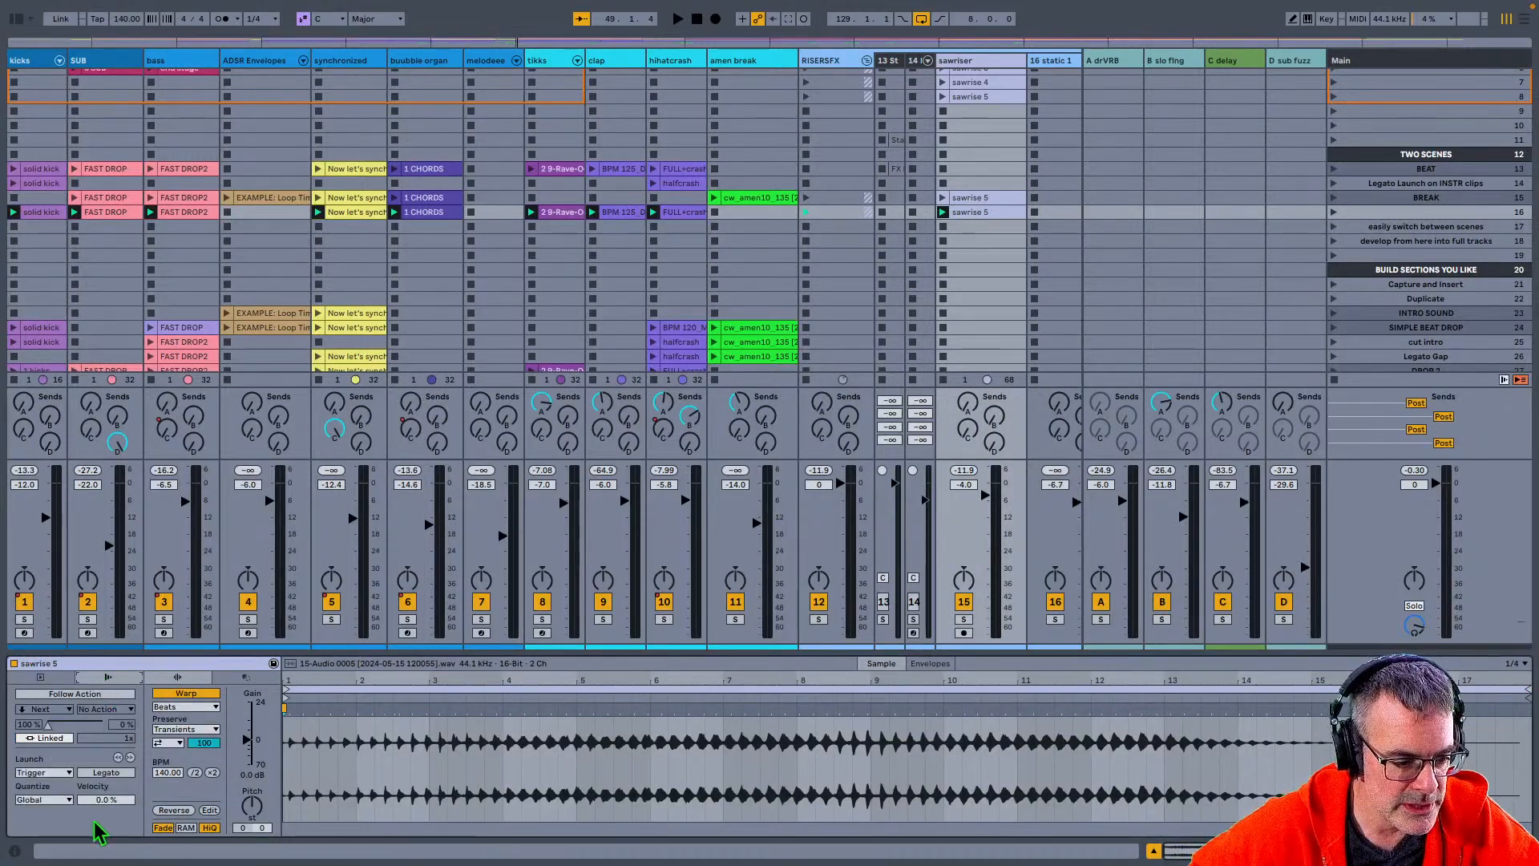
left_click(107, 772)
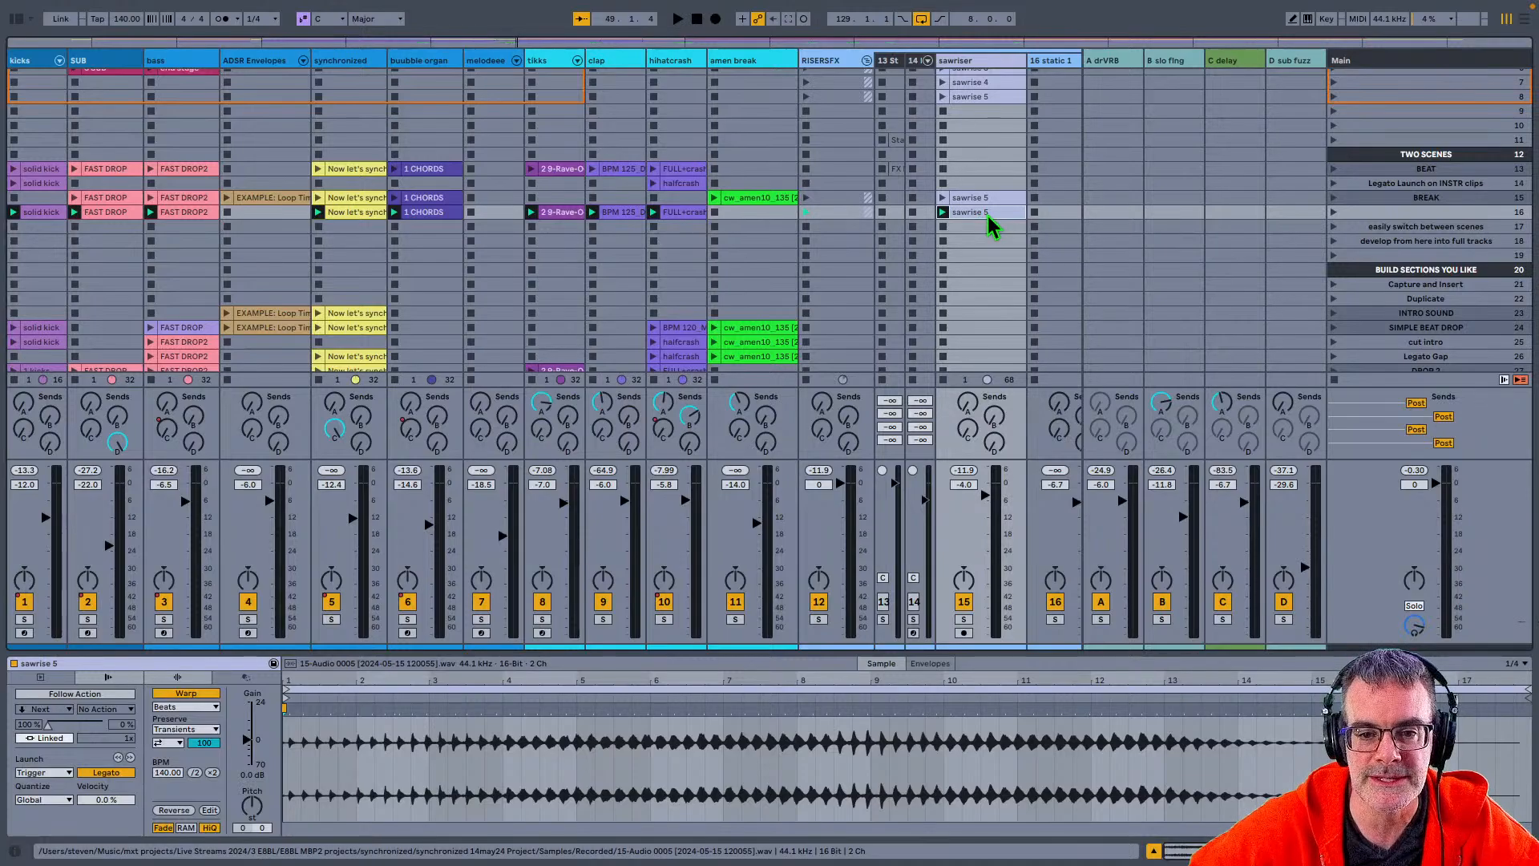
Step: Play the BREAK scene and switch to scene 16 to hear the riser's legato transition, checking the sawriser track in solo
left_click(1354, 198)
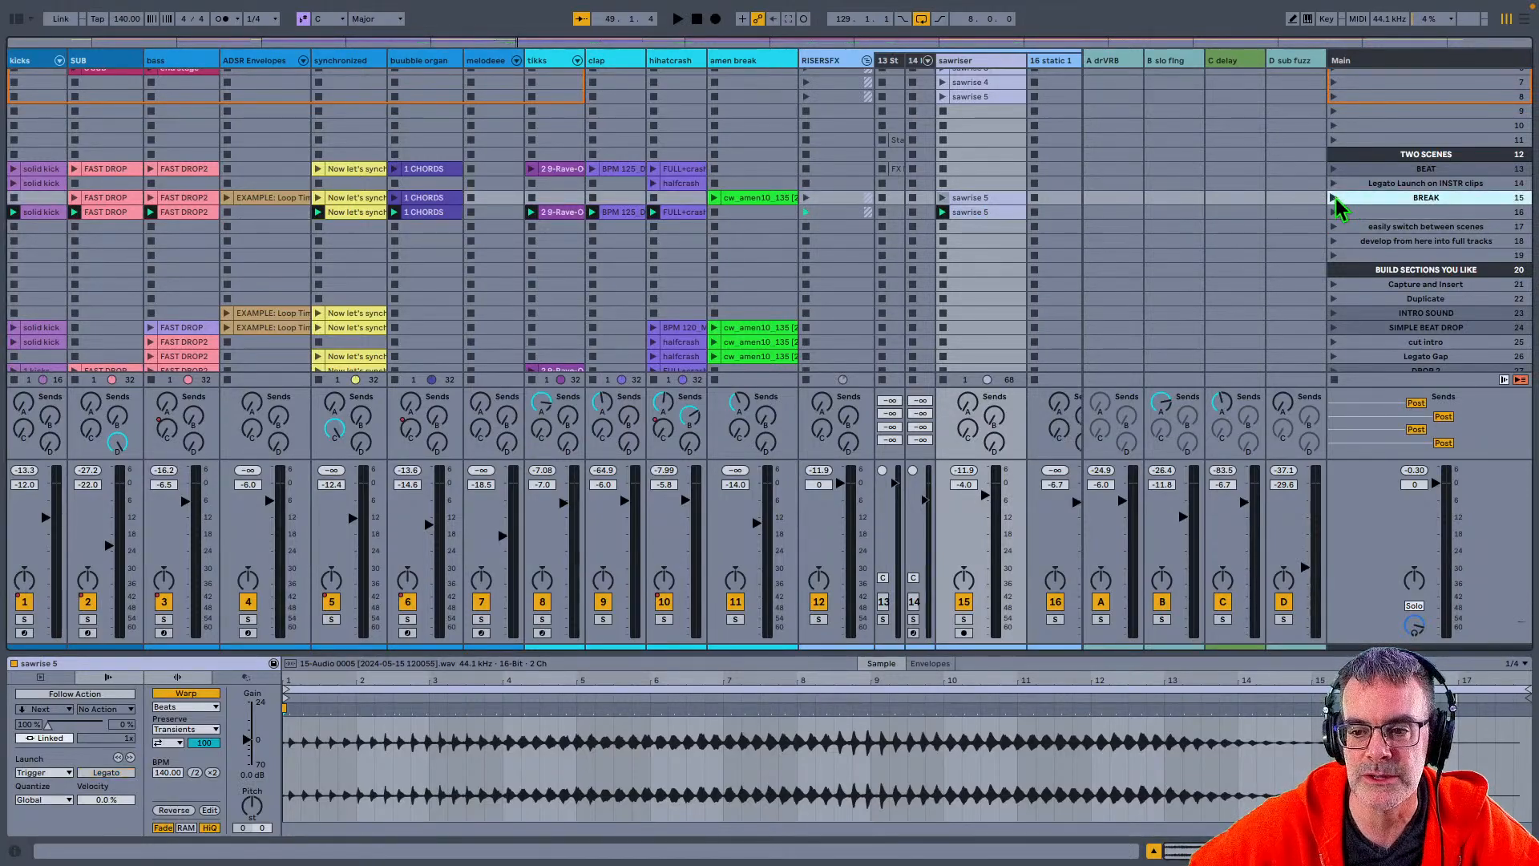
left_click(990, 214)
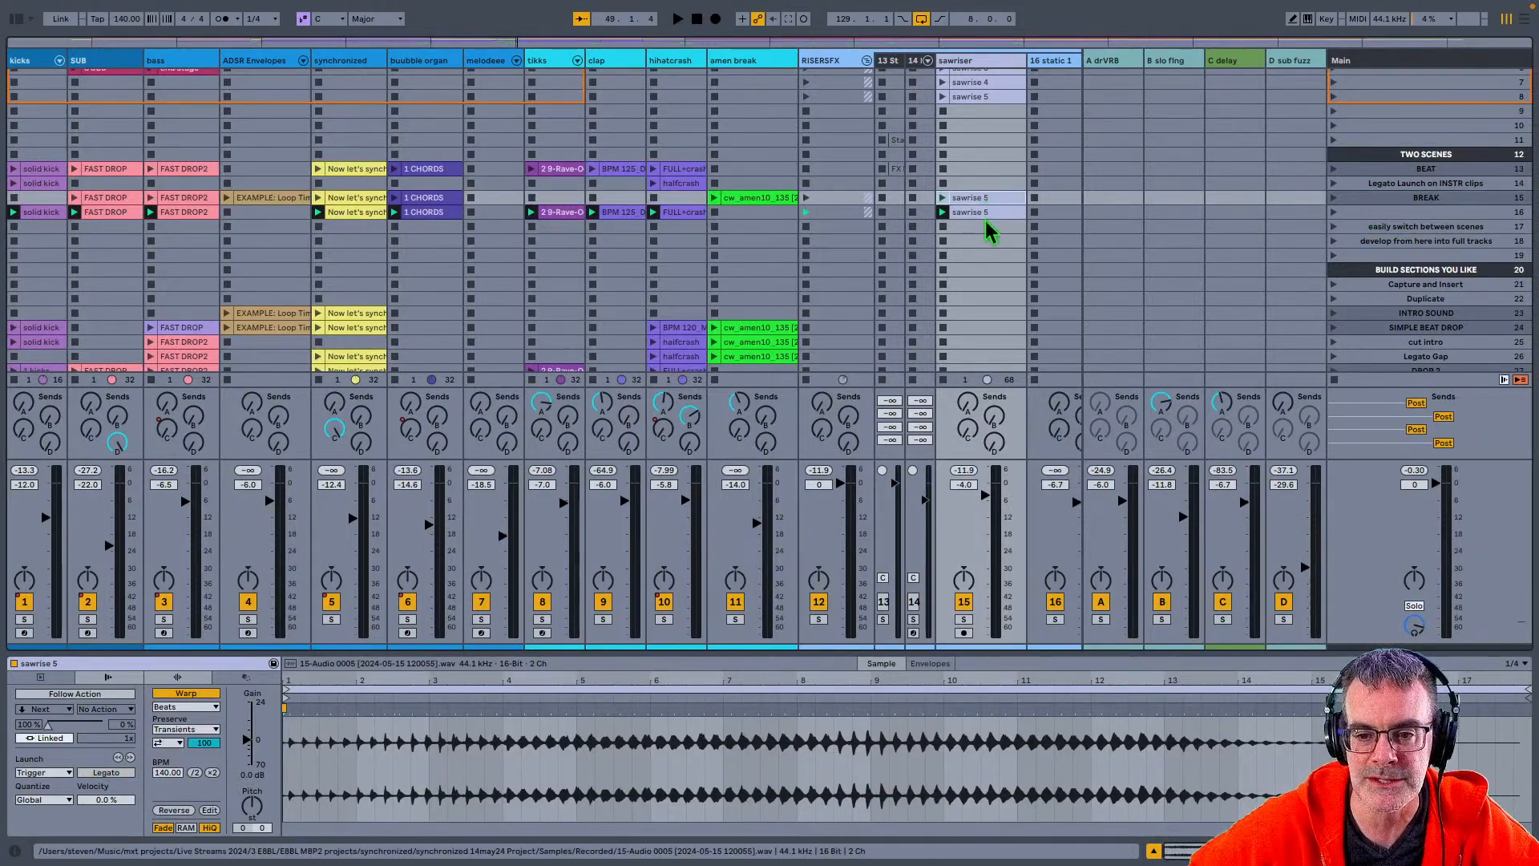
left_click(1335, 198)
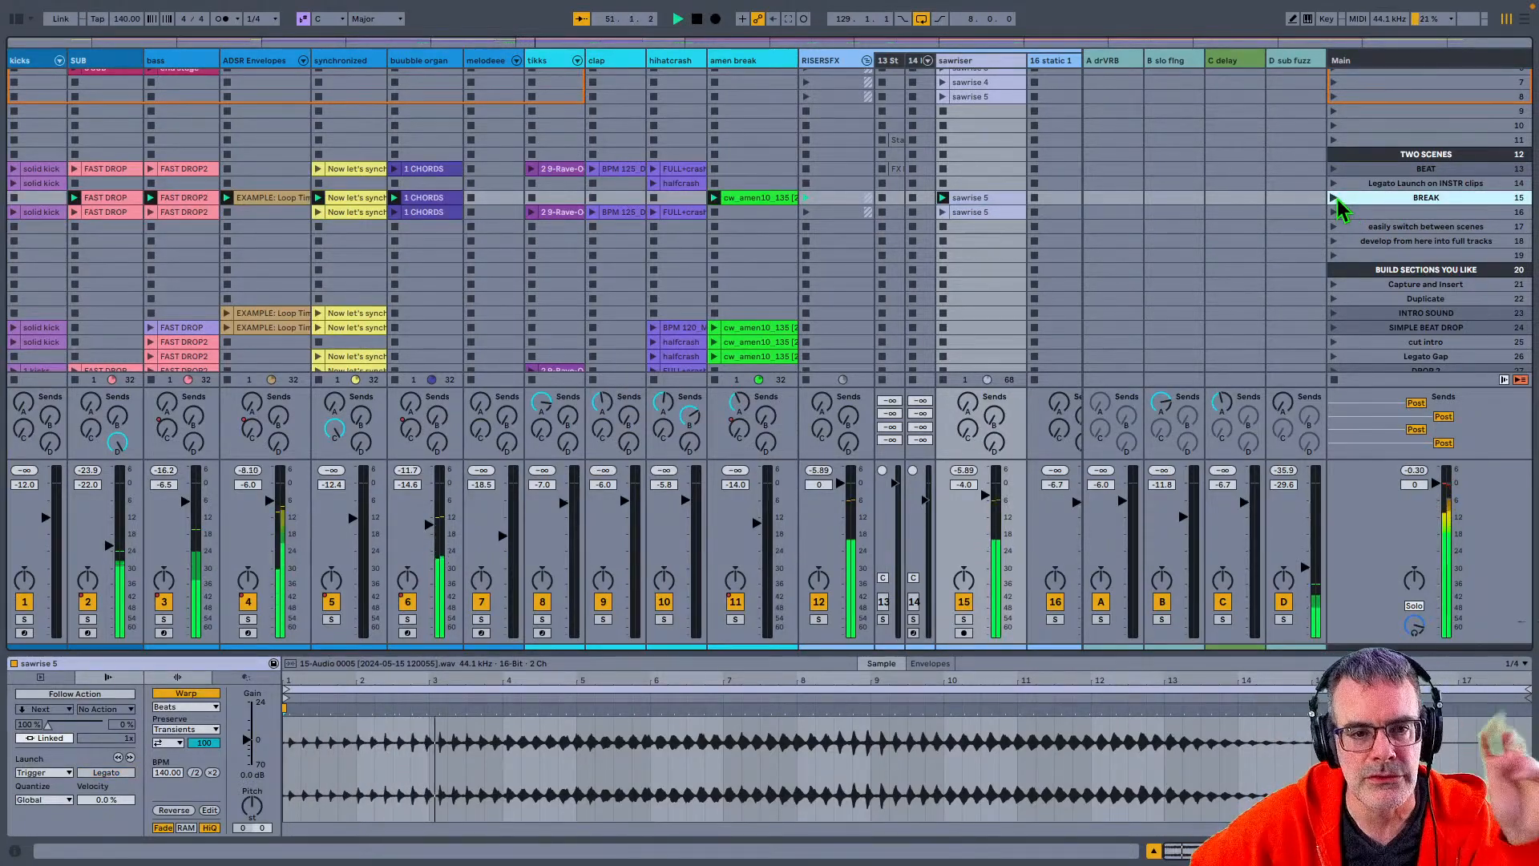
left_click(984, 199)
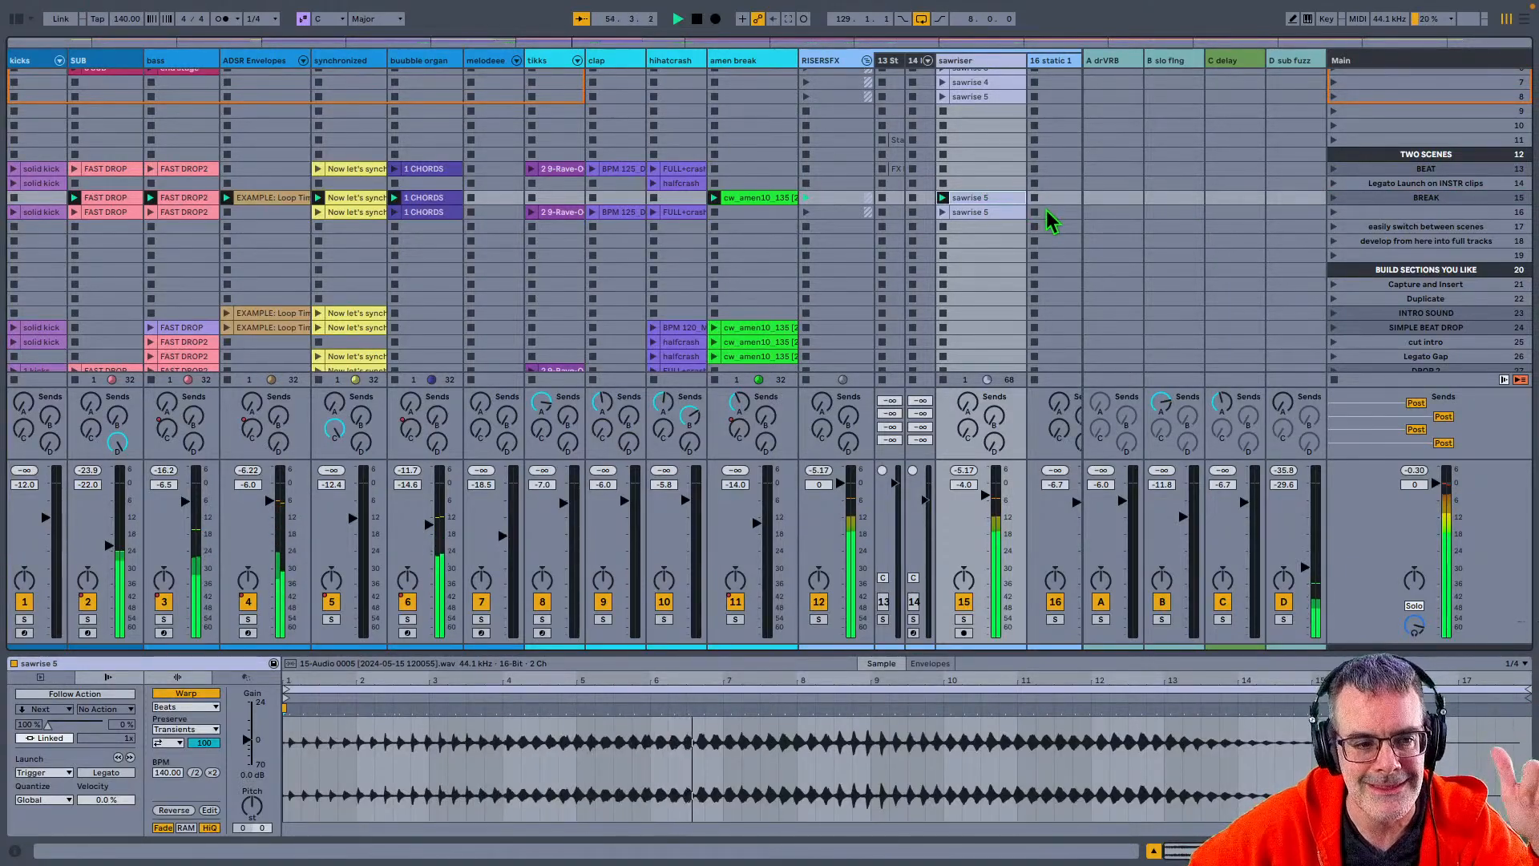
left_click(1375, 213)
left_click(1334, 212)
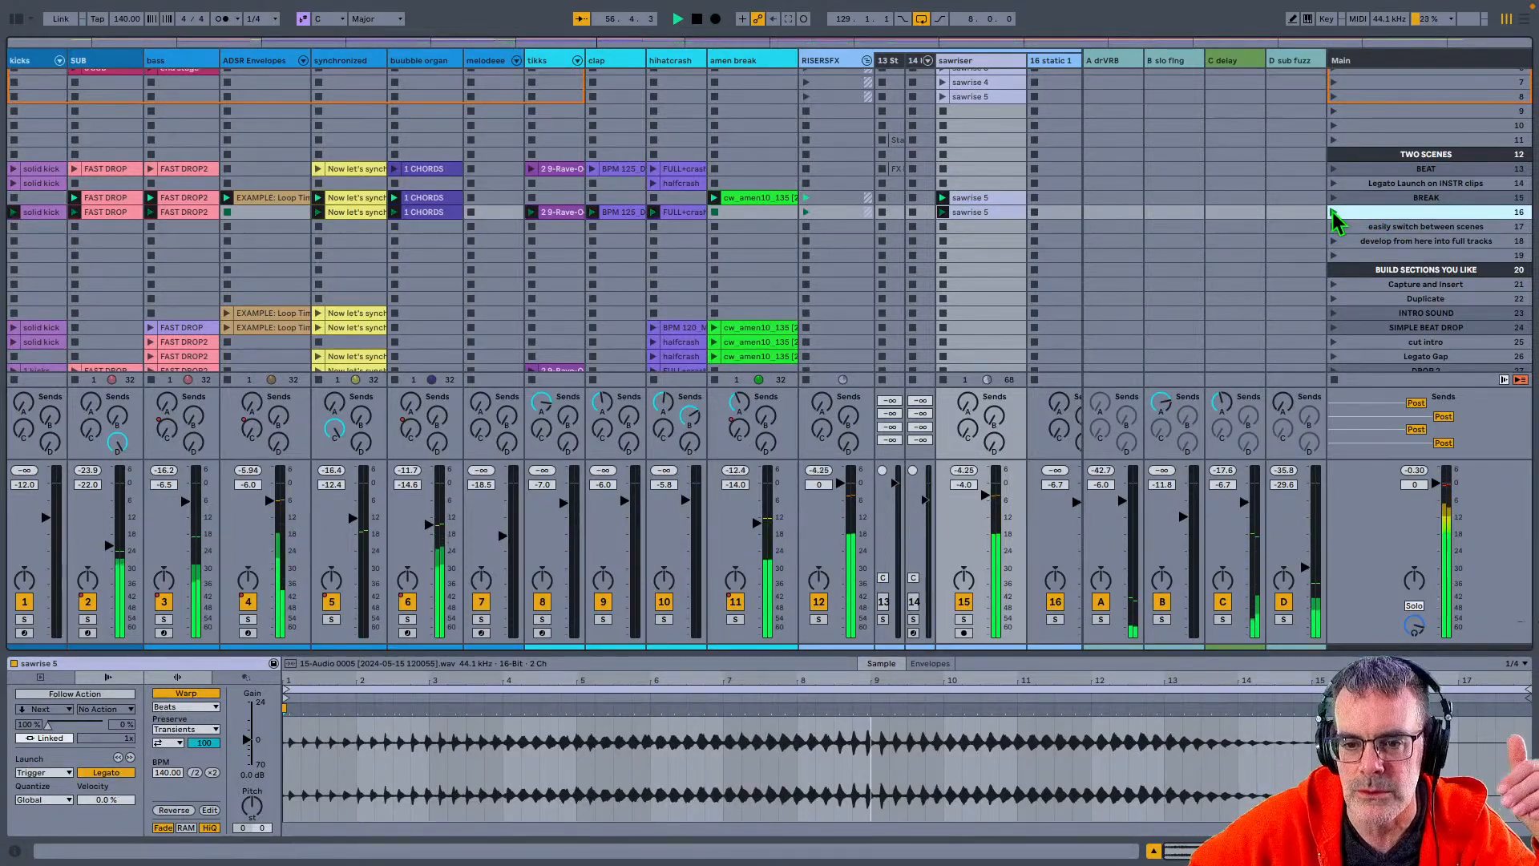
left_click(961, 618)
left_click(961, 618)
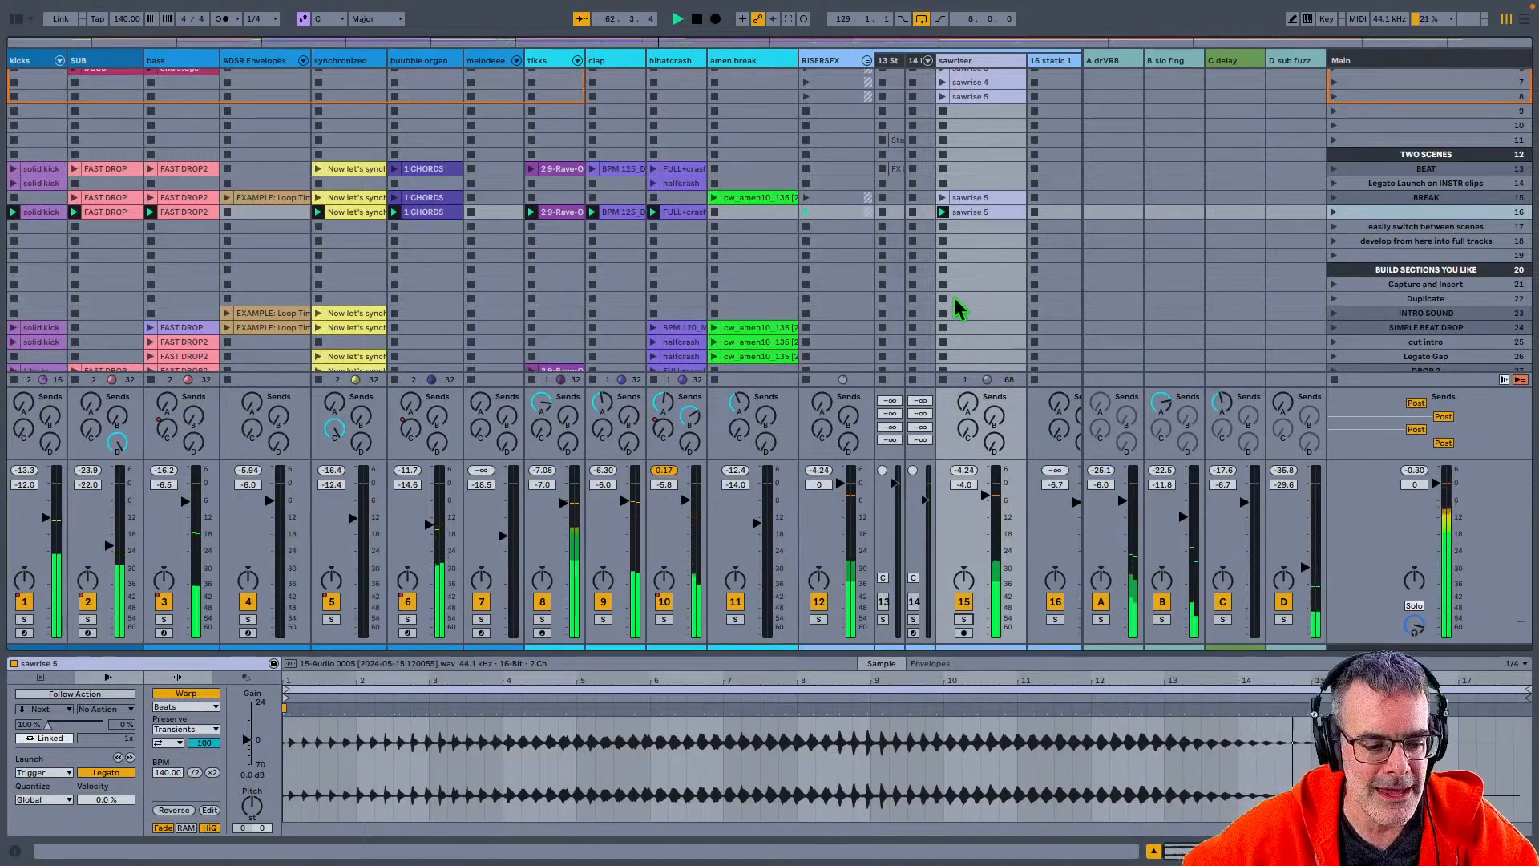
Step: Turn off looping for the sawrise 5 clip in scene 16 and stop playback
left_click(66, 678)
left_click(72, 737)
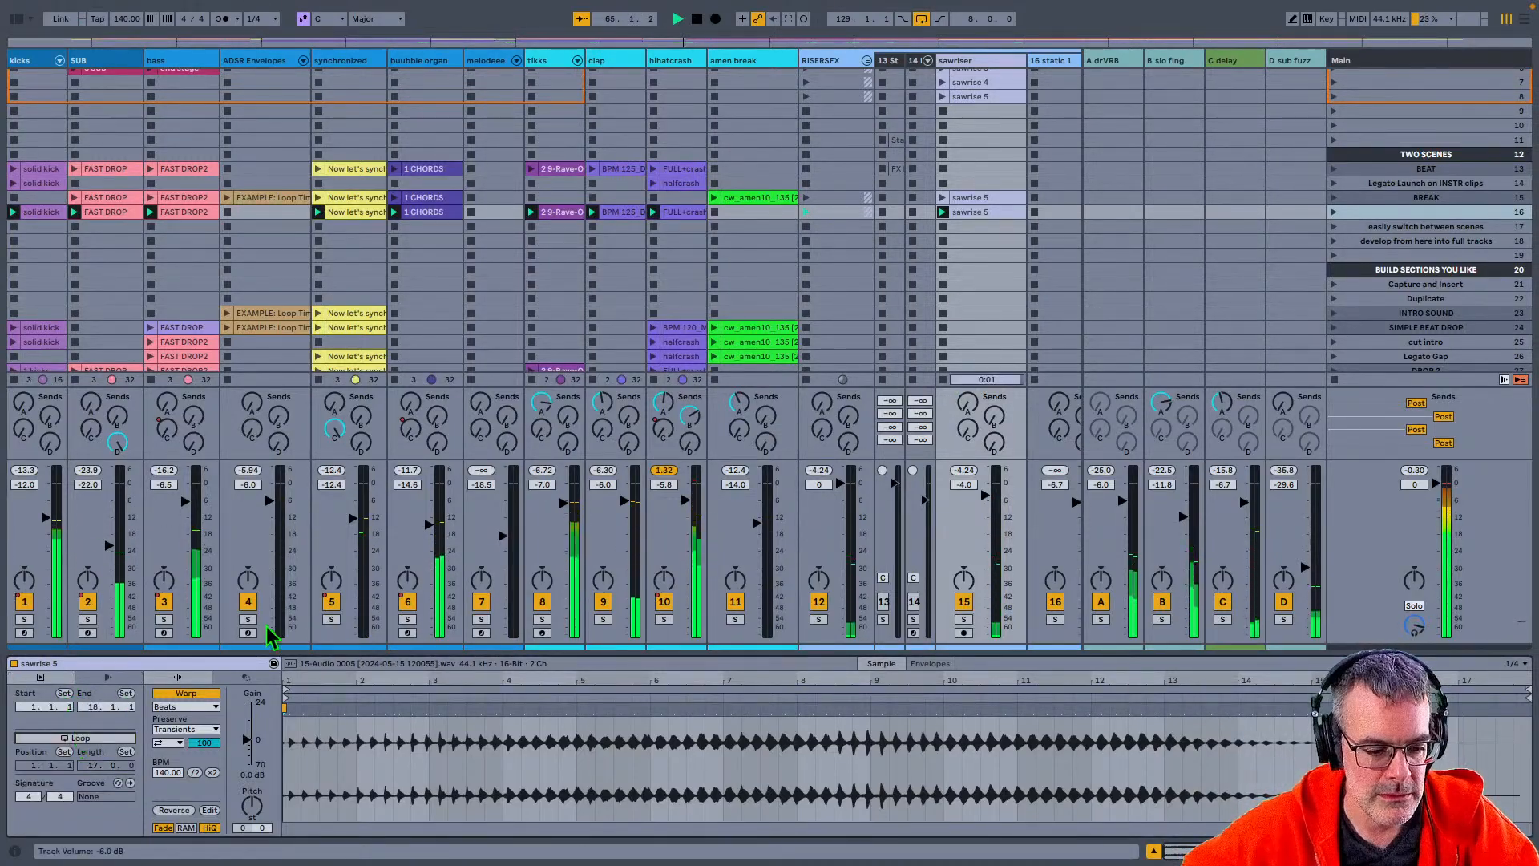
left_click(944, 226)
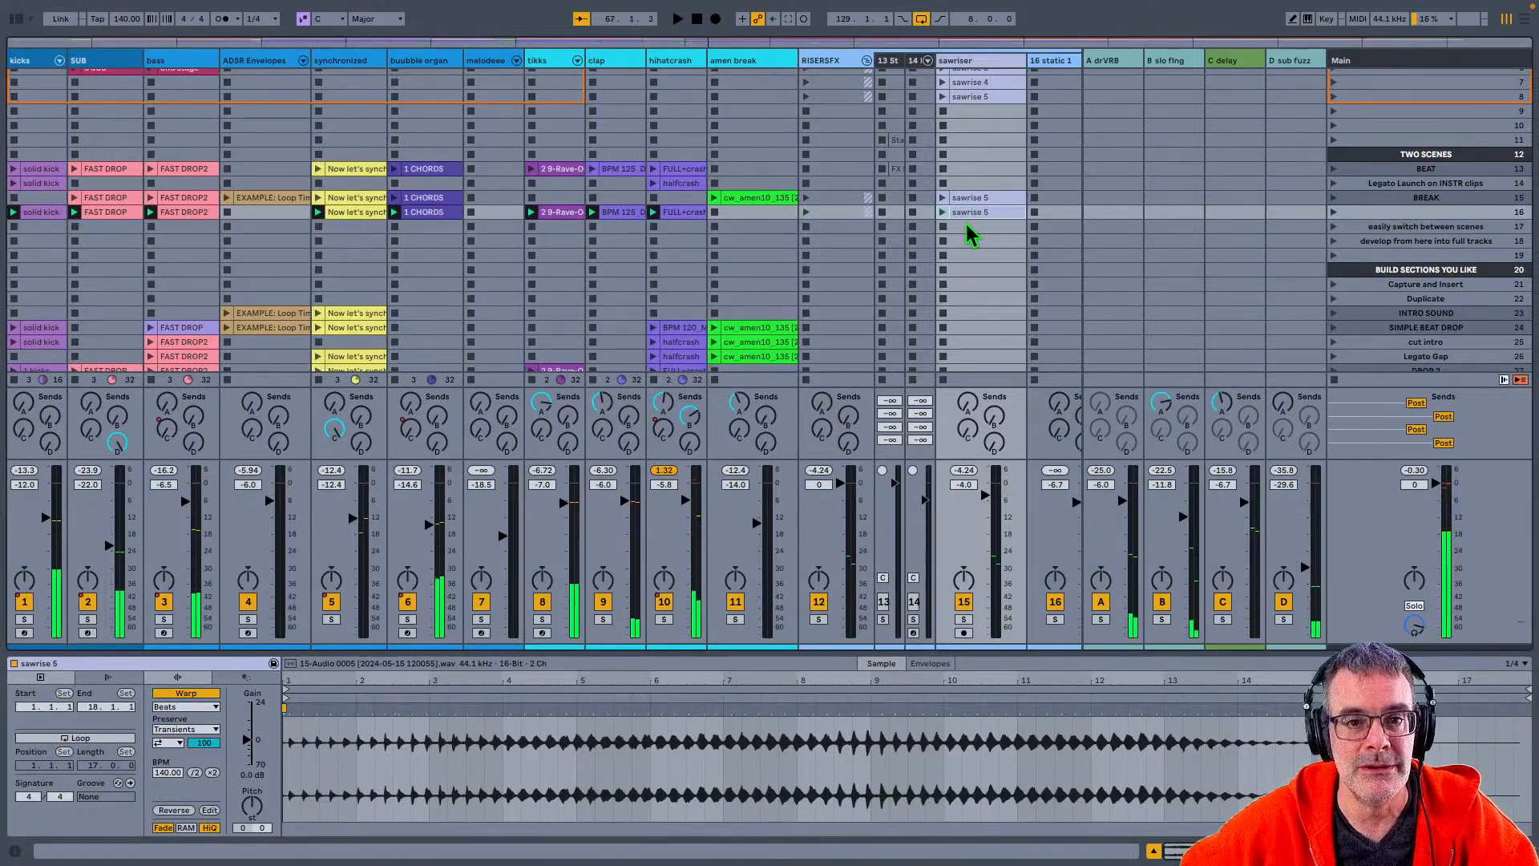
Step: Compare the loop and launch settings of the sawrise 5 clips in BREAK and scene 16, and read the Legato help description
left_click(975, 199)
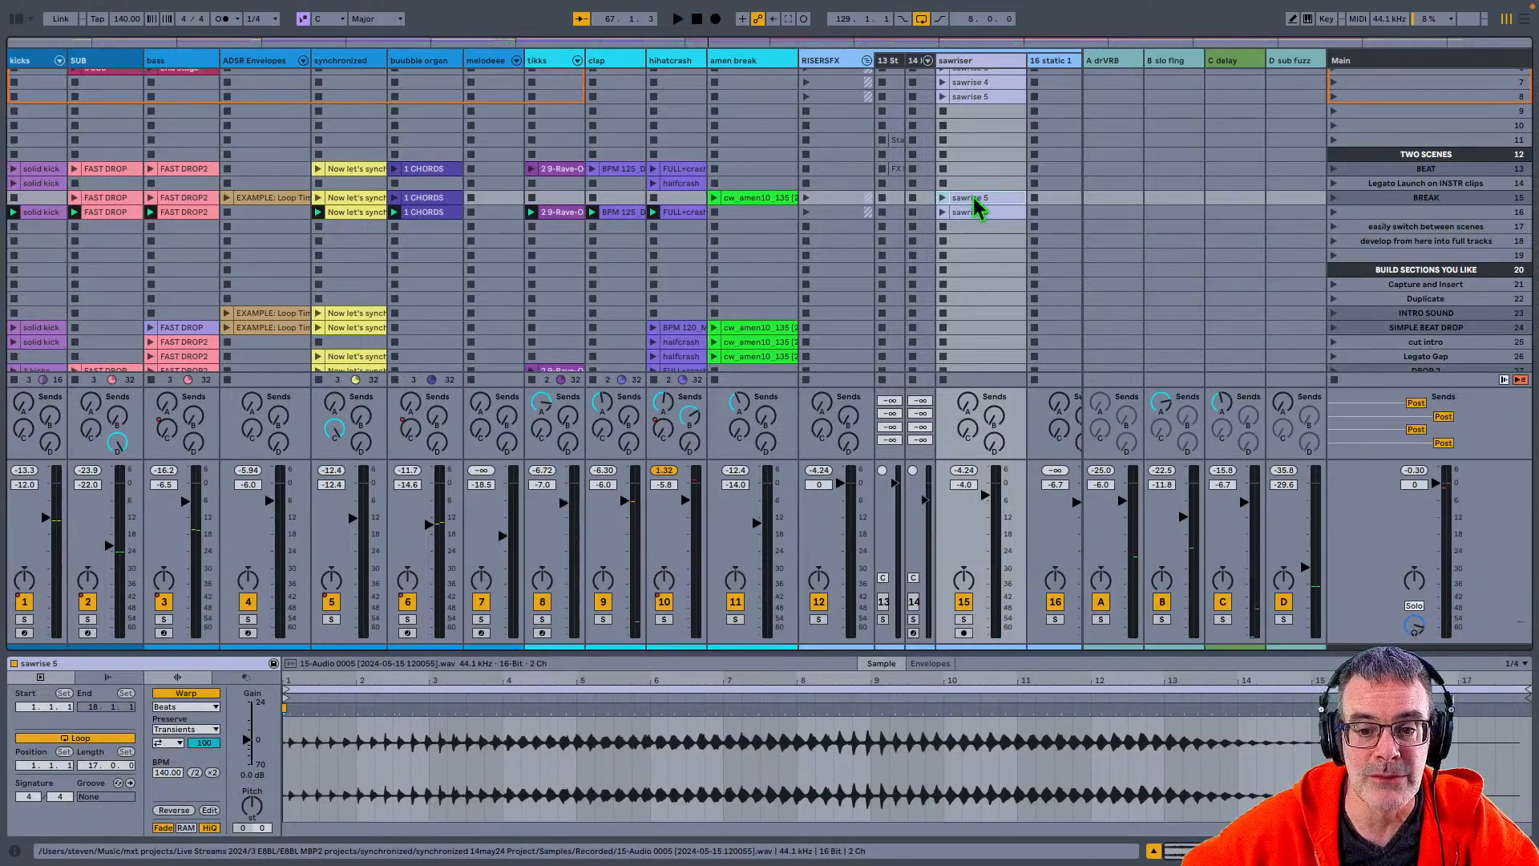
left_click(977, 213)
left_click(975, 201)
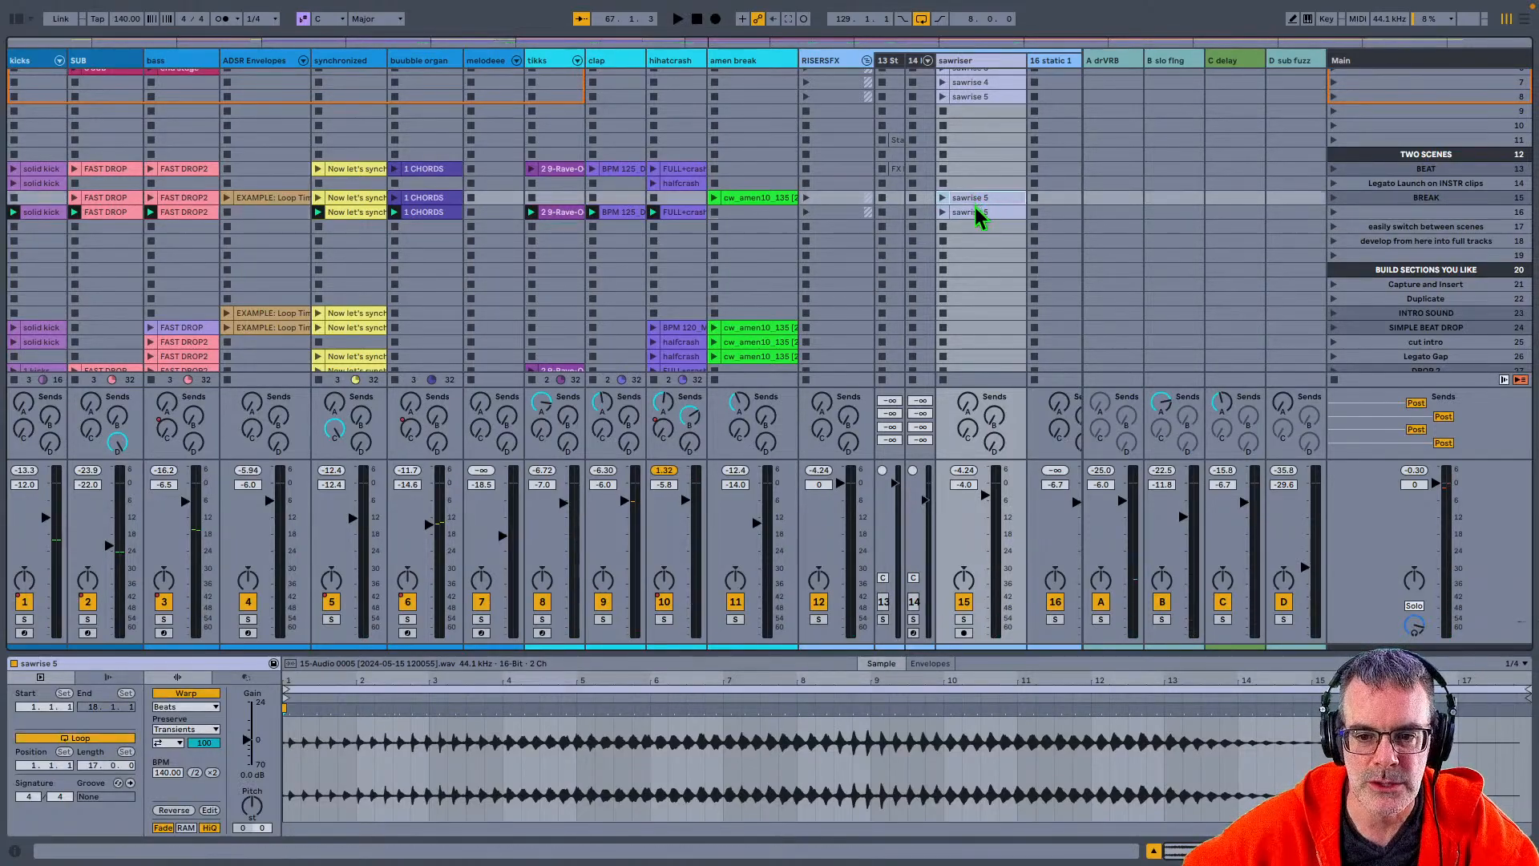
left_click(978, 212)
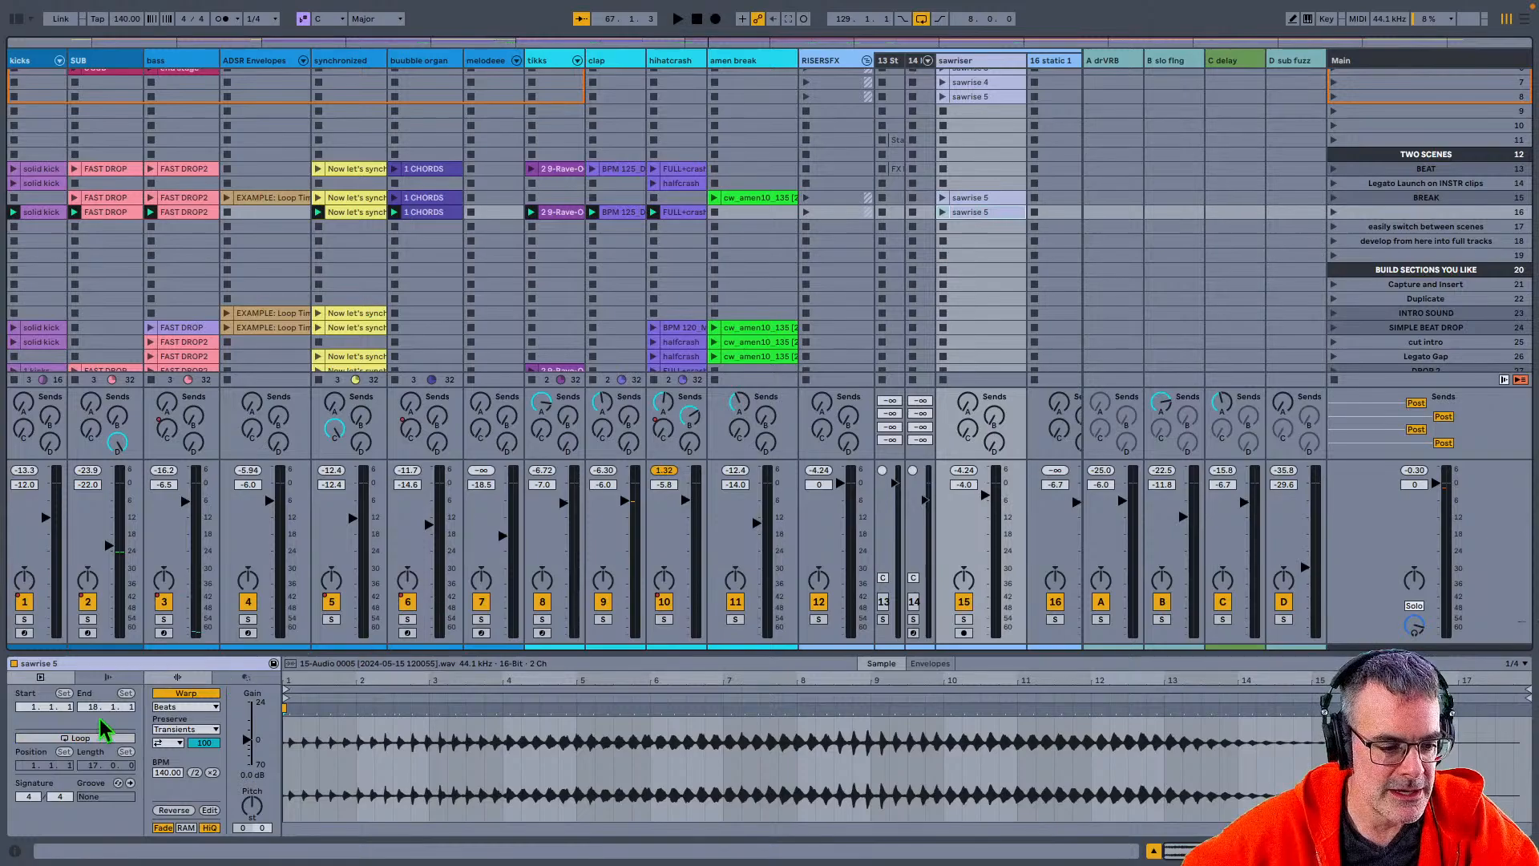
left_click(94, 680)
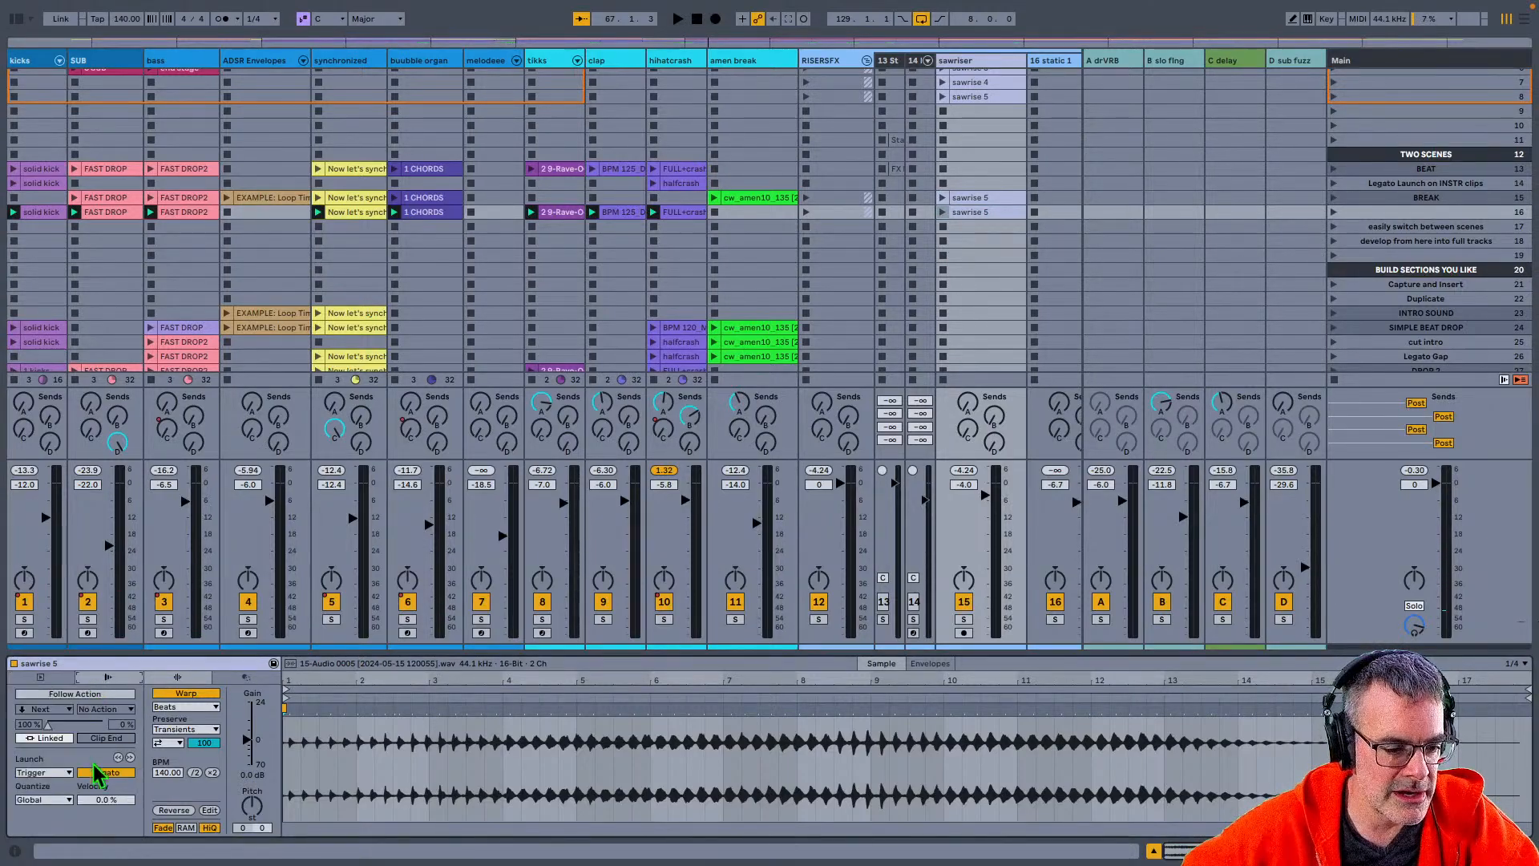
left_click(98, 771)
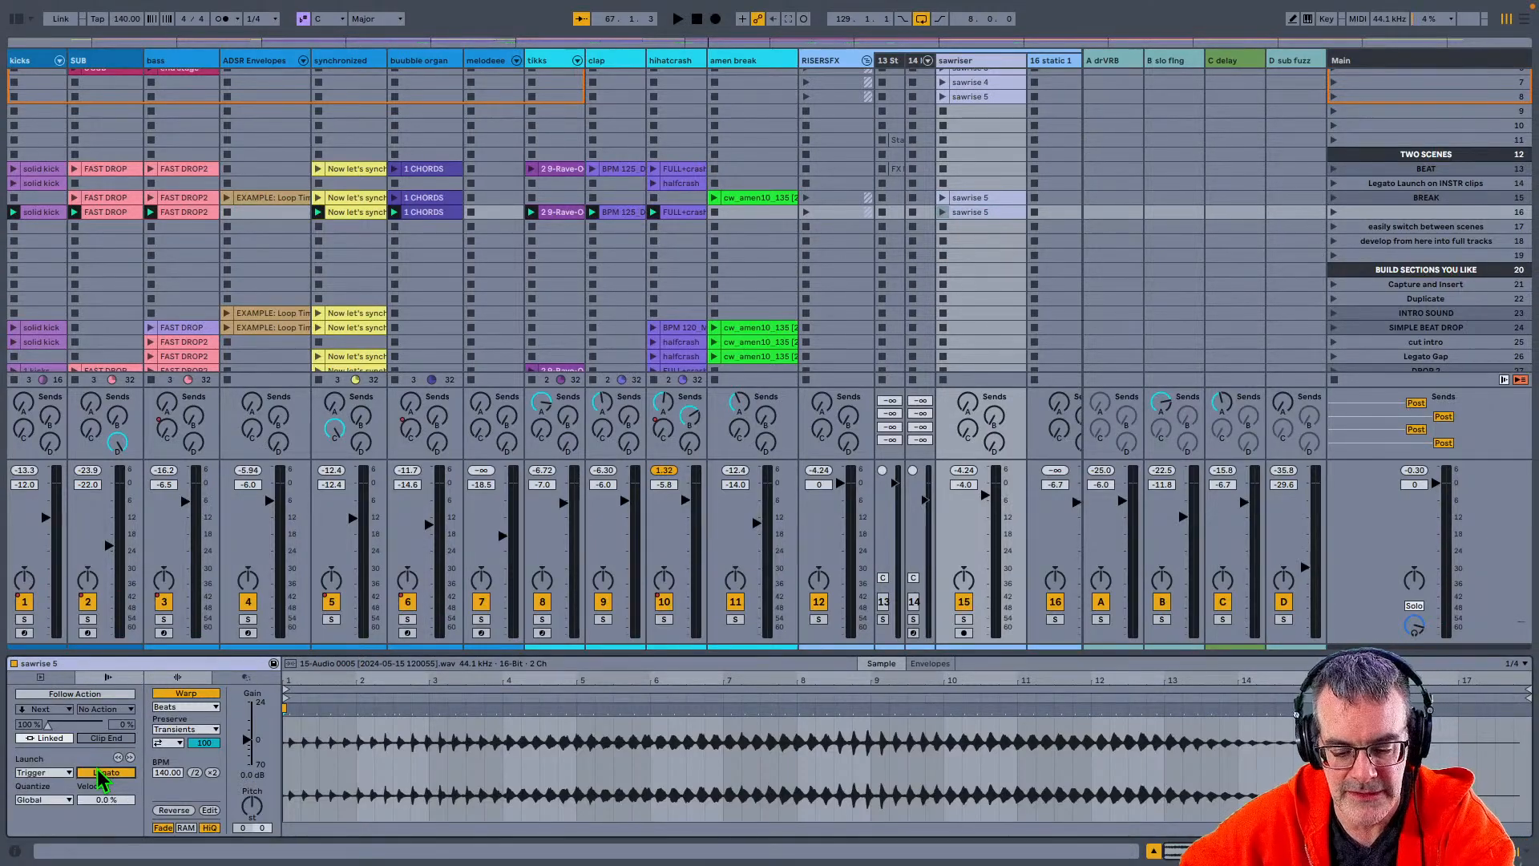
key("shift+slash")
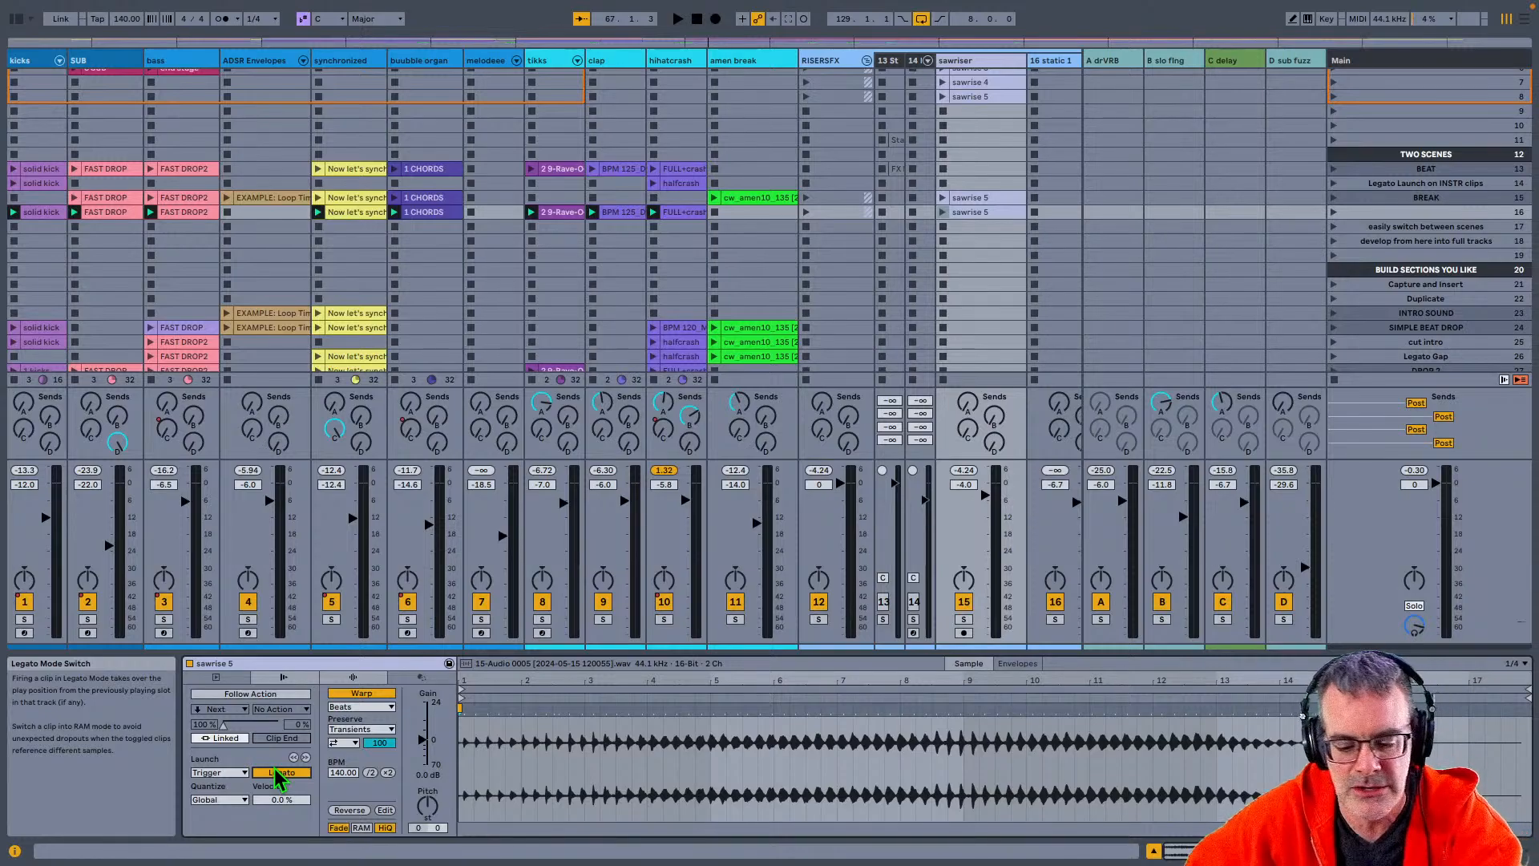
key("shift+slash")
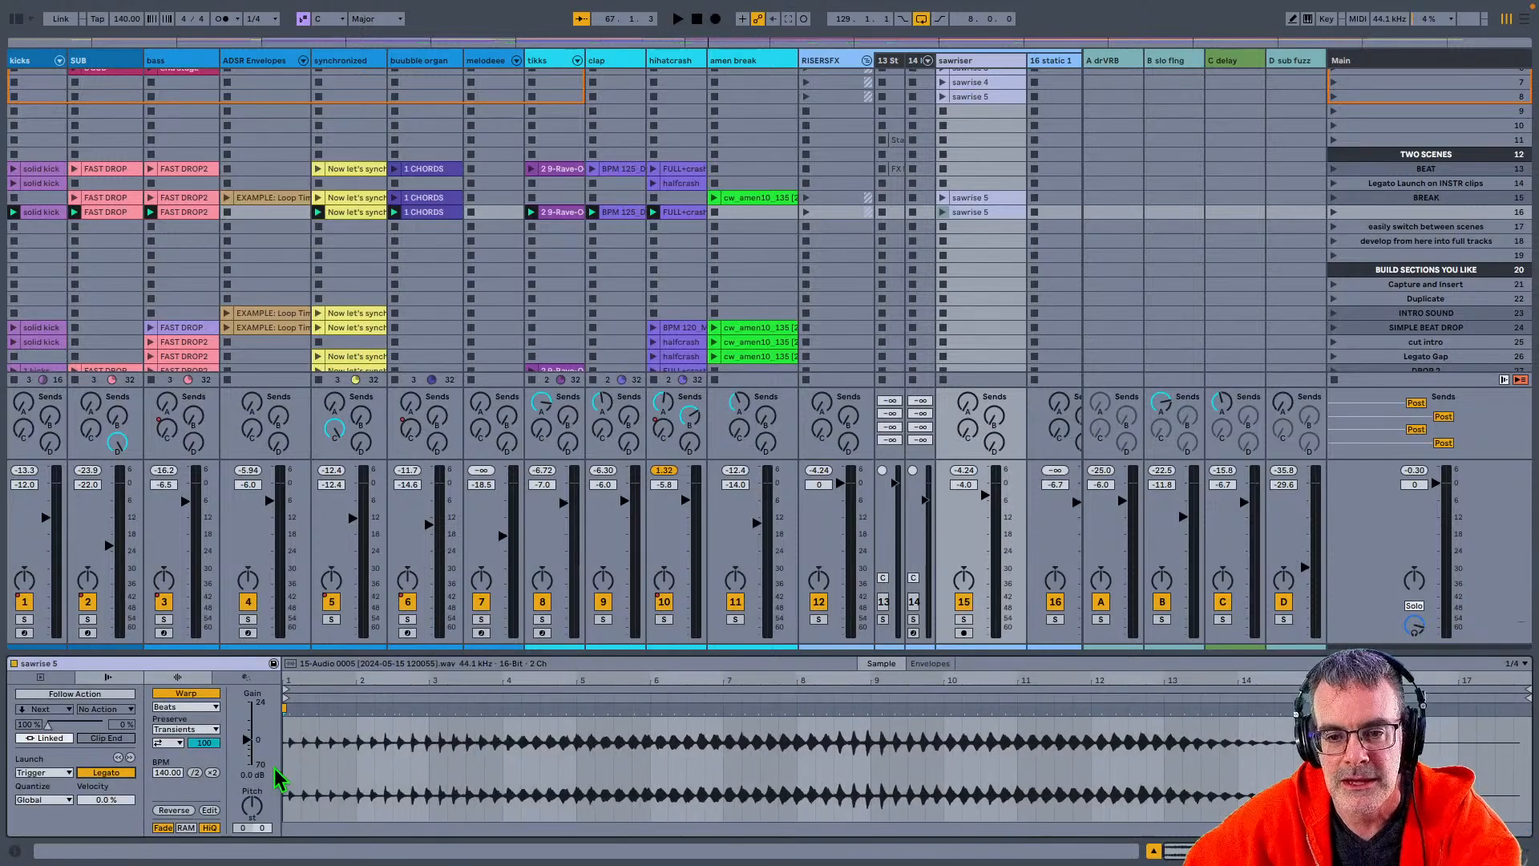
Step: Enable Legato for the BREAK scene's sawrise 5 clip and test it by switching playback from scene 16 to BREAK
left_click(984, 214)
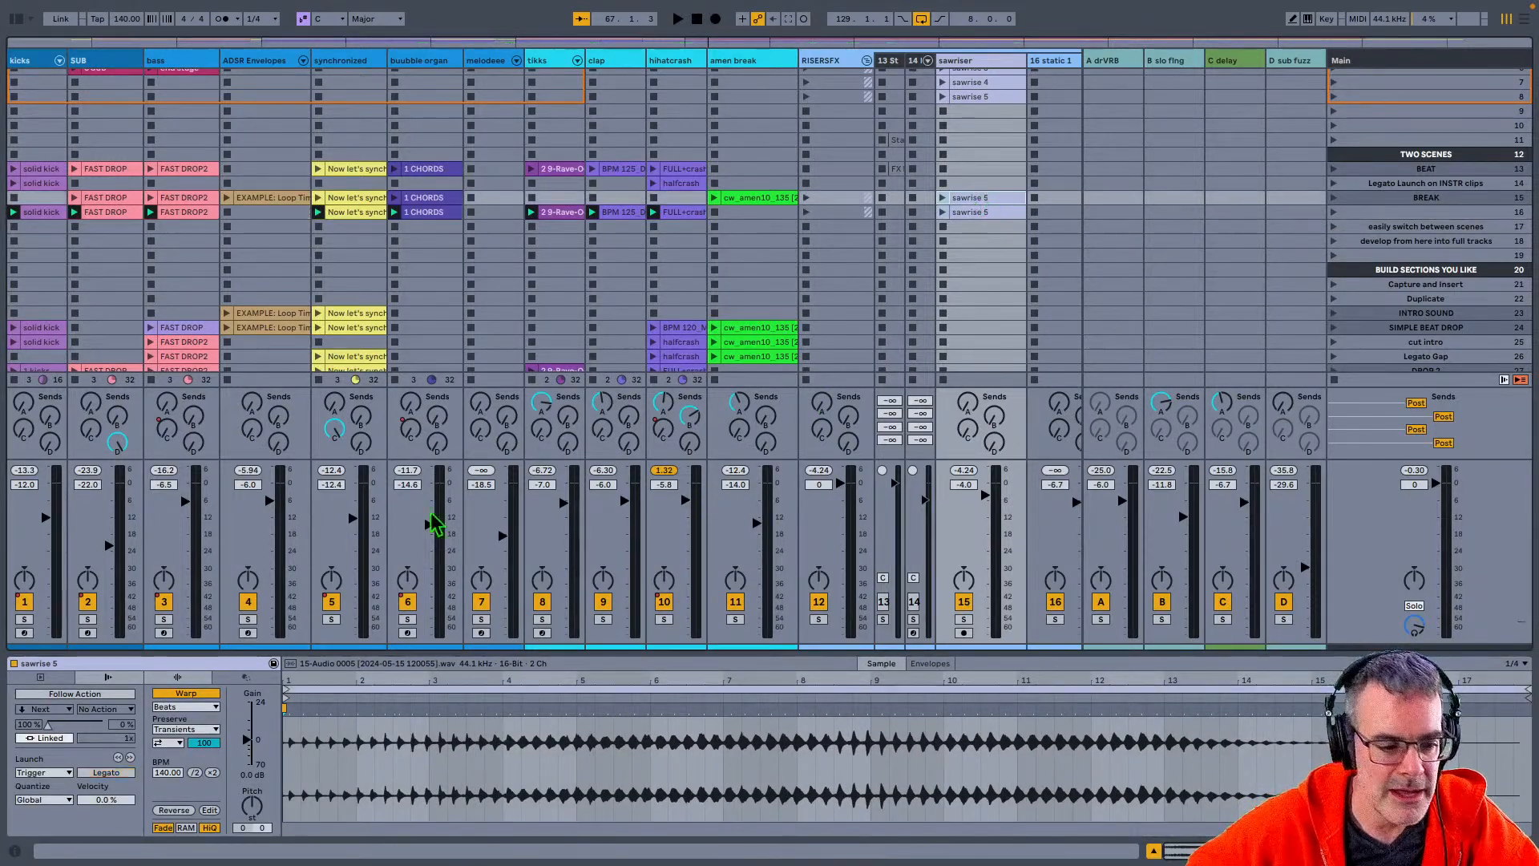
left_click(114, 773)
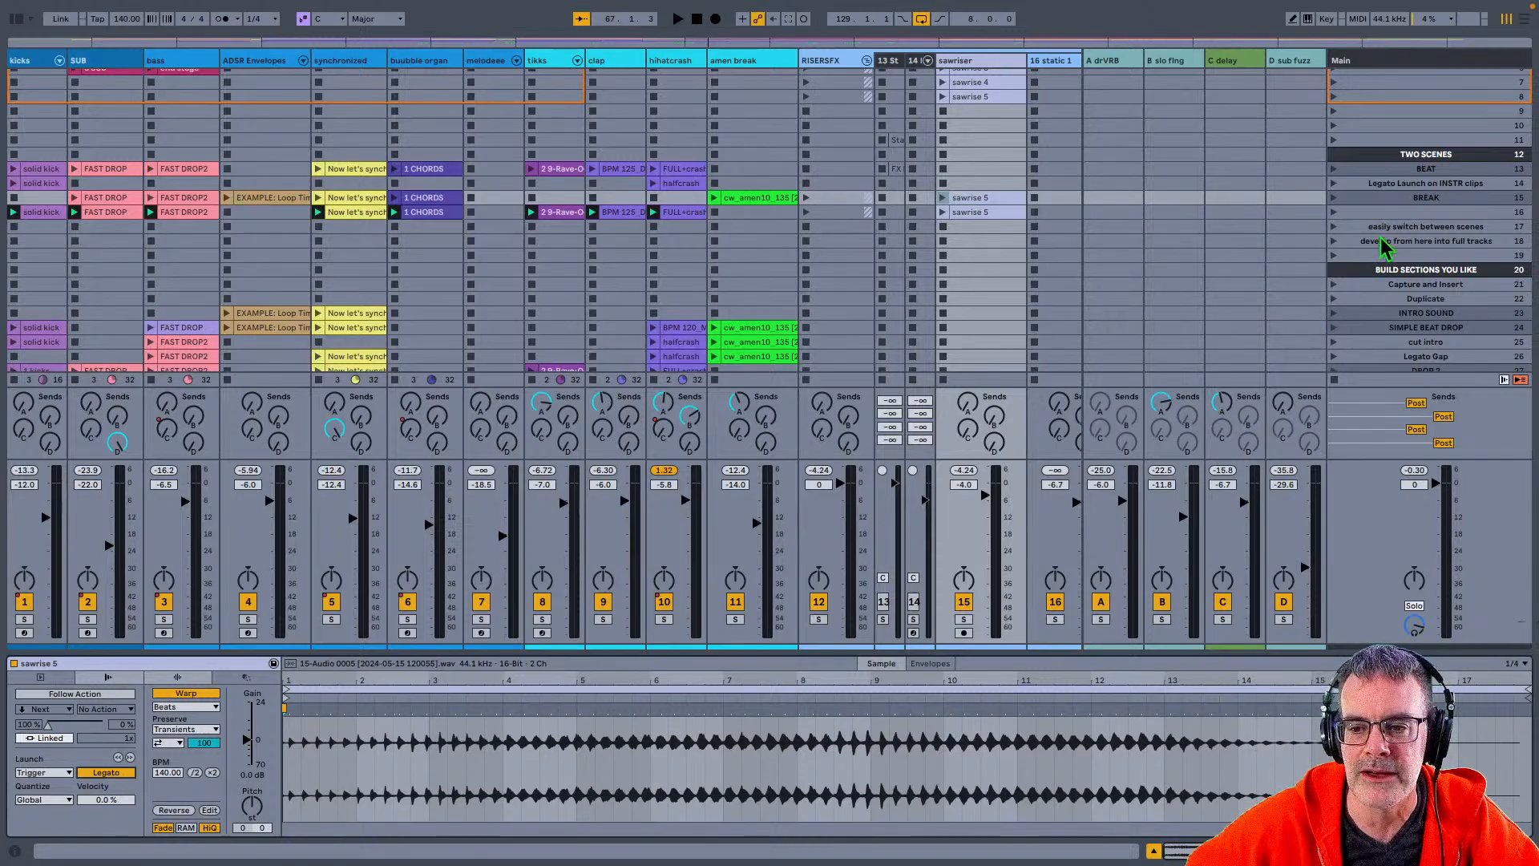
left_click(1370, 214)
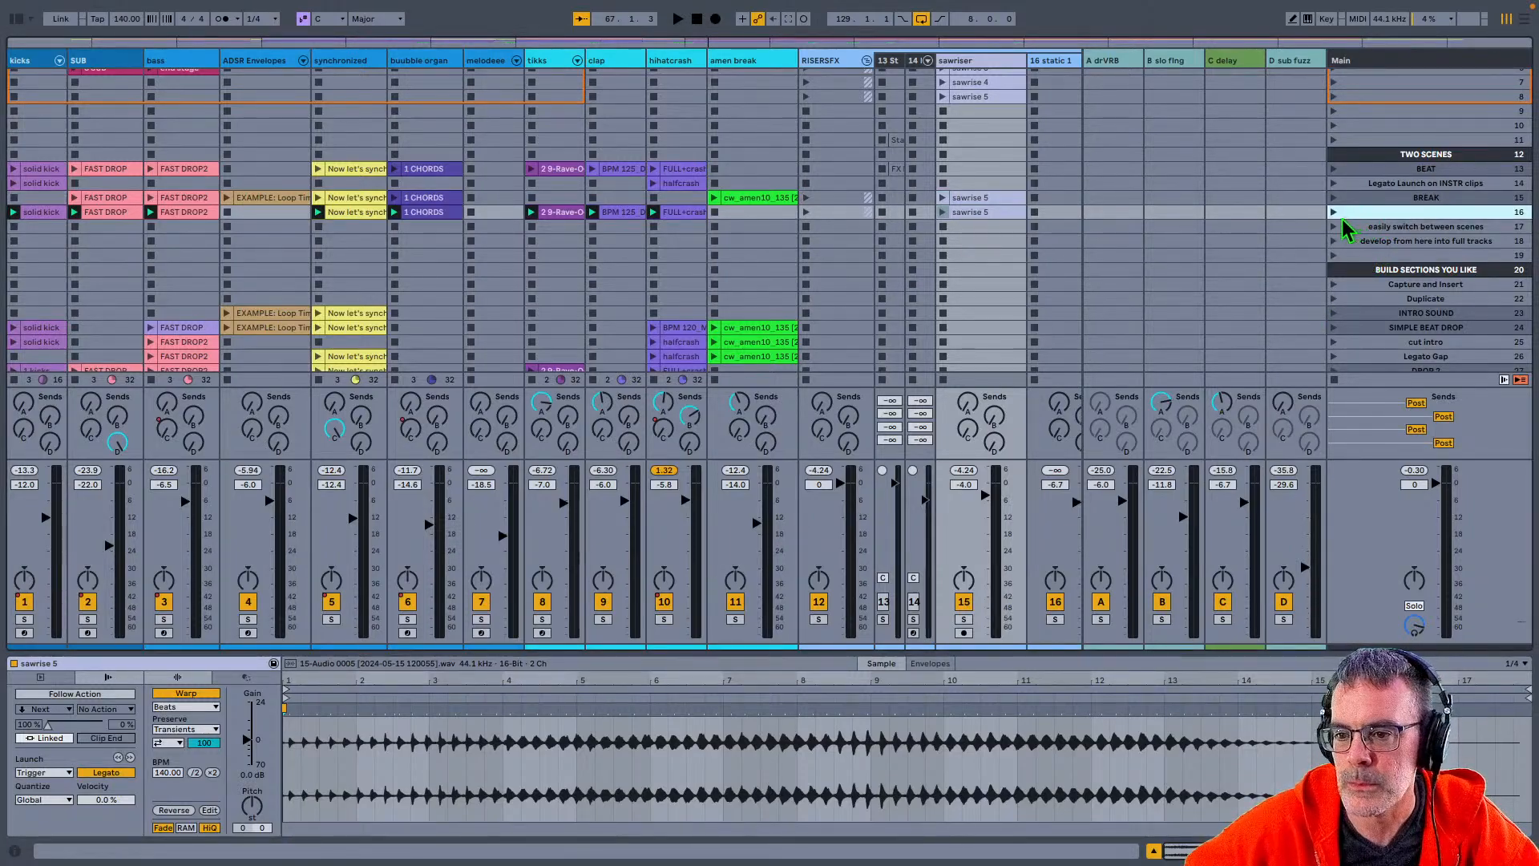
left_click(1334, 213)
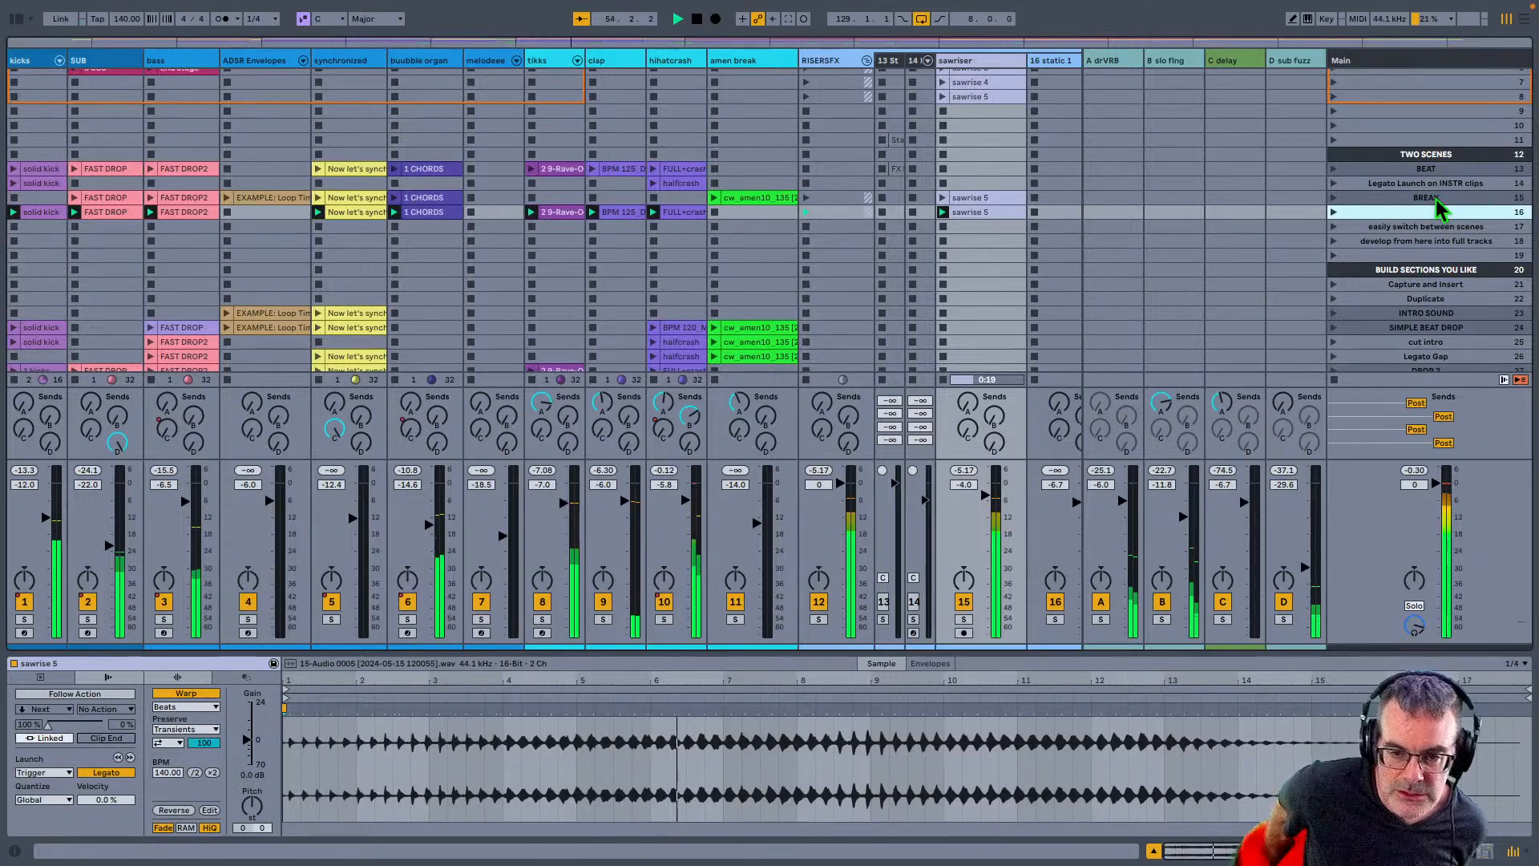
left_click(1362, 199)
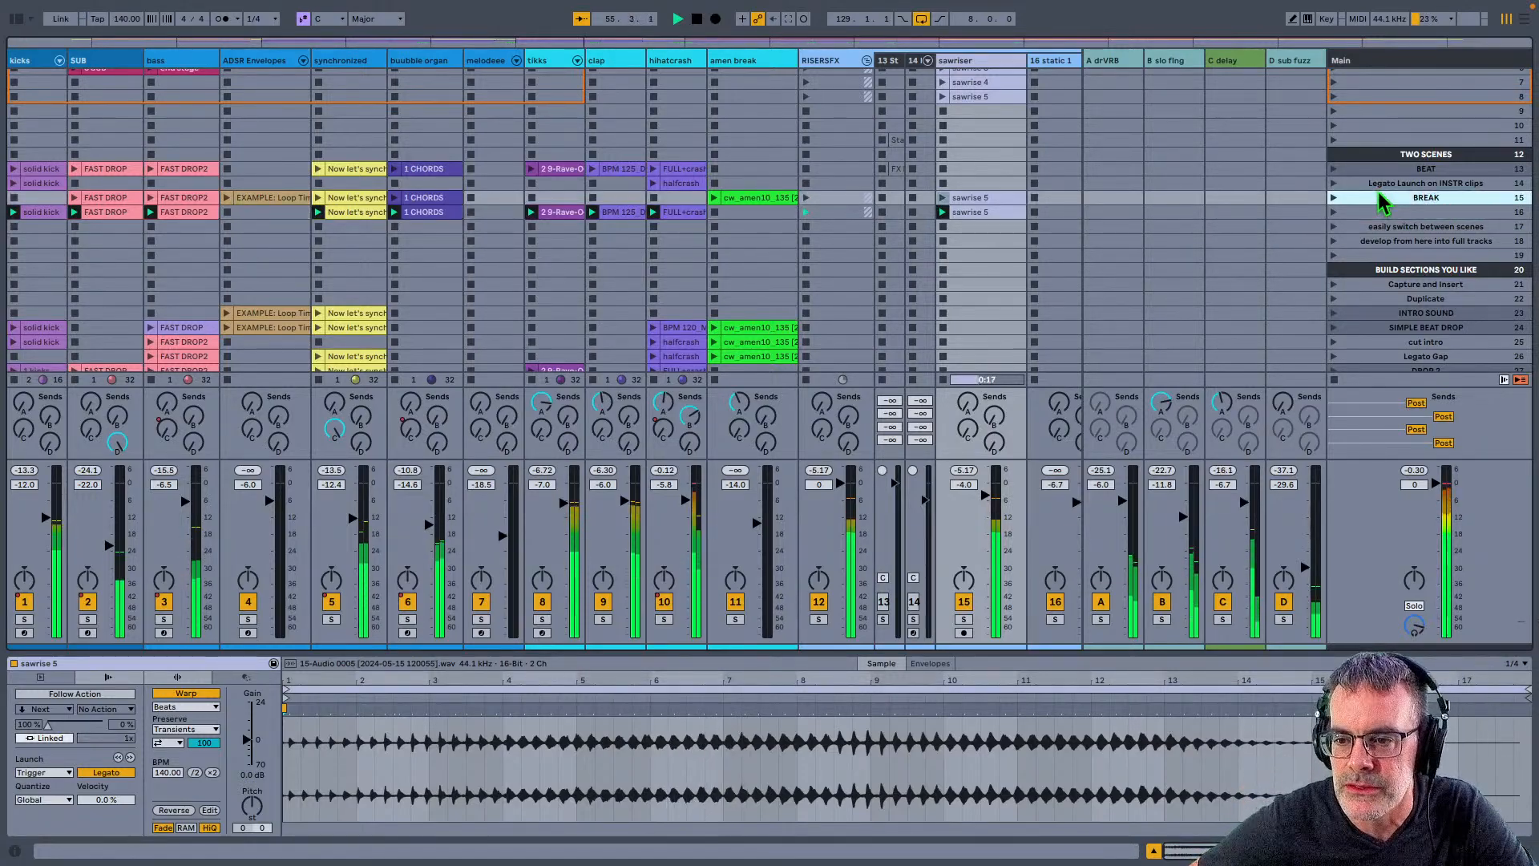
left_click(1334, 198)
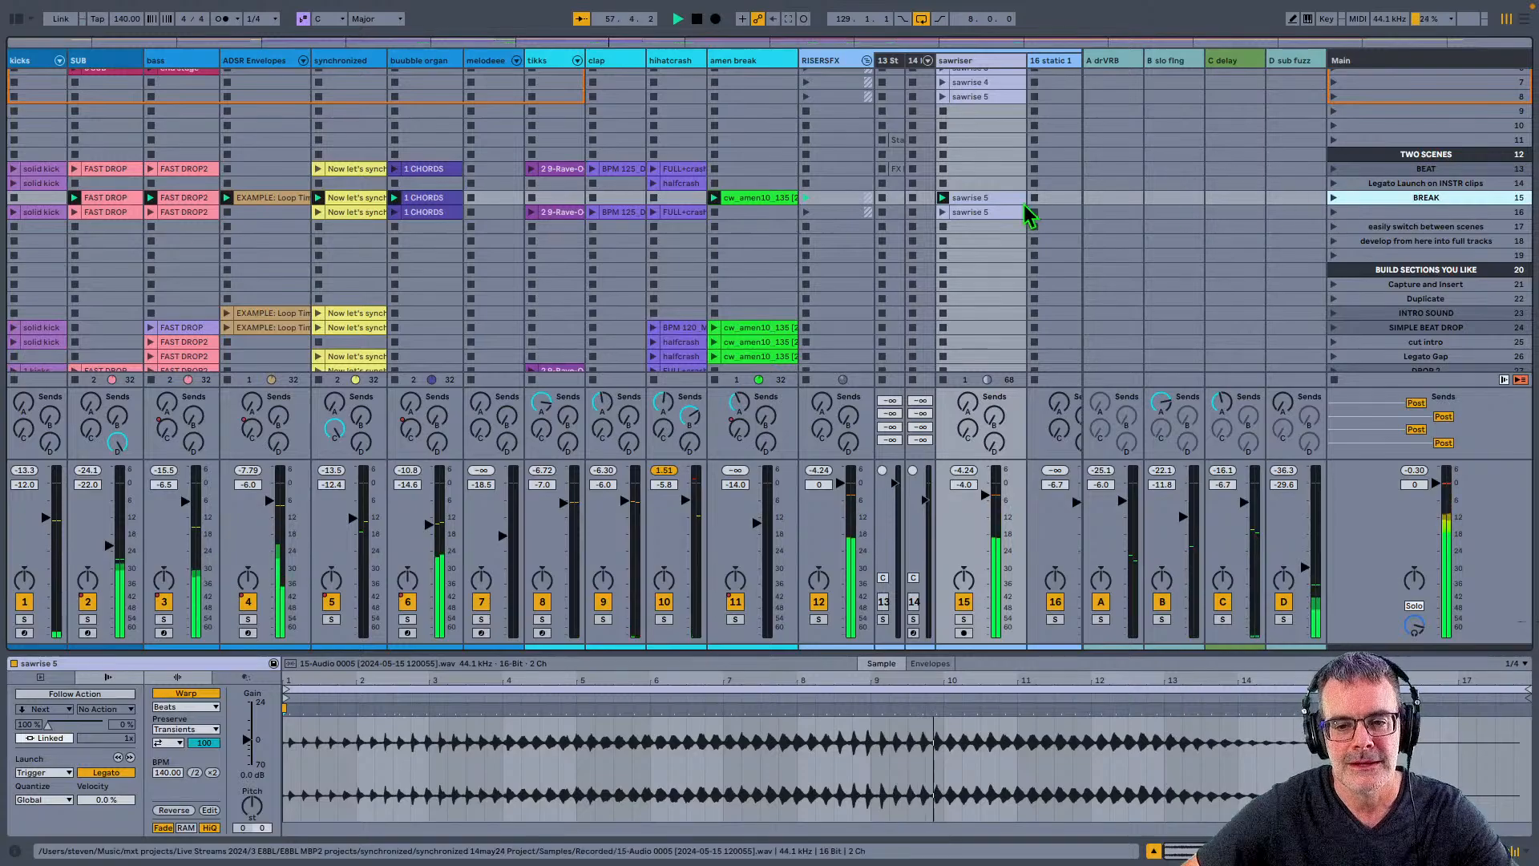
Step: Select the BREAK scene's sawrise 5 clip, switch playback to scene 16, and stop the clip on the sawriser track
left_click(990, 202)
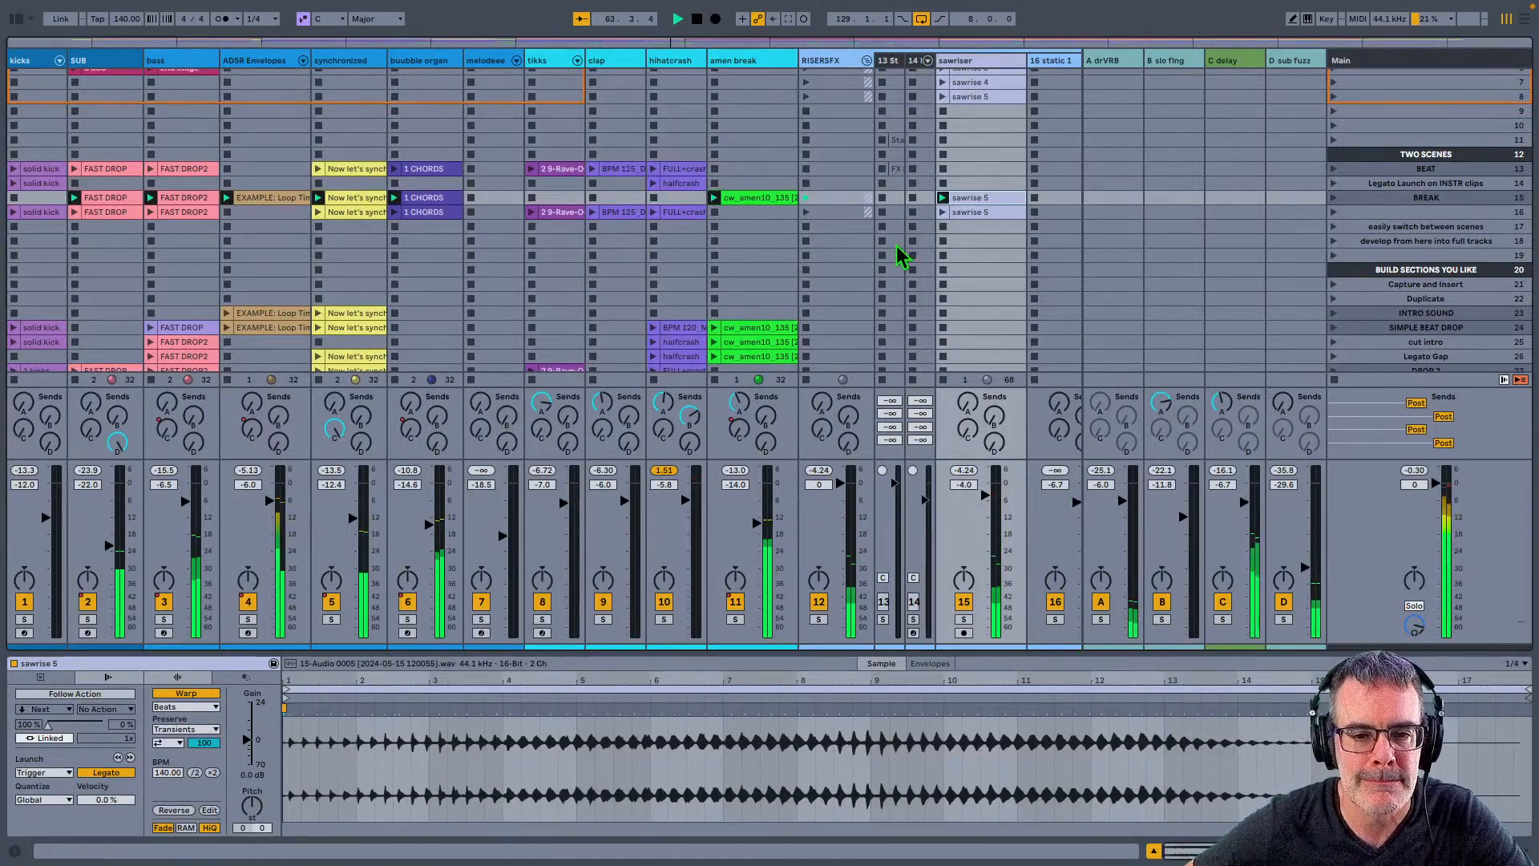
left_click(1334, 212)
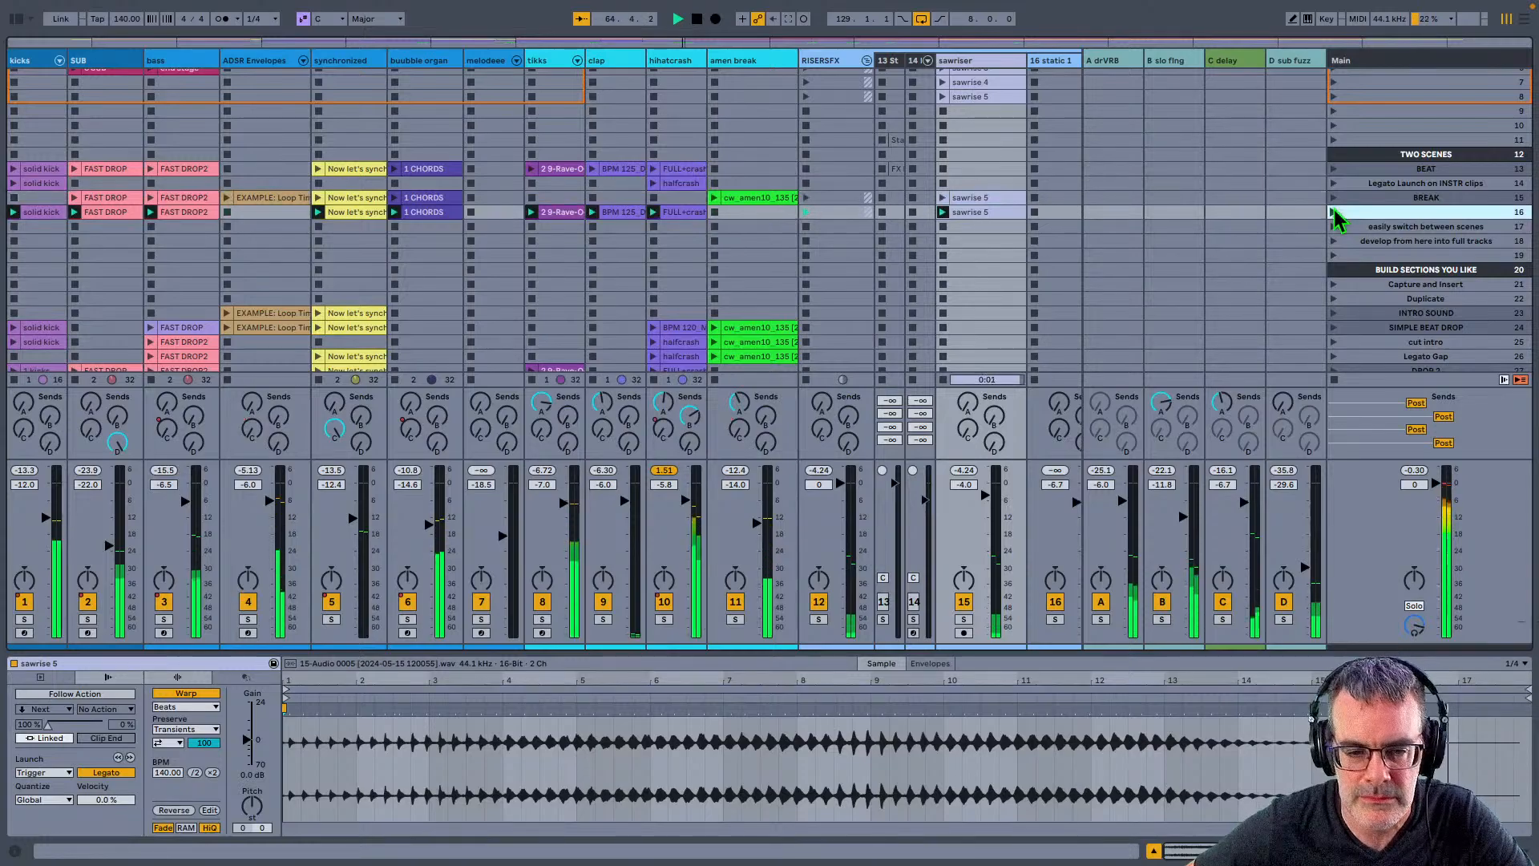
left_click(943, 228)
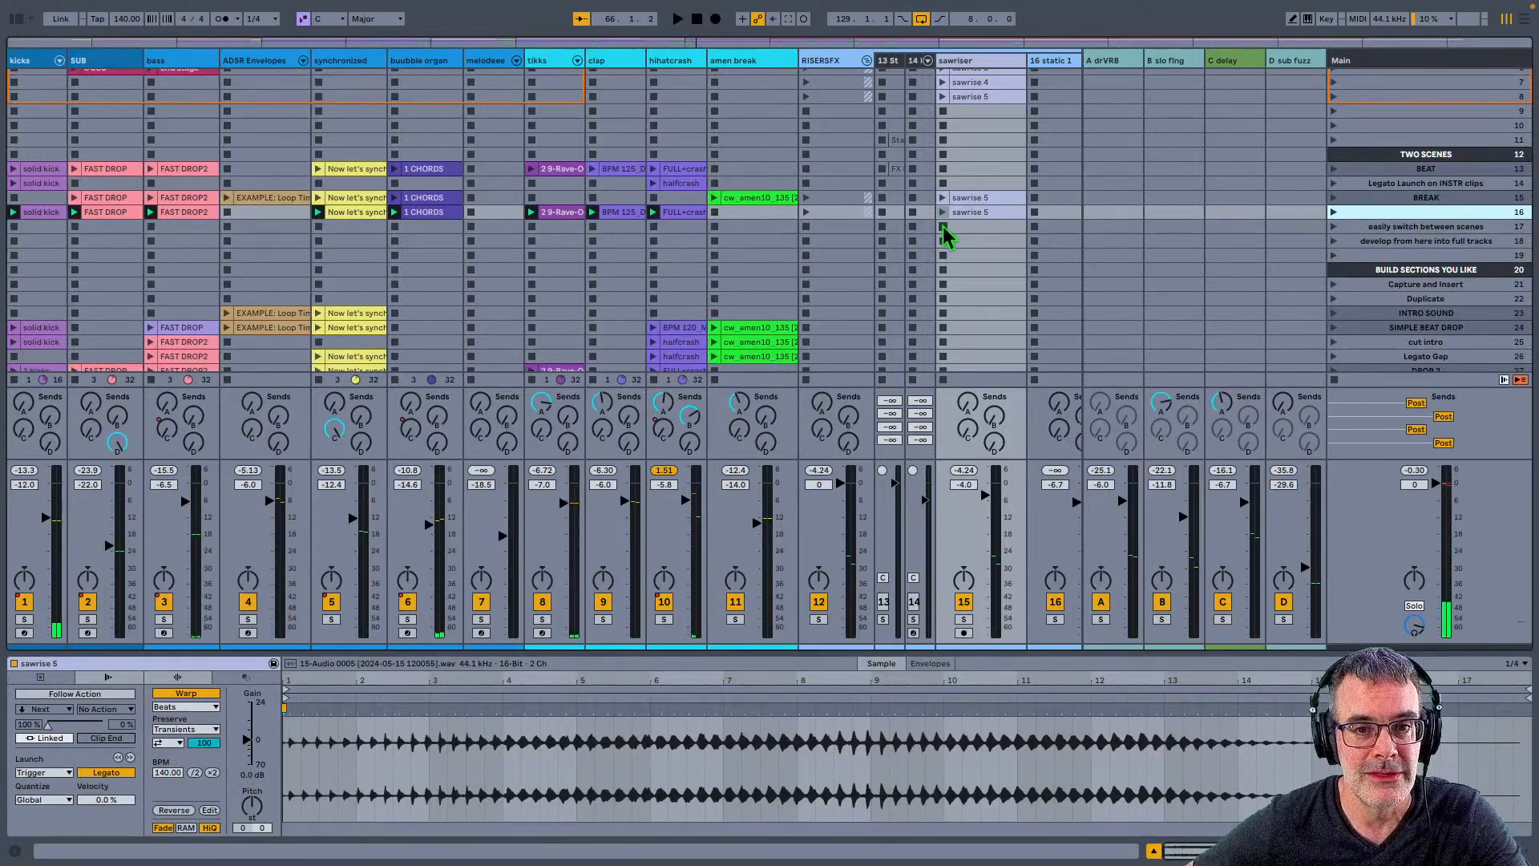
Step: Play the starting loop scene in the INGREDIENTS section and stop playback
scroll(1439, 213, "up", 3)
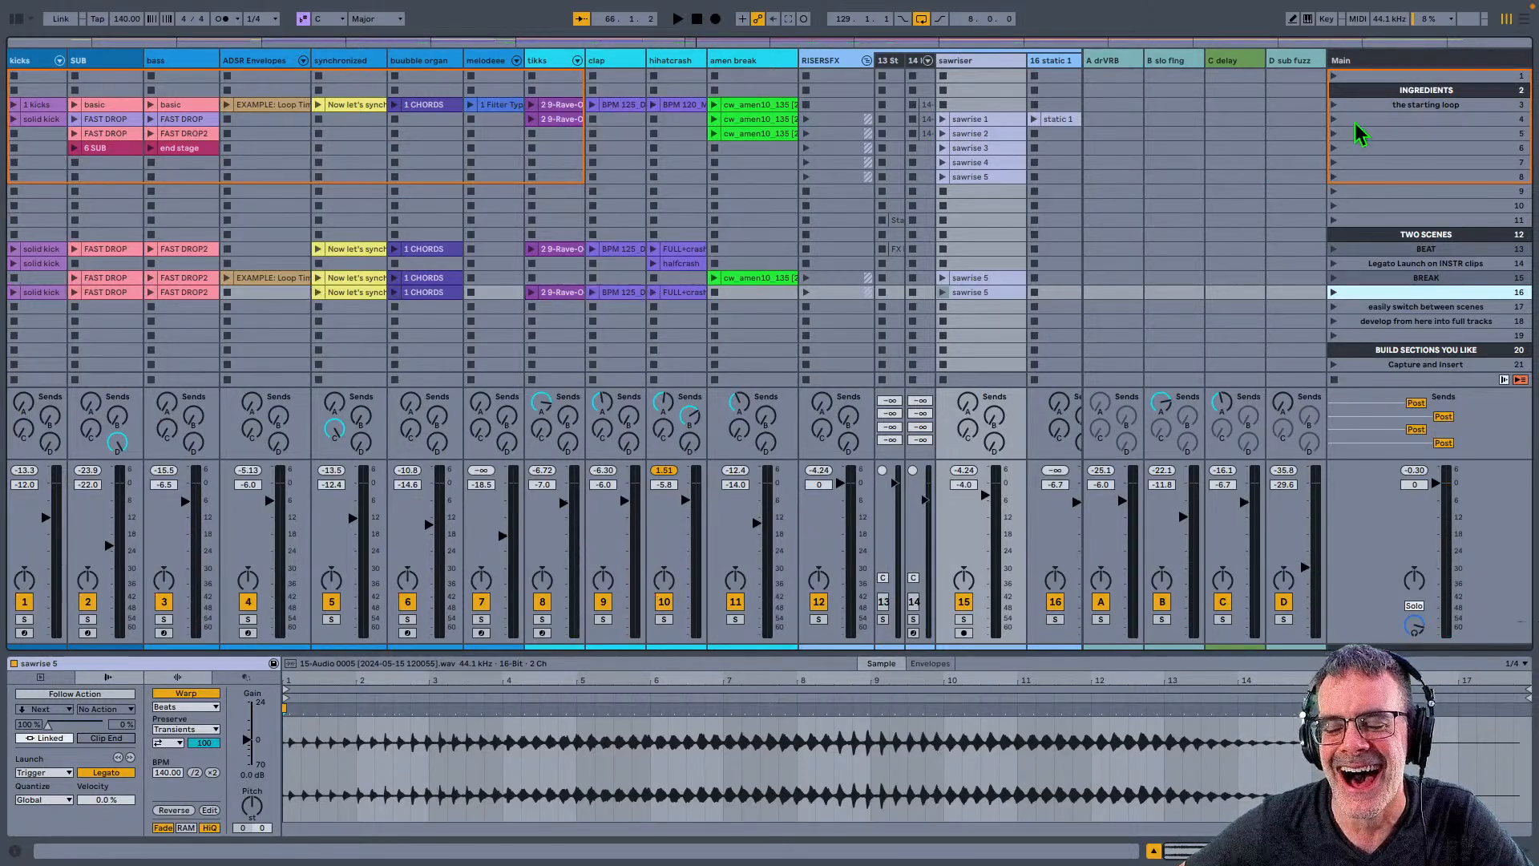
left_click(1368, 92)
left_click(1370, 104)
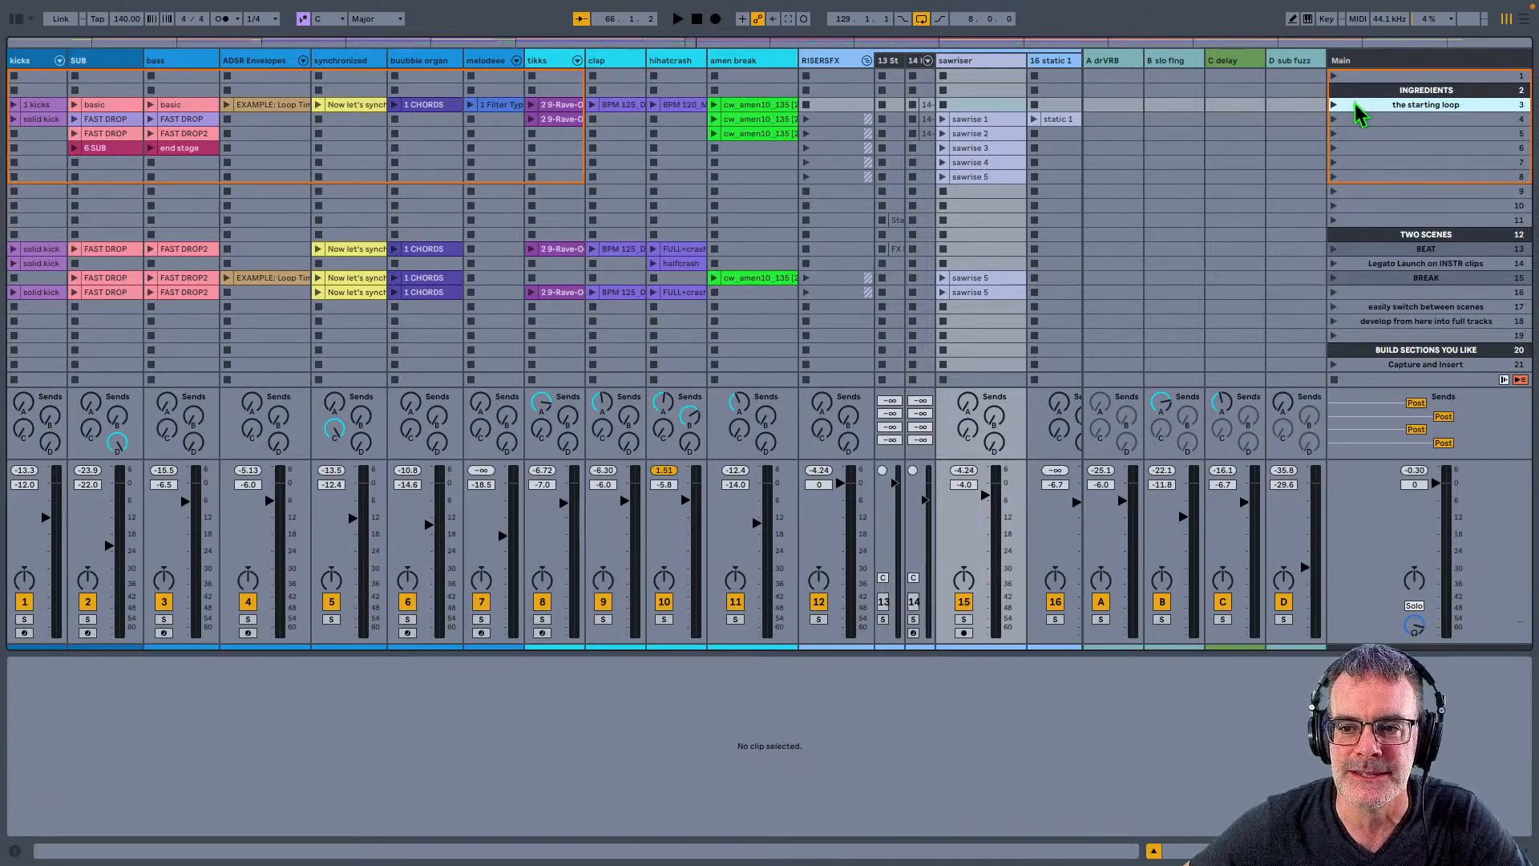
left_click(1333, 105)
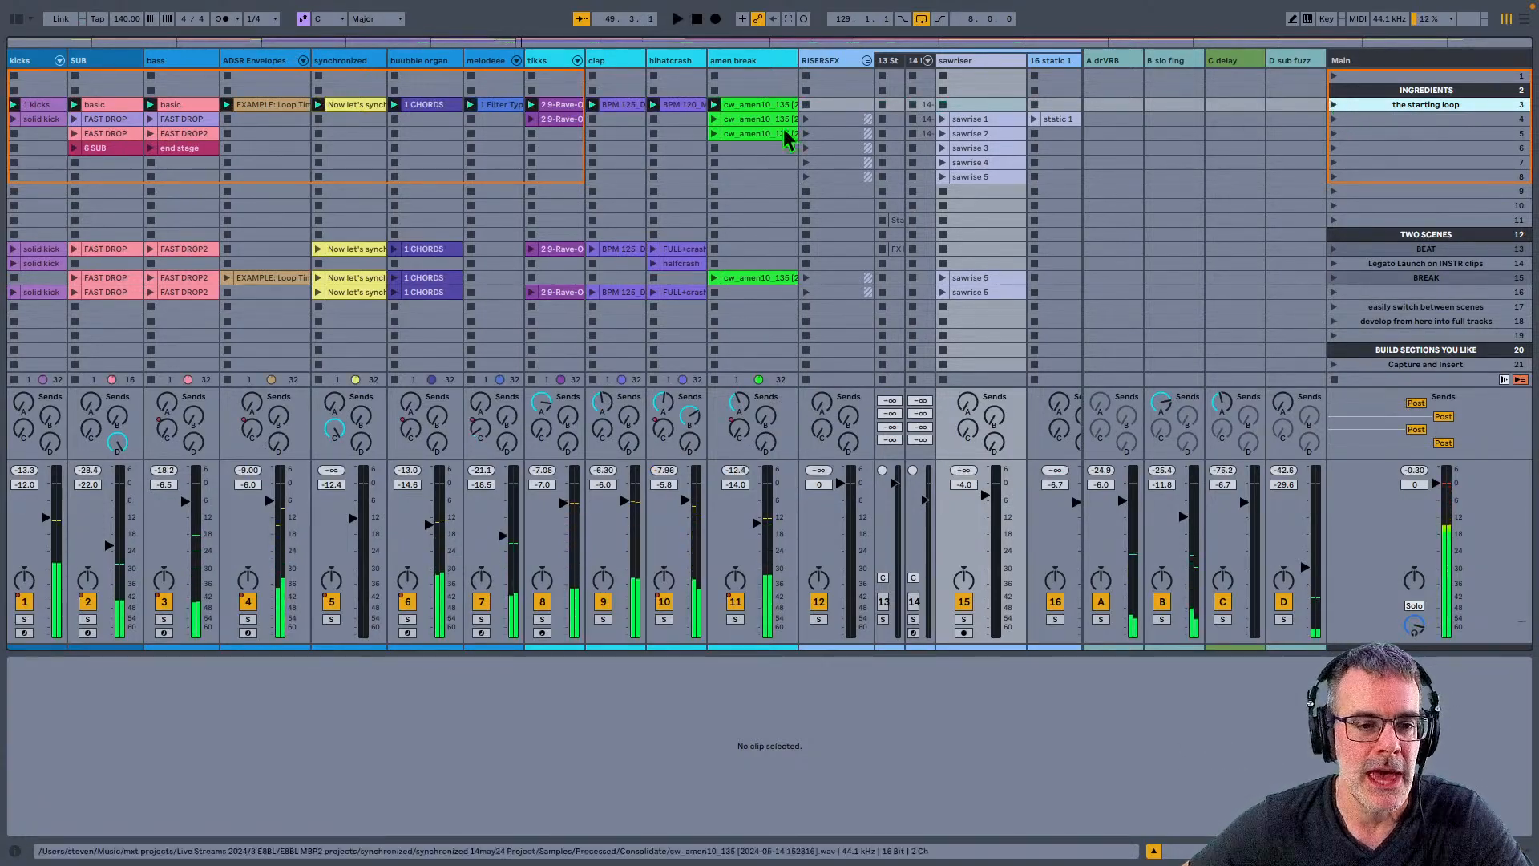
Step: Review the starting loop's 1 CHORDS clip and the four bass variations, and highlight scenes 3 to 9
left_click(429, 108)
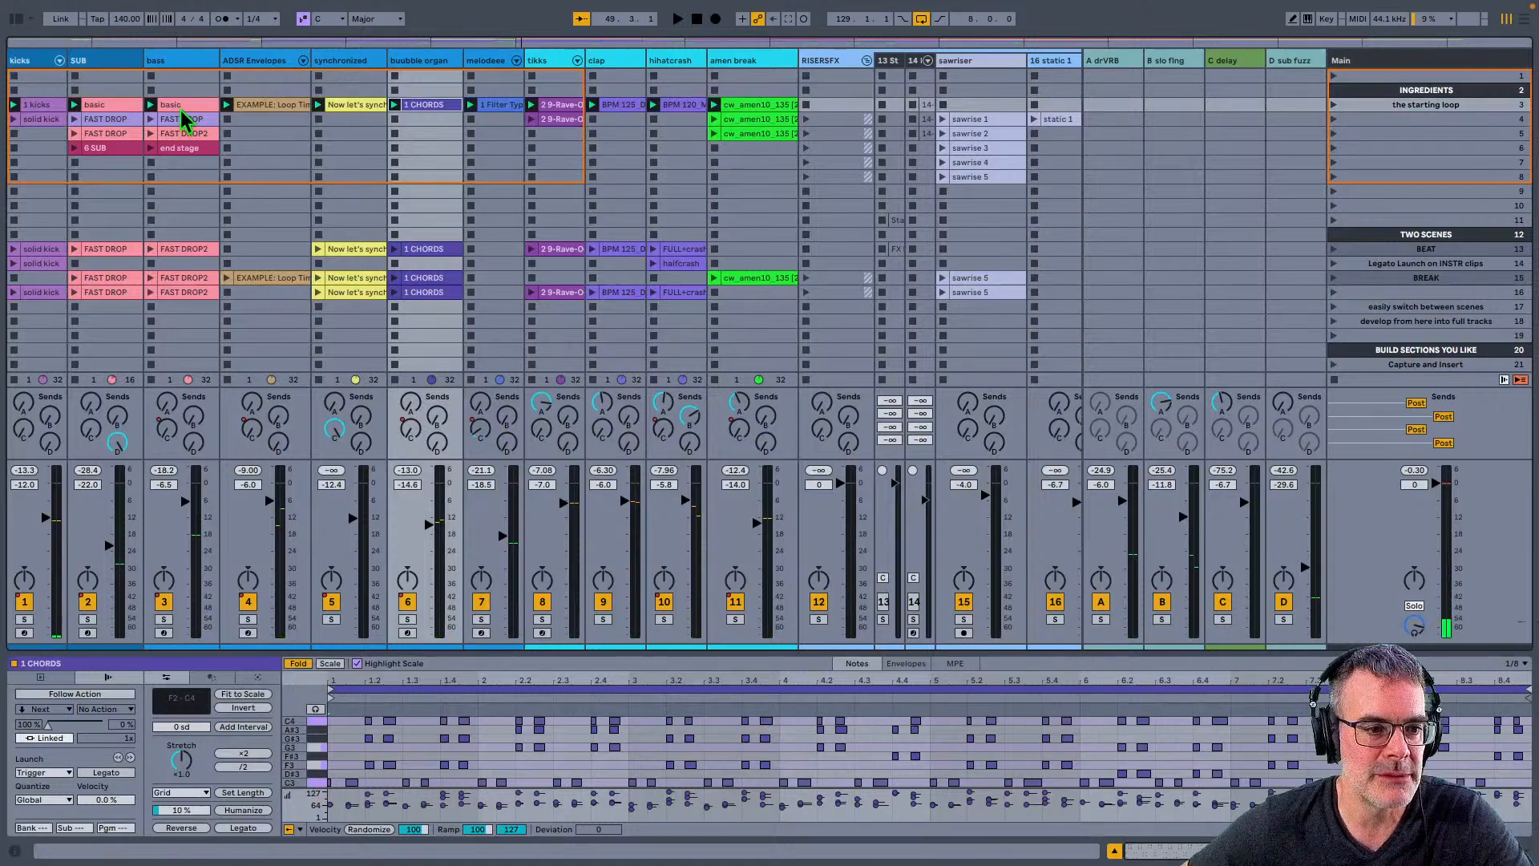
left_click(179, 108)
left_click(178, 121)
left_click(175, 136)
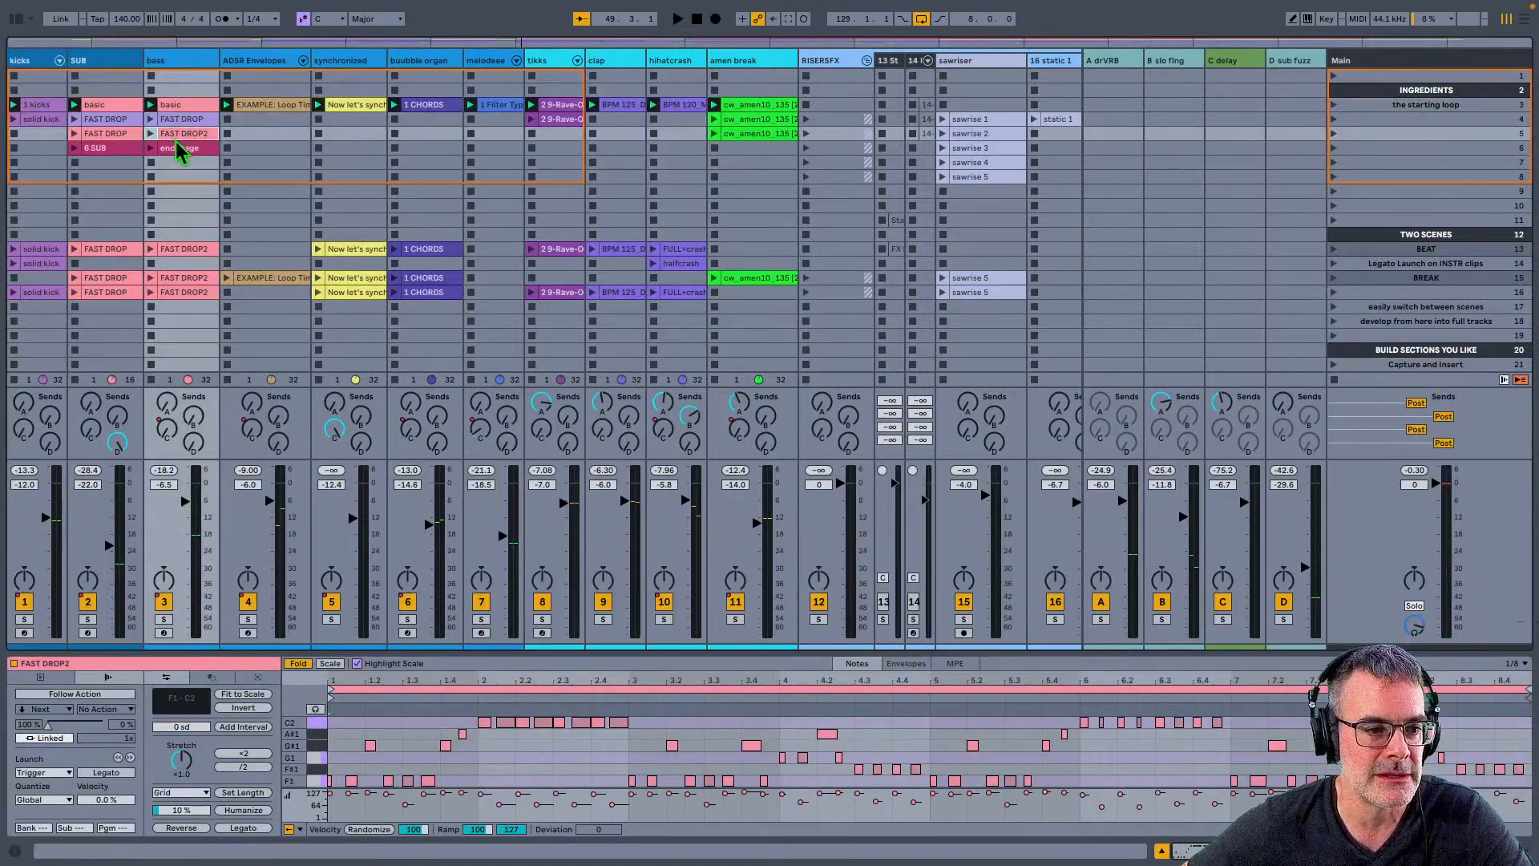
left_click(182, 150)
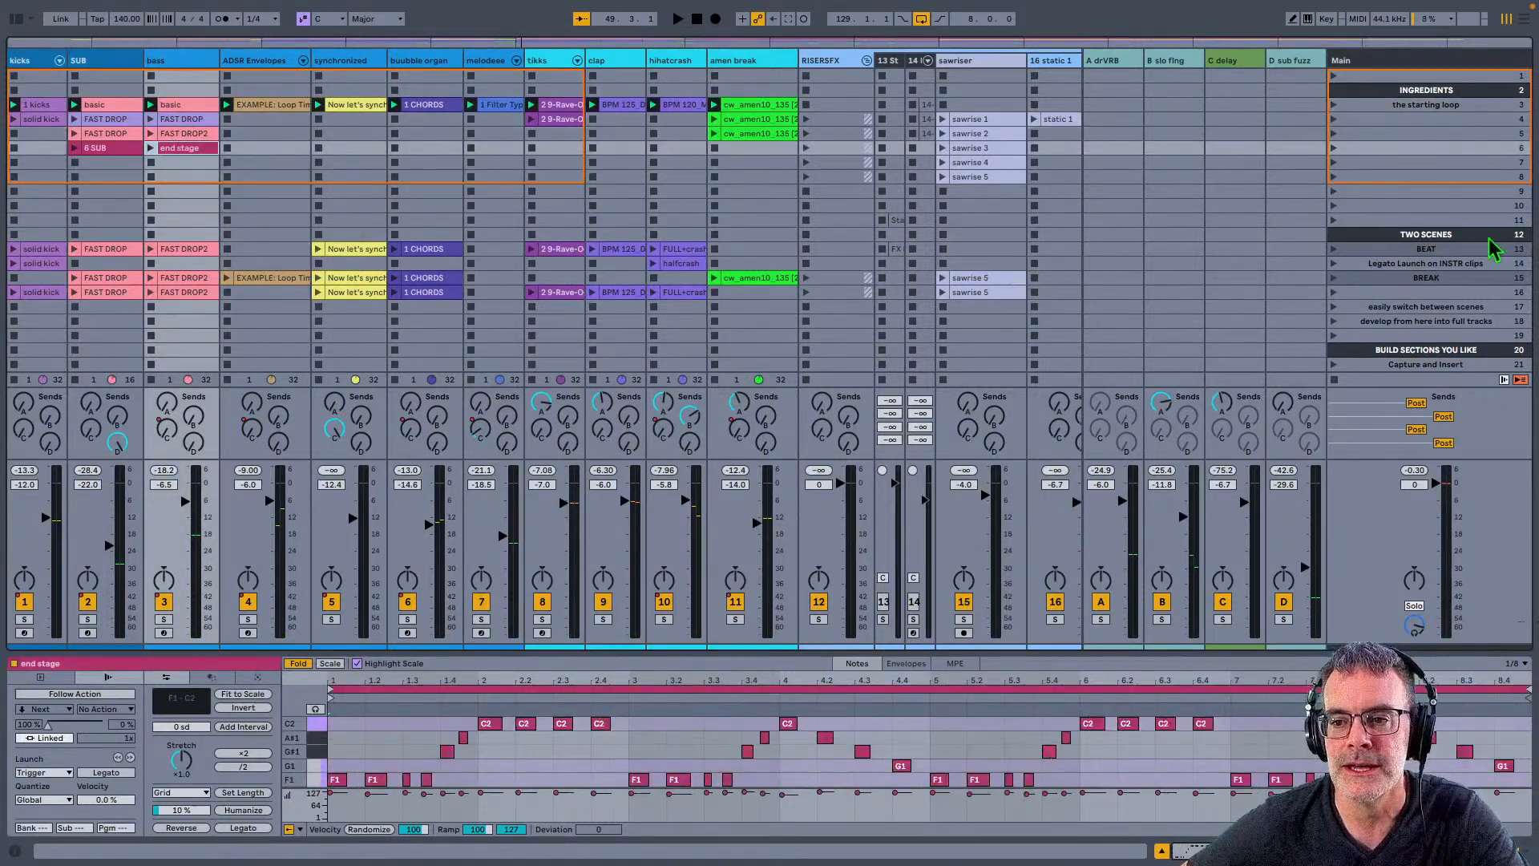
mouse_move(1425, 192)
left_mouse_down()
mouse_move(1412, 108)
mouse_move(1422, 194)
left_mouse_up()
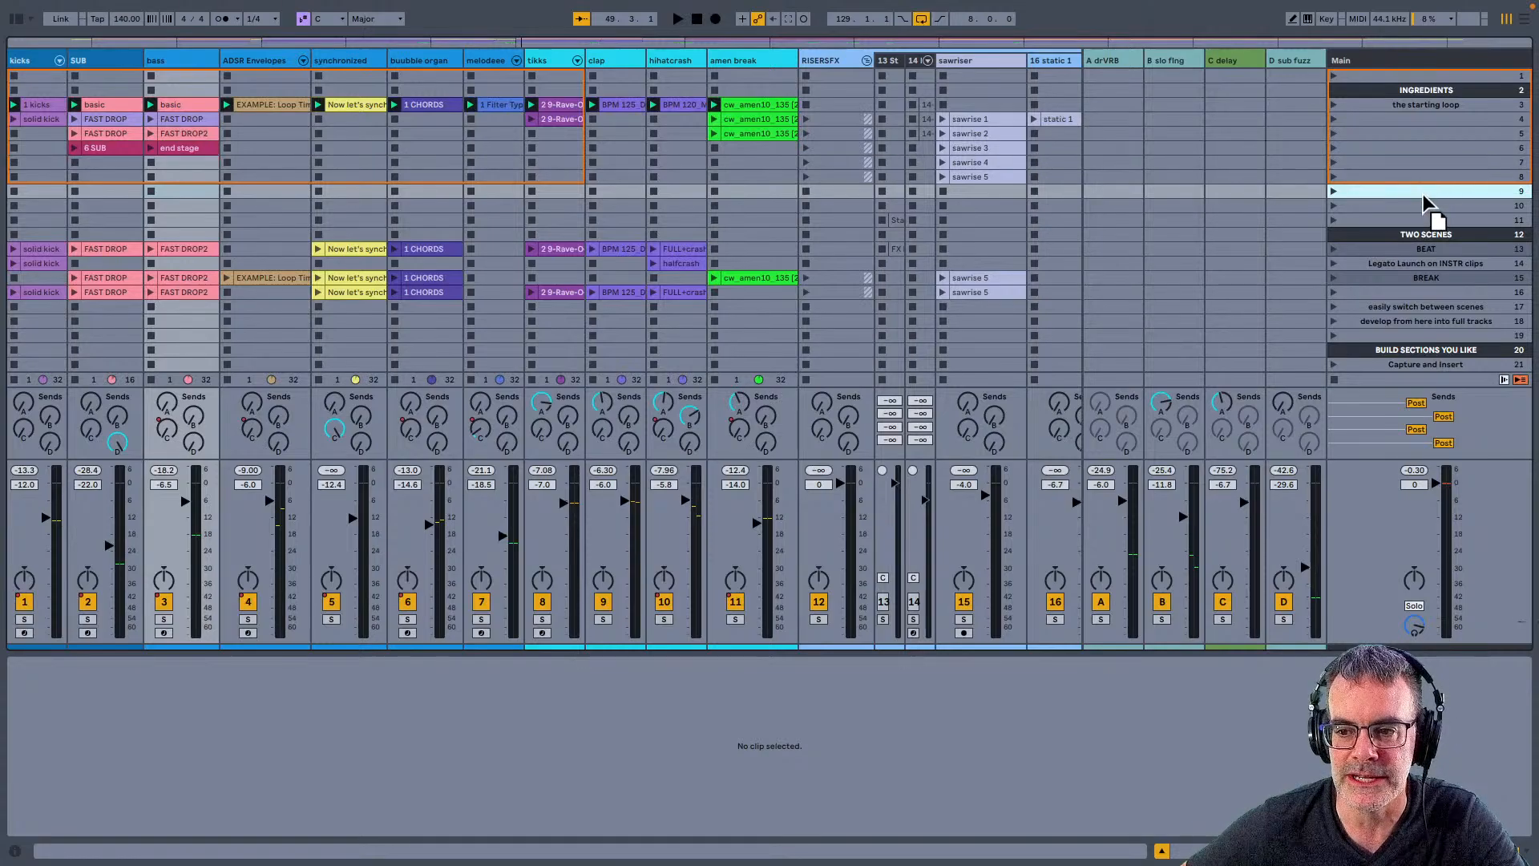
left_click(1404, 102, "shift")
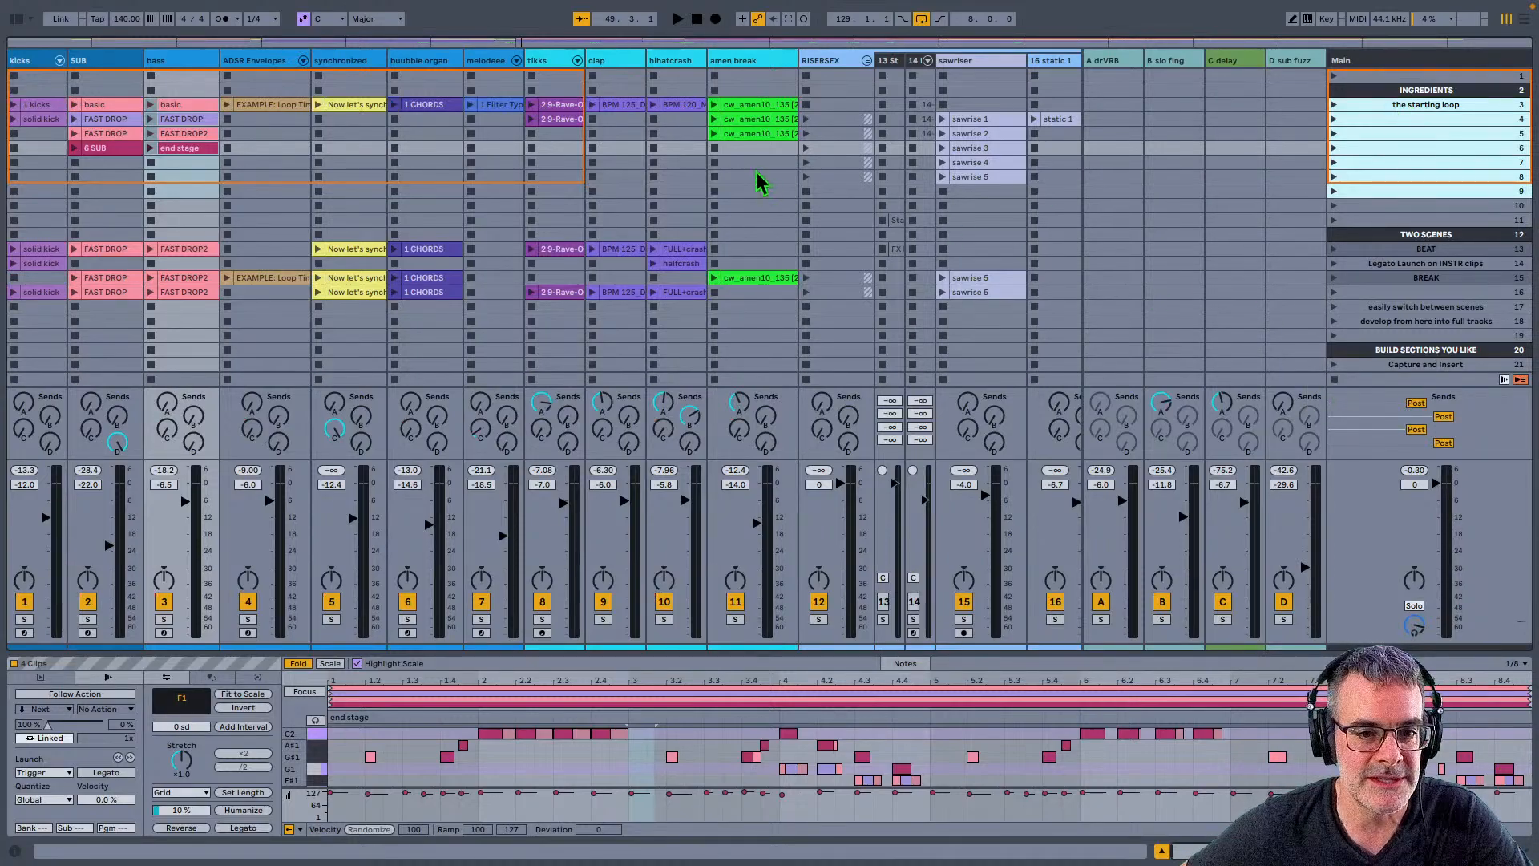
Step: Move the amen break clip from scene 5 to the hihatcrash slot in scene 4, and view the neighbouring ingredient clips through the synchronized track
left_click_drag(738, 137, 680, 120)
left_click(575, 118)
left_click(486, 104)
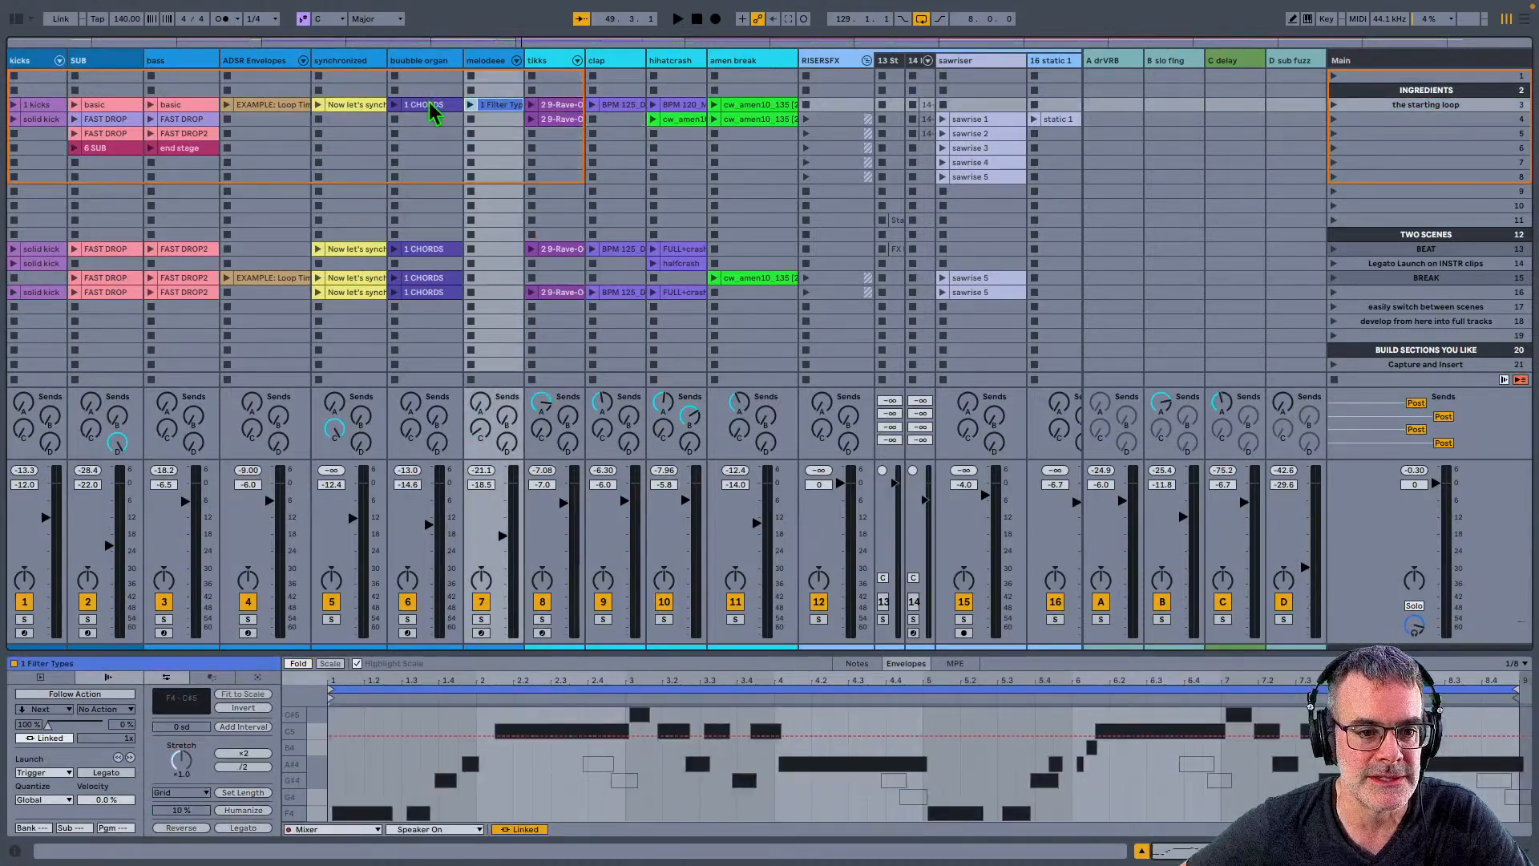
left_click(429, 104)
left_click(357, 105)
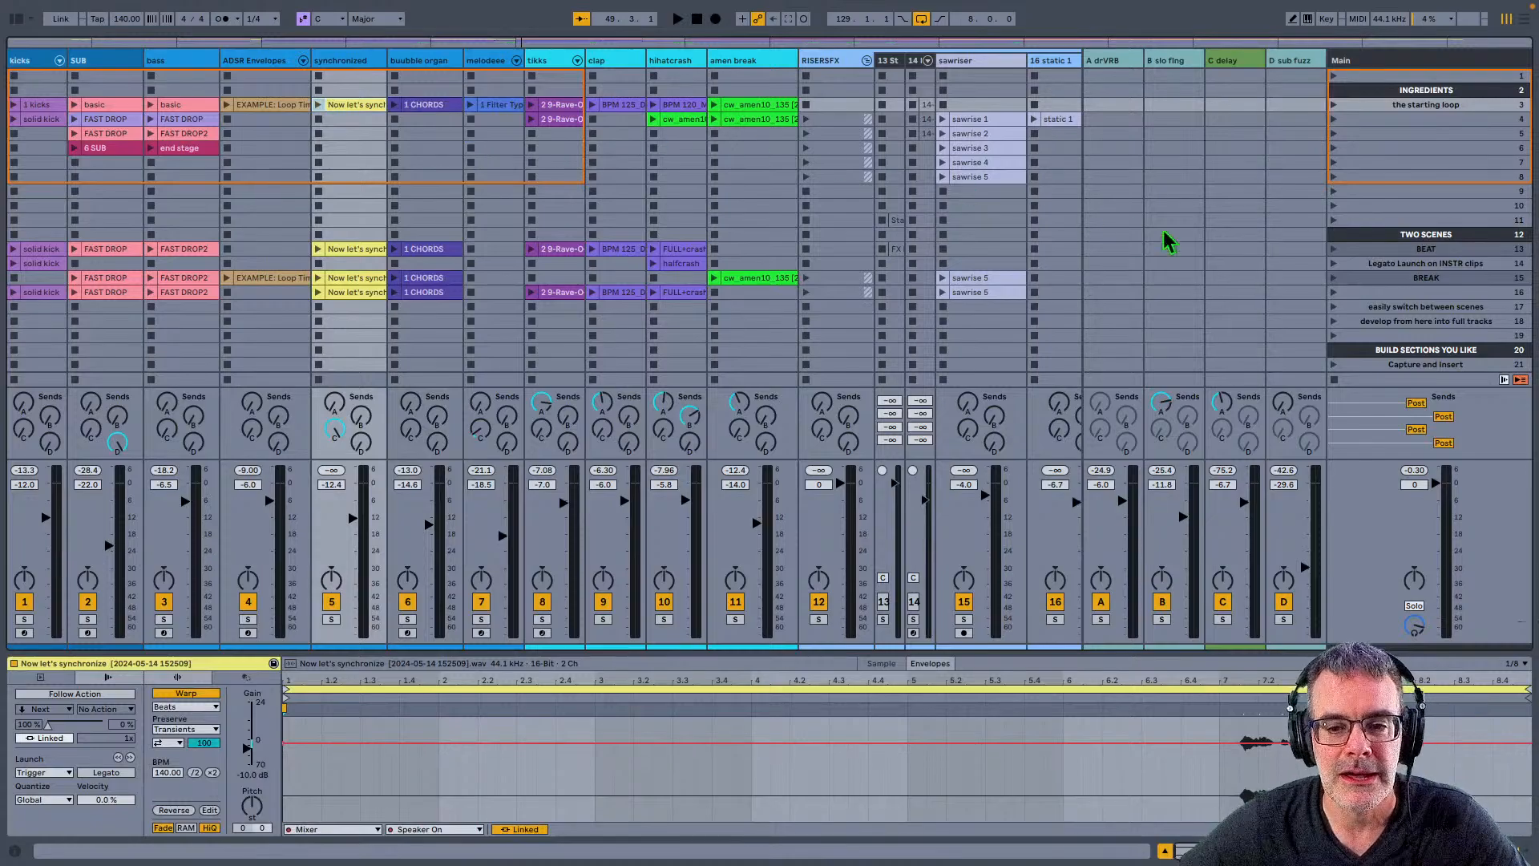
Step: Compare the clip layouts of the BEAT and BREAK scenes by selecting them alternately
left_click(1397, 250)
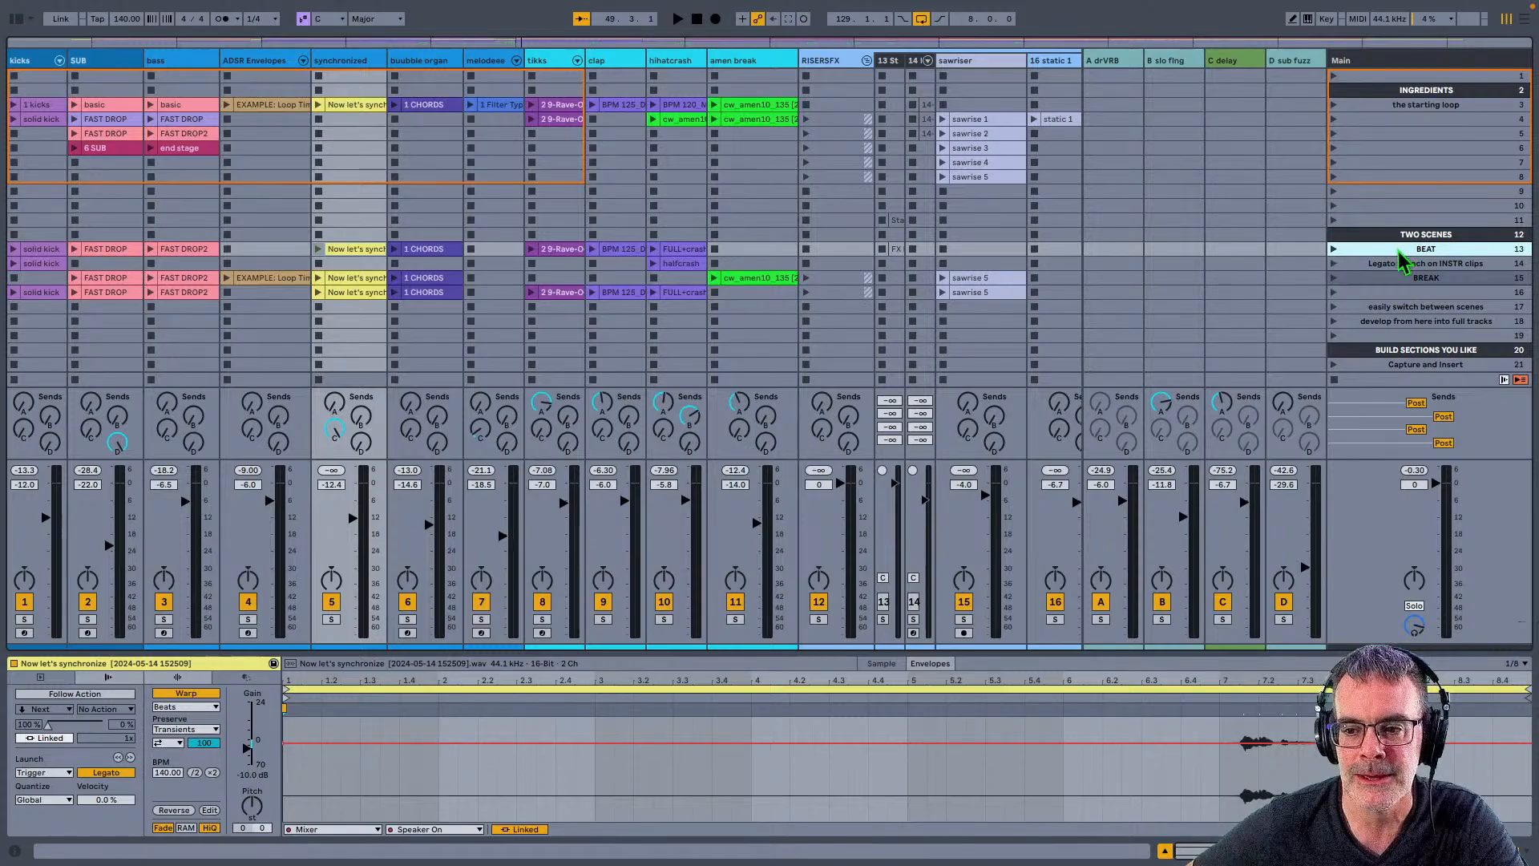
scroll(1387, 265, "down", 1)
left_click(1376, 274)
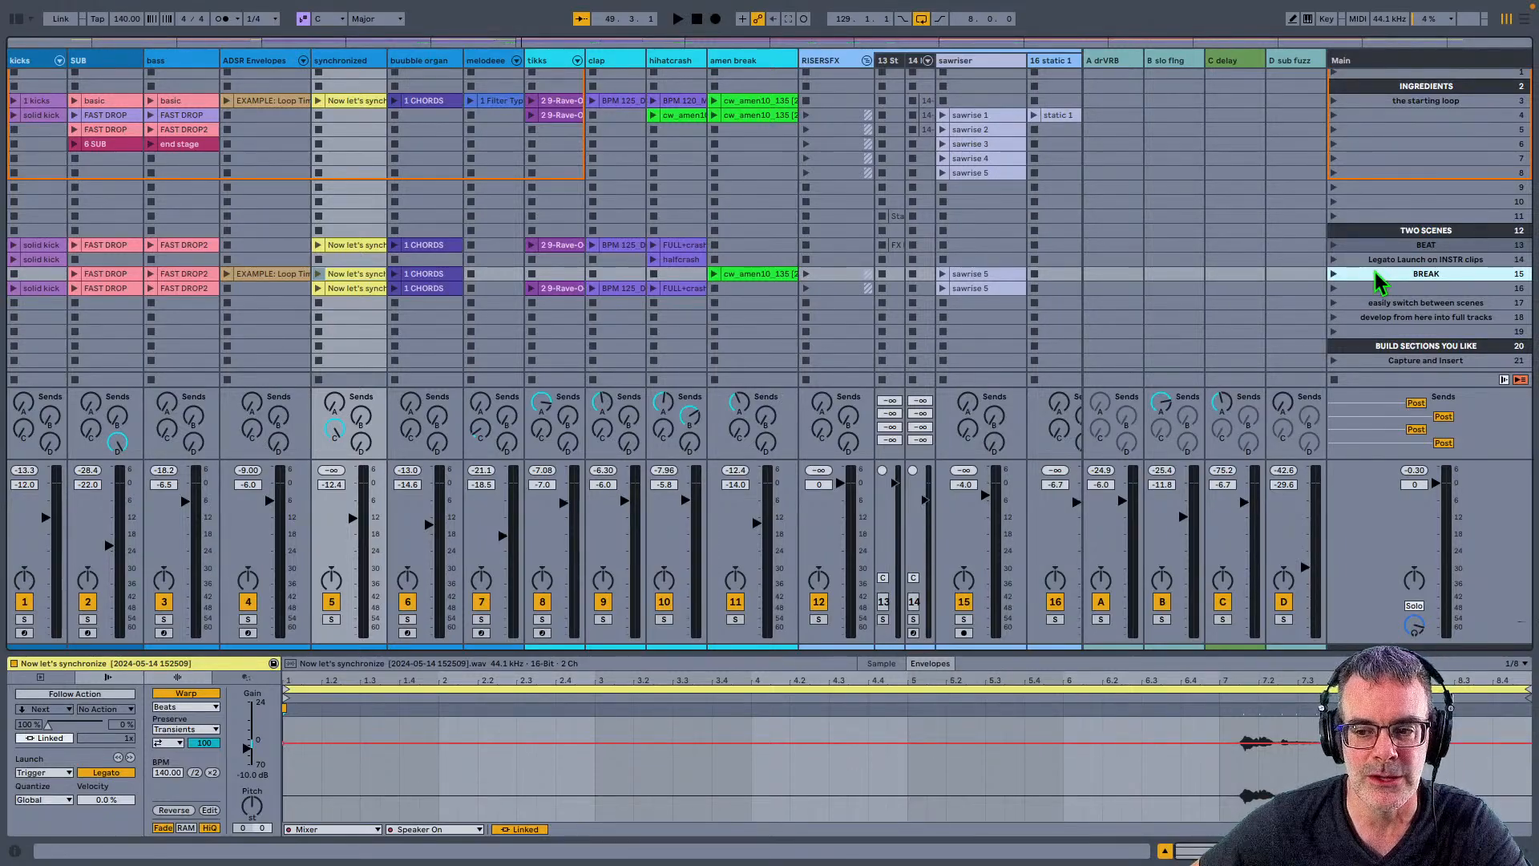
left_click(1375, 246)
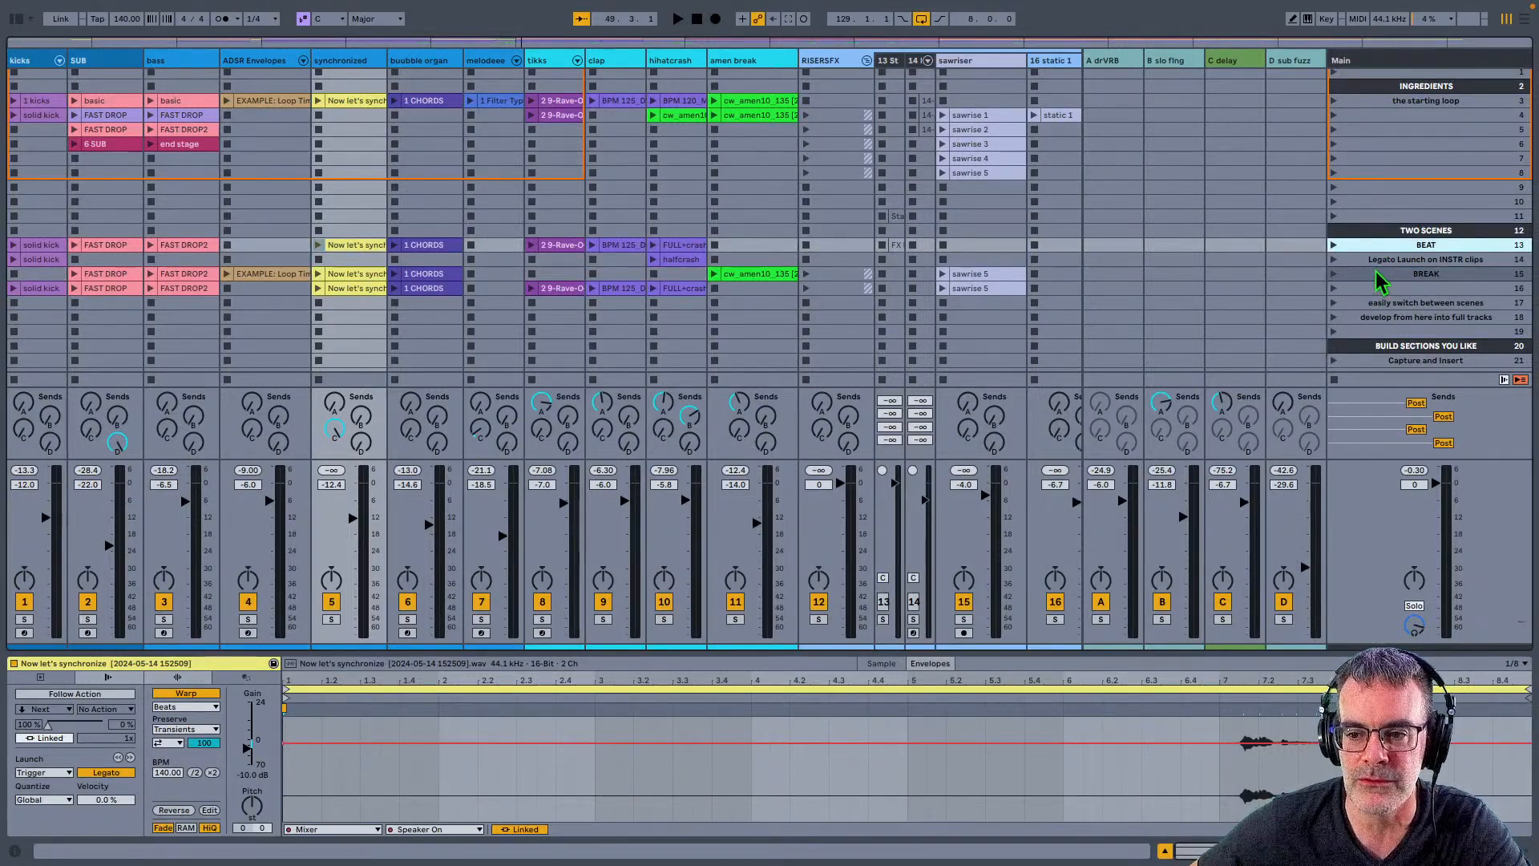
left_click(1378, 276)
left_click(1373, 249)
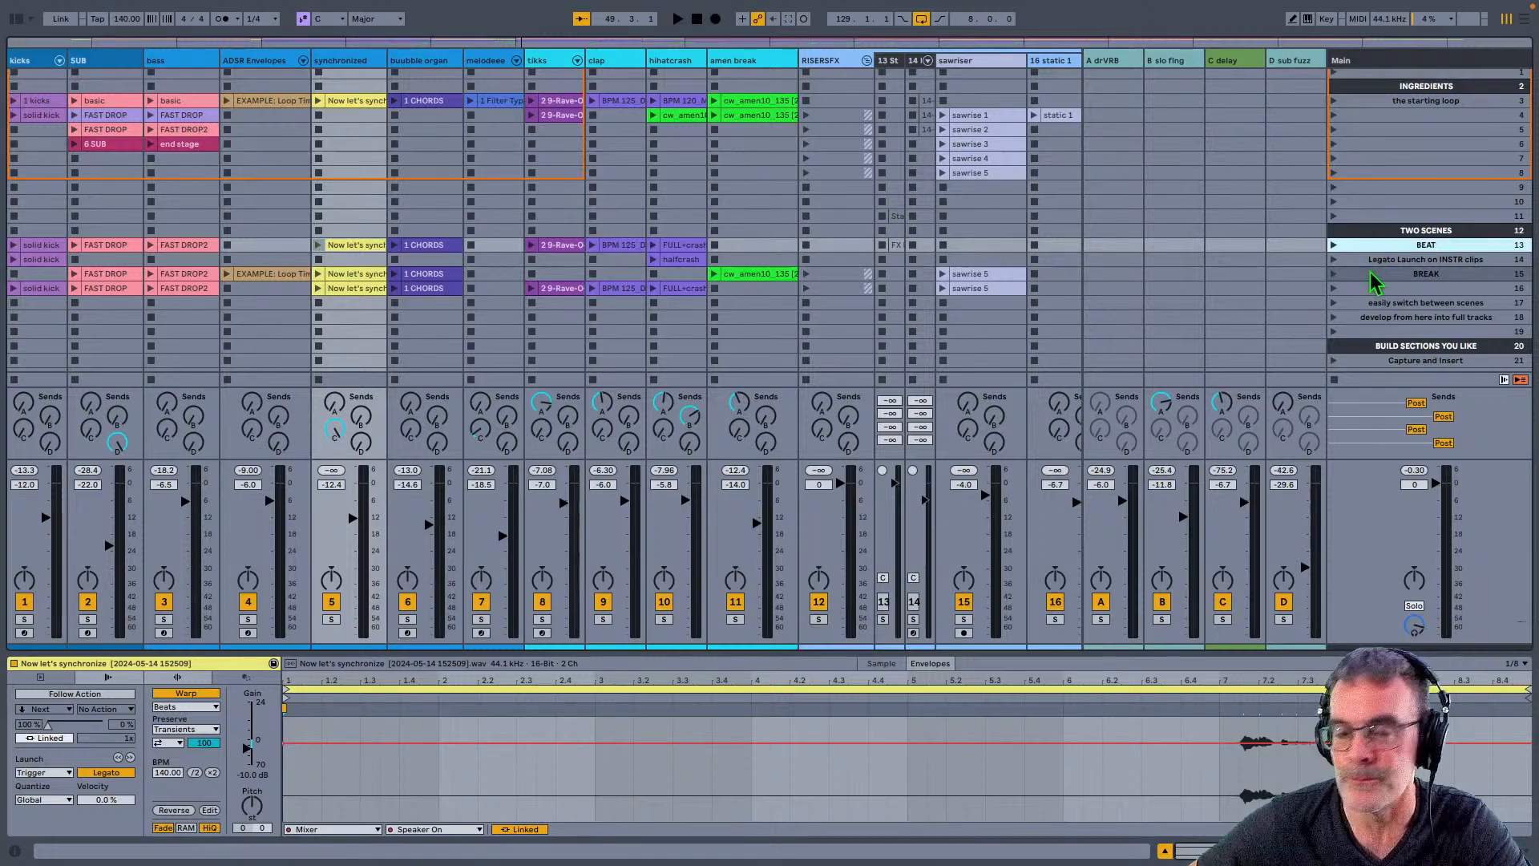
left_click(1379, 276)
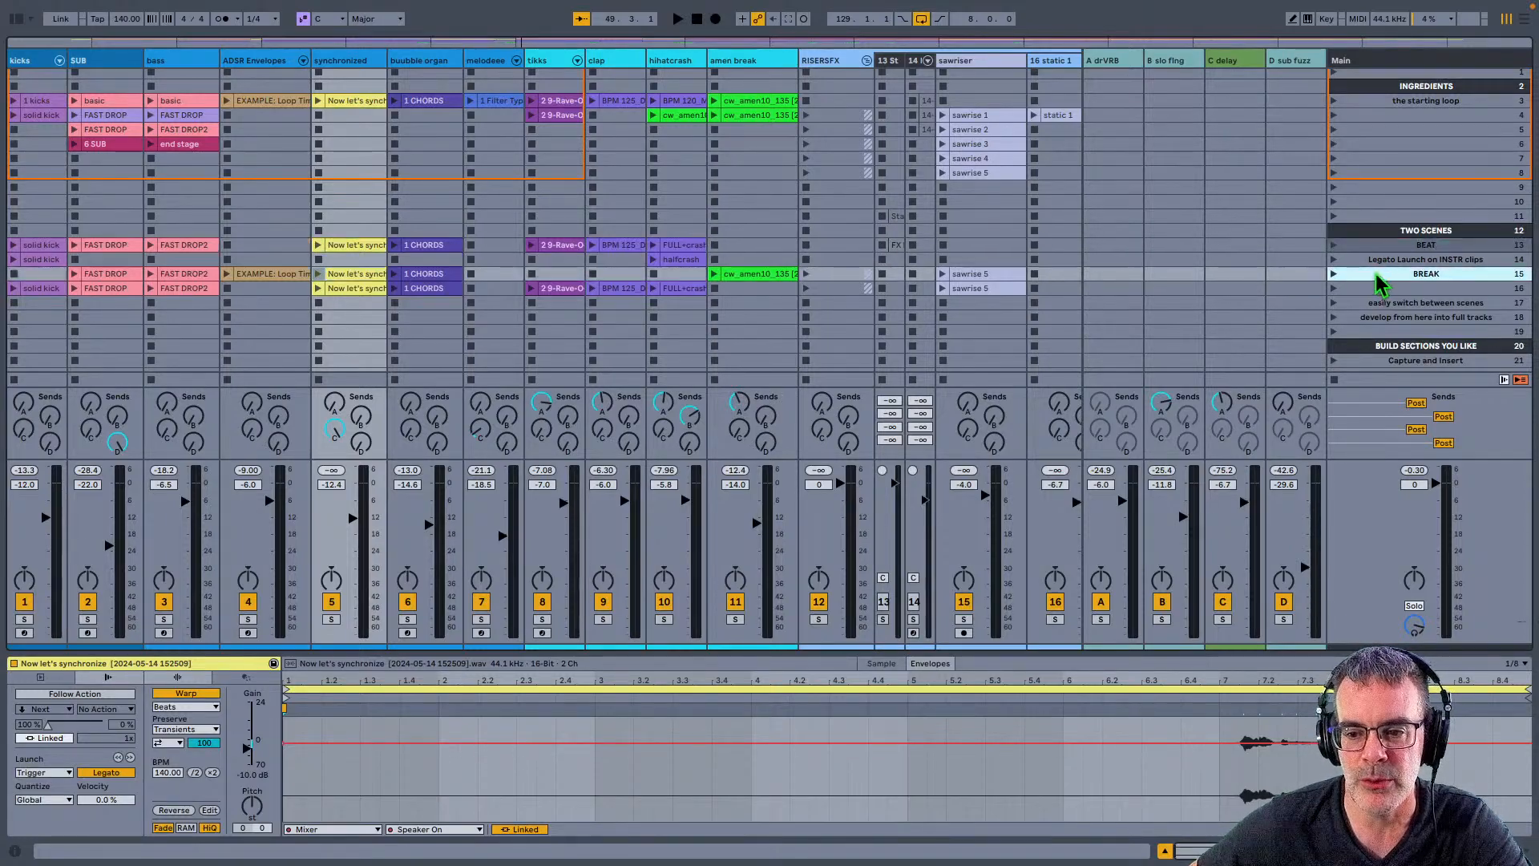
Step: Mute and unmute the buubble organ, melodeee and synchronized tracks
left_click(408, 603)
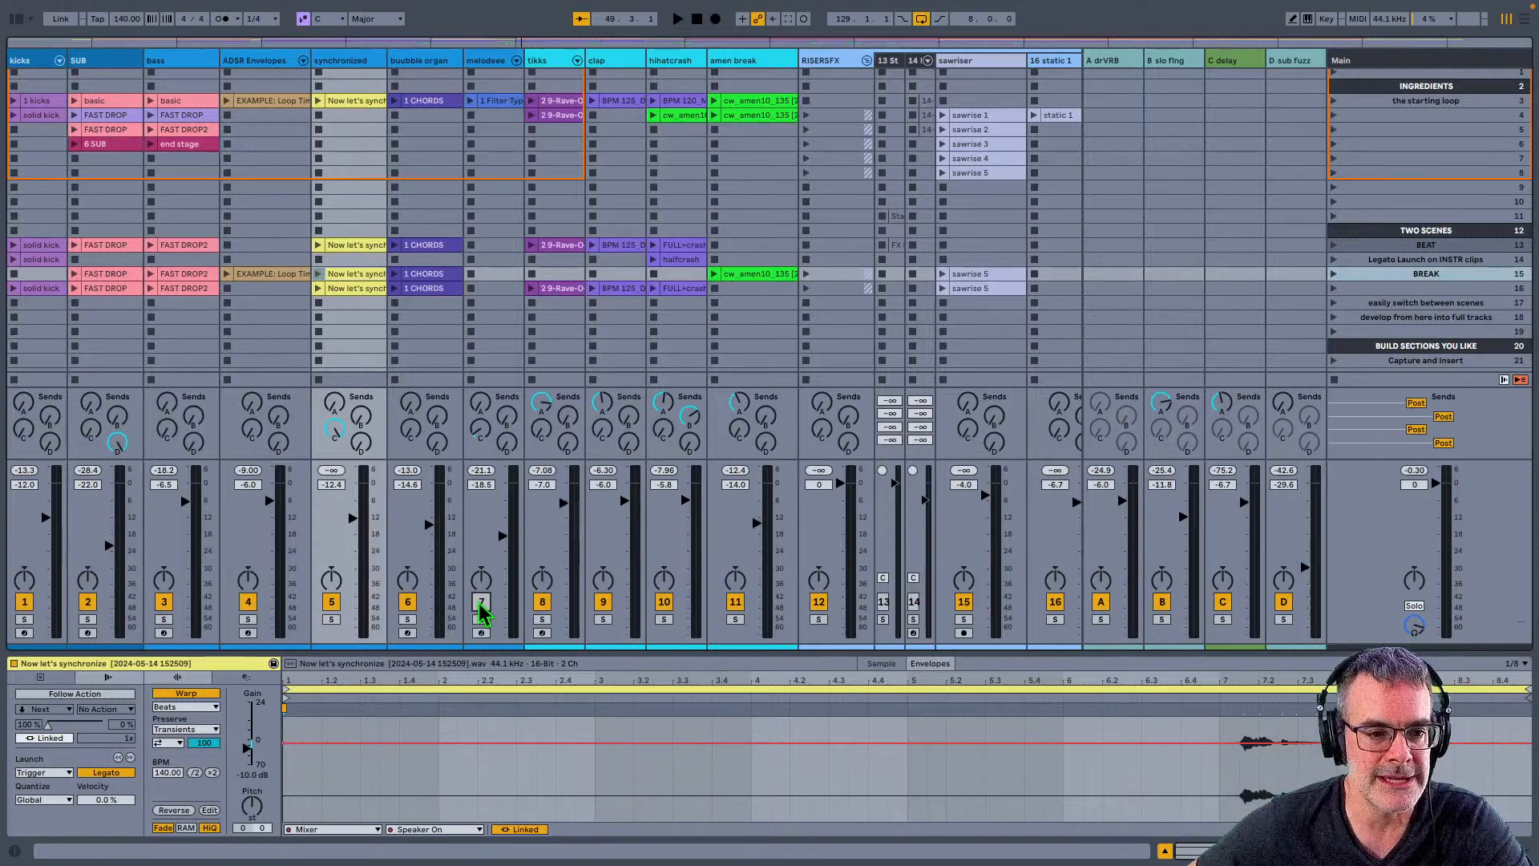
left_click(481, 603)
left_click(408, 603)
left_click(407, 603)
left_click(332, 603)
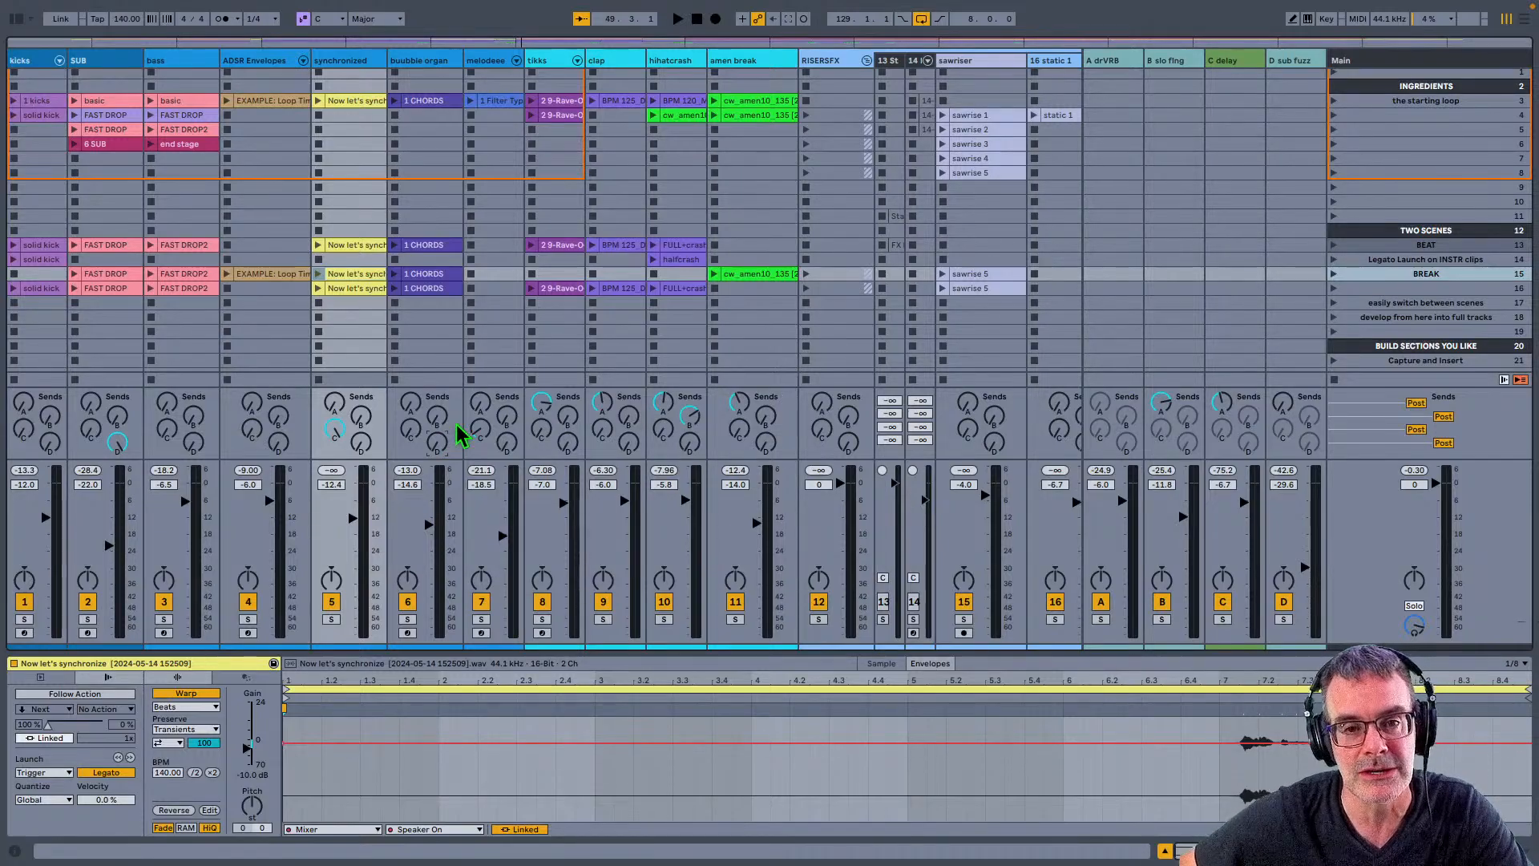
Step: Examine the BUILD SECTIONS YOU LIKE group, including its Capture and Insert and Duplicate scenes
scroll(885, 201, "down", 5)
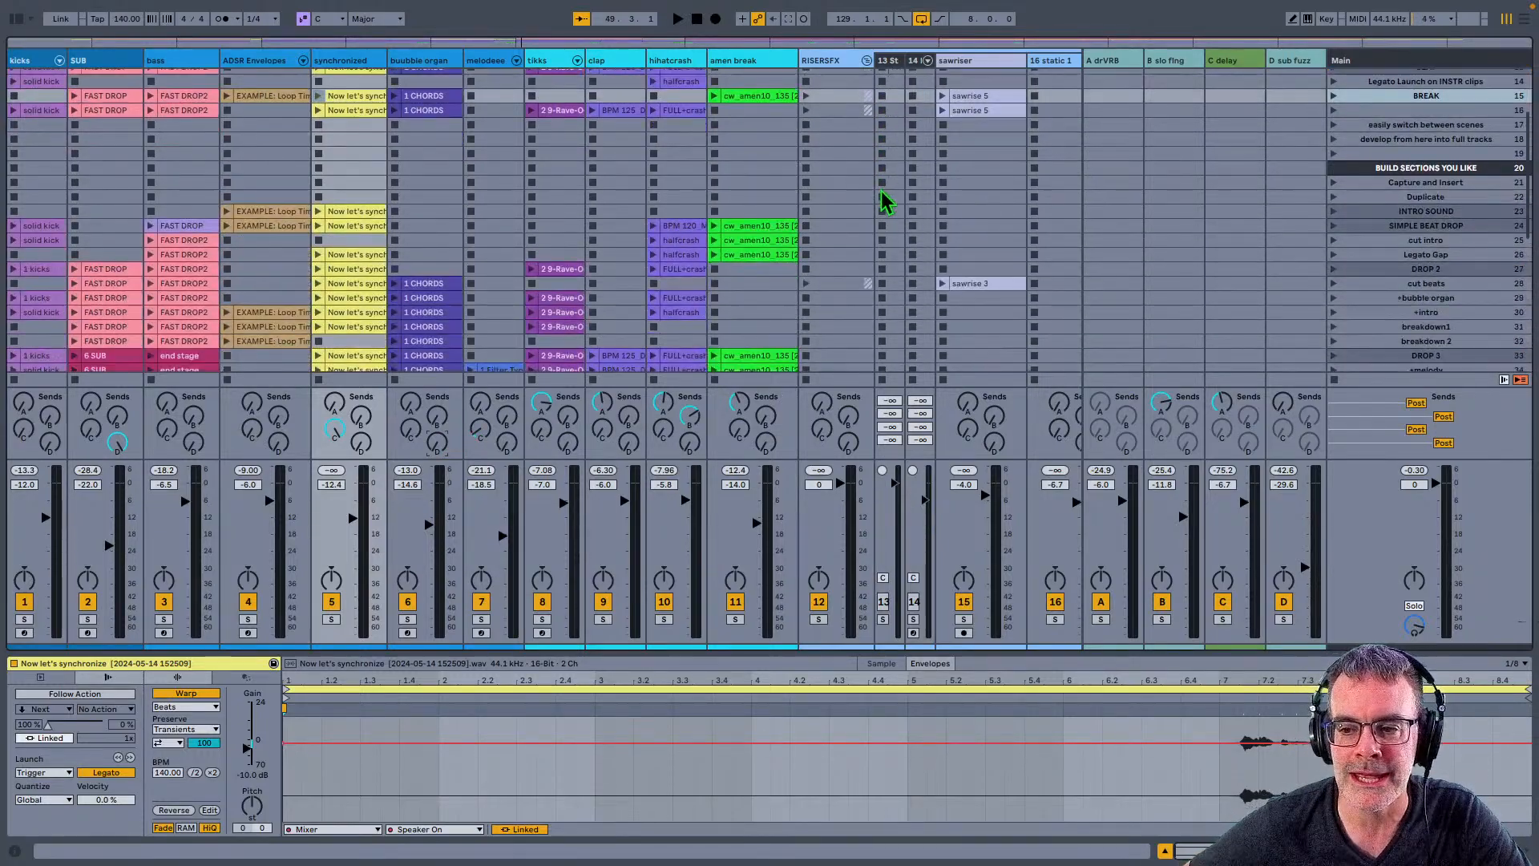
left_click(1431, 168)
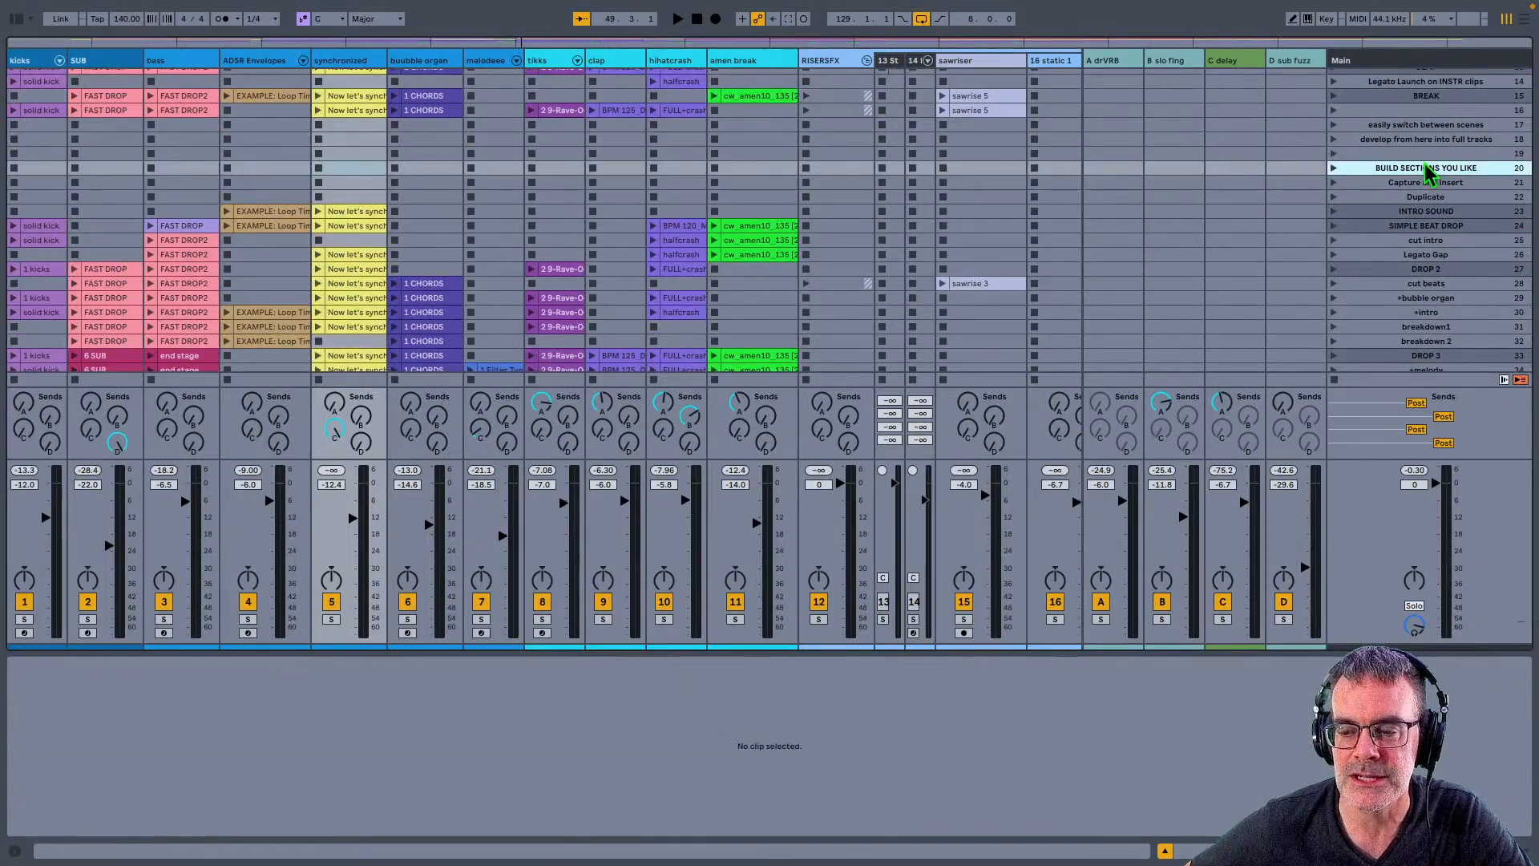
left_click(1388, 184)
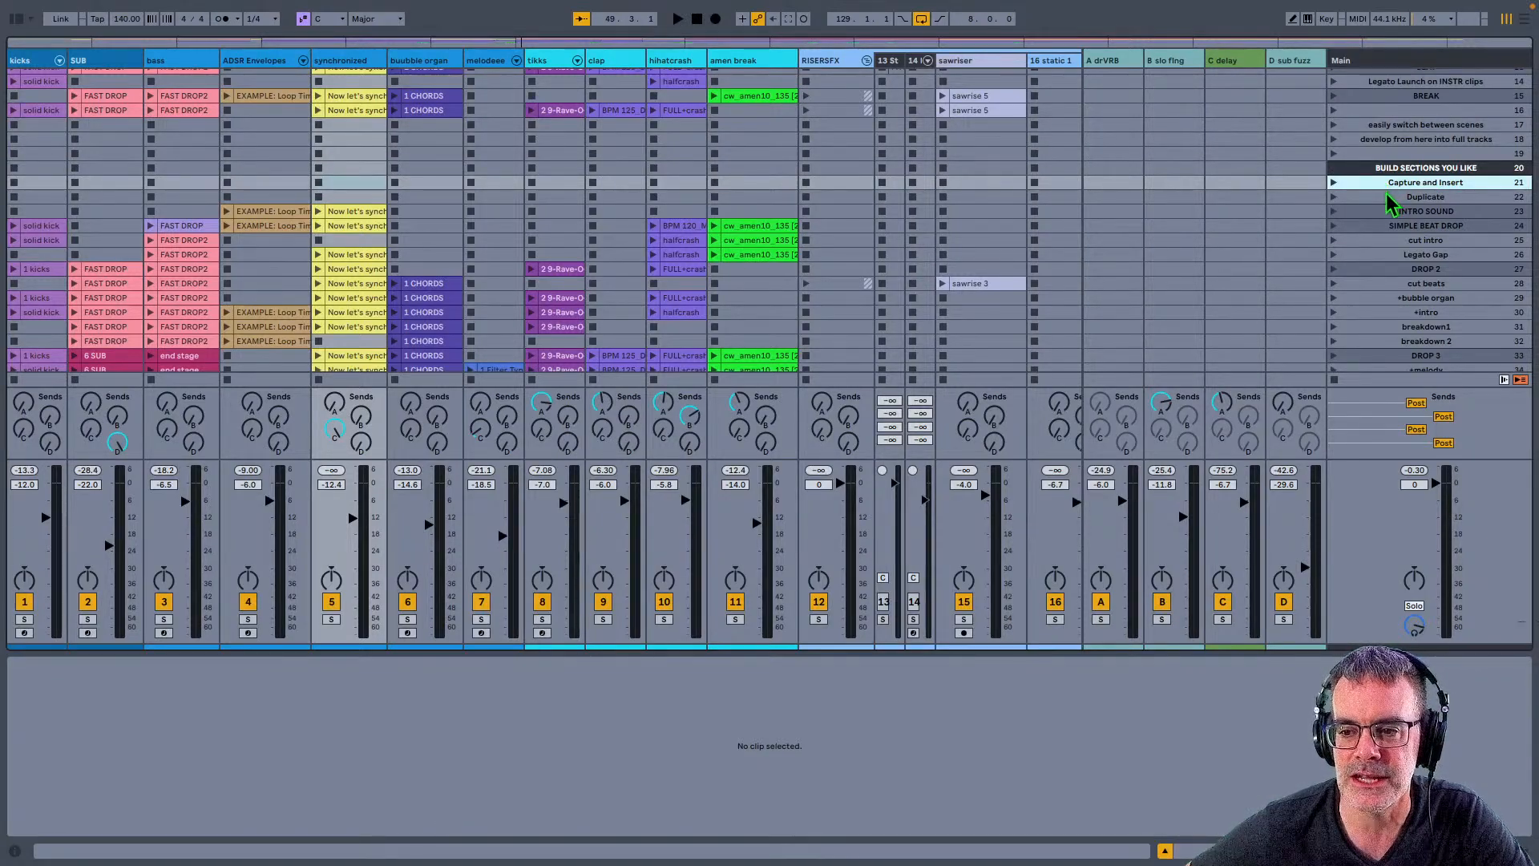
left_click(1388, 197)
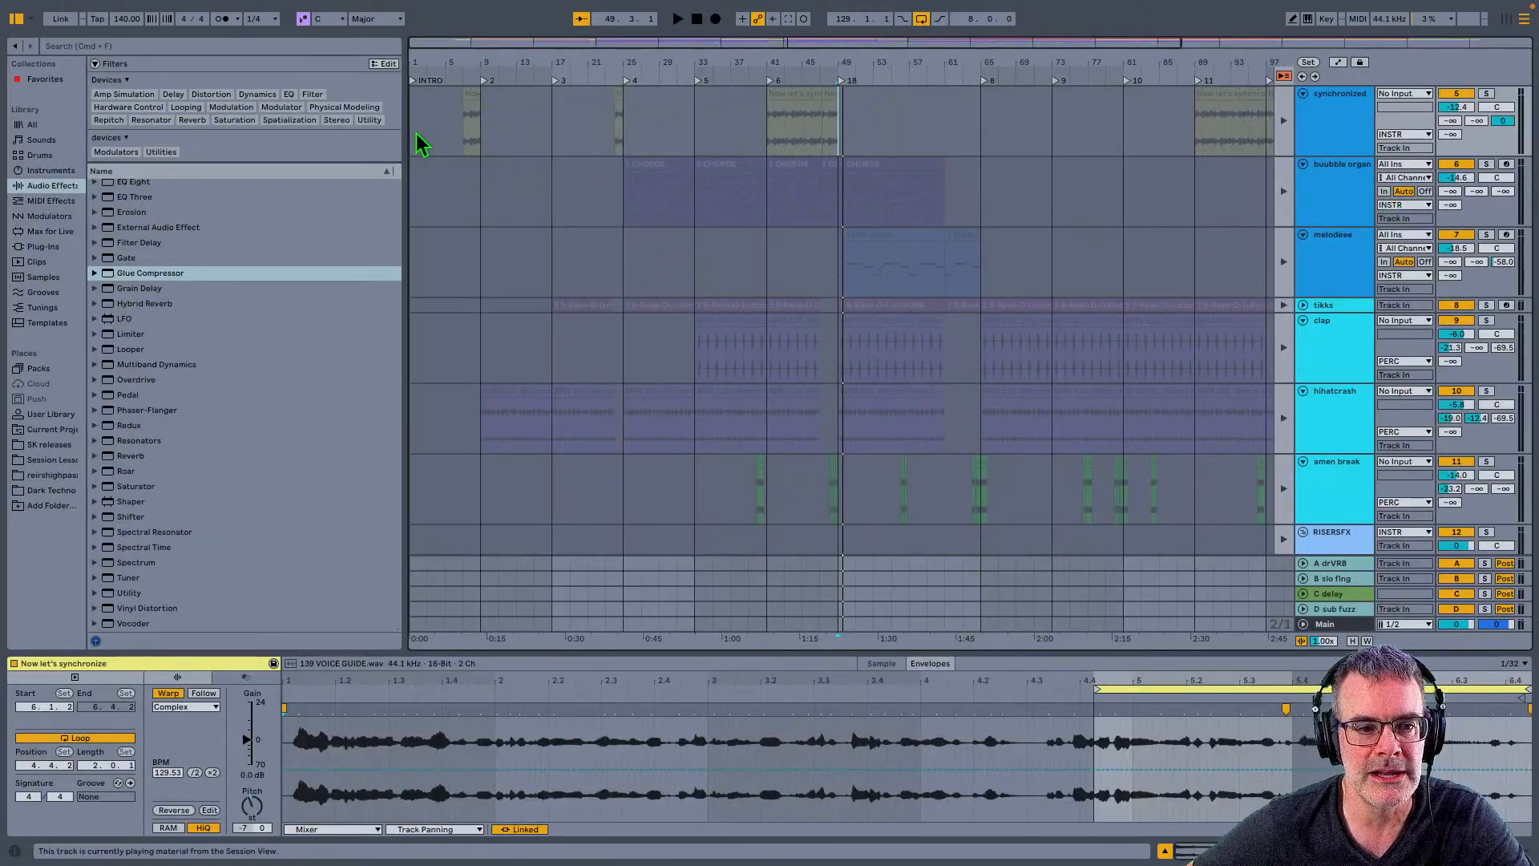
Step: Look over the arrangement's sections by highlighting successive time ranges on the synchronized track
left_click(421, 144)
left_click(475, 144)
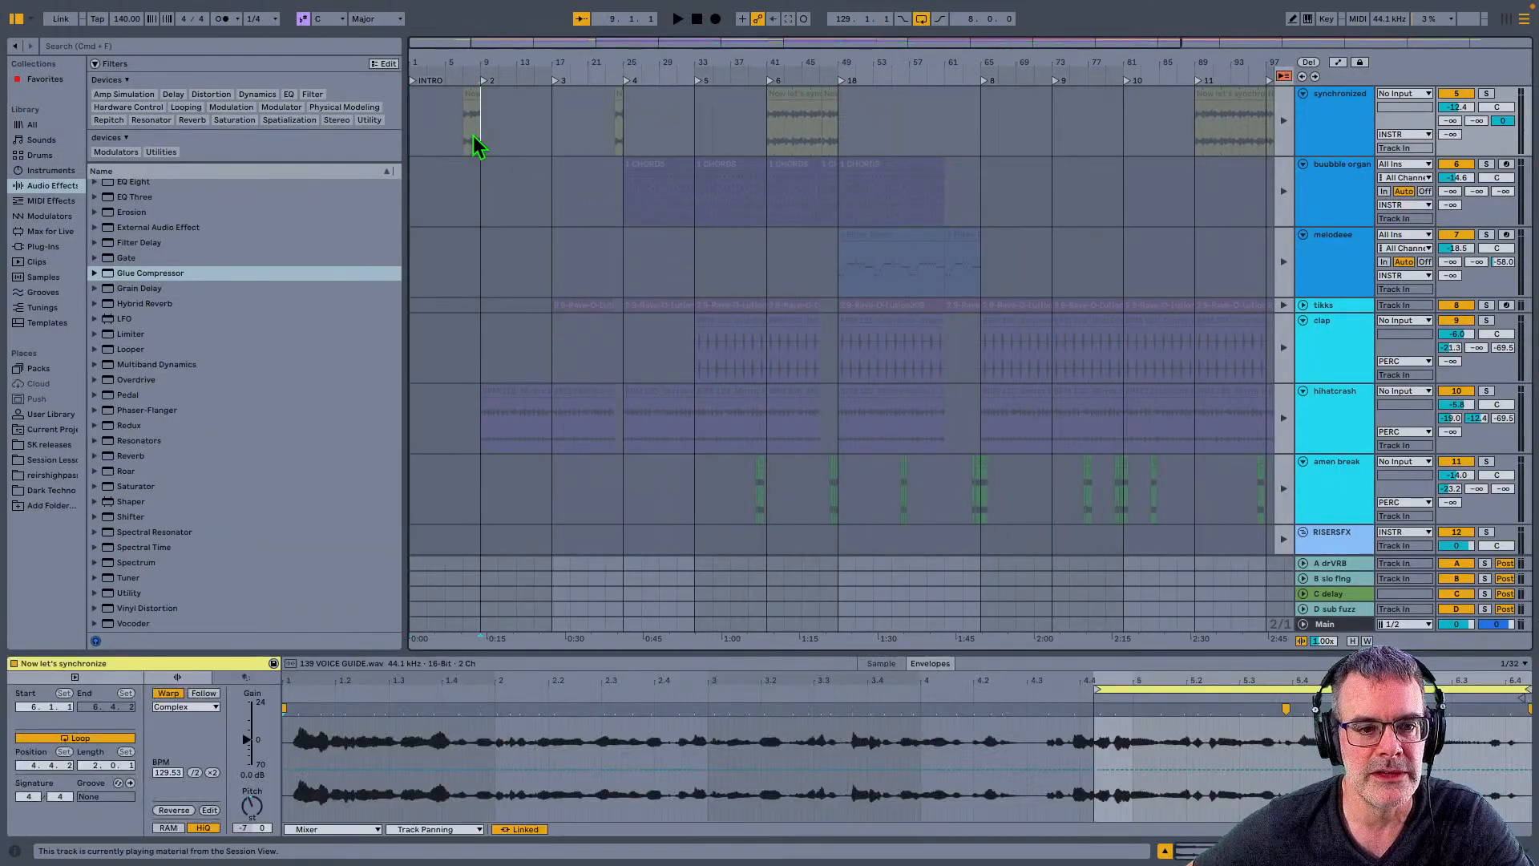
left_click(623, 140, "shift")
left_click(623, 141)
left_click(752, 138, "shift")
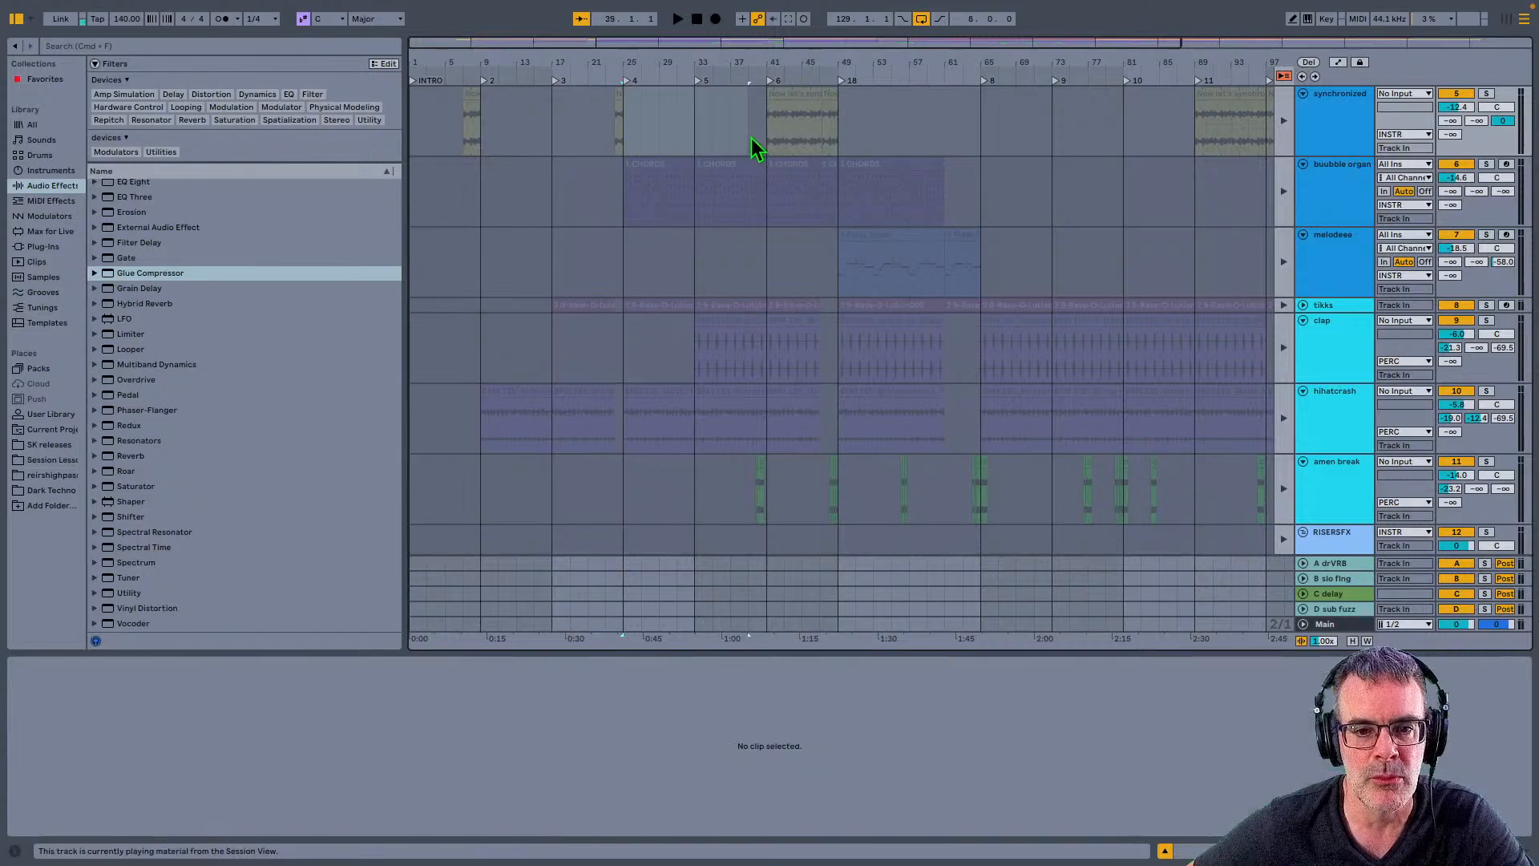
left_click(834, 138)
left_click(996, 132, "shift")
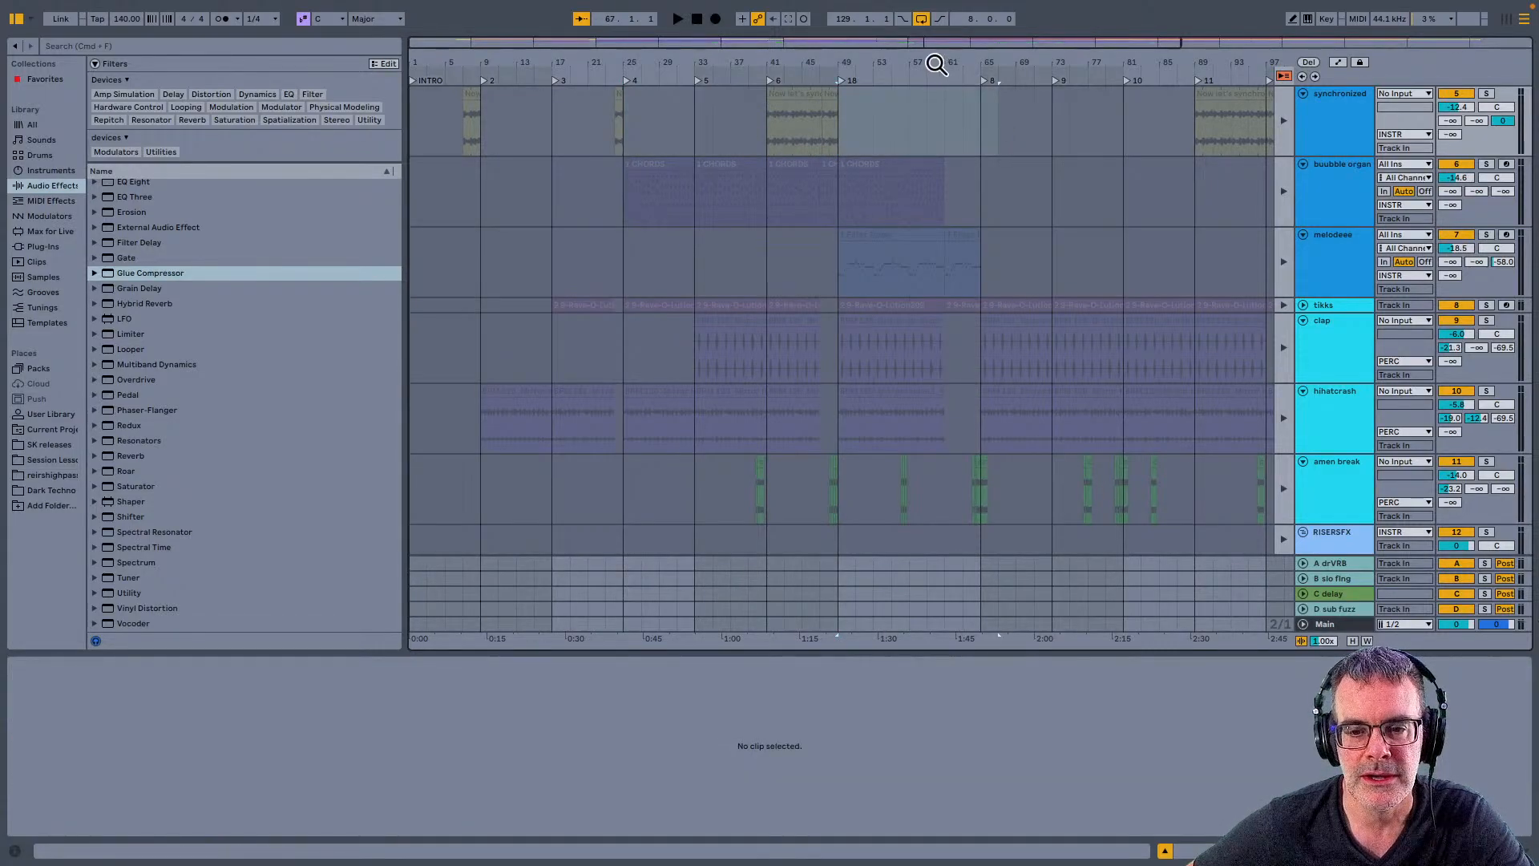
Step: View the arrangement through its END locator, hand playback back to the arrangement, and return to Session View
left_click_drag(935, 61, 935, 36)
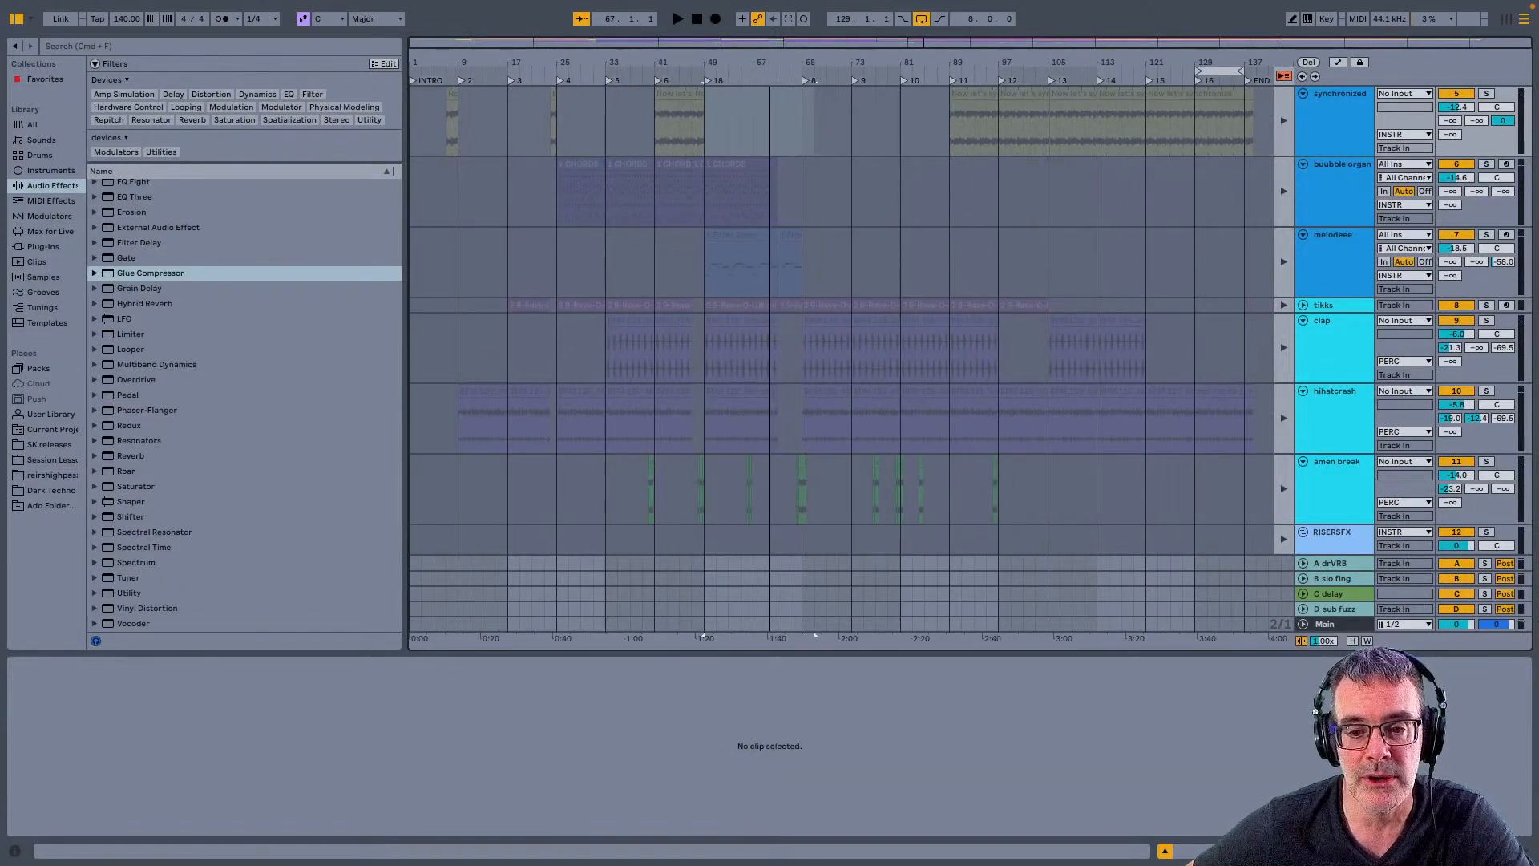
left_click(1284, 77)
key("Tab")
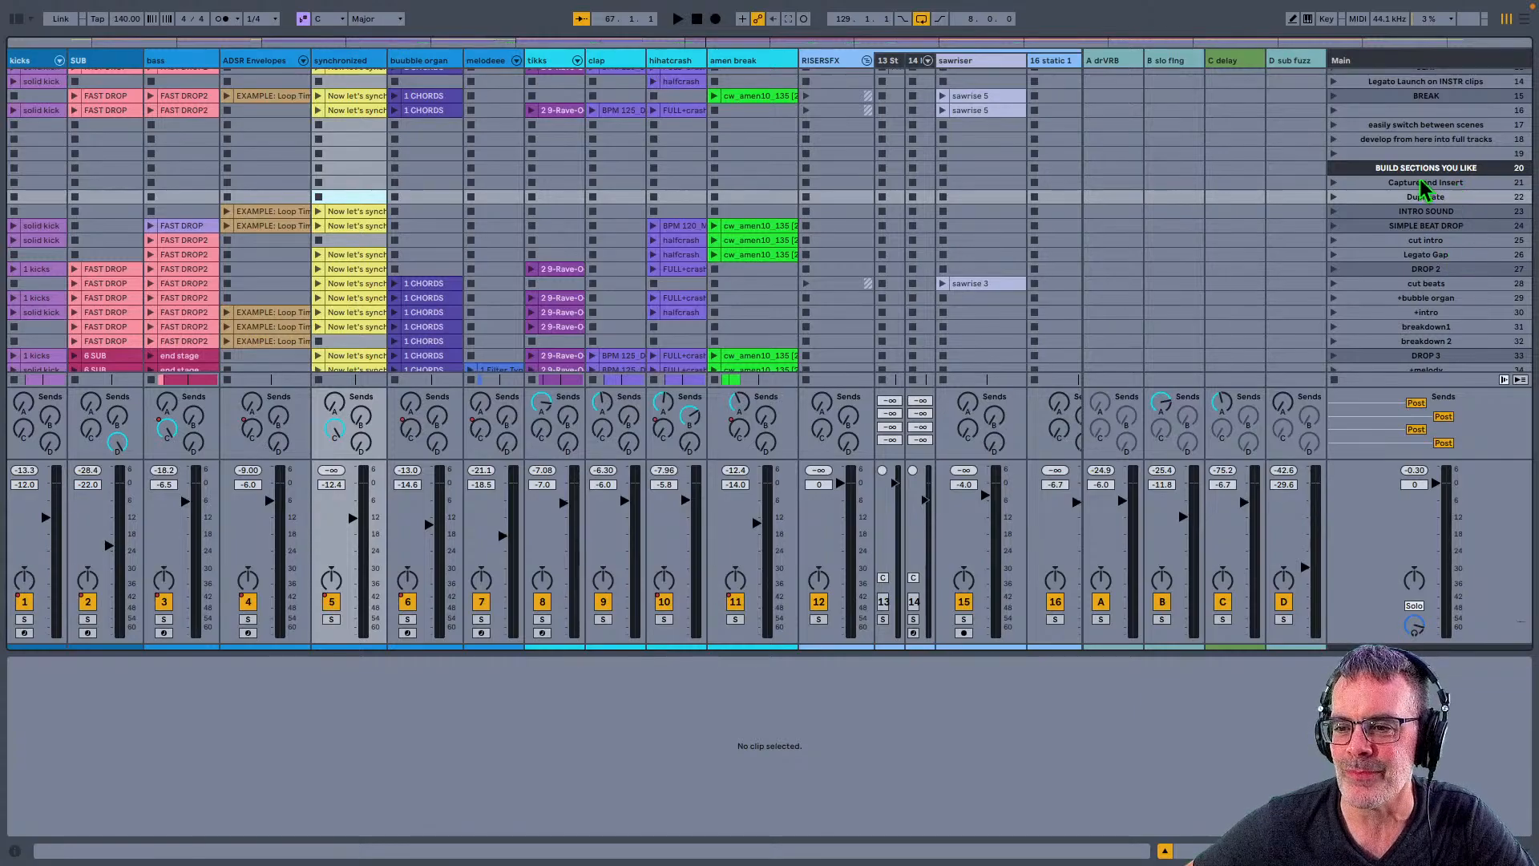
Step: Play the INTRO SOUND scene and inspect its ADSR Envelopes and synchronized clips
left_click(1399, 196)
left_click(1367, 213)
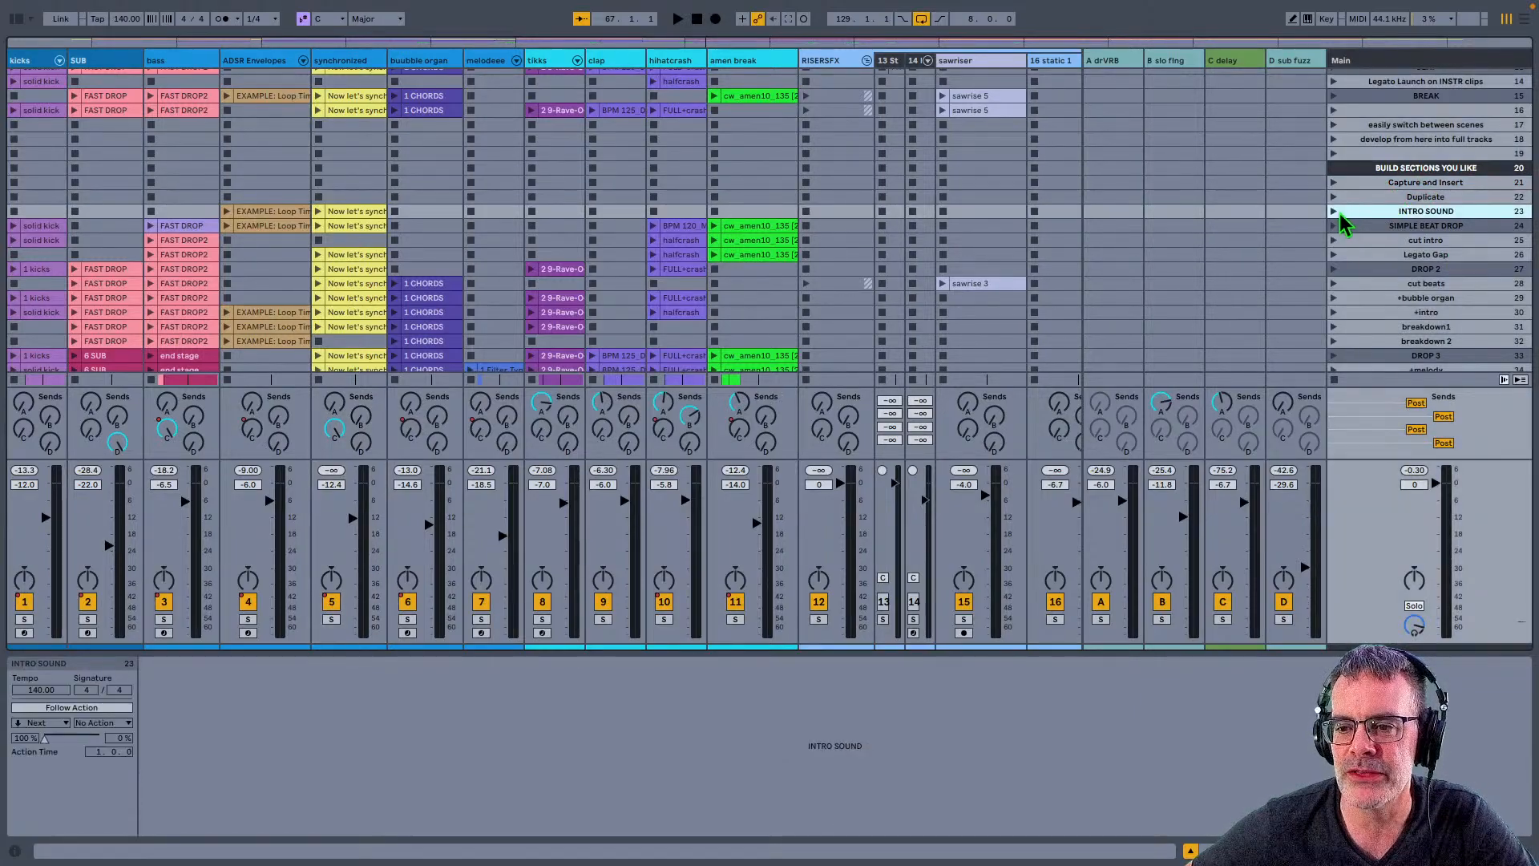
left_click(1334, 212)
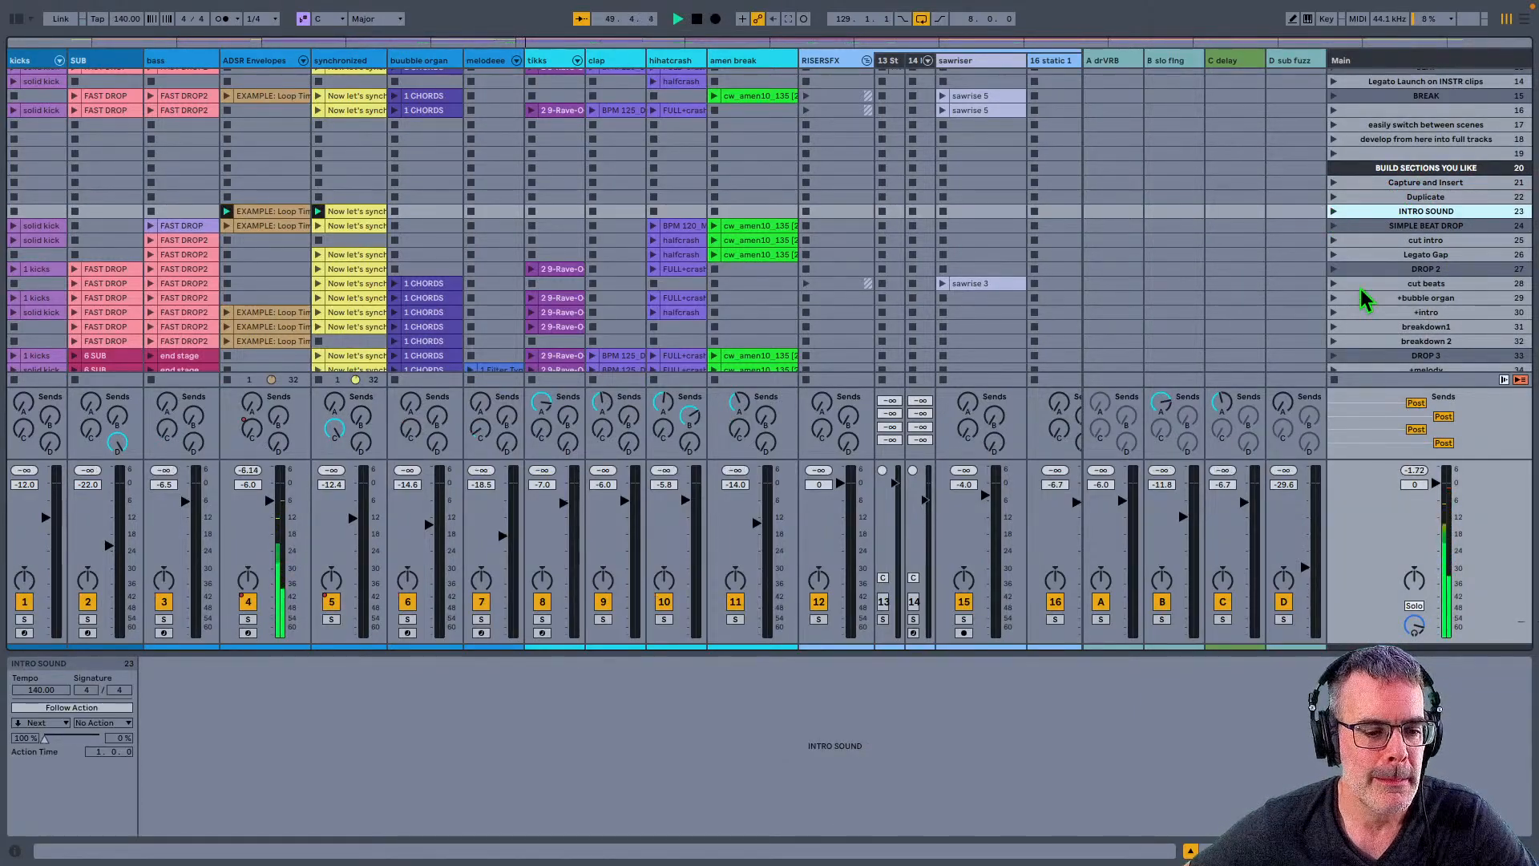
left_click(256, 211)
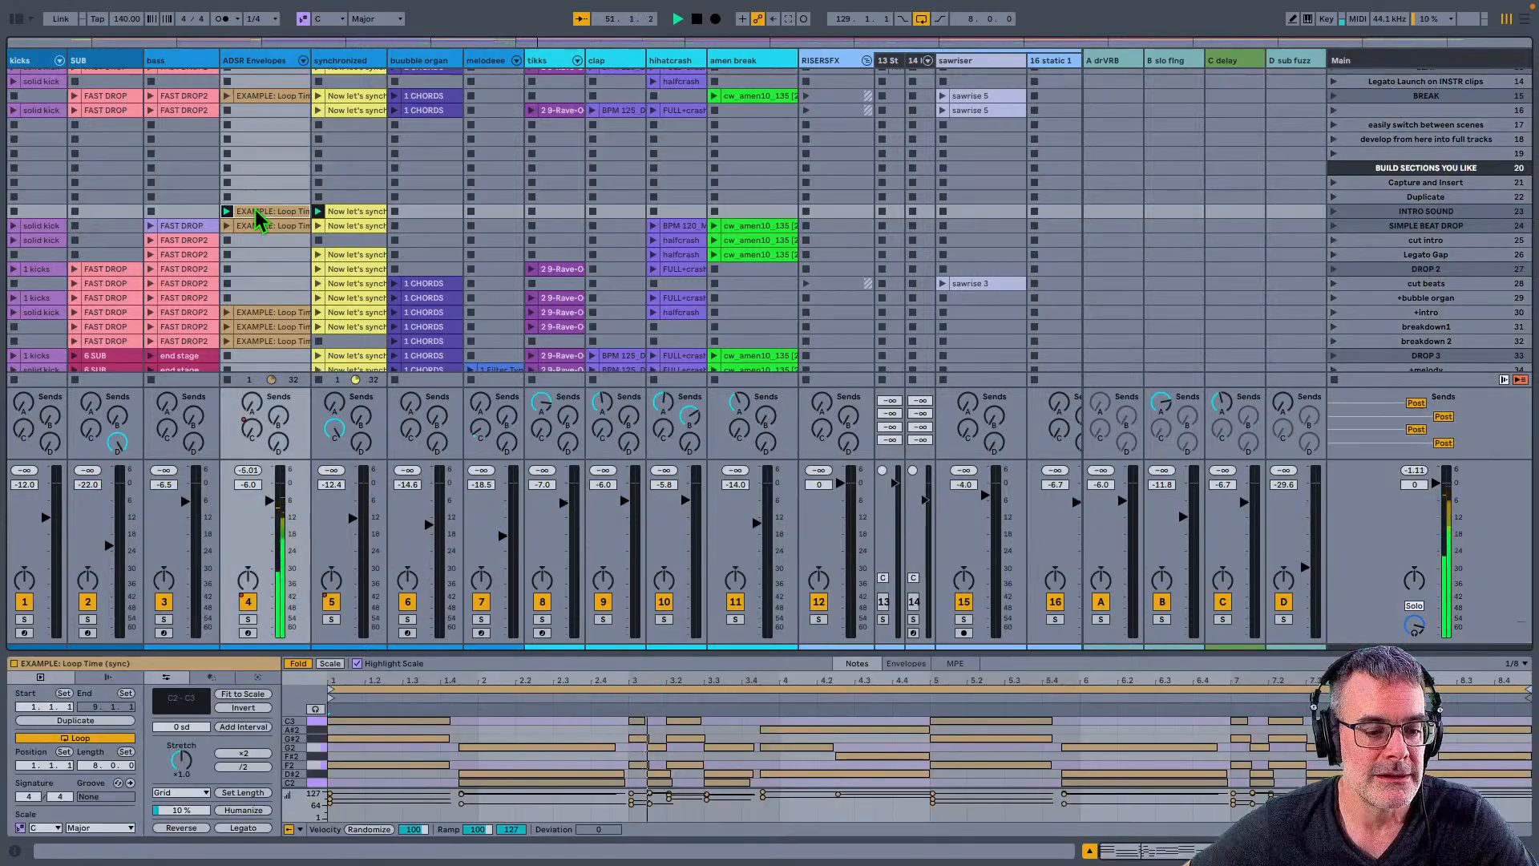
left_click(353, 212)
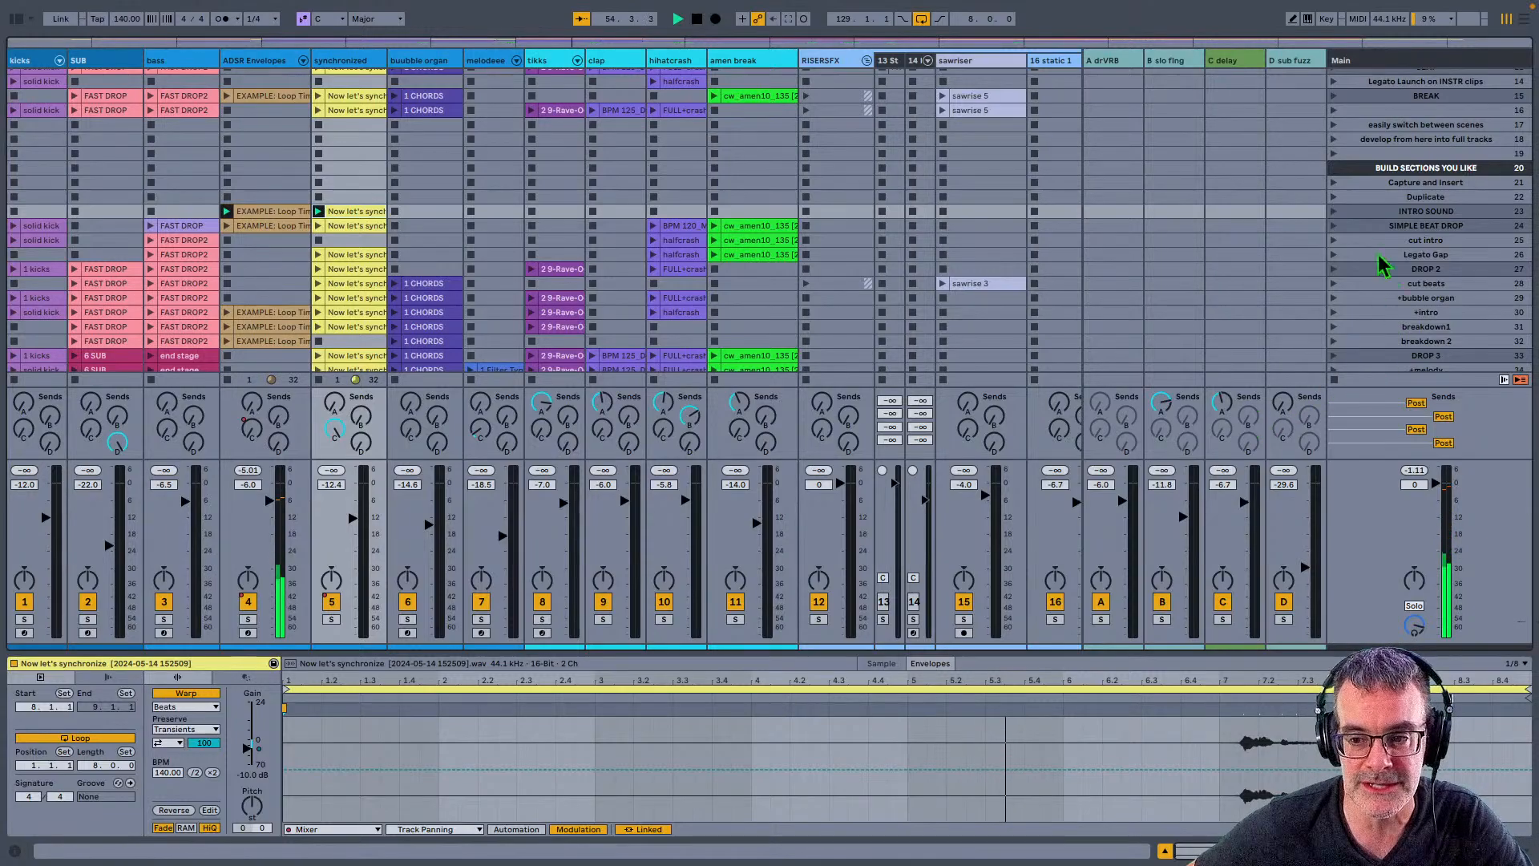
Step: Launch the SIMPLE BEAT DROP scene to hear the transition from the intro, and stop playback
left_click(1366, 227)
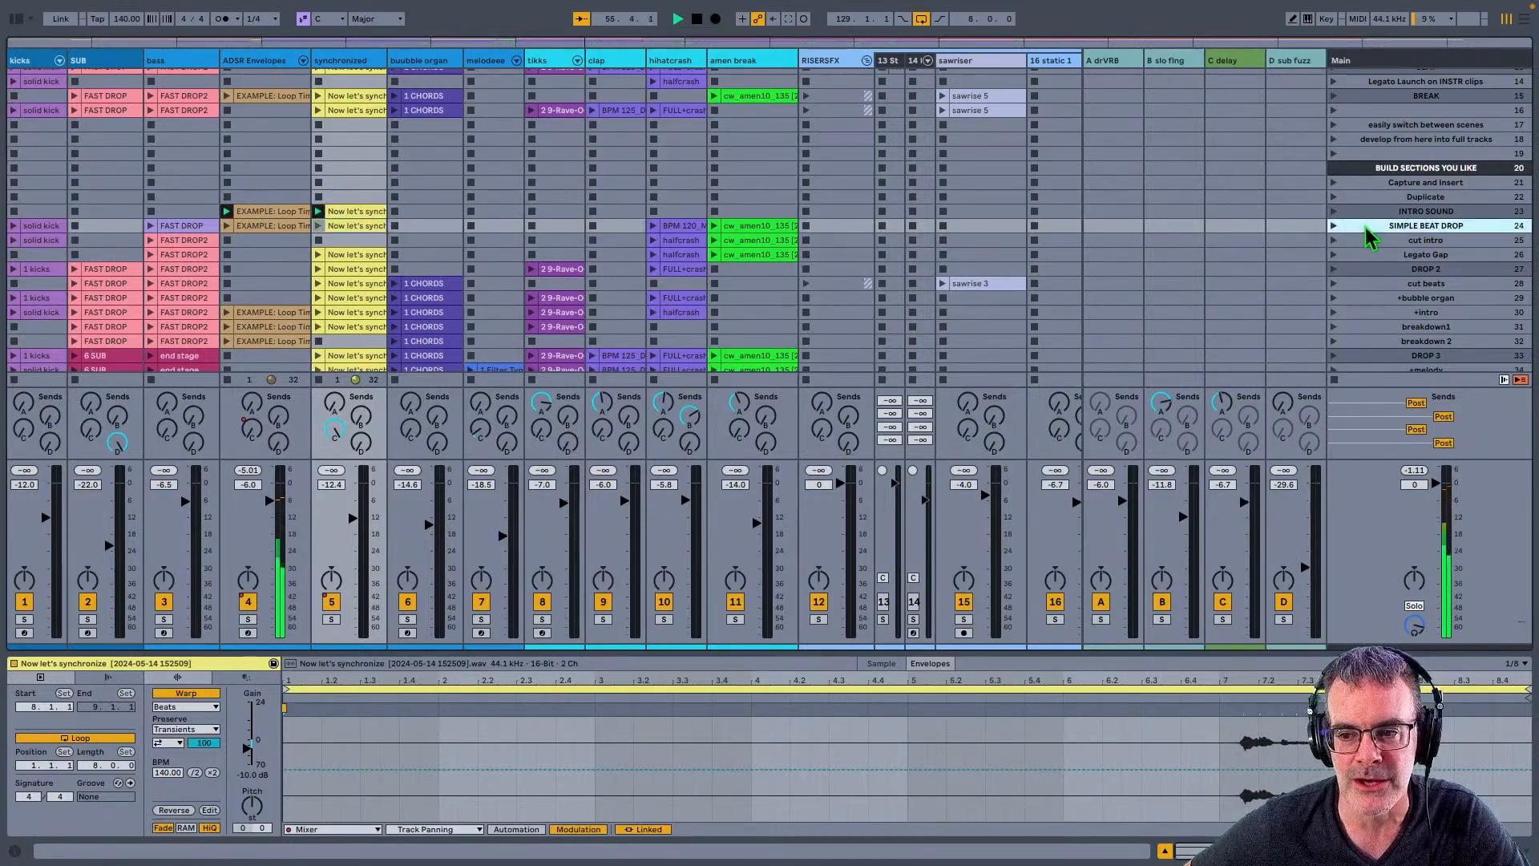
left_click(1333, 227)
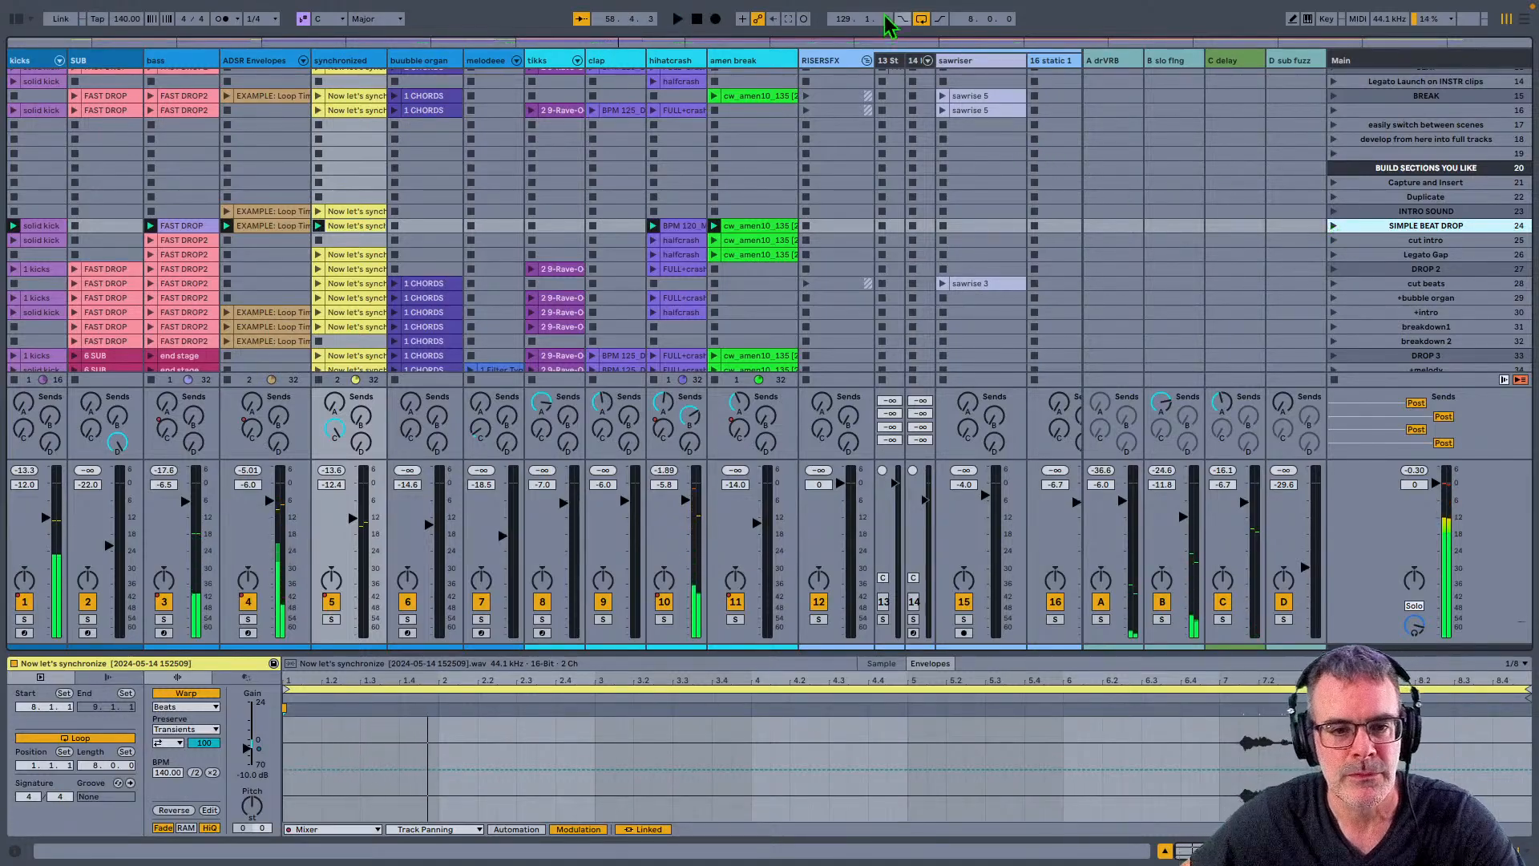
Step: Reset playback to the start and launch the SIMPLE BEAT DROP, cut intro, Legato Gap and DROP 2 scenes in sequence
left_click(697, 19)
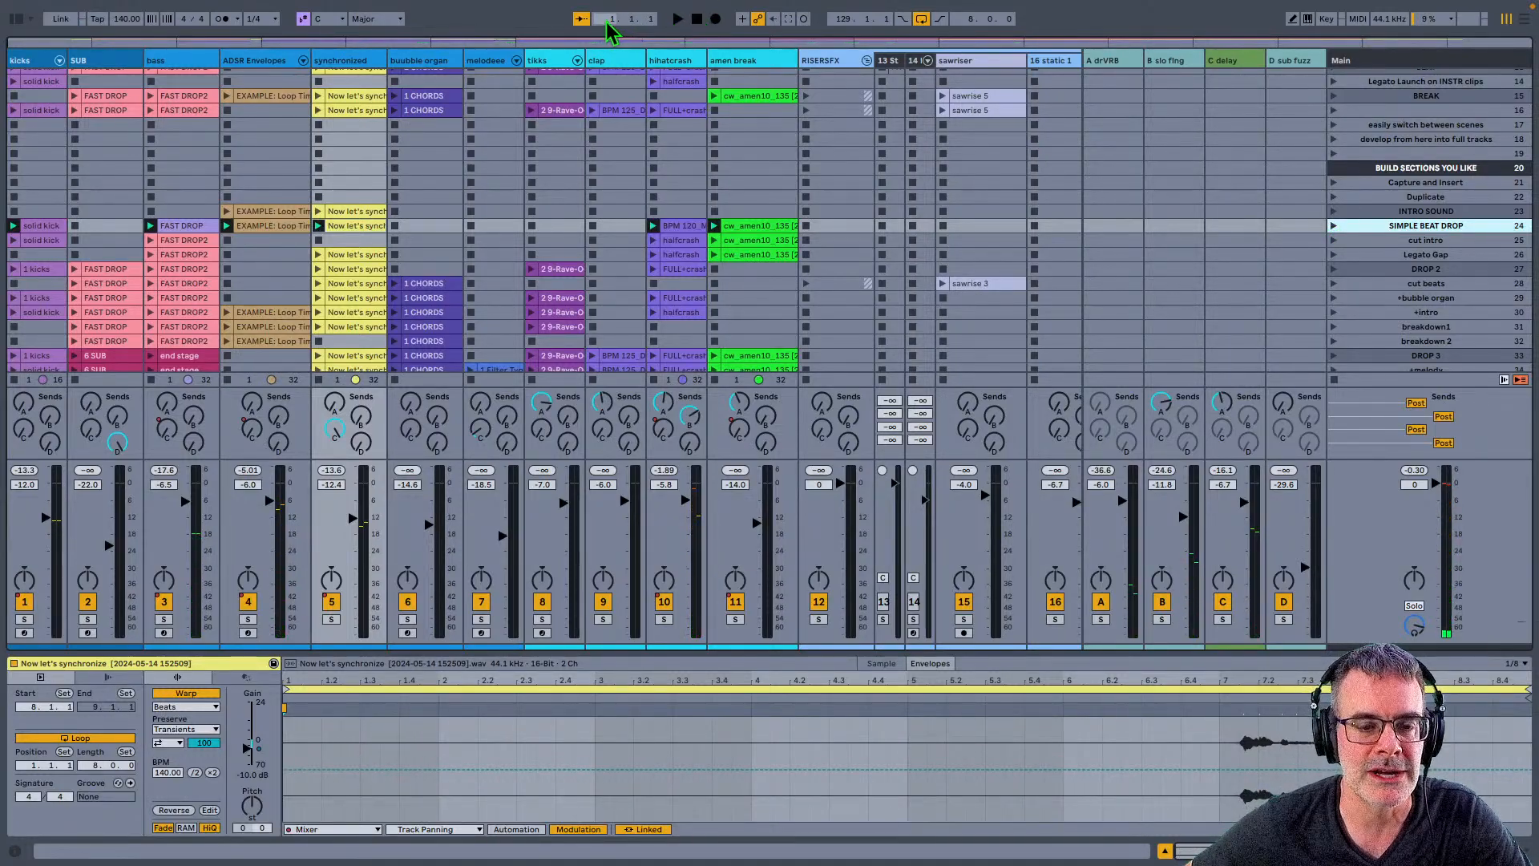
left_click(1334, 227)
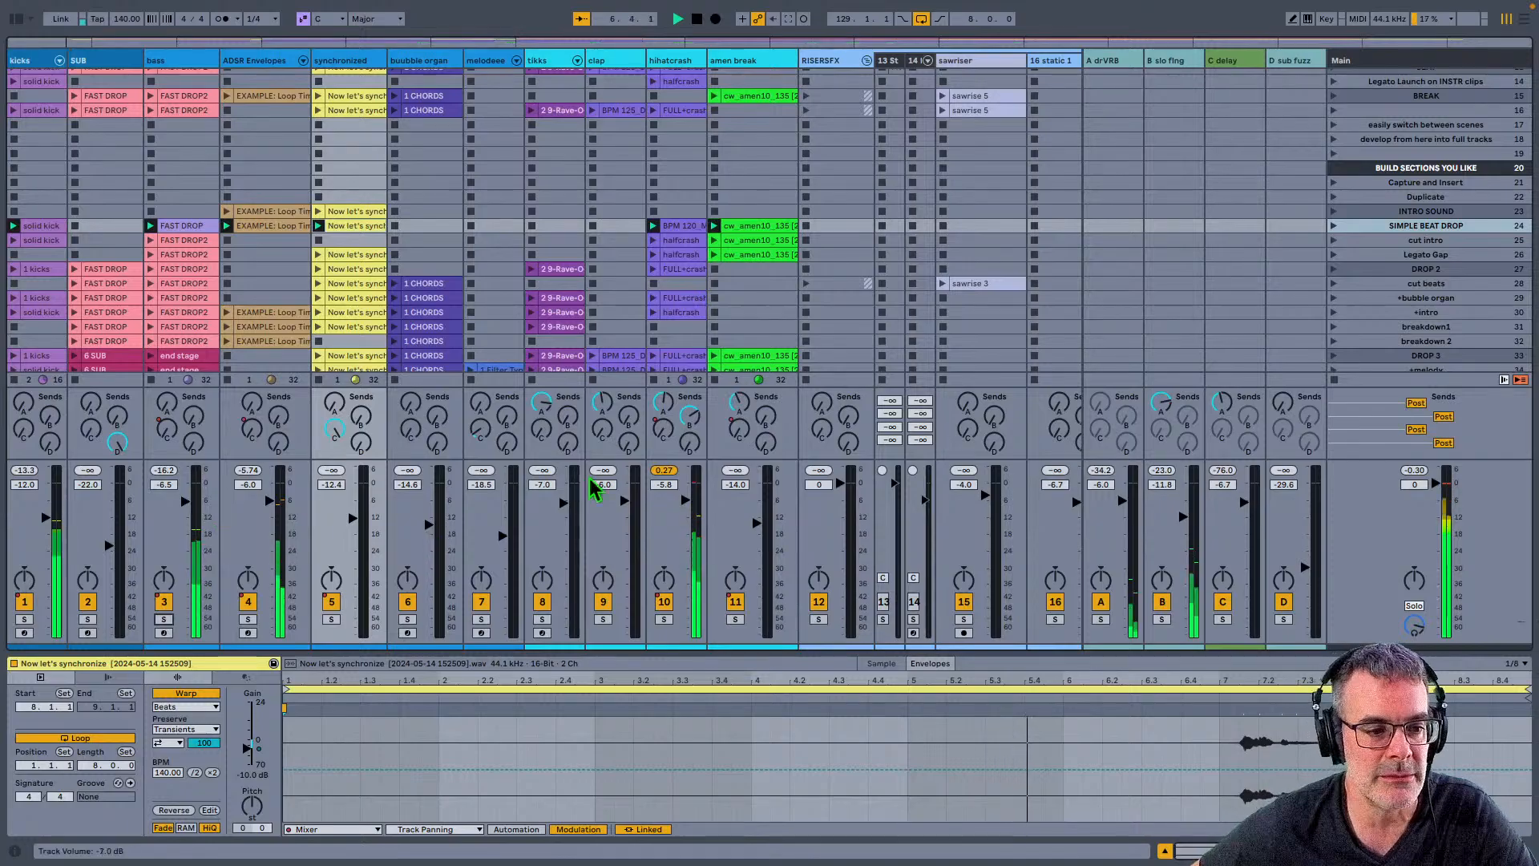
left_click(1334, 240)
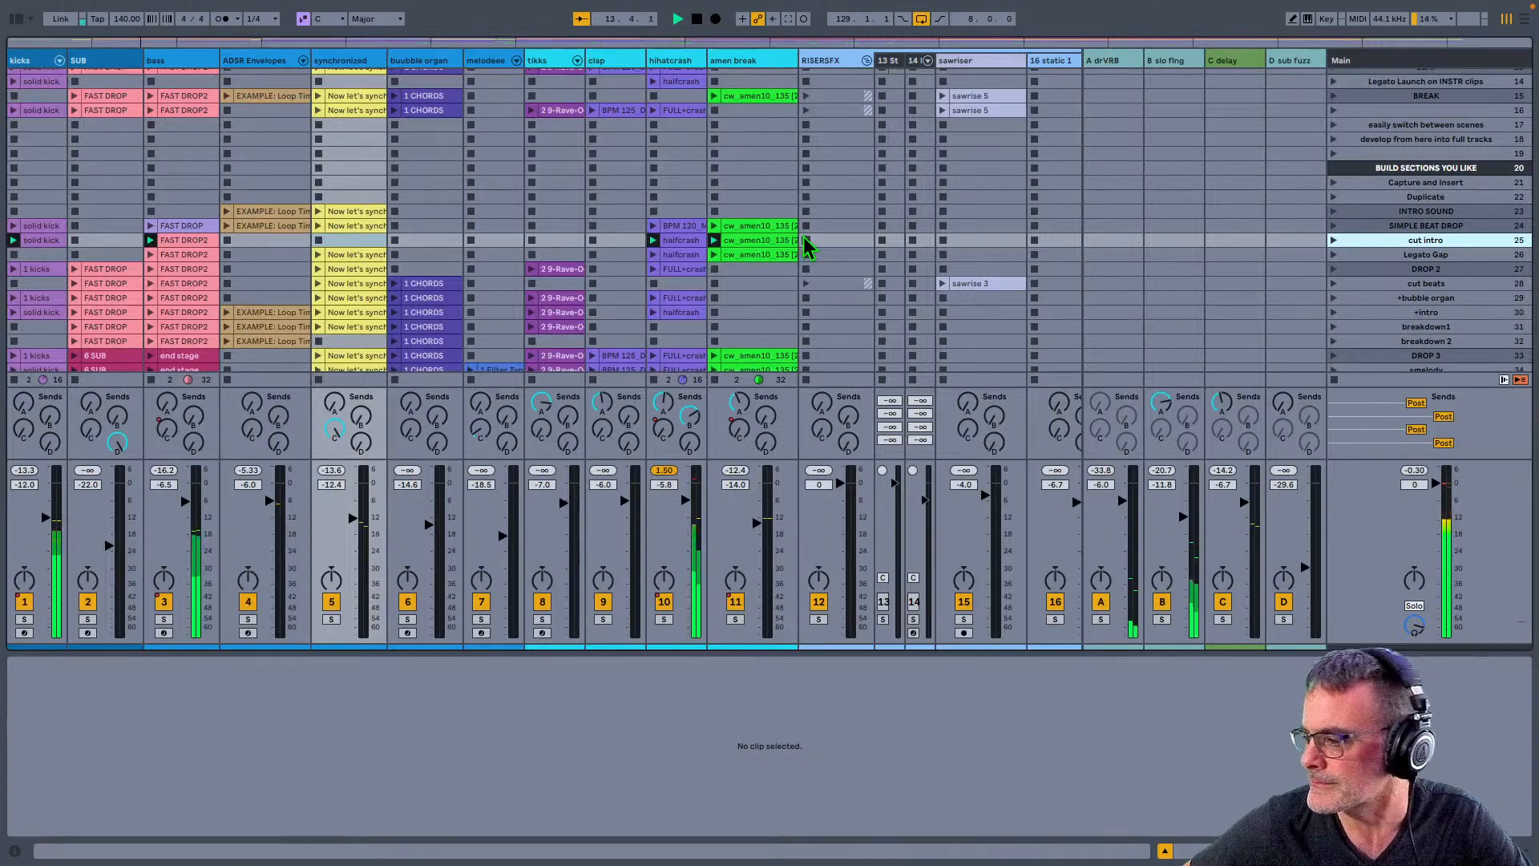
left_click(1332, 255)
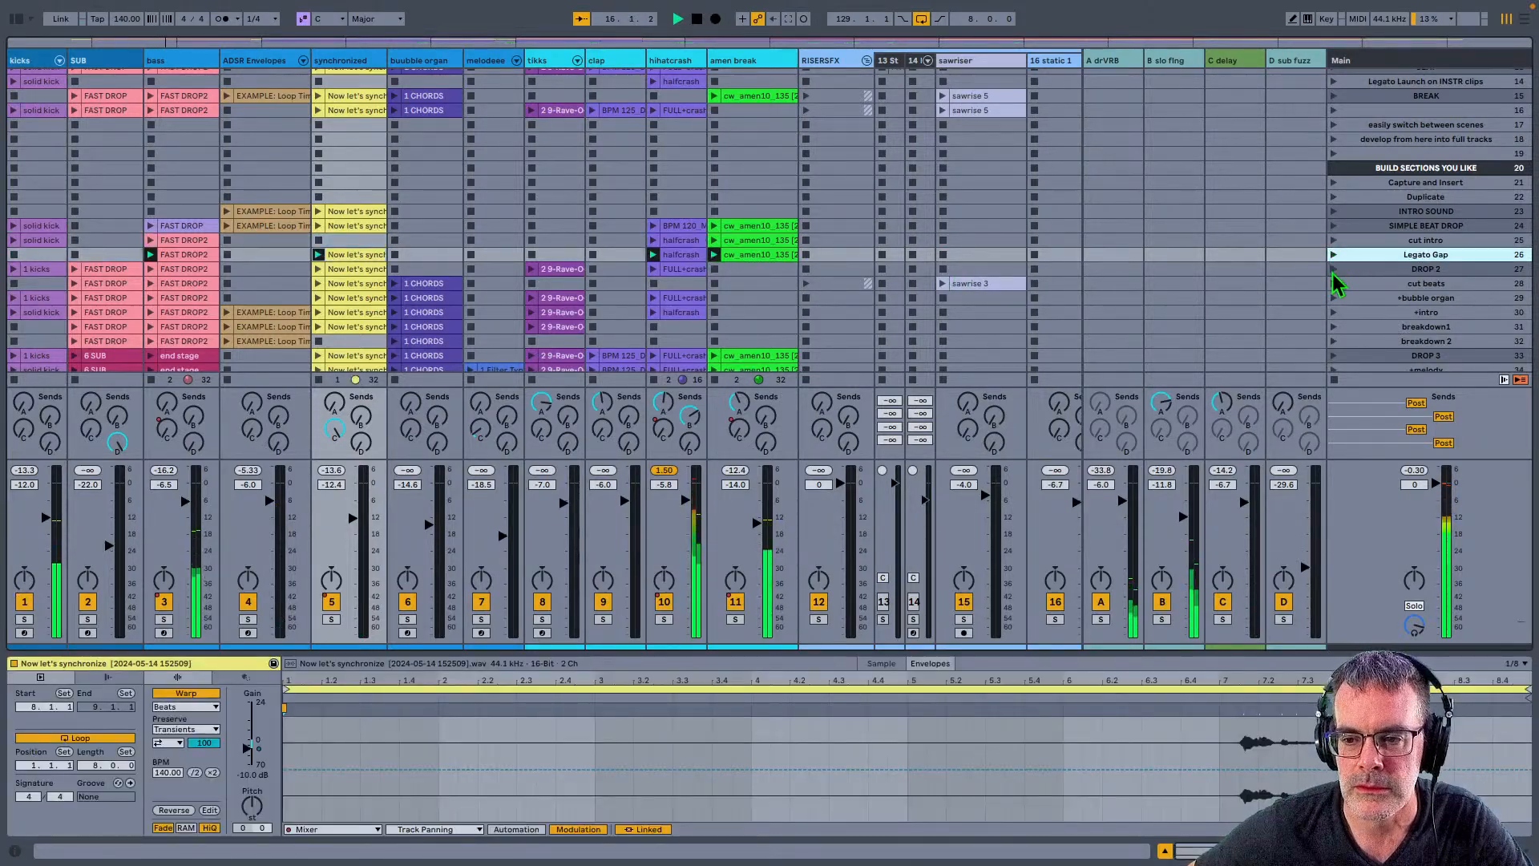
left_click(1333, 270)
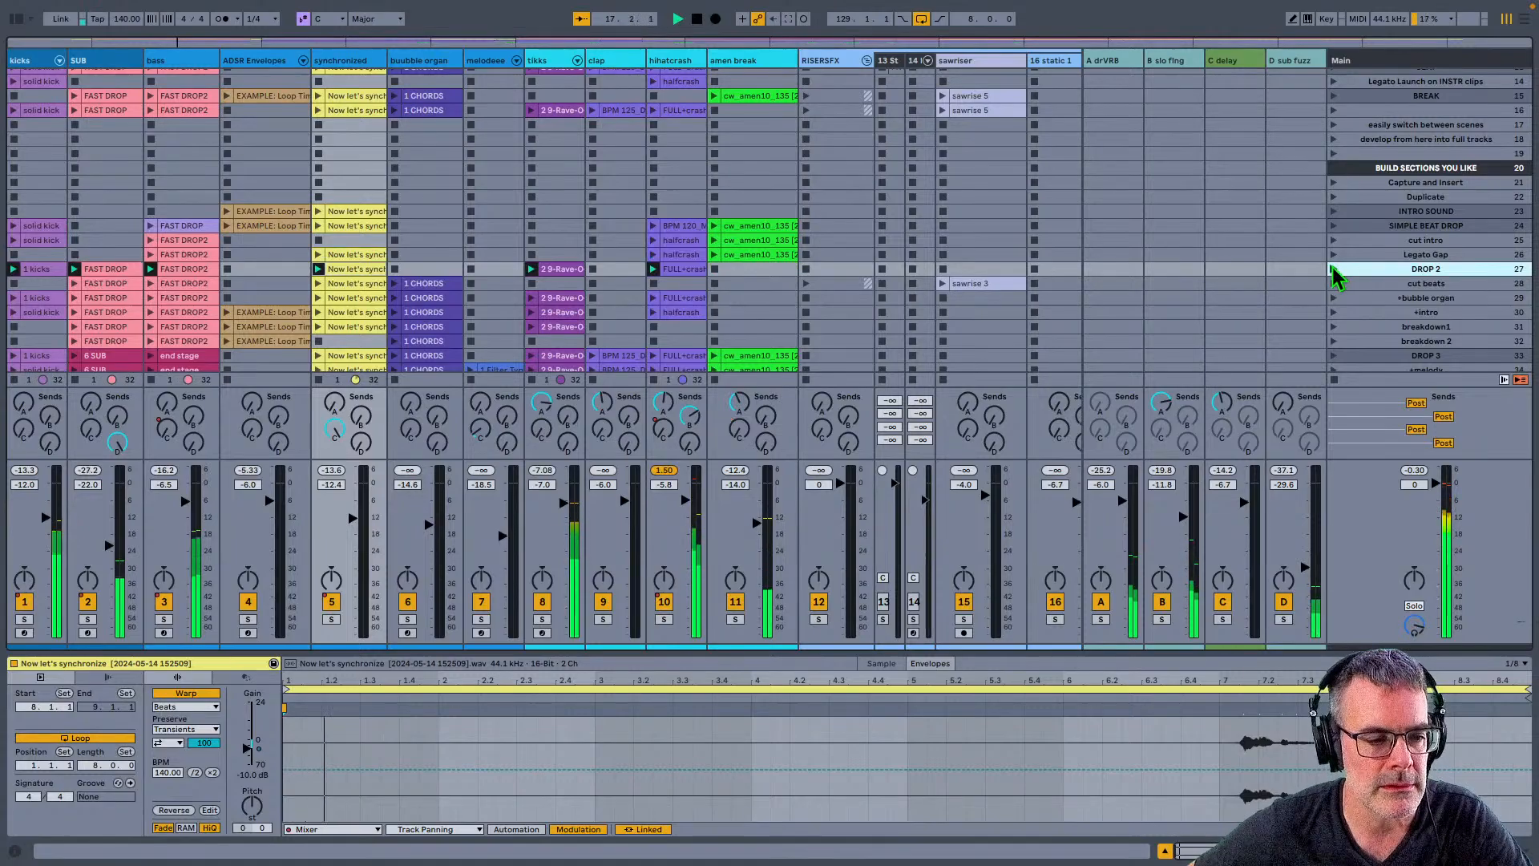
Step: Stop playback and inspect the Legato Gap scene's amen break, synchronized, bass and kicks slots
left_click(1388, 255)
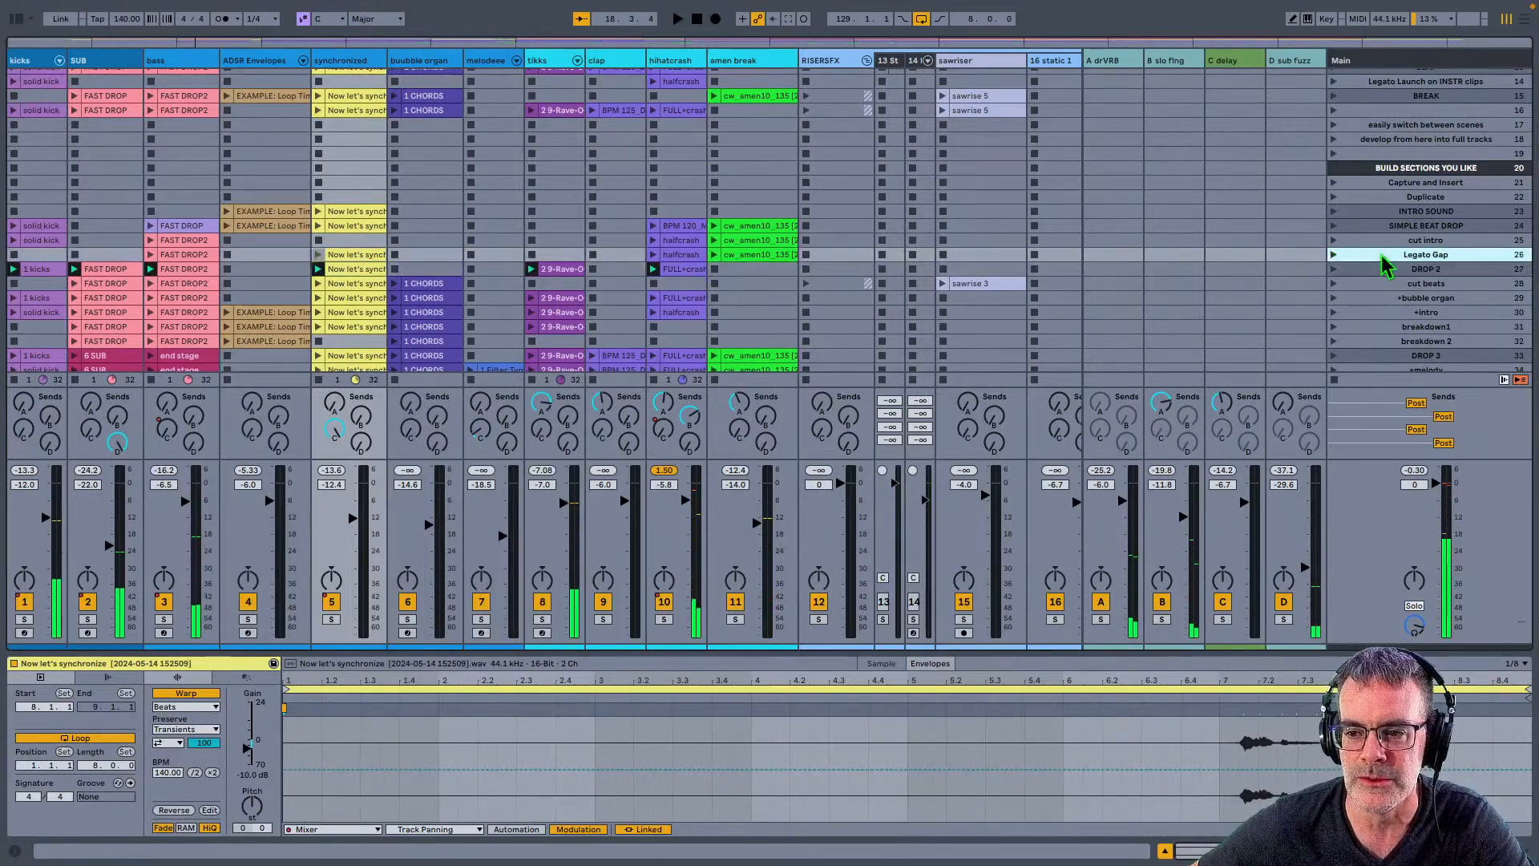
left_click(739, 255)
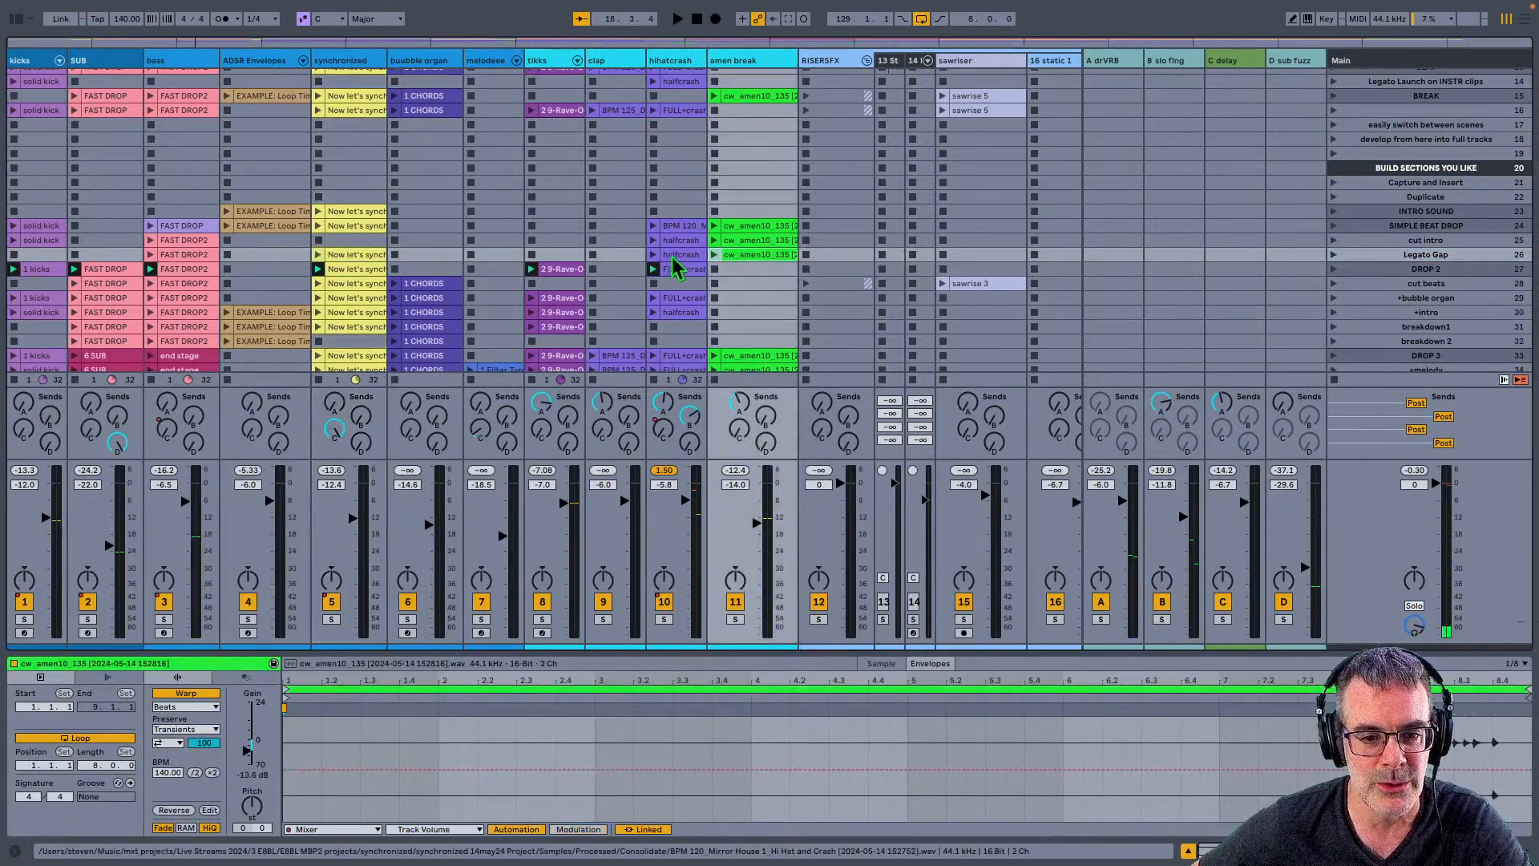
left_click(348, 255)
left_click(181, 255)
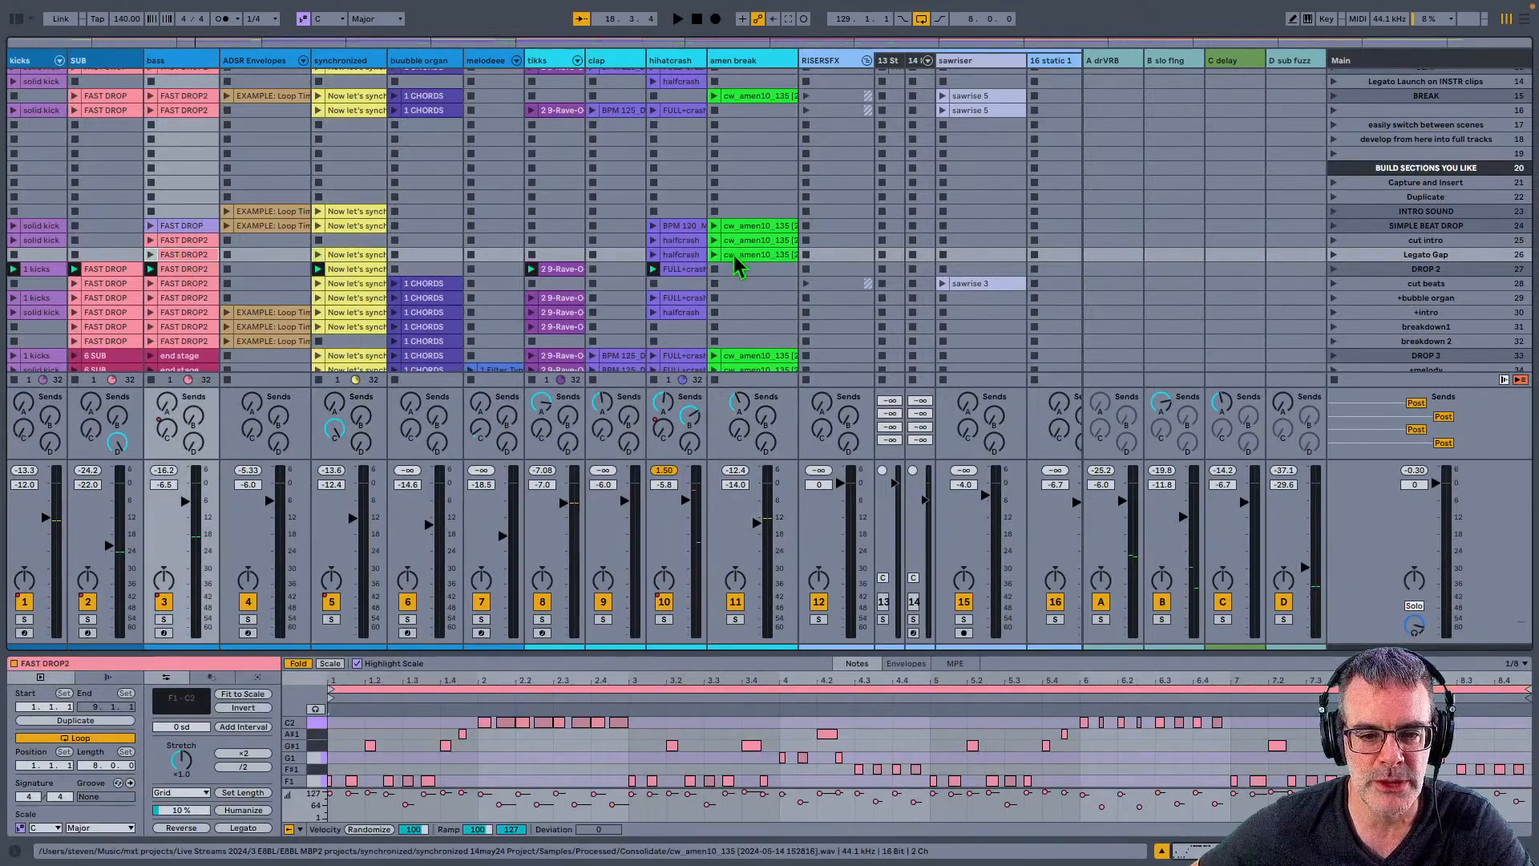
left_click(30, 255)
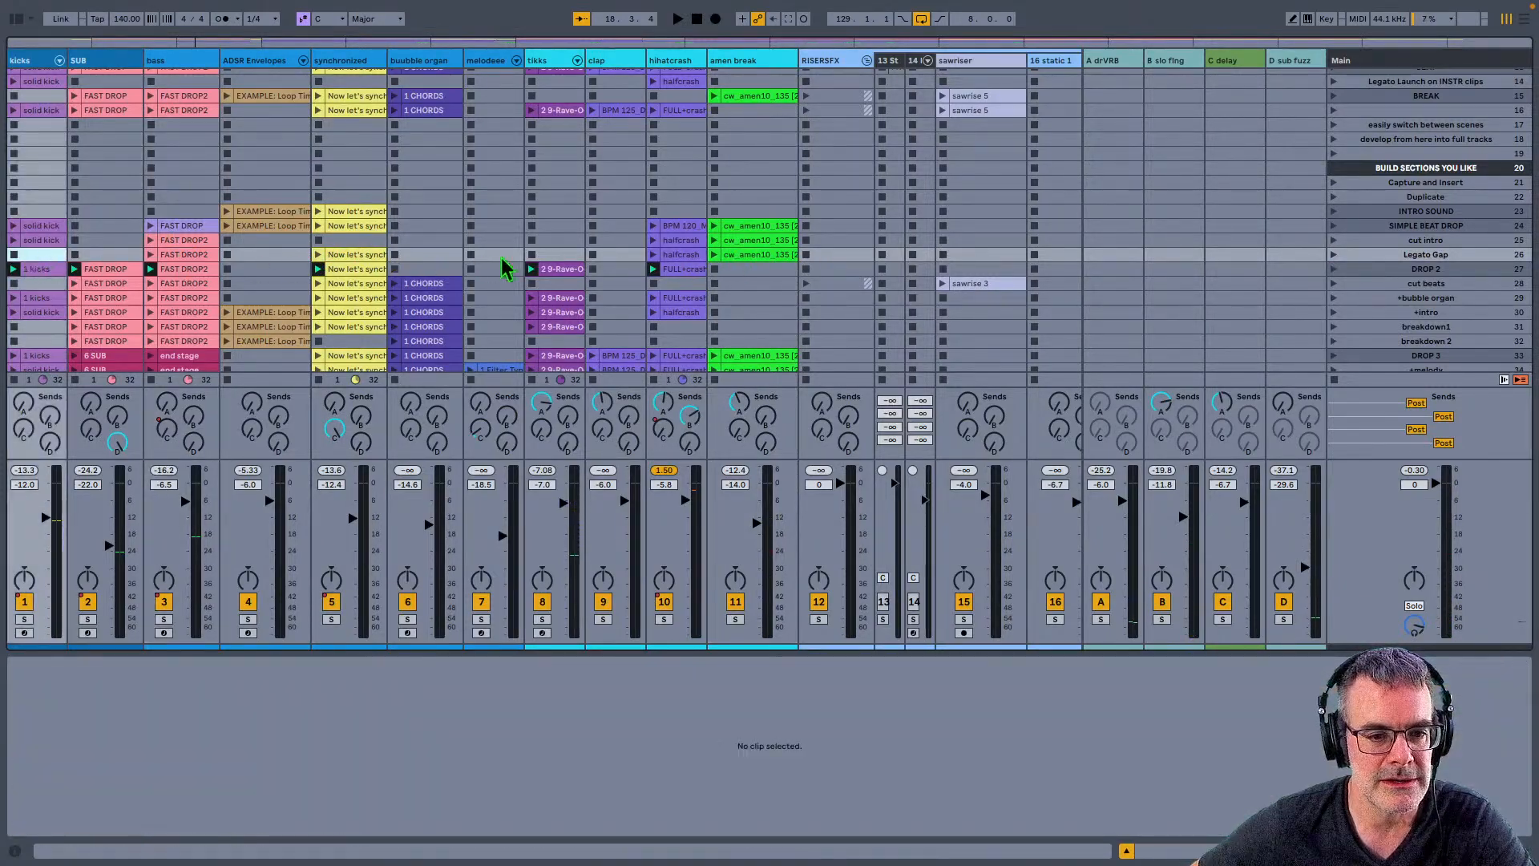
Step: Play the Legato Gap scene, delete its hihatcrash clip, and replay the scene without it
left_click(1332, 254)
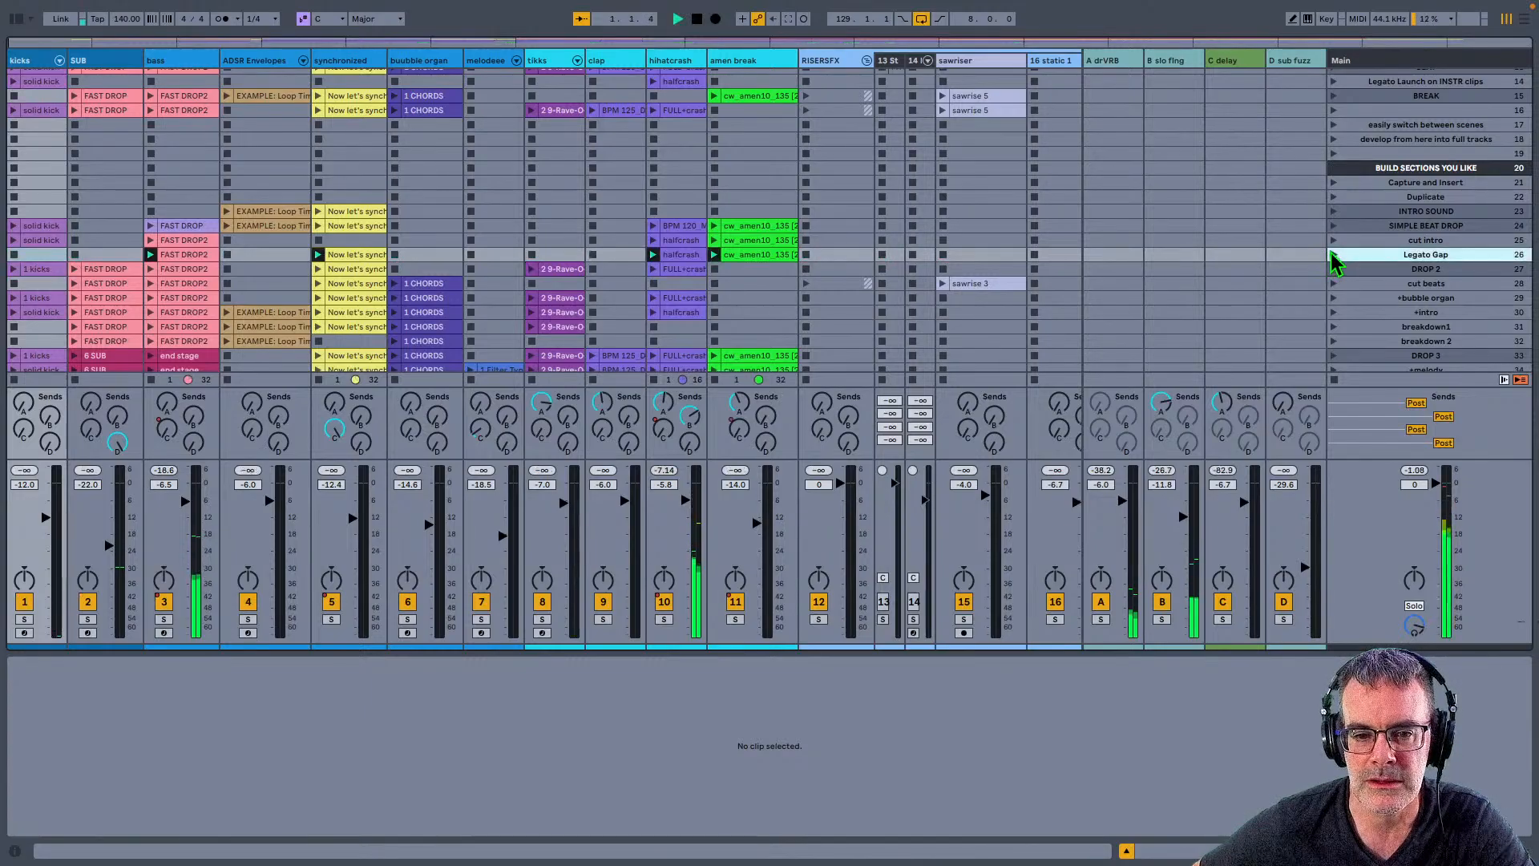
left_click(680, 255)
key("Delete")
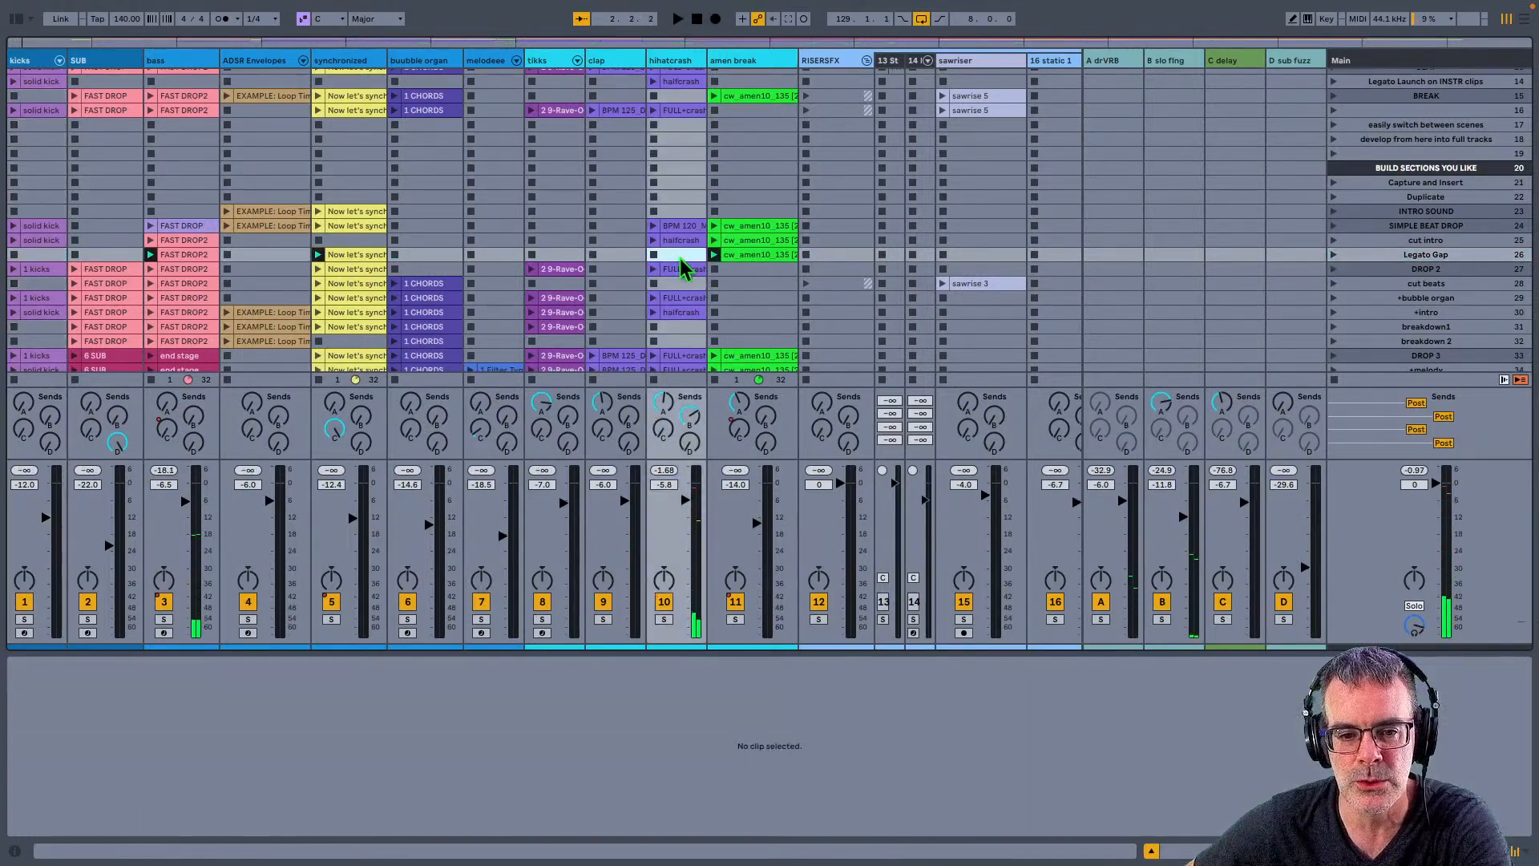
left_click(1332, 254)
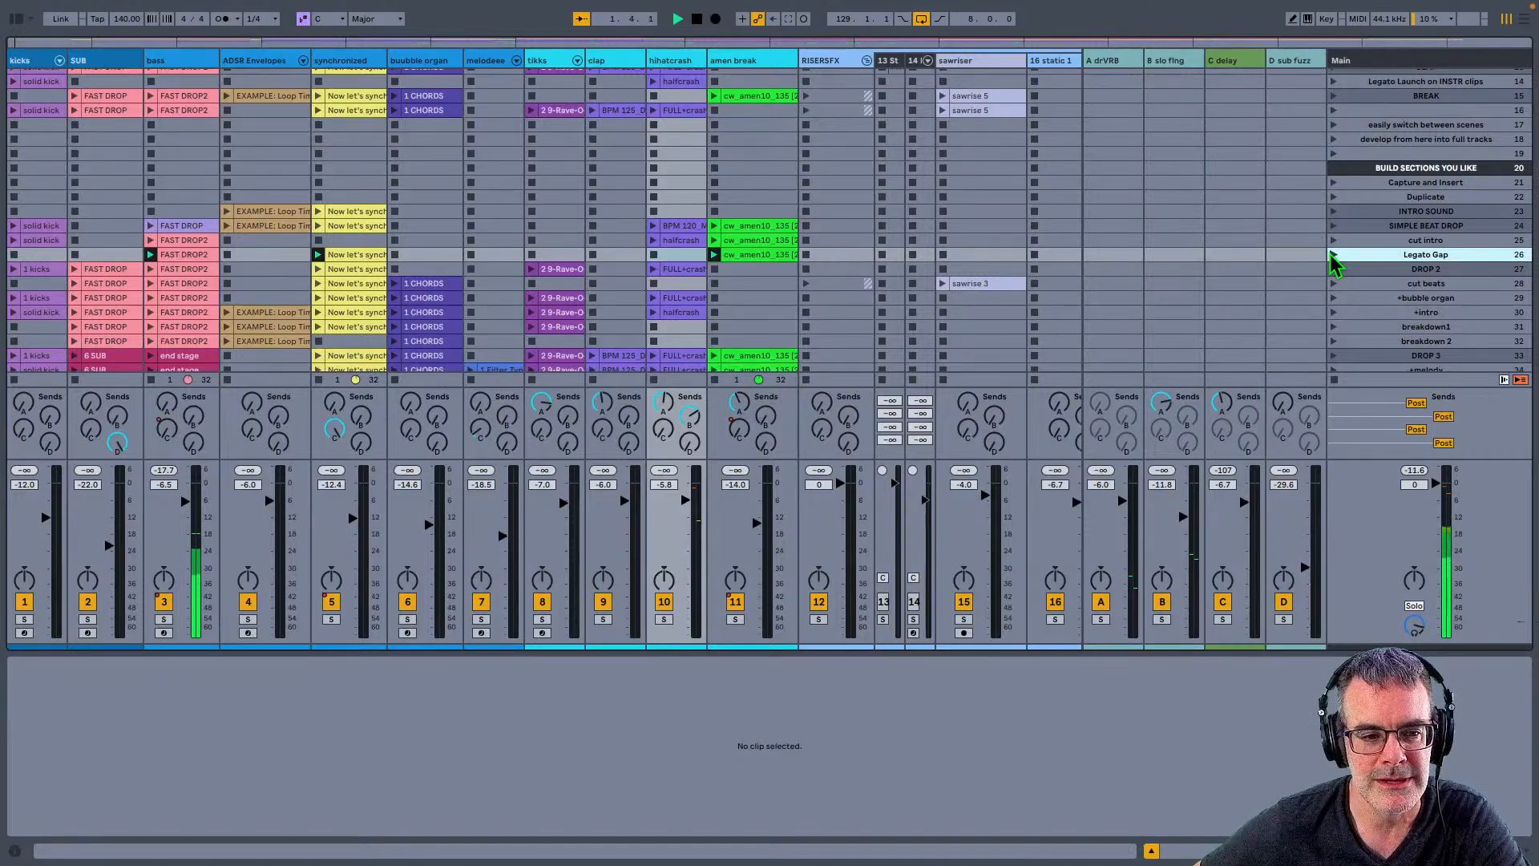
key("space")
key("Up")
key("Up")
key("Up")
key("Up")
key("Up")
key("Up")
key("Up")
key("Up")
key("Up")
key("Up")
key("Up")
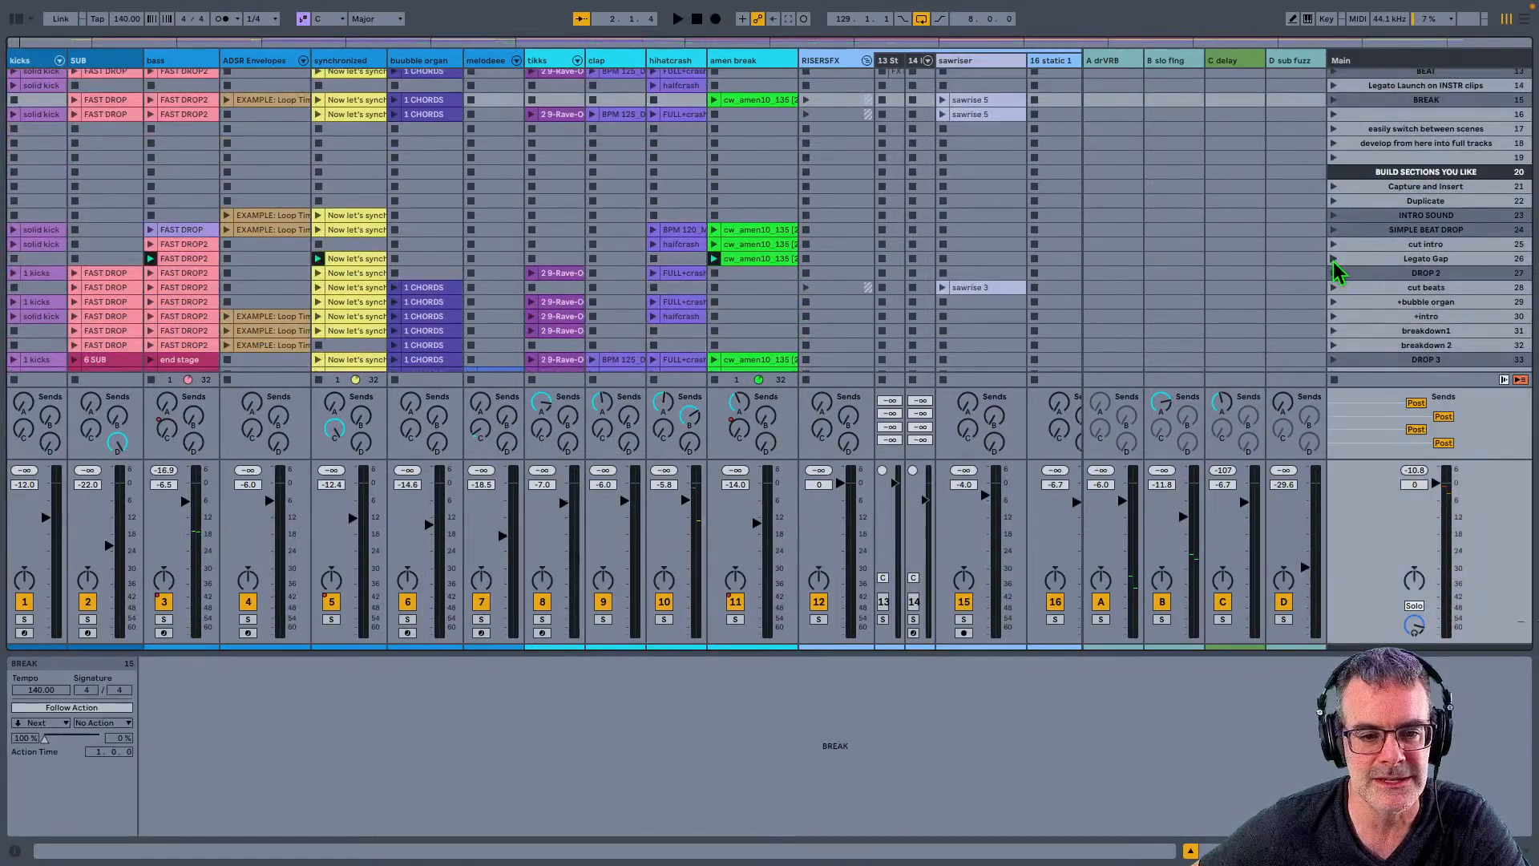
Step: Inspect Legato Gap's bass and synchronized clips and highlight the cut intro, Legato Gap and DROP 2 scenes
left_click(199, 258)
left_click(361, 260)
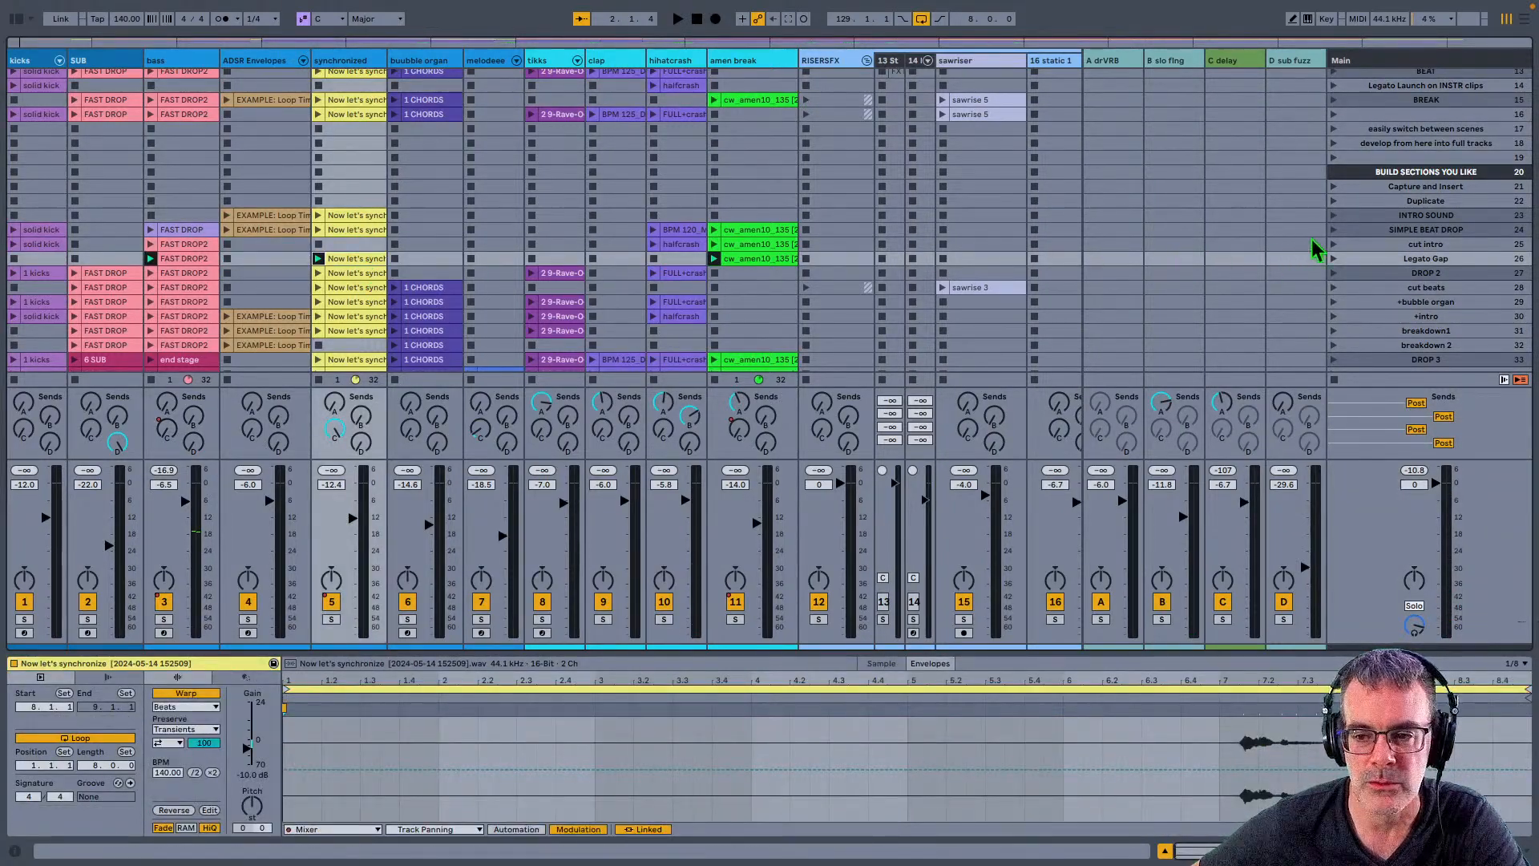
left_click(1372, 248)
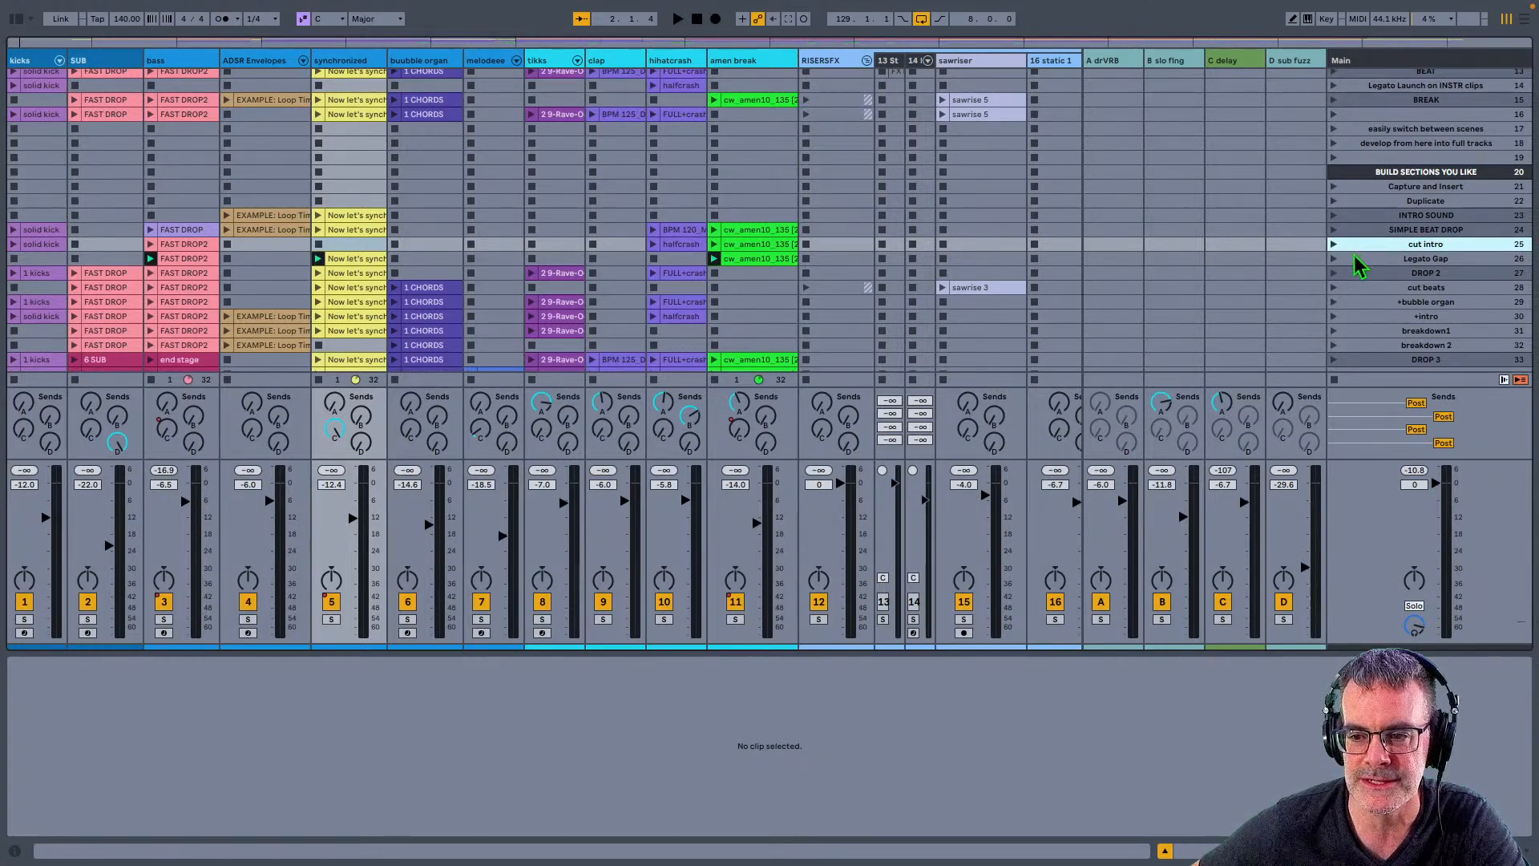
left_click(1355, 258)
left_click(1357, 272)
Step: Play cut intro, Legato Gap and DROP 2 in sequence, and toggle solo on the tikks track during DROP 2
left_click(1332, 245)
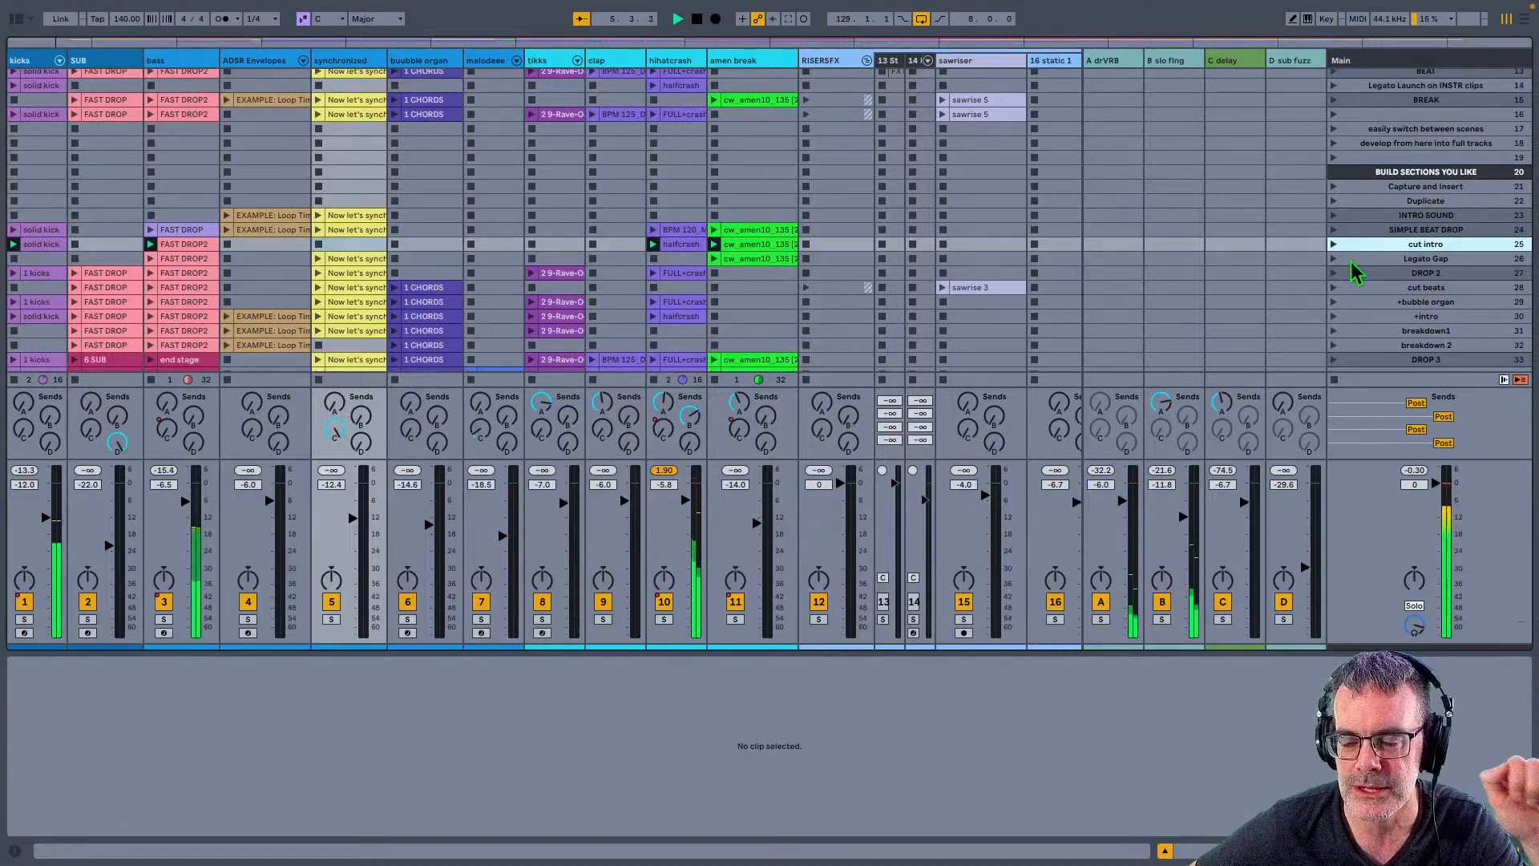
left_click(1335, 259)
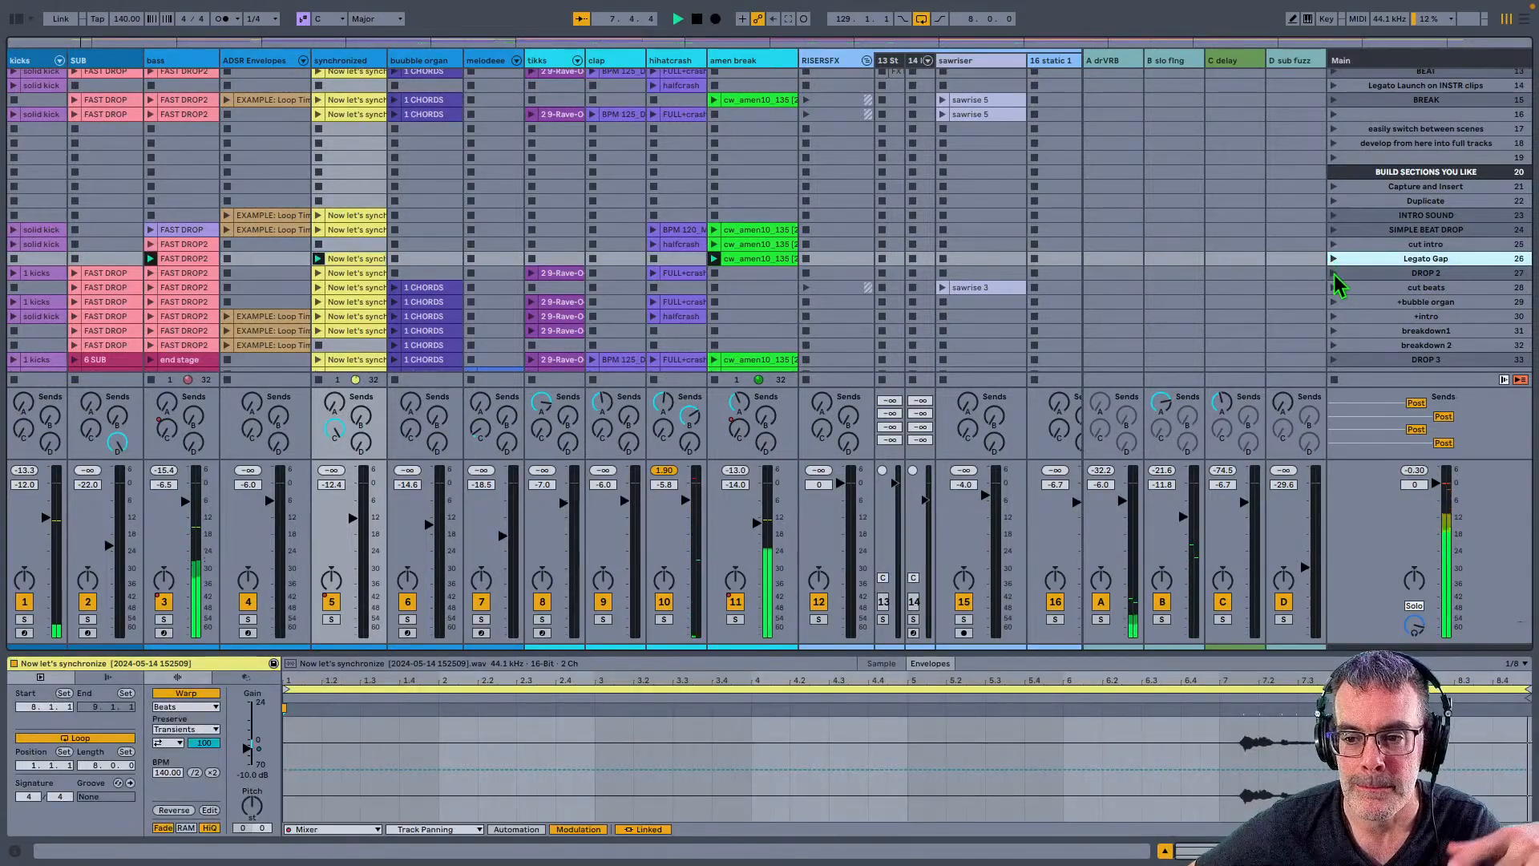
left_click(1334, 274)
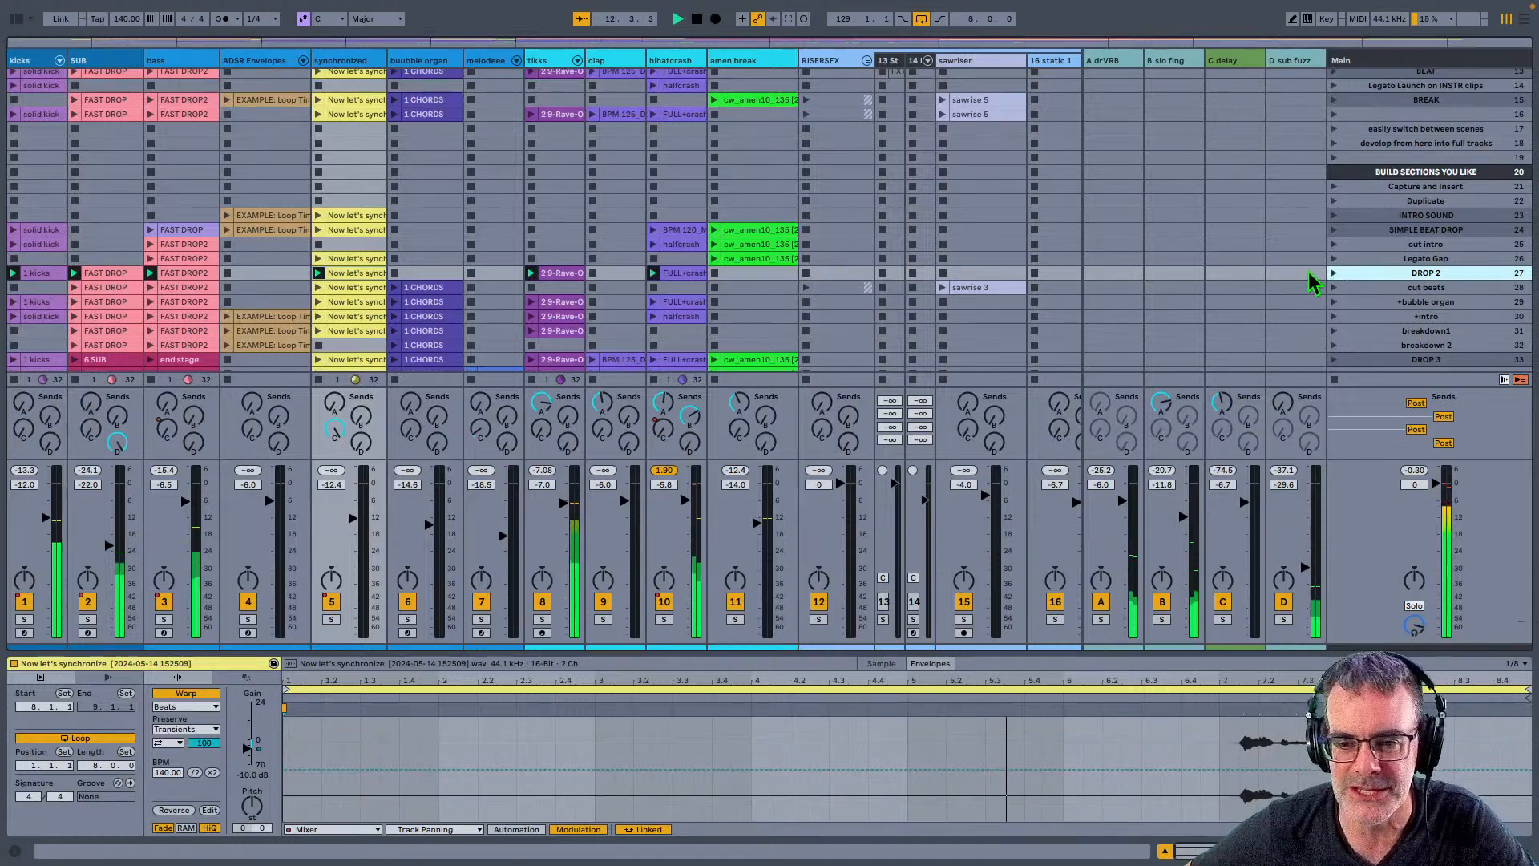
left_click(542, 619)
left_click(542, 620)
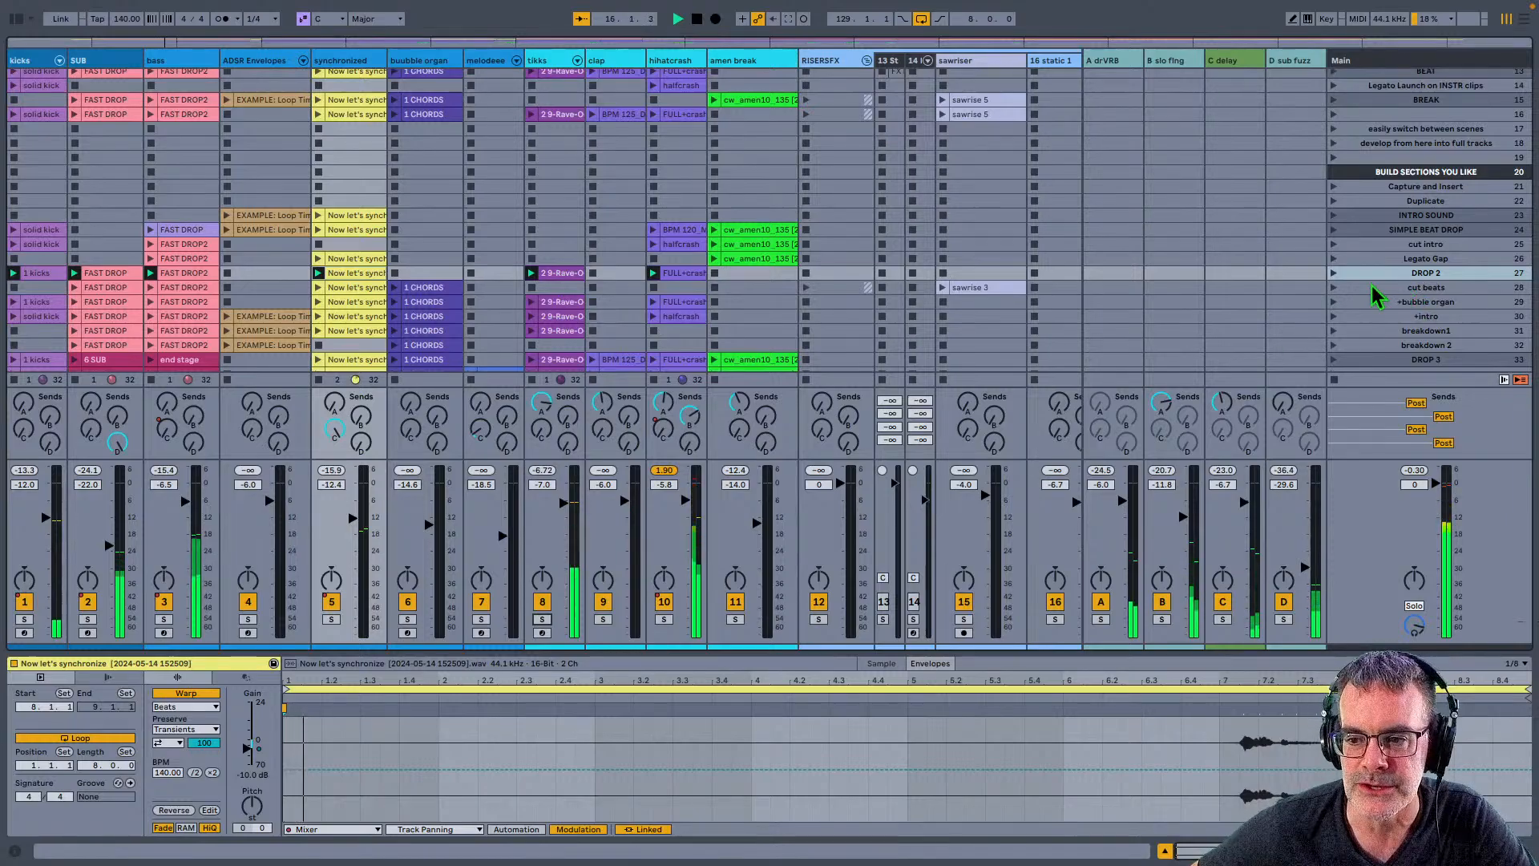
Step: Launch the cut beats scene and inspect its sawrise 3 and bubble organ CHORDS clips
left_click(1334, 287)
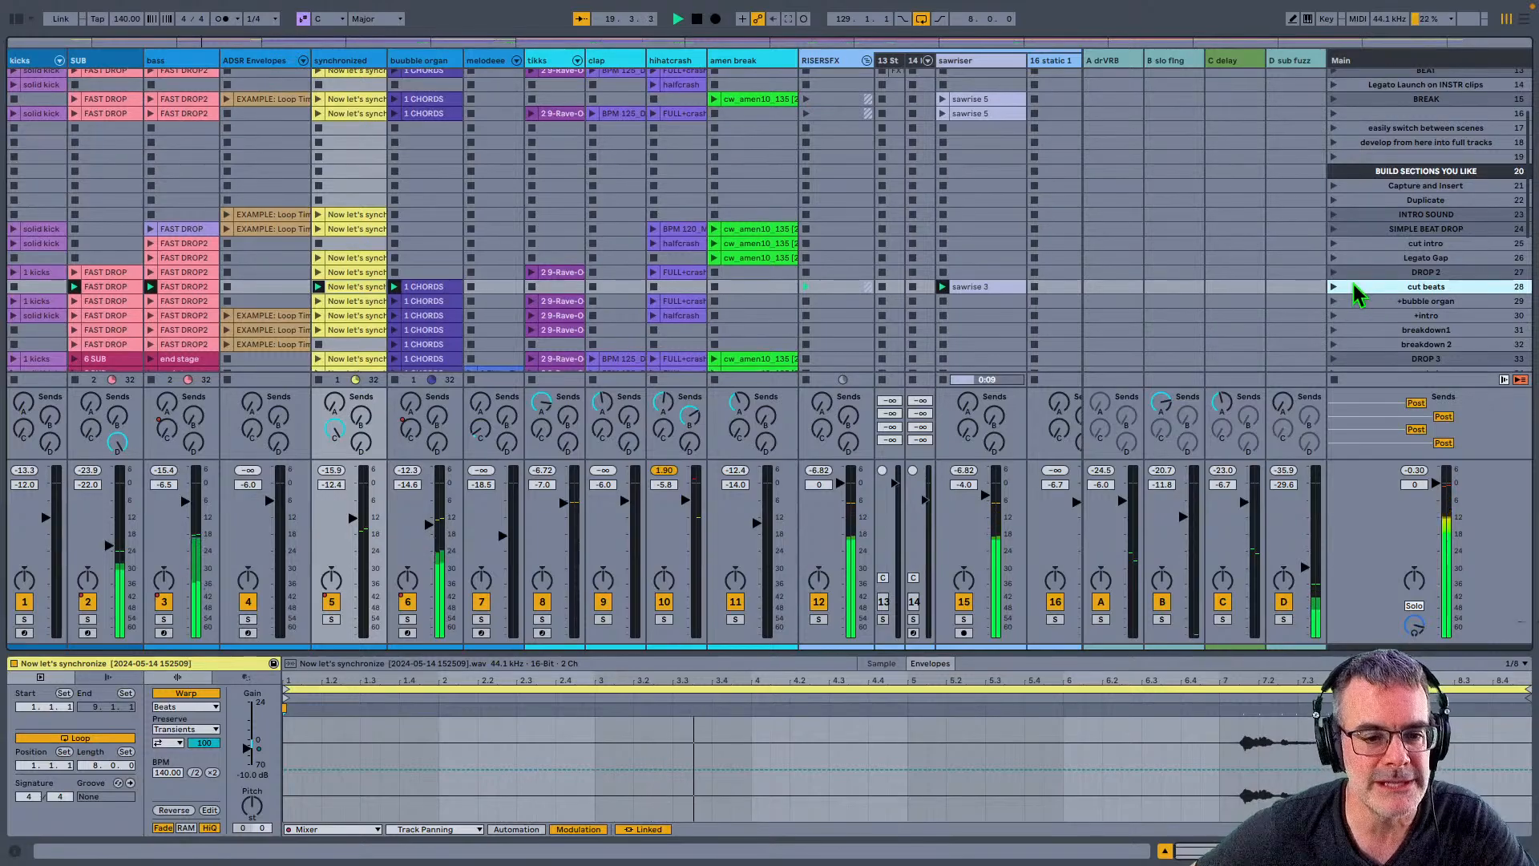
scroll(1355, 291, "down", 1)
left_click(972, 285)
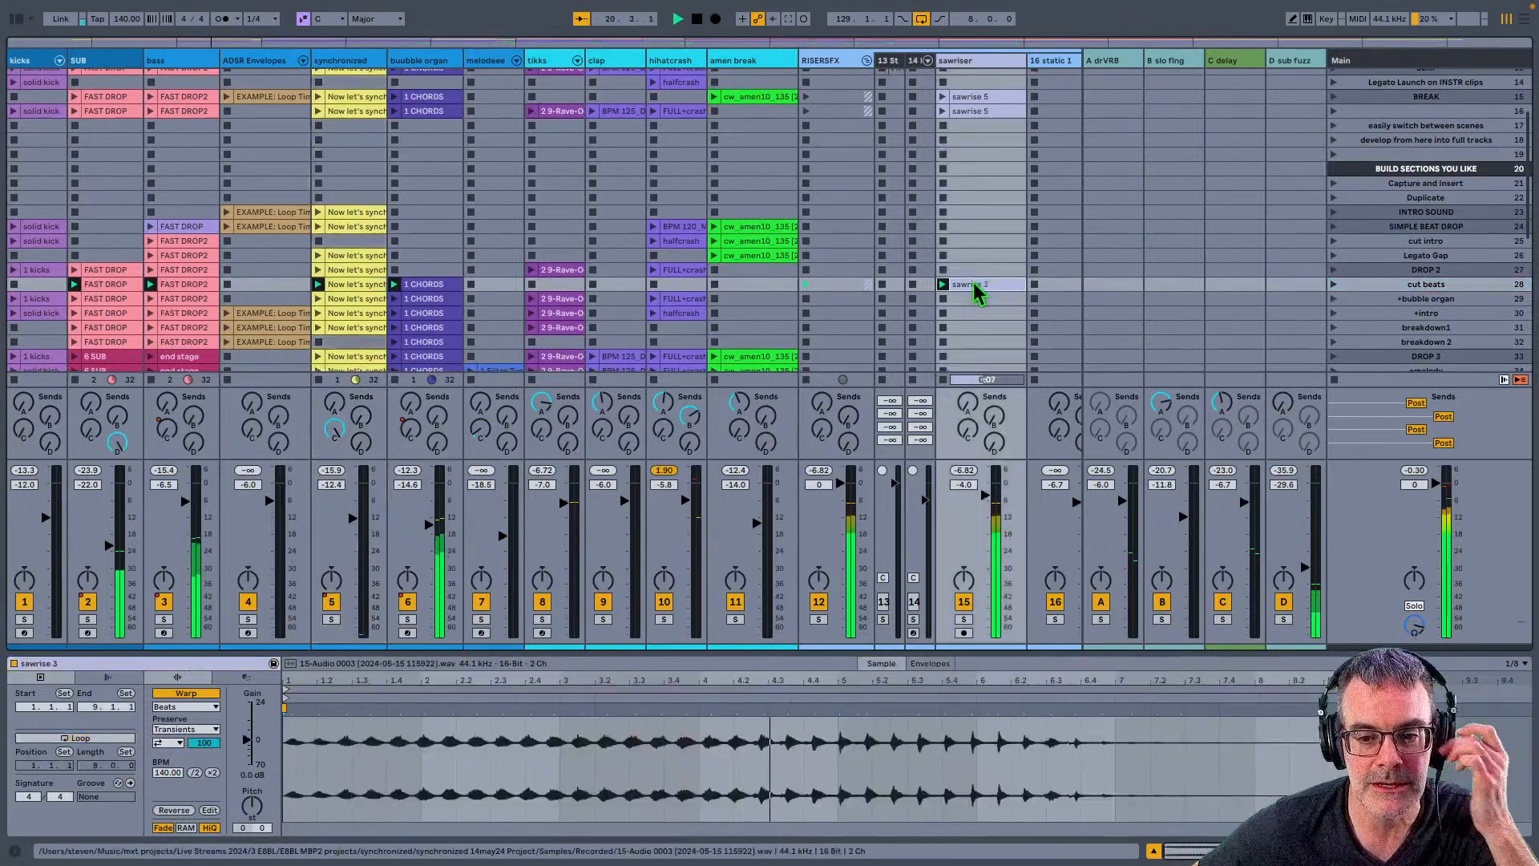
left_click(429, 285)
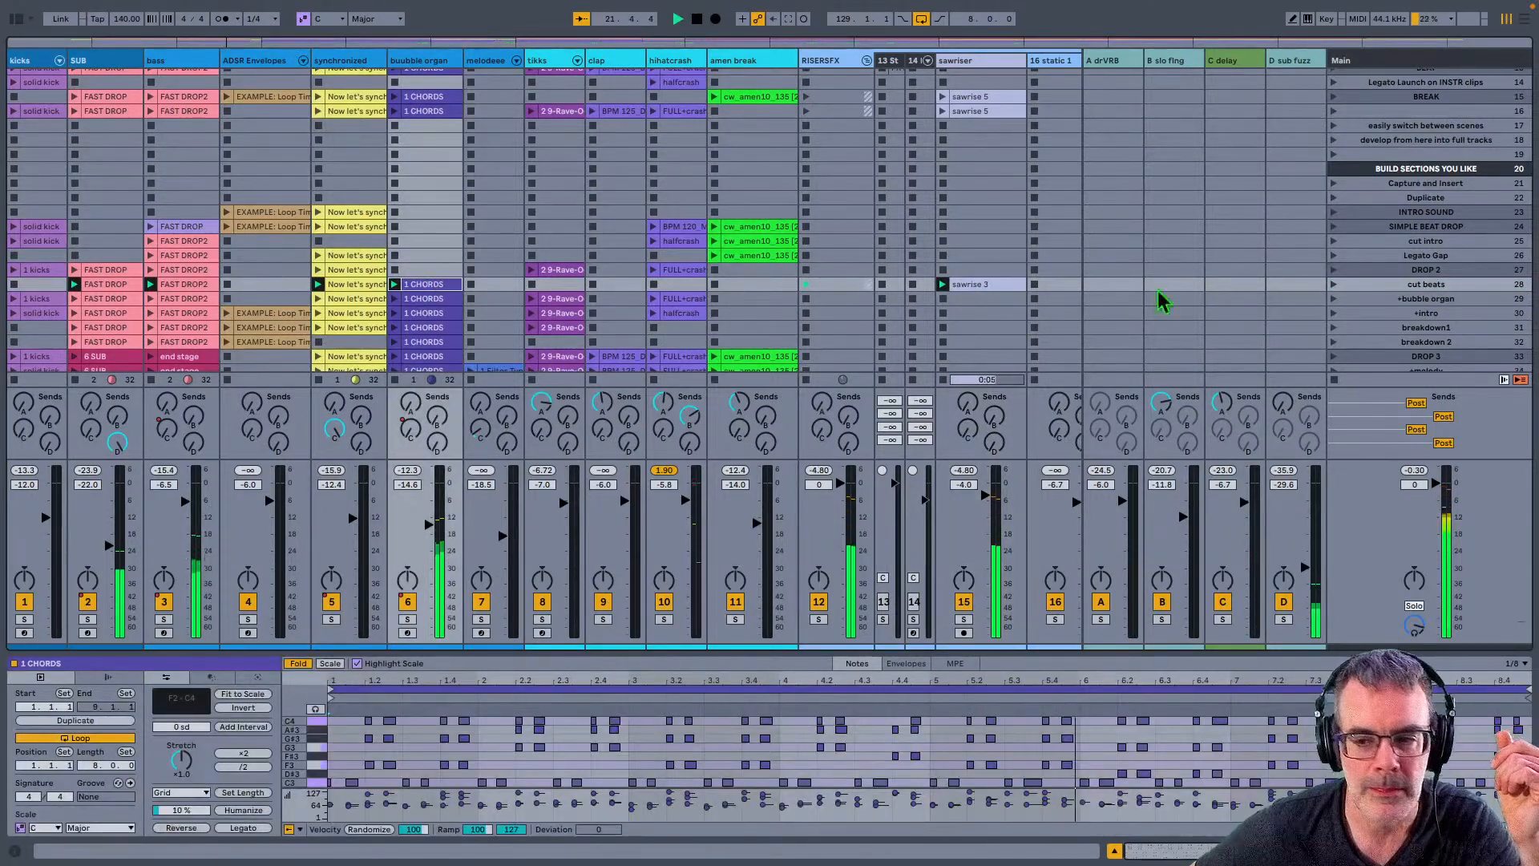
Step: Launch the +bubble organ scene and highlight the DROP 2, cut beats and +bubble organ scenes in order
left_click(1354, 300)
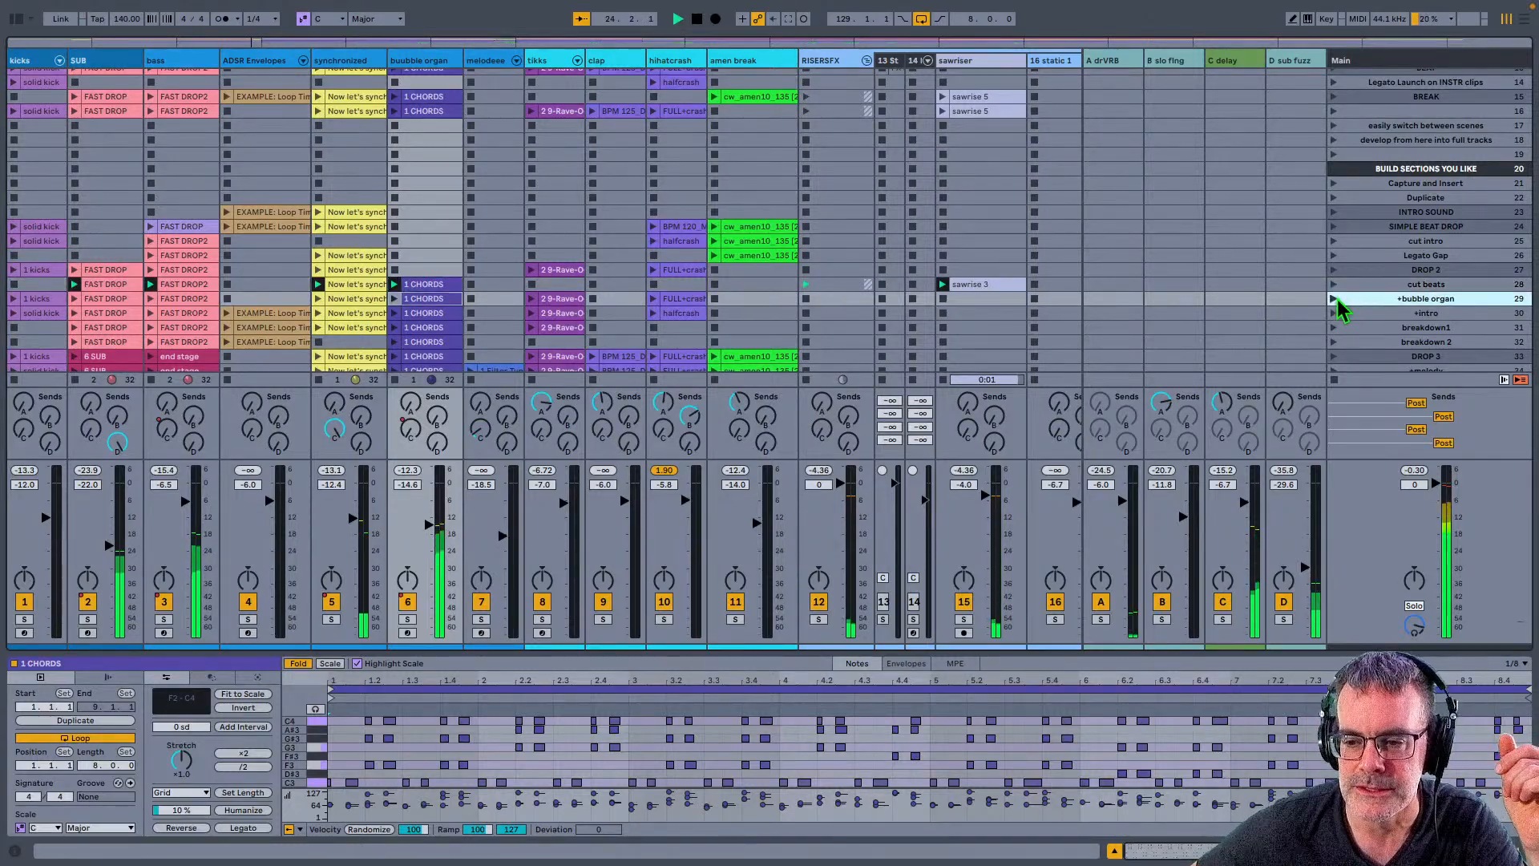
left_click(1334, 299)
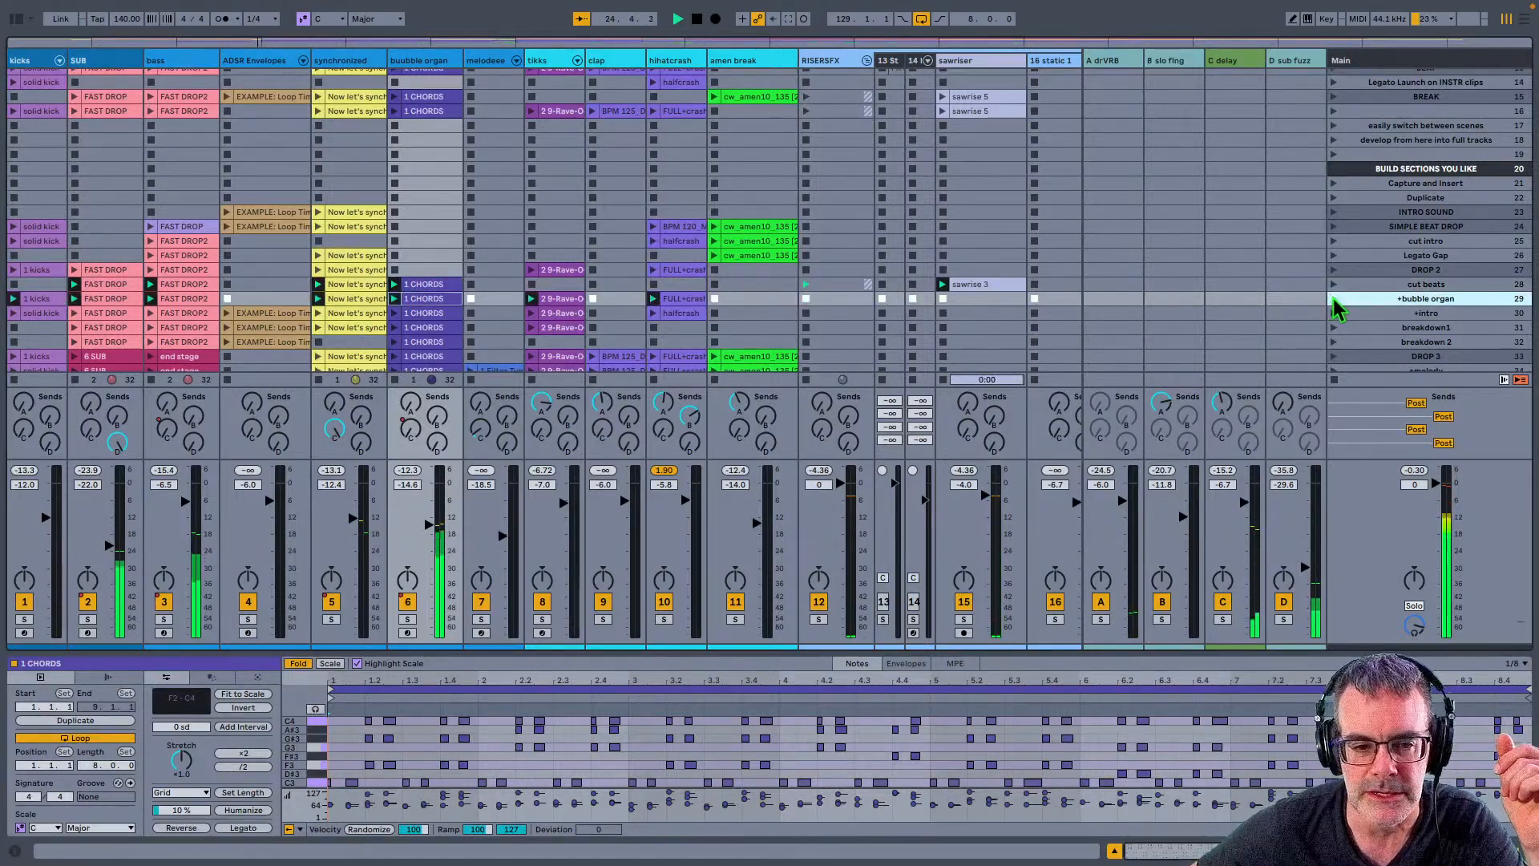
left_click(1386, 273)
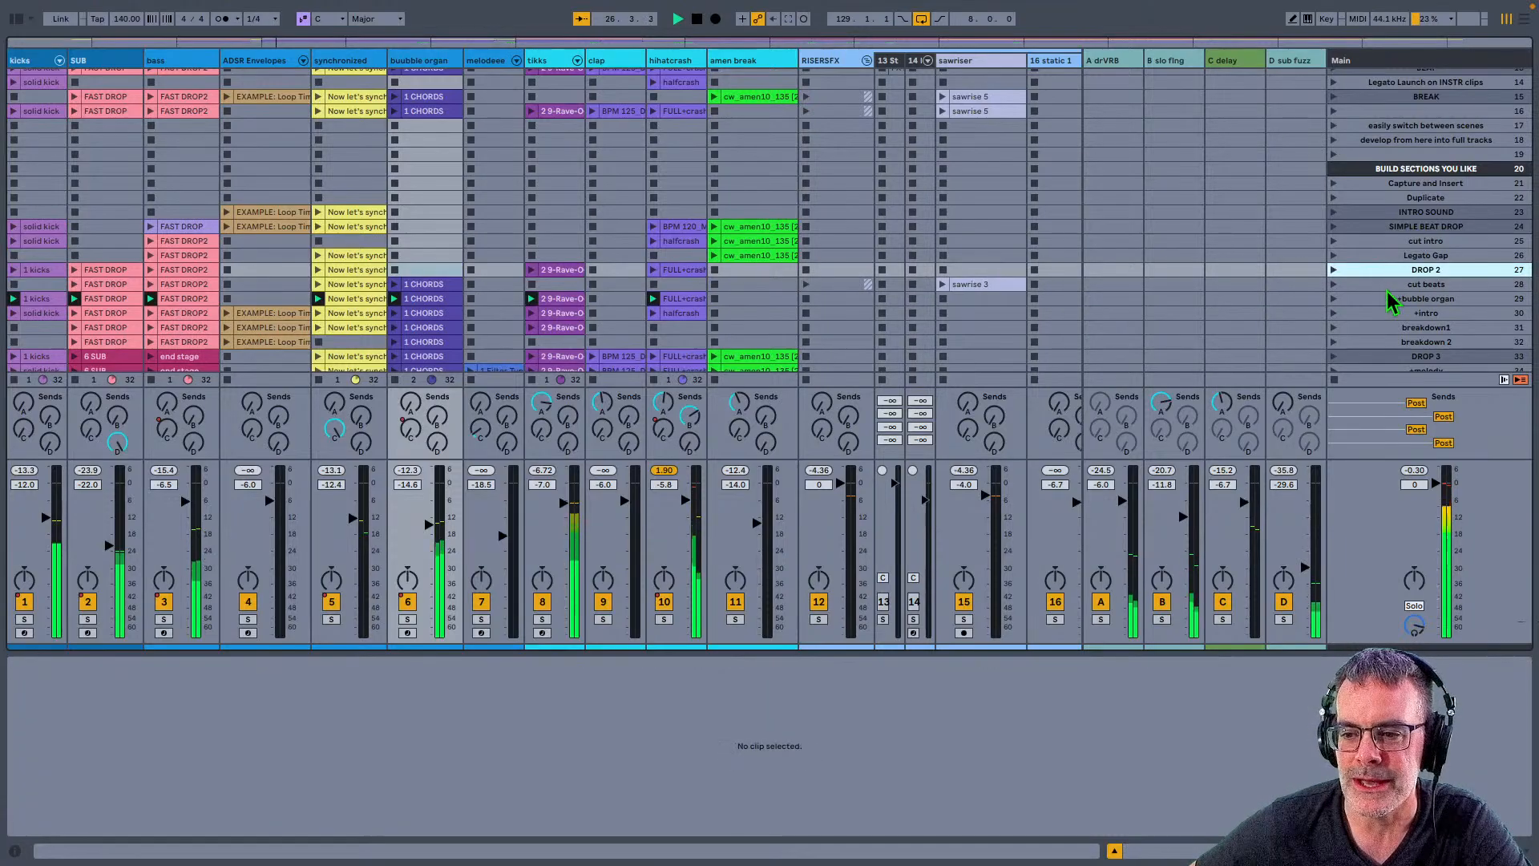
left_click(1386, 285)
left_click(1386, 302)
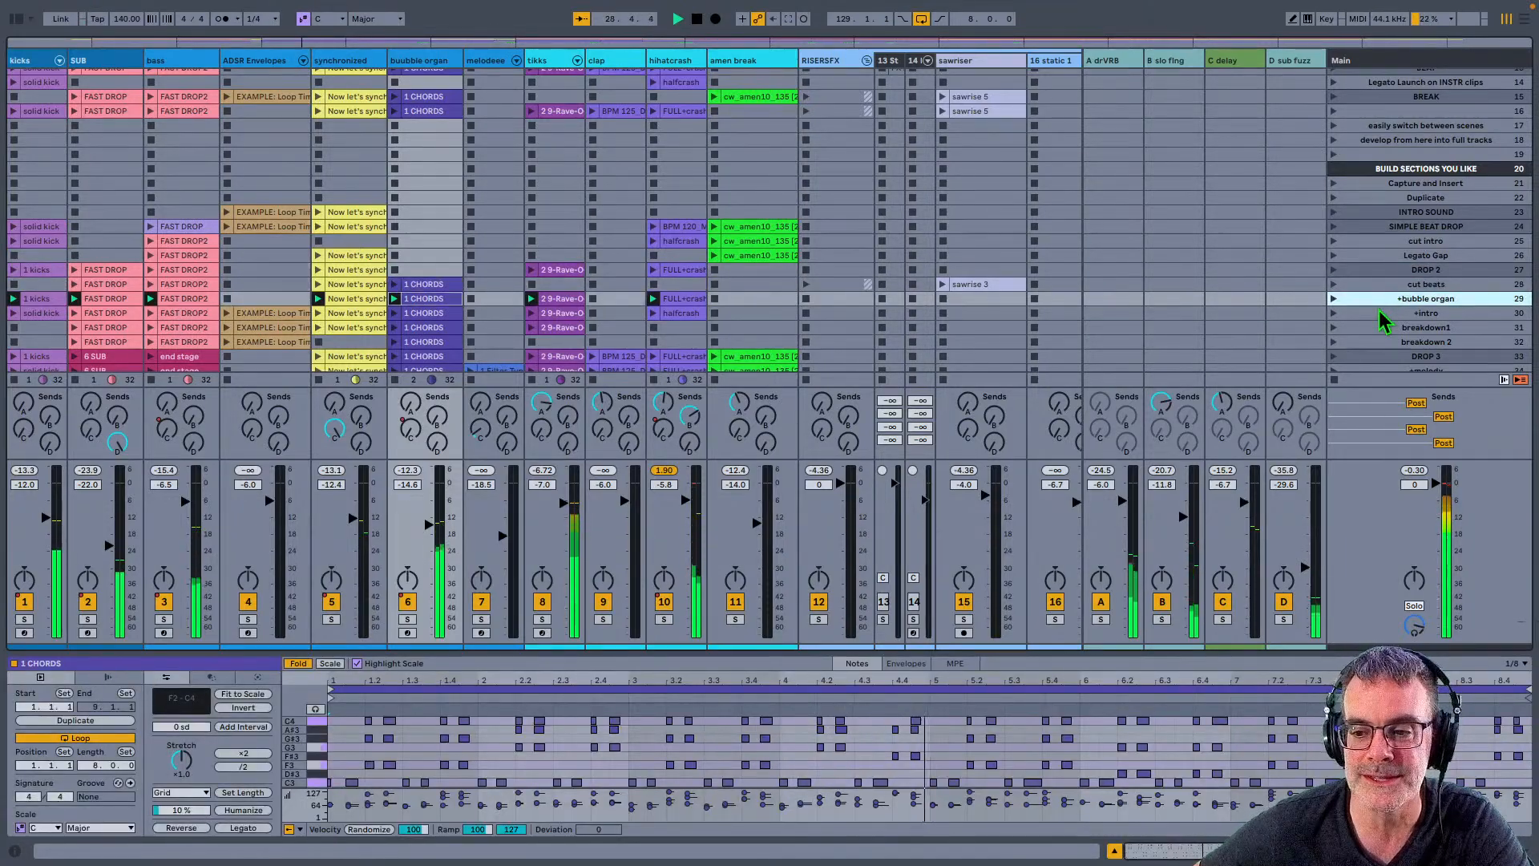
Step: Launch the +intro scene and turn up the C delay send on the ADSR Envelopes track
left_click(1377, 314)
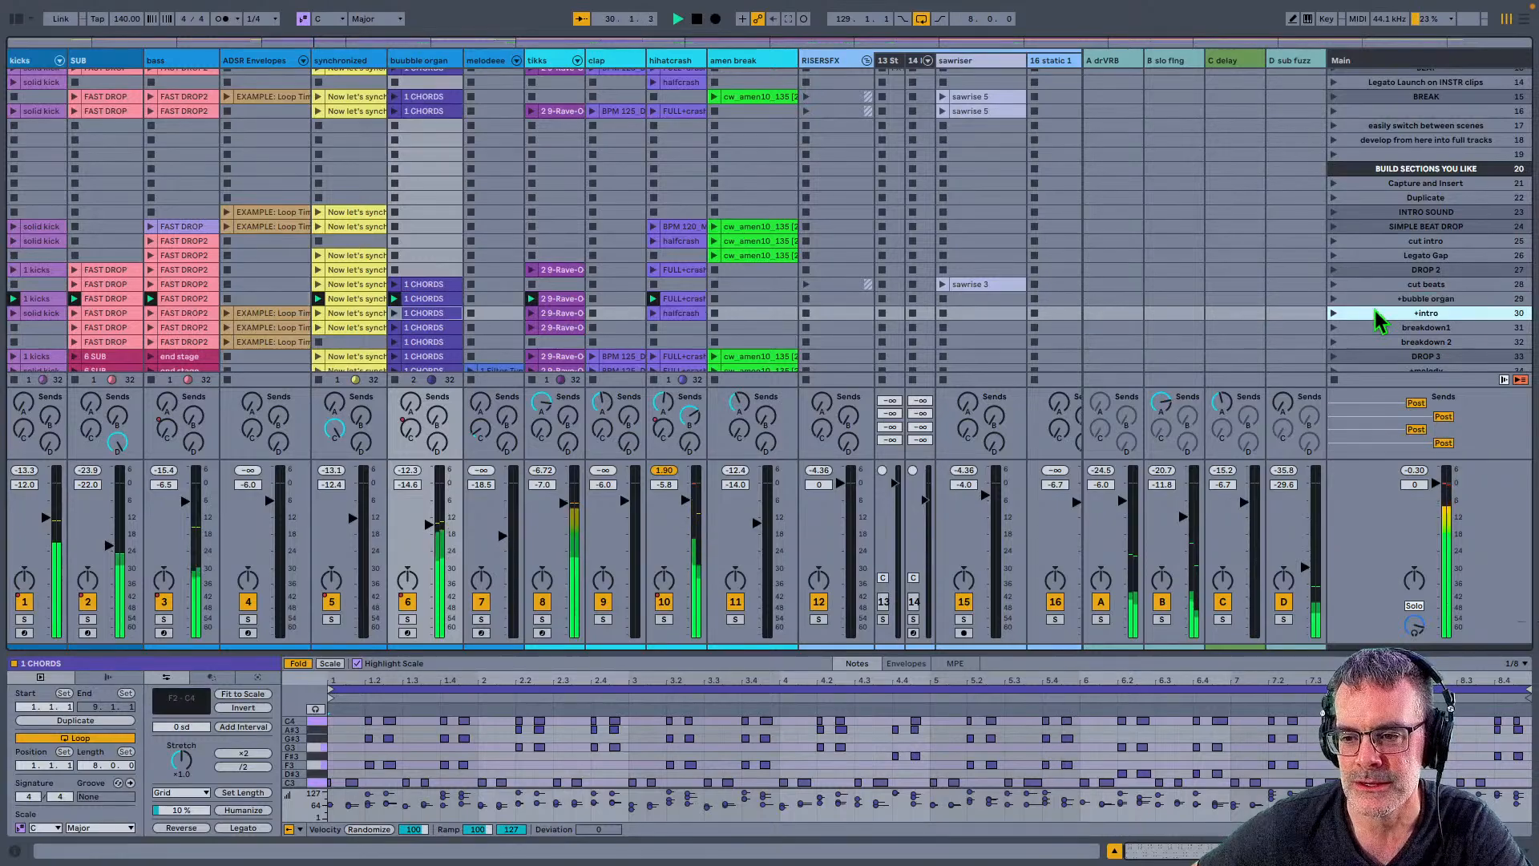
left_click(1334, 314)
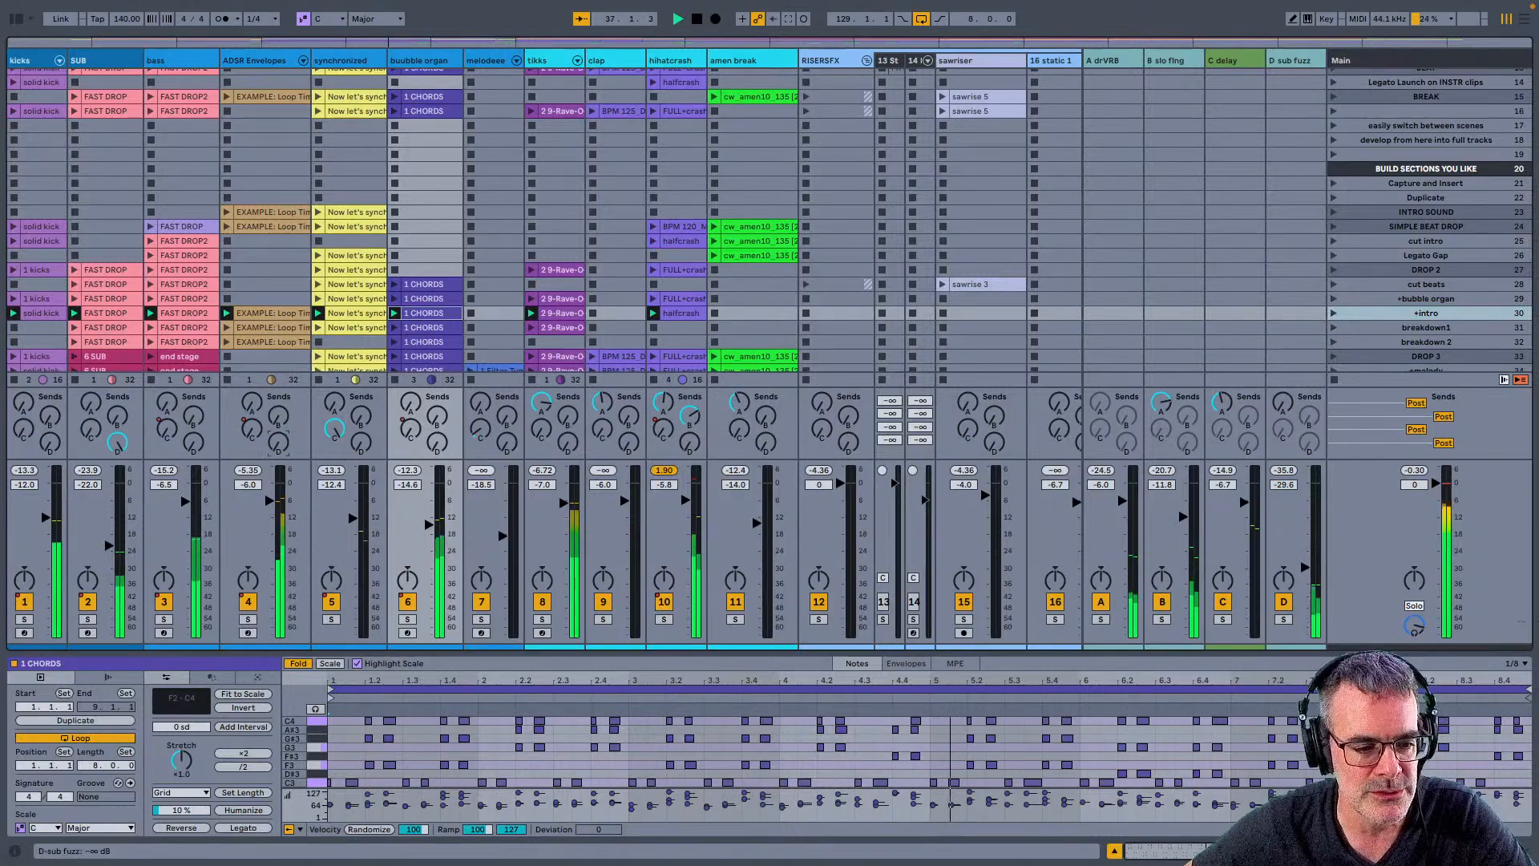
left_click_drag(260, 432, 261, 304)
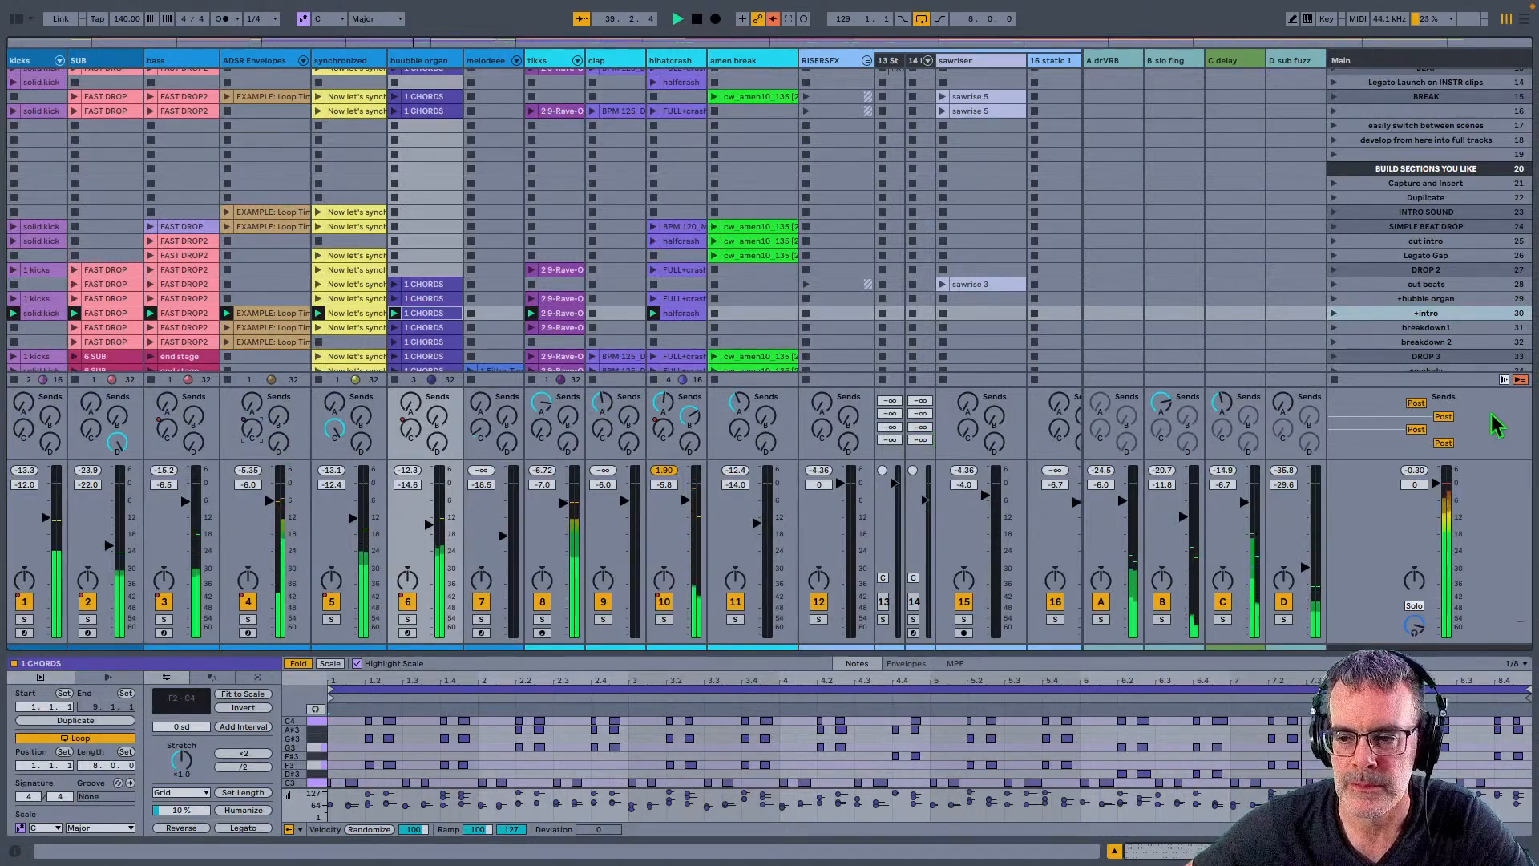
Step: Launch the breakdown1 scene and select its empty slot on the sawriser track
scroll(1362, 329, "down", 5)
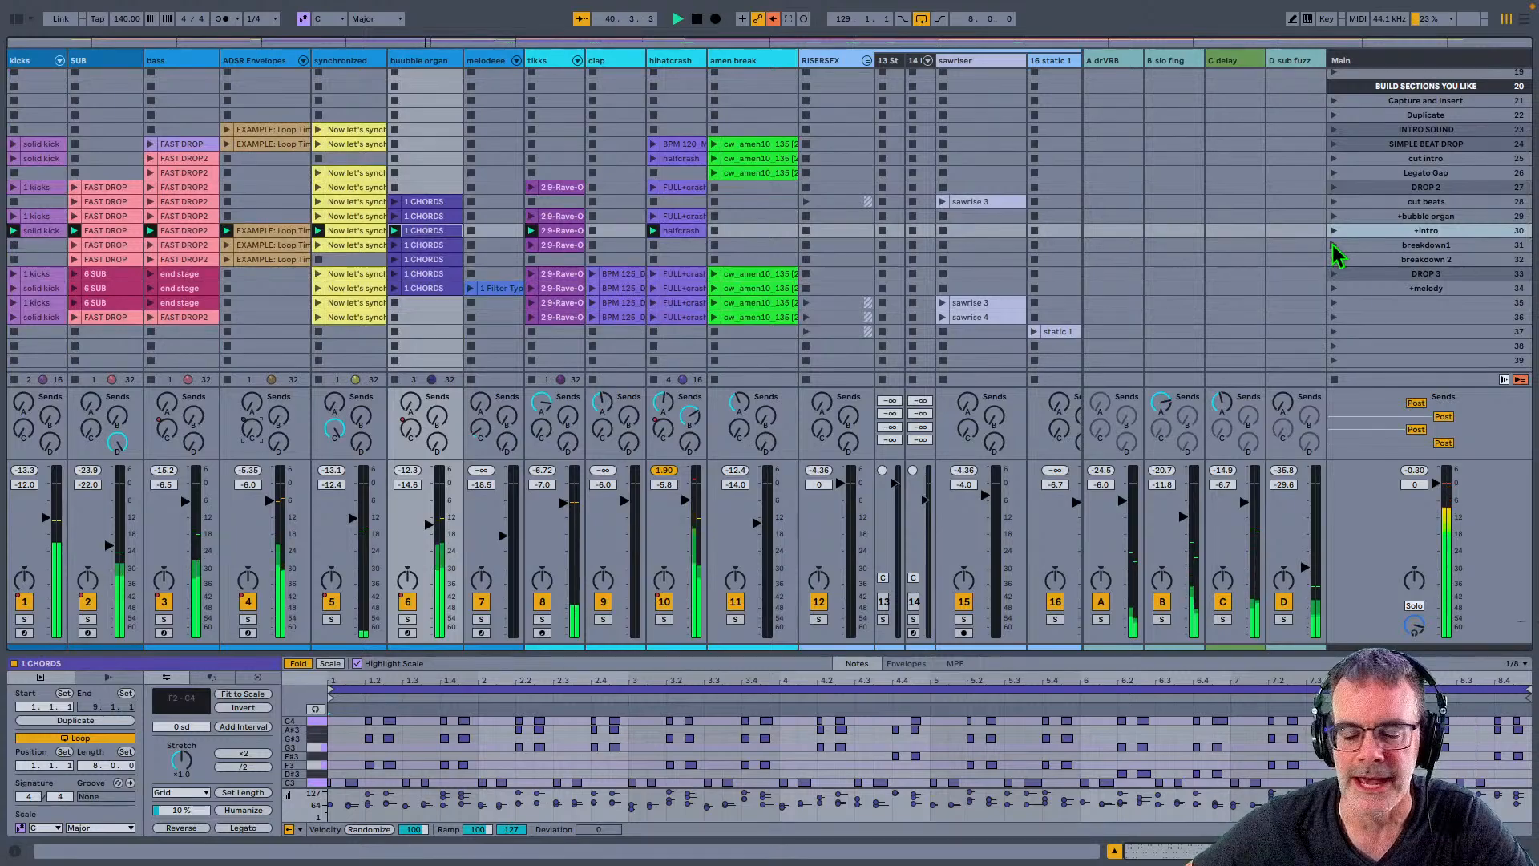
left_click(1334, 245)
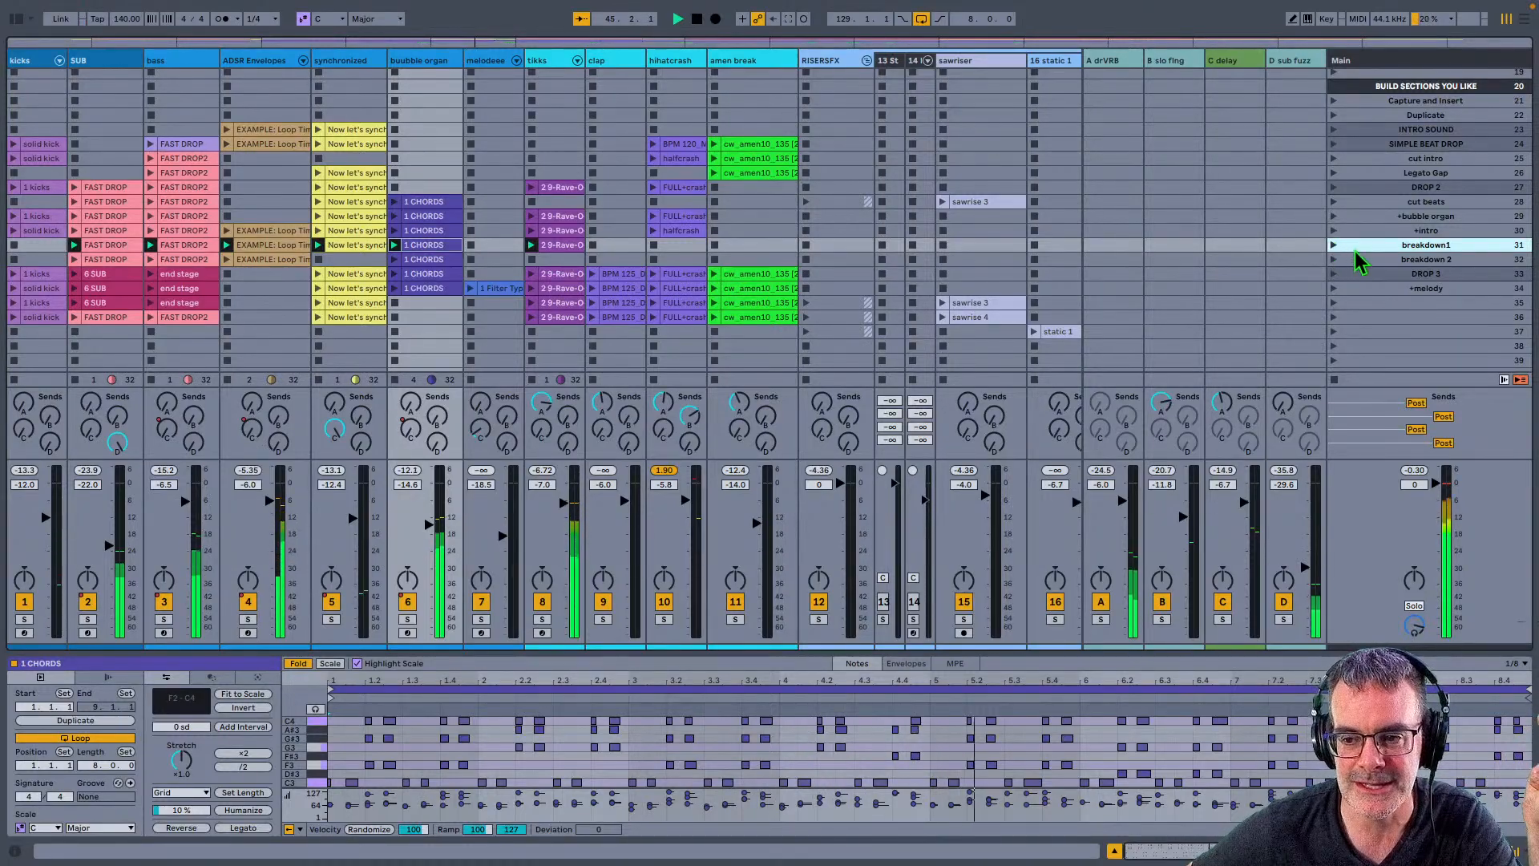
left_click(971, 246)
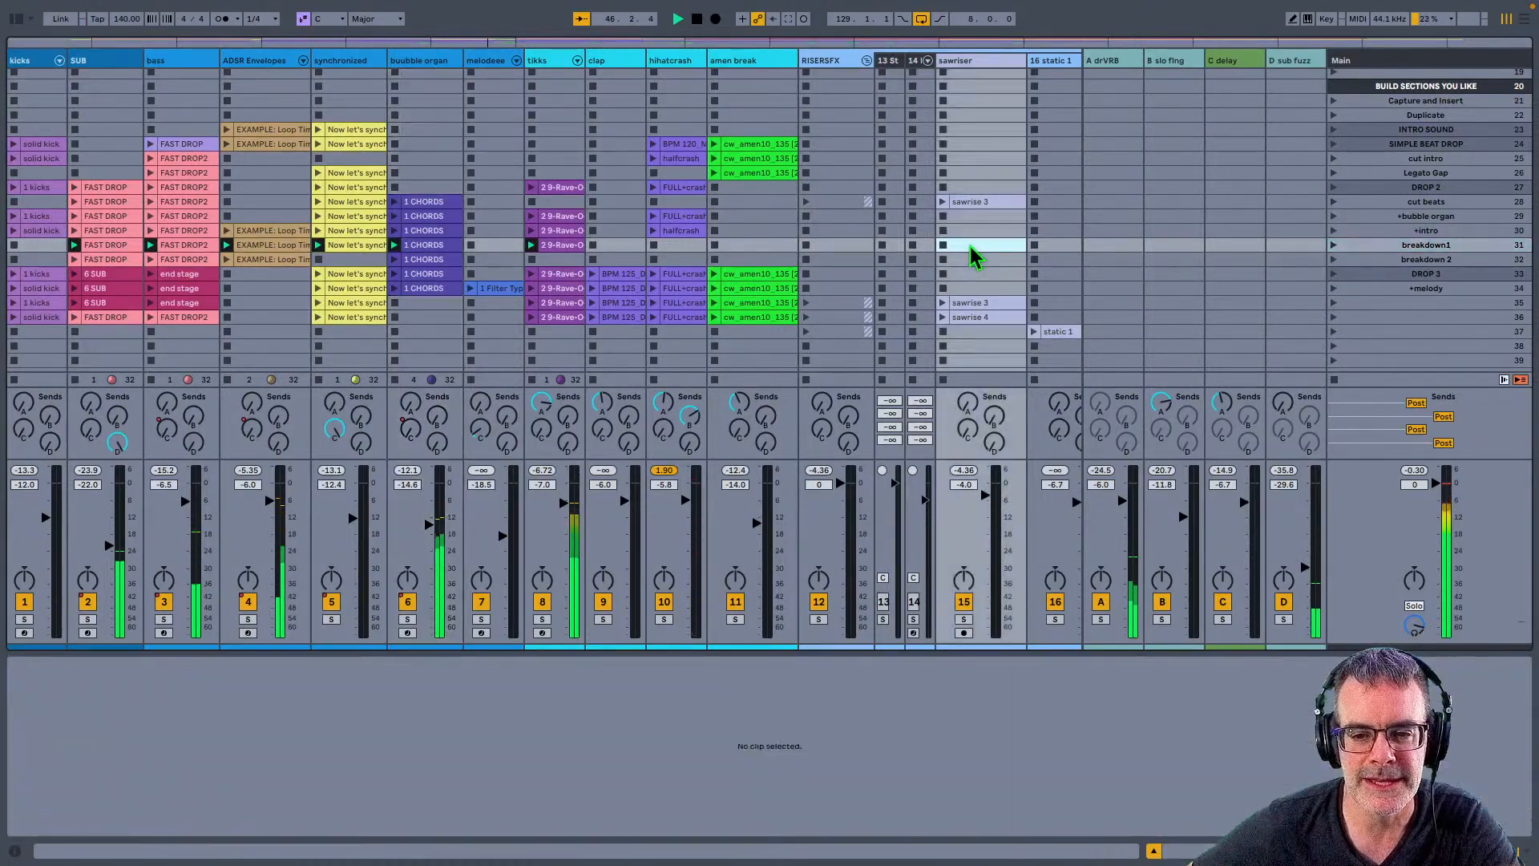
Step: Launch the breakdown 2 scene and copy the static 1 clip from scene 37 into it on the same track
left_click(1345, 260)
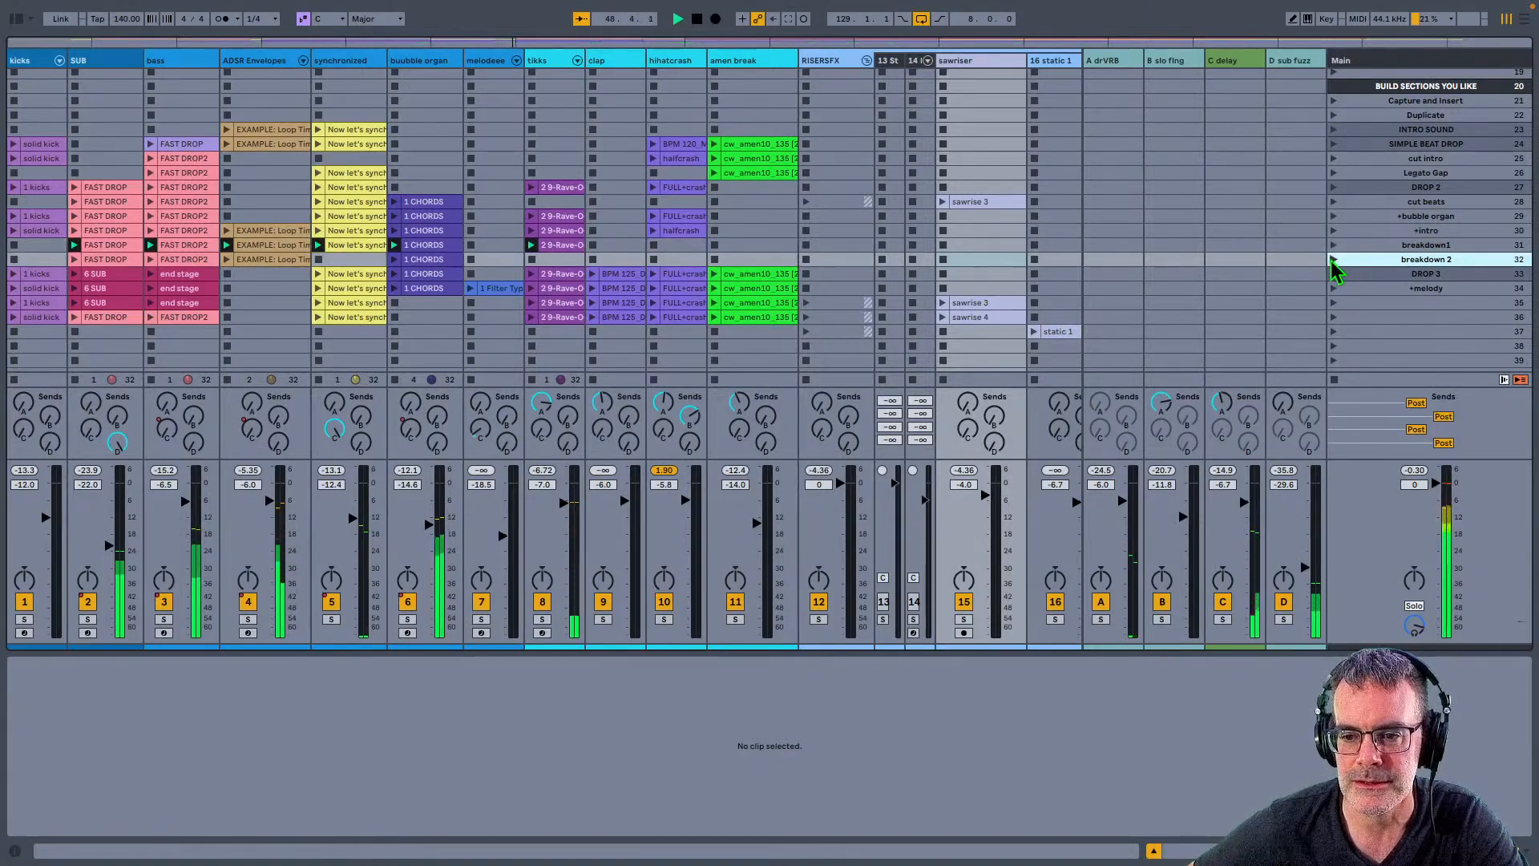
left_click(1333, 261)
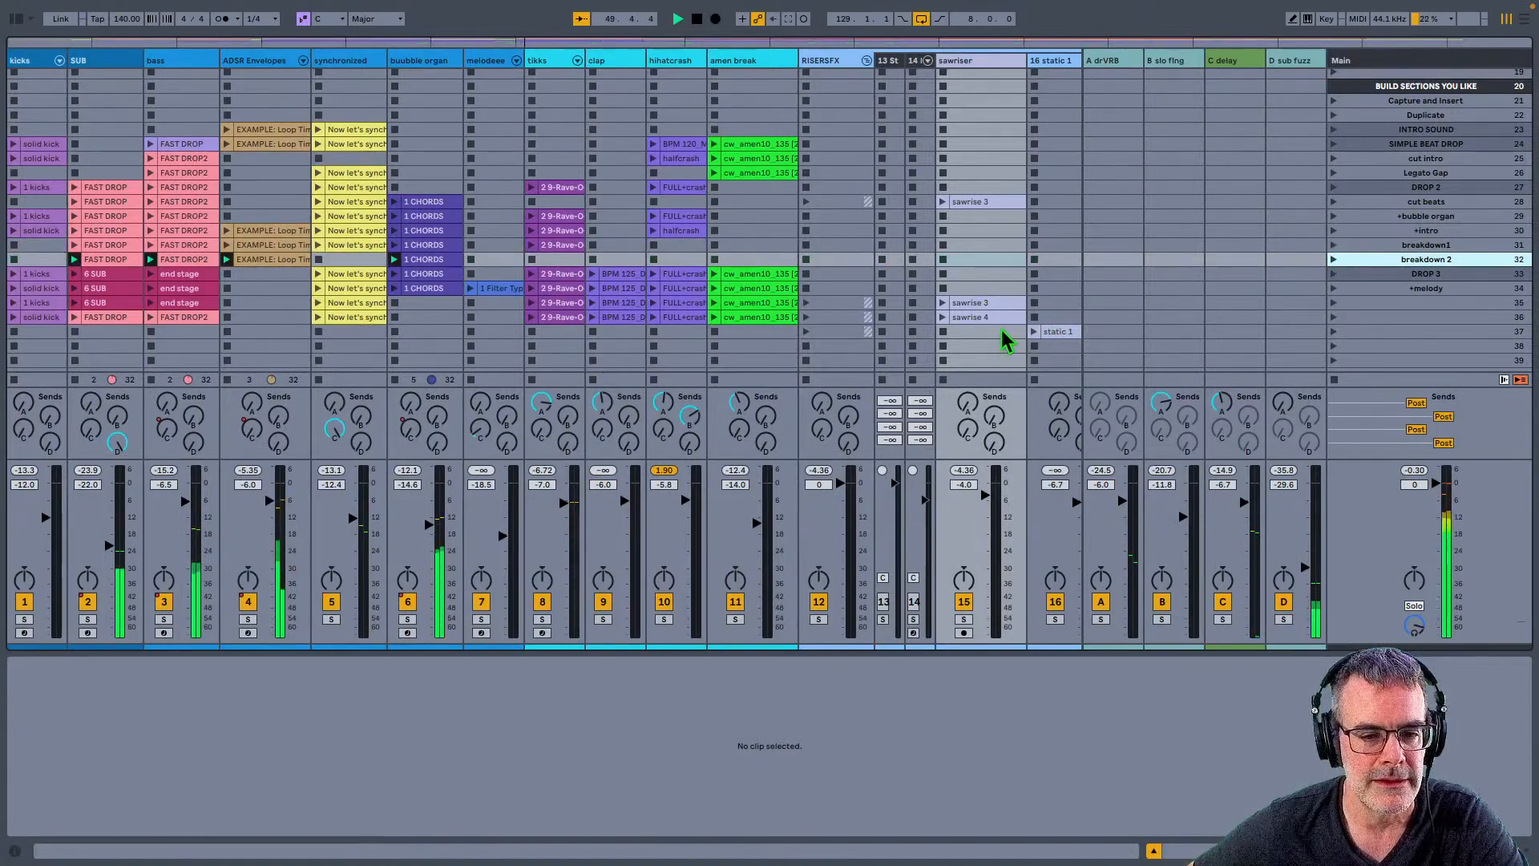
left_click_drag(1054, 330, 937, 263)
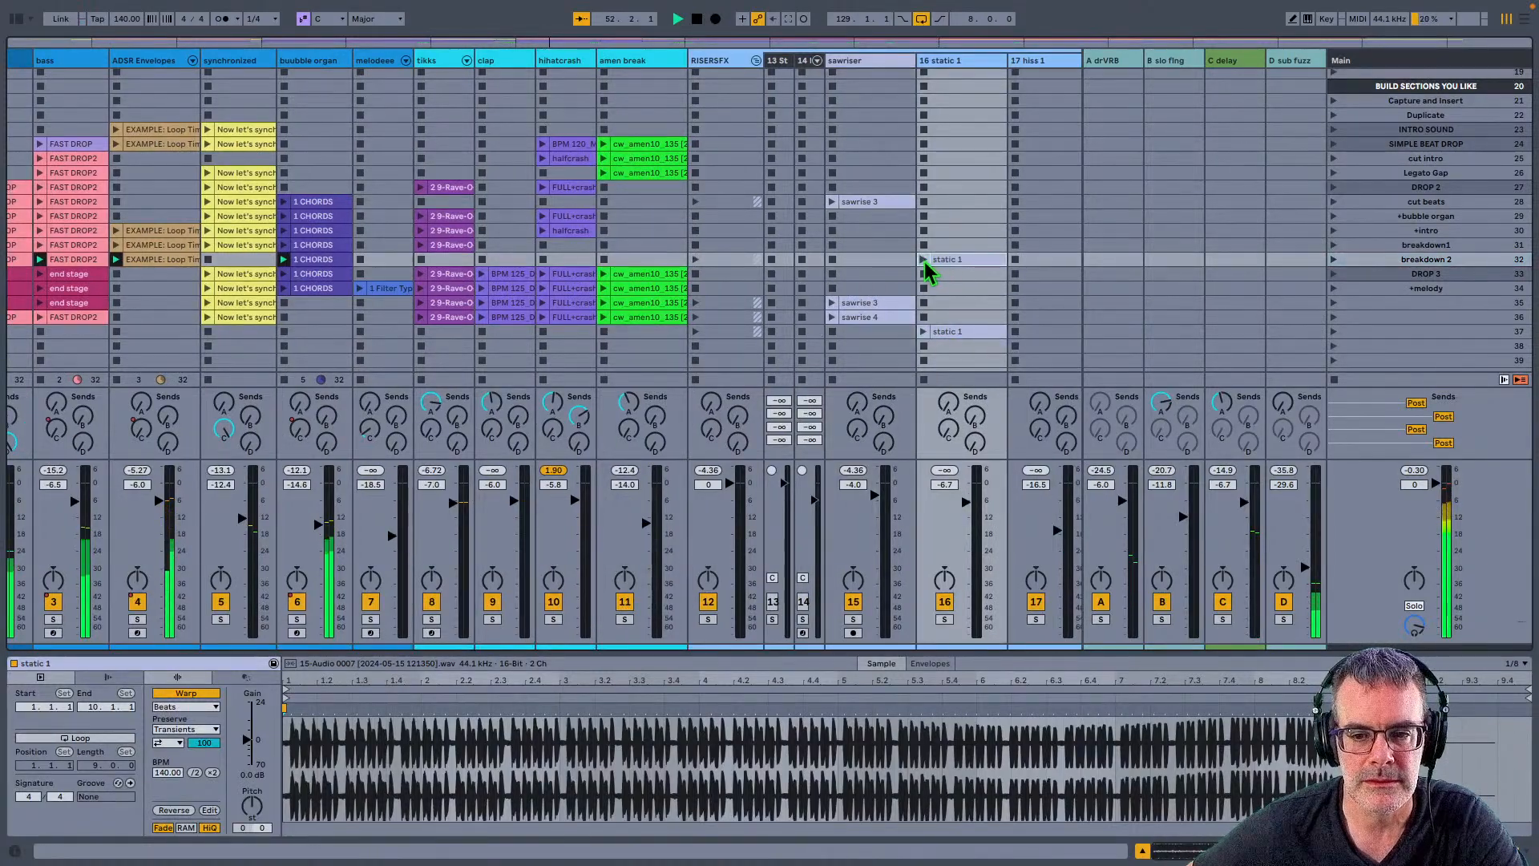
Step: Launch the static 1 clip in the breakdown 2 scene and lower its track volume to -14.8 dB
left_click(923, 259)
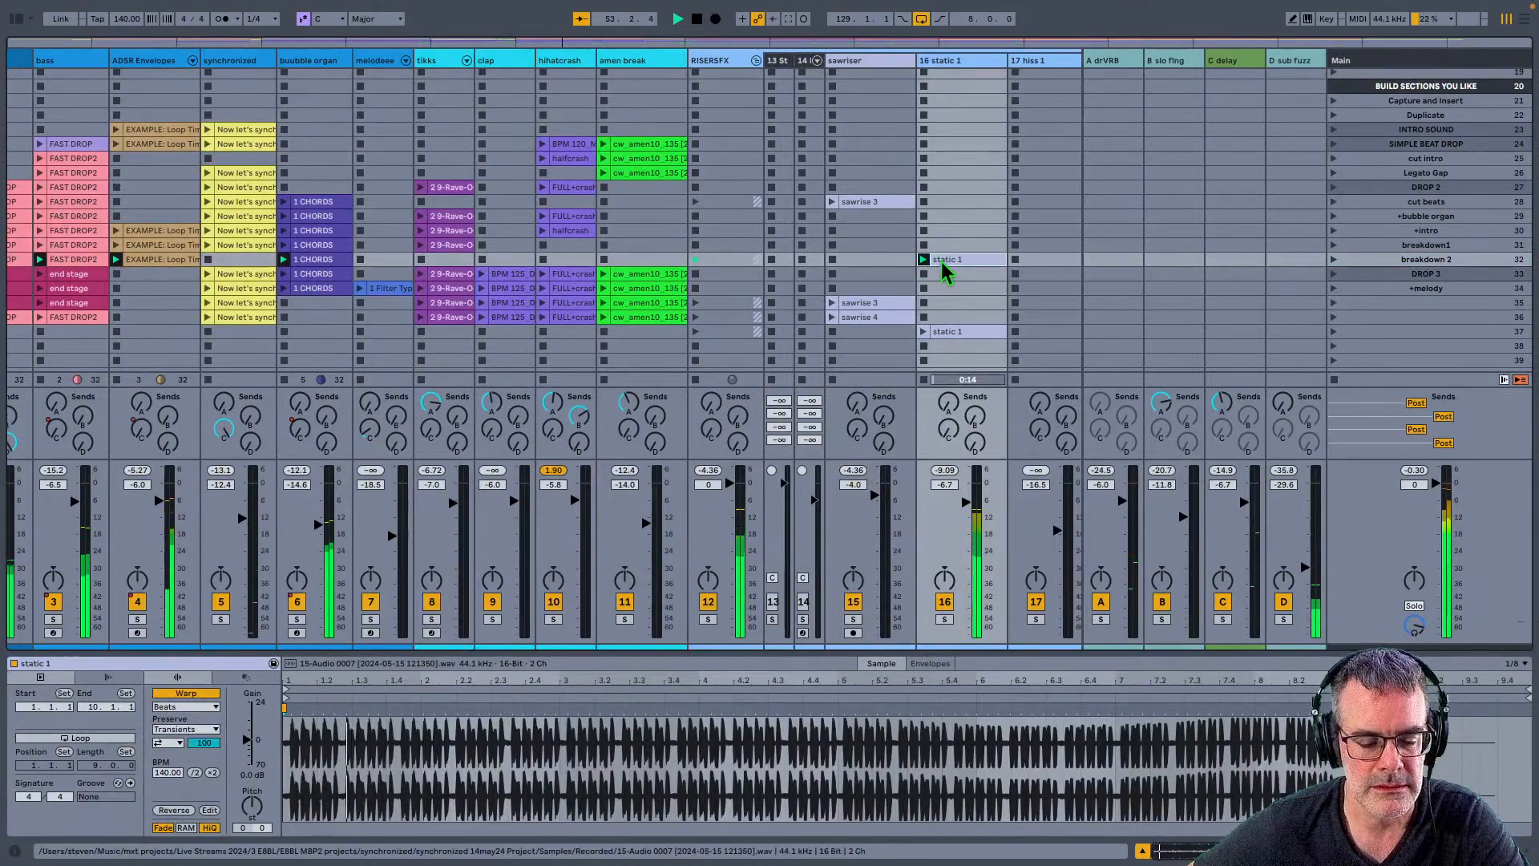
scroll(949, 268, "left", 3)
left_click_drag(1038, 503, 1041, 526)
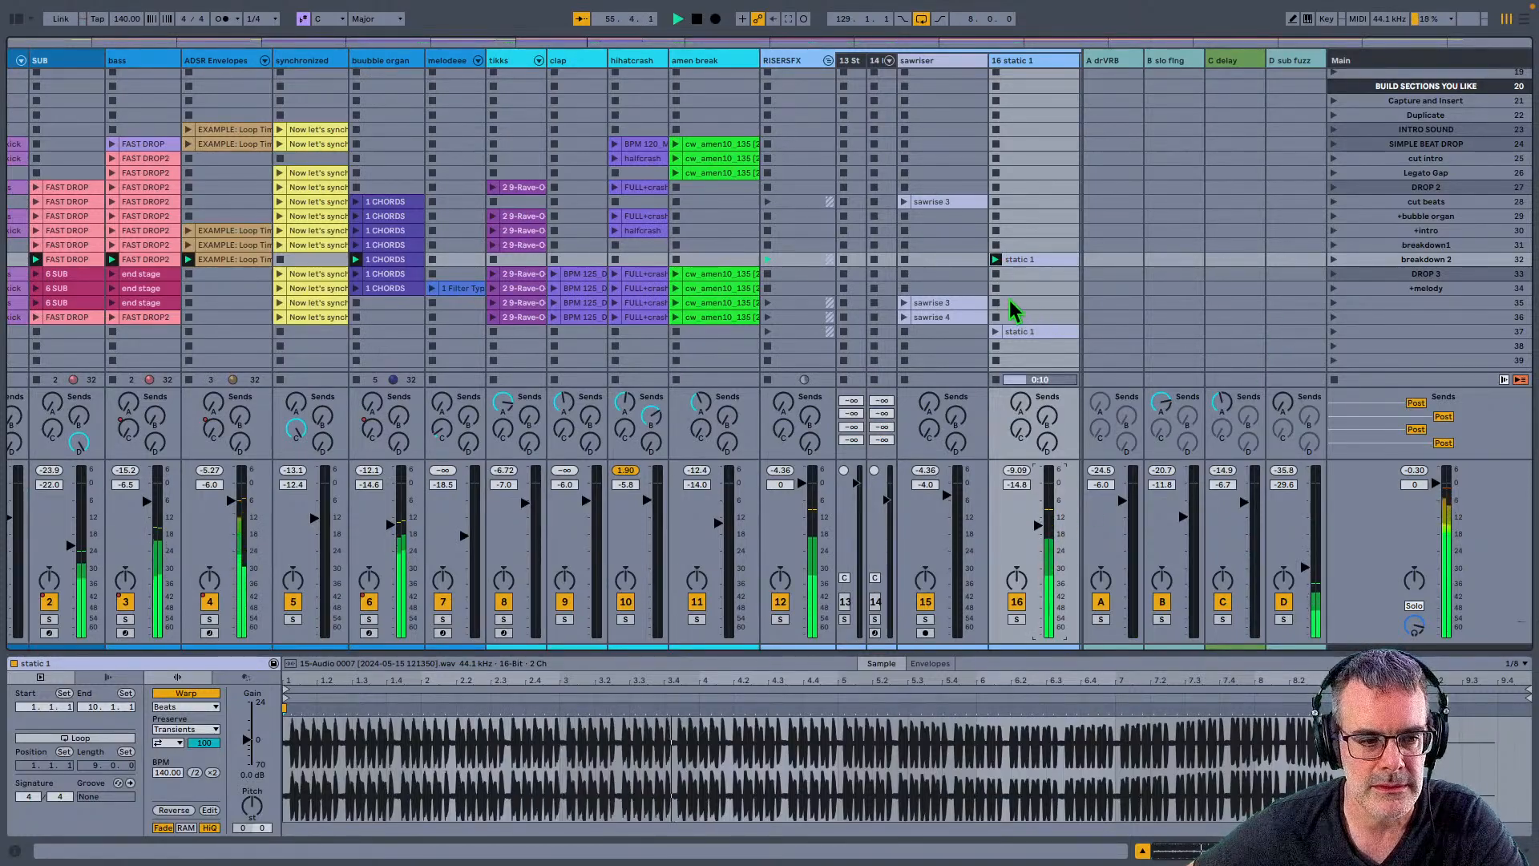
Step: Duplicate the static 1 clip into the DROP 3 scene and enable Legato launching for the copy
key("ctrl+d")
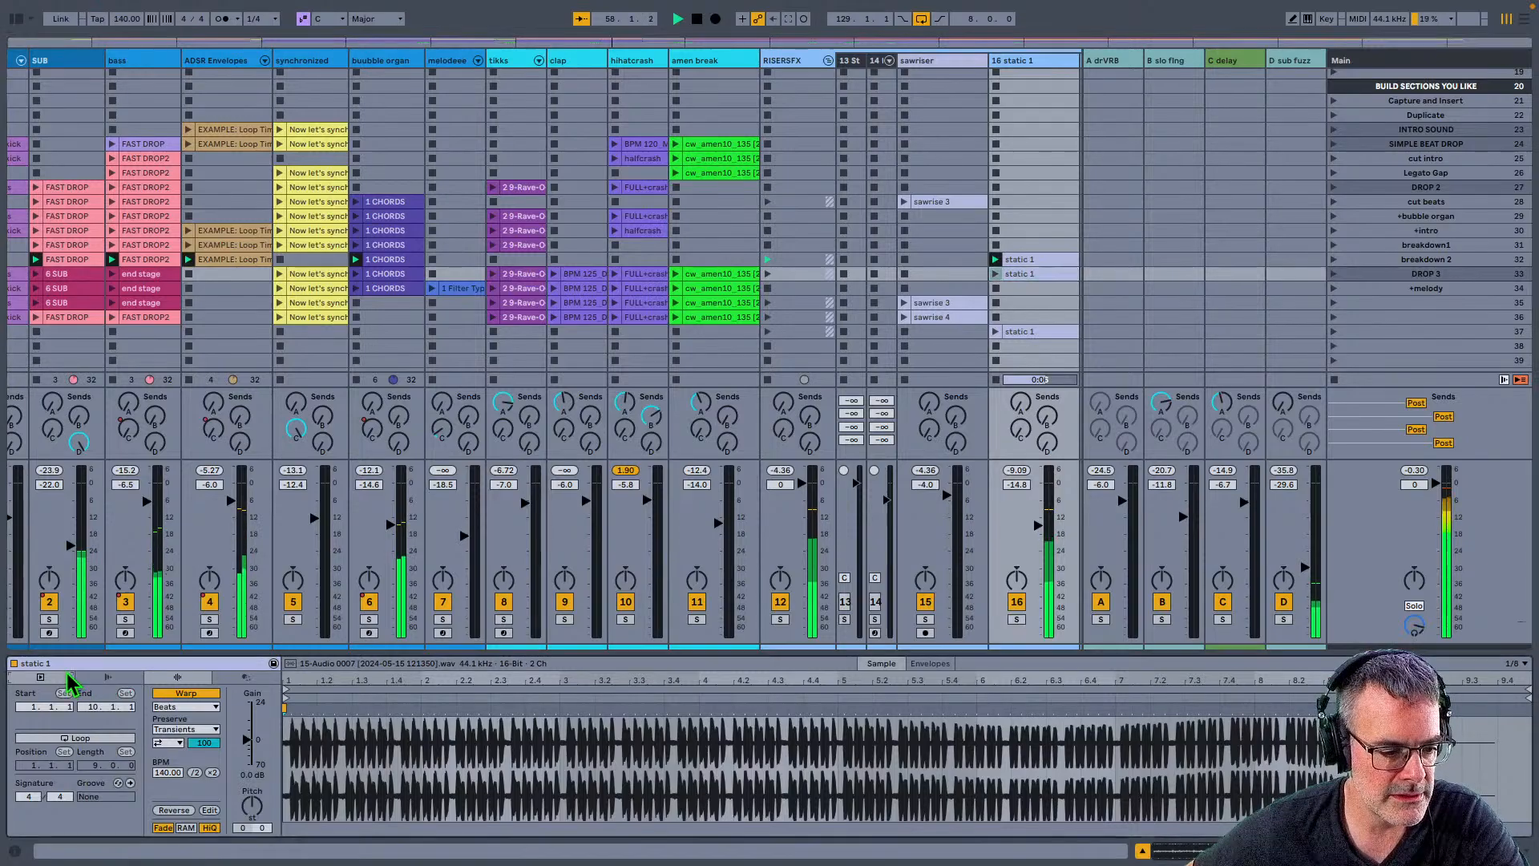
left_click(107, 677)
left_click(106, 772)
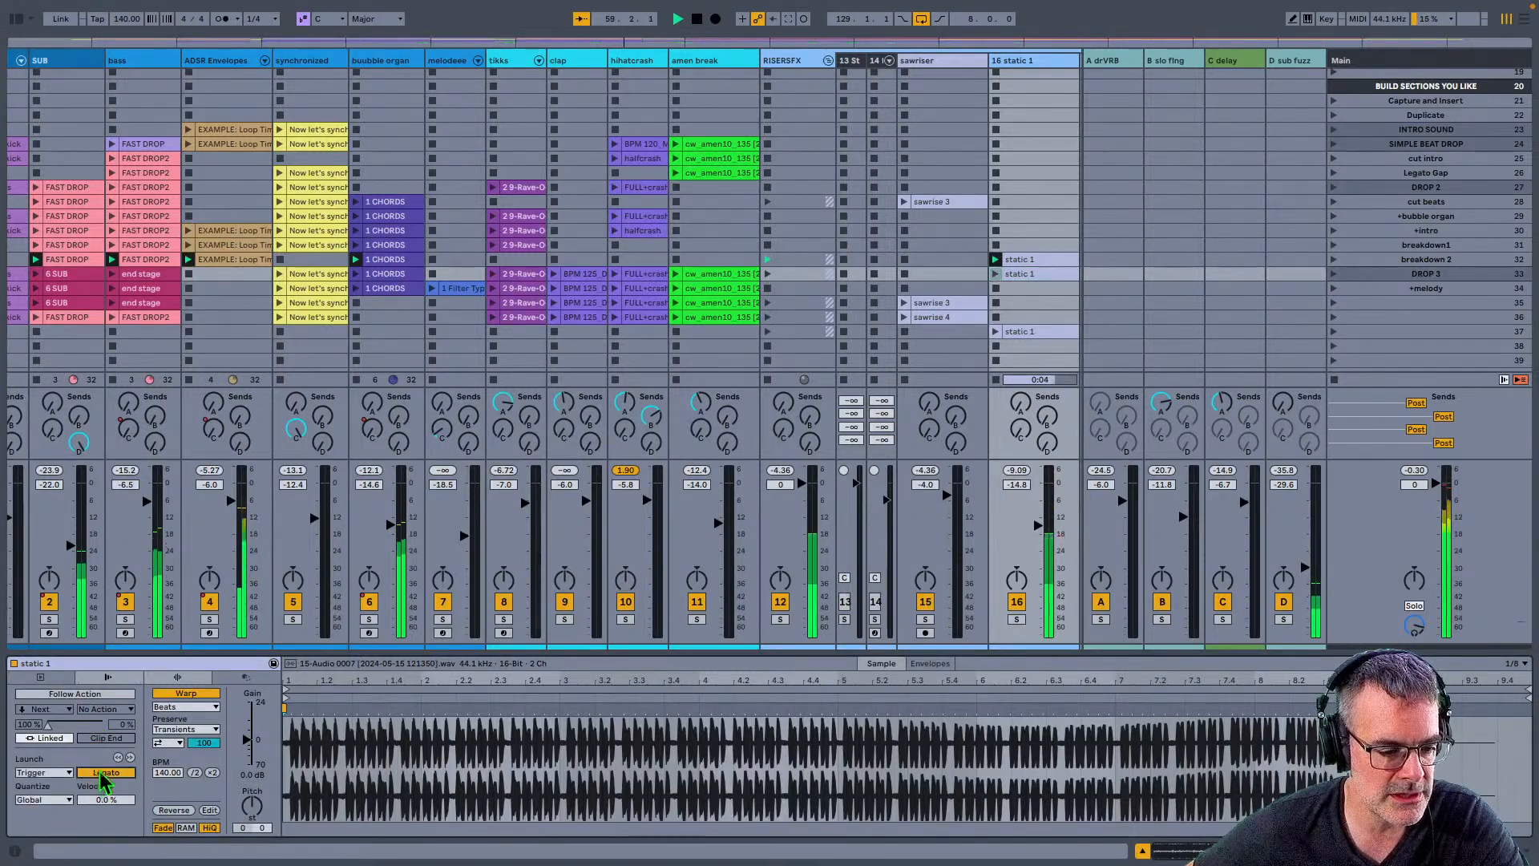
Step: Launch the DROP 3 scene and review its bass, SUB, synchronized, bubble organ and tikks clips in turn
left_click(1333, 274)
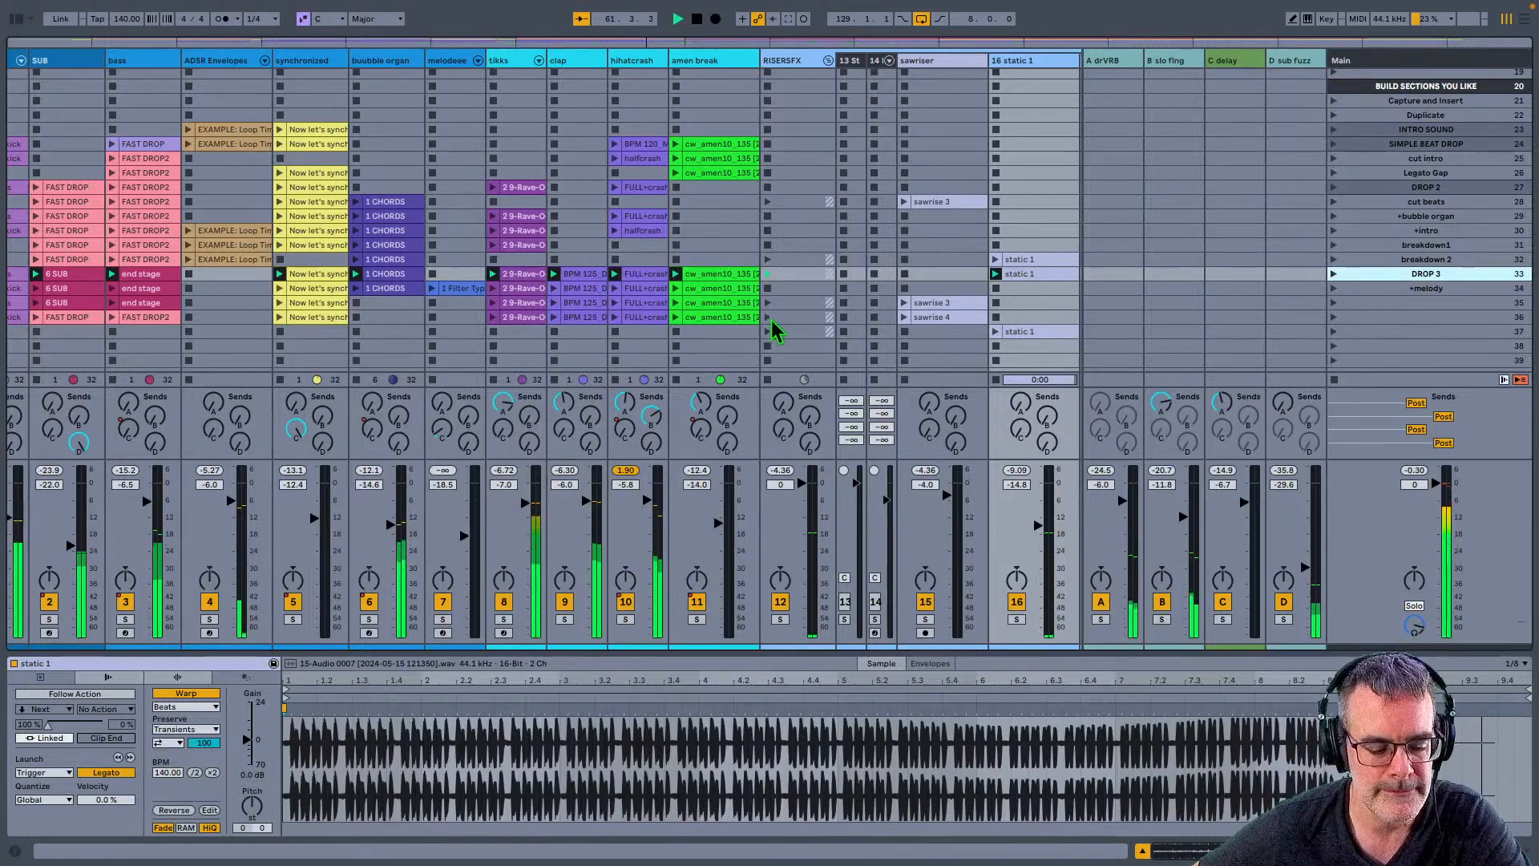
scroll(732, 315, "left", 1)
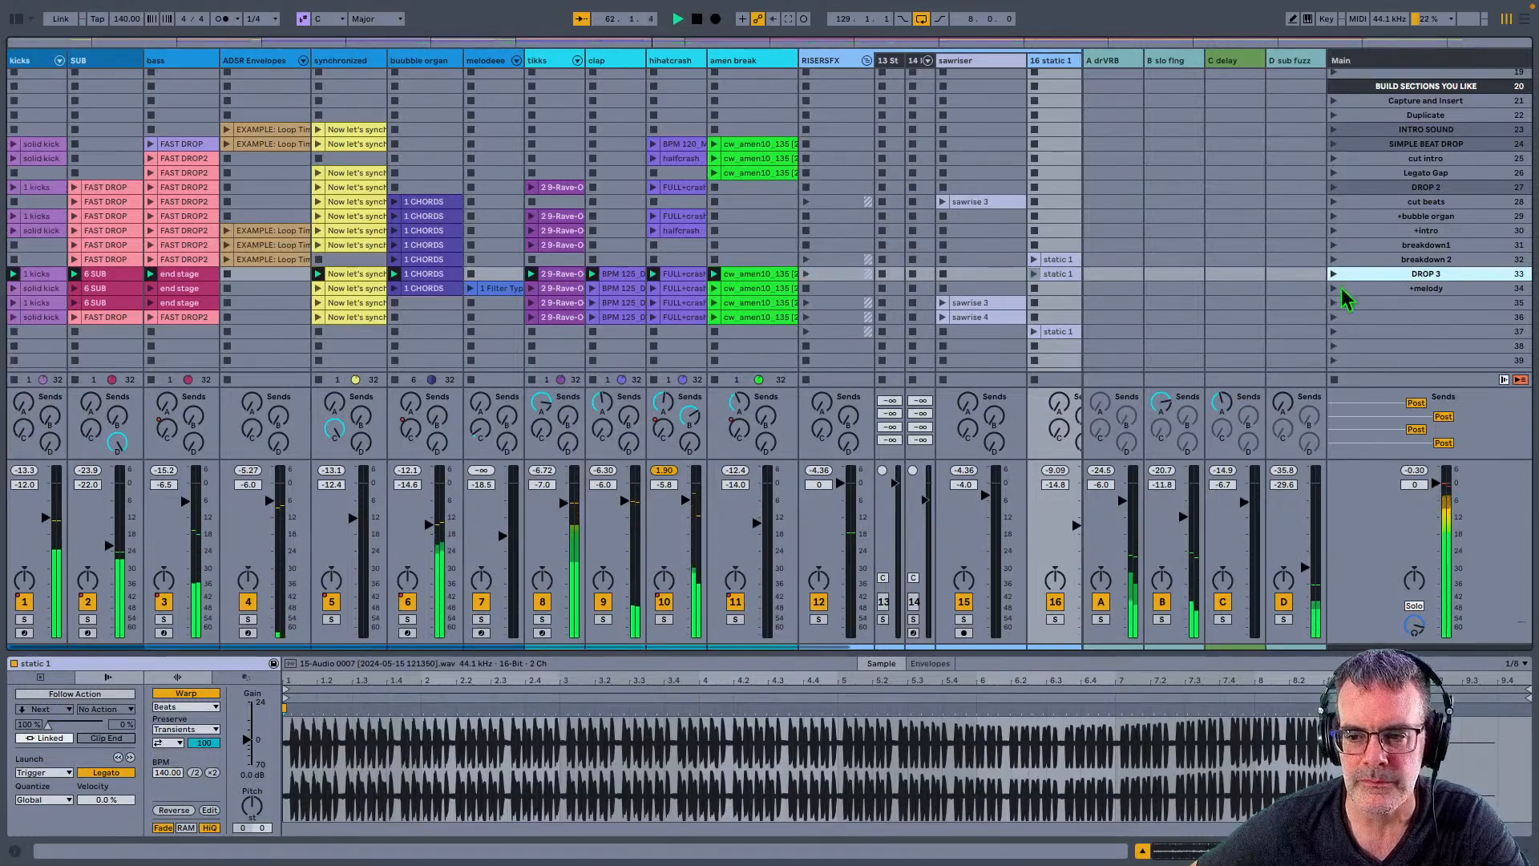
left_click(196, 274)
left_click(111, 274)
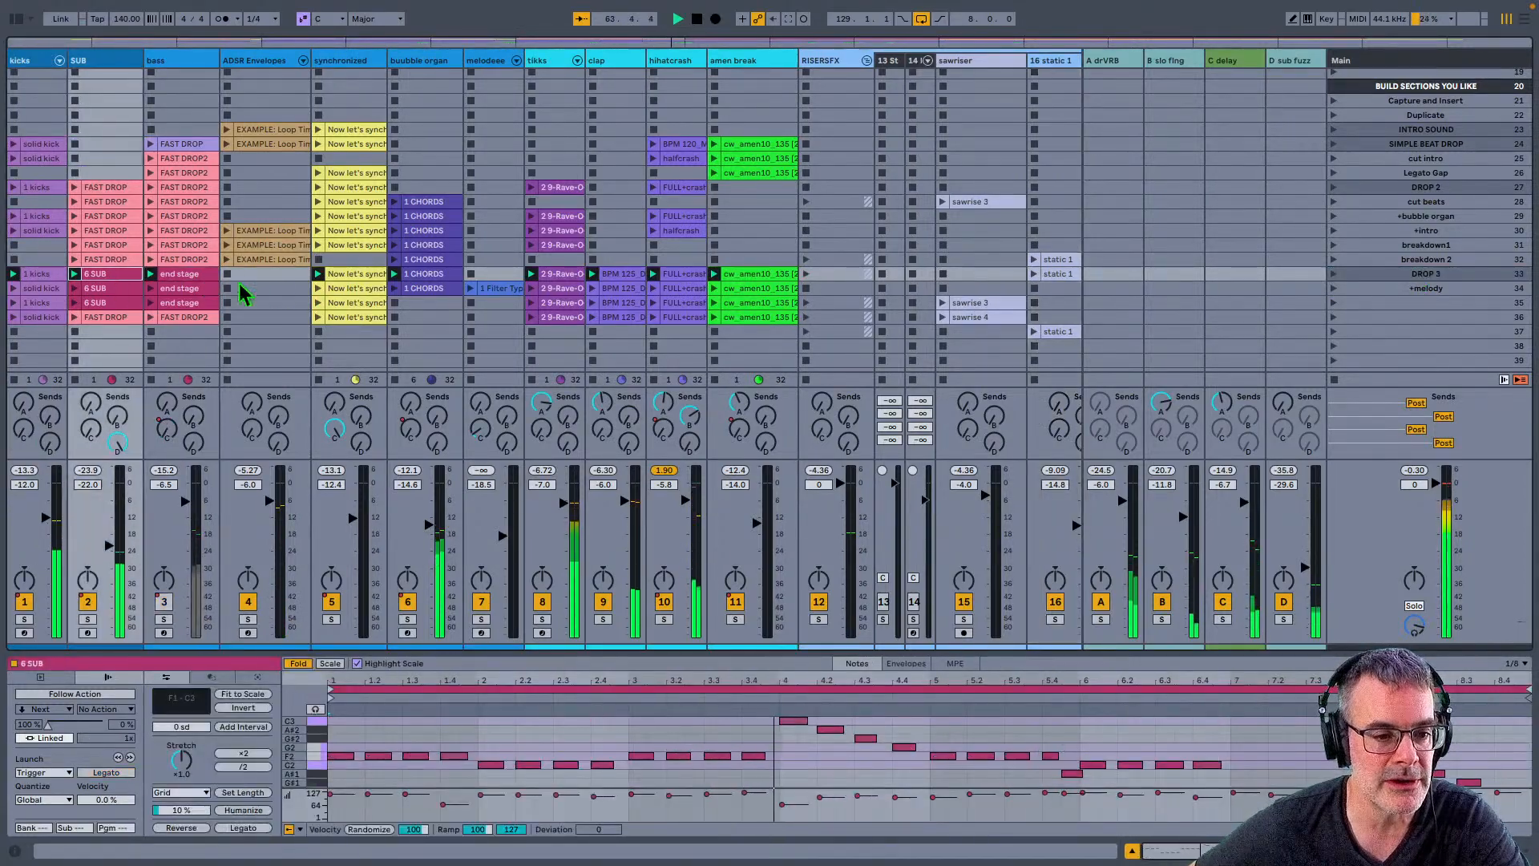
left_click(381, 286)
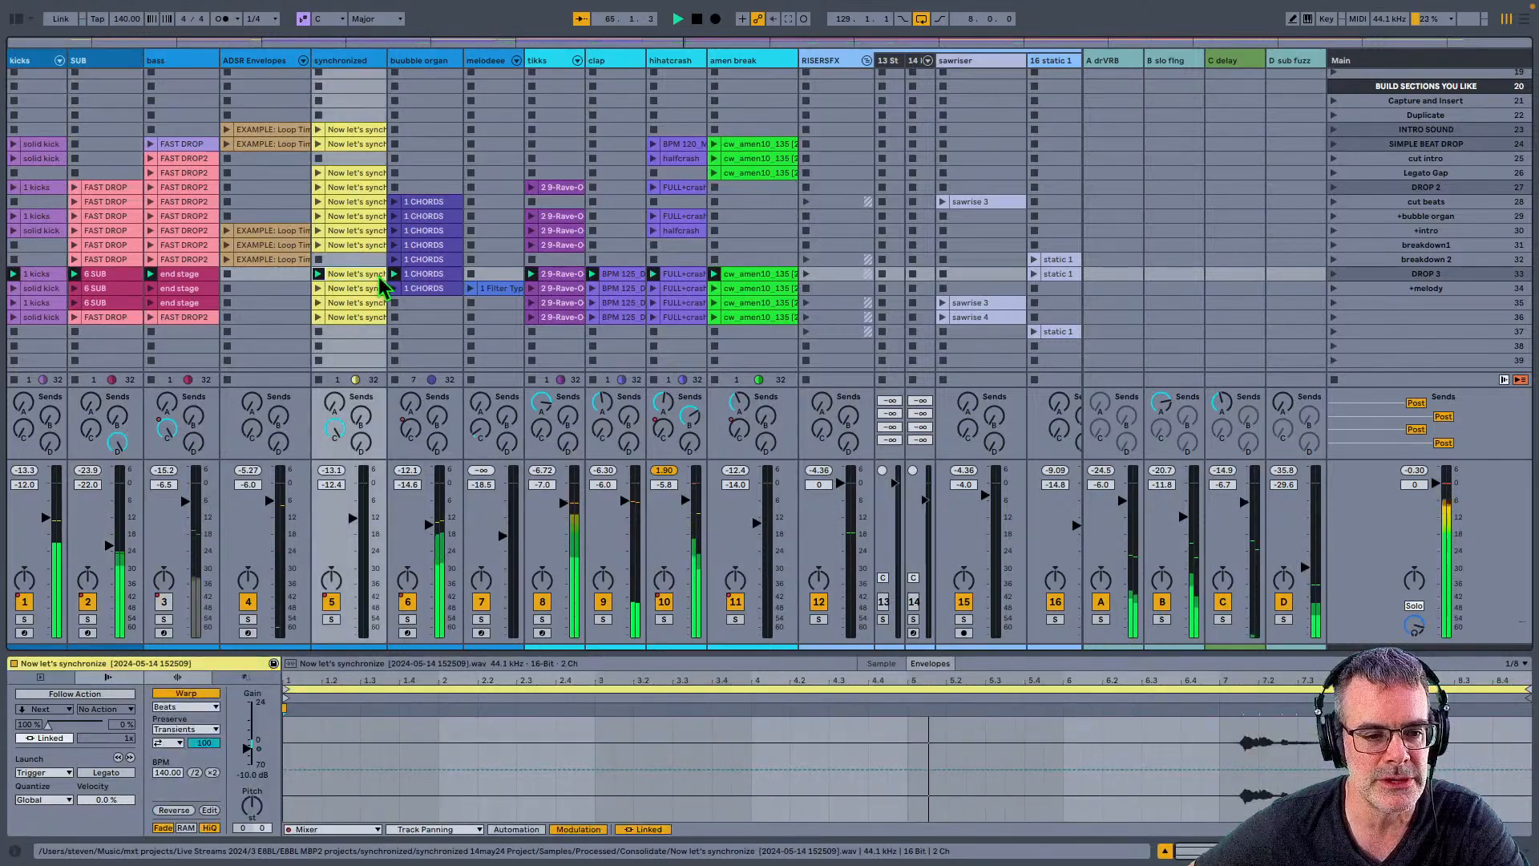
left_click(413, 287)
left_click(562, 289)
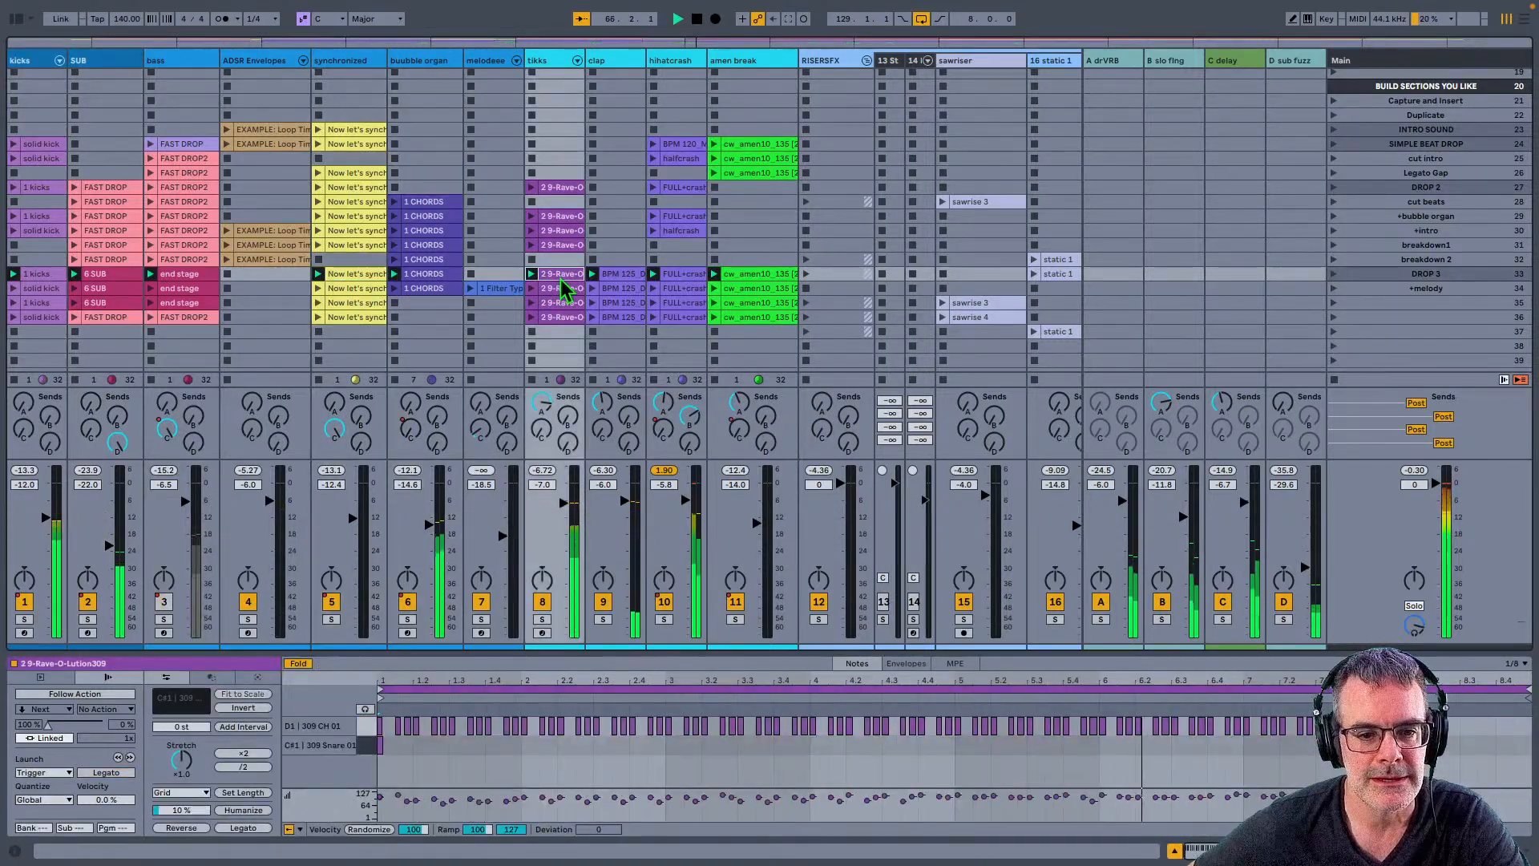
Step: Open the Drip Drop Snare clip in the DROP 3 scene and solo the clap track
left_click(619, 274)
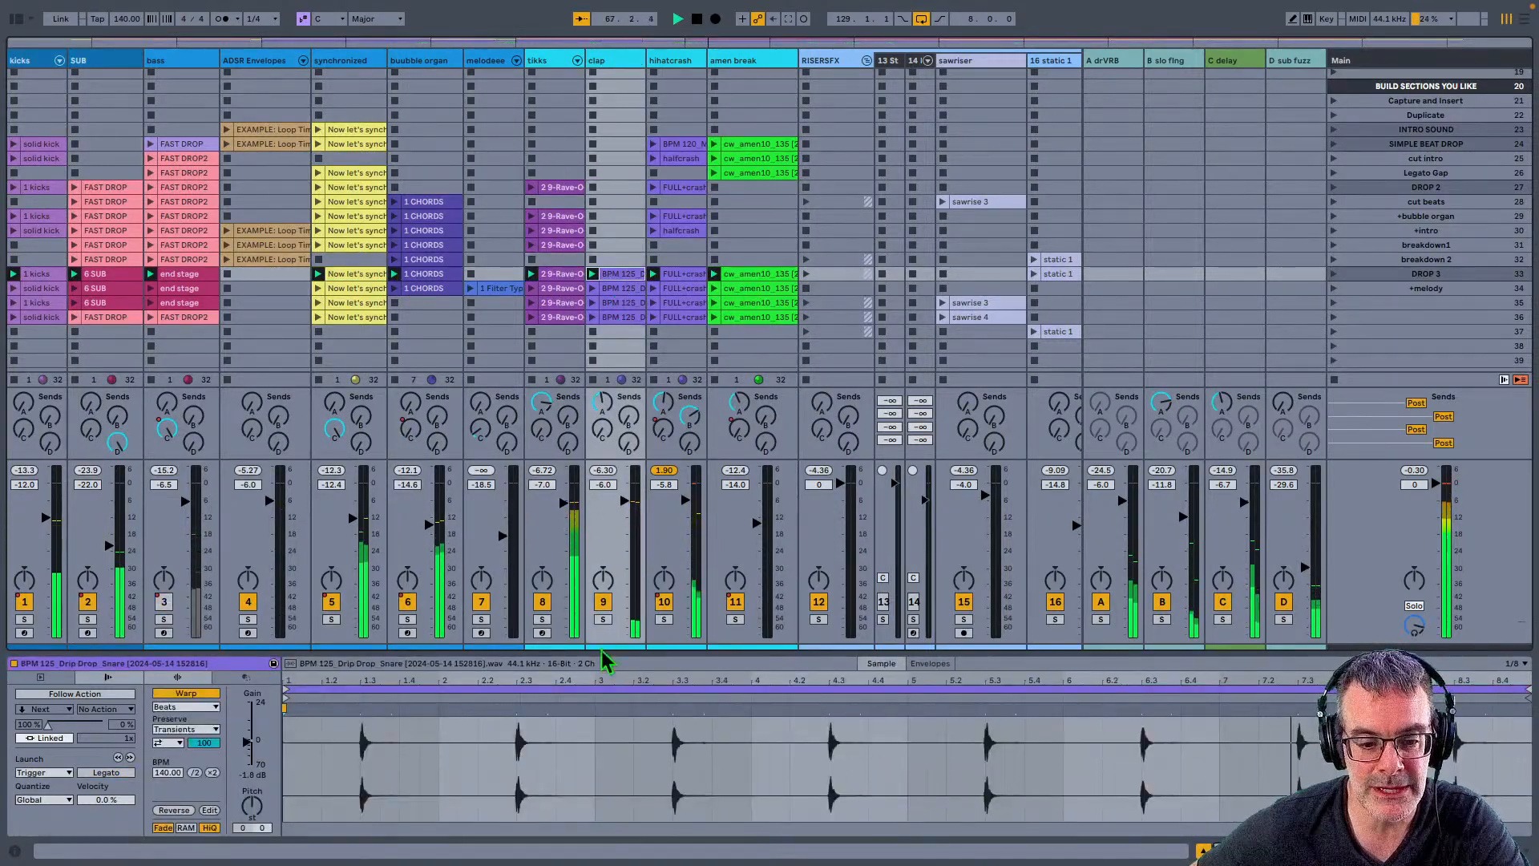
left_click(602, 619)
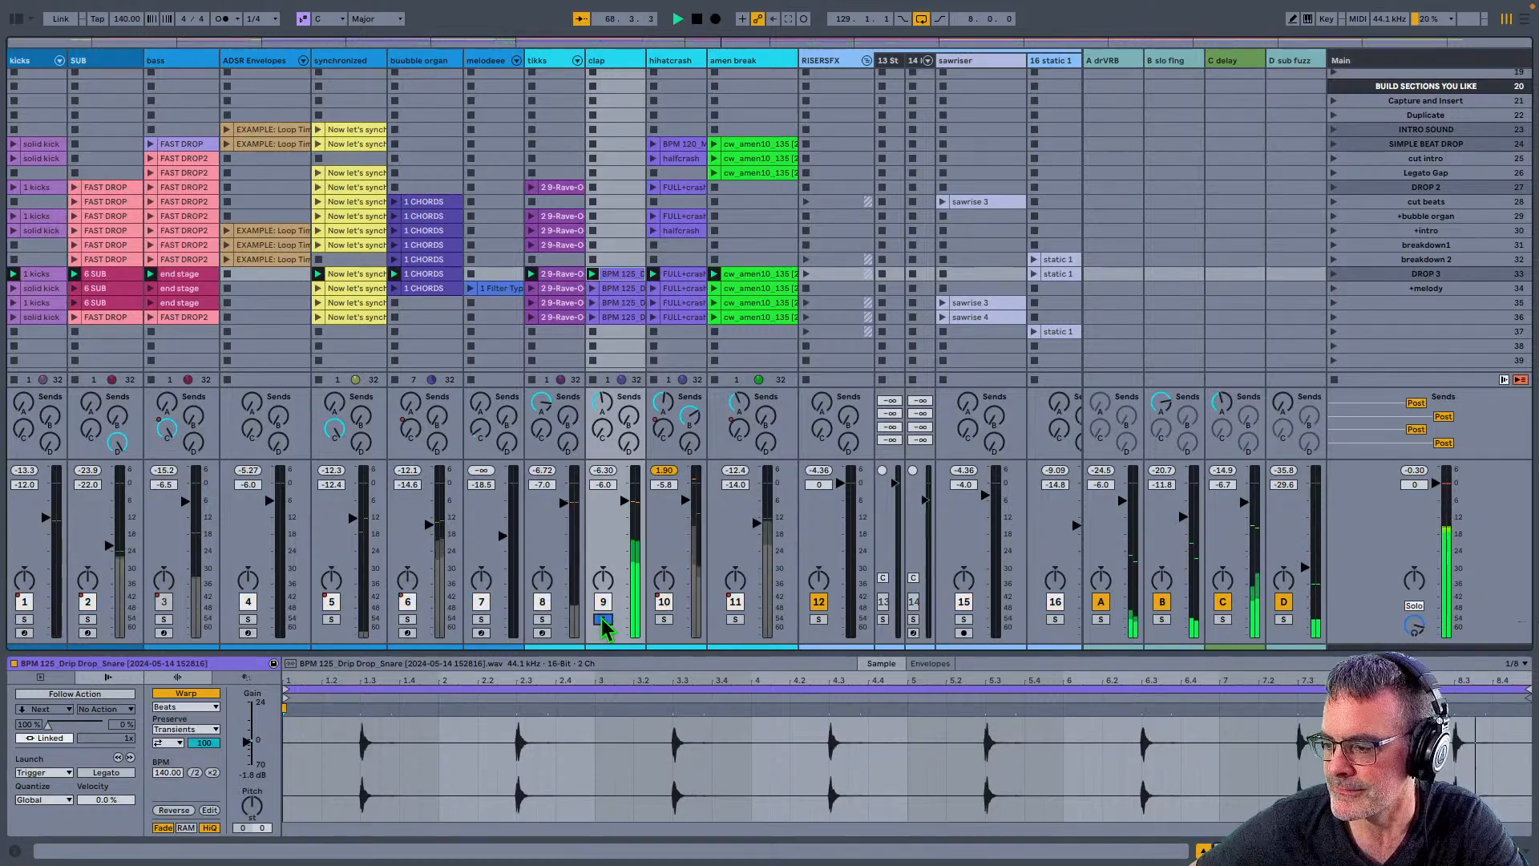
Step: Turn off solo on the clap track and raise its volume to -3.9 dB
left_click(602, 619)
left_click_drag(625, 501, 626, 498)
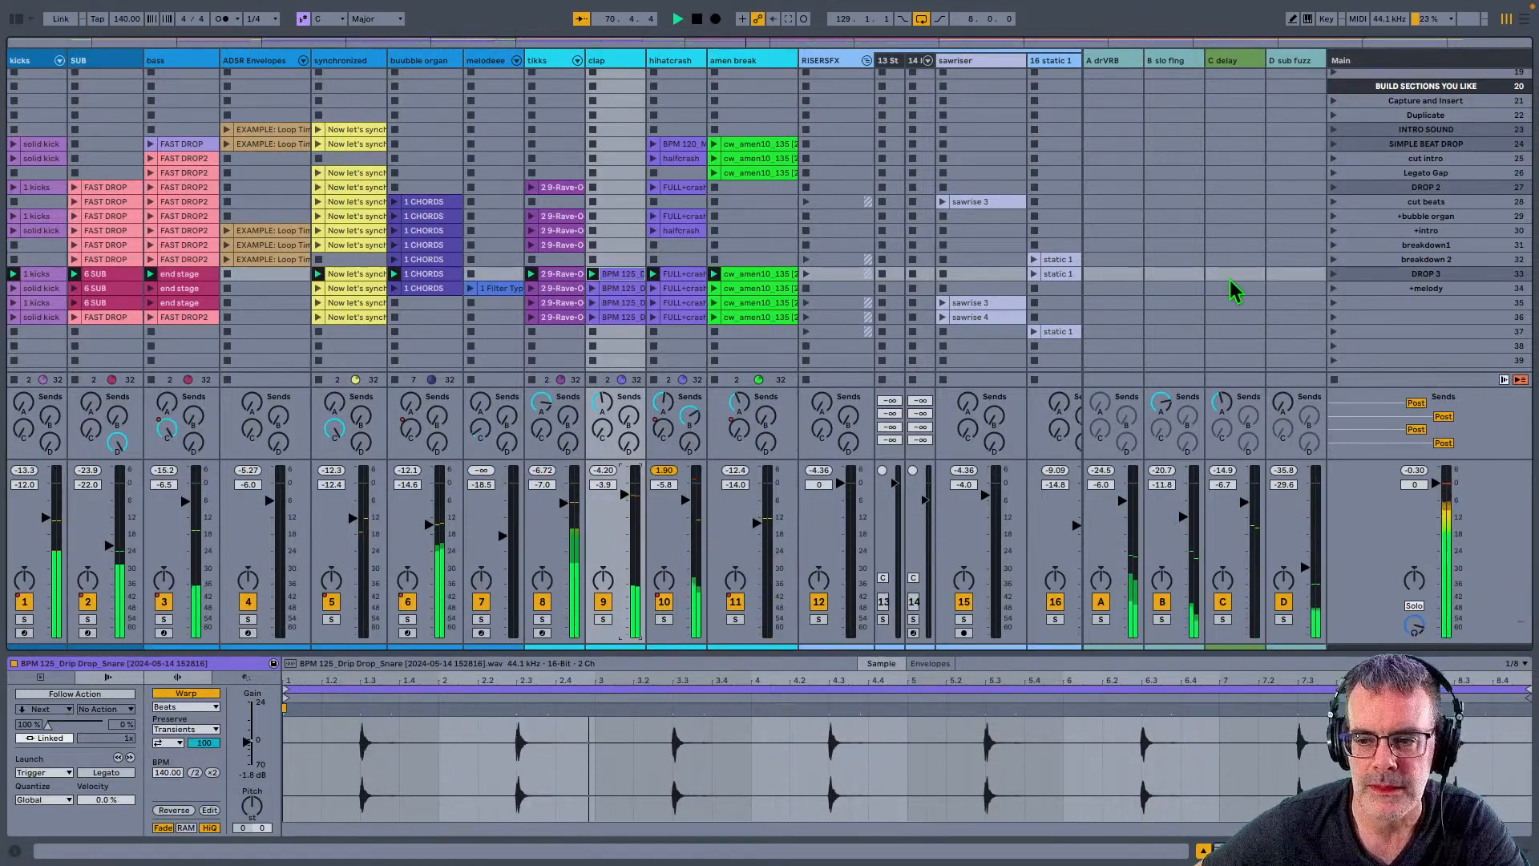
Step: Launch the +melody scene to listen to the drop with the melody added
key("Up")
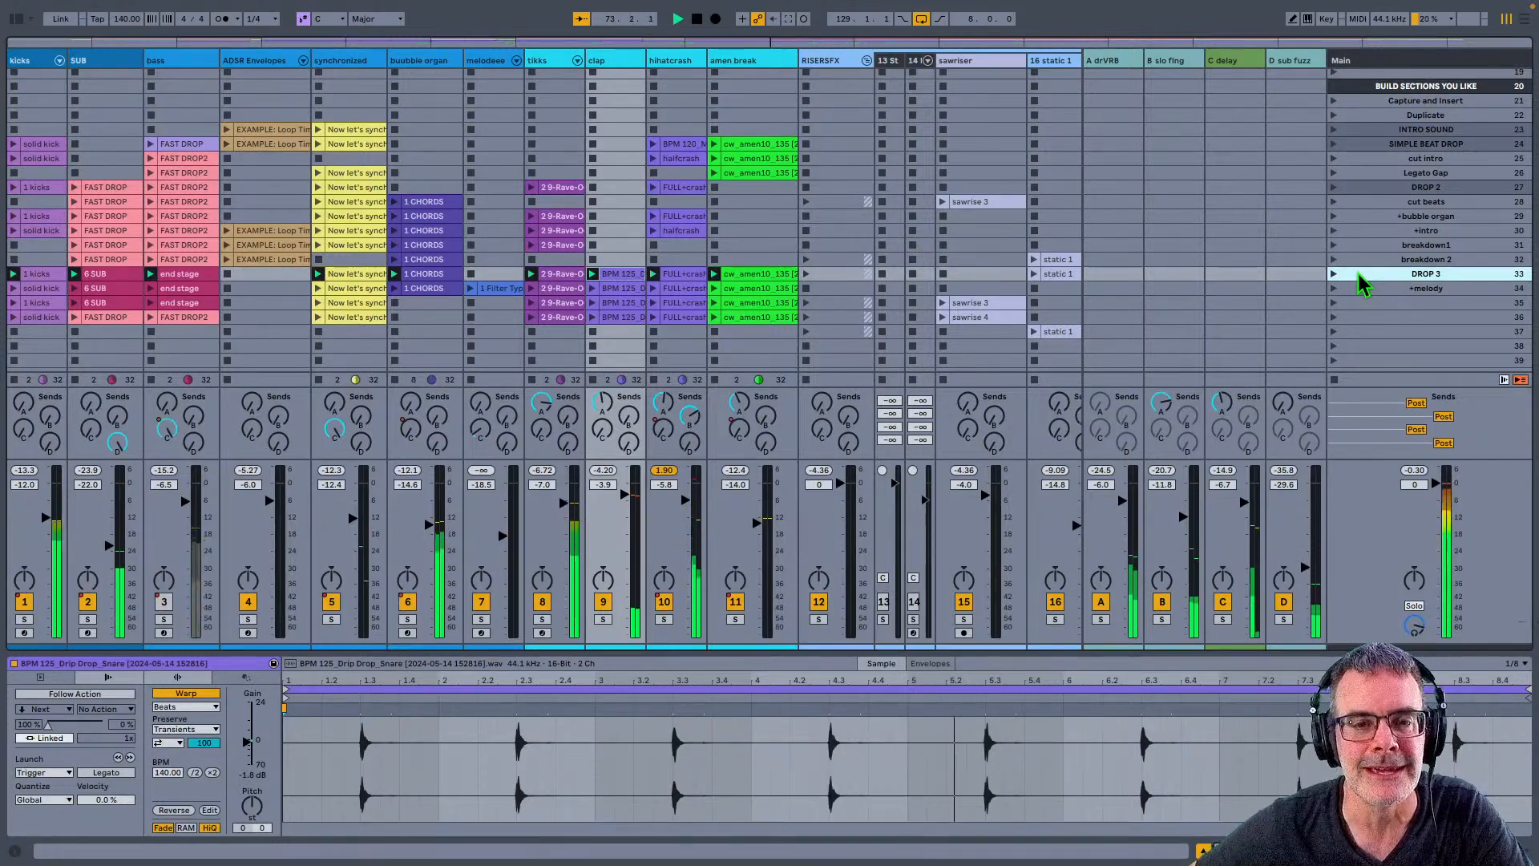
left_click(1369, 102)
left_click(1370, 116)
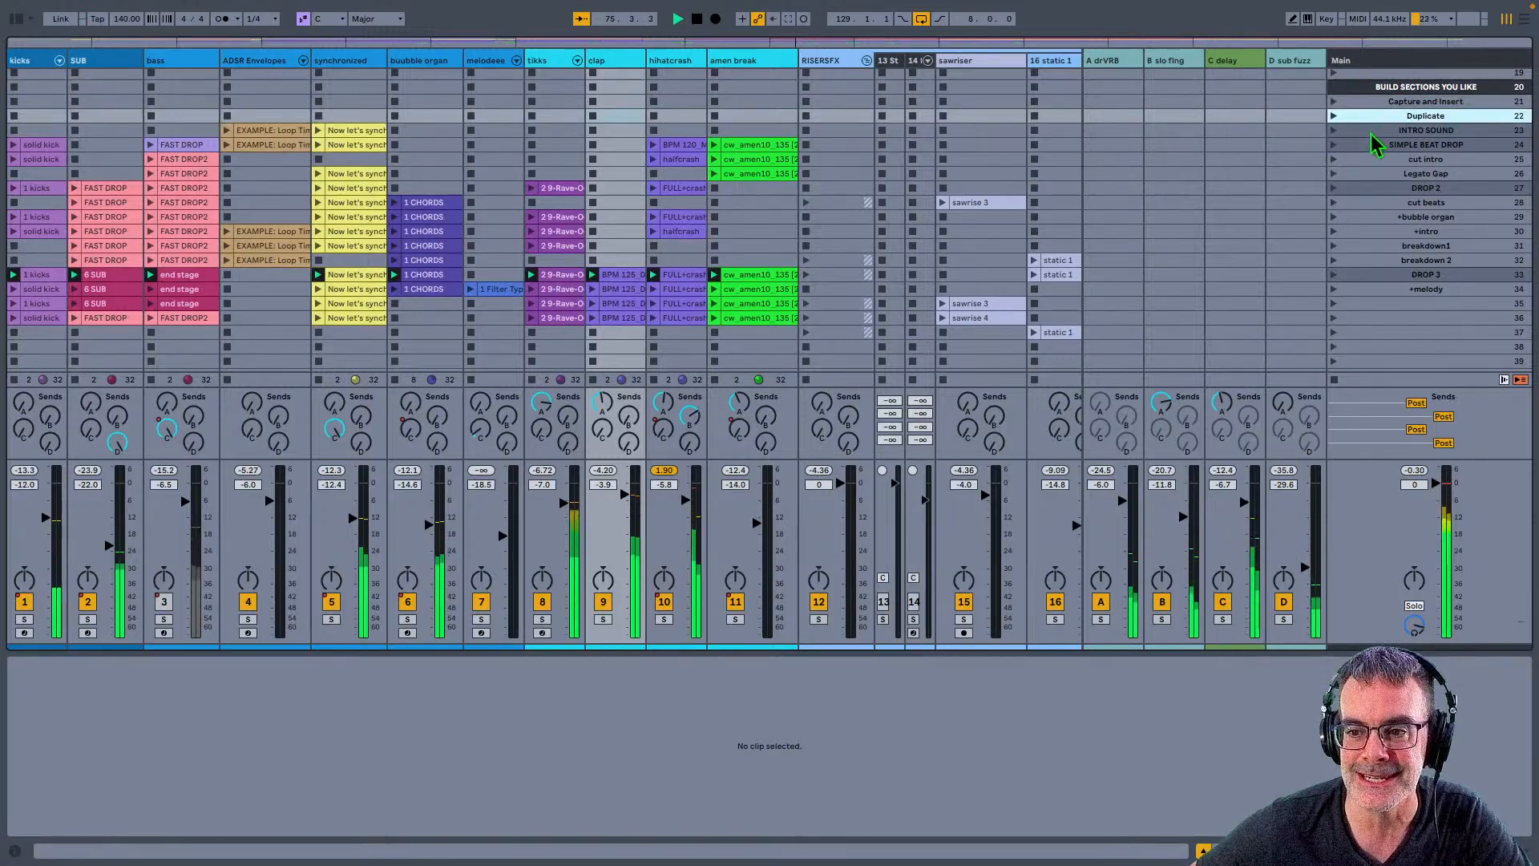
left_click(1371, 131)
left_click(1373, 146)
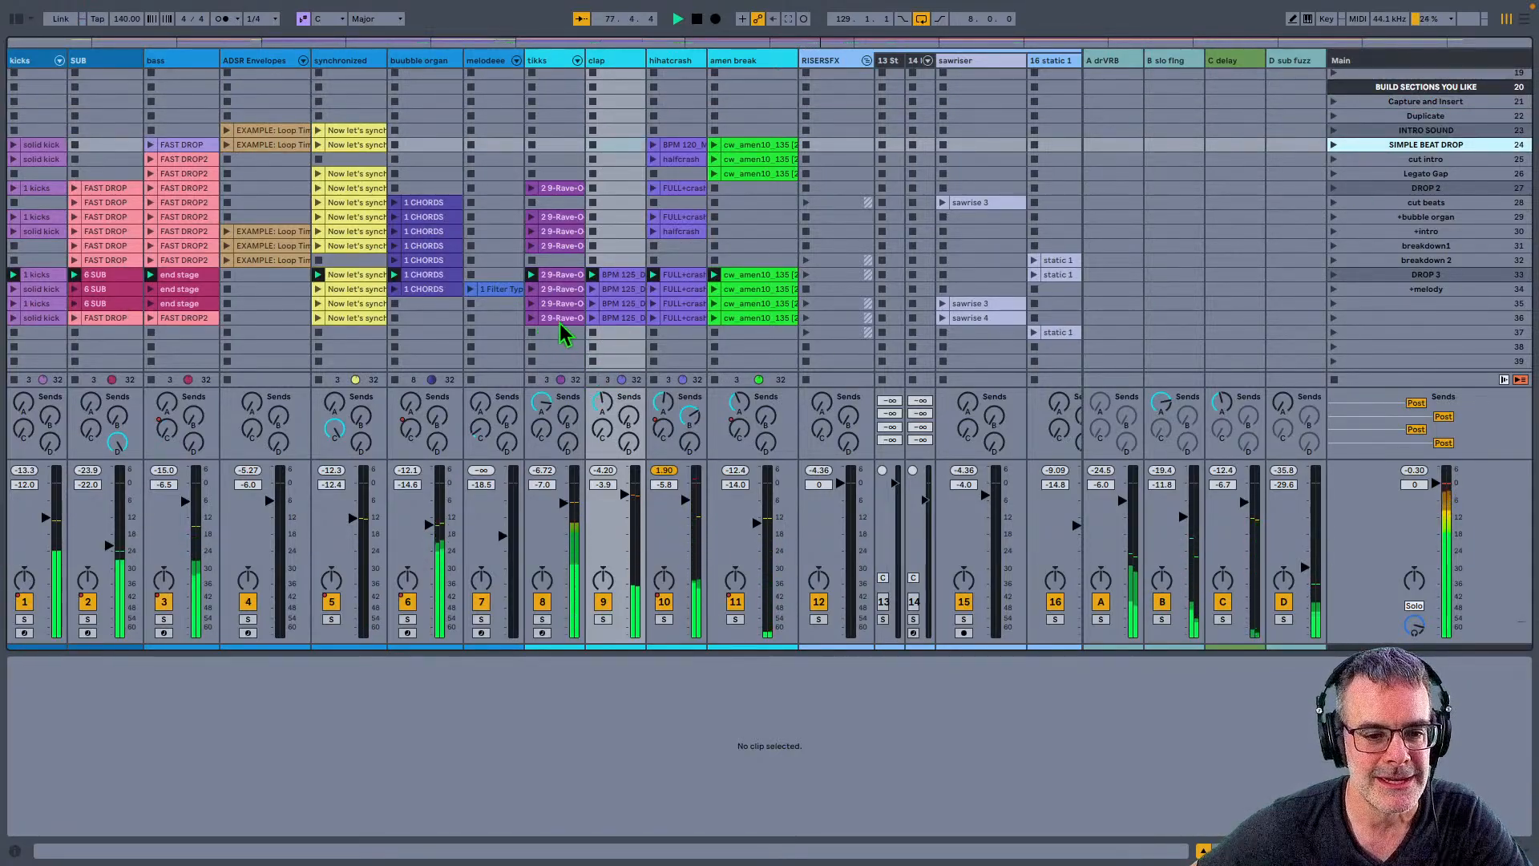
left_click(1348, 291)
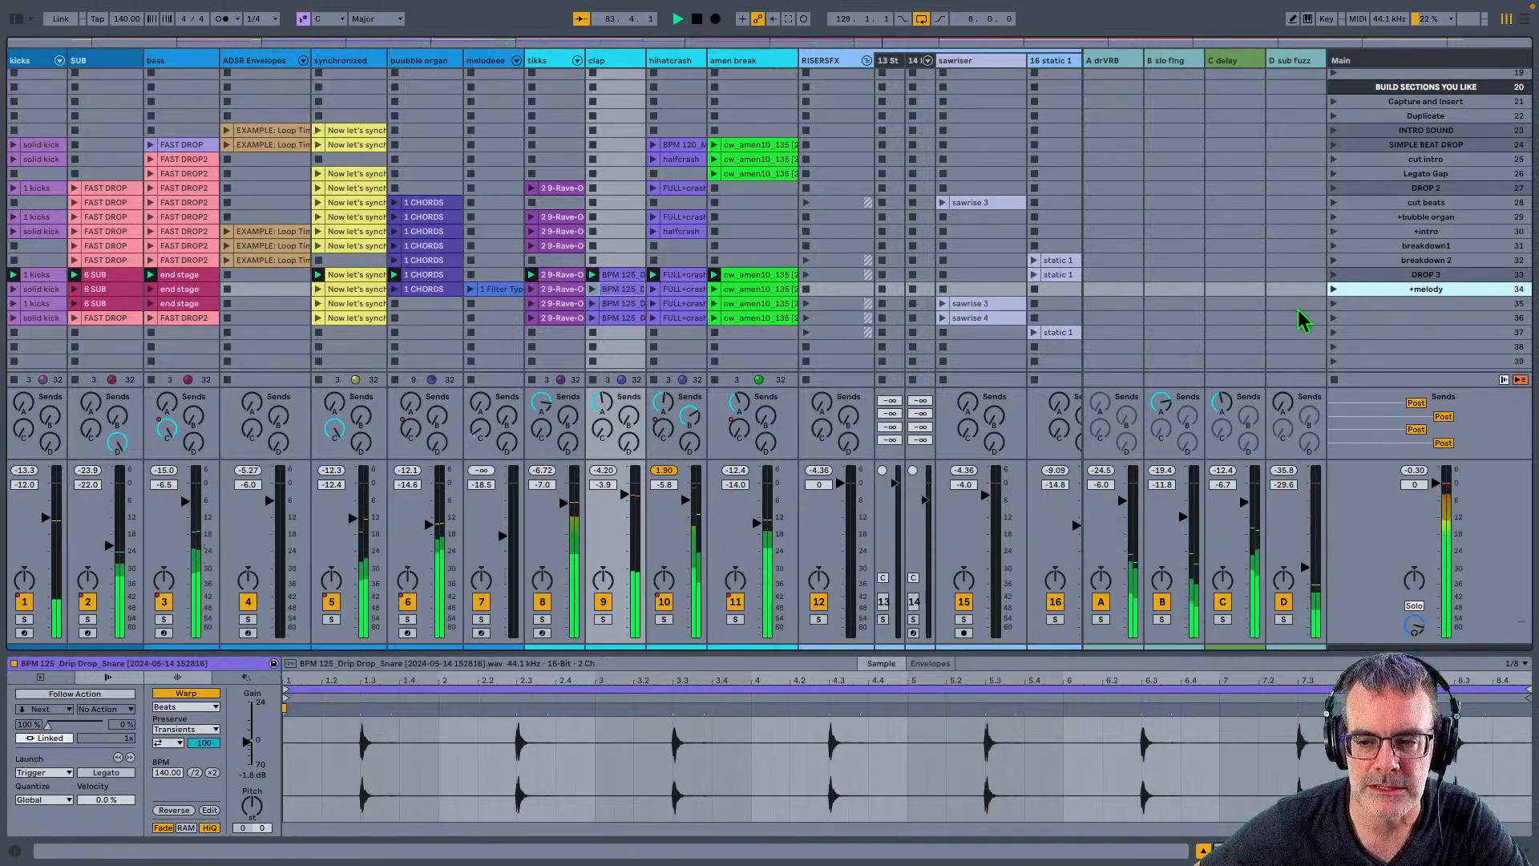
left_click(1333, 290)
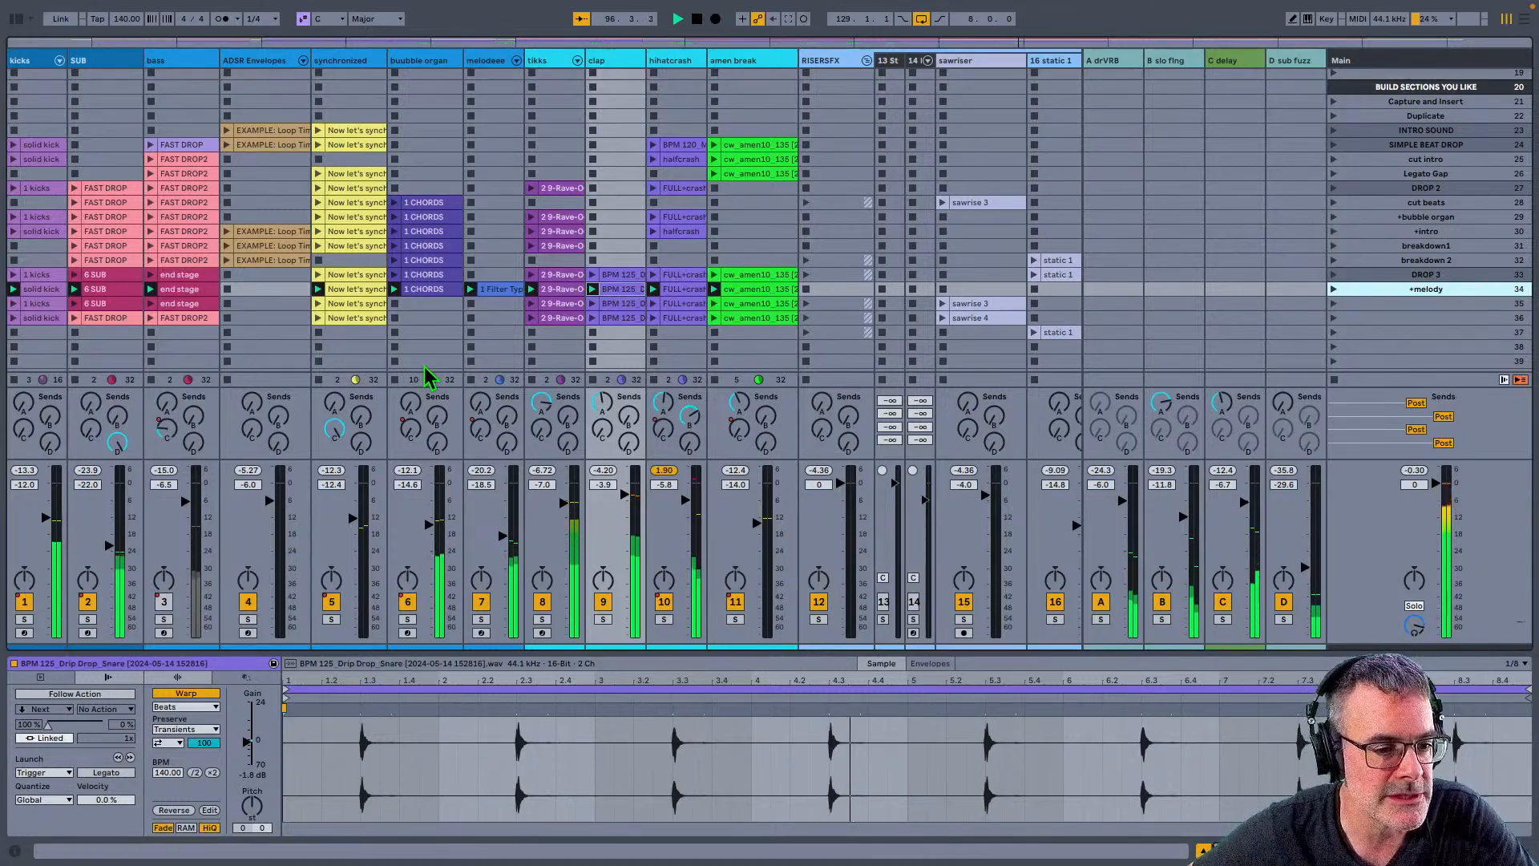
Step: Launch scene 35, which holds the sawrise 3 clip, and delete the "Now let's synchronize" clip from it
left_click(985, 308)
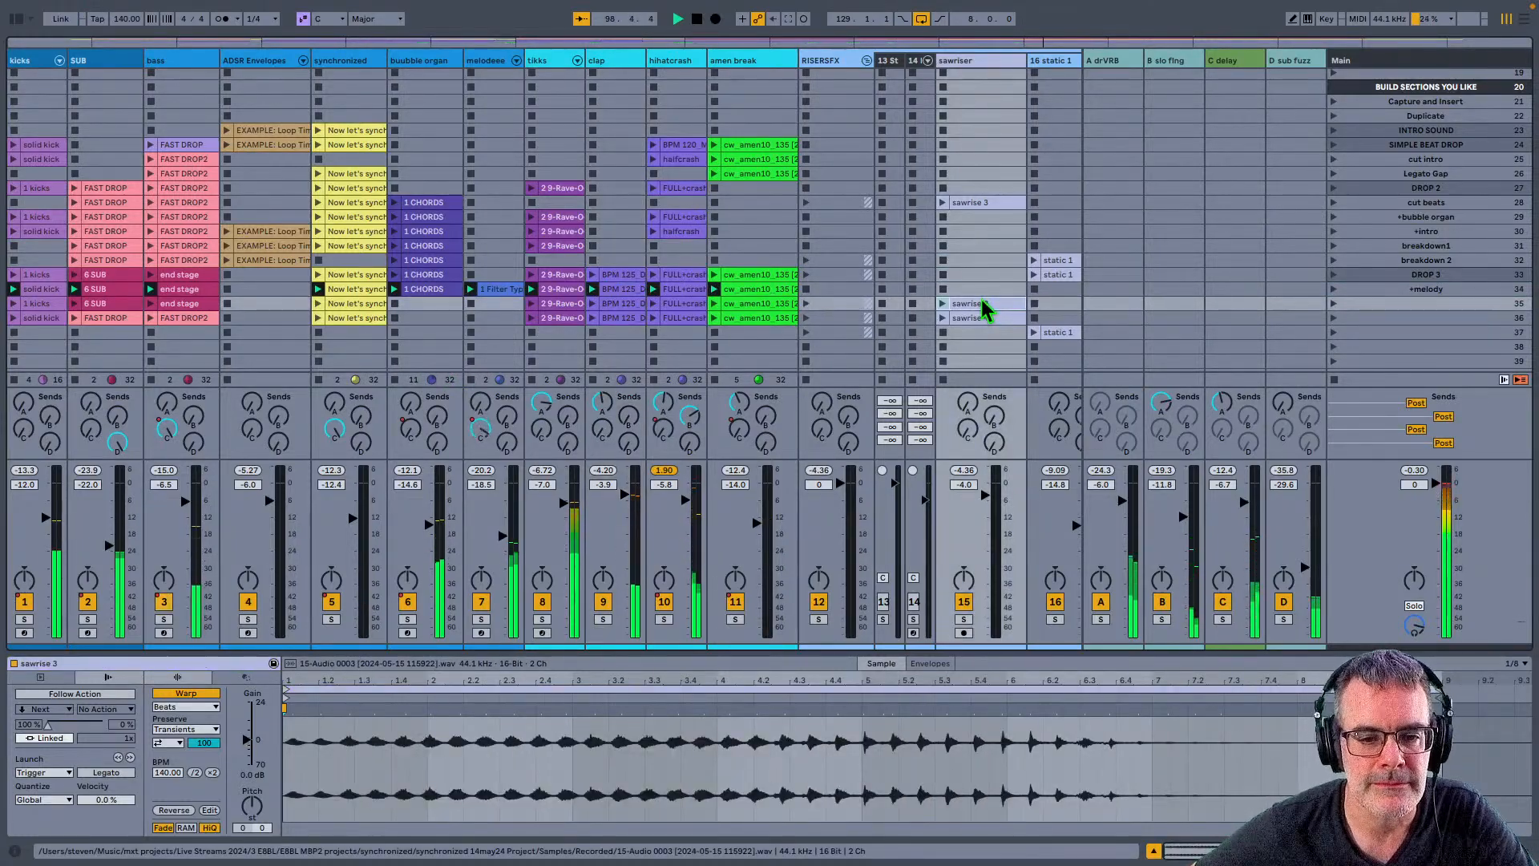
left_click(1333, 303)
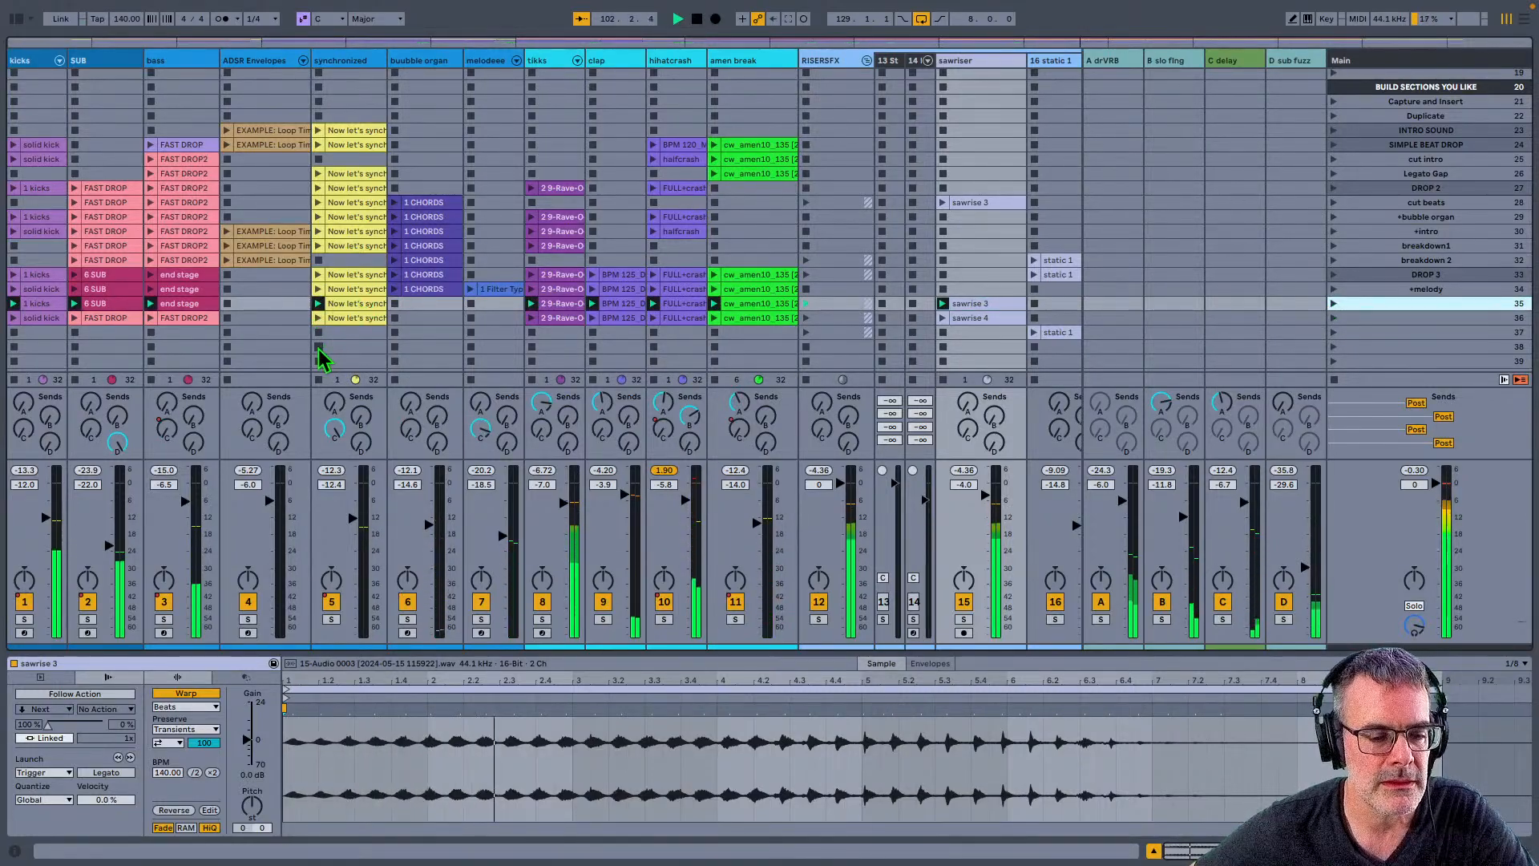
left_click(358, 305)
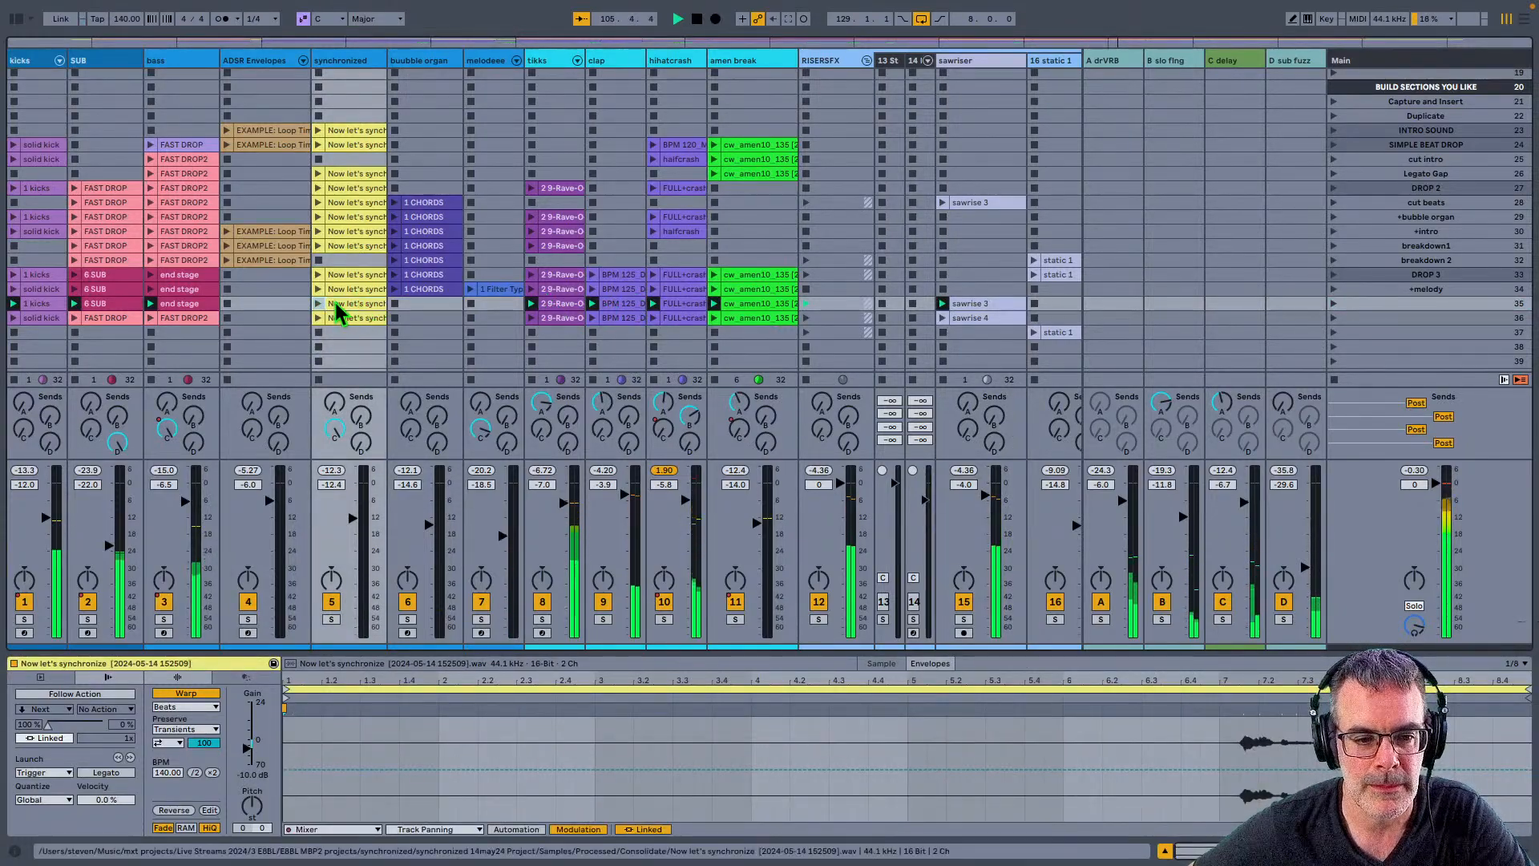
key("Delete")
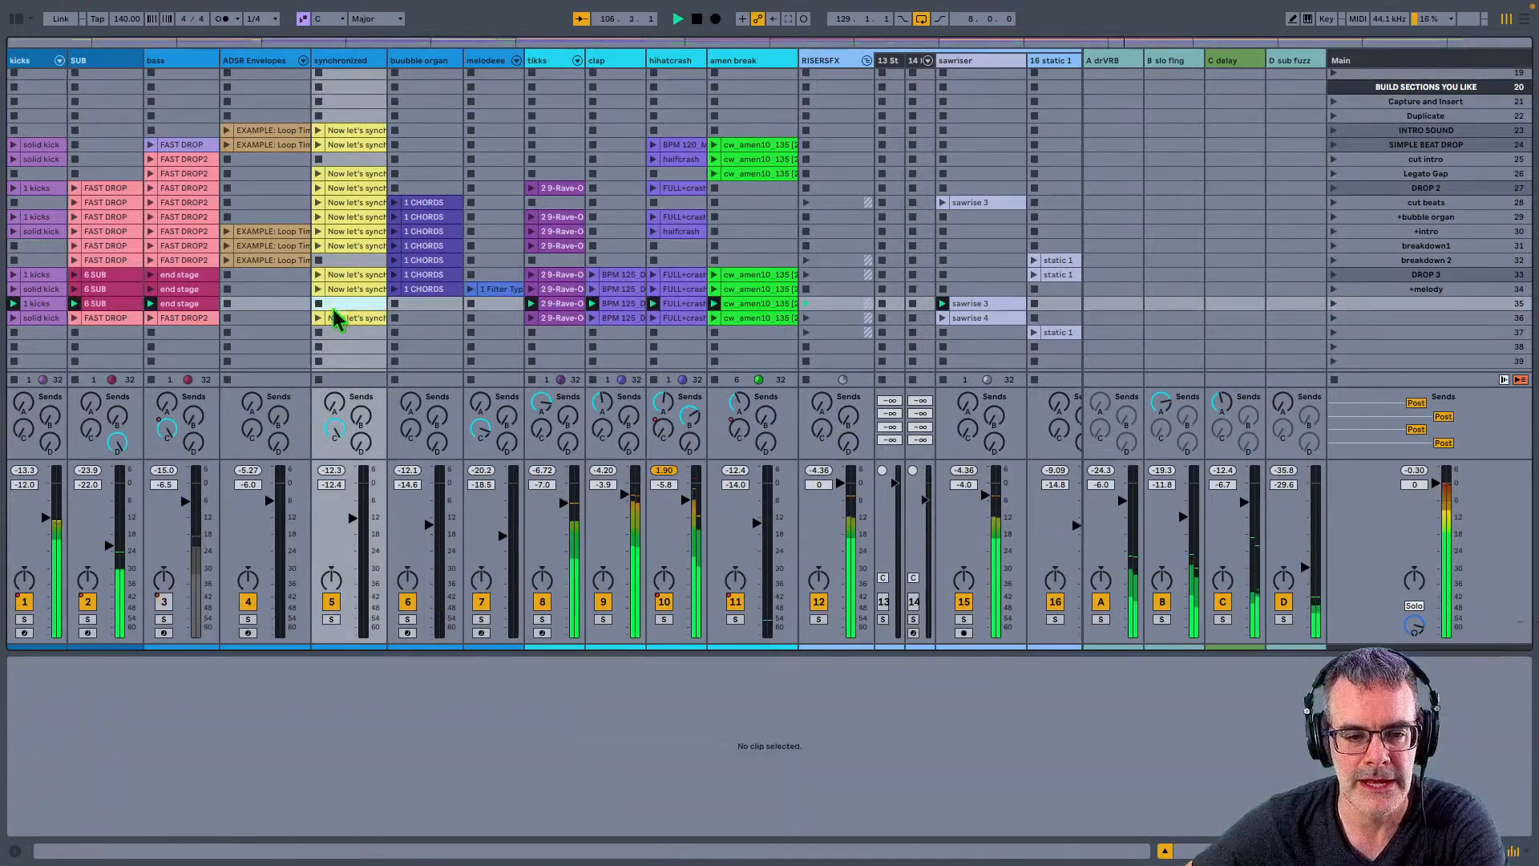
left_click(993, 306)
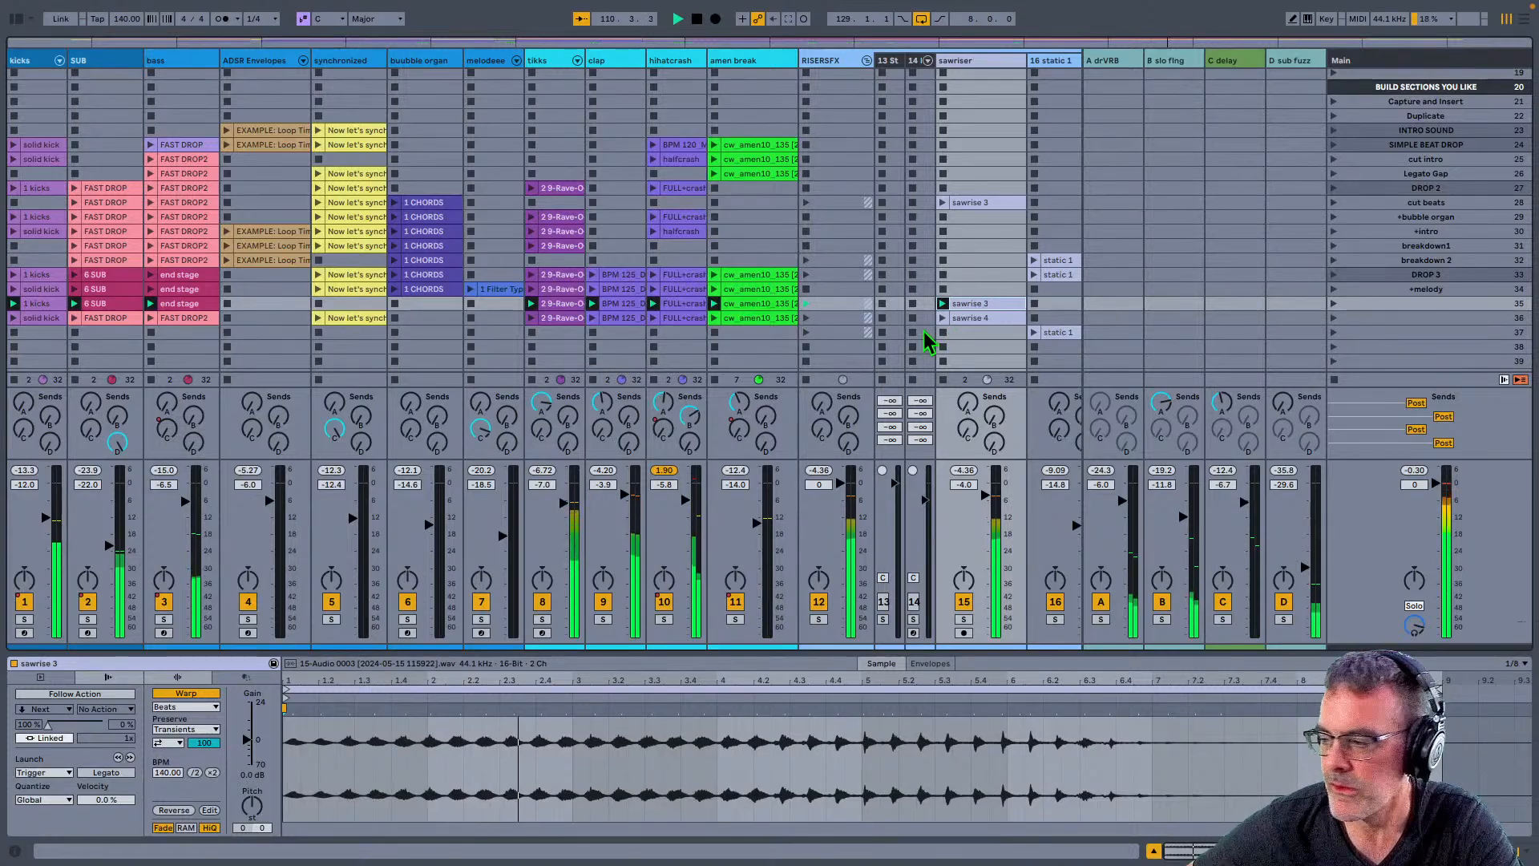
Step: Step through the scenes from INTRO SOUND down to breakdown 2 to review how the sections build up
left_click(1385, 131)
left_click(1379, 147)
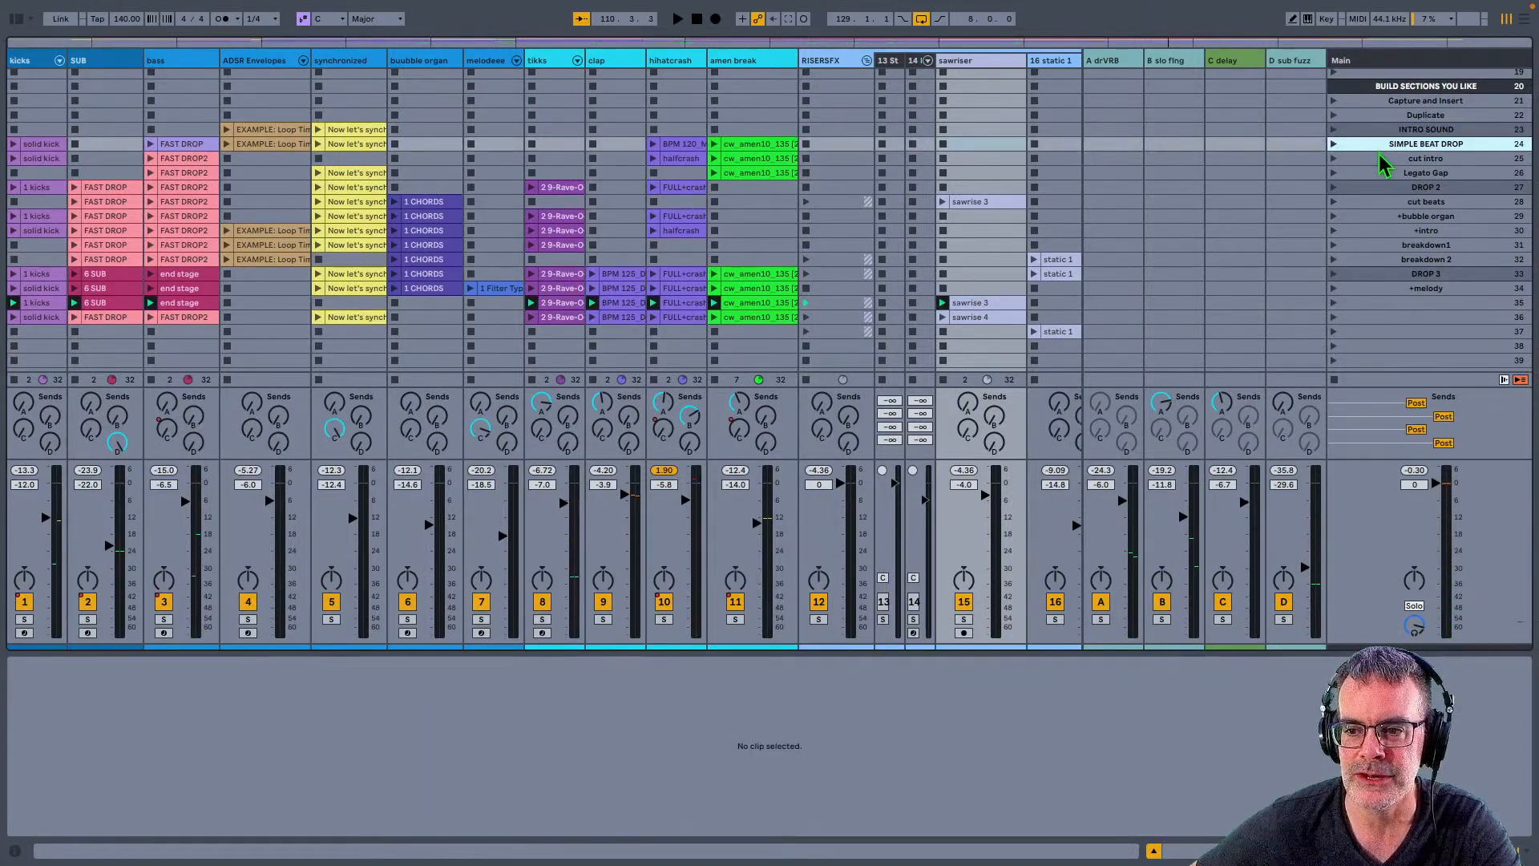
left_click(1376, 158)
left_click(1374, 173)
left_click(1375, 188)
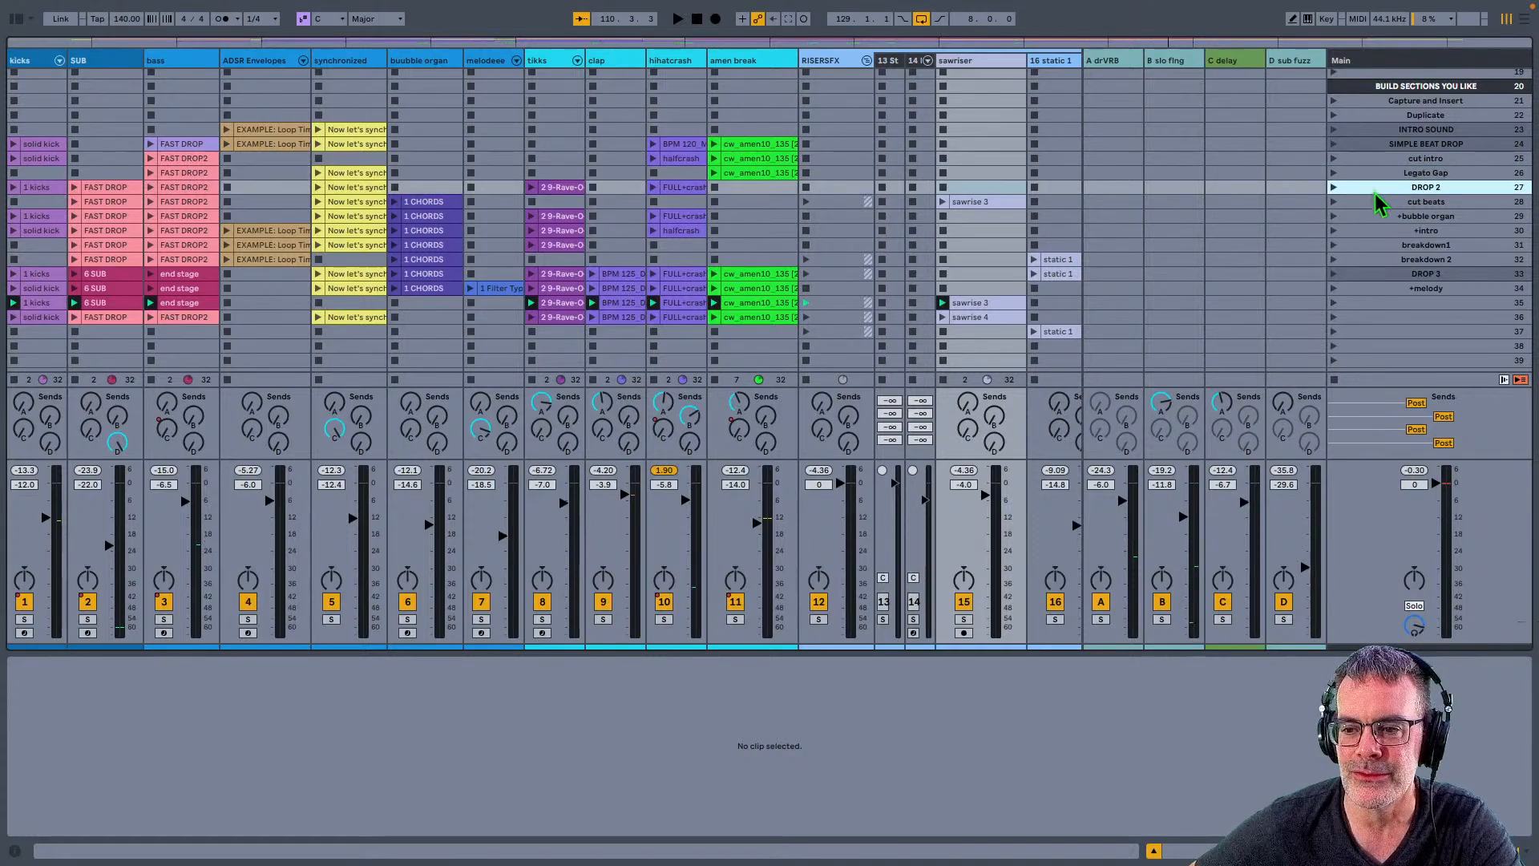
left_click(1375, 201)
left_click(1371, 217)
left_click(1372, 230)
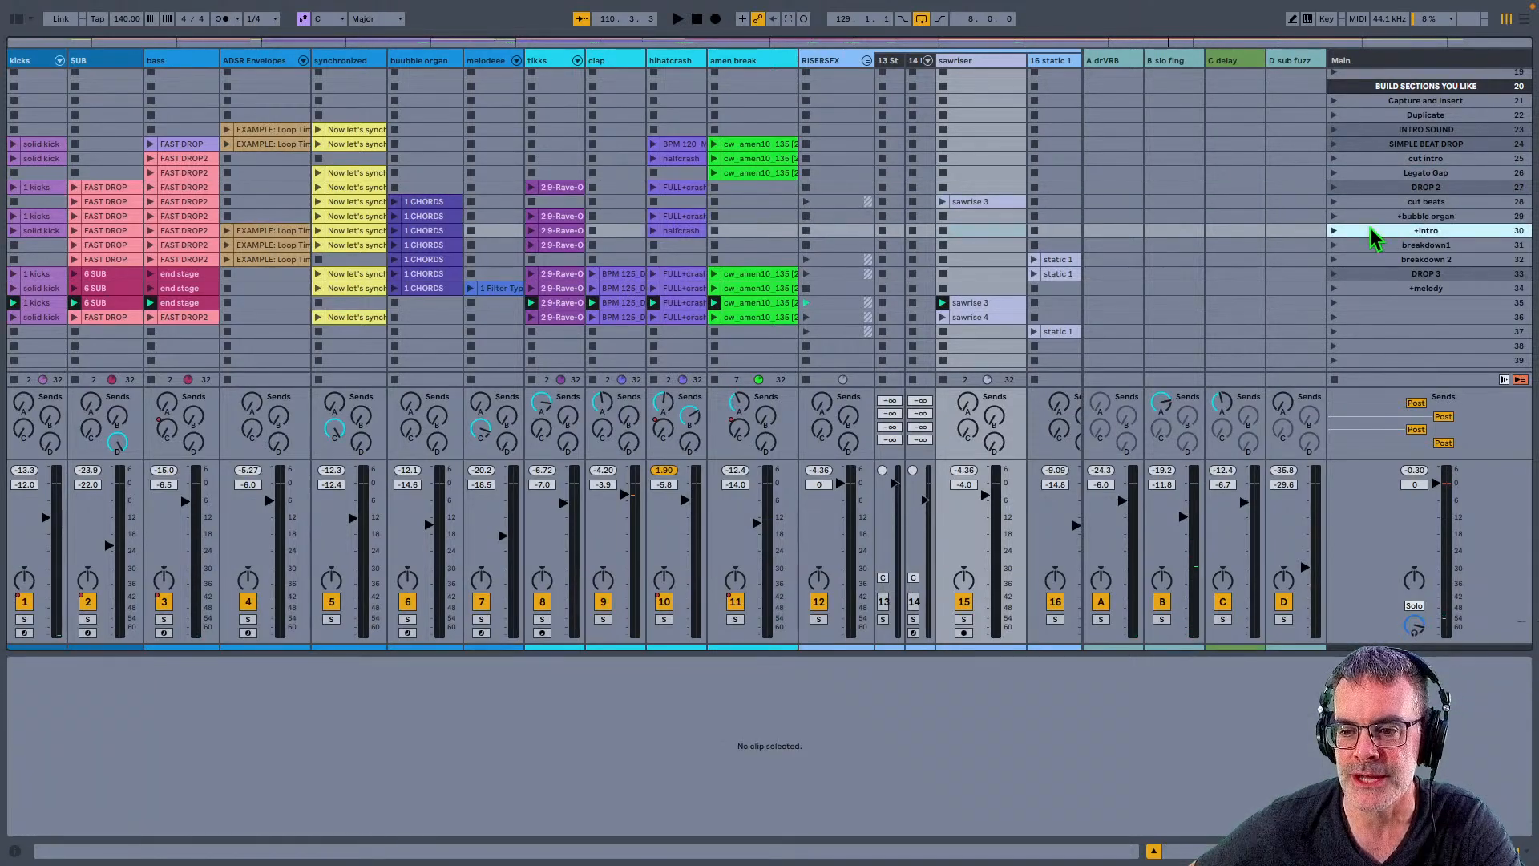
left_click(1372, 244)
left_click(1375, 260)
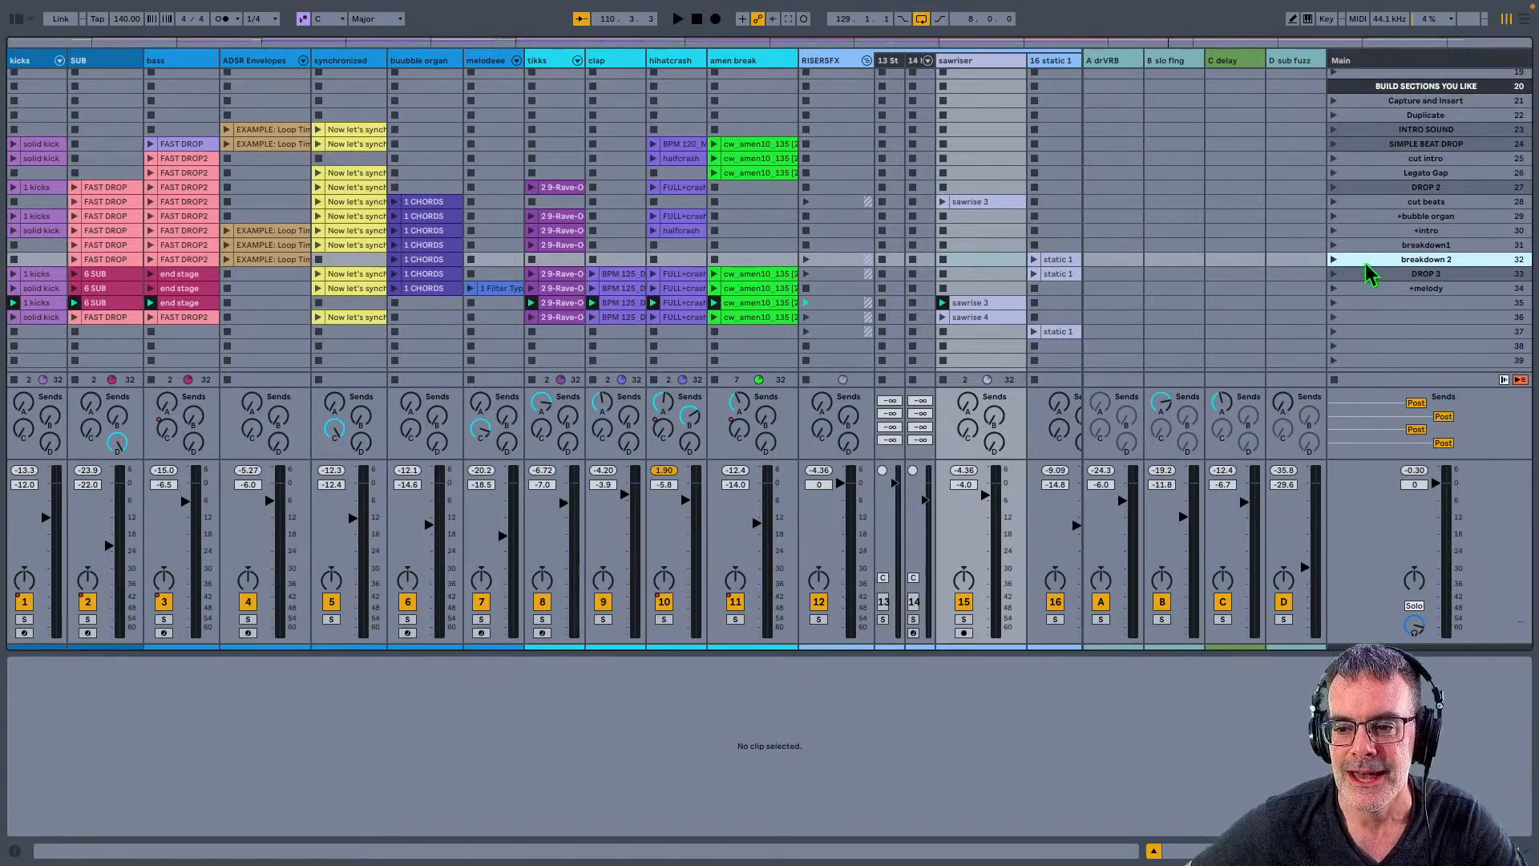
Step: Launch scene 36 and select its sawrise 4 clip
scroll(1369, 273, "down", 3)
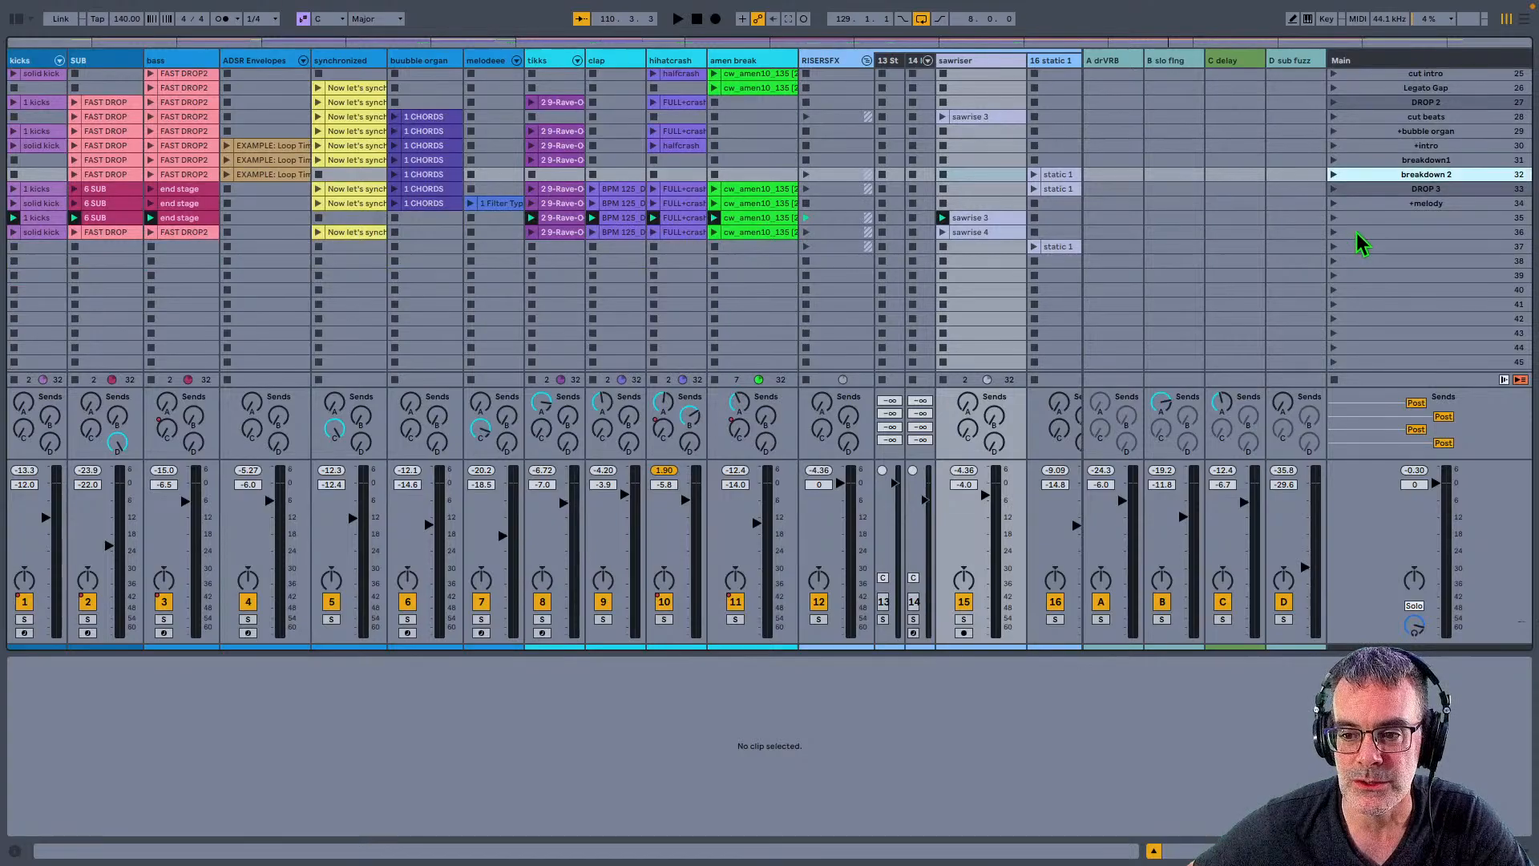
left_click(1336, 233)
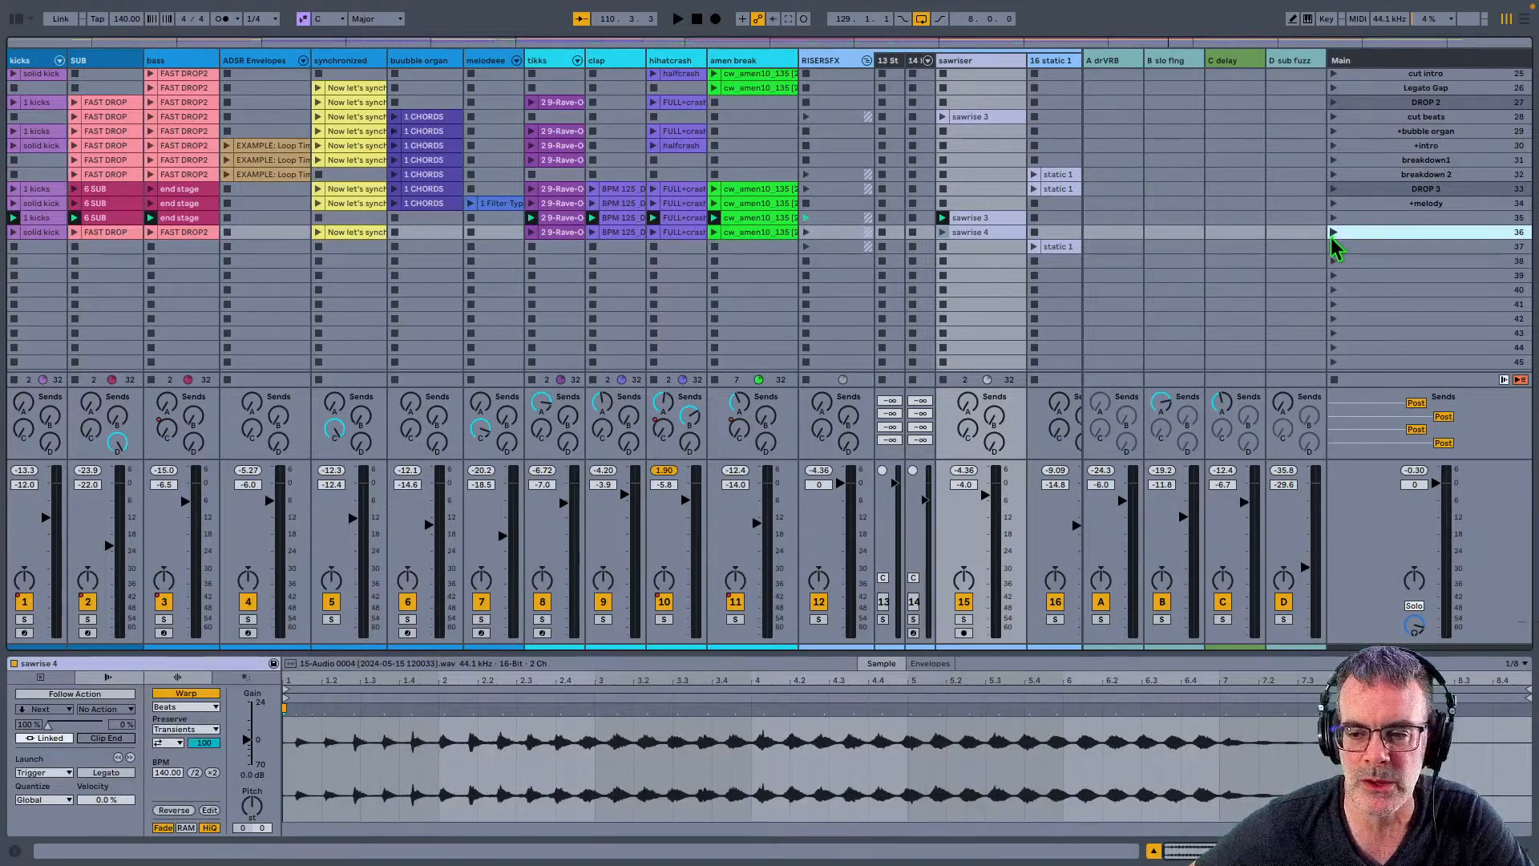
left_click(1386, 204)
left_click(1335, 233)
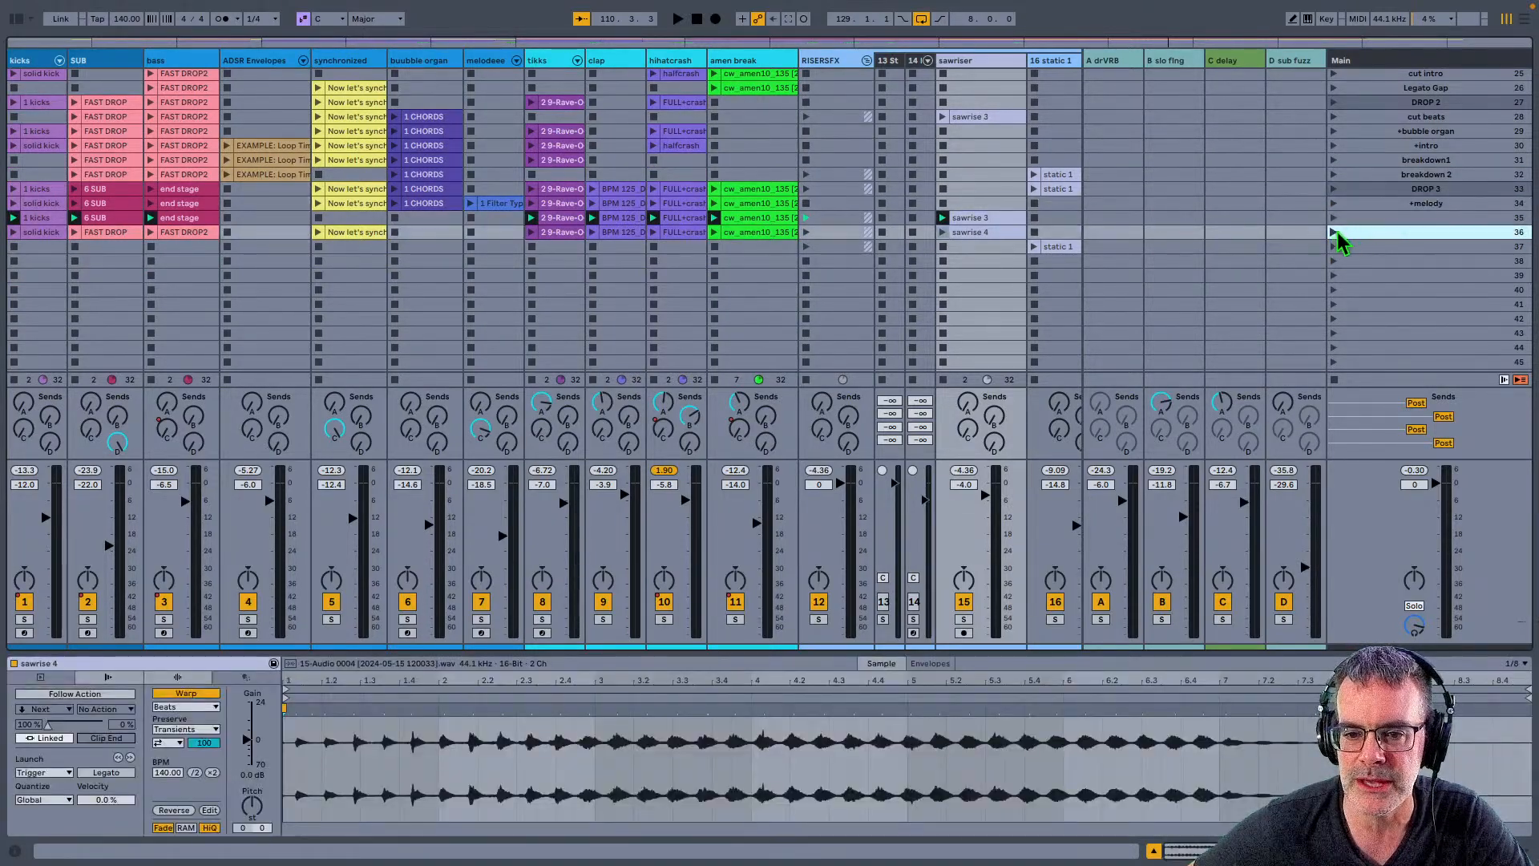
left_click(1334, 233)
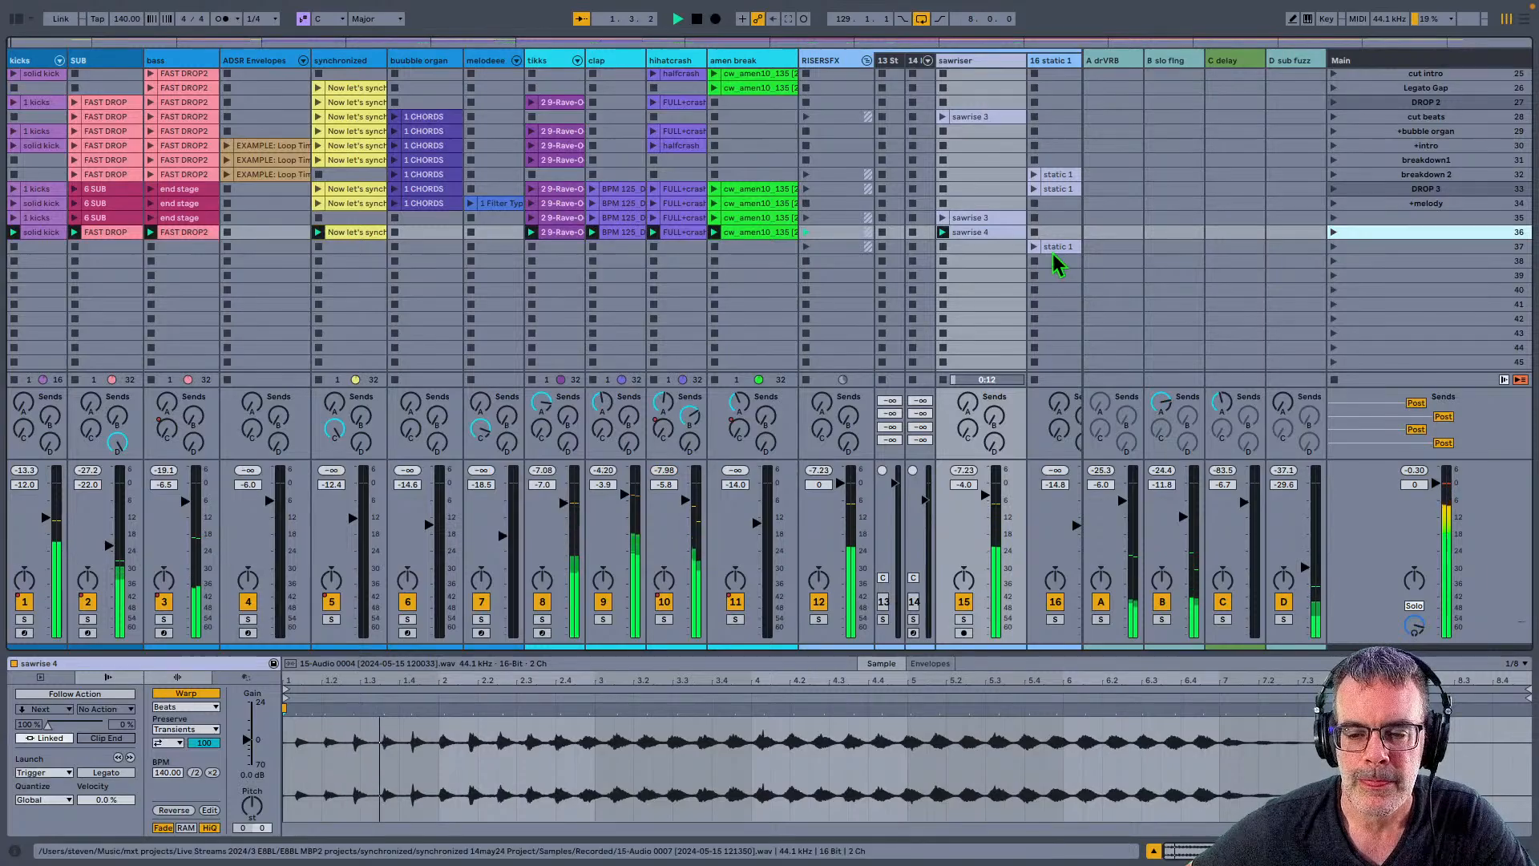
left_click(976, 232)
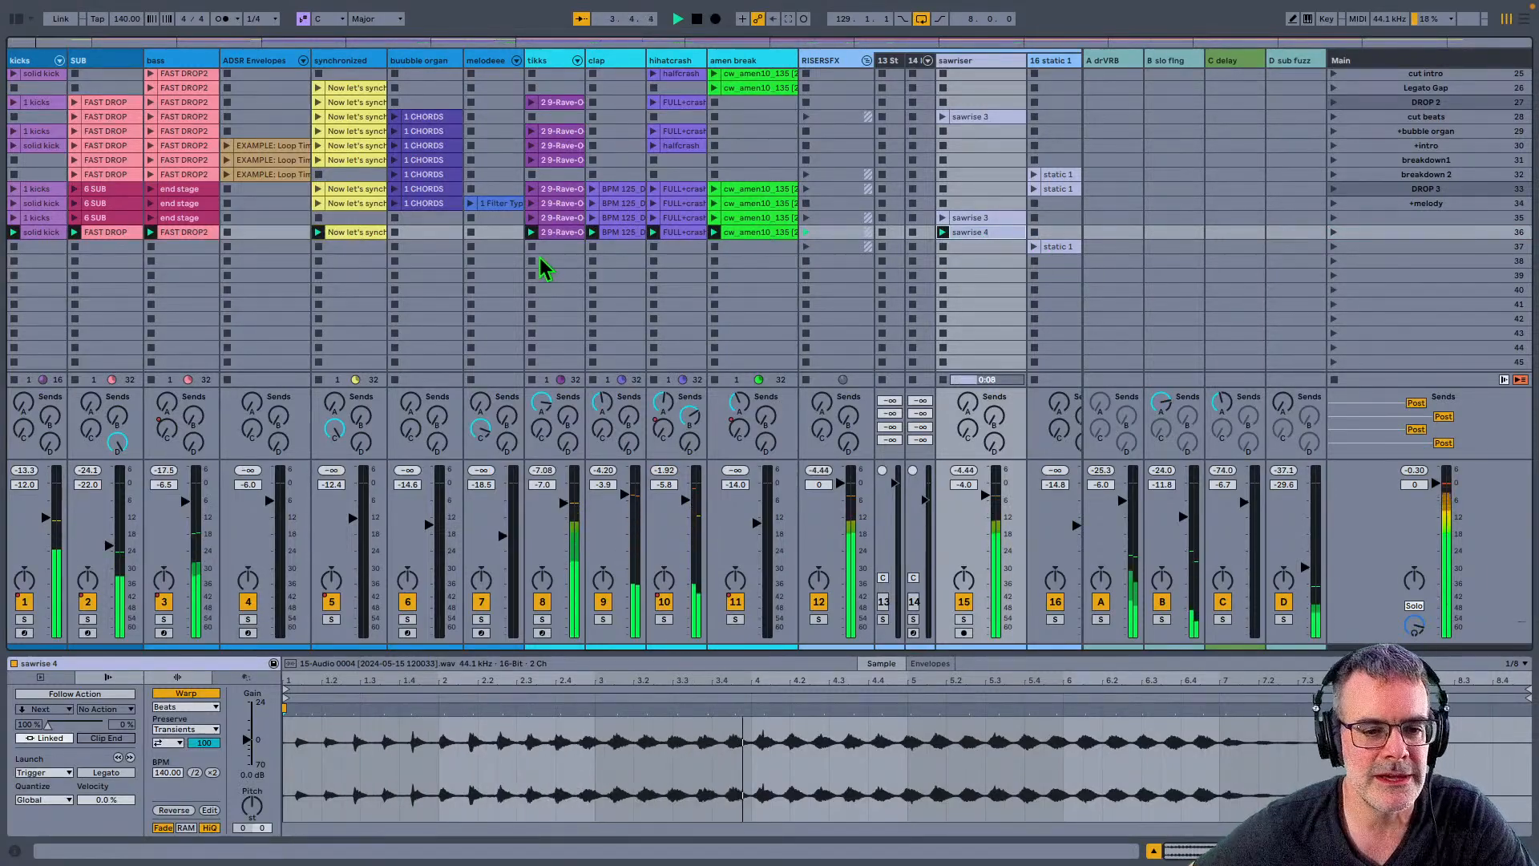
Step: Stop the clap clip and playback, and capture the remaining active clips as a new scene below scene 36
left_click(593, 246)
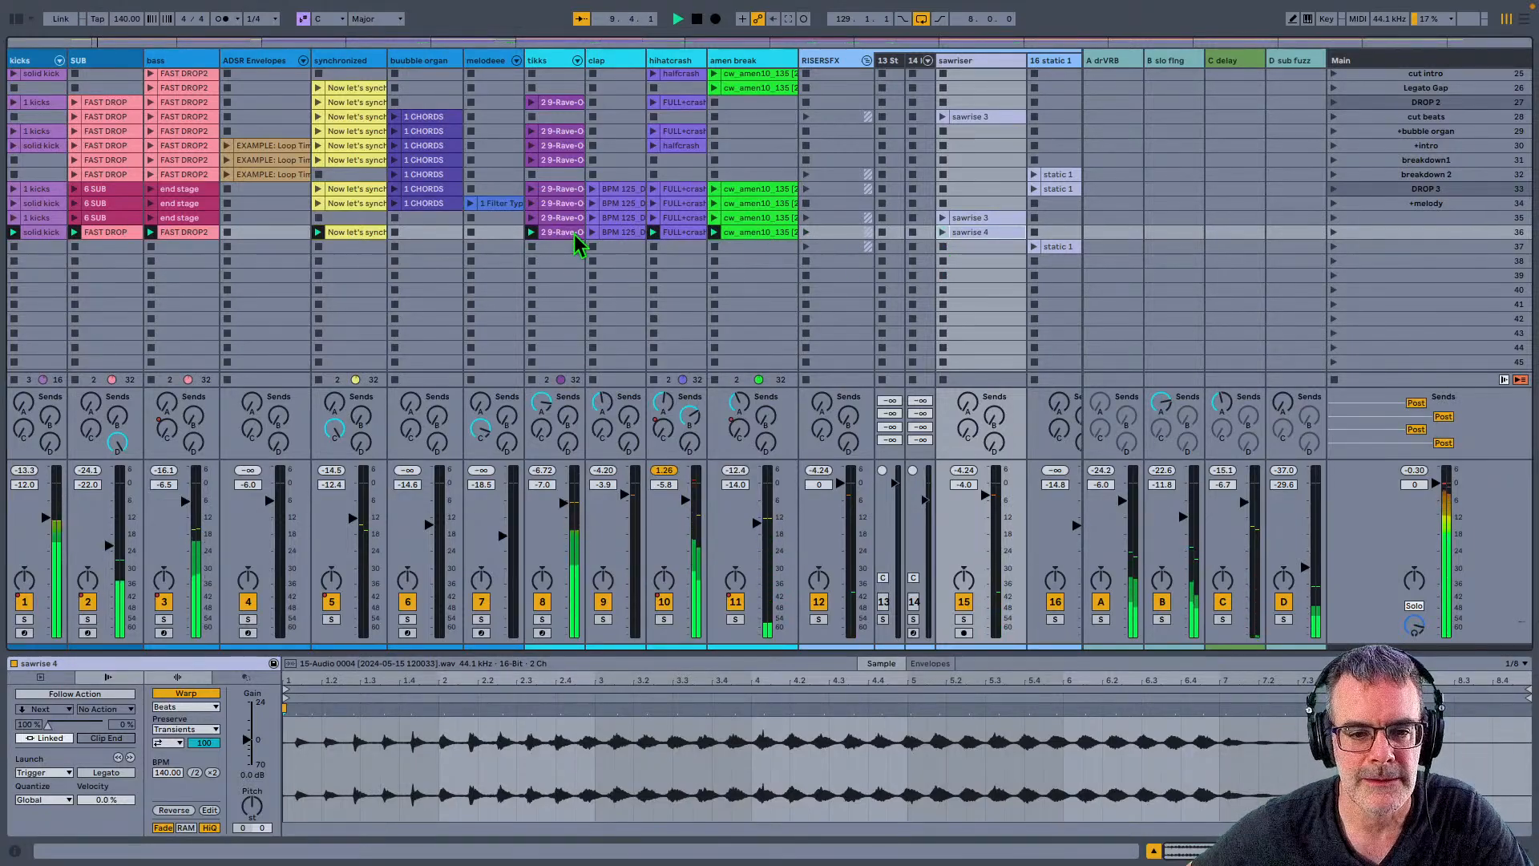
key("space")
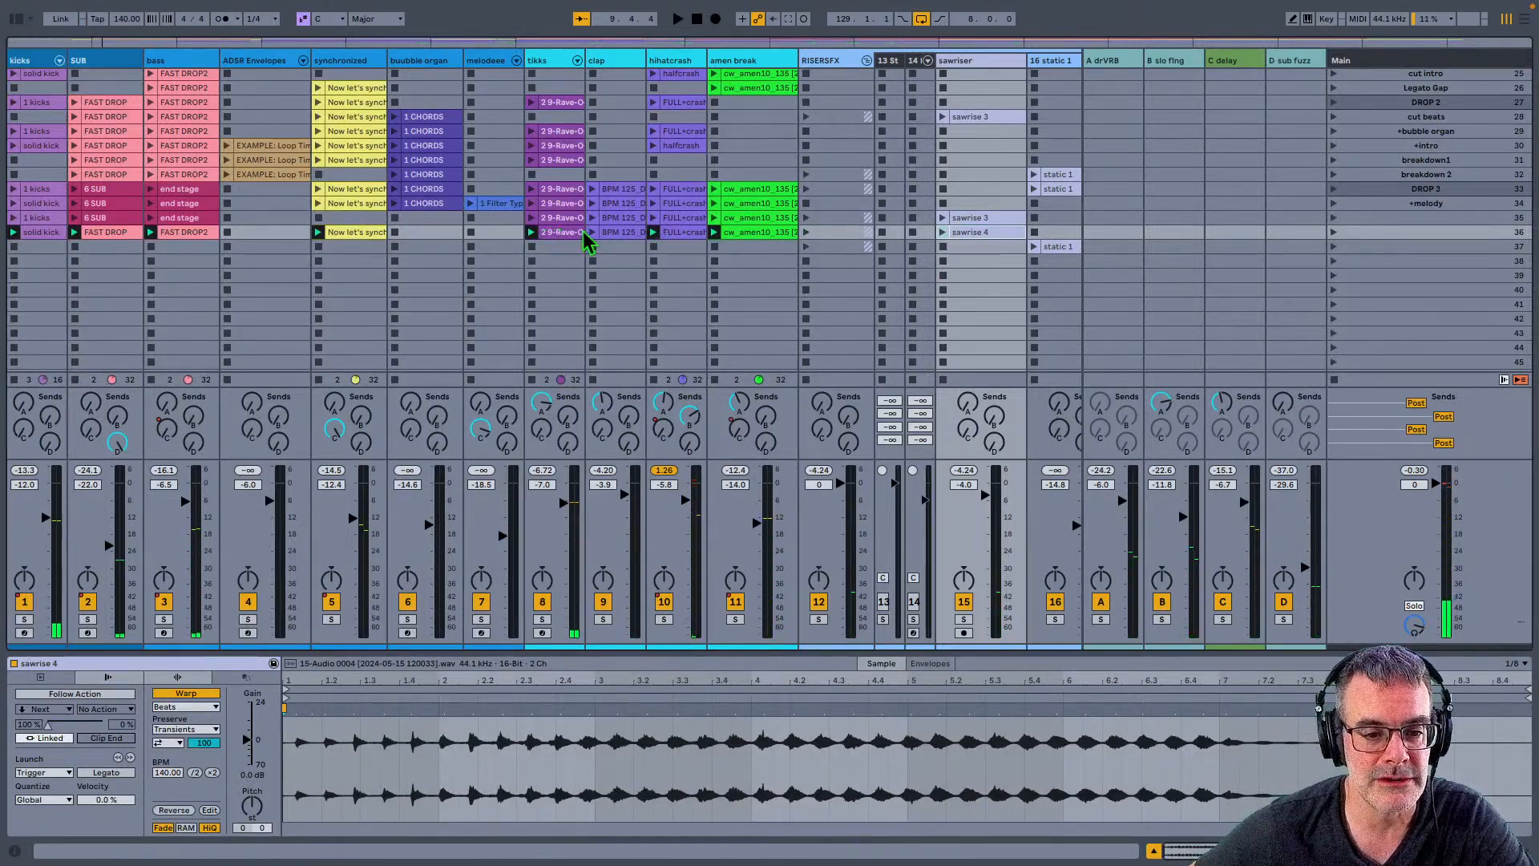
left_click(1360, 234)
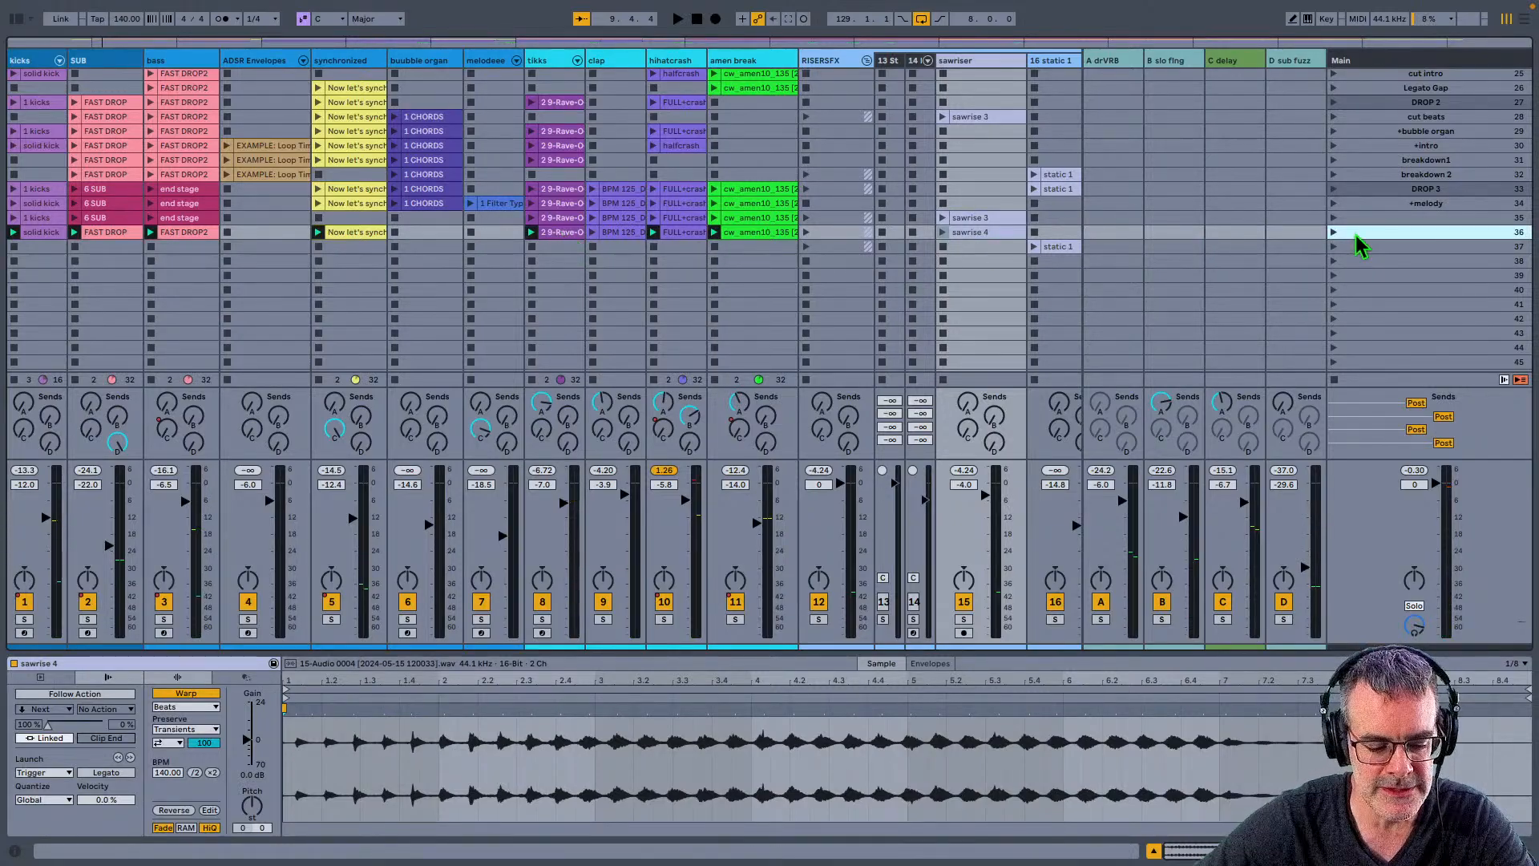
key("Down")
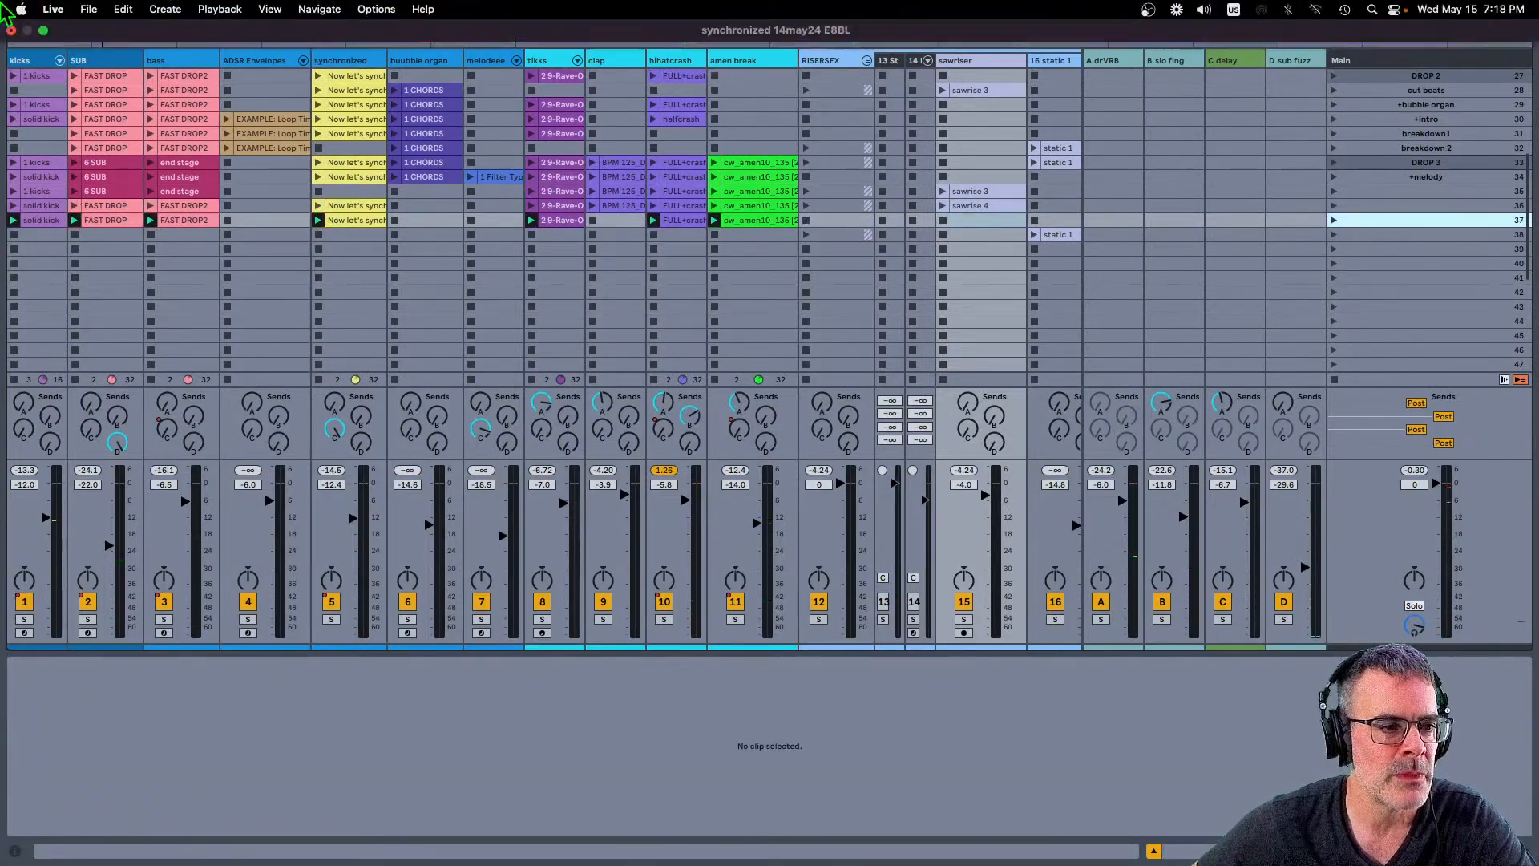
left_click(164, 9)
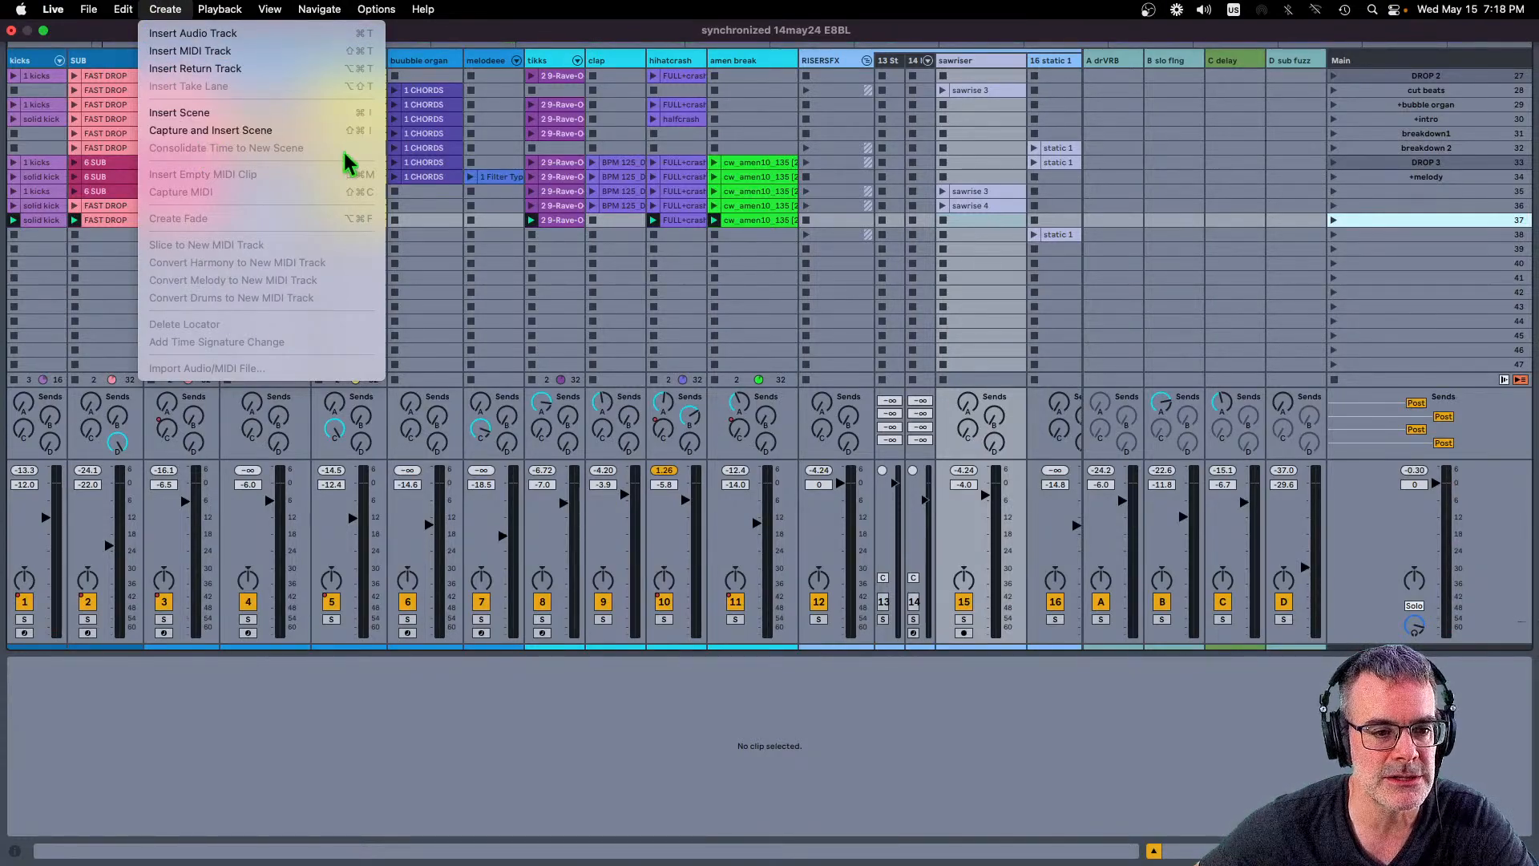
left_click(537, 312)
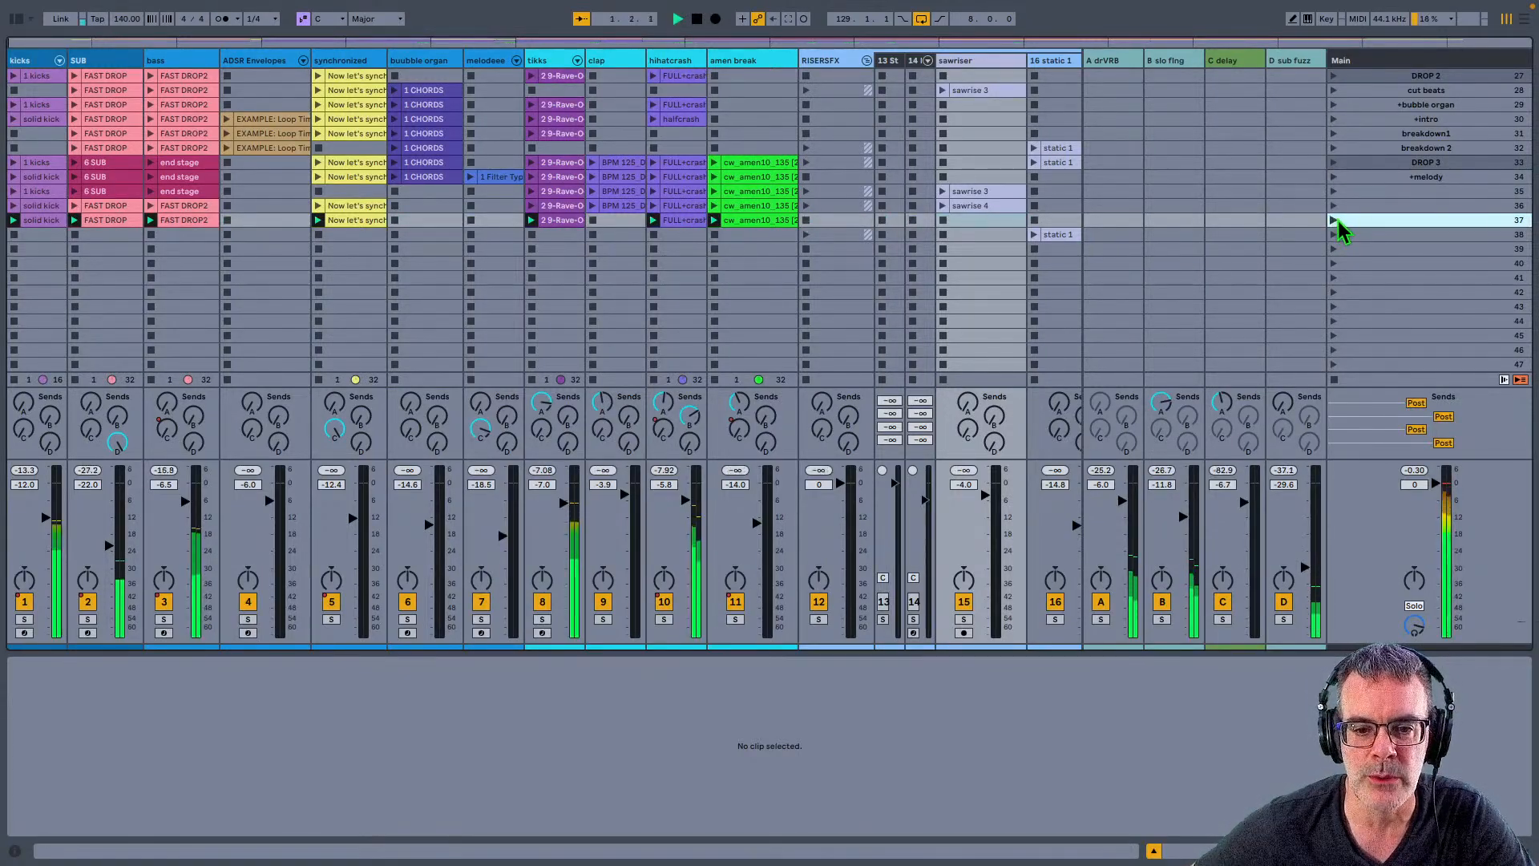
Step: Swap the synchronized track's clip for the static 1 clip and capture the playing clips as a new scene below scene 37
left_click(1052, 234)
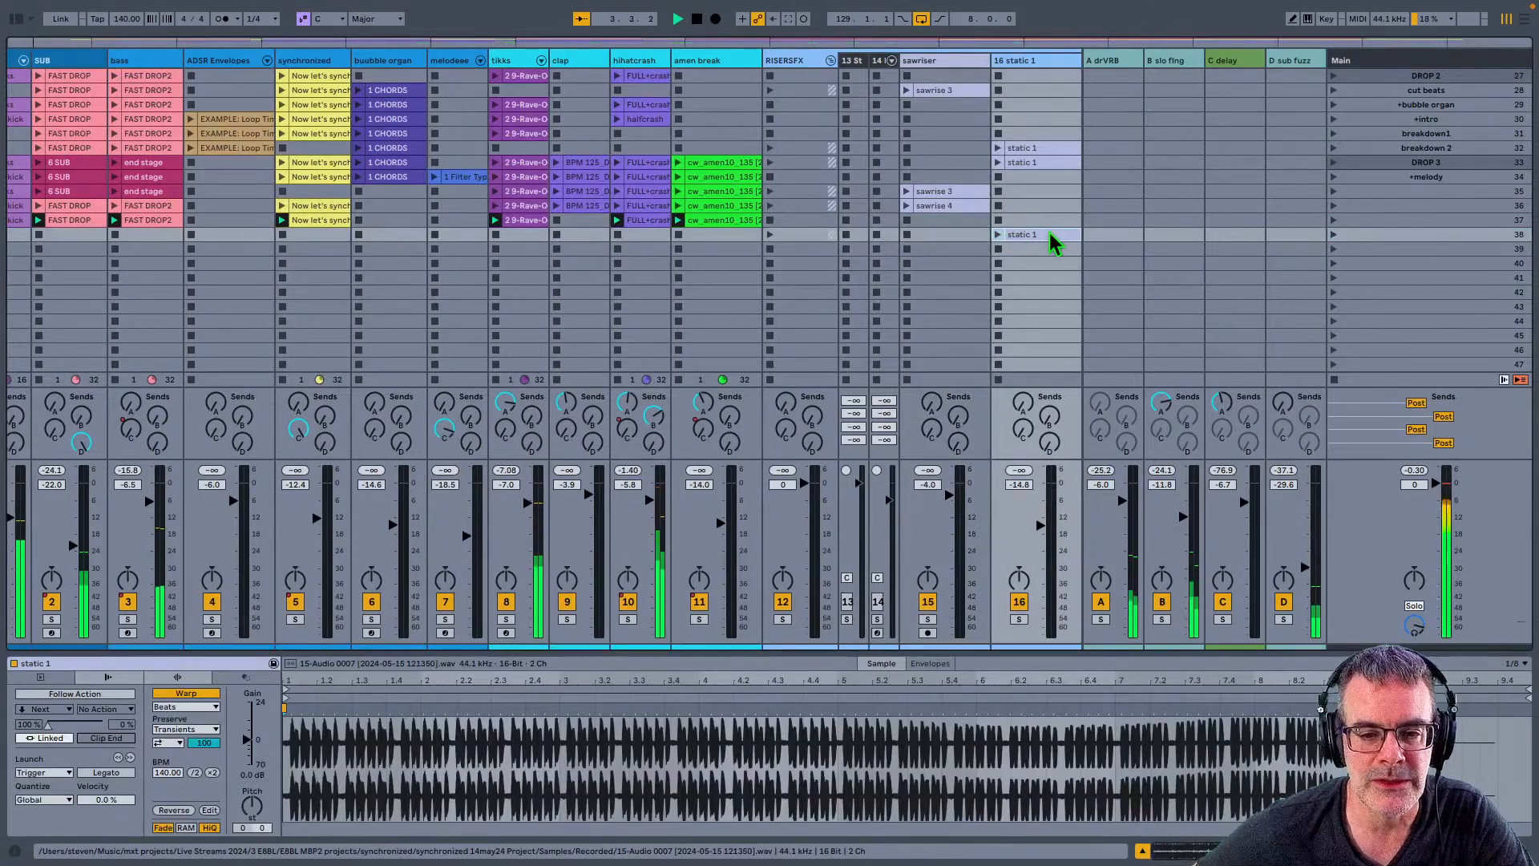
left_click(998, 234)
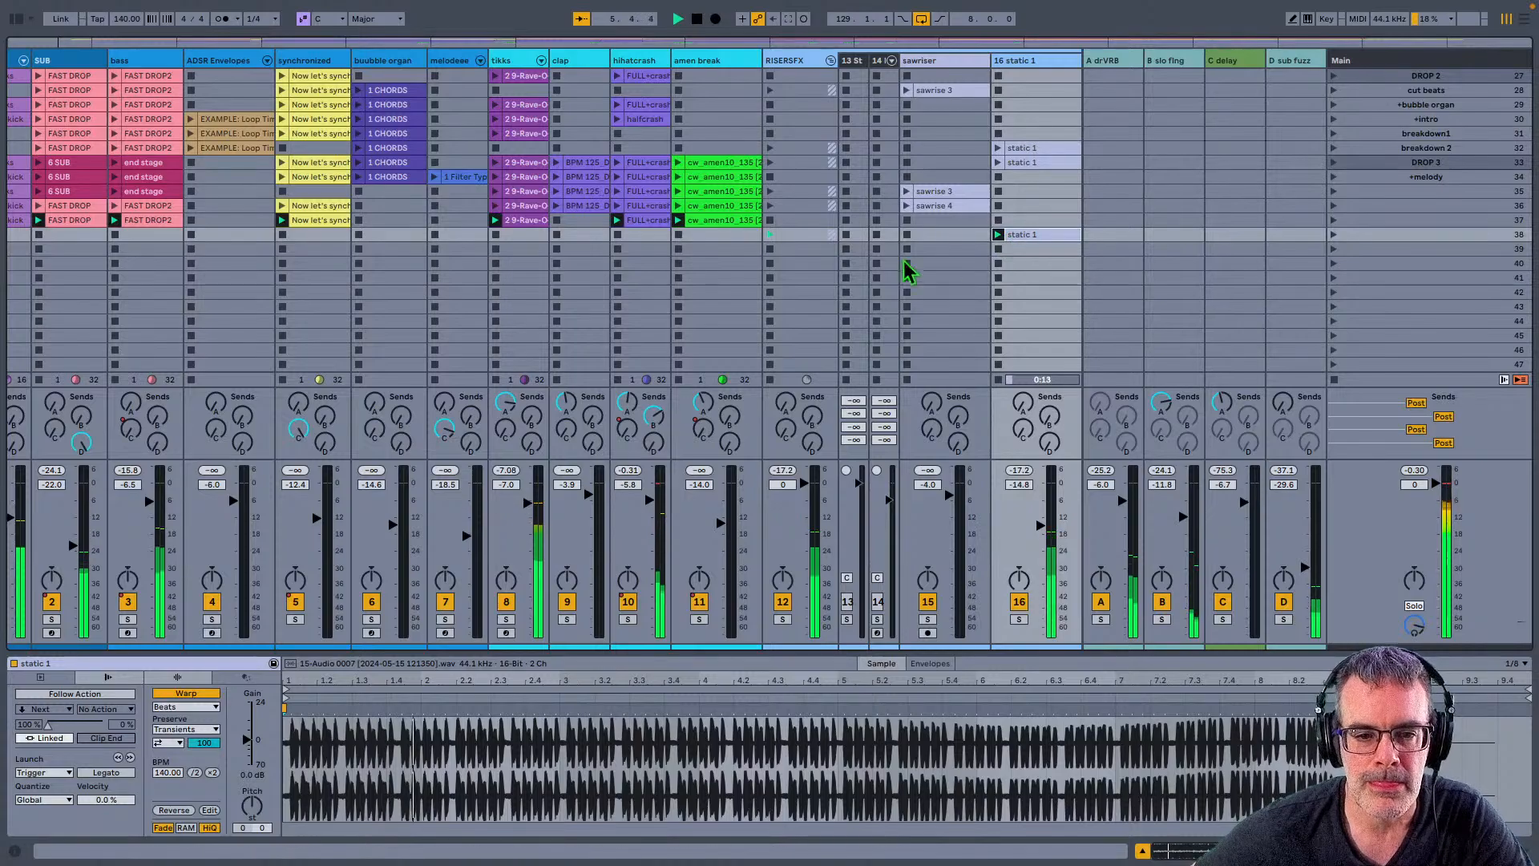
scroll(680, 226, "left", 1)
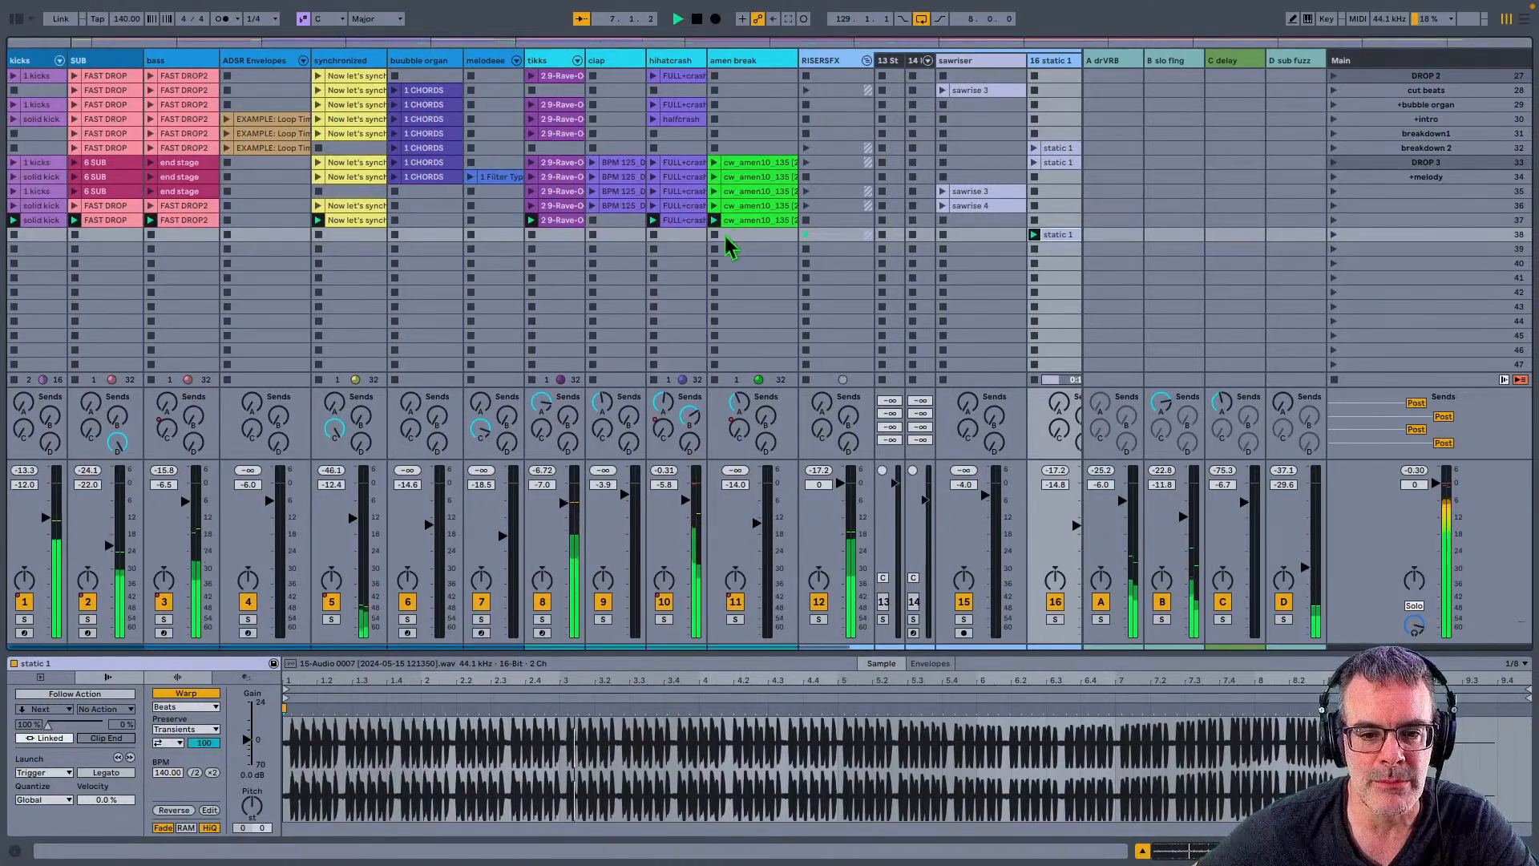
left_click(565, 222)
key("ctrl+shift+i")
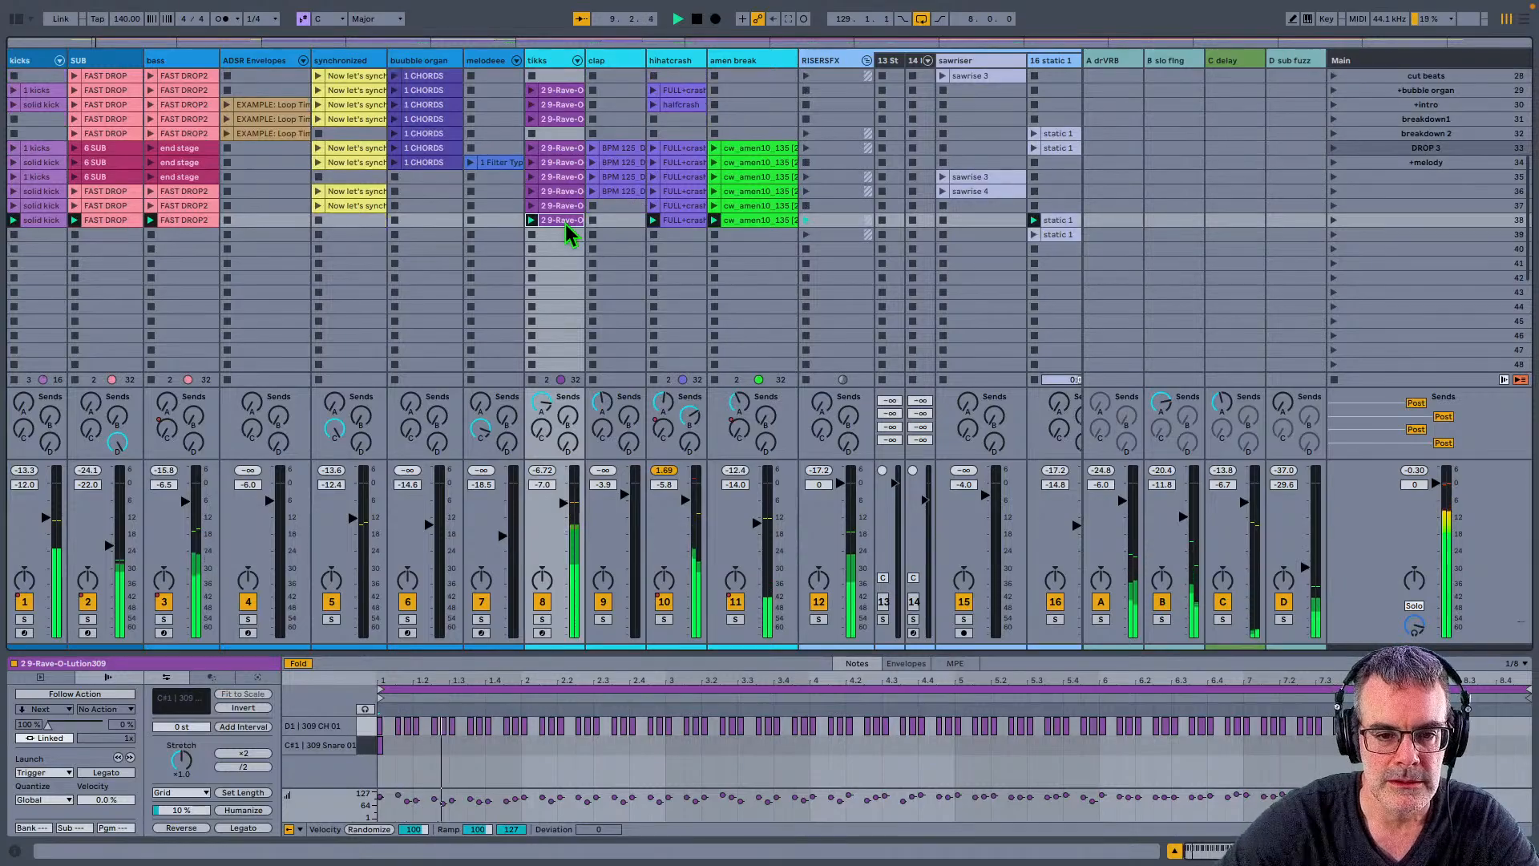
Step: Delete the leftover static 1 clip from scene 39
left_click(1058, 235)
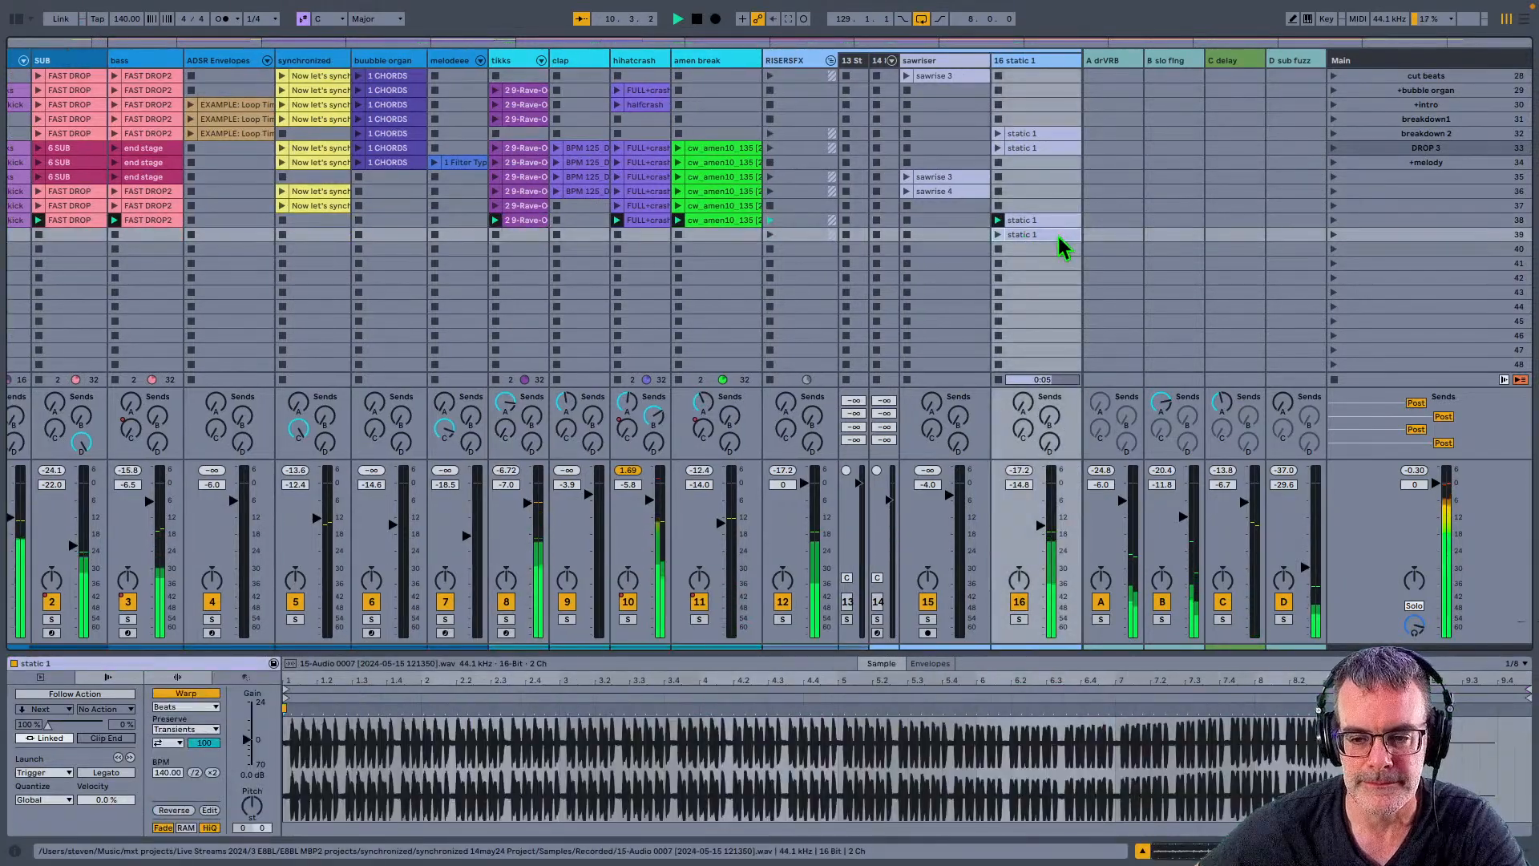
key("Delete")
scroll(635, 240, "left", 2)
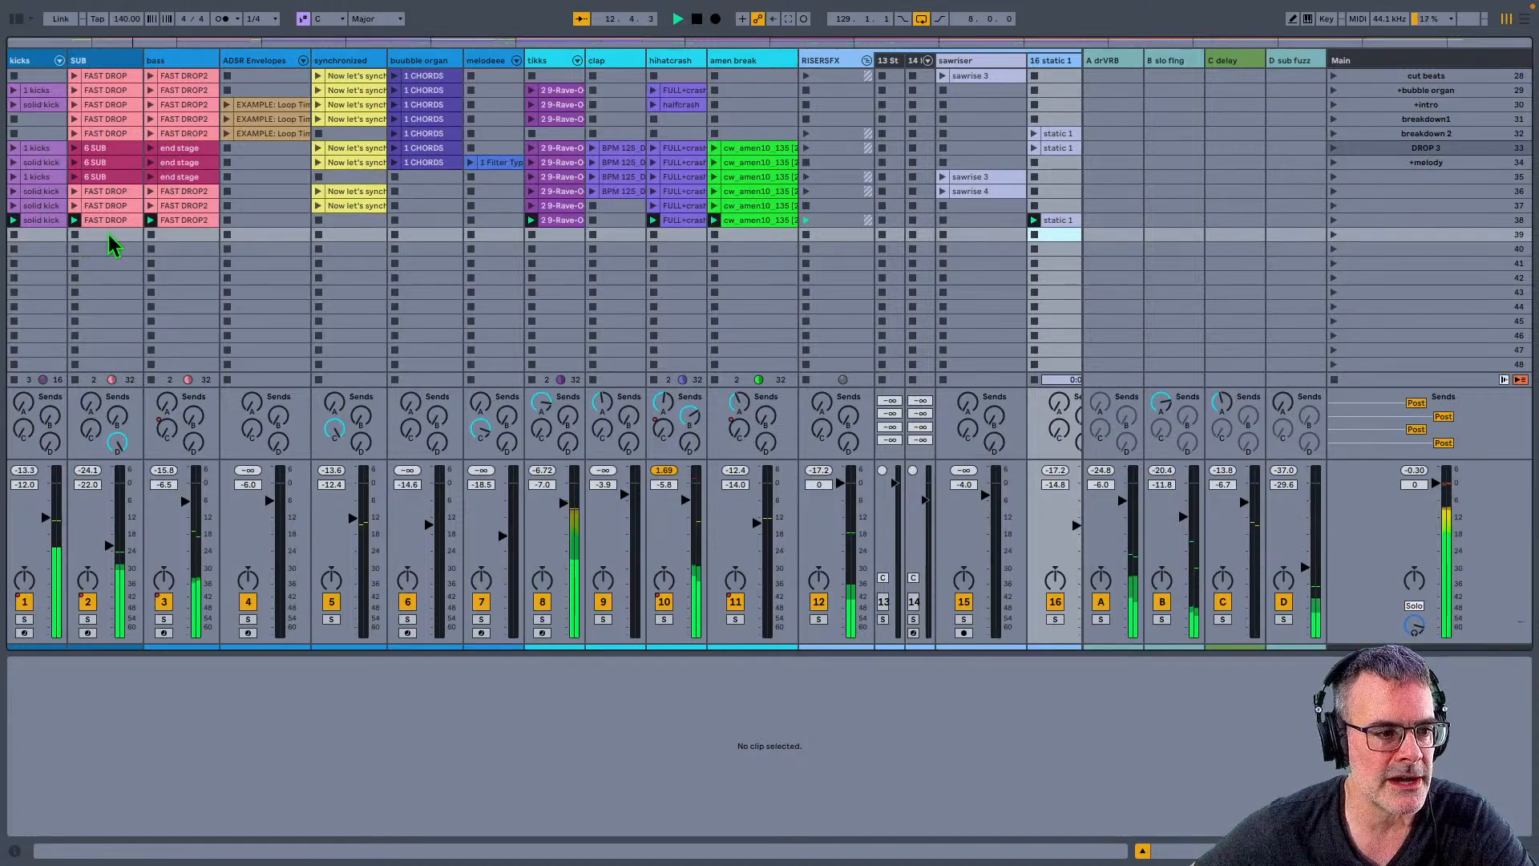
Step: Stop the bass and tikks clips, relaunch scene 37's "Now let's synchronize" clip, and capture the playing clips as a new scene below scene 38
left_click(151, 235)
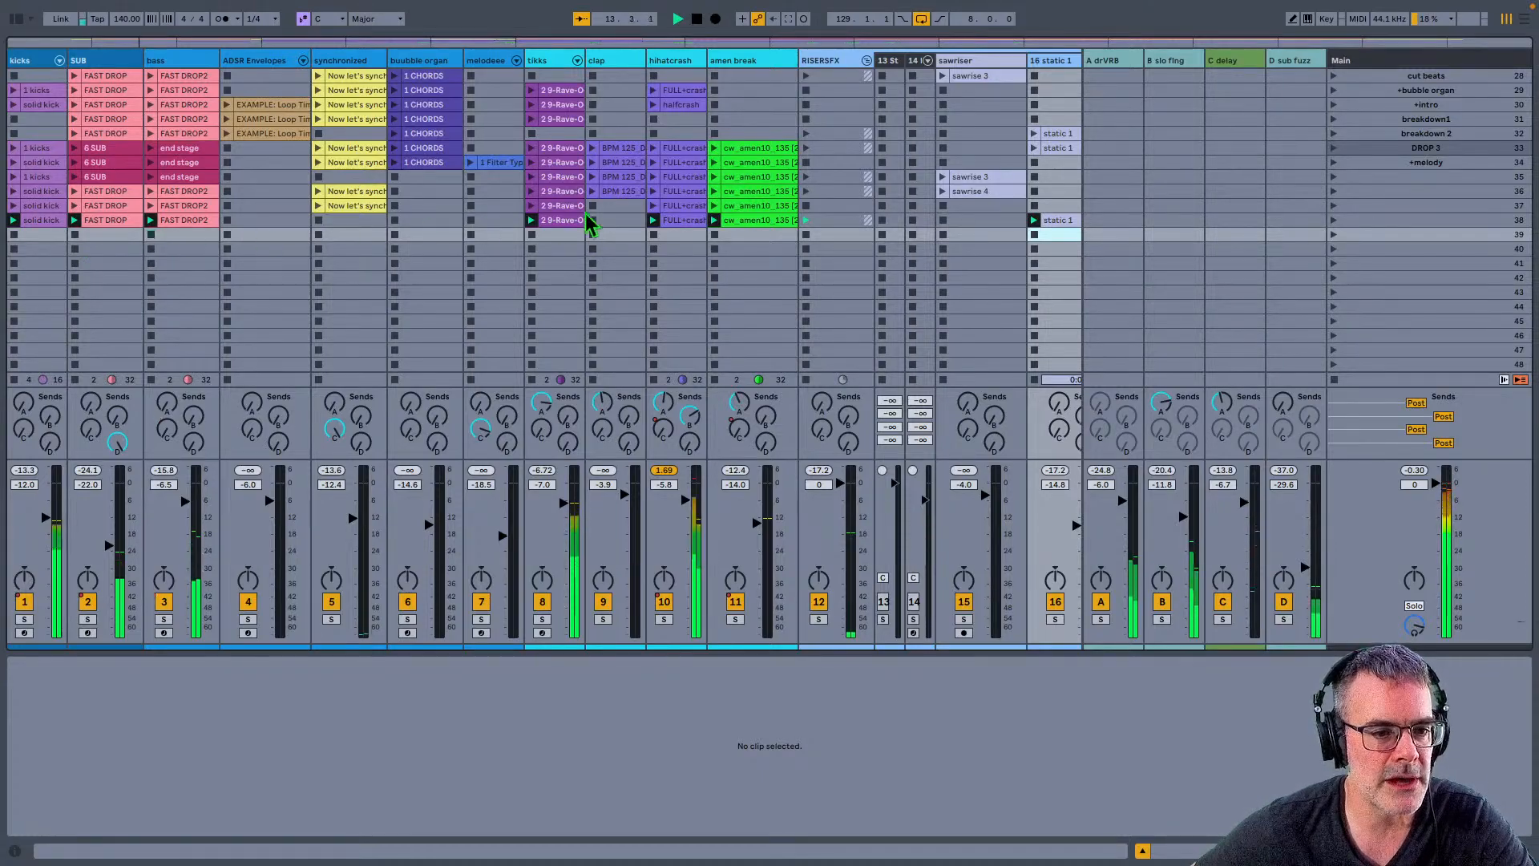
left_click(532, 235)
left_click(318, 206)
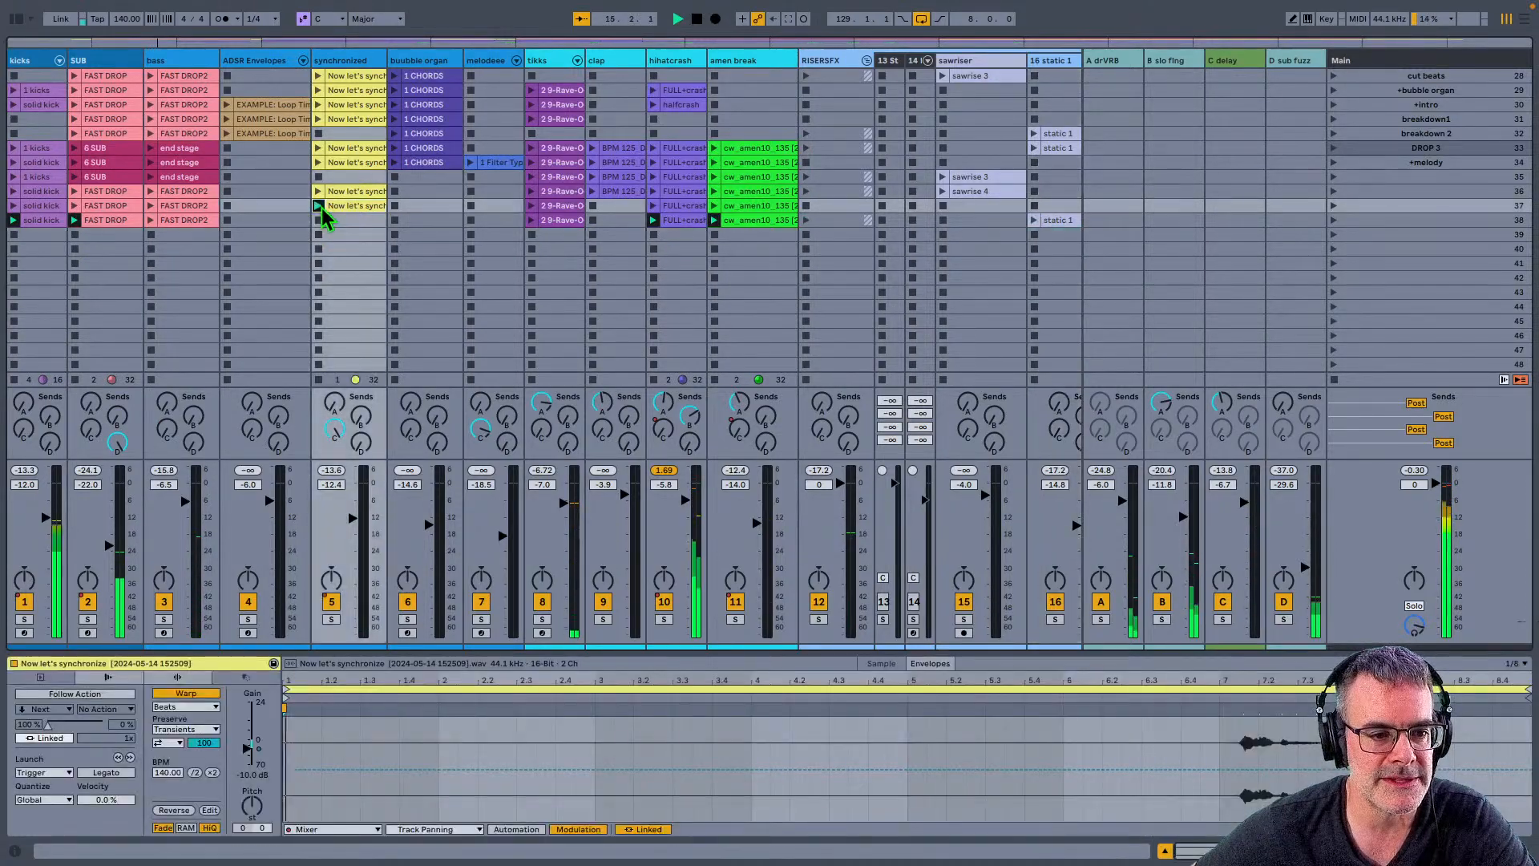
left_click(772, 218)
key("super+shift+i")
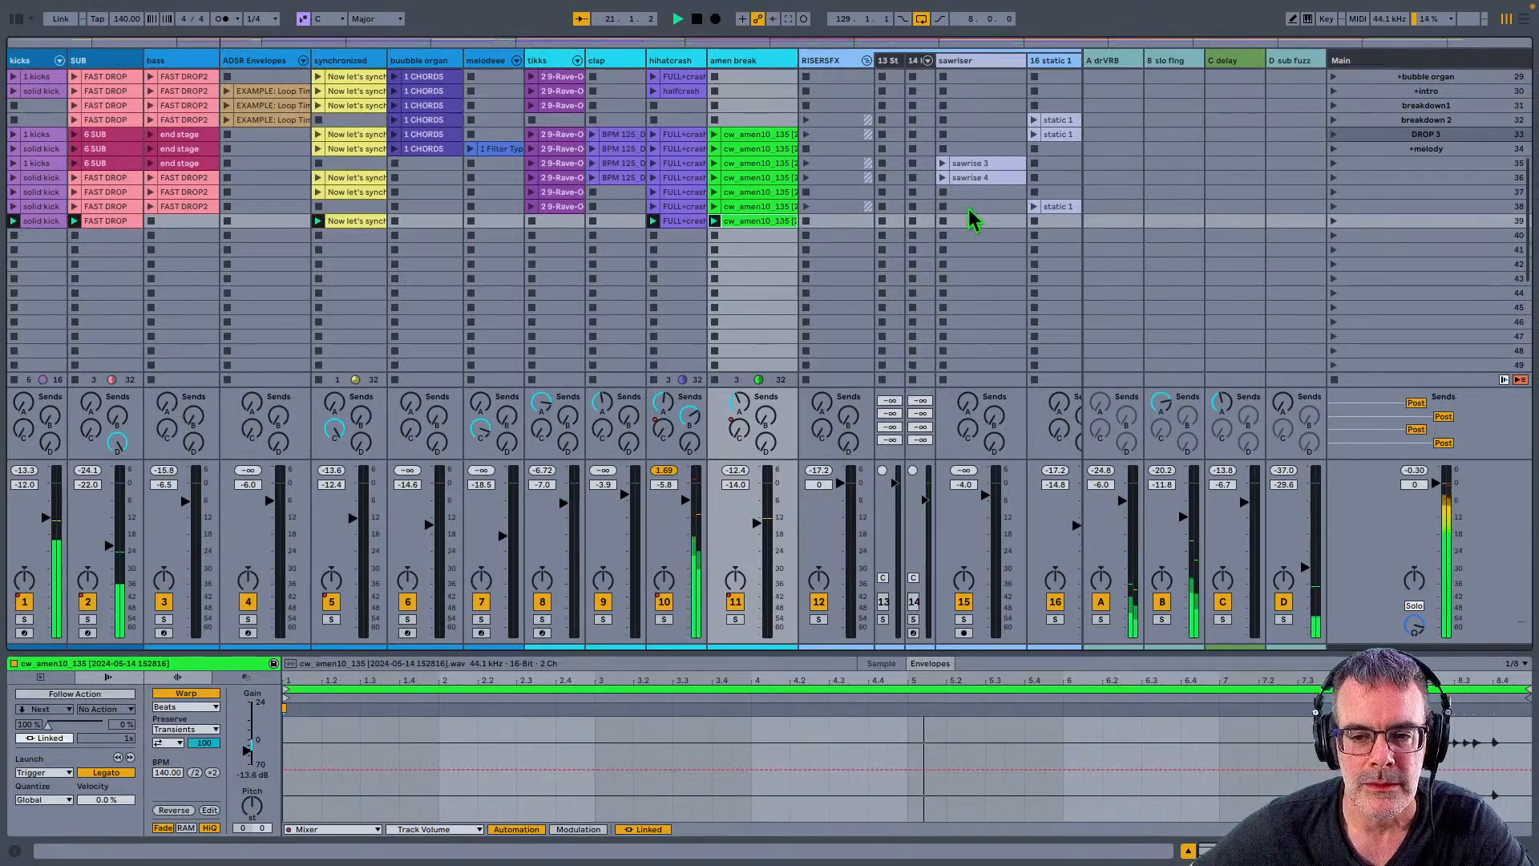
Step: Look over the sawrise clips on the sawriser track and launch the sawrise 5 clip from scene 16
left_click(963, 179)
scroll(963, 168, "up", 5)
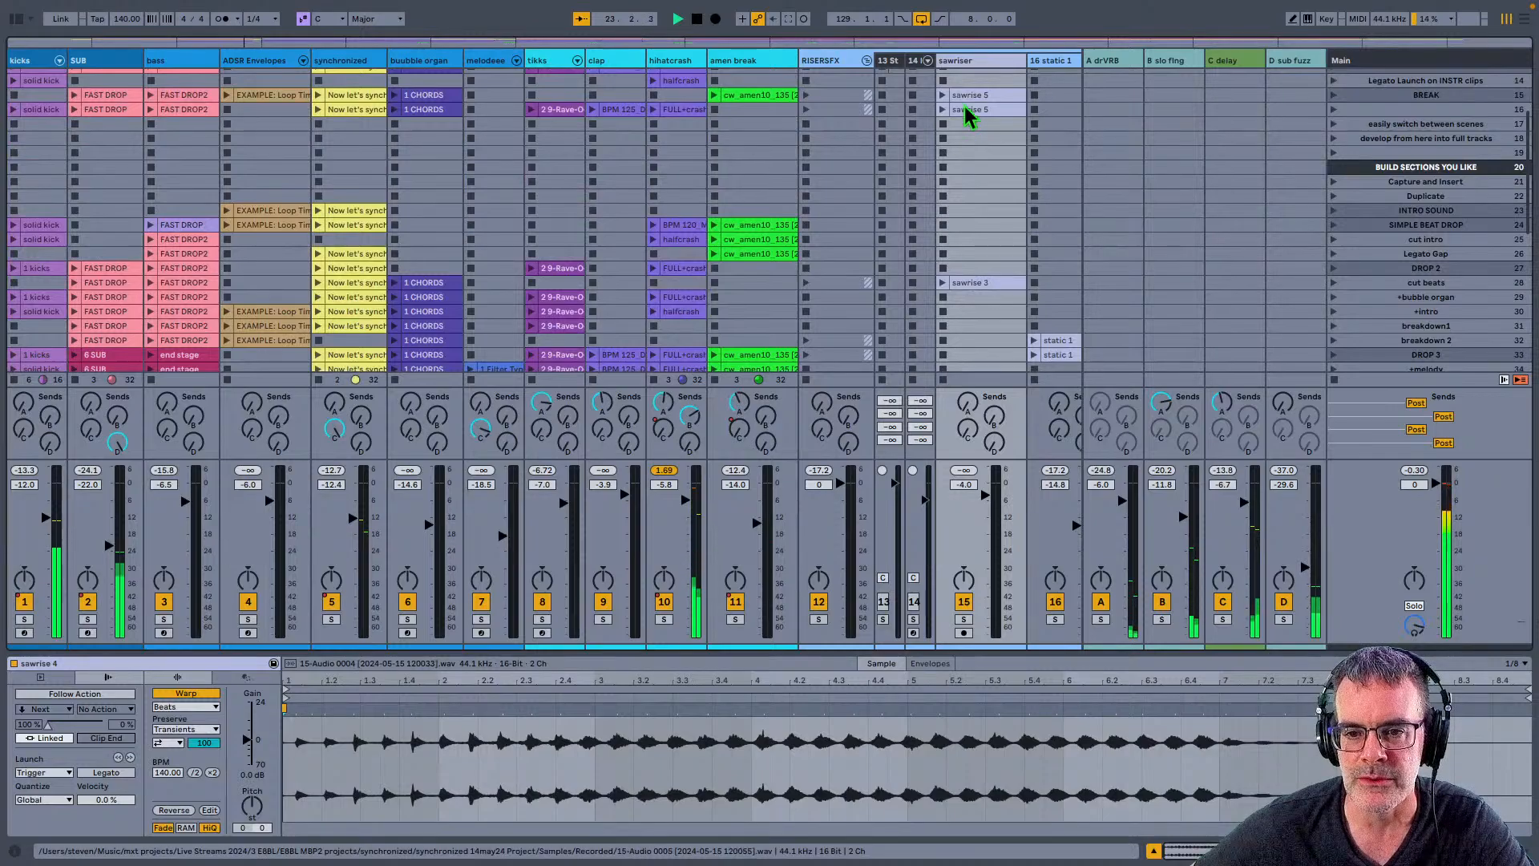
left_click(966, 110)
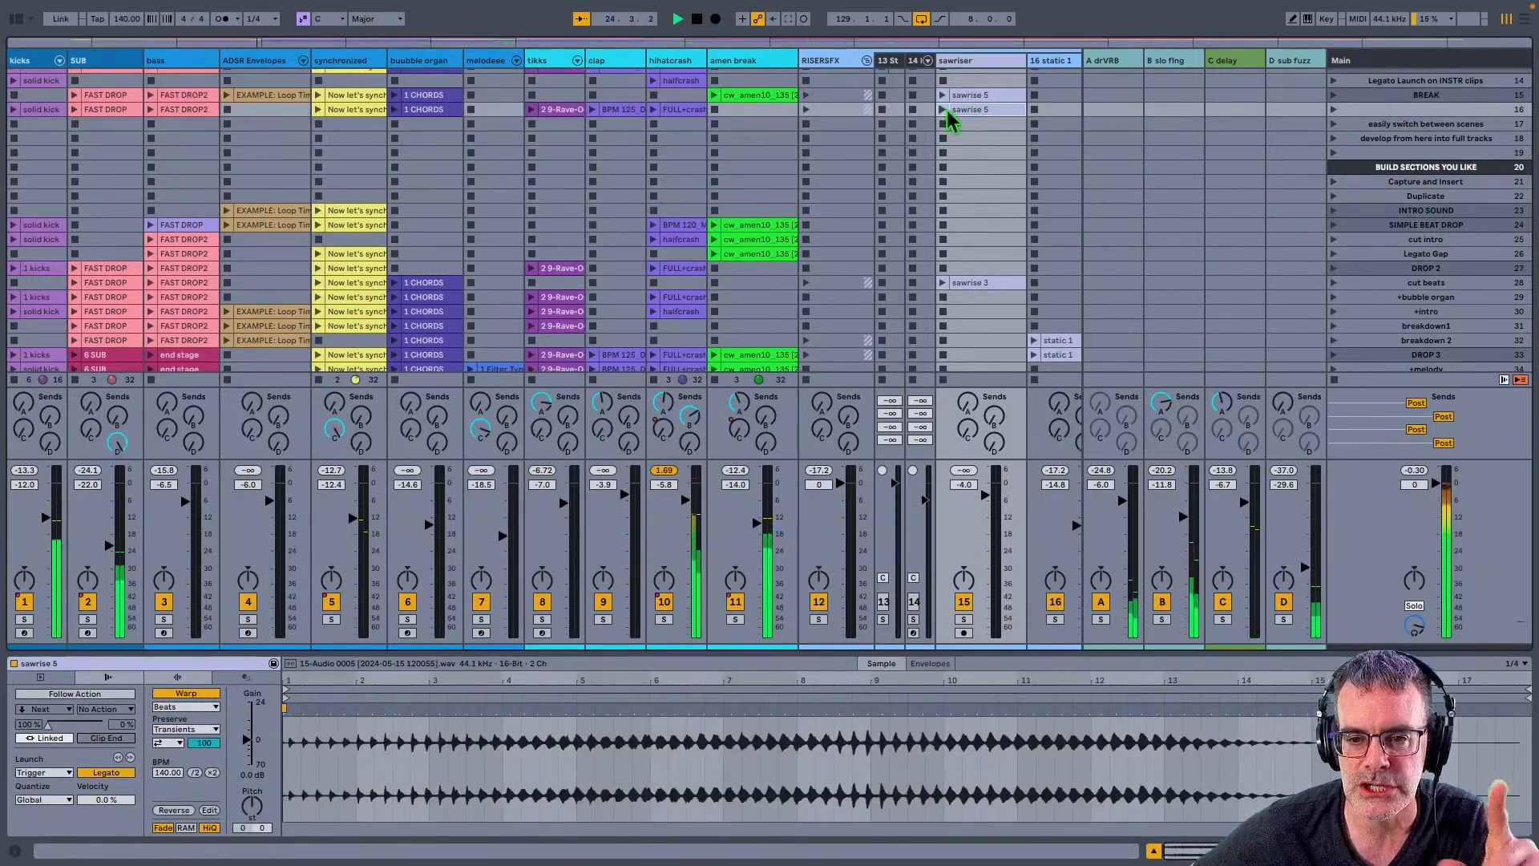
left_click(943, 110)
scroll(658, 252, "down", 6)
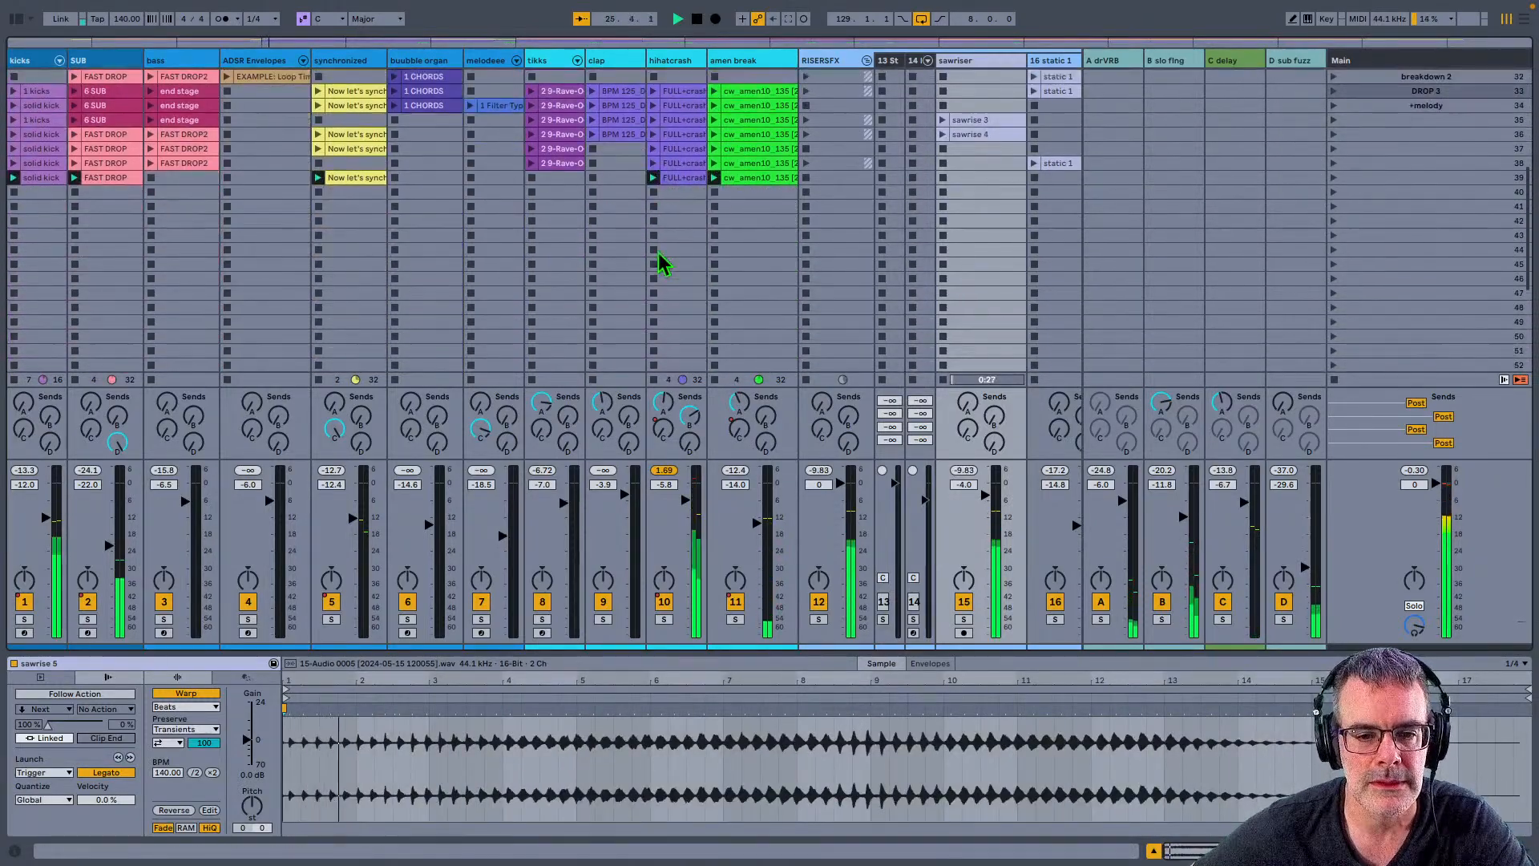
Step: Stop the amen break and synchronized clips and capture the playing clips as a new scene below scene 39
left_click(716, 193)
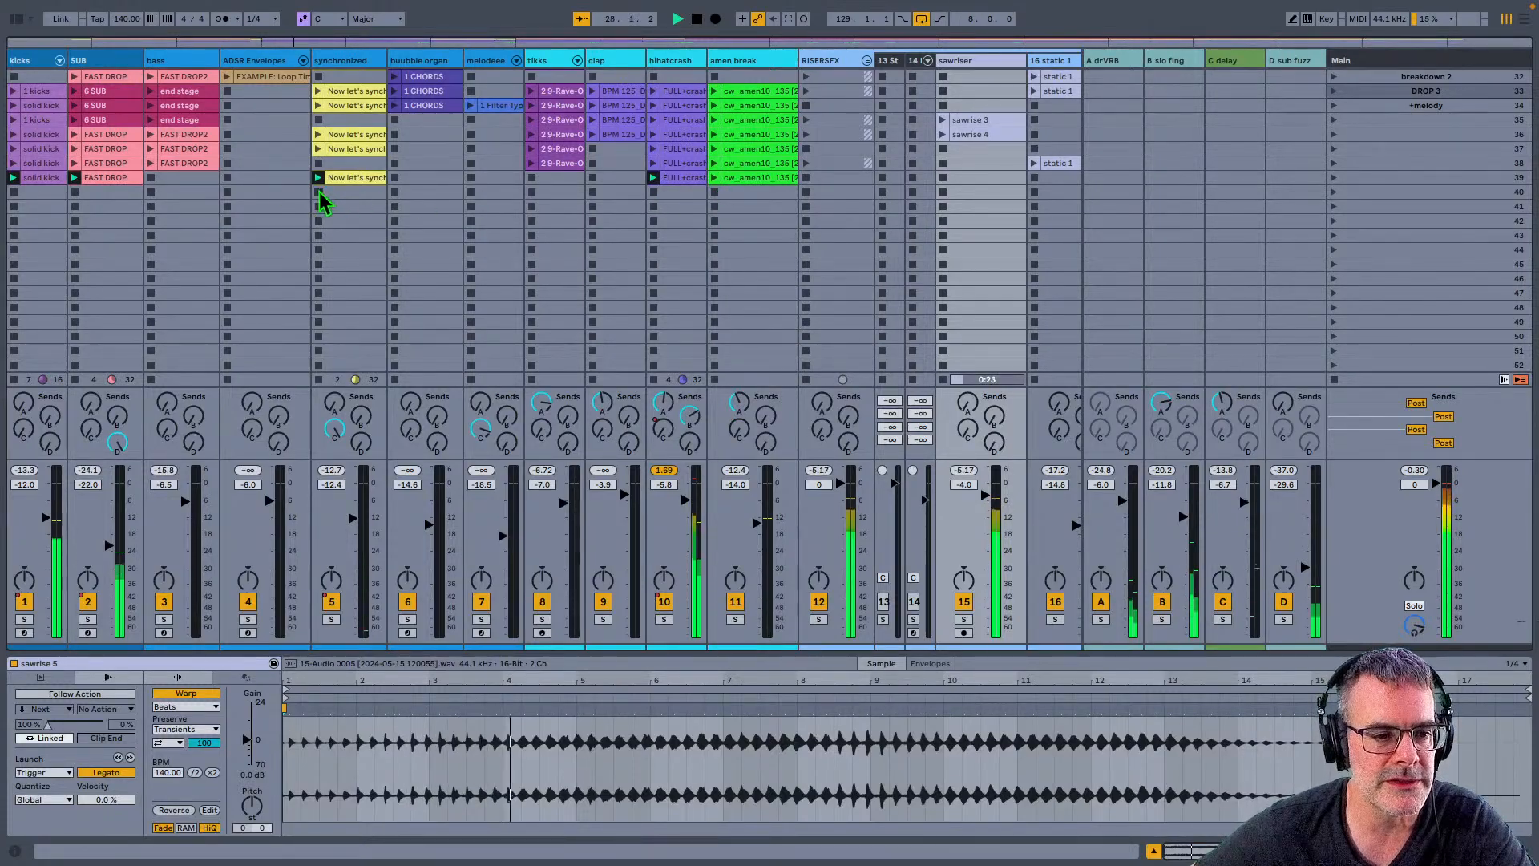
left_click(675, 178)
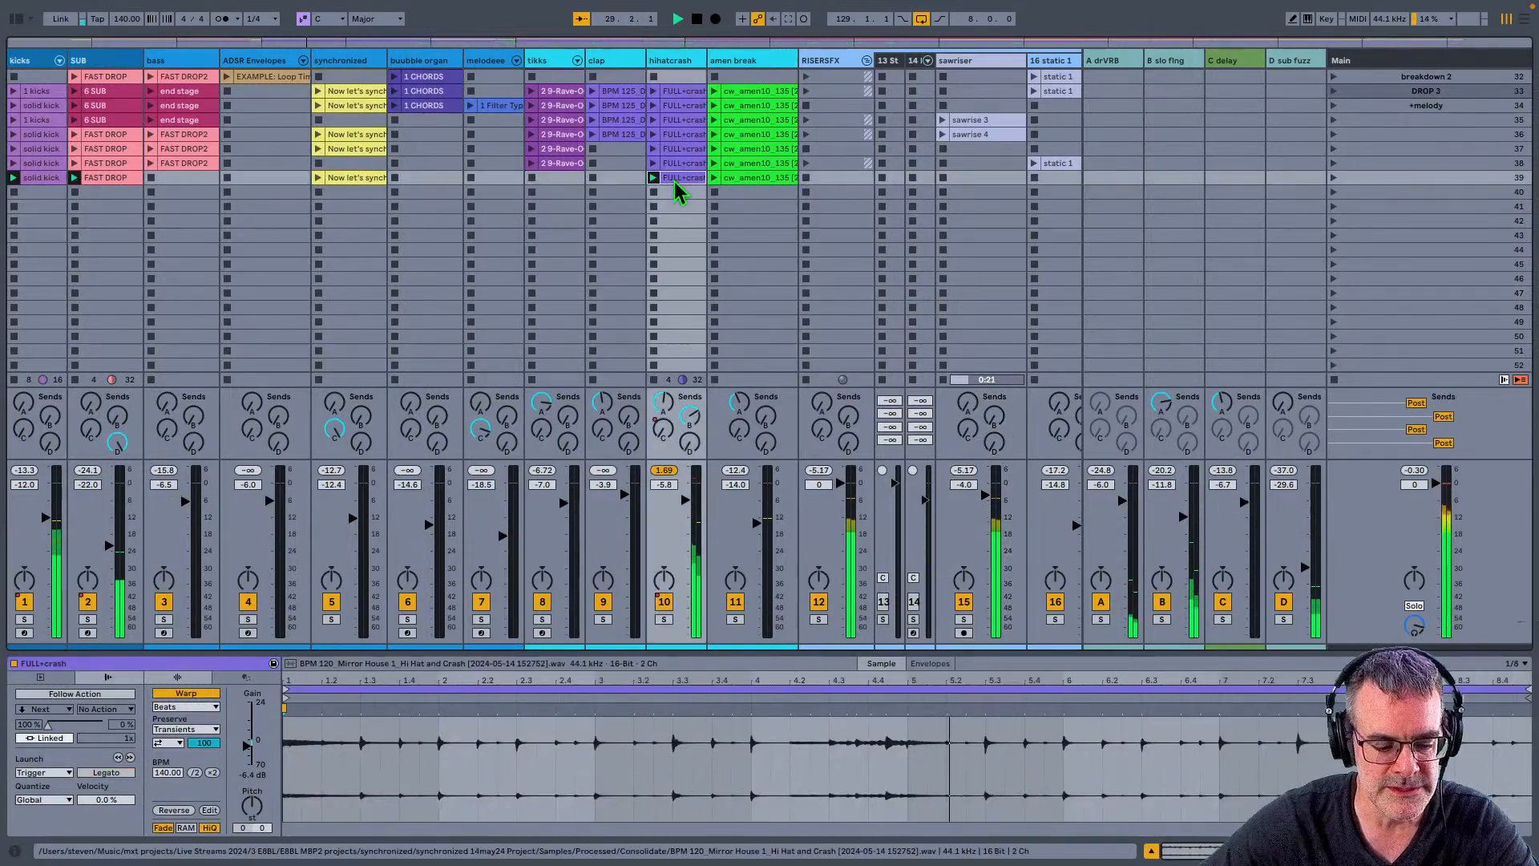
key("super+shift+i")
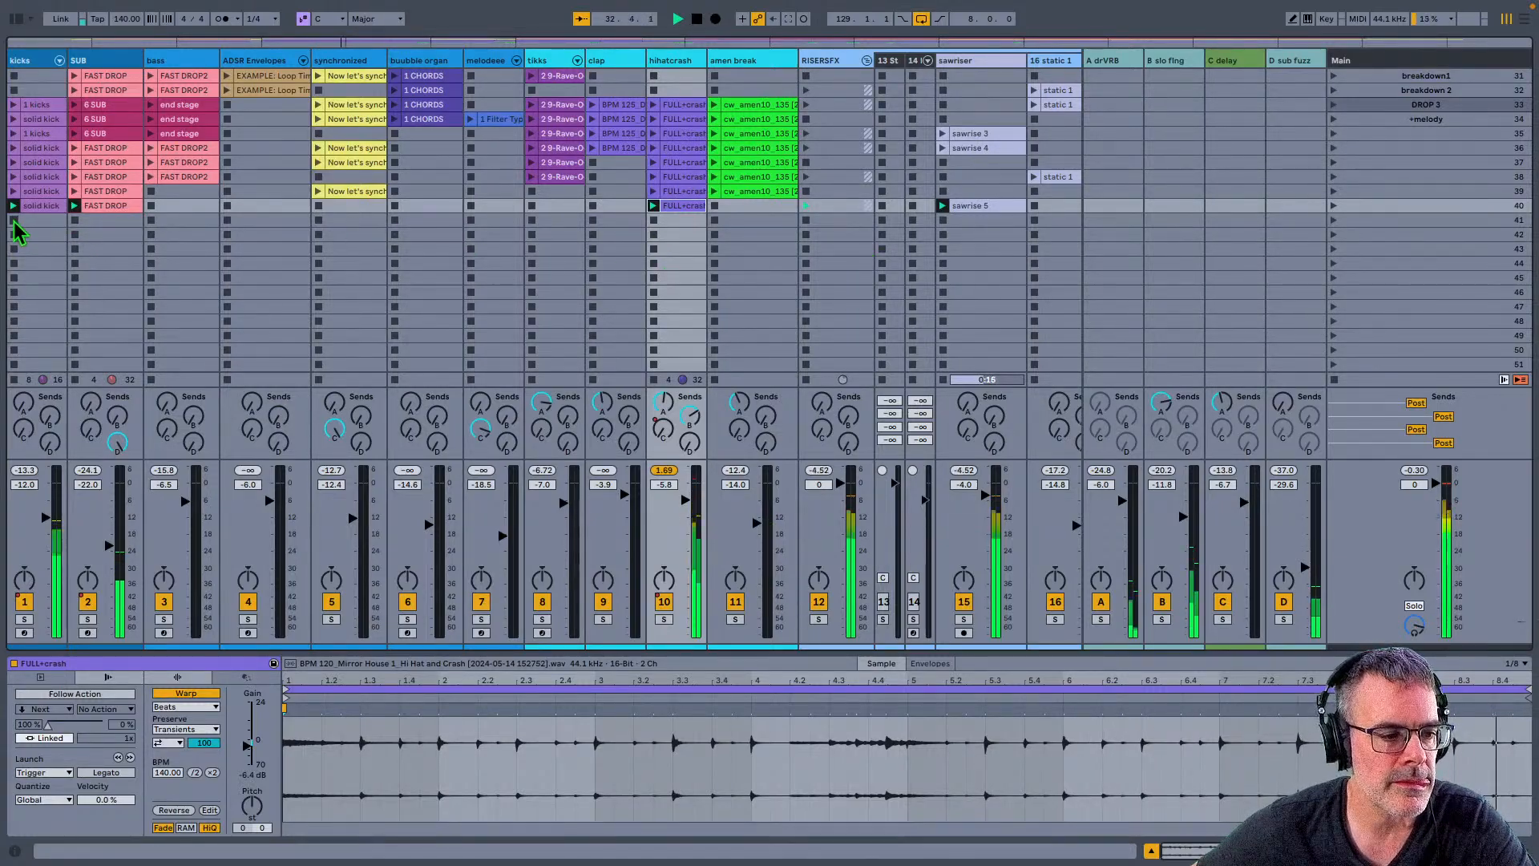
Step: Stop the kicks clip and capture the remaining playing clips as a new scene below scene 40
left_click(91, 206)
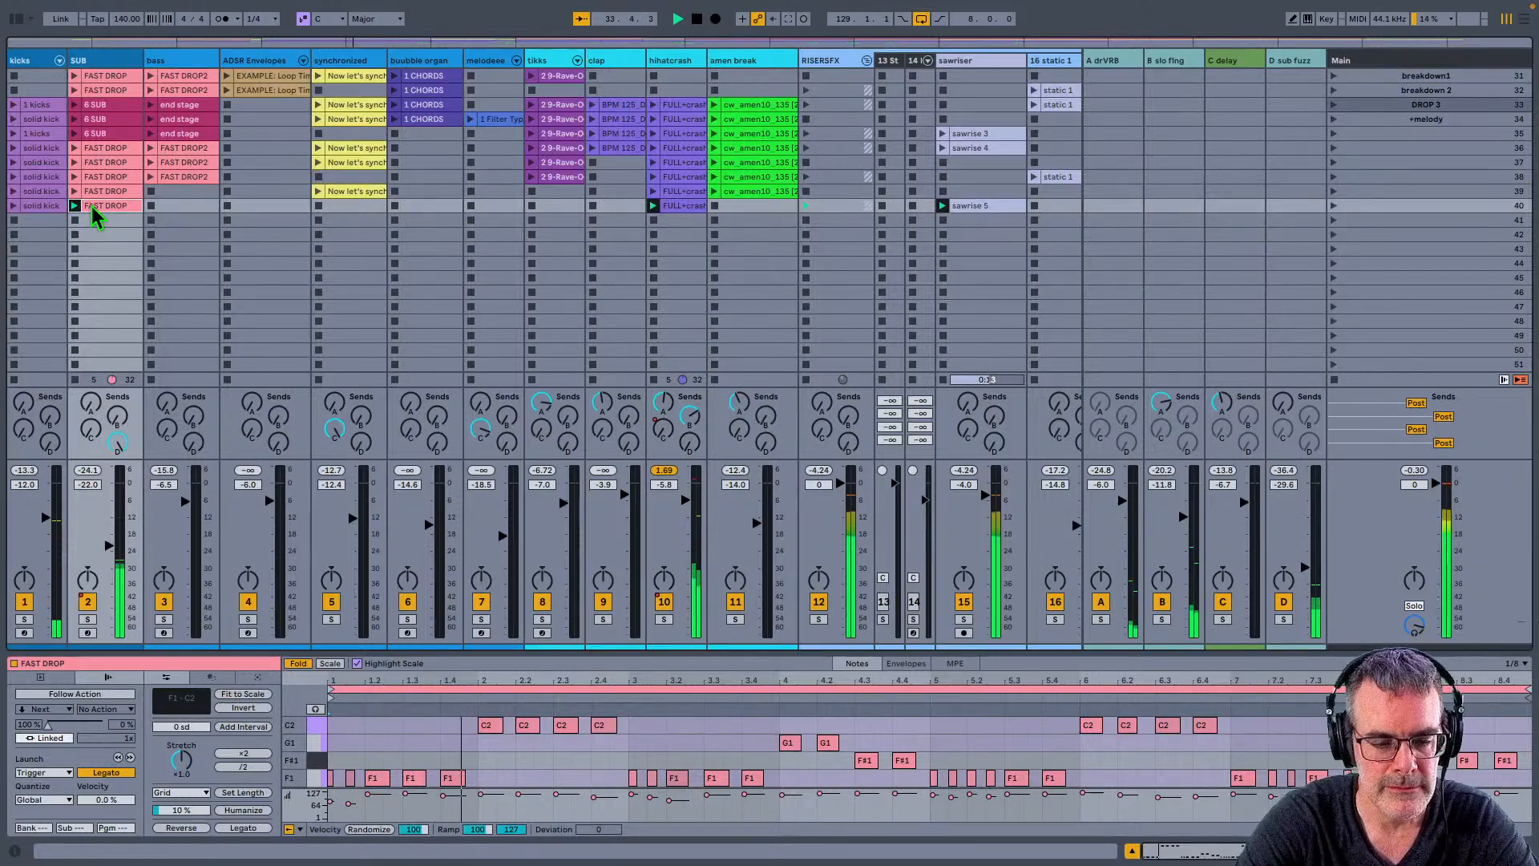
key("super+shift+i")
left_click(986, 220)
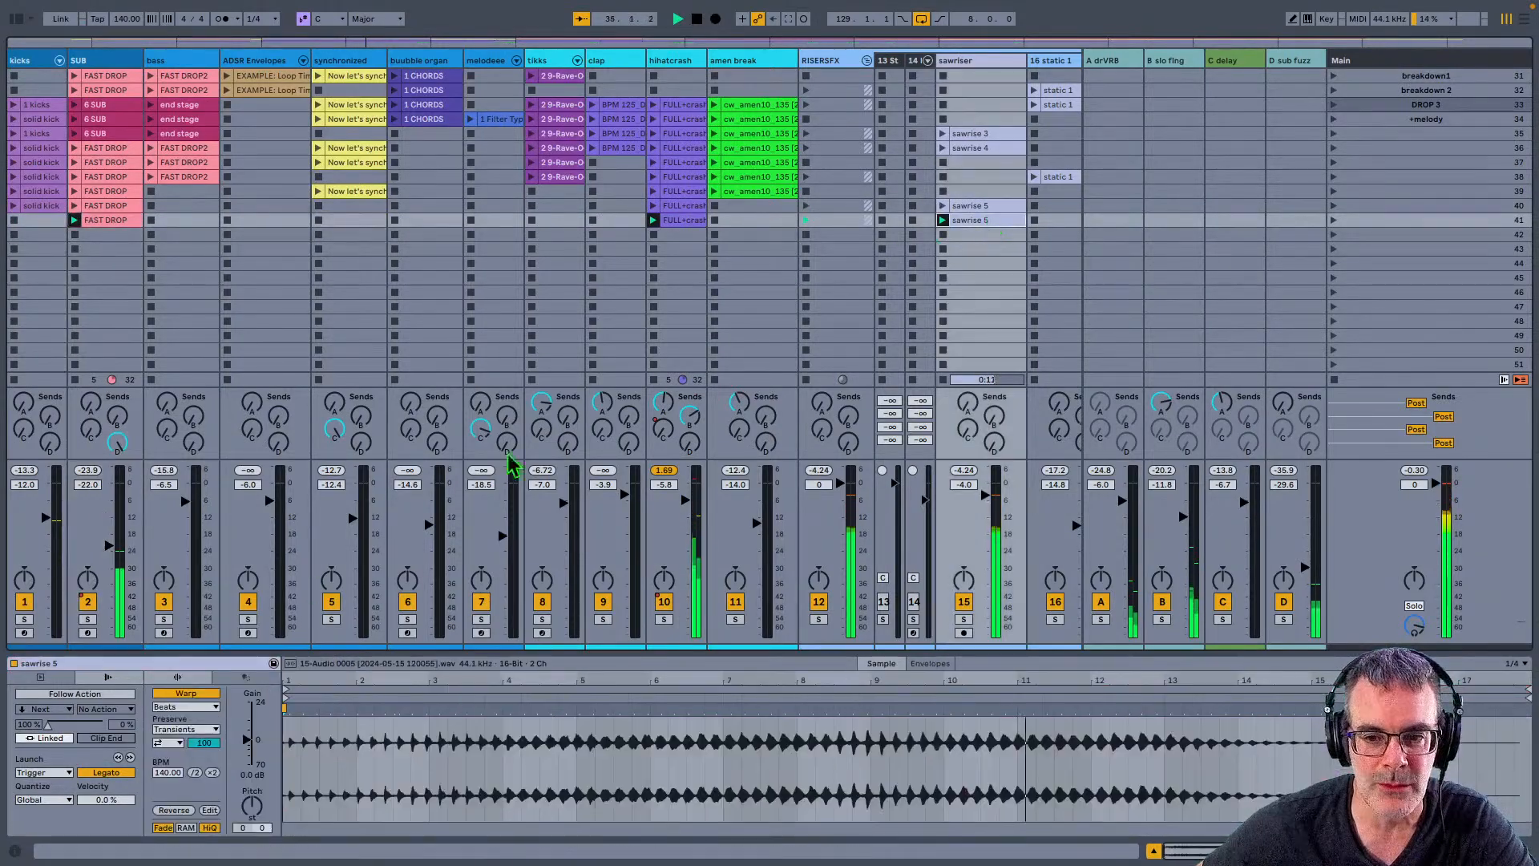
left_click(106, 773)
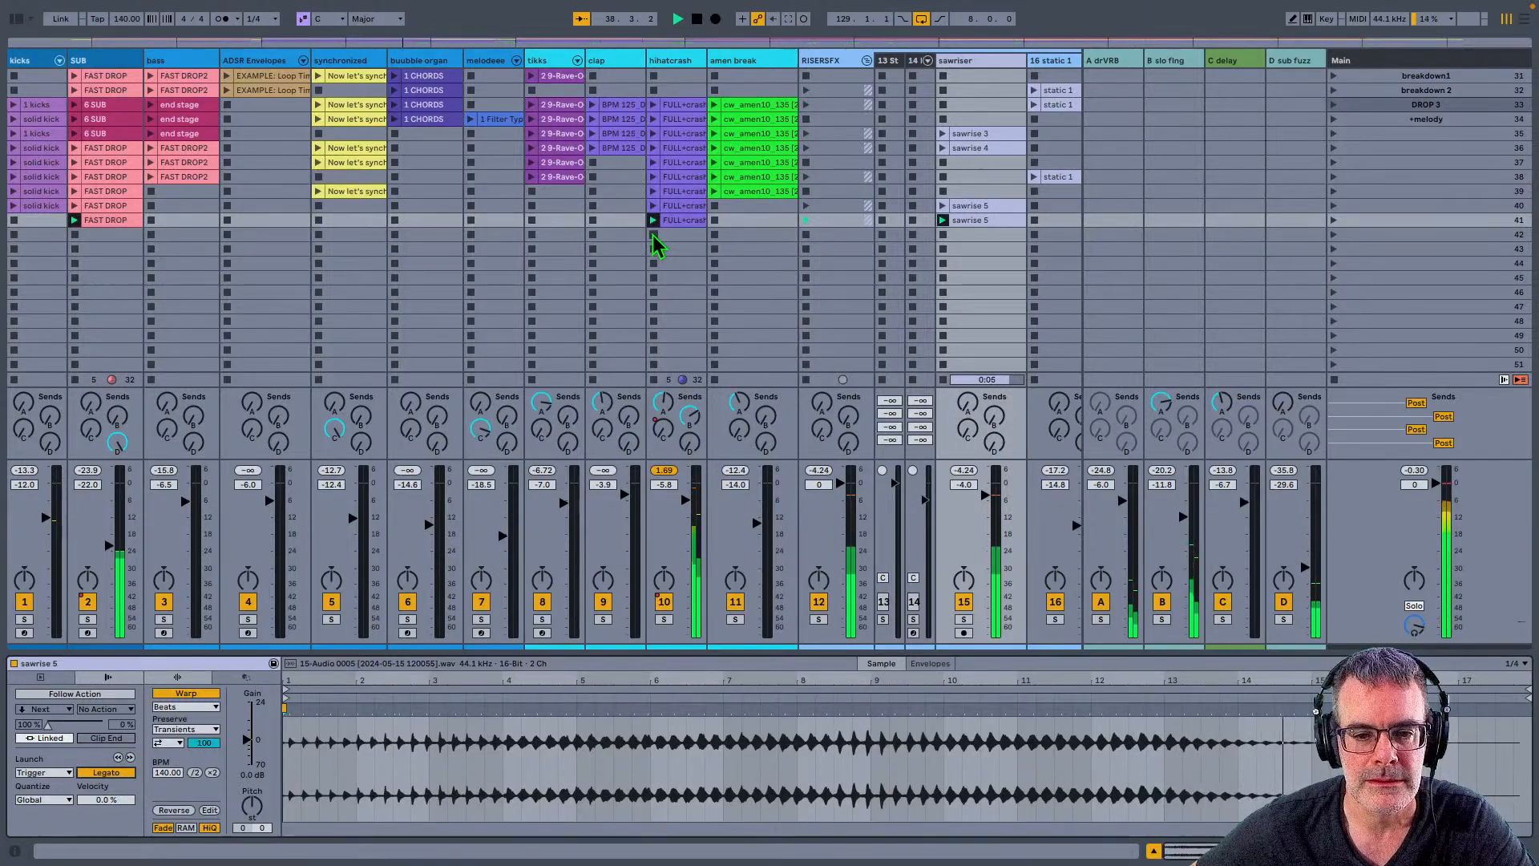
Step: Reduce playback to scene 39's "Now let's synchronize" clip and sawrise 5, and capture both as a new scene below scene 41
left_click(317, 190)
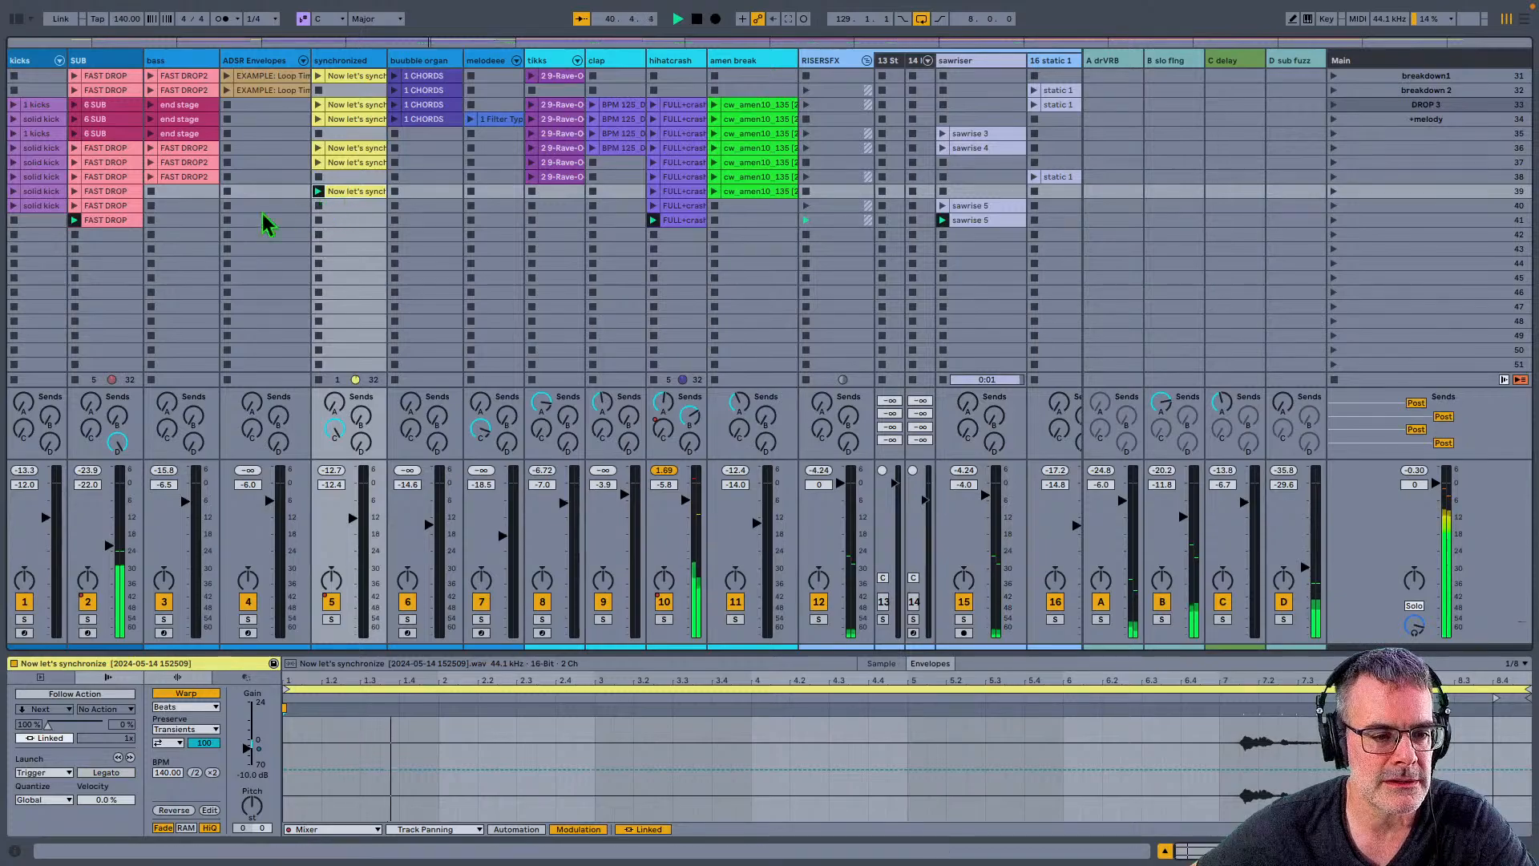
left_click(75, 235)
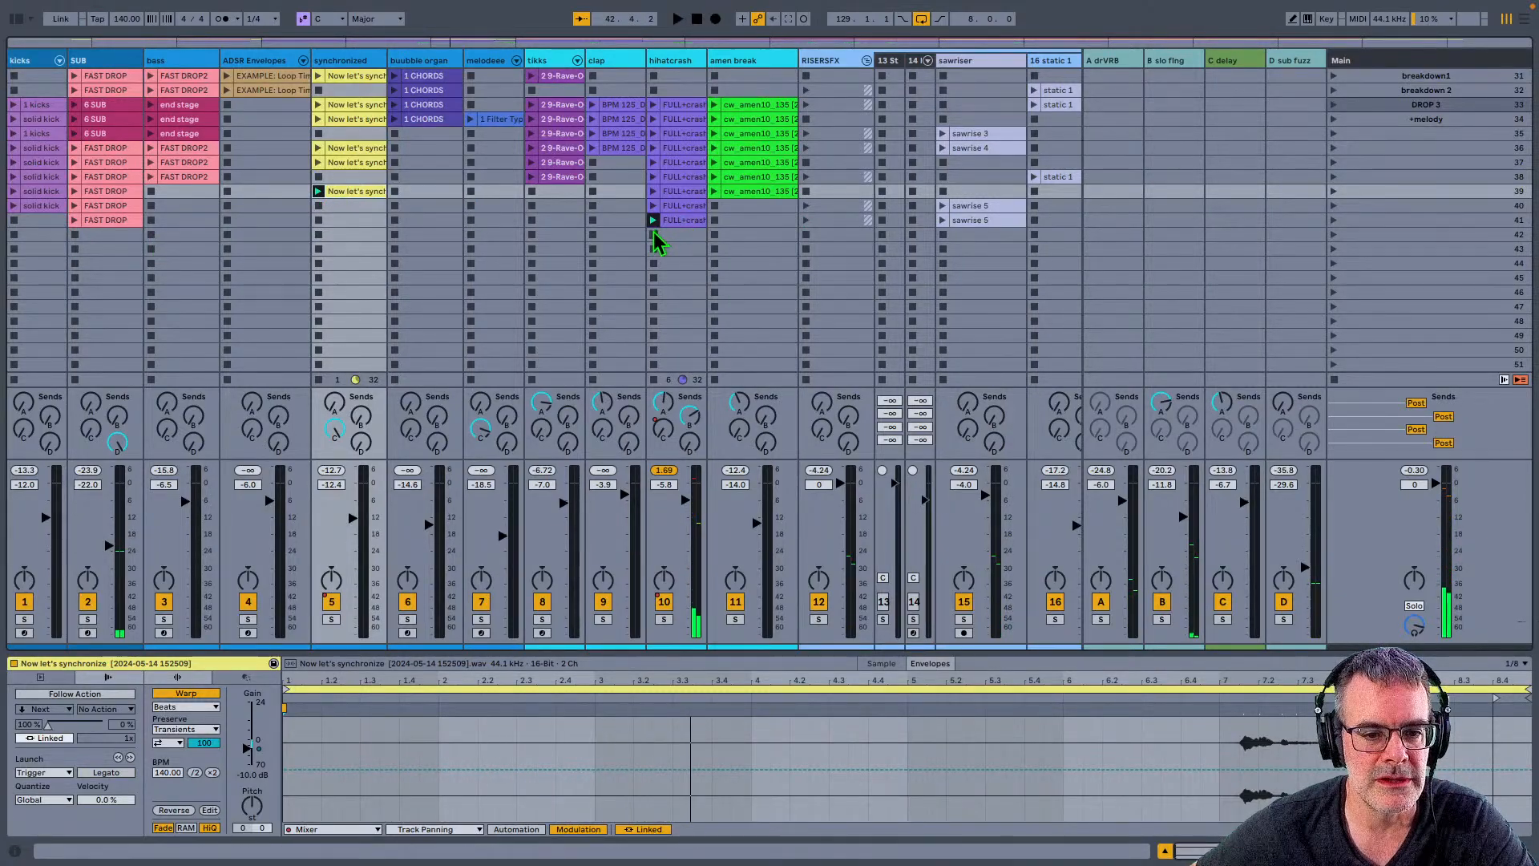
left_click(943, 206)
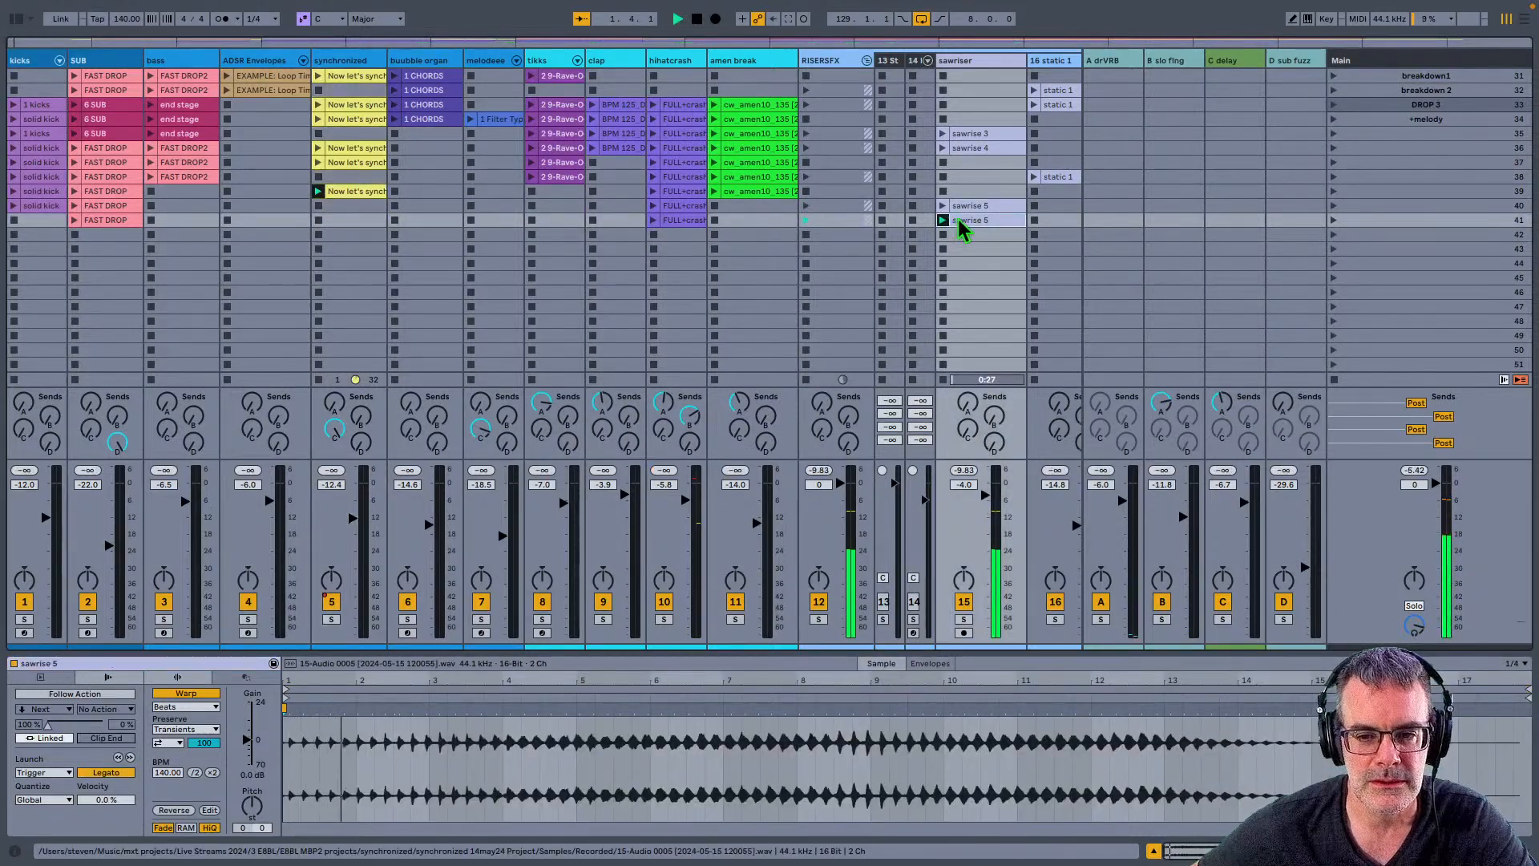
key("super+shift+i")
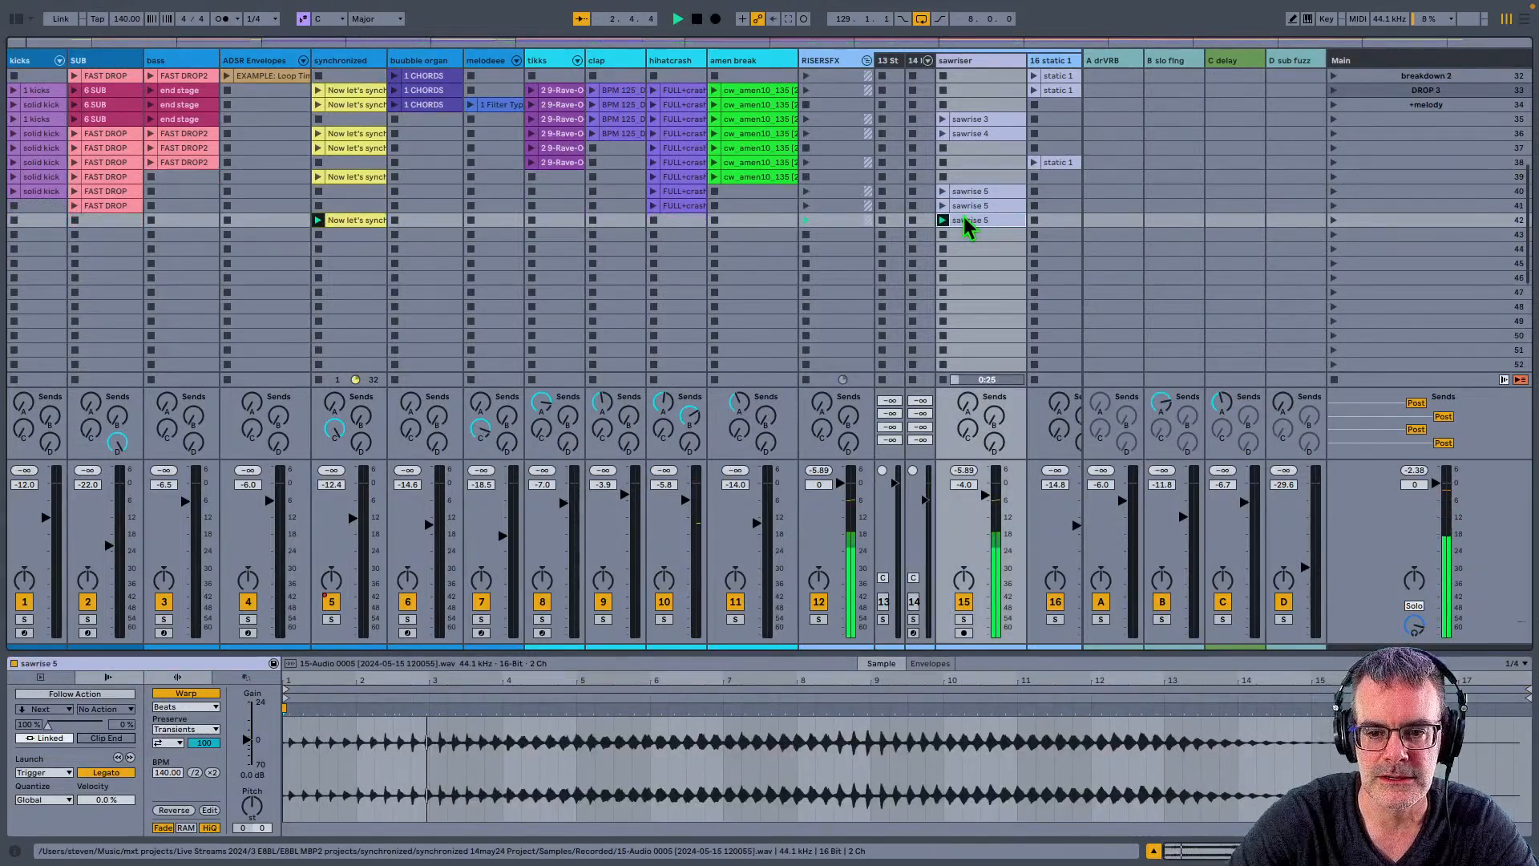
left_click(351, 224)
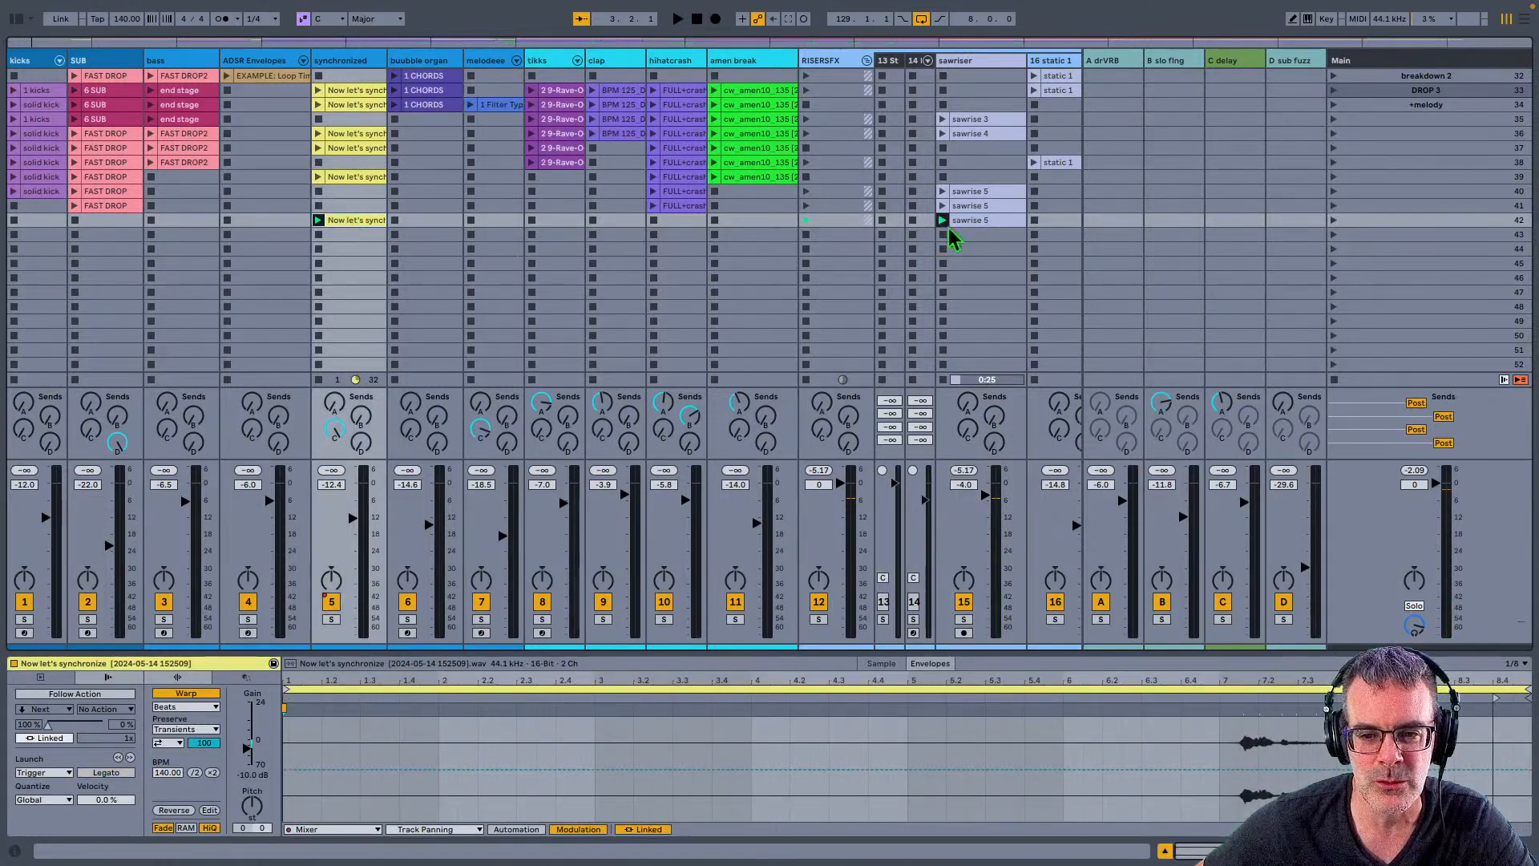
left_click(973, 224)
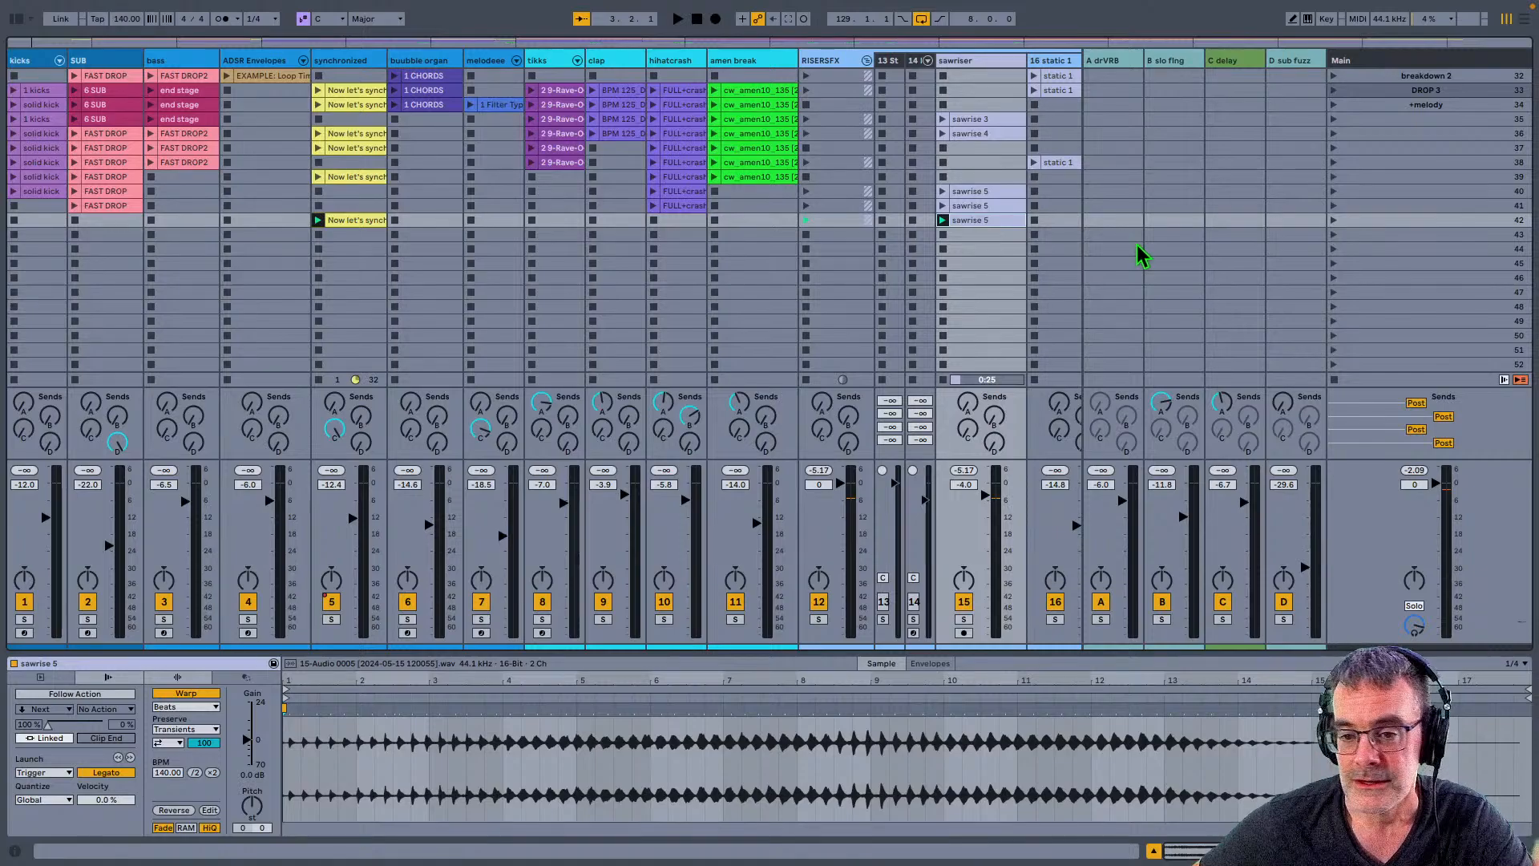
Step: Review the captured scenes from 37 to 41, including the tikks clip in scene 37
scroll(1150, 245, "up", 1)
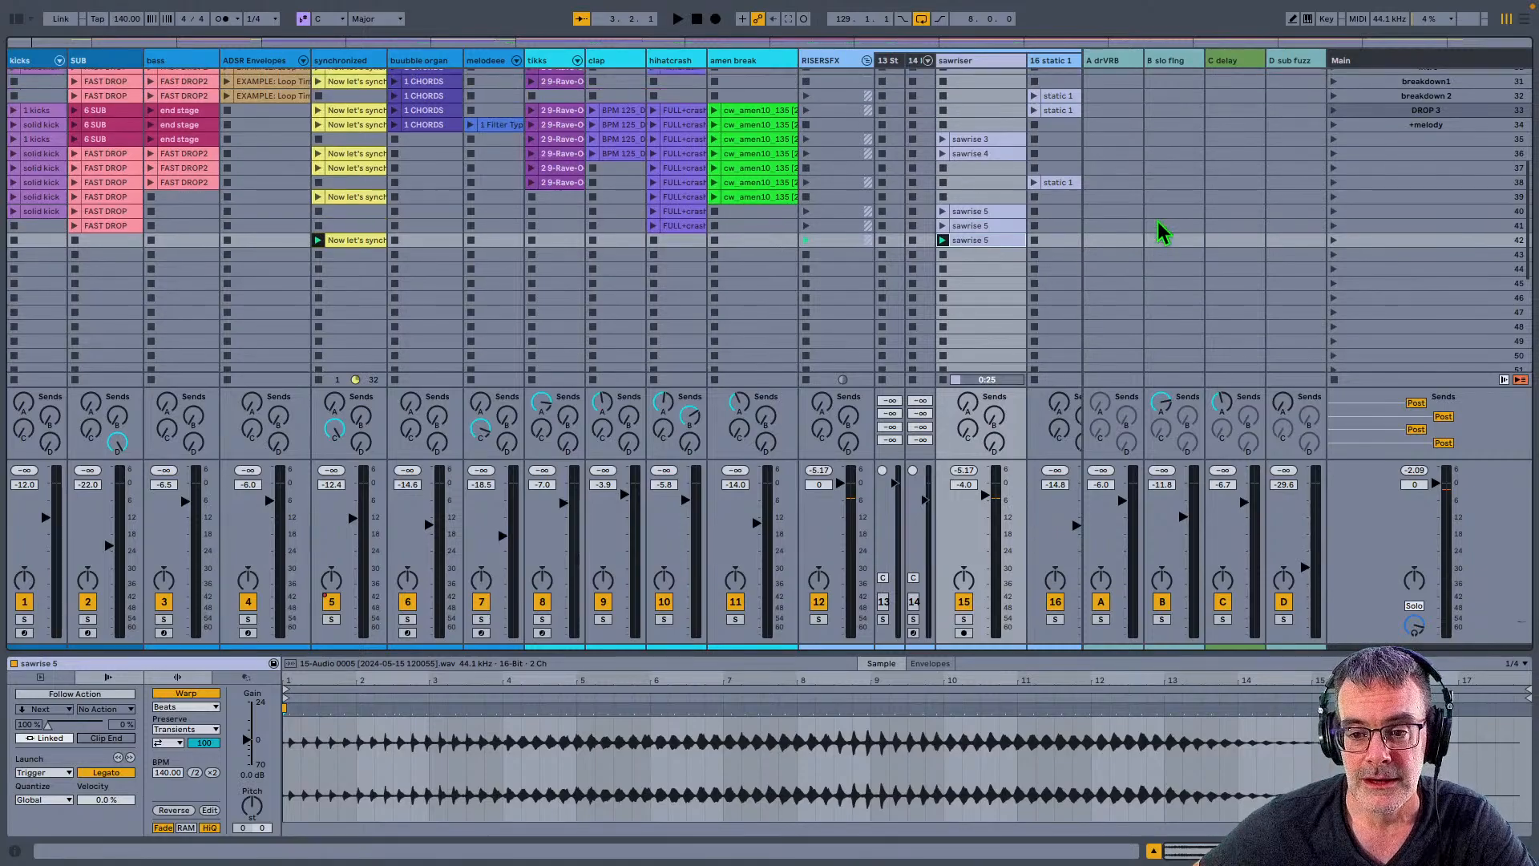
left_click(1363, 169)
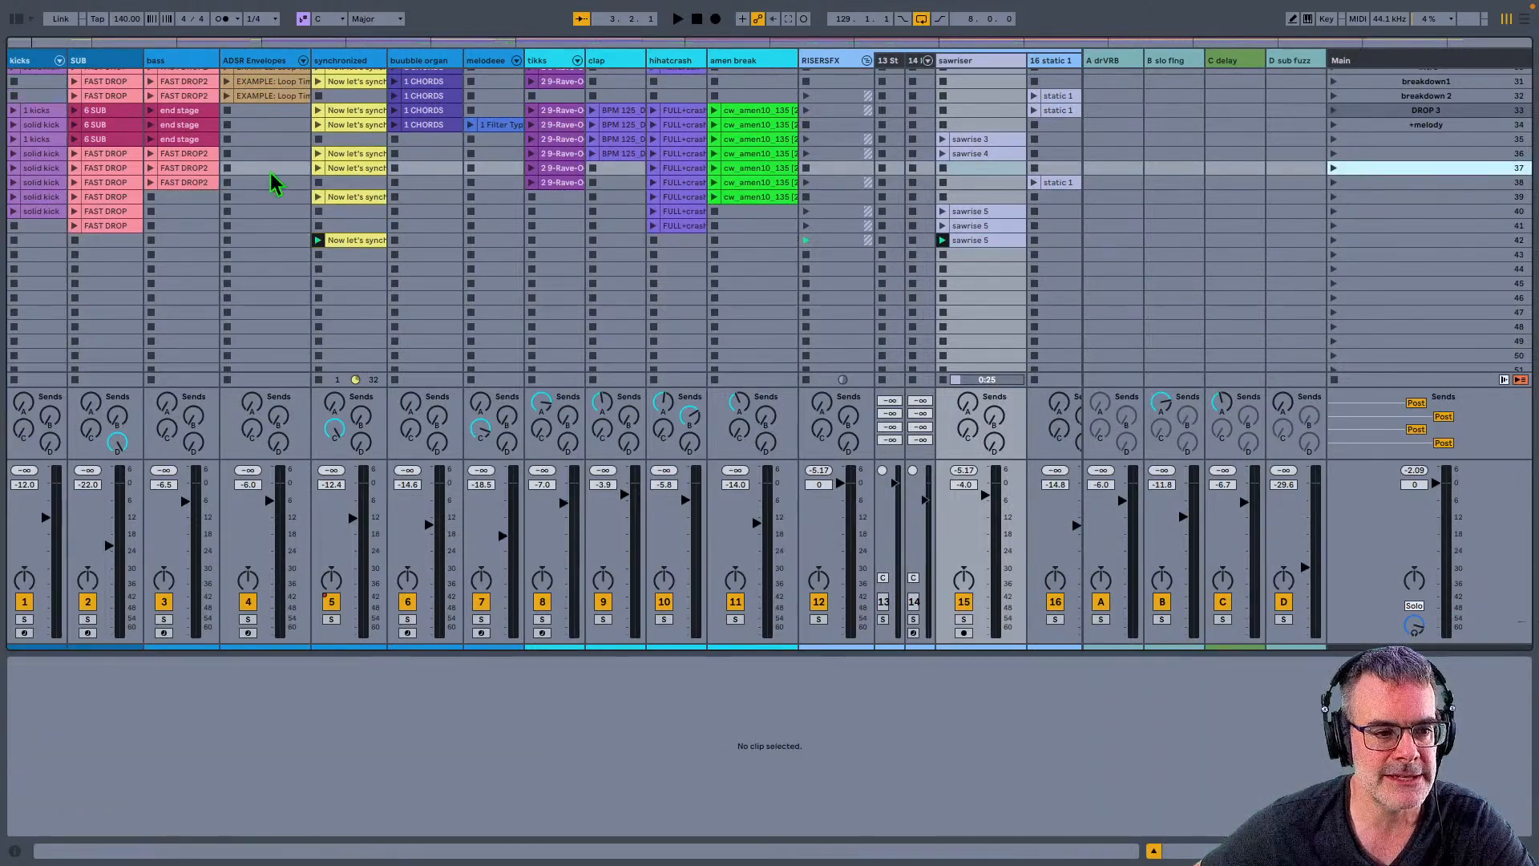
left_click(561, 154)
left_click(1384, 168)
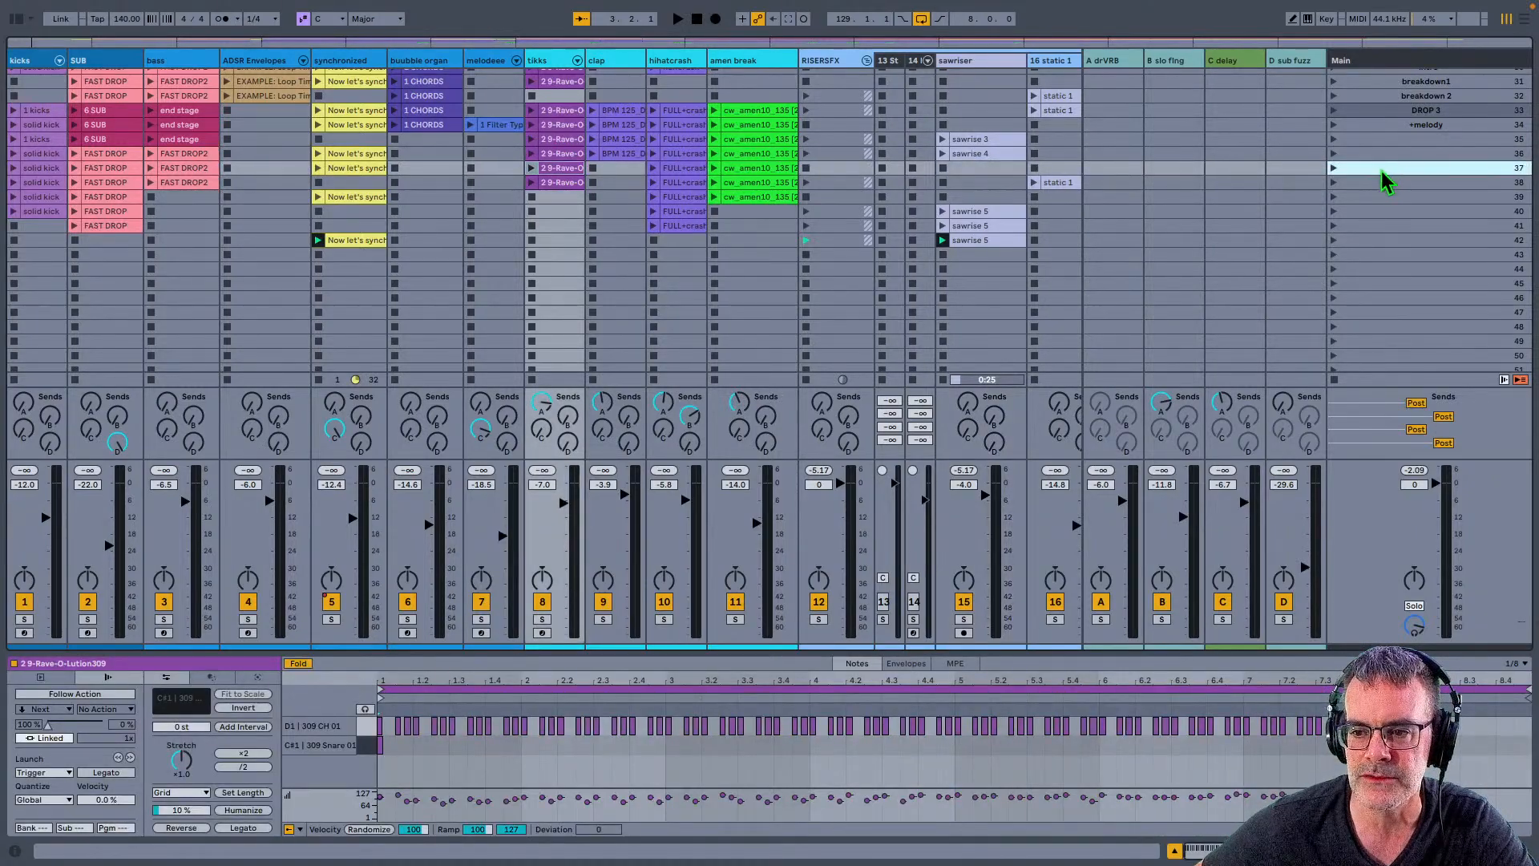
left_click(1384, 184)
left_click(1383, 213)
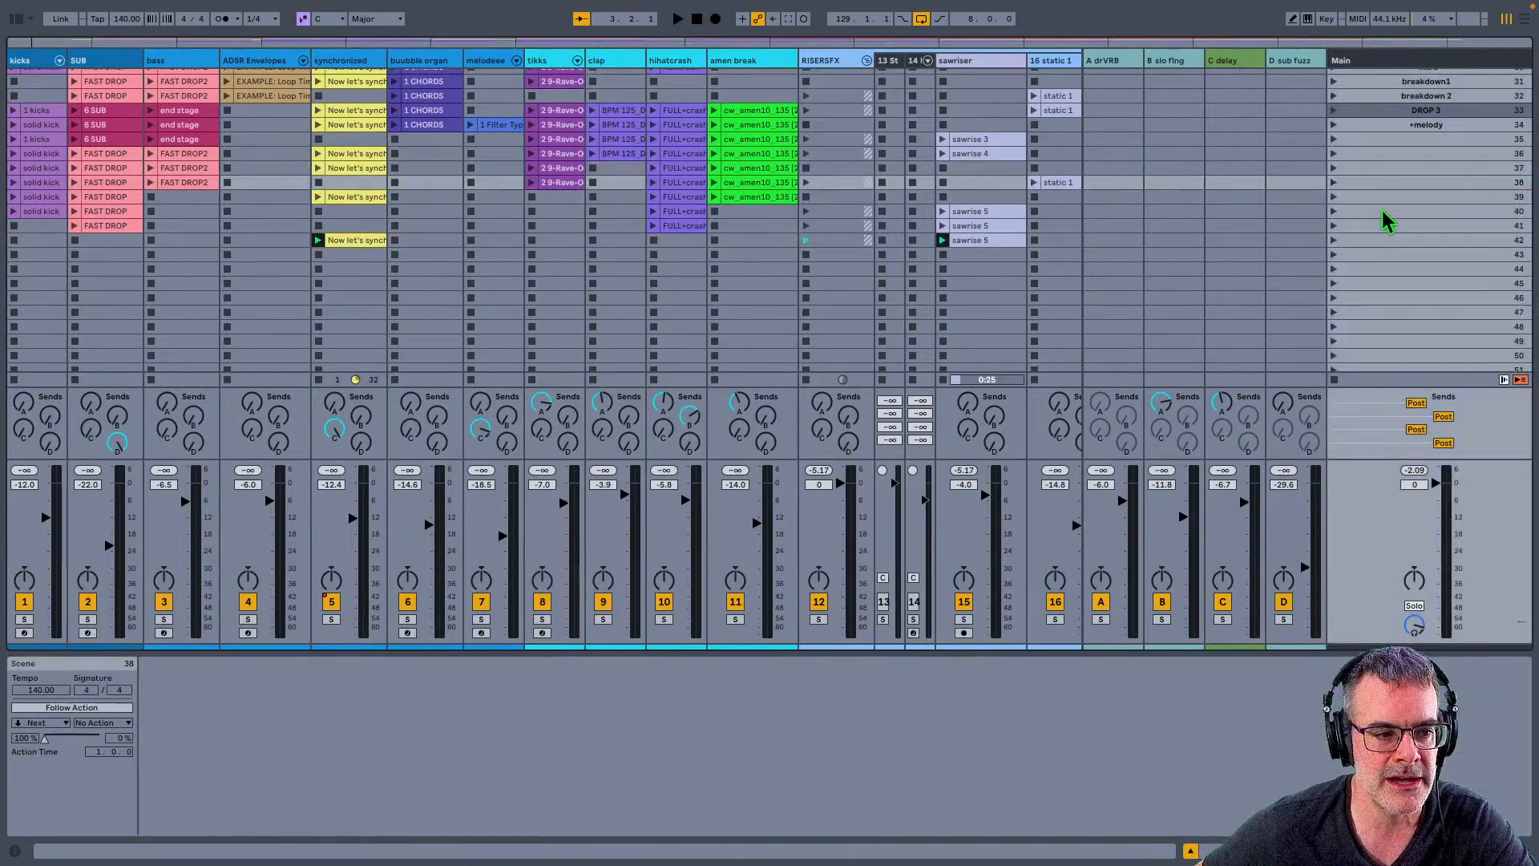
left_click(1384, 228)
Step: Rename scene 42 as ENDING and color it black
left_click(1378, 247)
right_click(1378, 247)
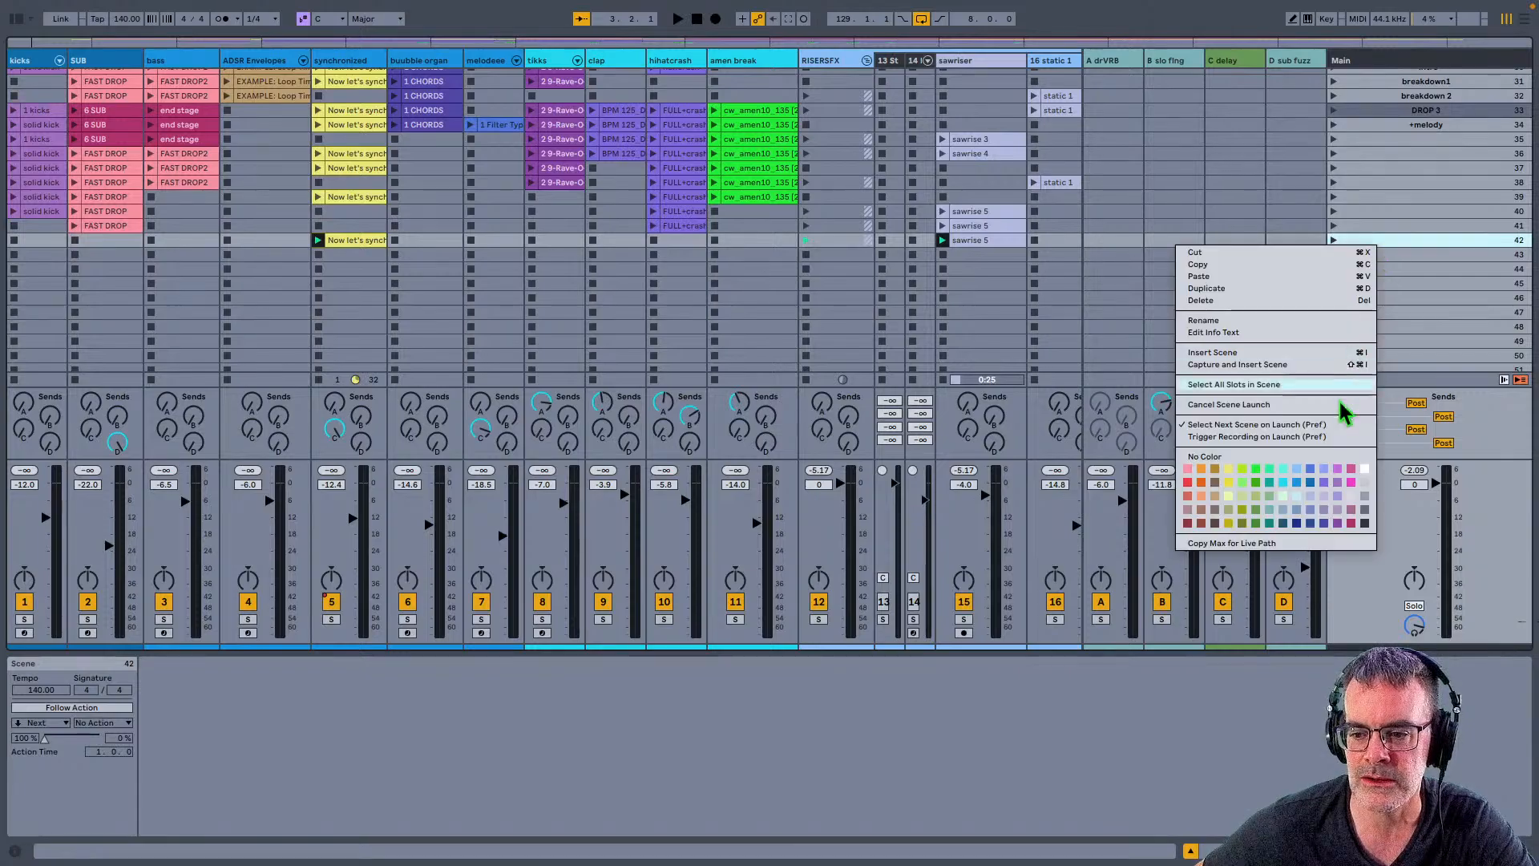
left_click(1363, 522)
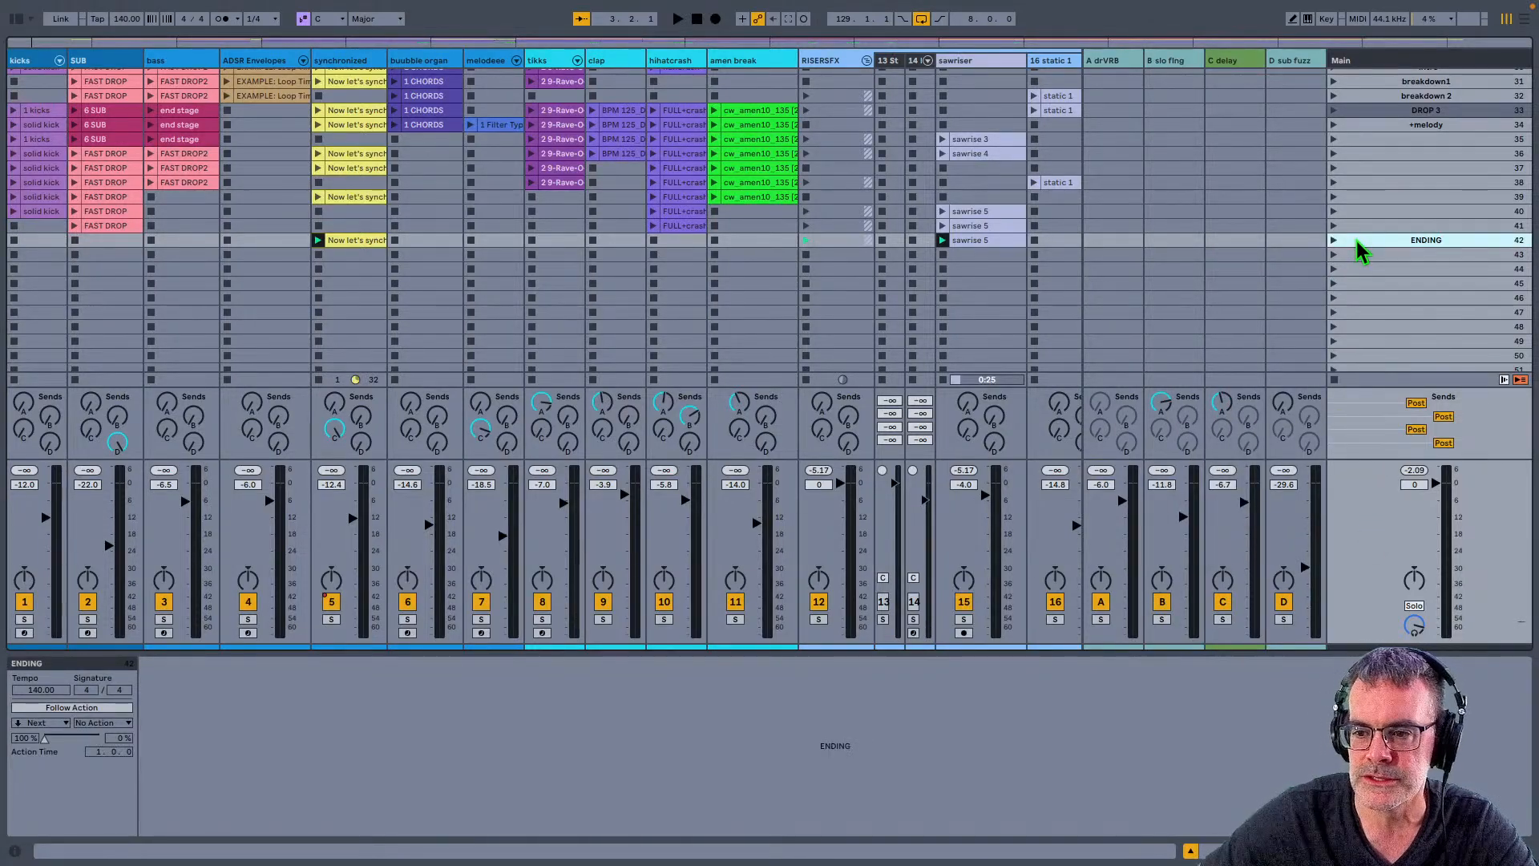
Step: Audition the captured section by launching scene 38, followed by scene 39
left_click(1426, 170)
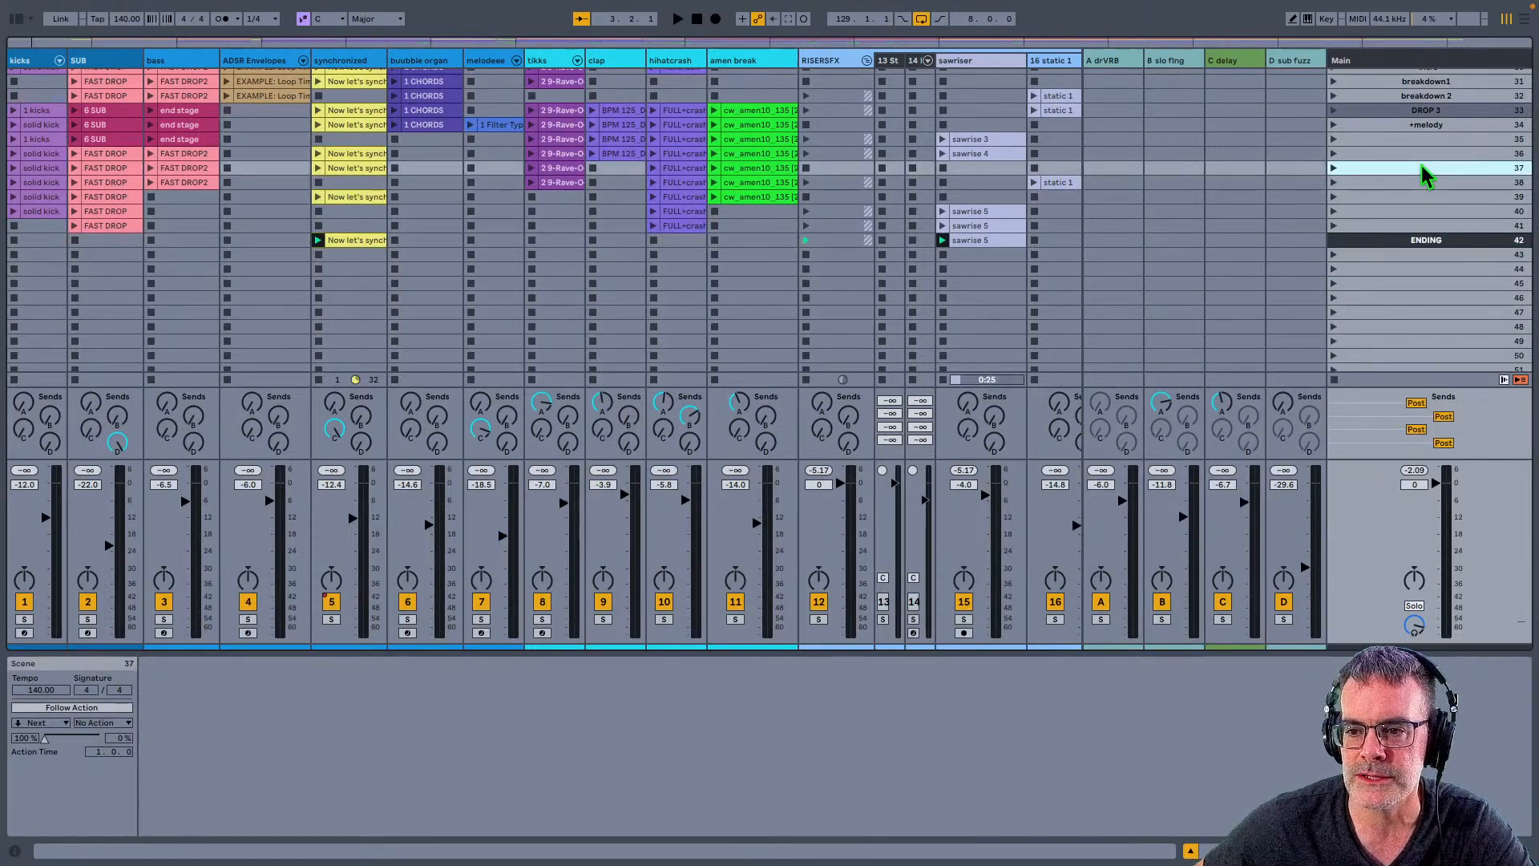
left_click(1352, 182)
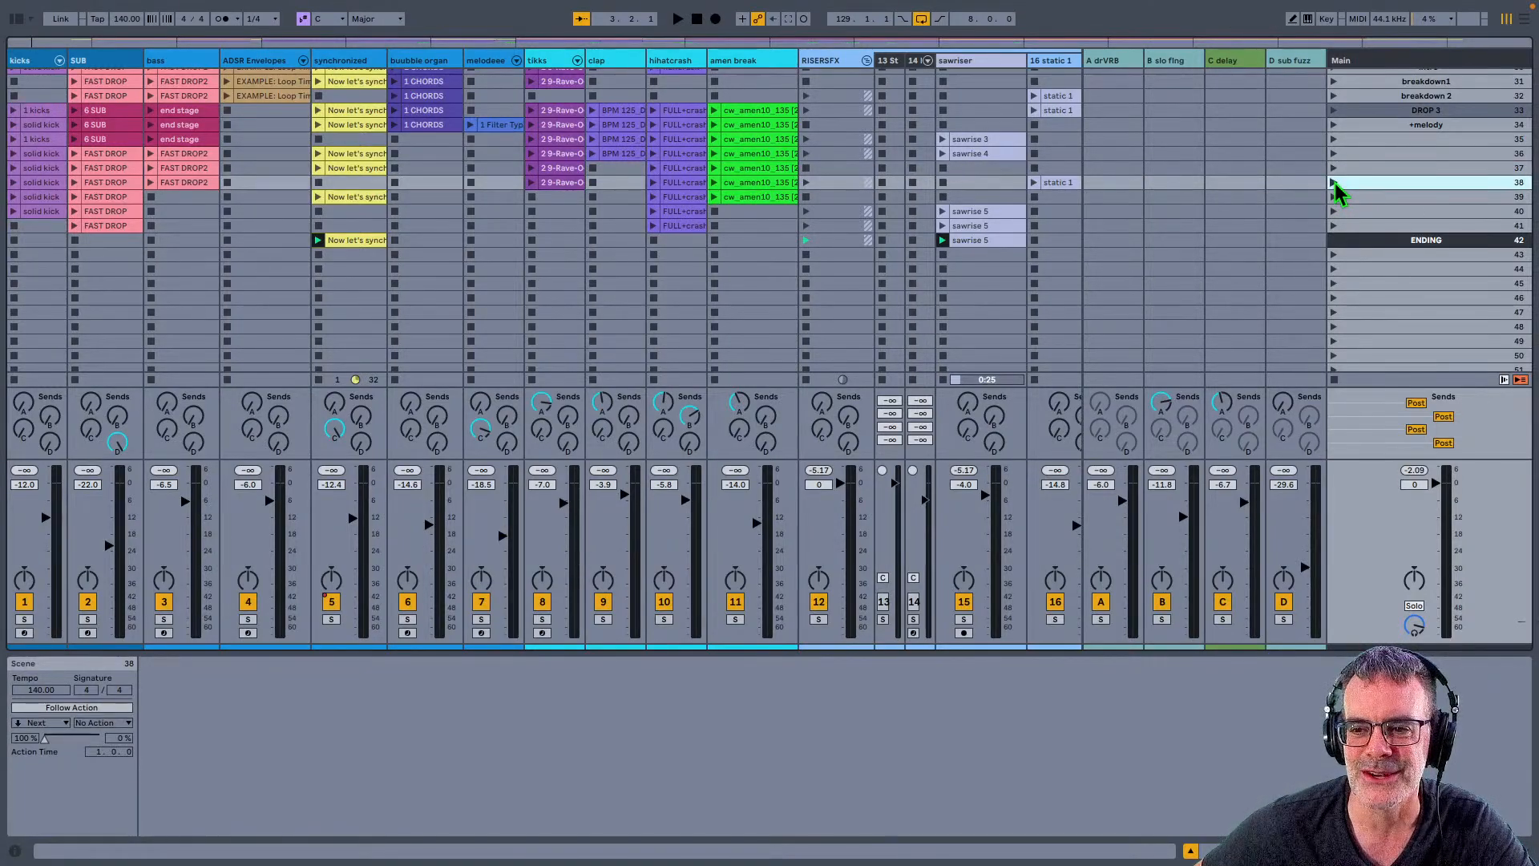
left_click(1334, 183)
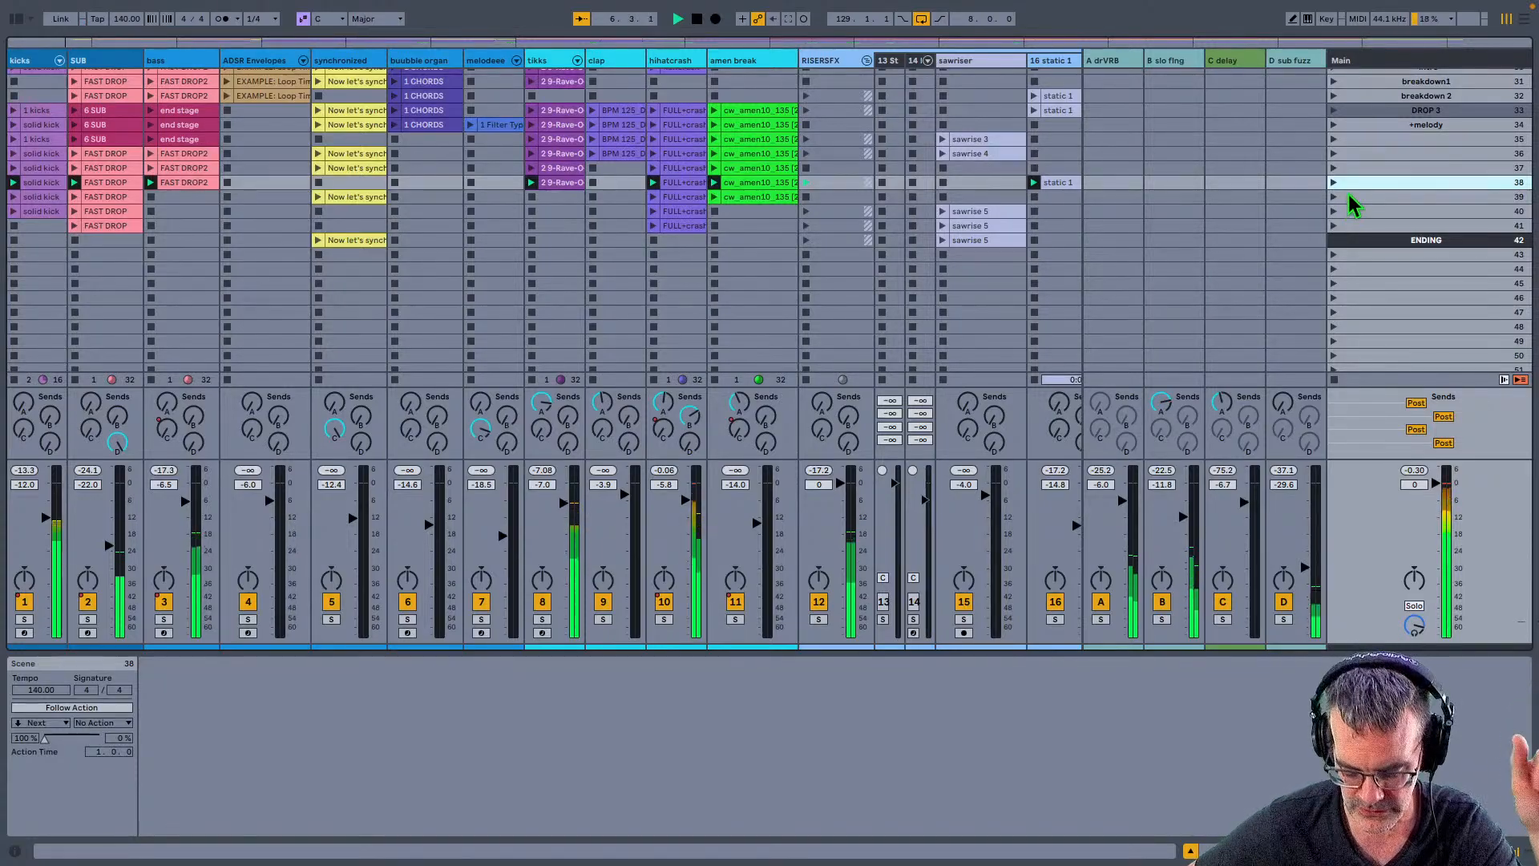
left_click(1348, 195)
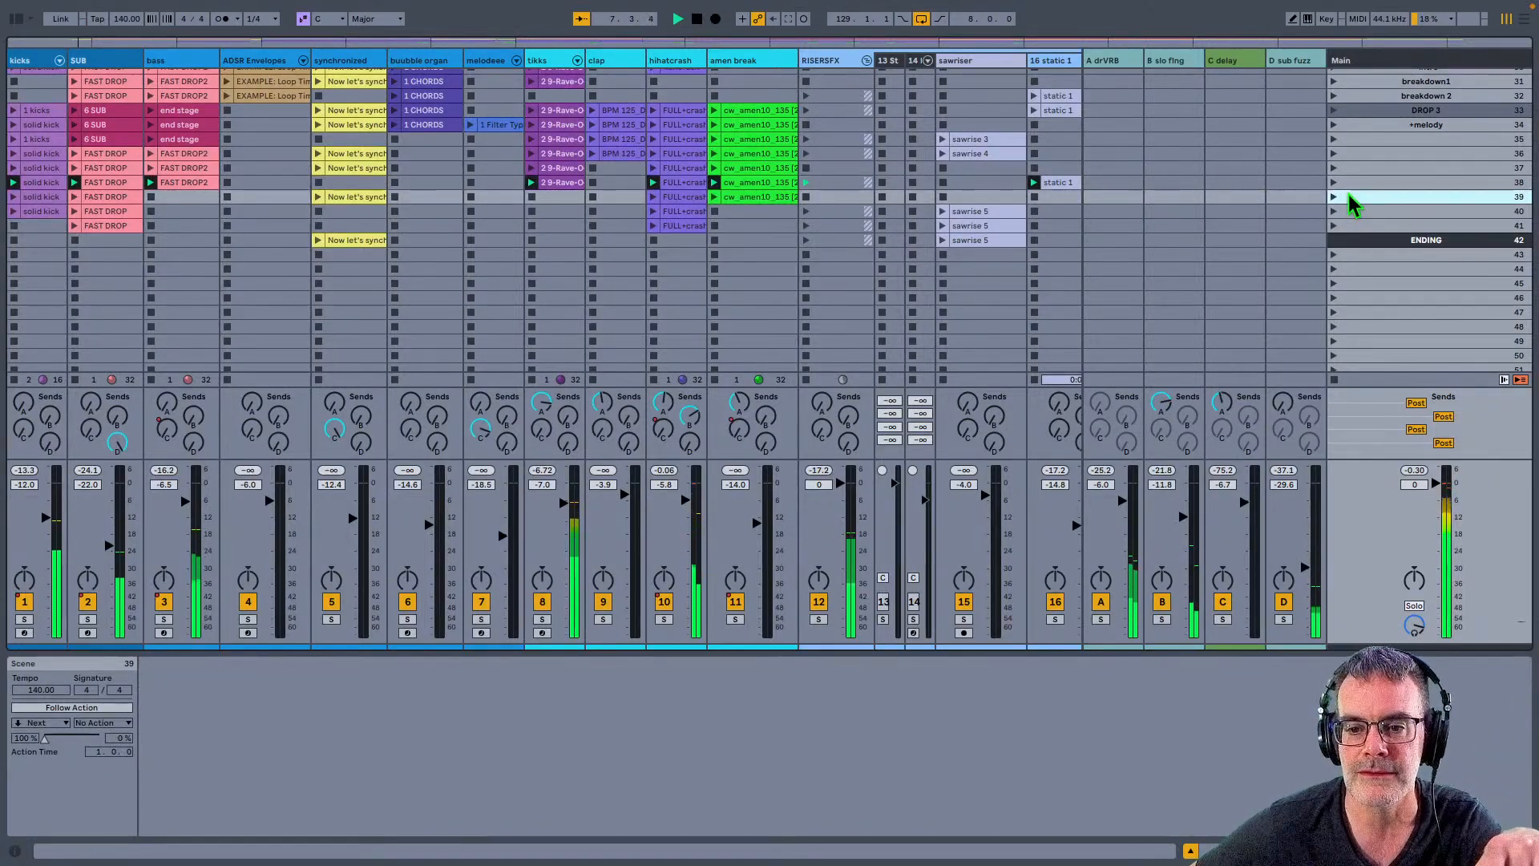
left_click(1334, 197)
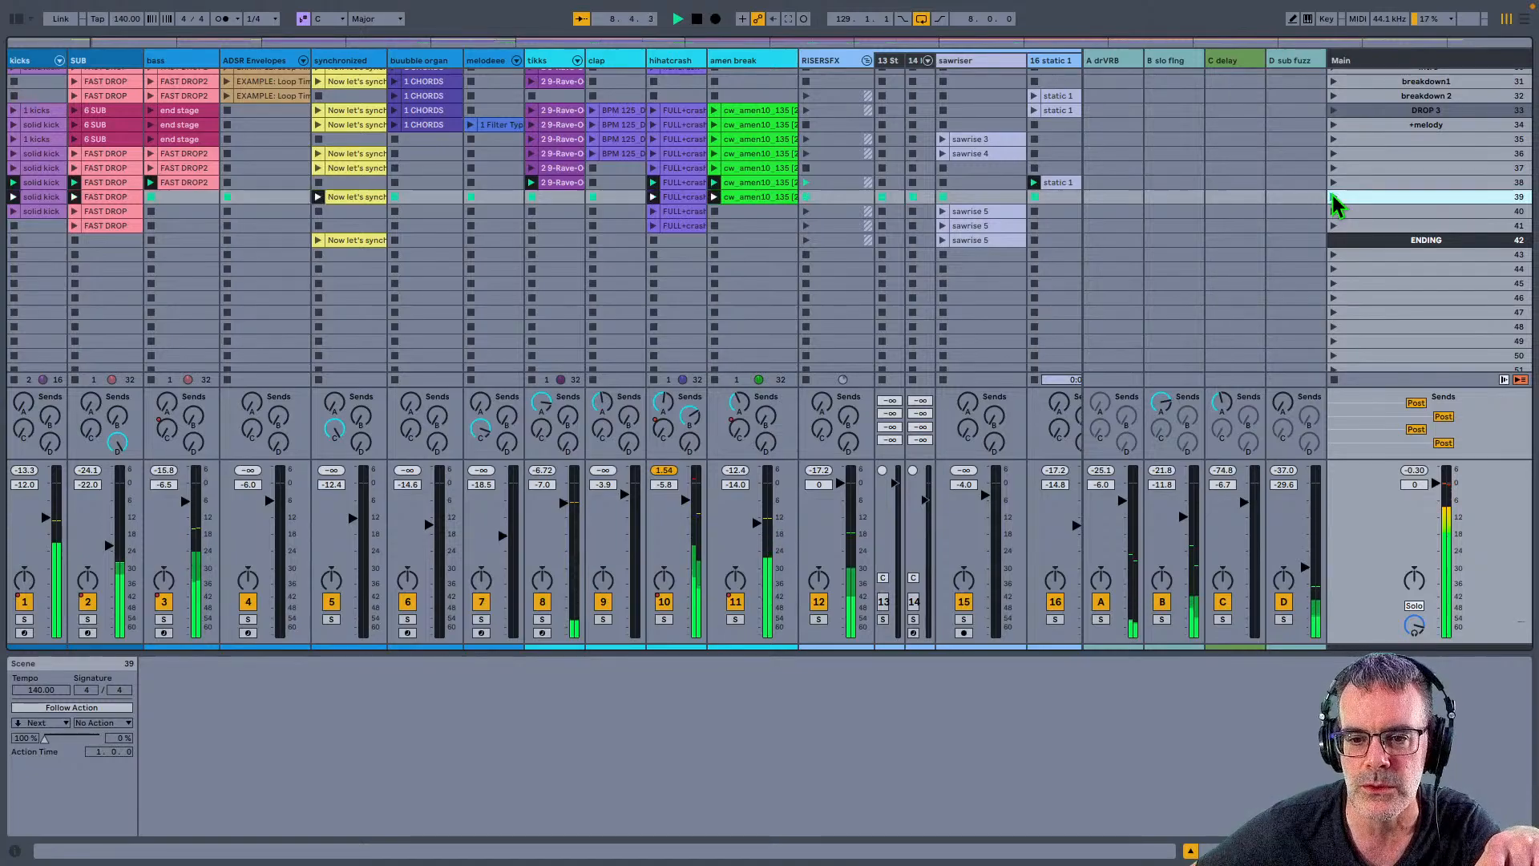
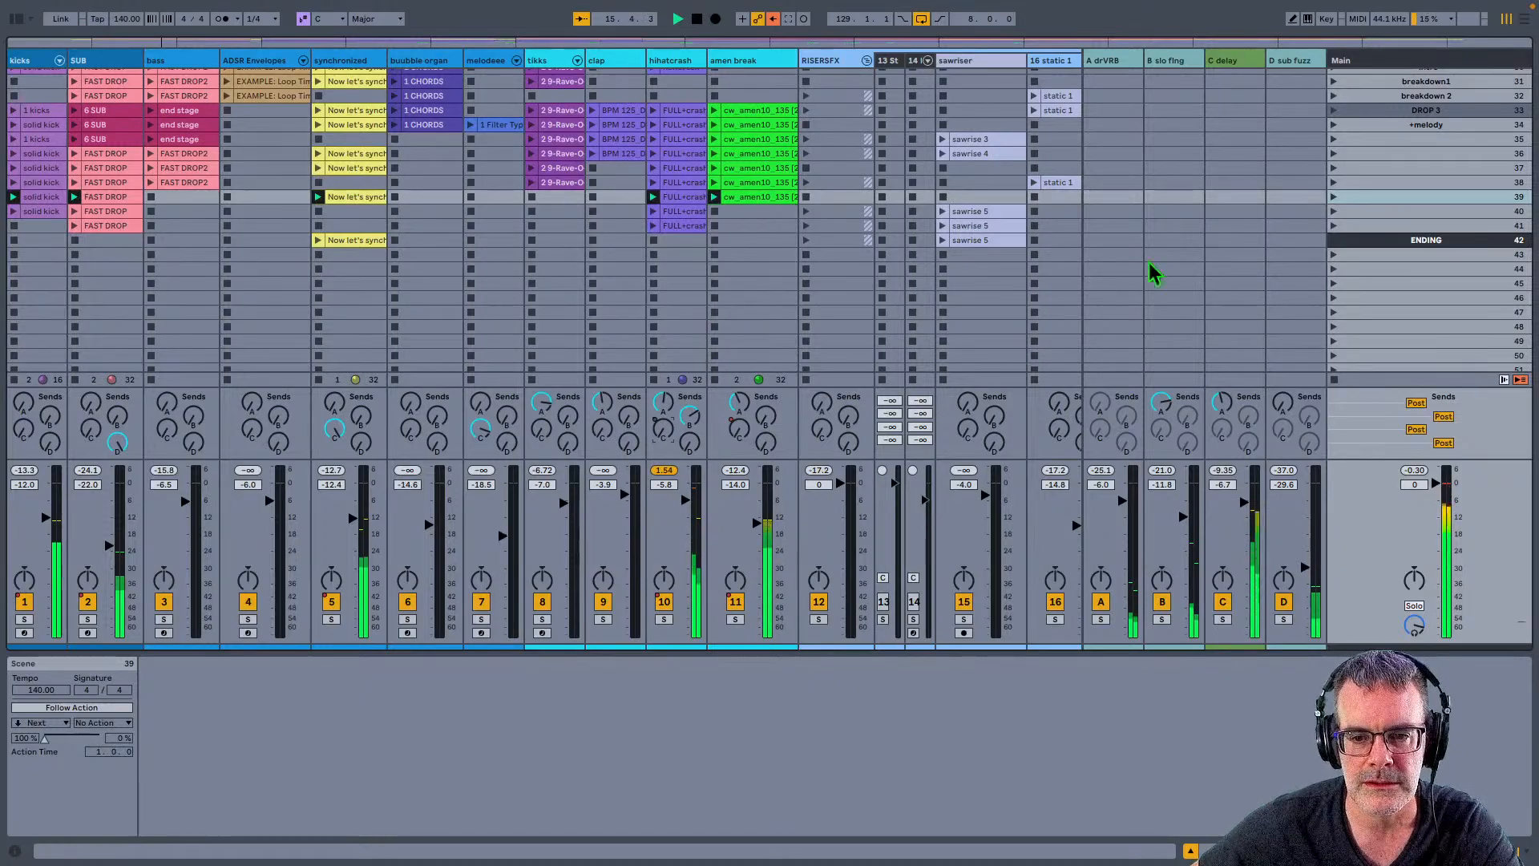
Step: Launch scene 40 and try raising the hihatcrash track's C delay send and muting the track during playback
left_click(1334, 212)
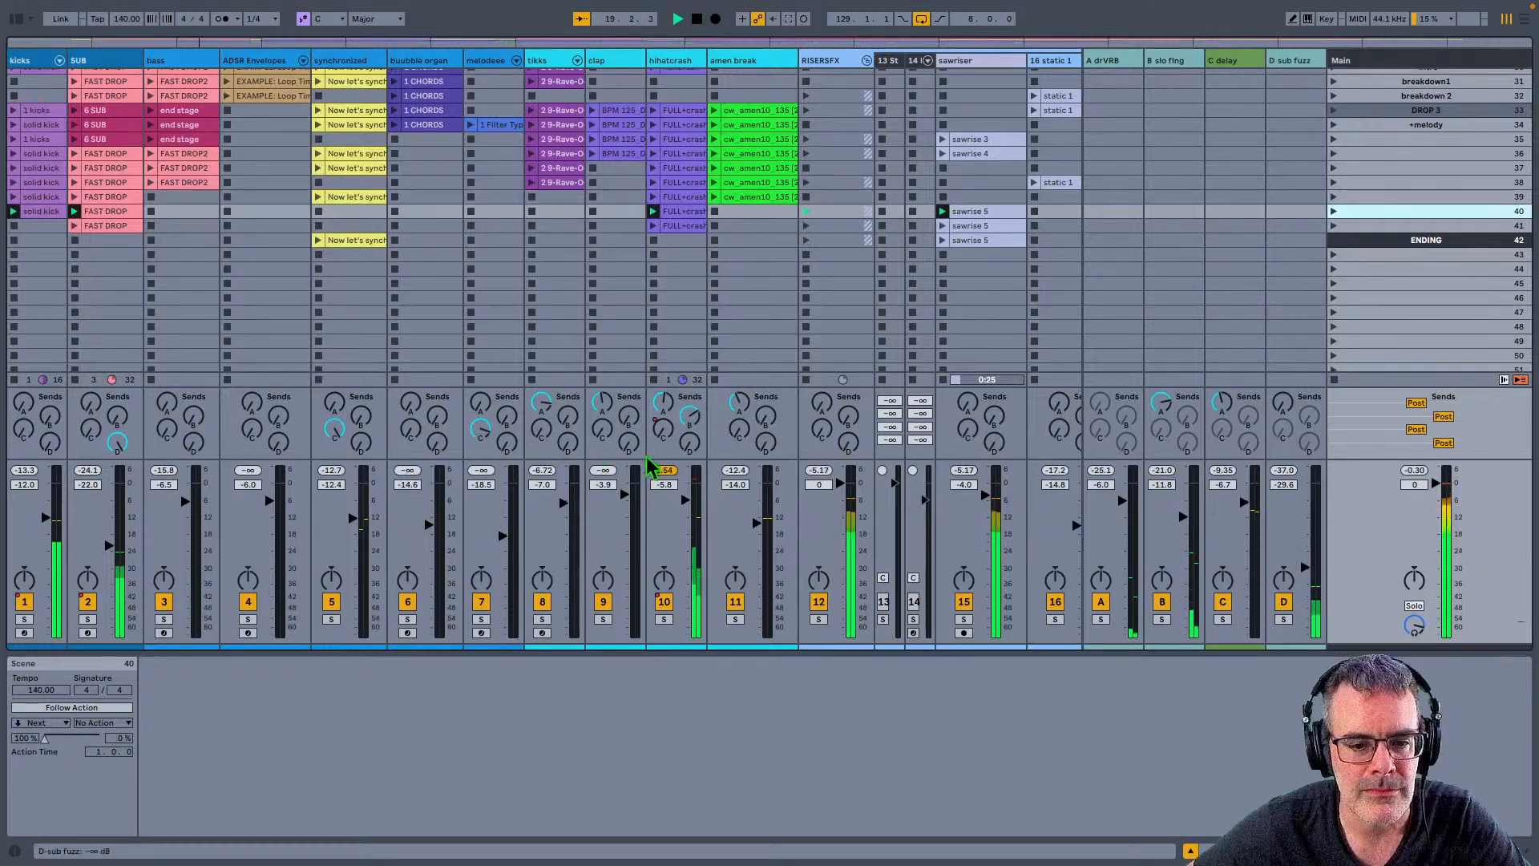
left_click_drag(664, 430, 663, 417)
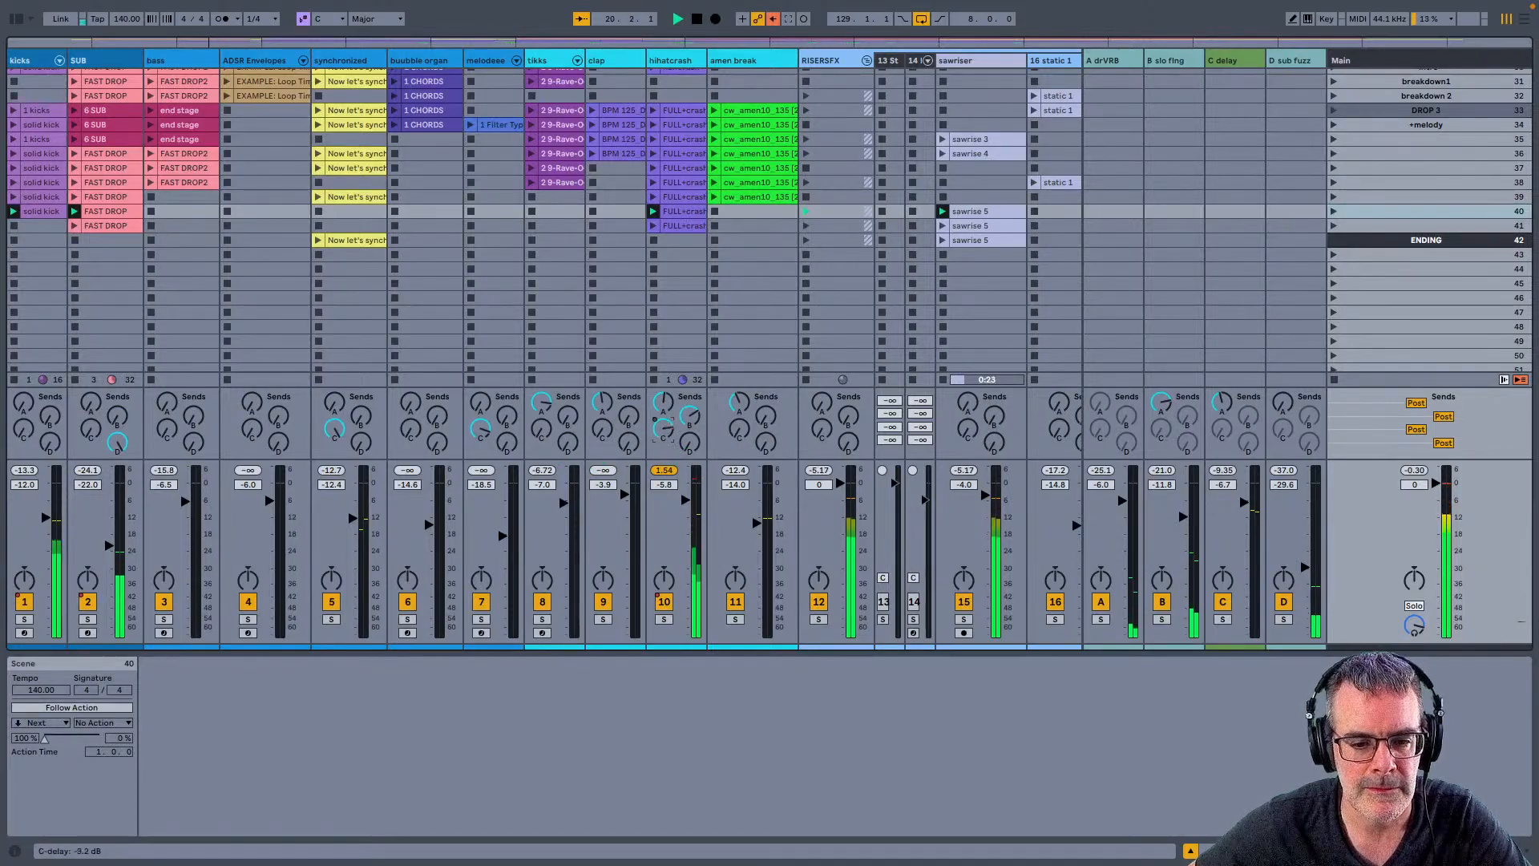
left_click(664, 603)
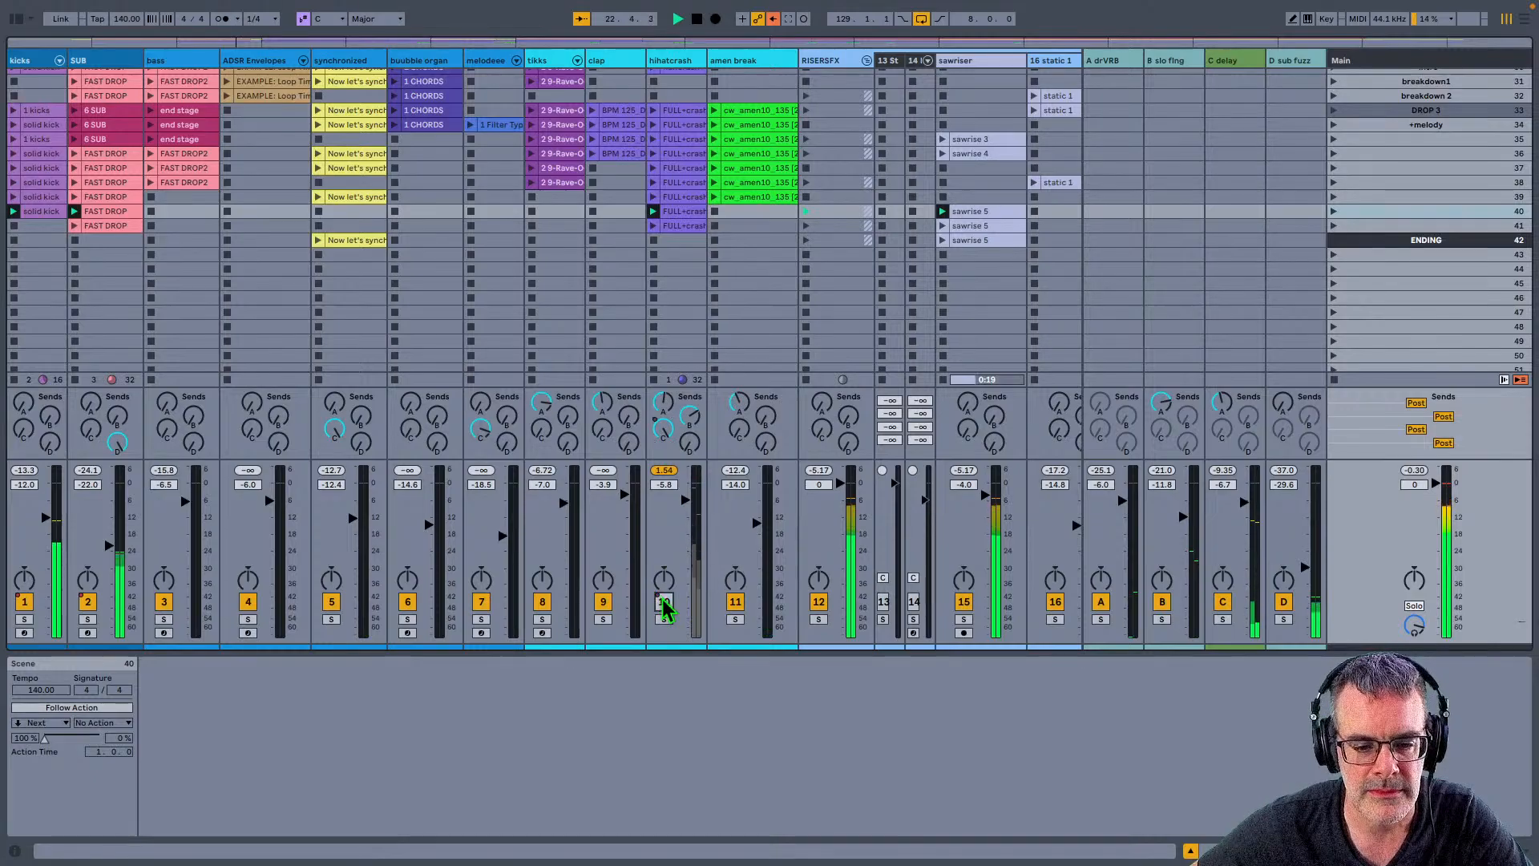
Step: Launch scene 41 and move the "Now let's synchronize" clip from the ENDING scene up to scene 41
left_click(1334, 226)
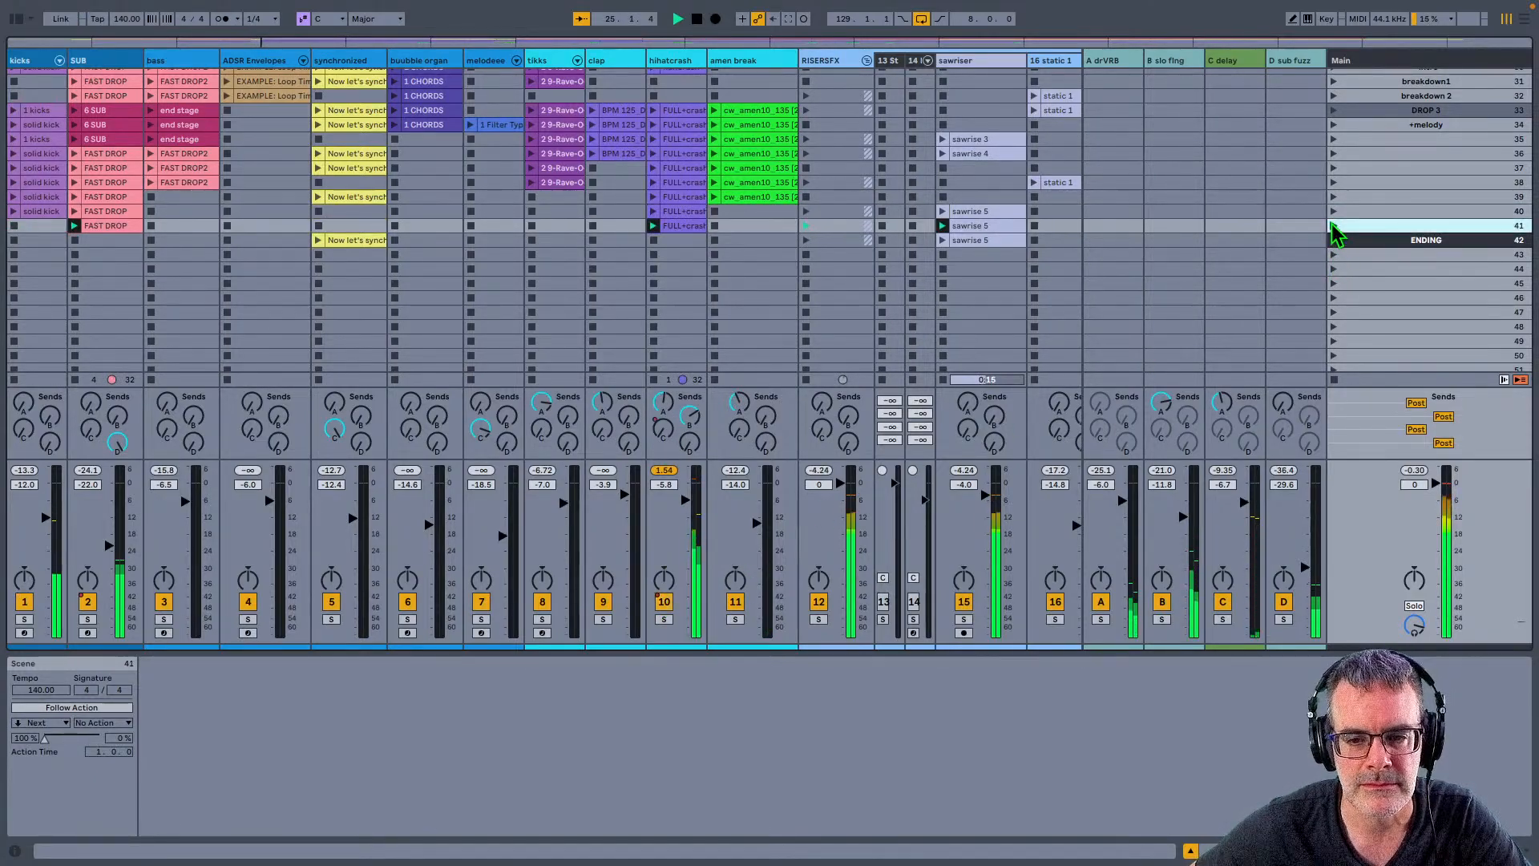
left_click(967, 226)
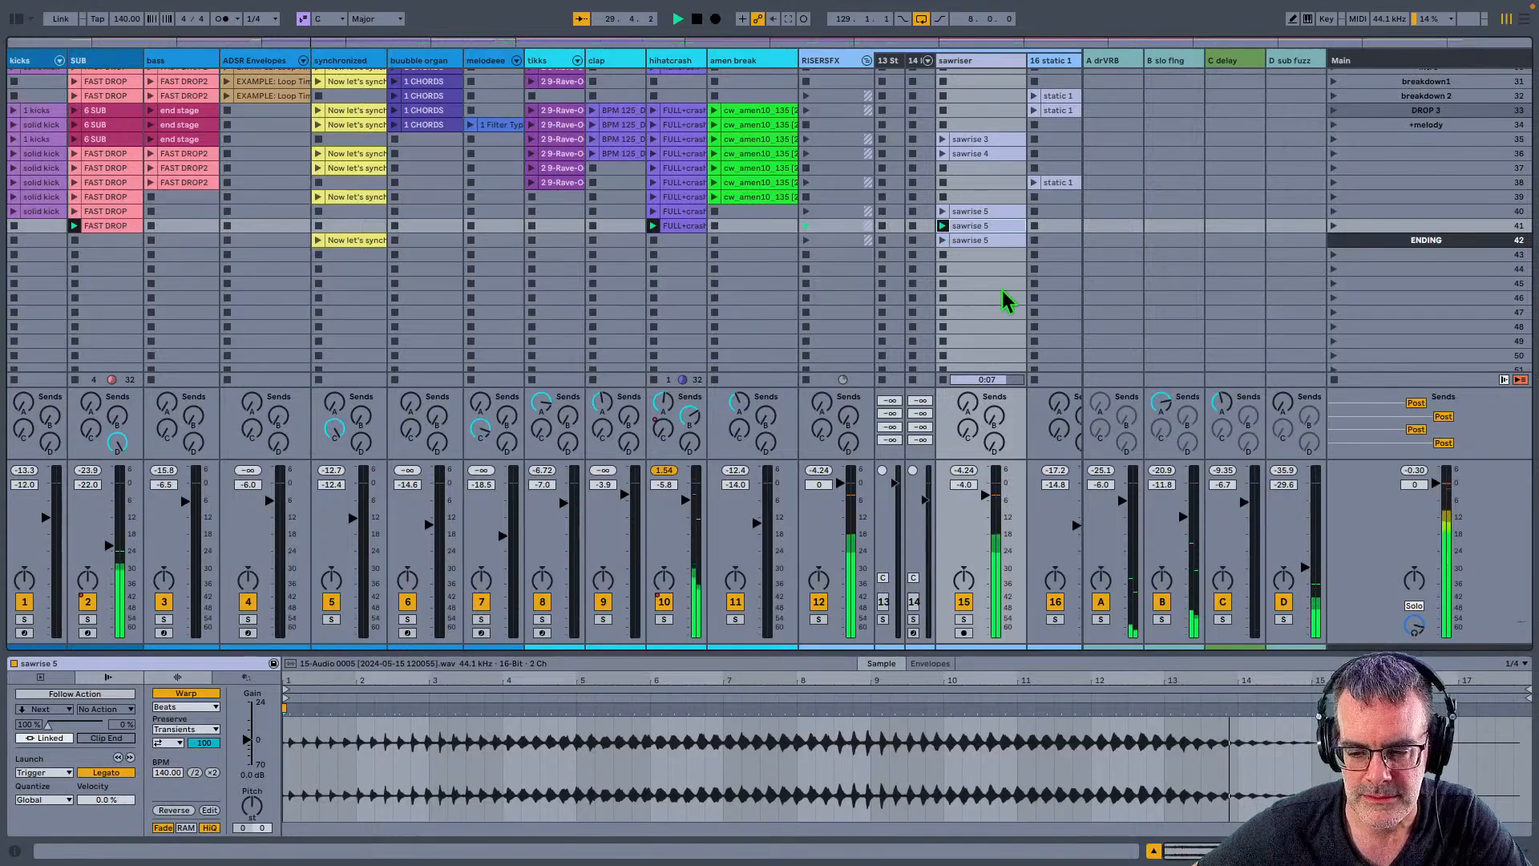
left_click_drag(345, 245, 342, 227)
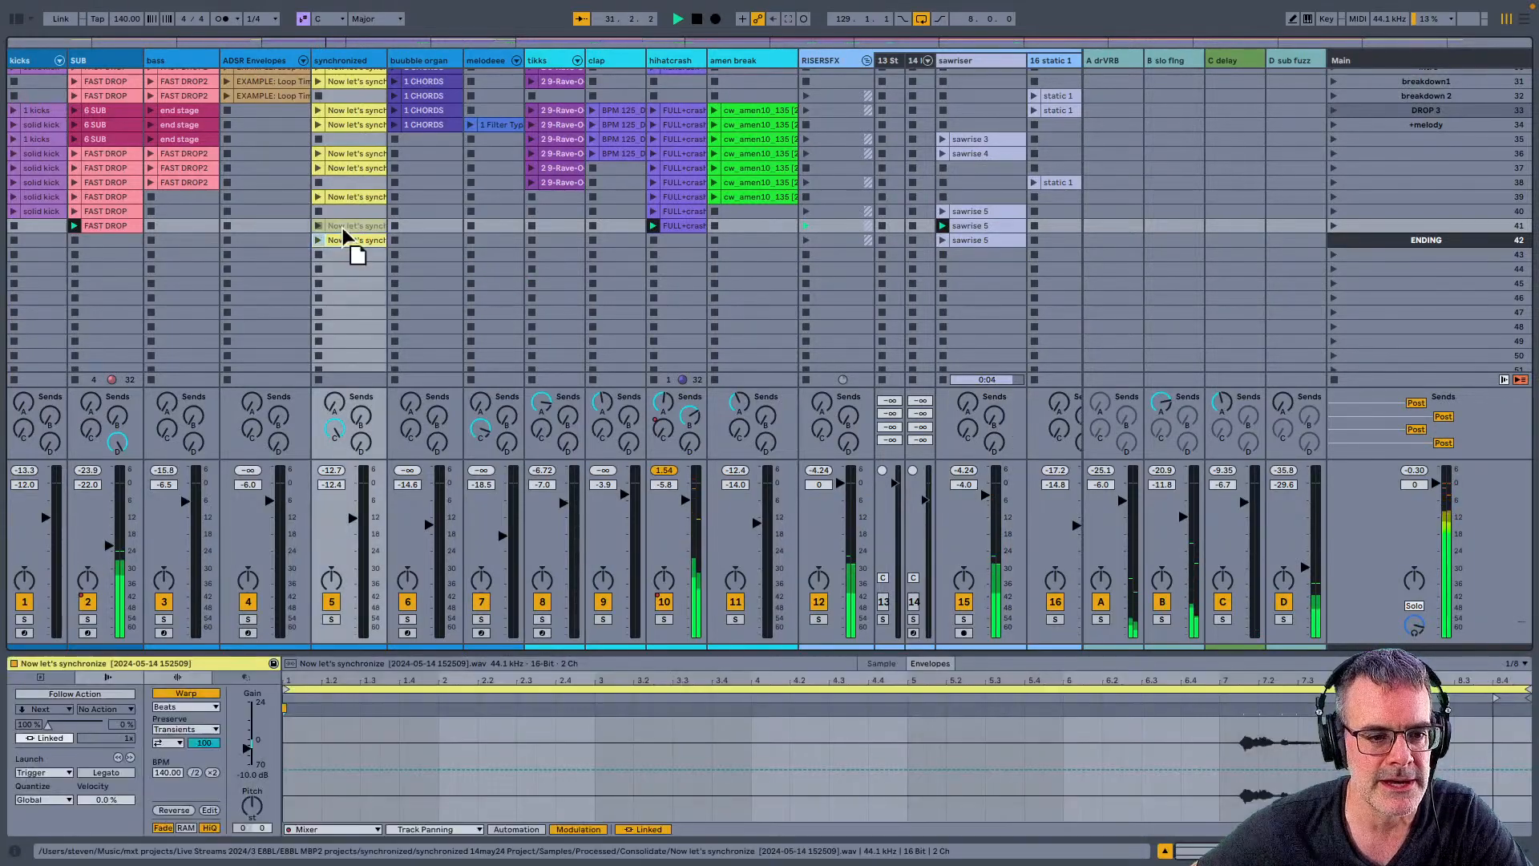
Step: While scene 40 plays, delete the sawrise 5 clip from ENDING and the SUB track's FAST DROP clip from scene 41
left_click(1333, 211)
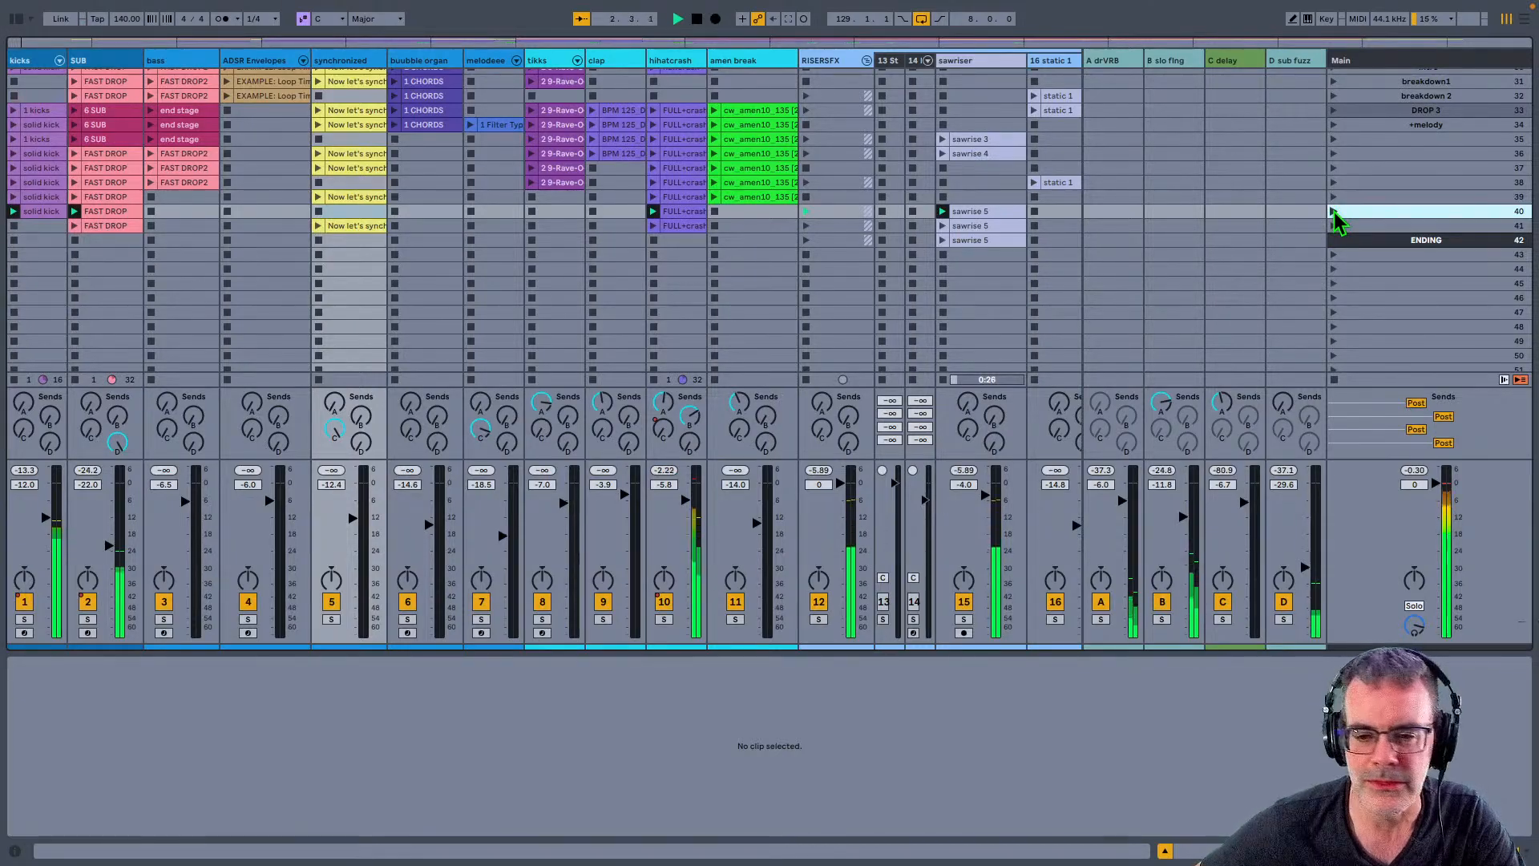
left_click(963, 241)
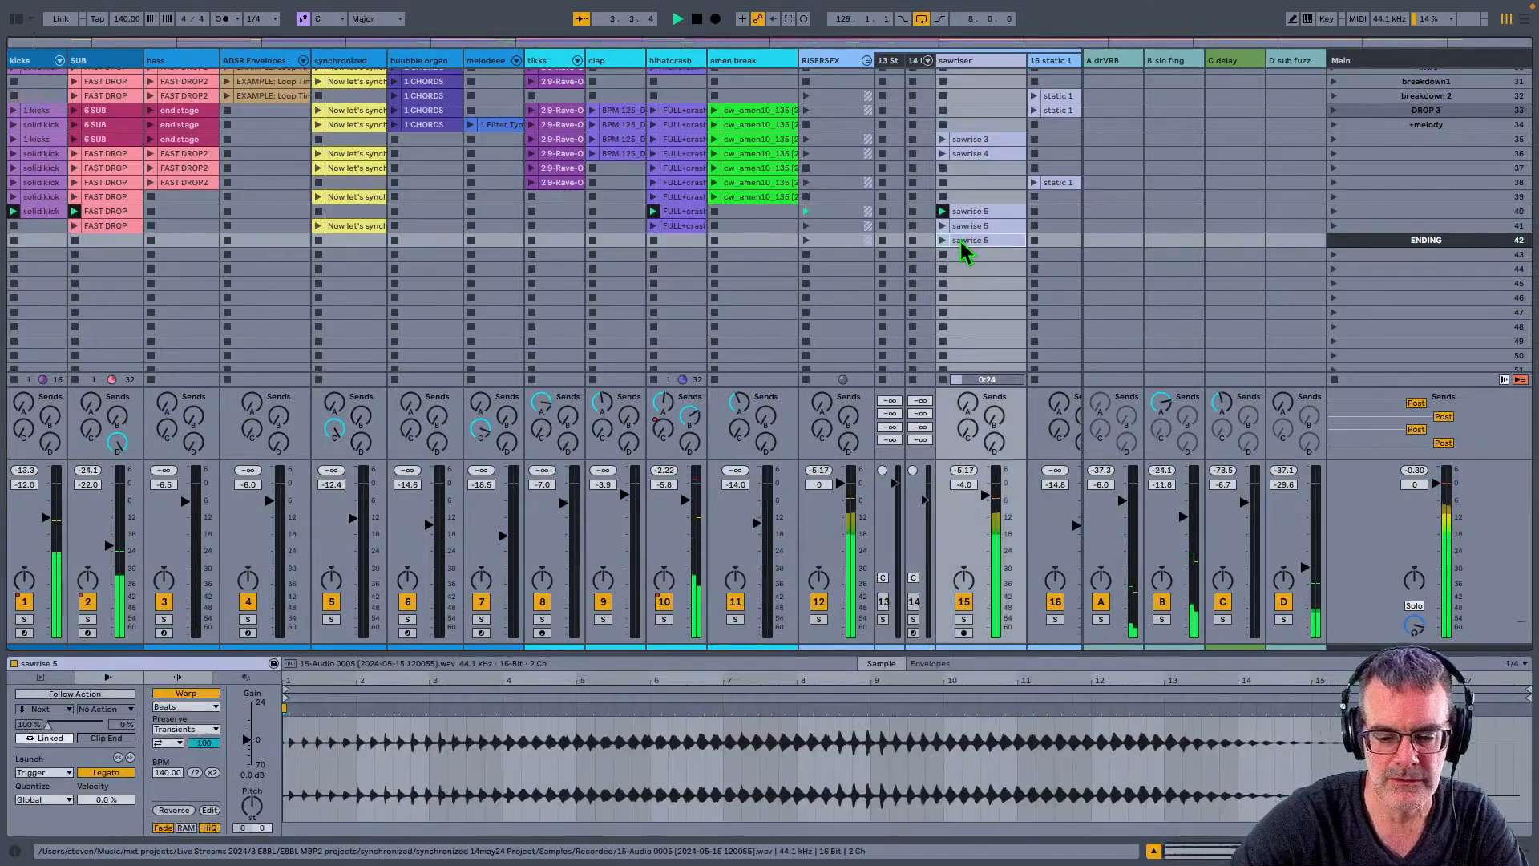
key("Delete")
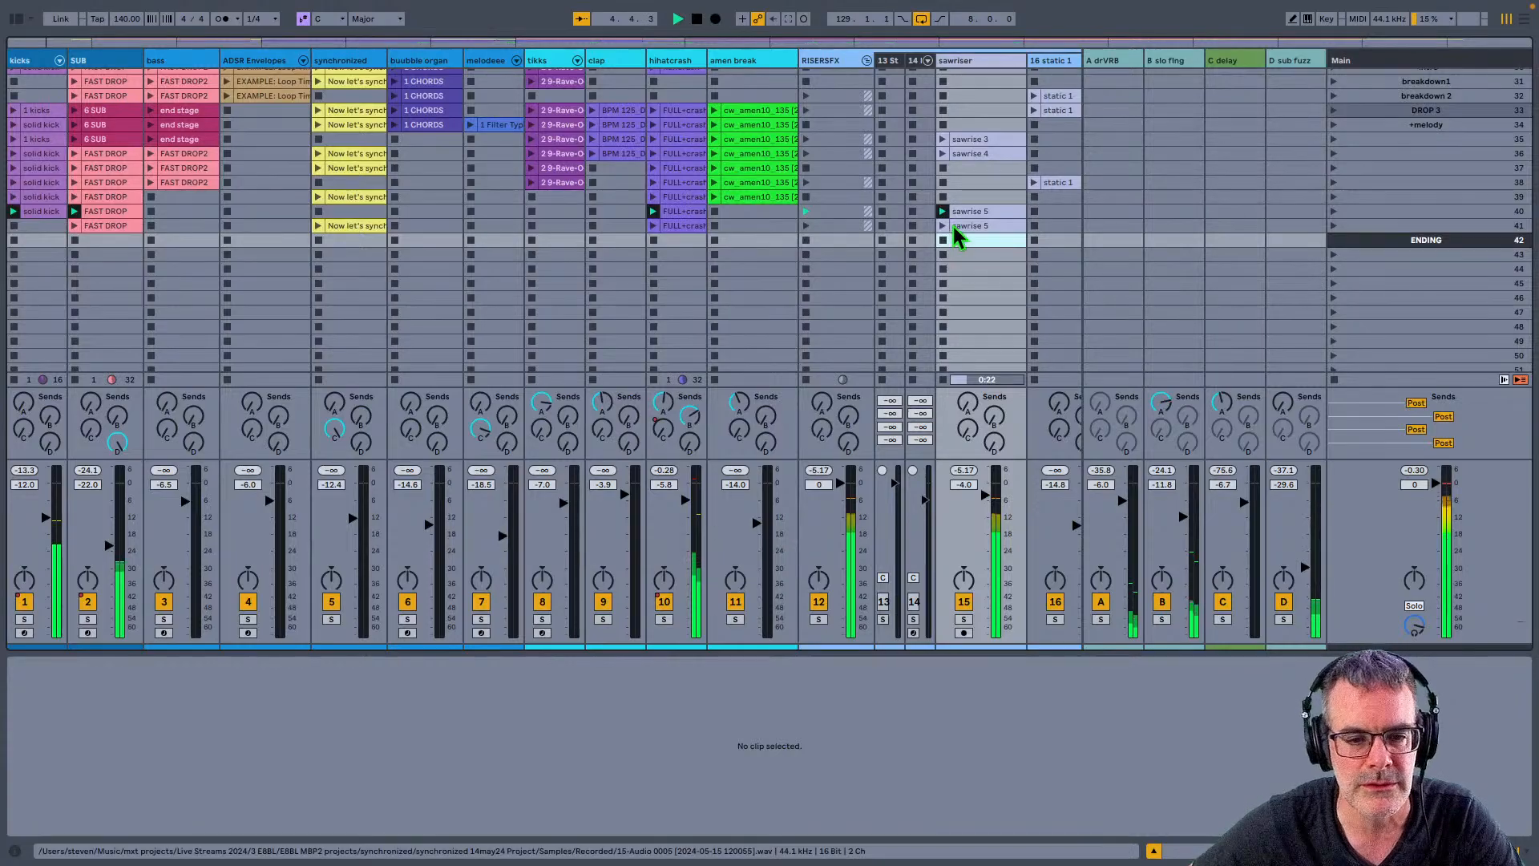
left_click(123, 228)
key("Delete")
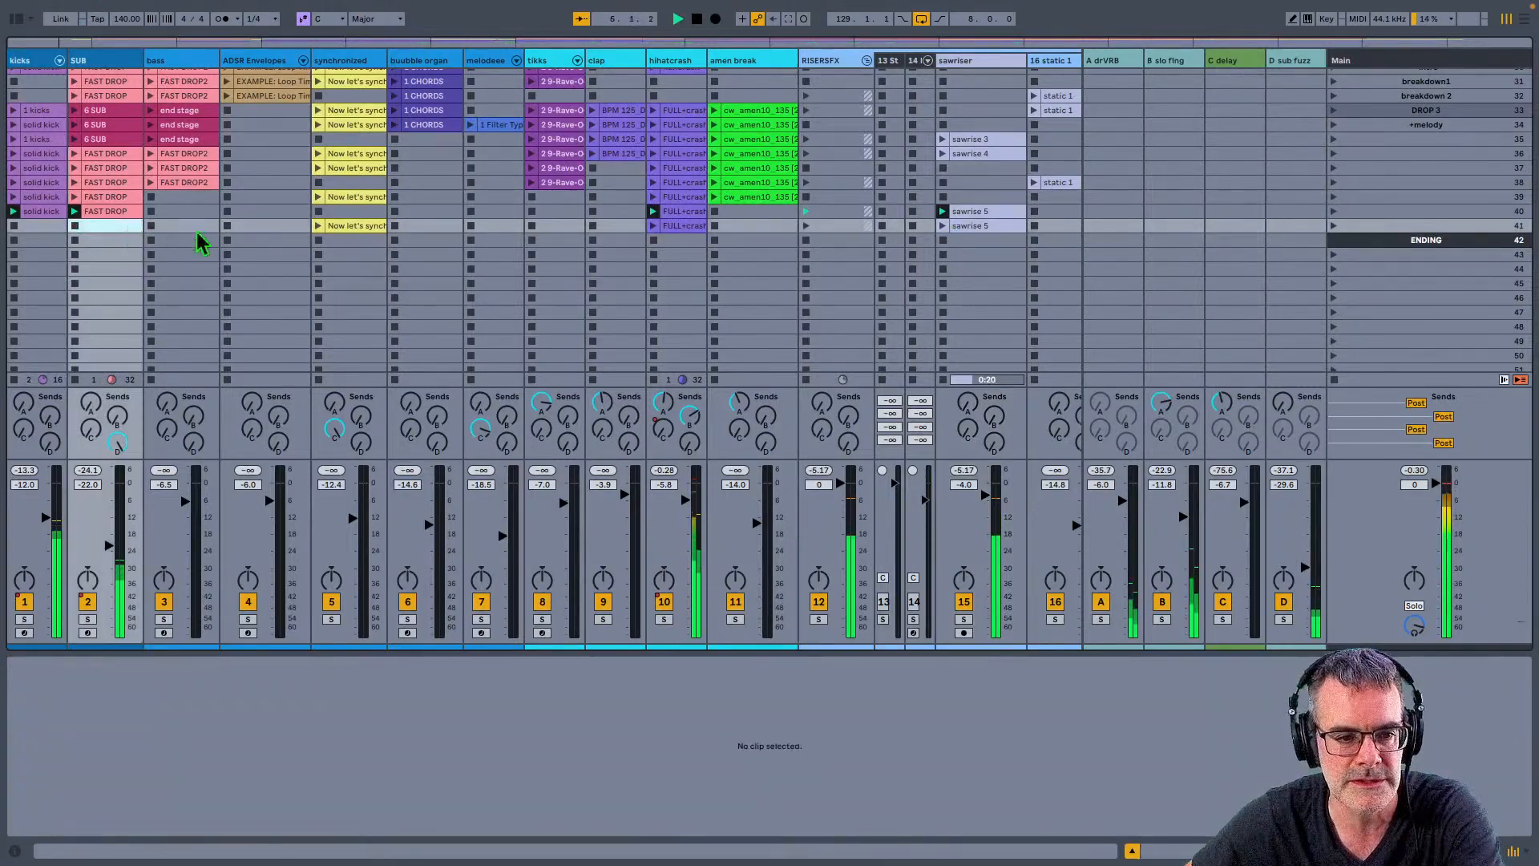
Step: Launch scene 41, raise the hihatcrash track's C delay send, and toggle the track's mute during playback, leaving it muted
left_click(1343, 228)
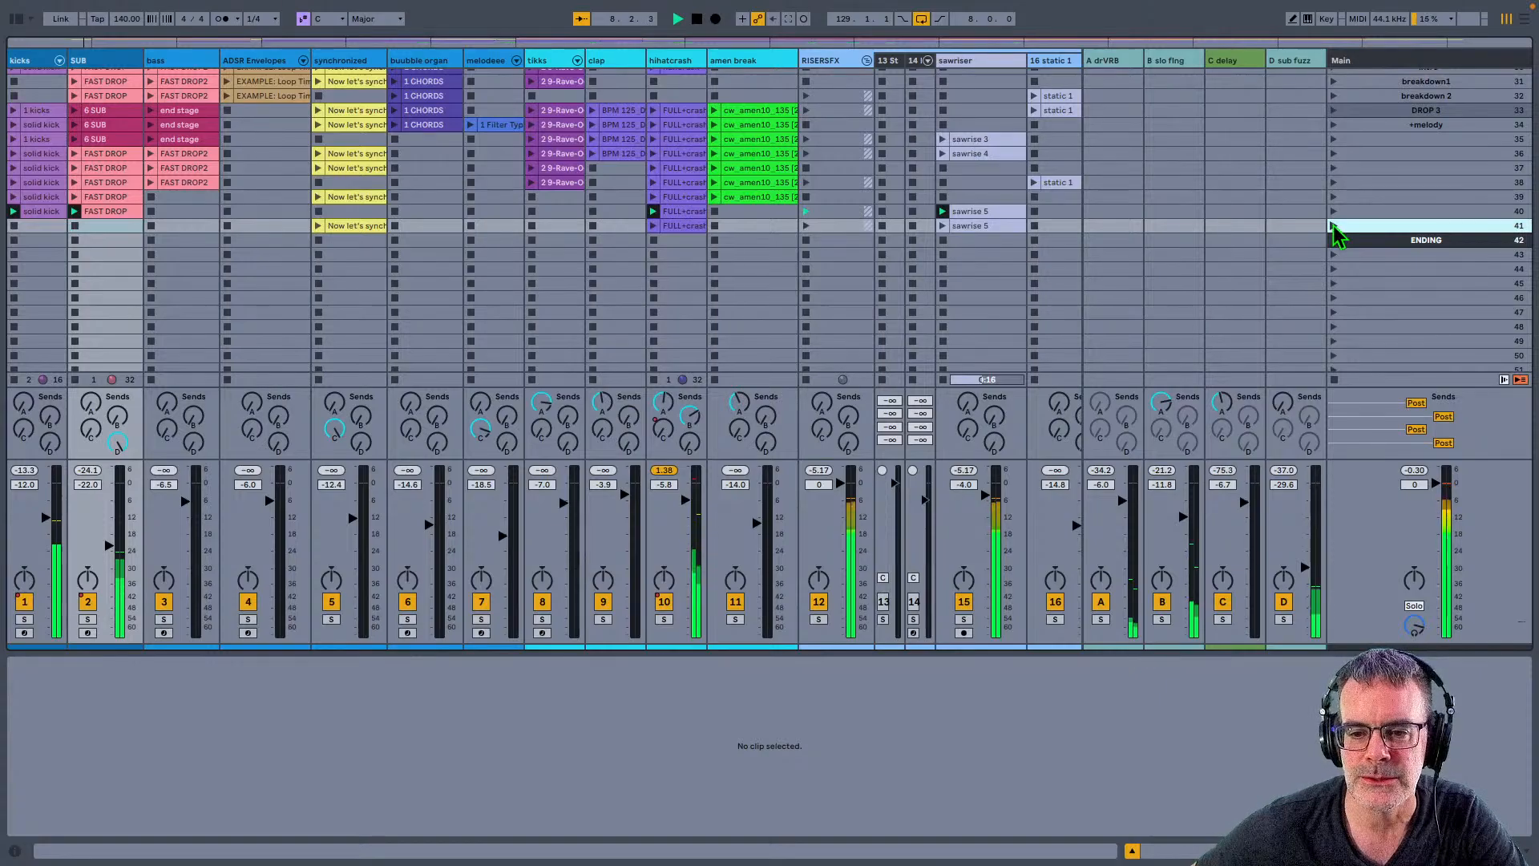
left_click(1334, 227)
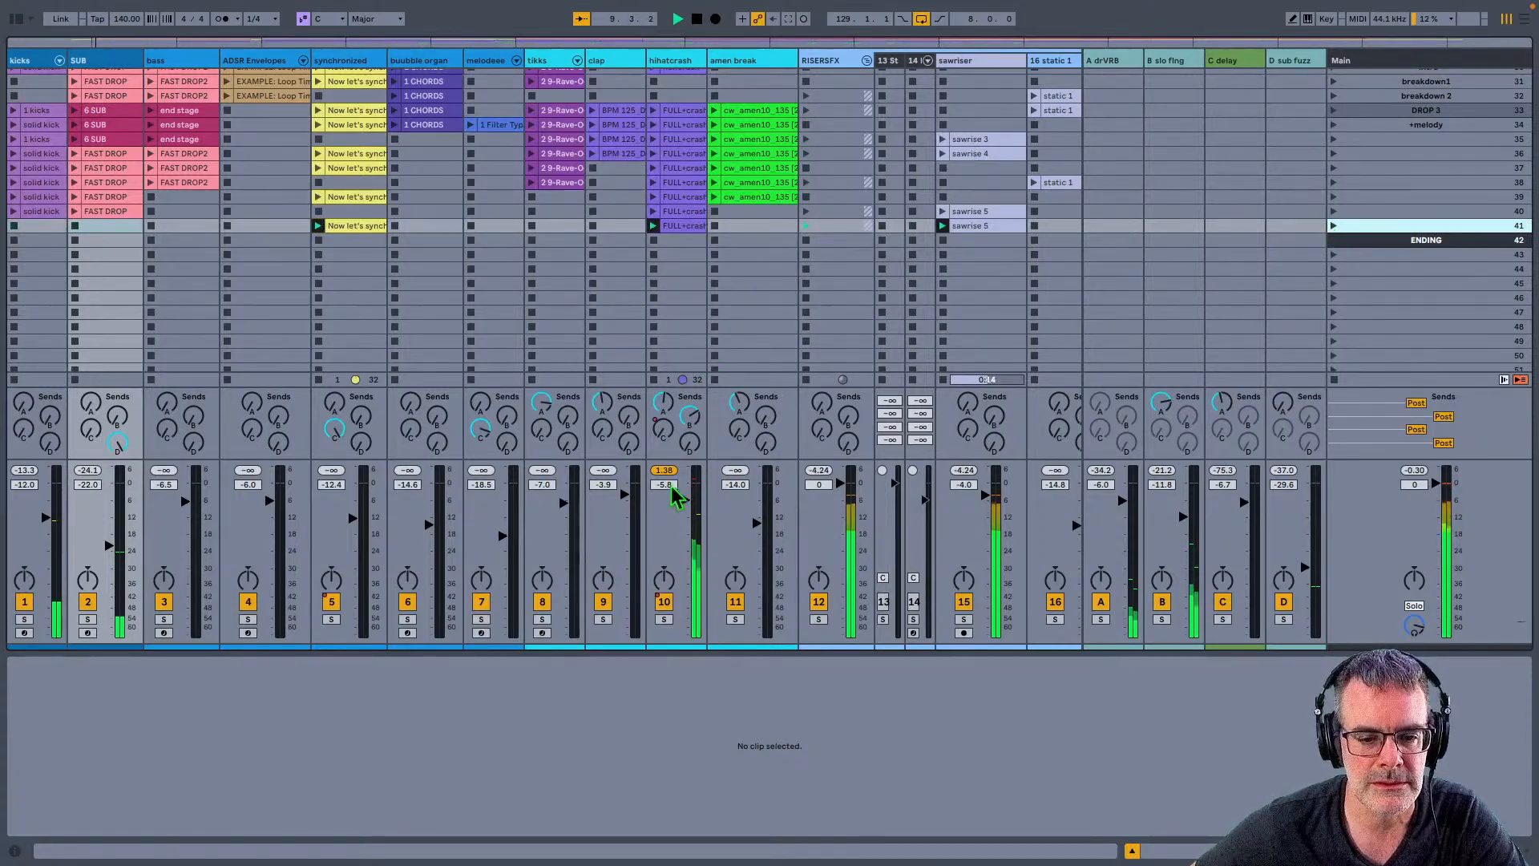
left_click_drag(664, 429, 664, 321)
left_click(660, 602)
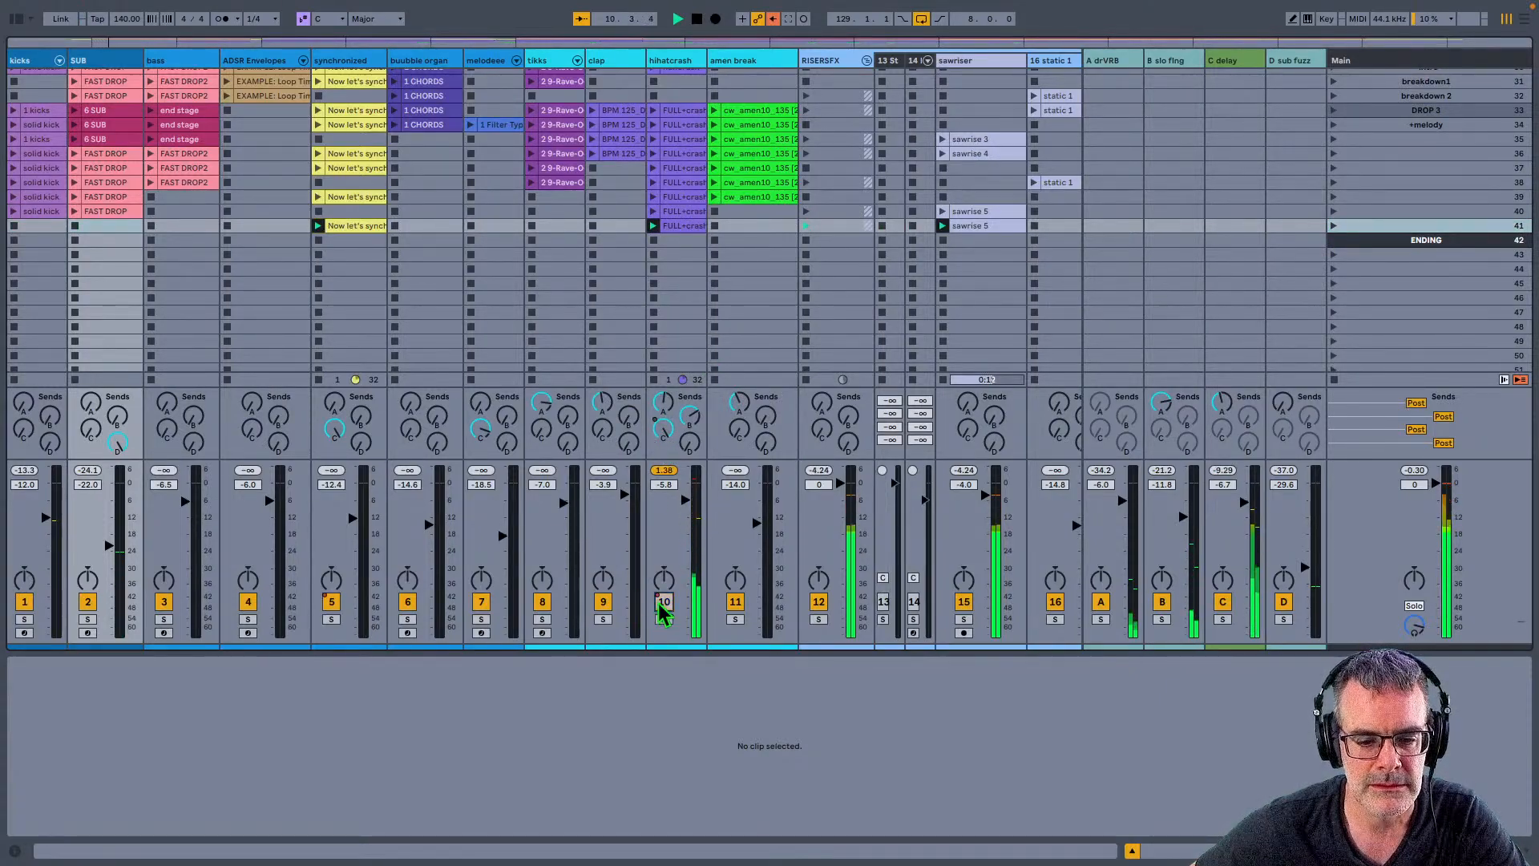
left_click(662, 603)
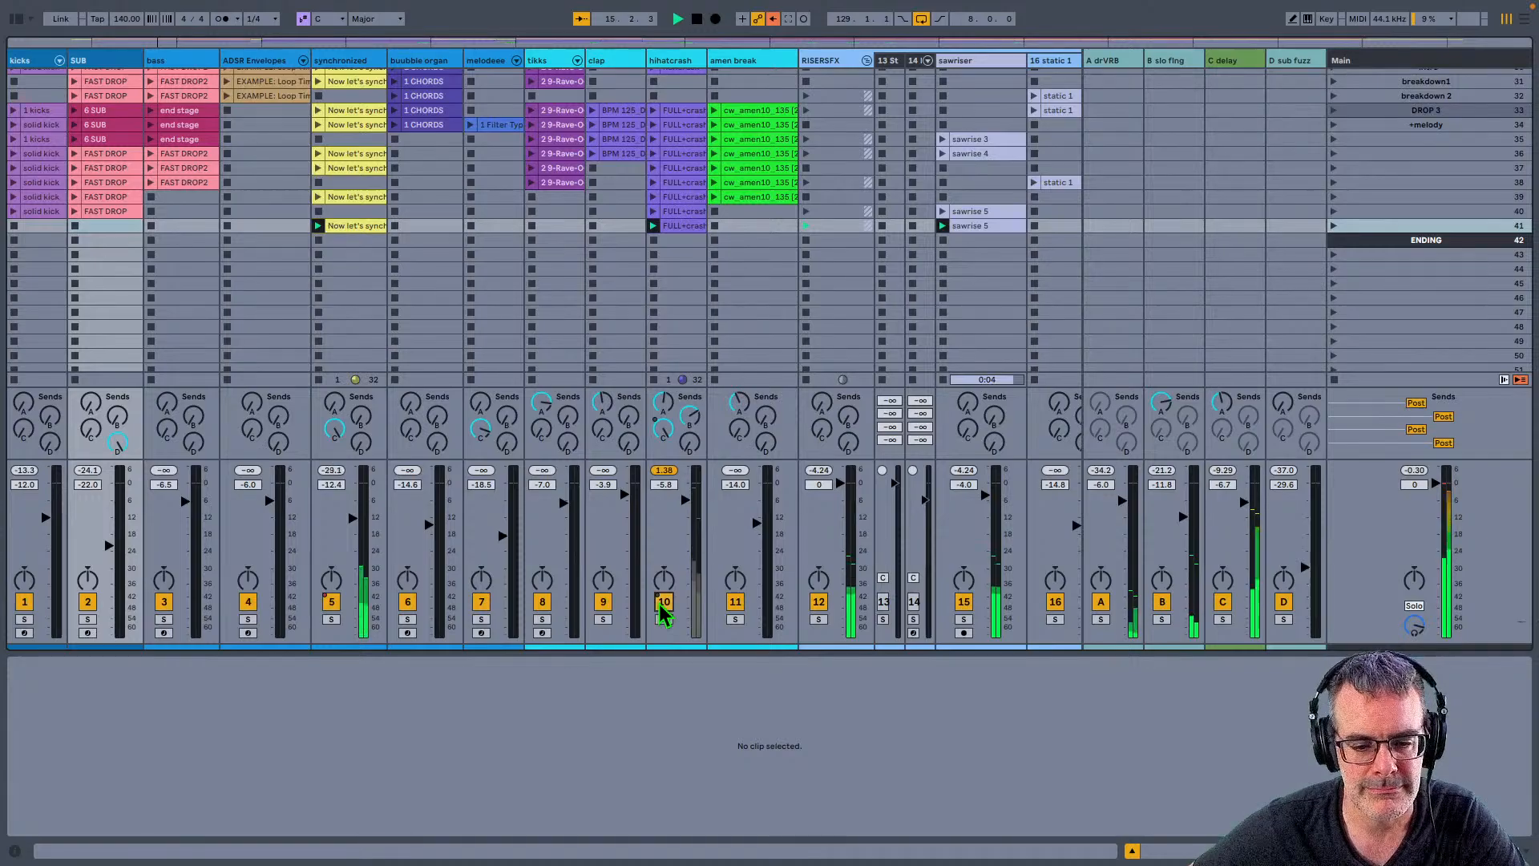
left_click(664, 603)
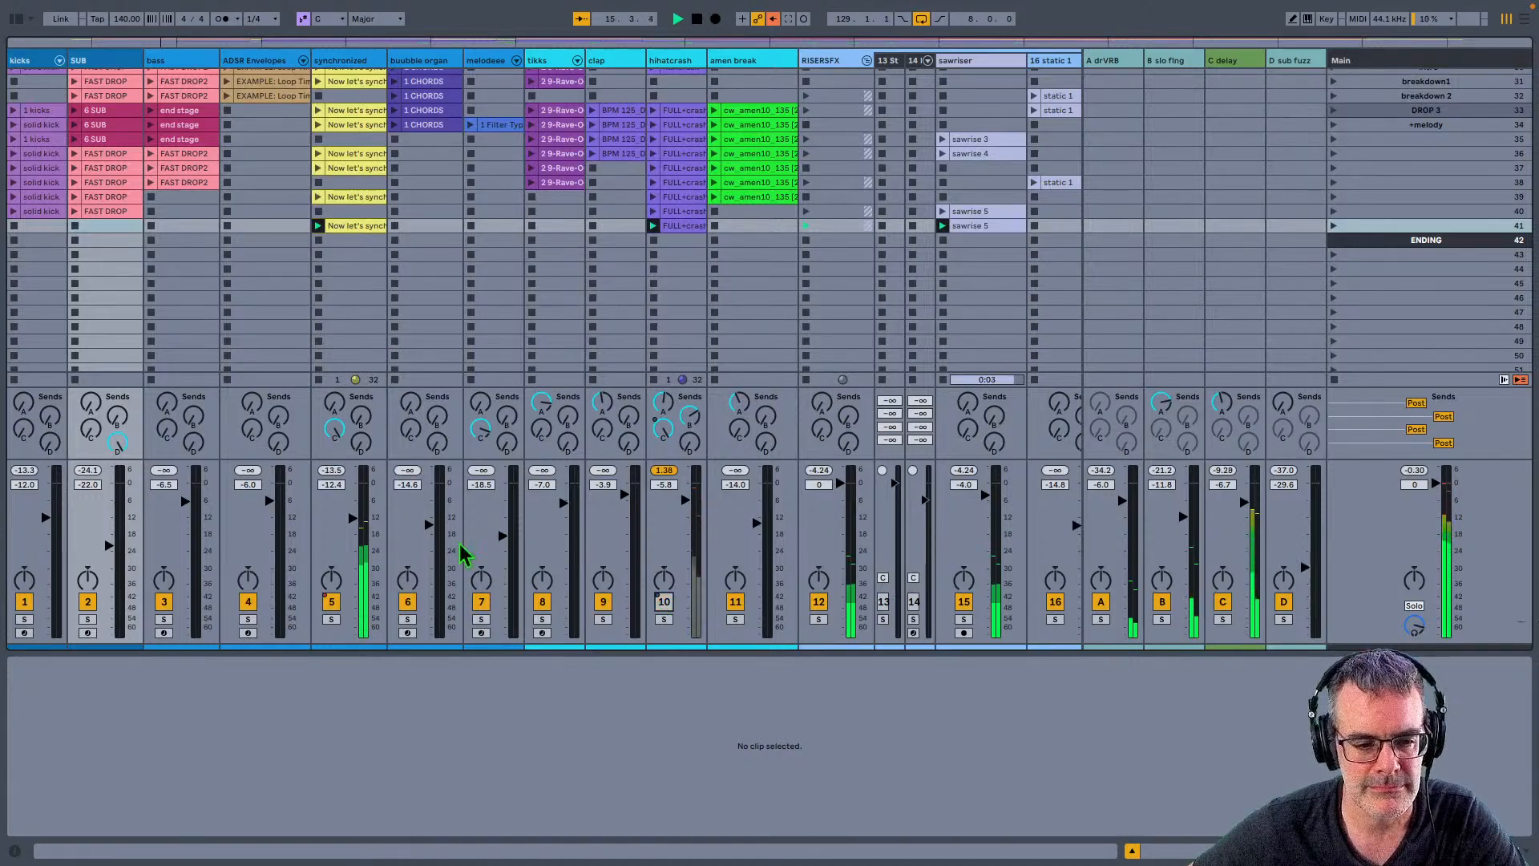
Step: Stop the playing clips on the synchronized, hihatcrash and sawriser tracks to end the song
left_click(319, 241)
left_click(651, 249)
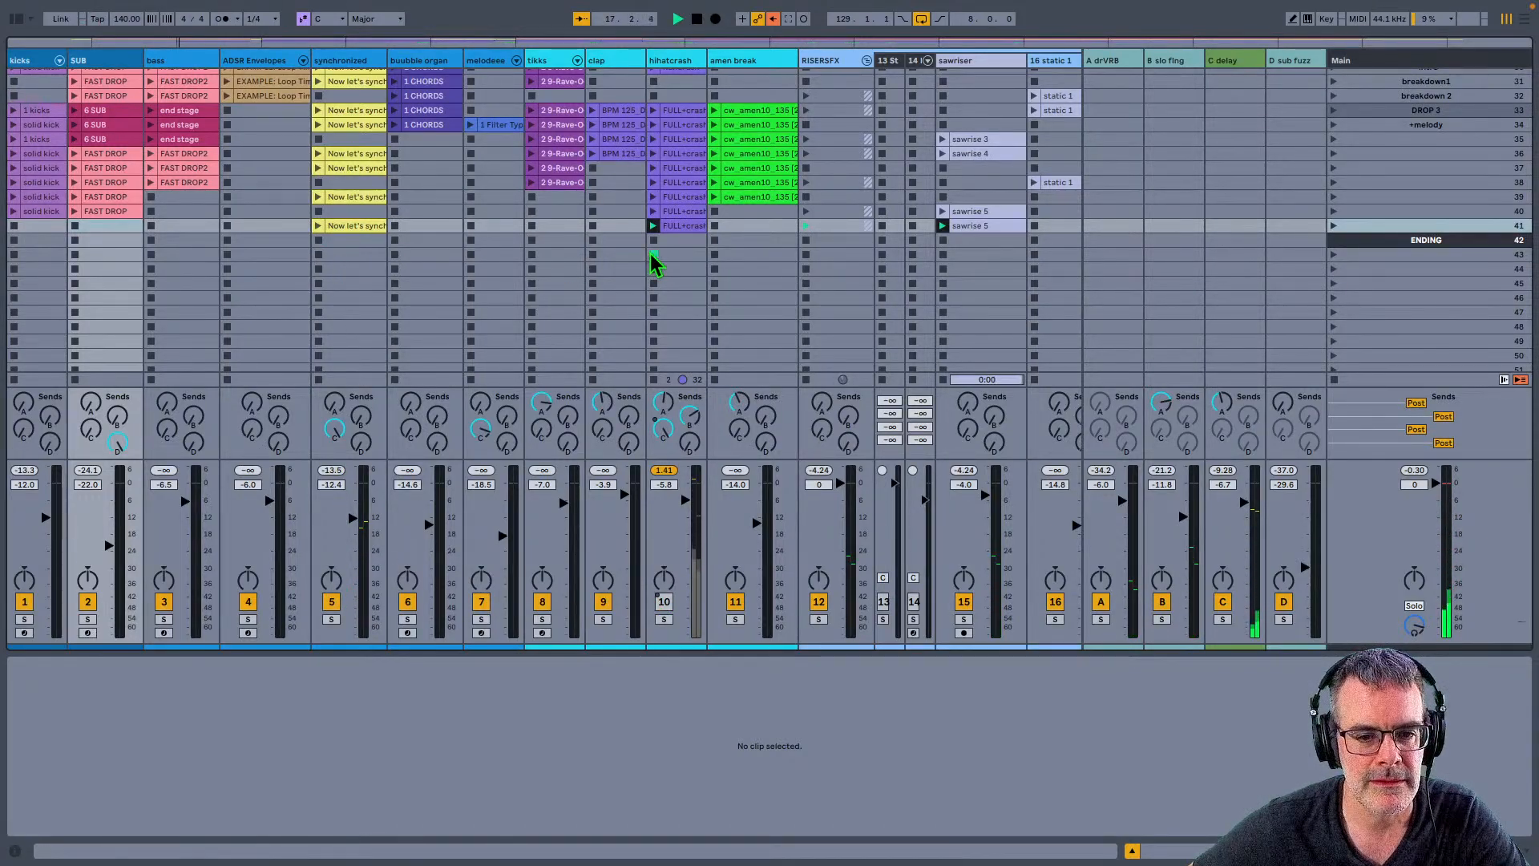
left_click(945, 267)
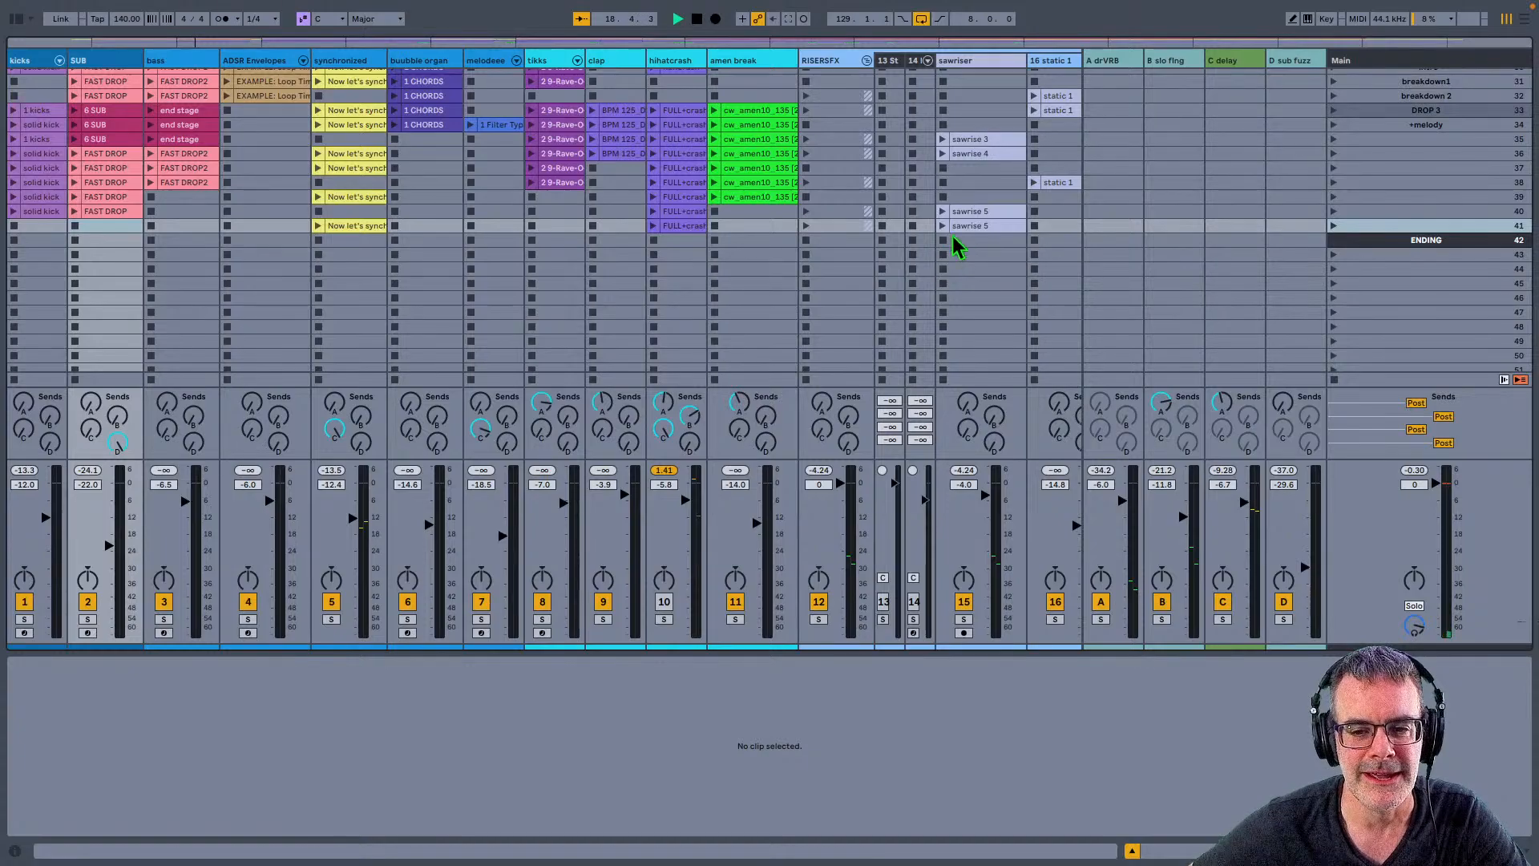
Step: Examine scene 41's sawriser, hihatcrash and synchronized clips and how they sit among the surrounding scenes
left_click(963, 226)
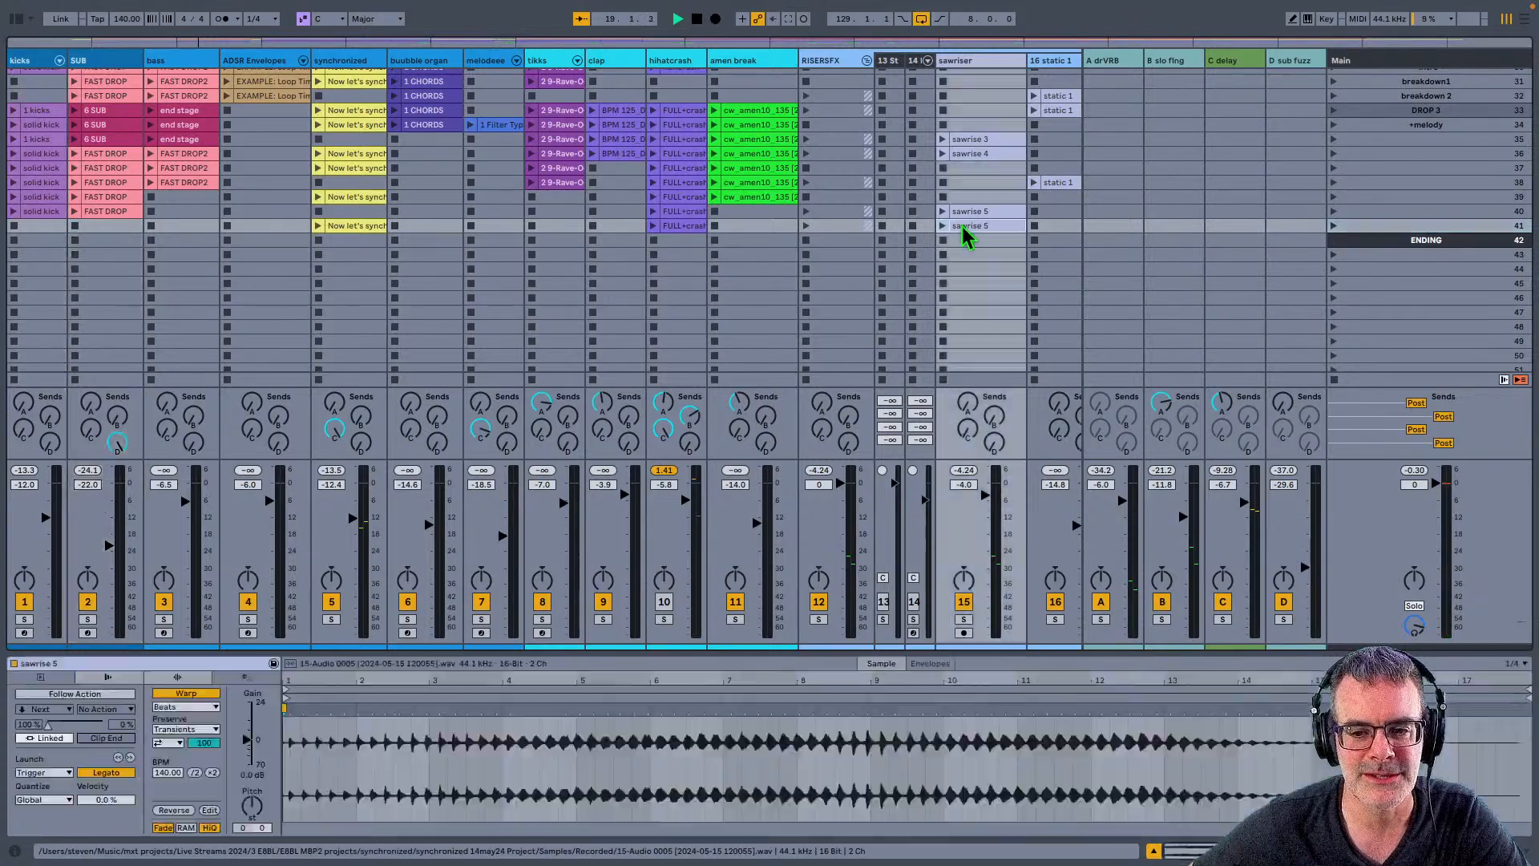
left_click(669, 227)
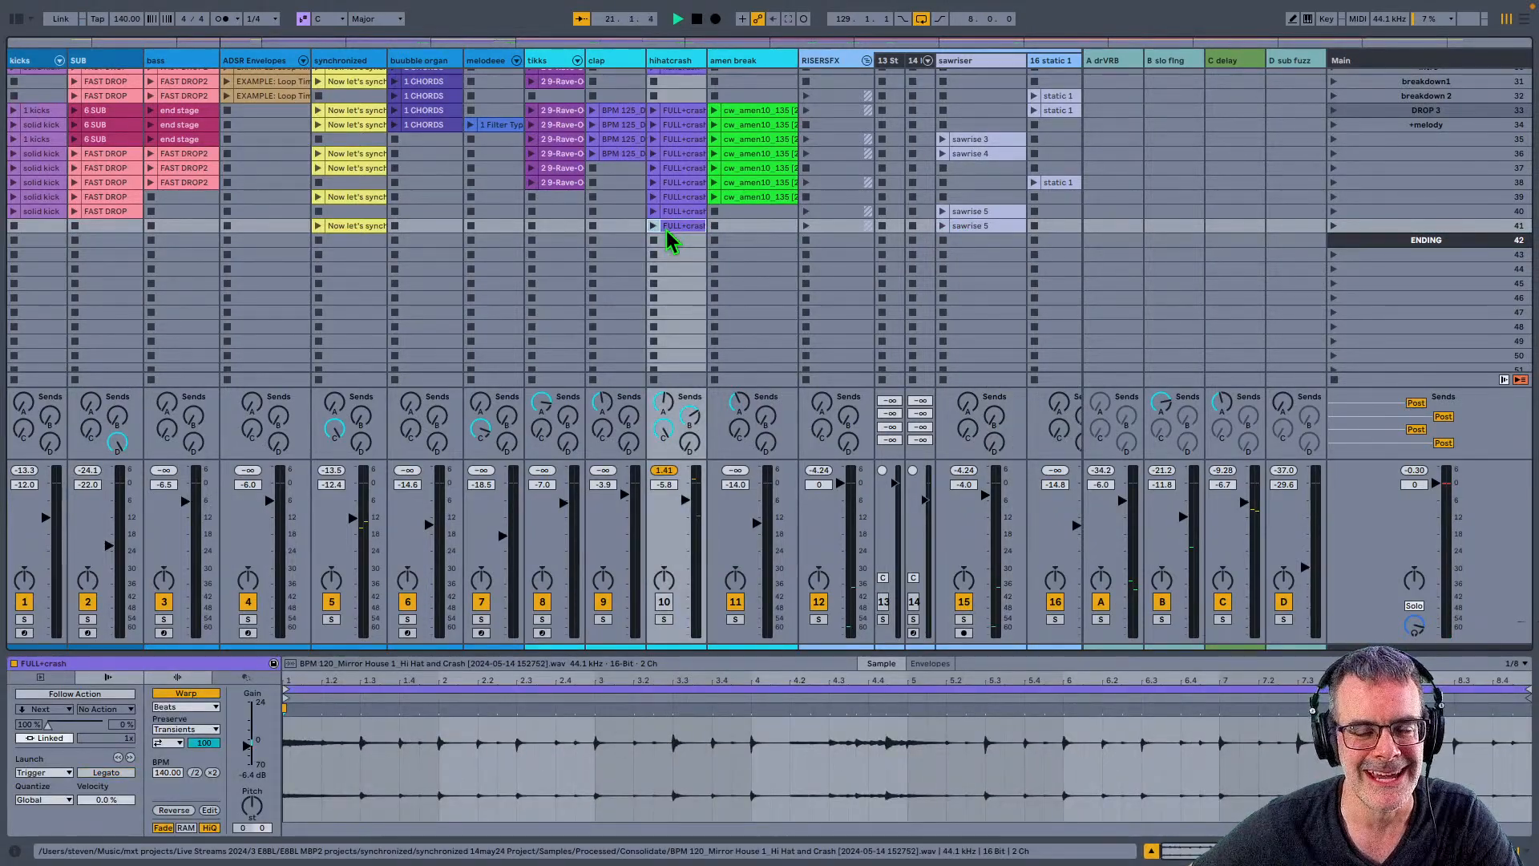
left_click(348, 226)
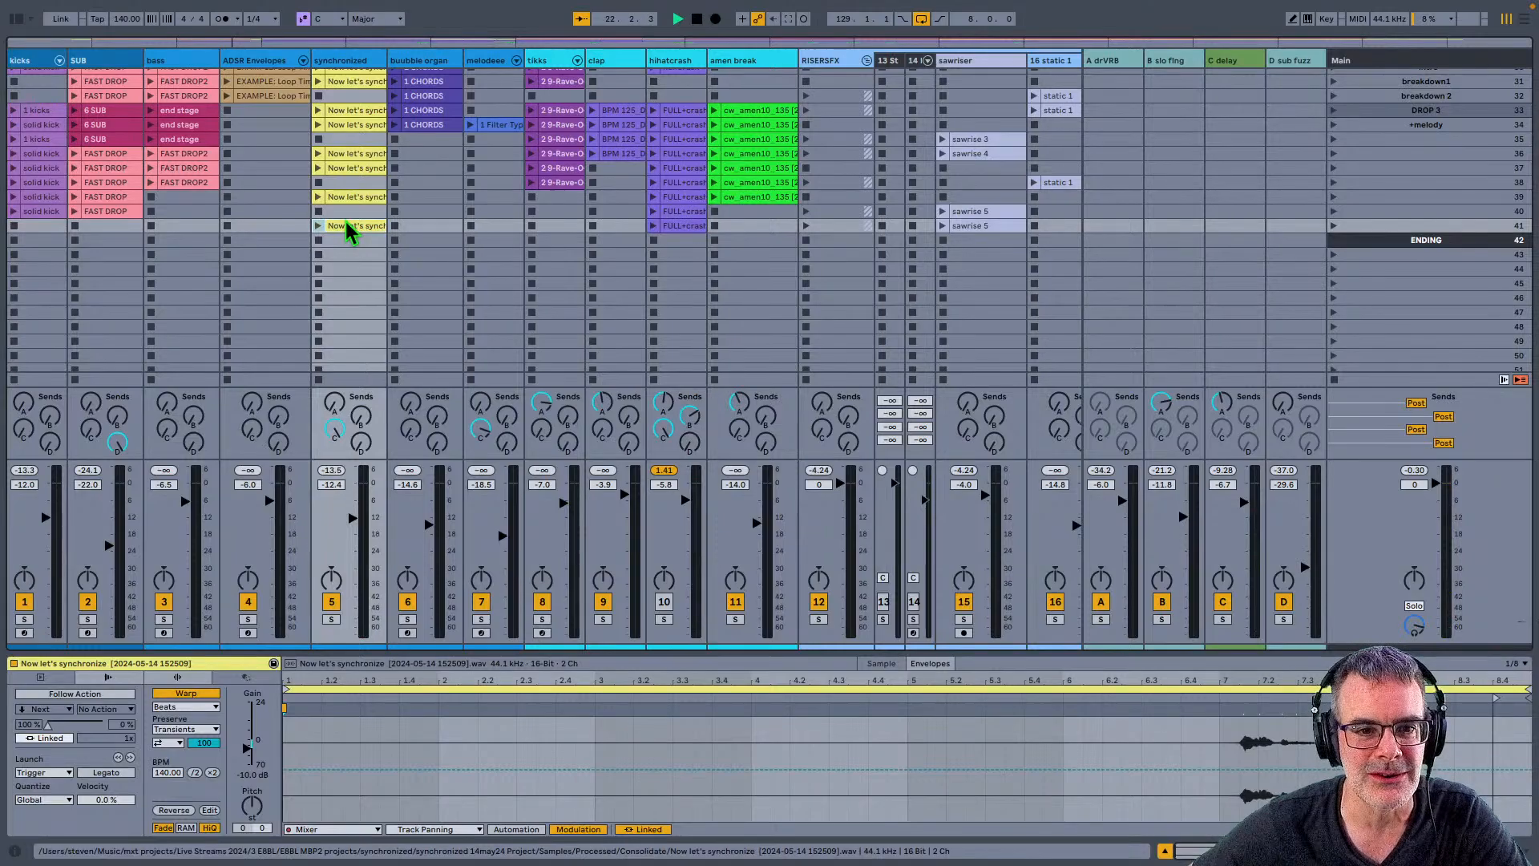
scroll(350, 233, "up", 5)
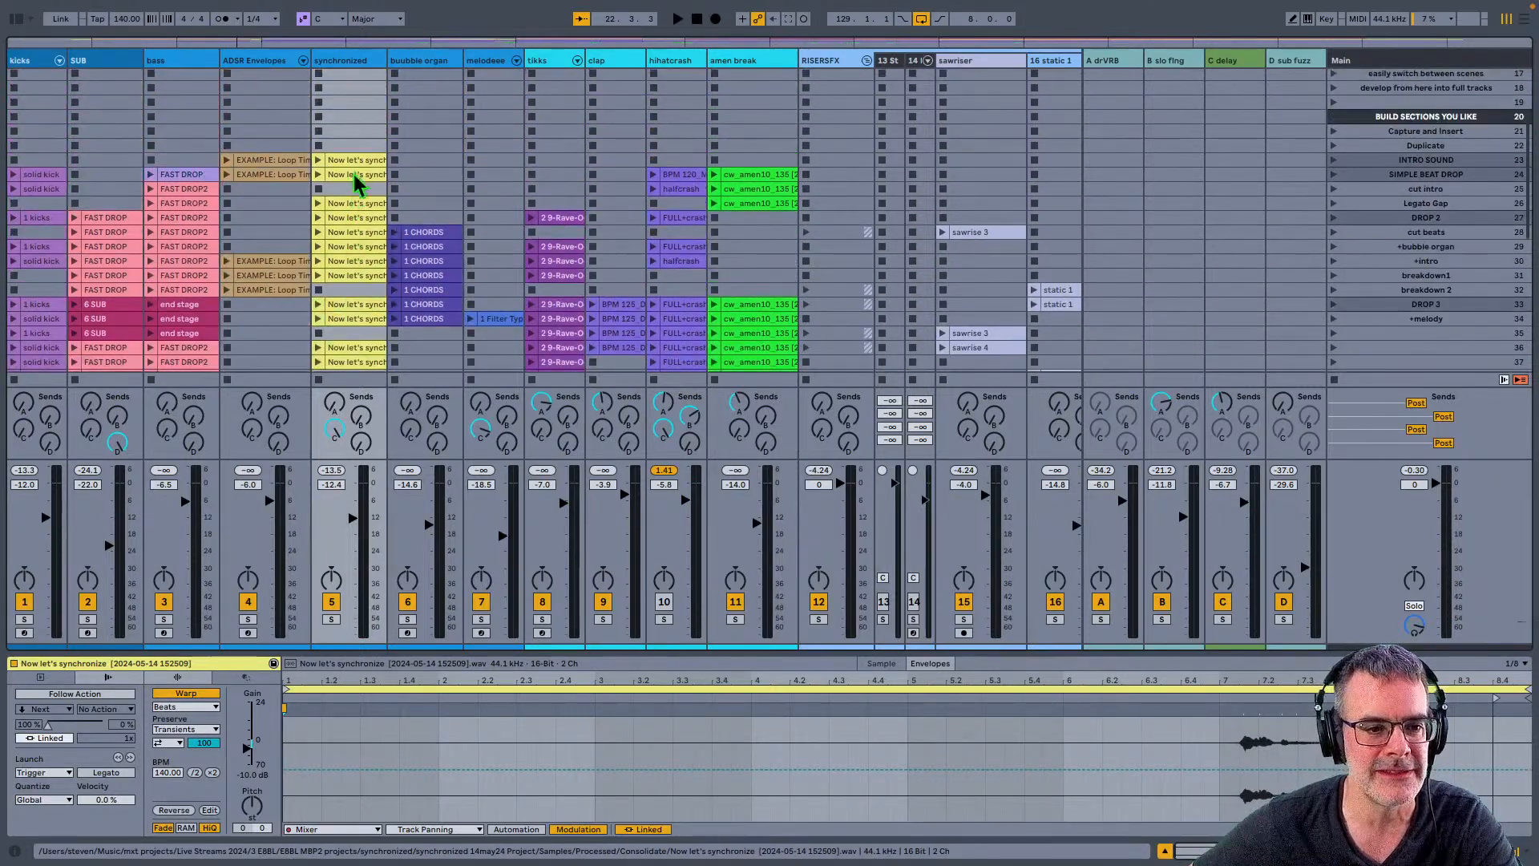
scroll(357, 182, "down", 2)
scroll(354, 175, "down", 2)
left_click(350, 296)
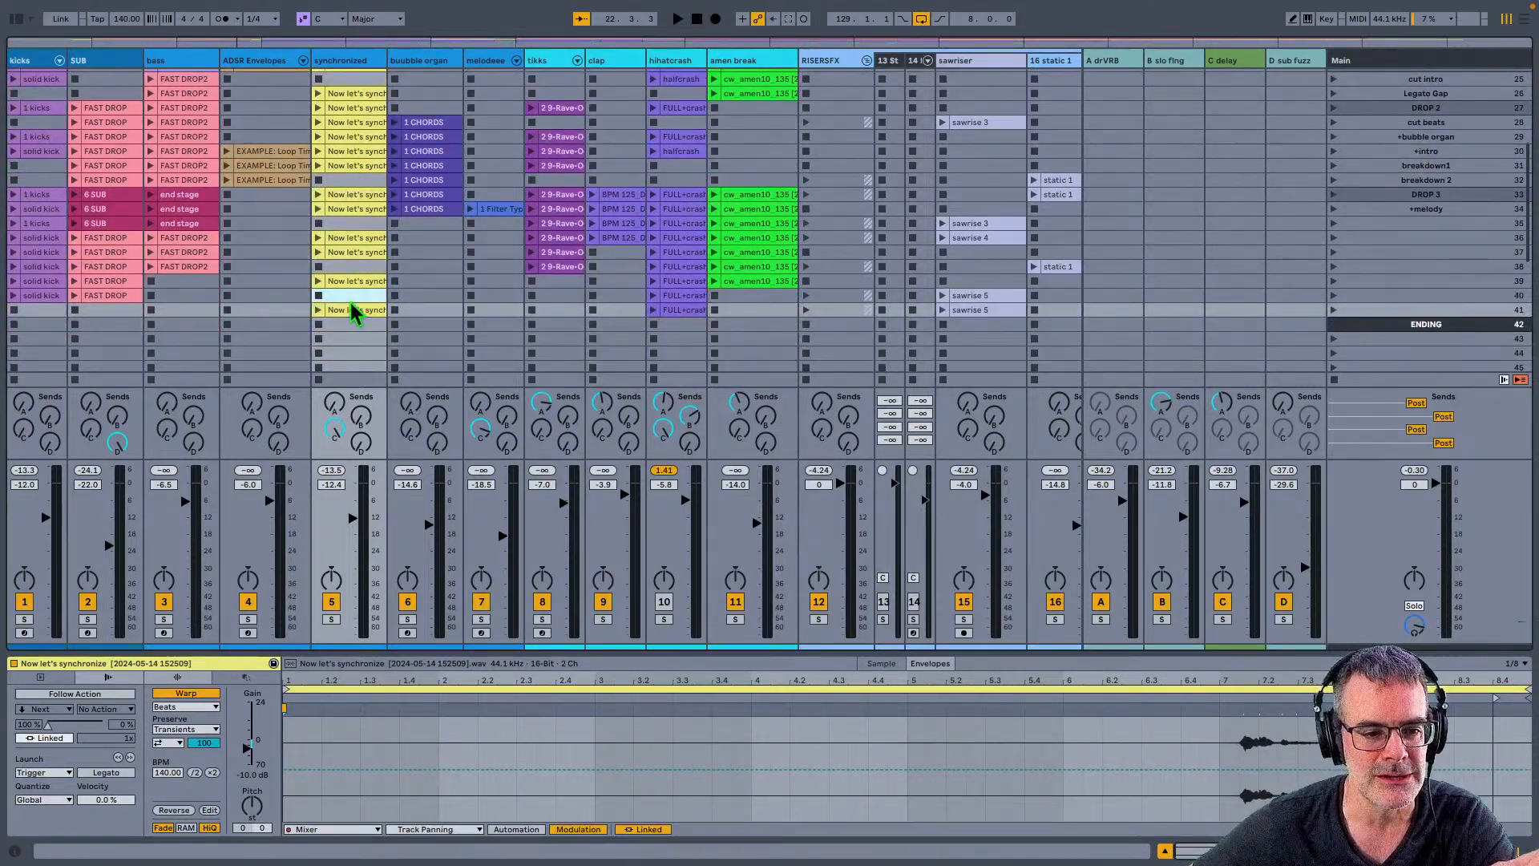
left_click(353, 310)
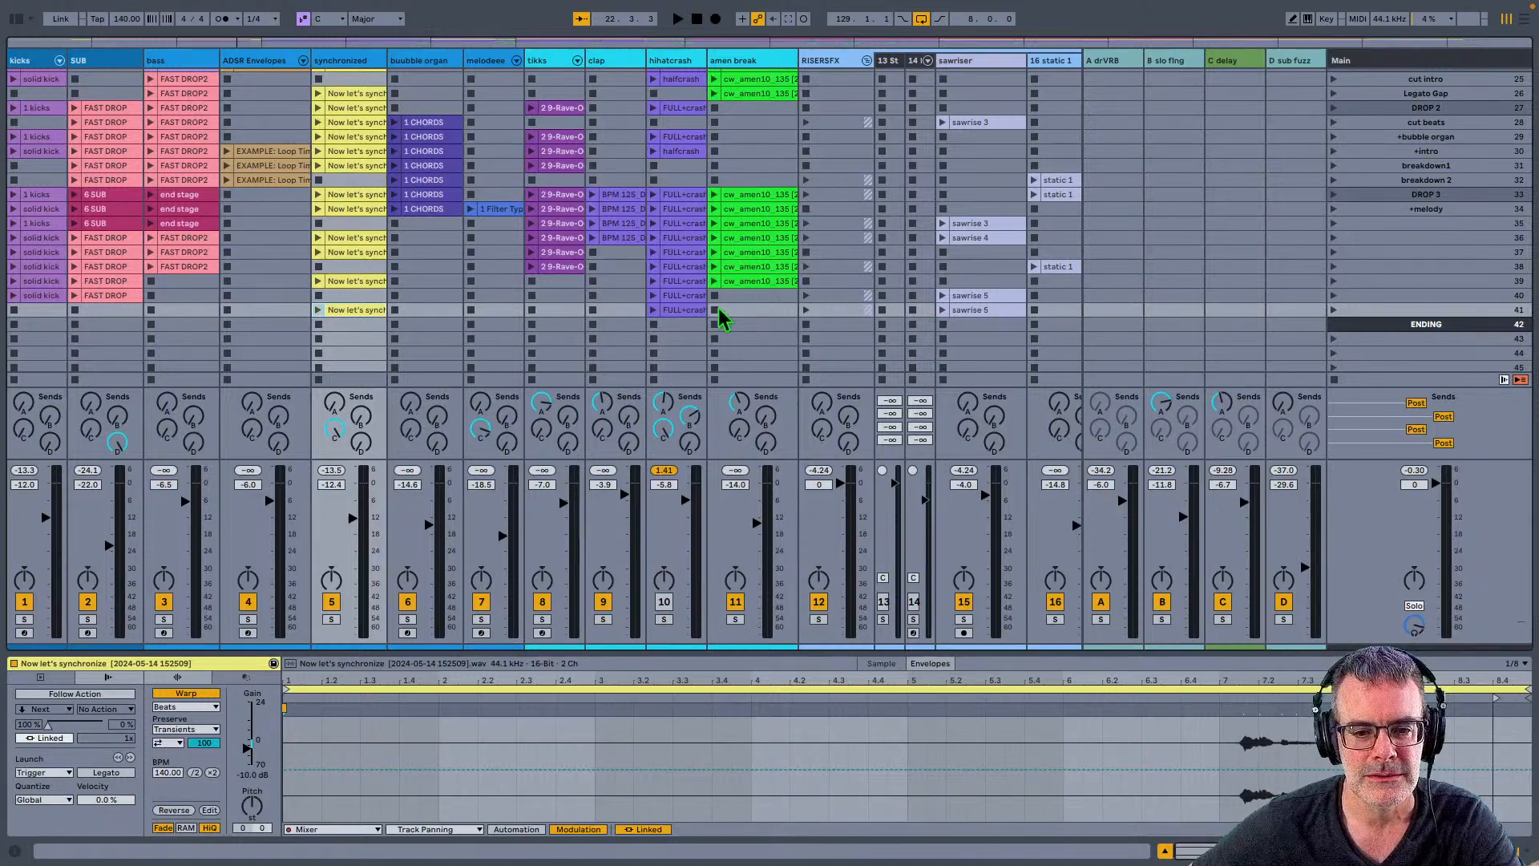
left_click(688, 309)
scroll(691, 318, "down", 5)
scroll(691, 319, "up", 2)
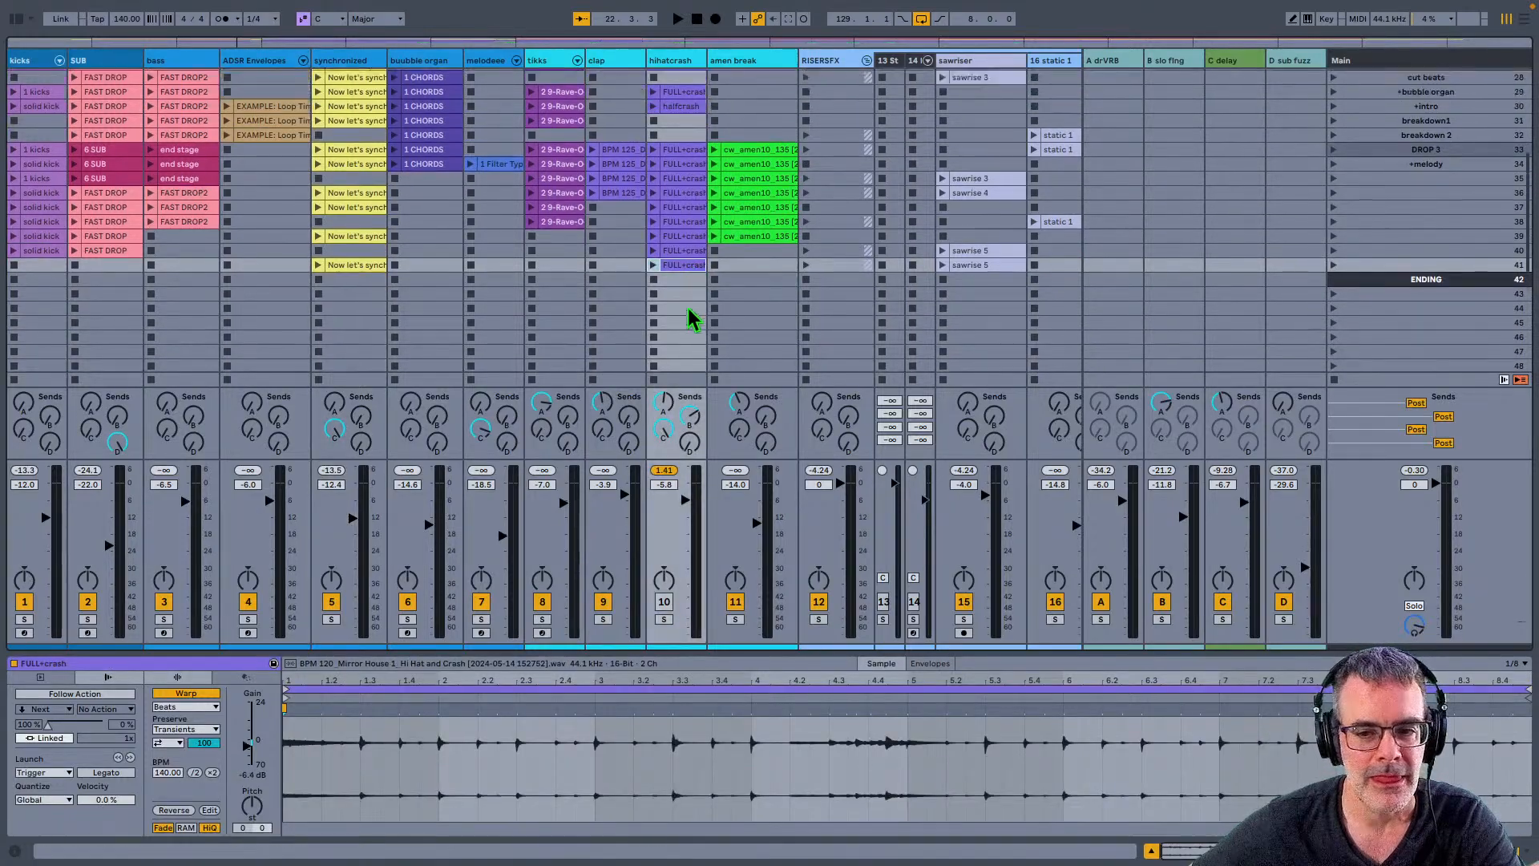
Step: Step through scenes 37 to 41 to review the unnamed scenes leading up to ENDING
scroll(1364, 253, "up", 1)
left_click(1364, 214)
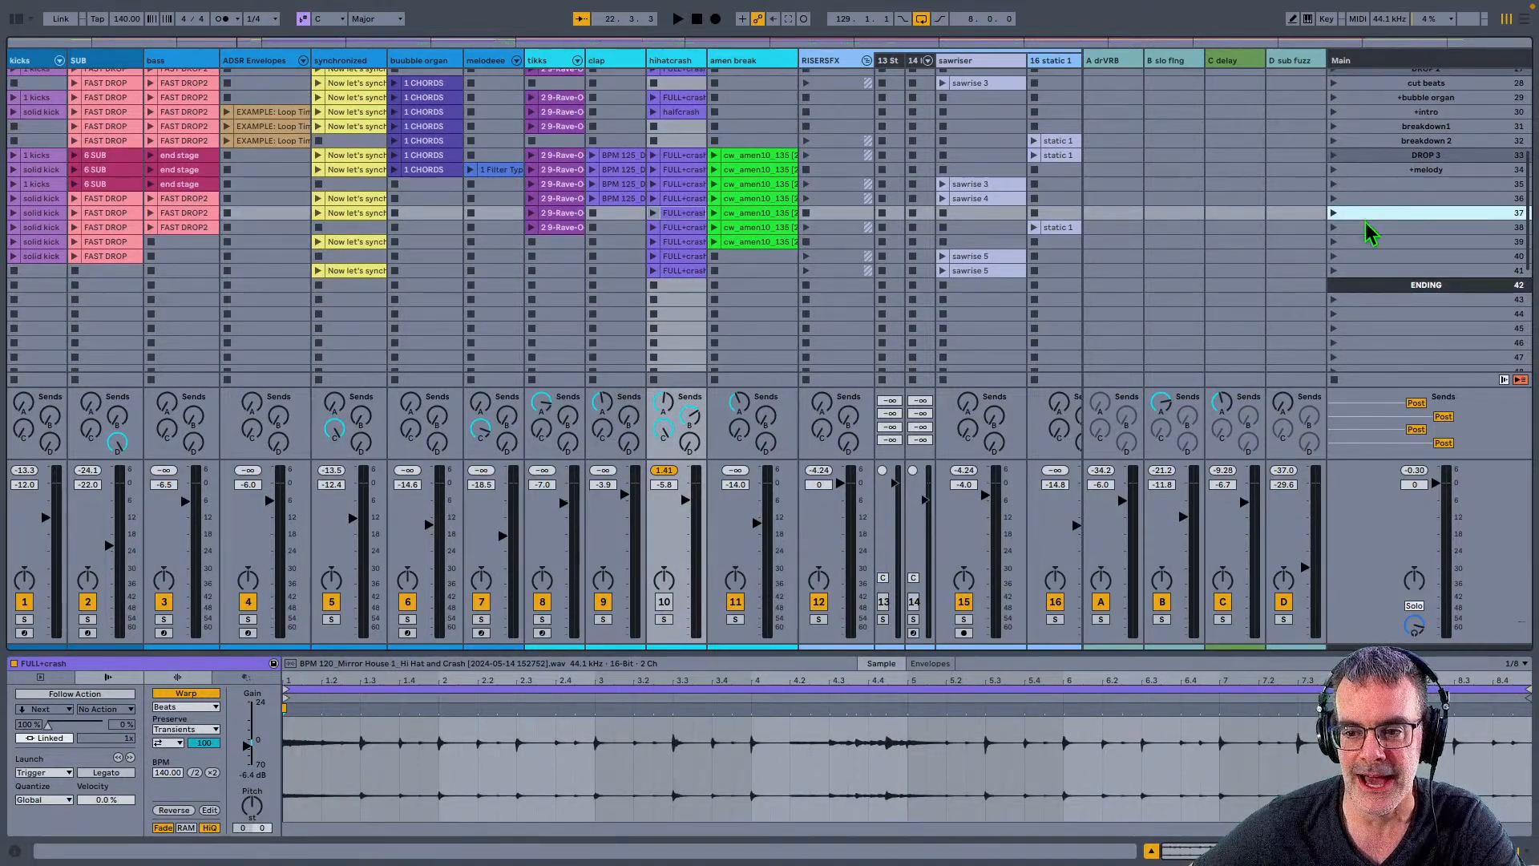
left_click(1362, 215)
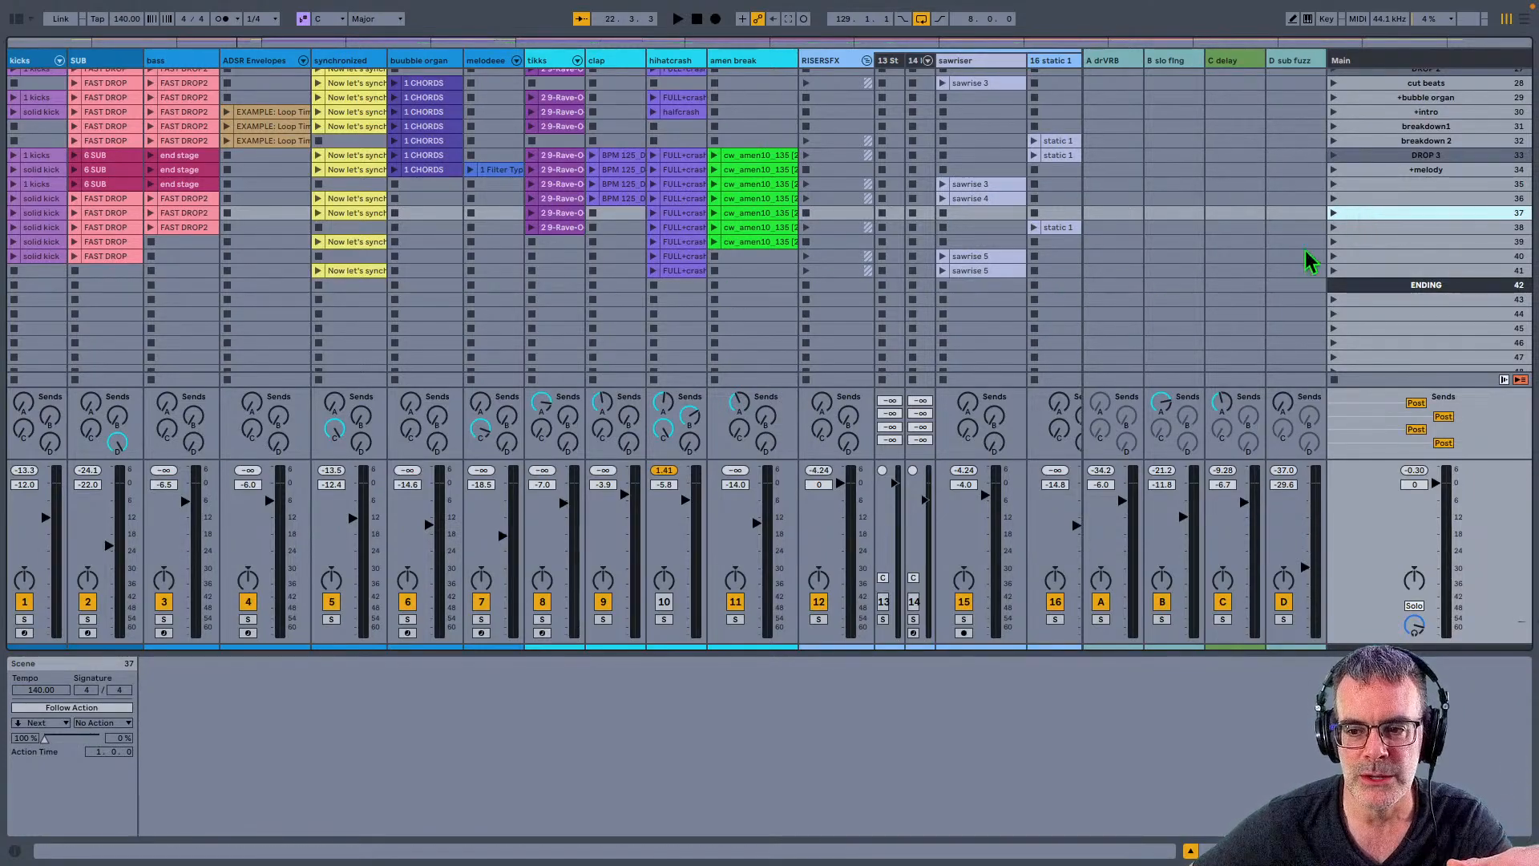
left_click(1353, 231)
left_click(1350, 241)
left_click(1355, 258)
left_click(1357, 273)
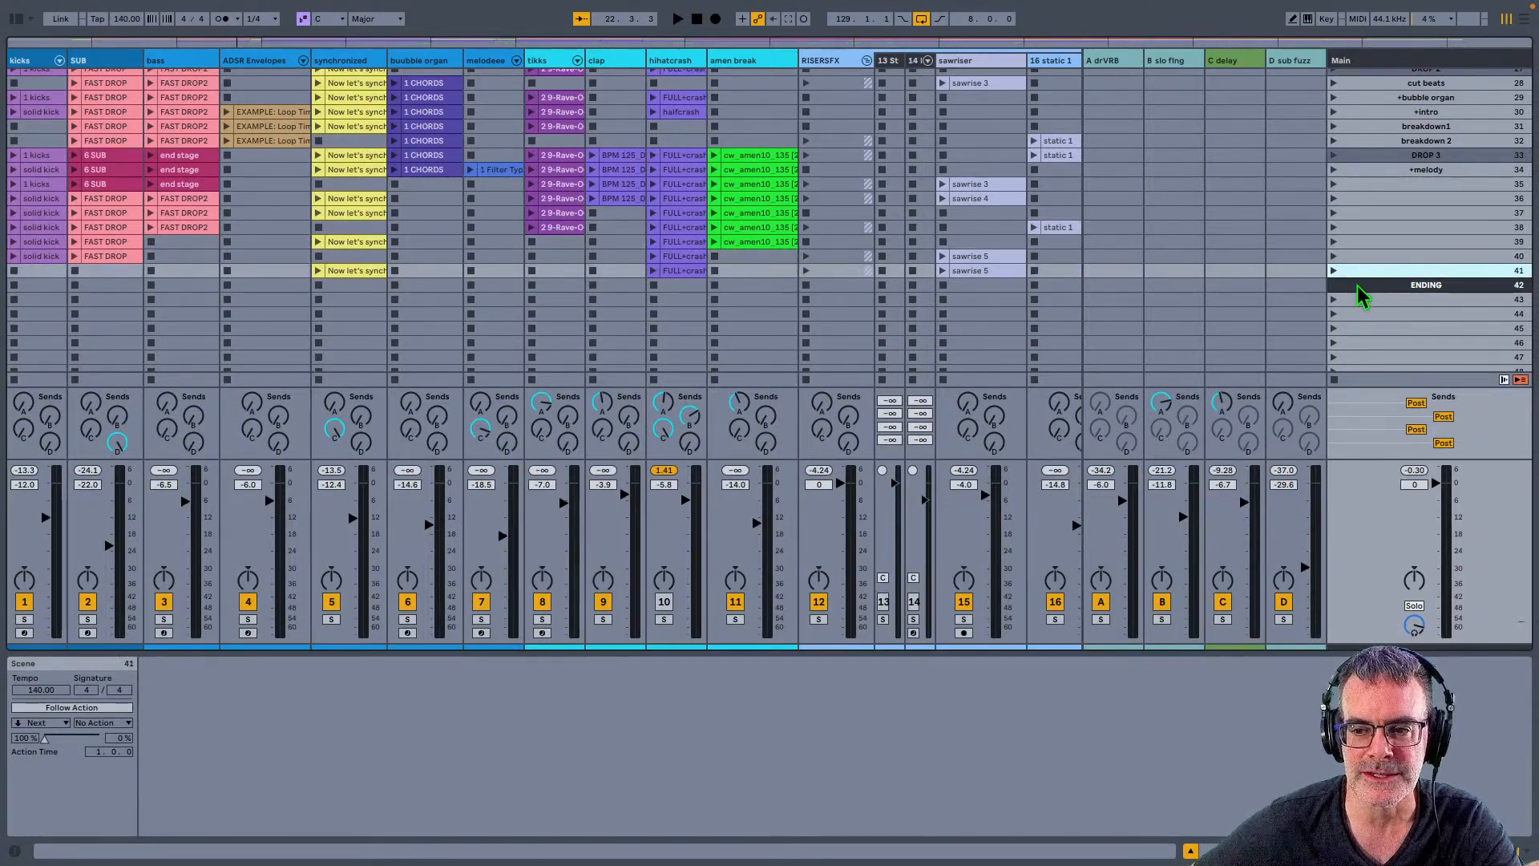
Step: Launch the INTRO SOUND scene and layer in the solid kick and bass FAST DROP clips from SIMPLE BEAT DROP together
scroll(1360, 287, "up", 5)
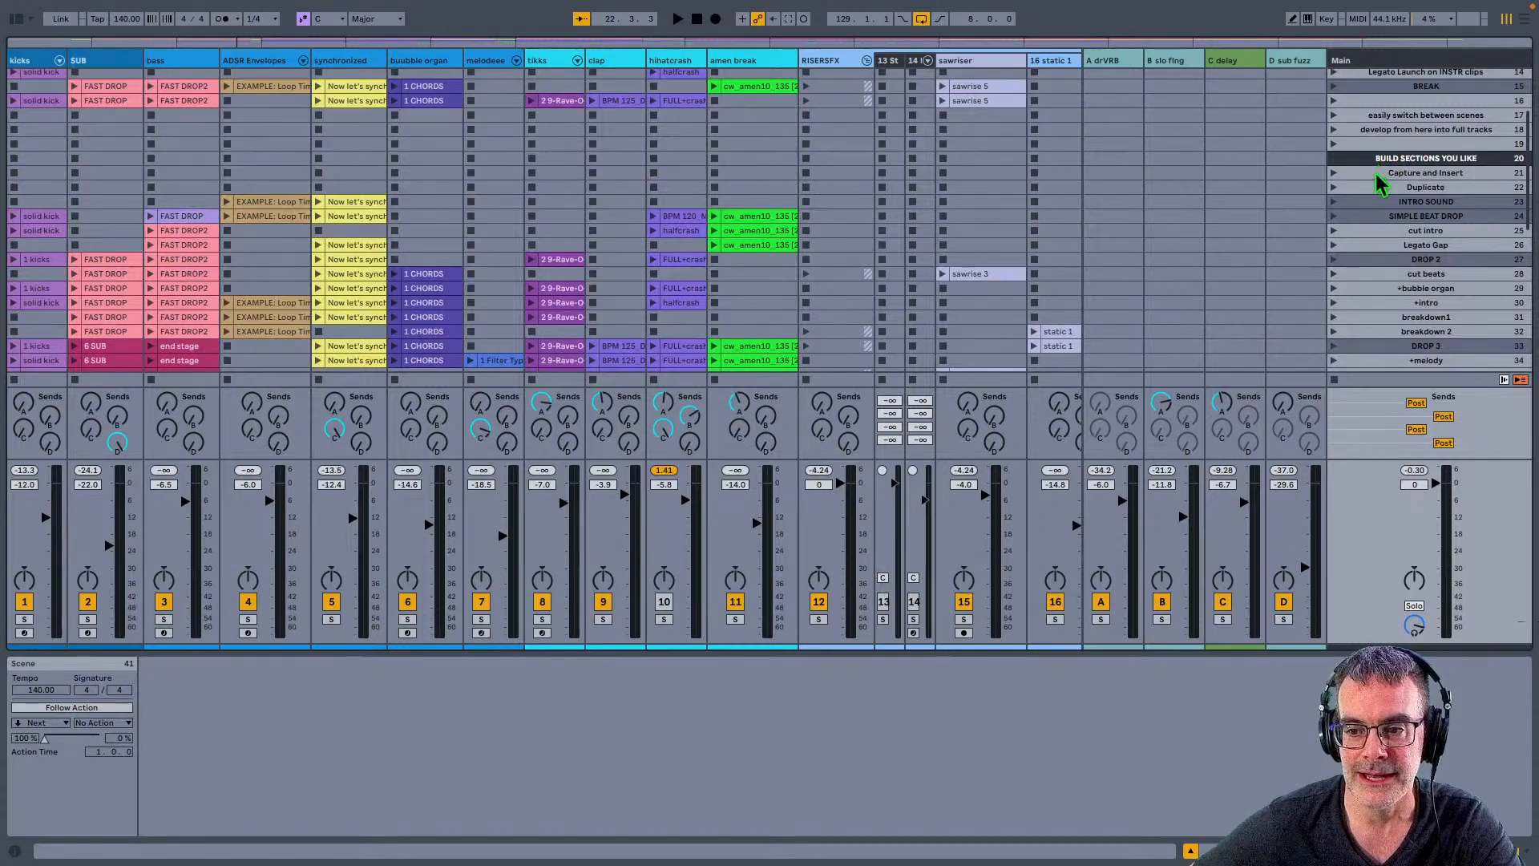
left_click(1365, 202)
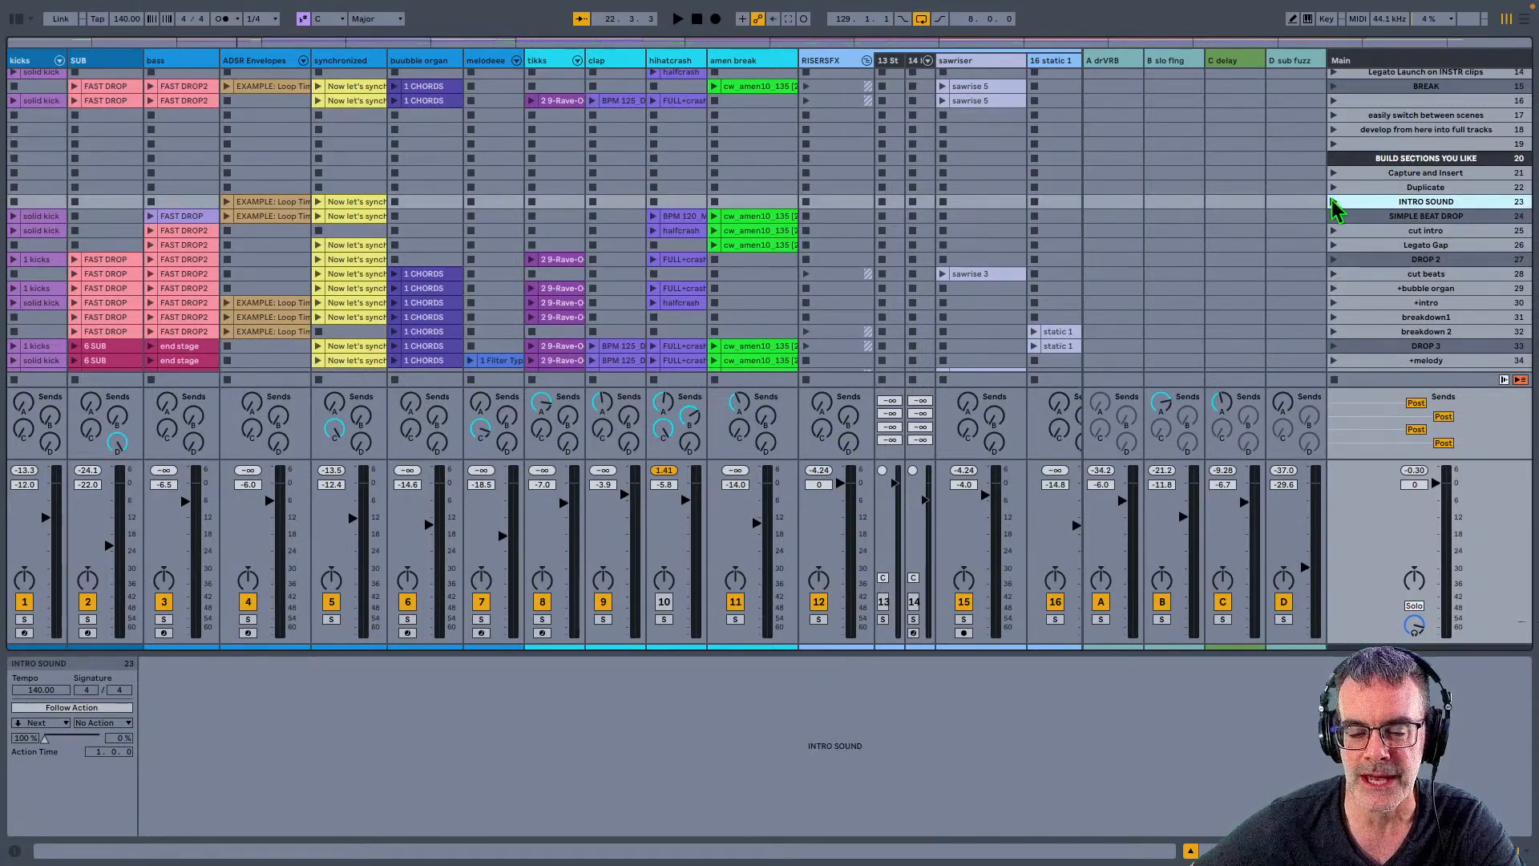
left_click(1334, 202)
left_click(167, 216)
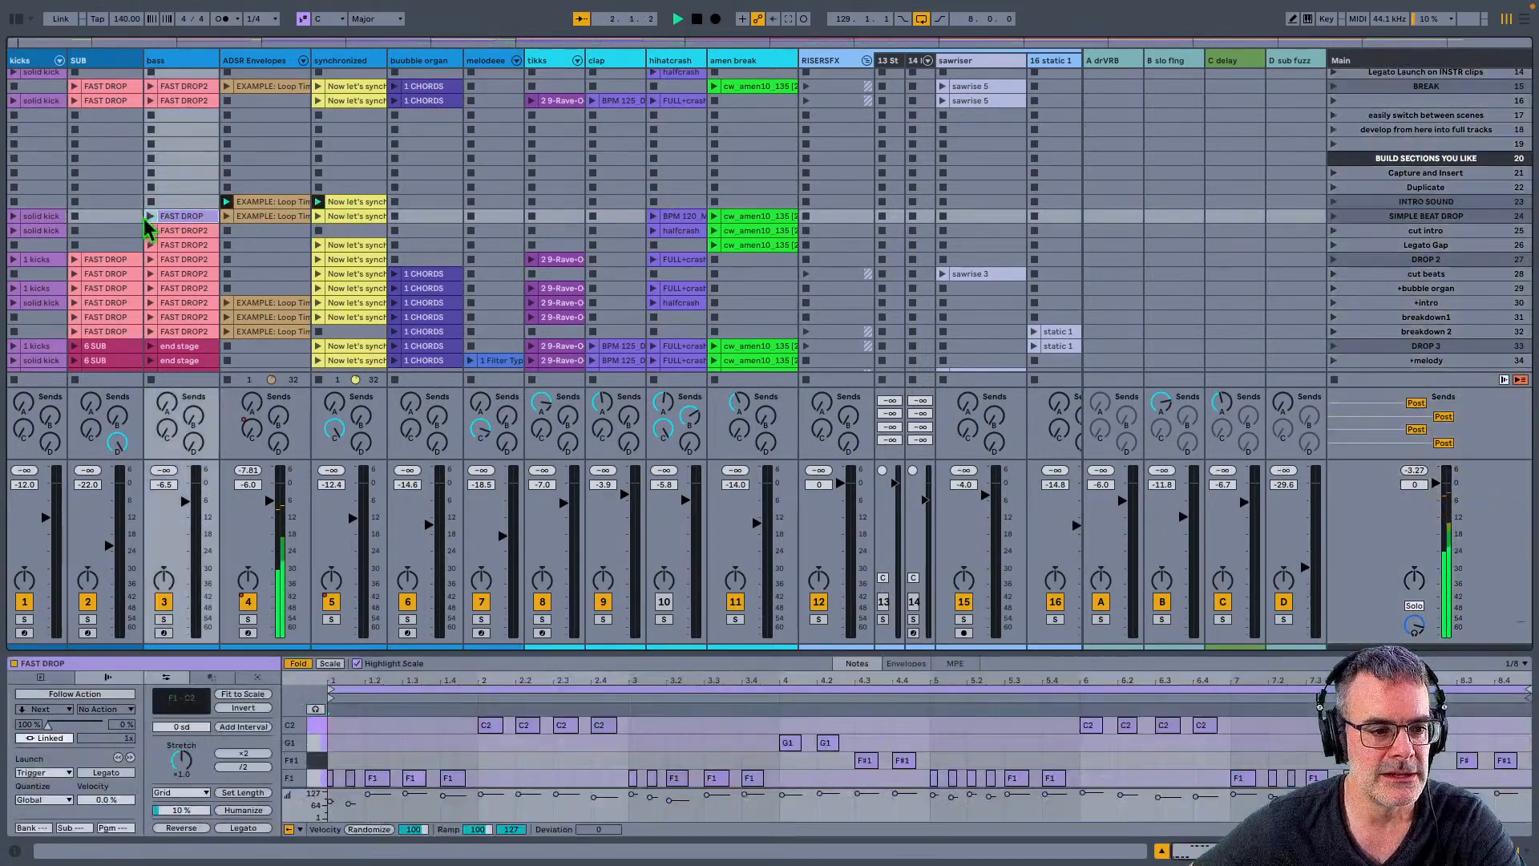
left_click(36, 218, "shift")
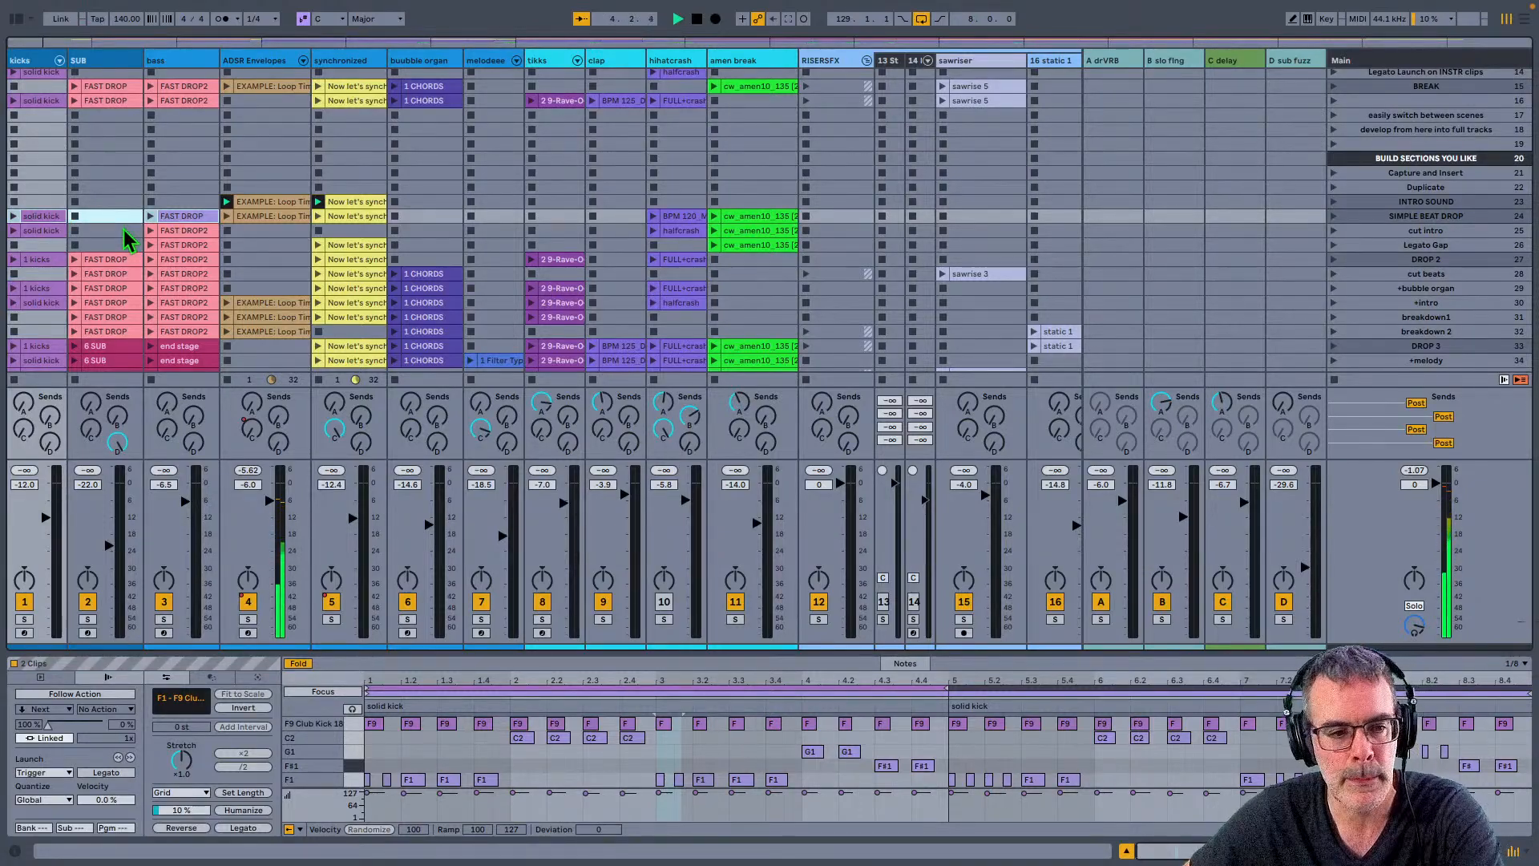
key("Return")
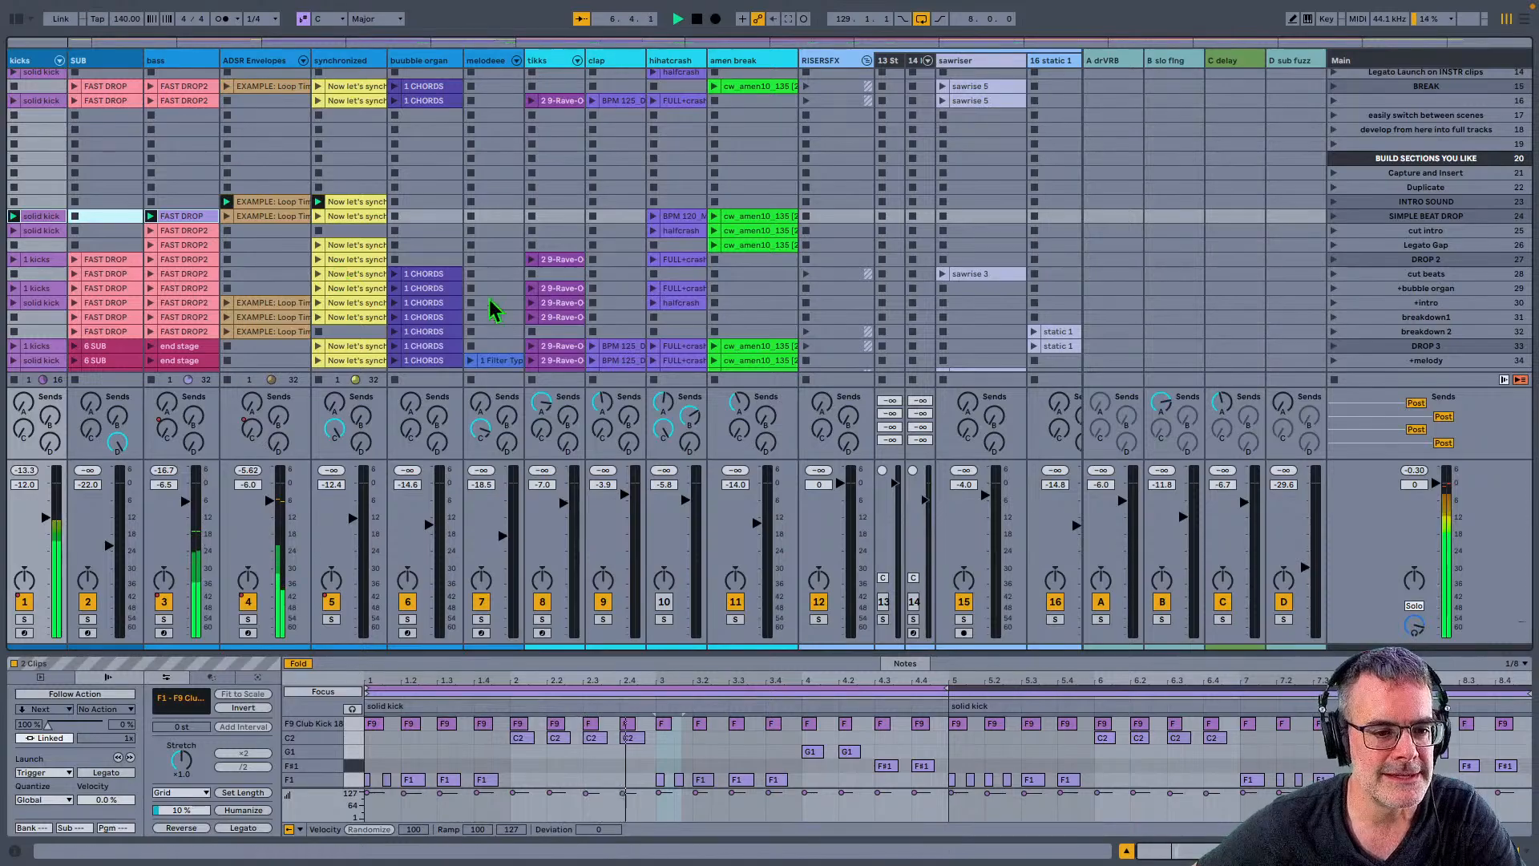
Step: Layer the tikks clip from scene 4 and the amen break clip from the cut intro scene into playback, and stop all clips
scroll(482, 193, "up", 5)
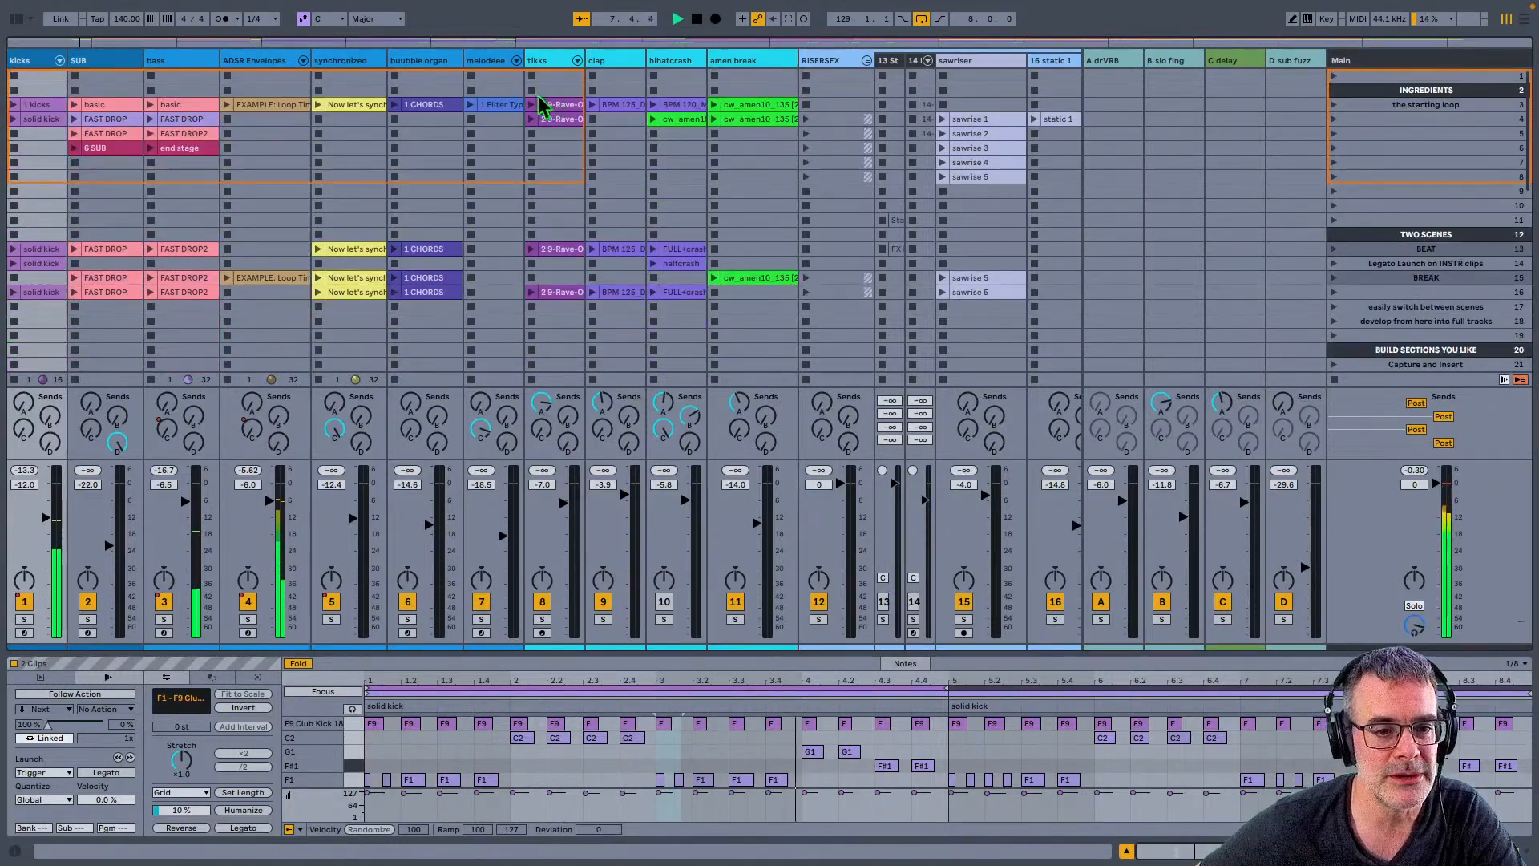
left_click(533, 120)
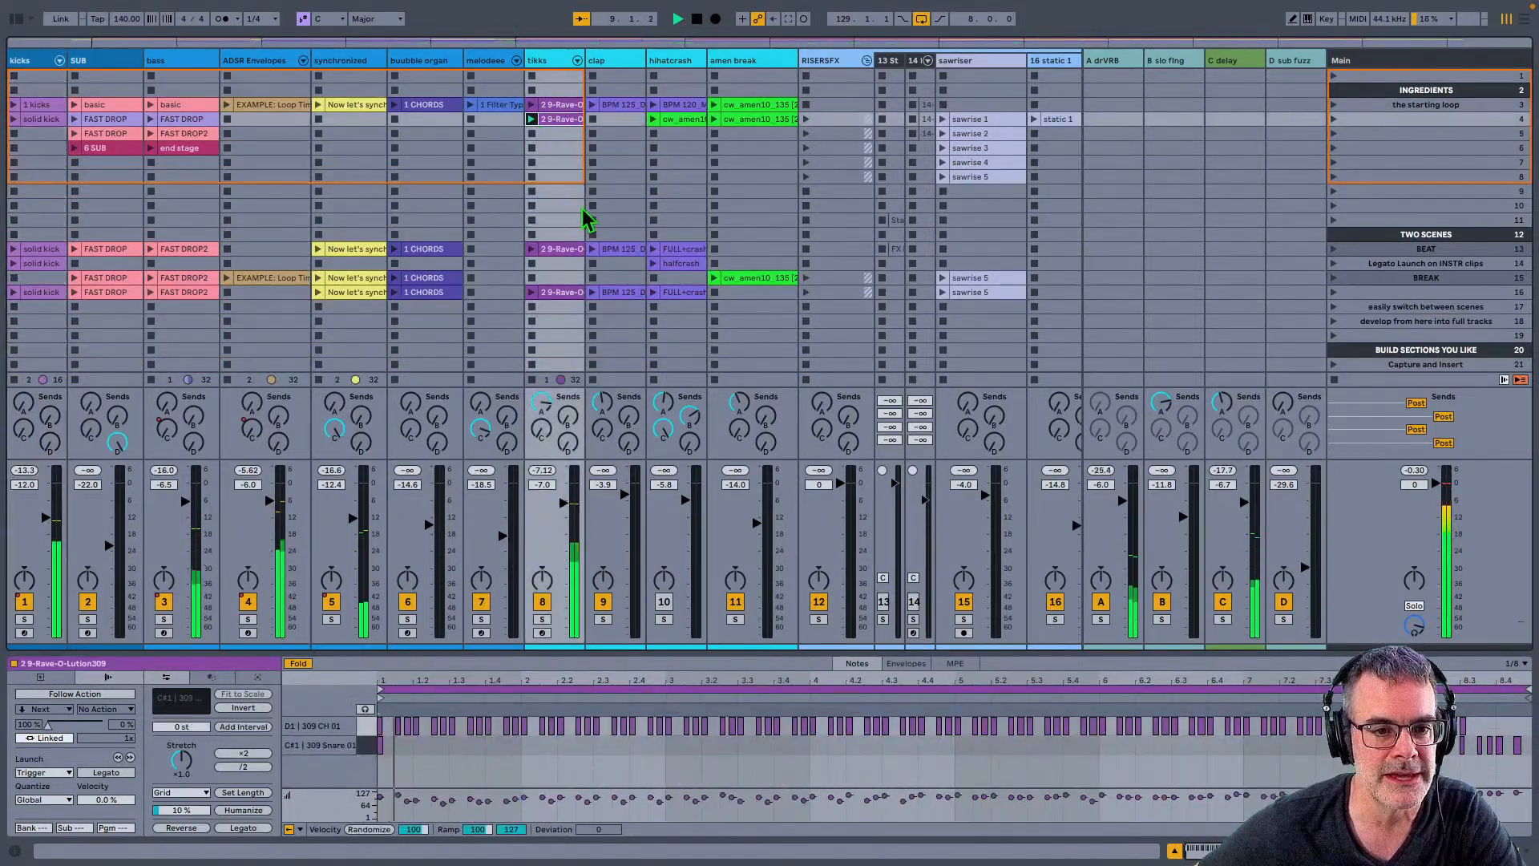
scroll(555, 192, "down", 1)
scroll(425, 197, "down", 5)
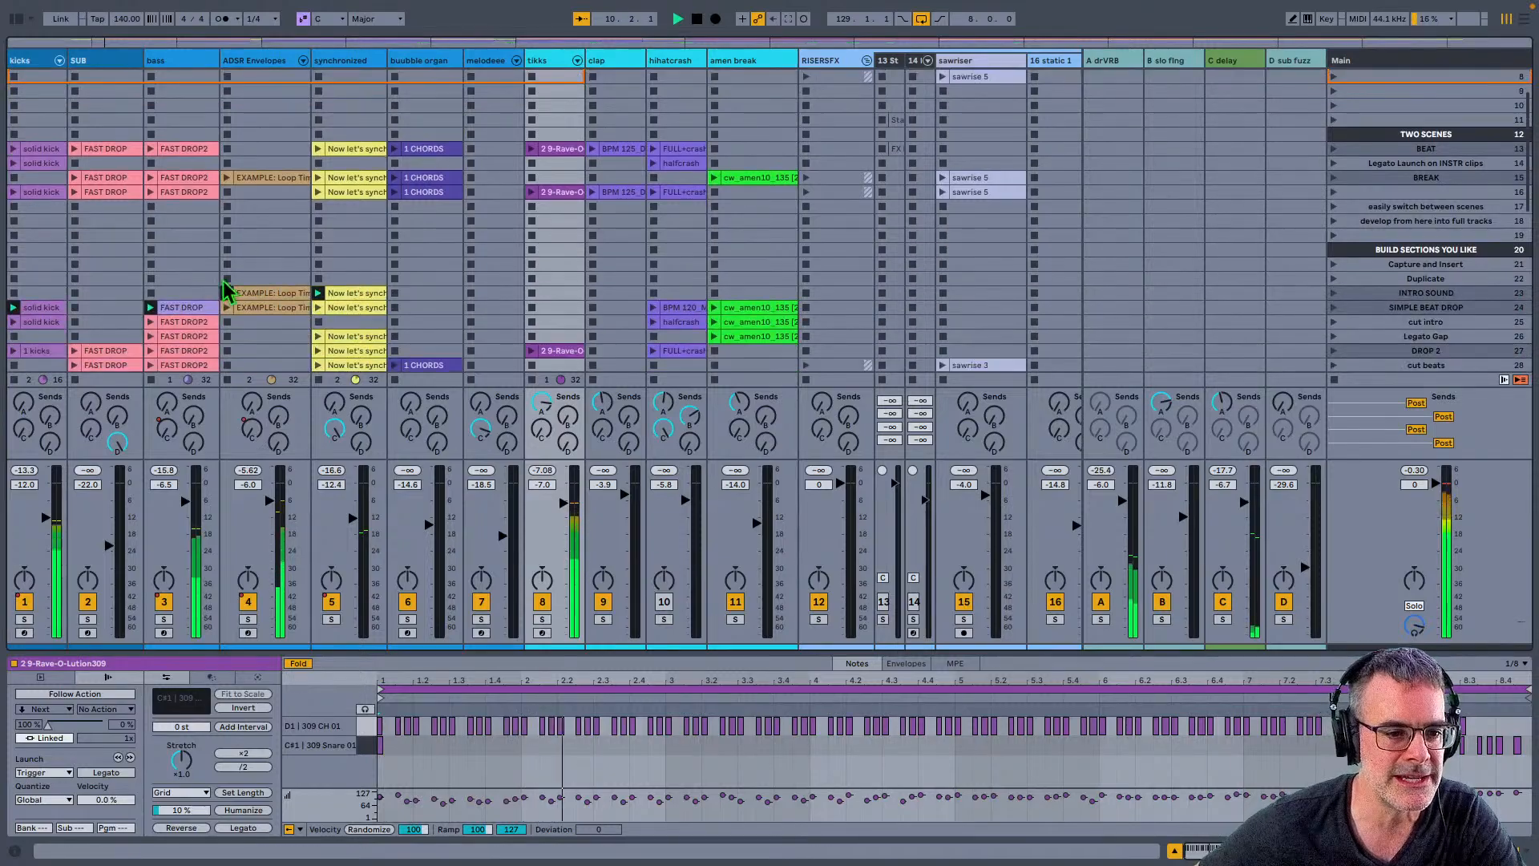
left_click(733, 337)
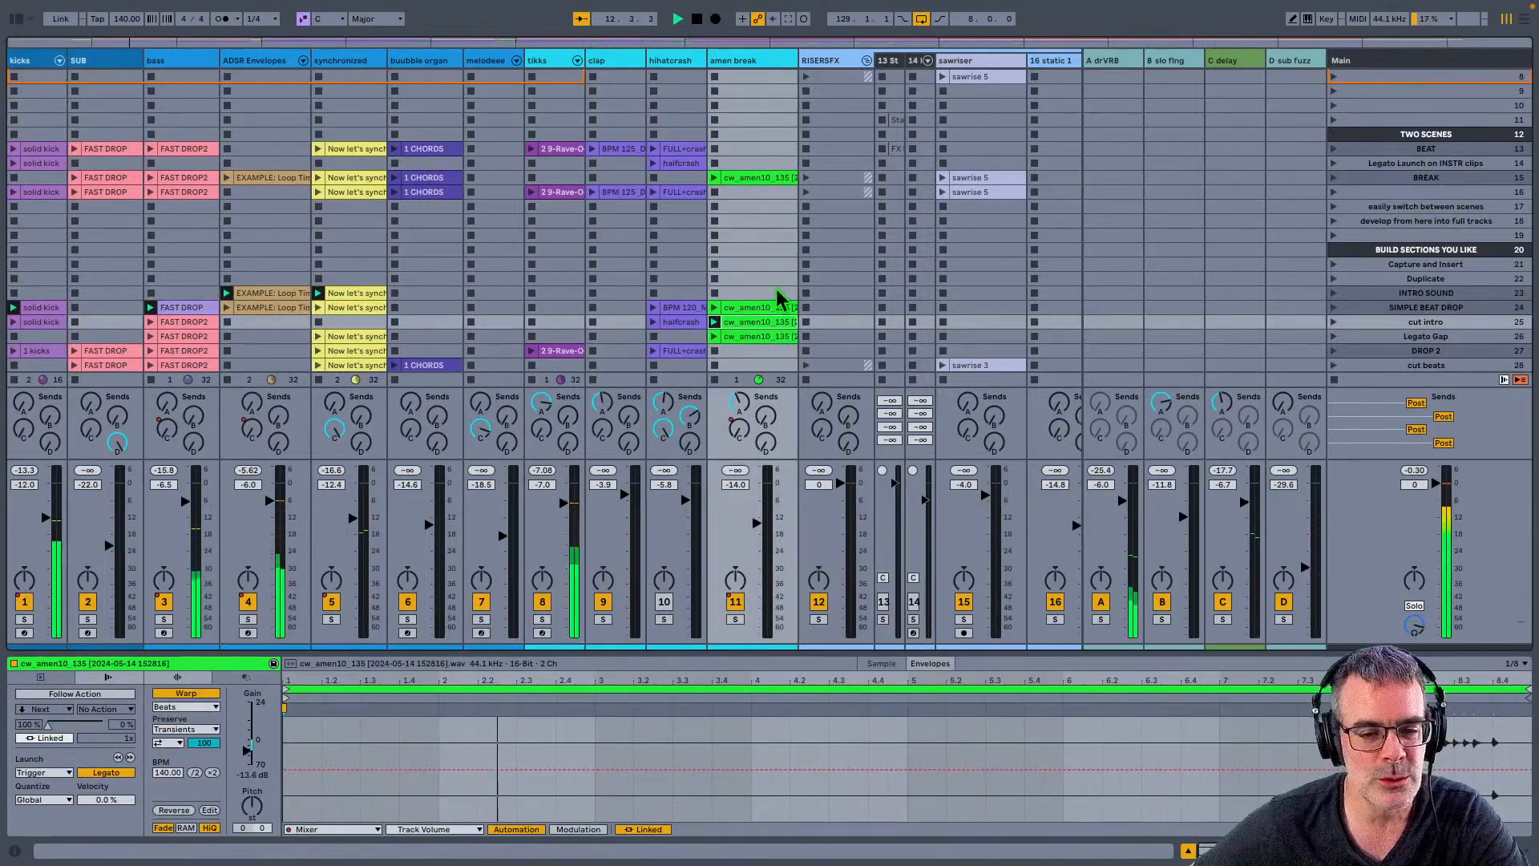
scroll(481, 185, "up", 4)
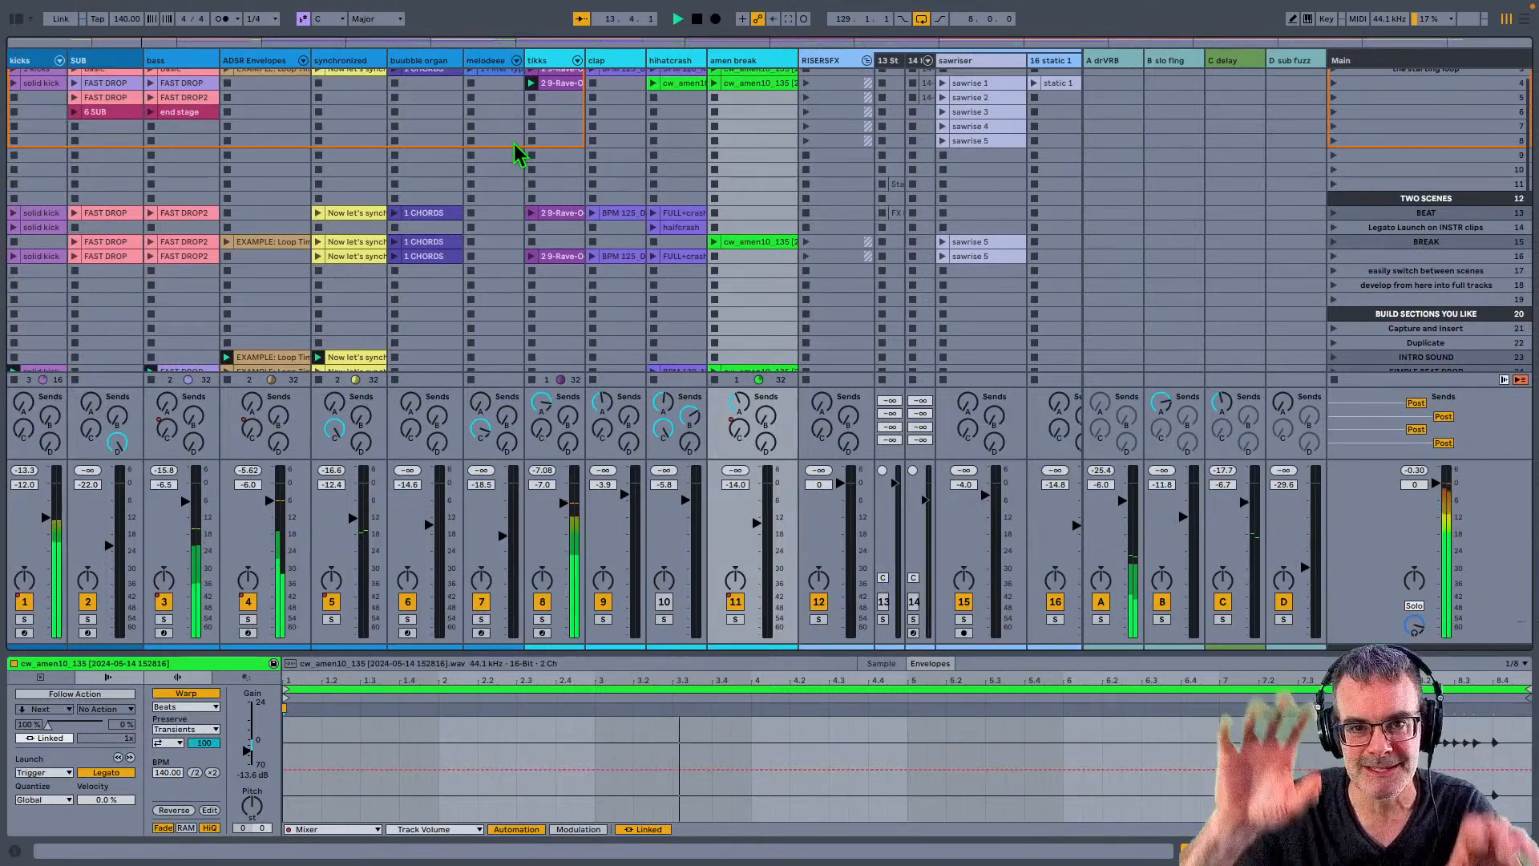
scroll(517, 152, "down", 3)
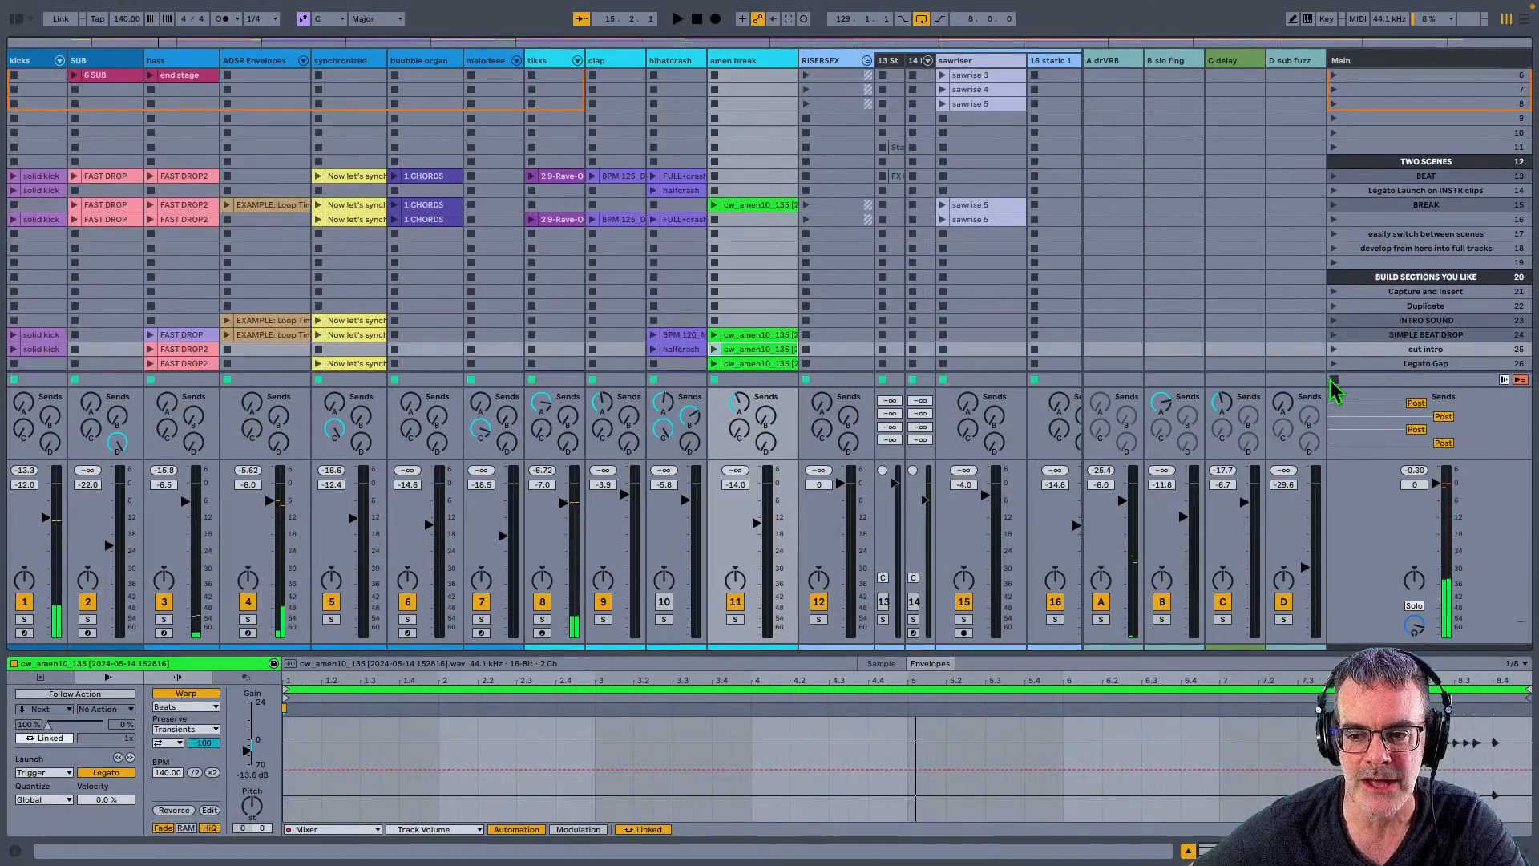
Step: Insert five empty scenes below scene 10, above the TWO SCENES heading, and select scene 12
scroll(532, 228, "up", 5)
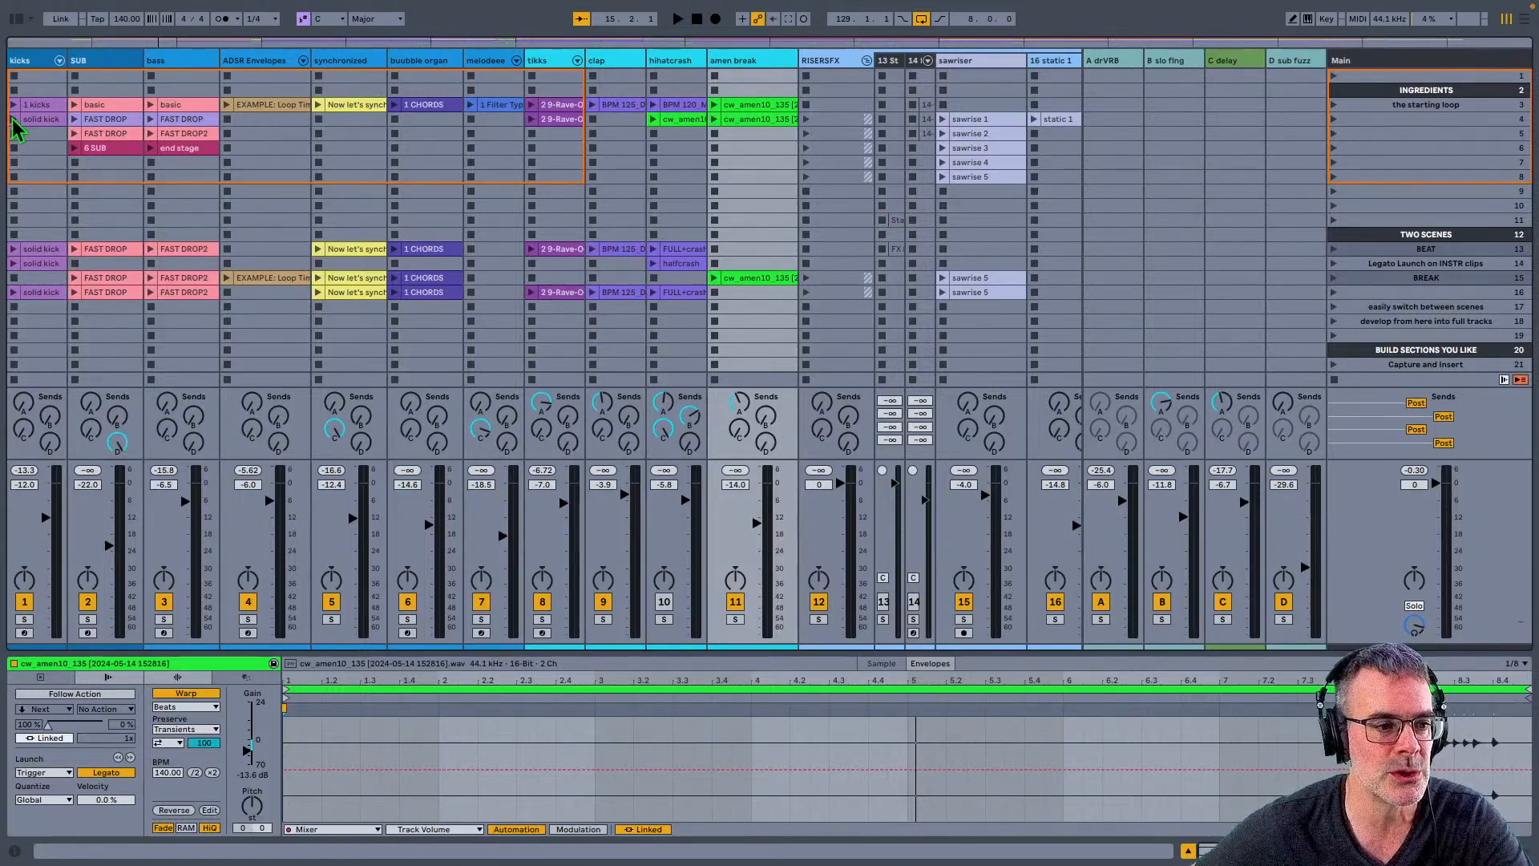
left_click(1389, 207)
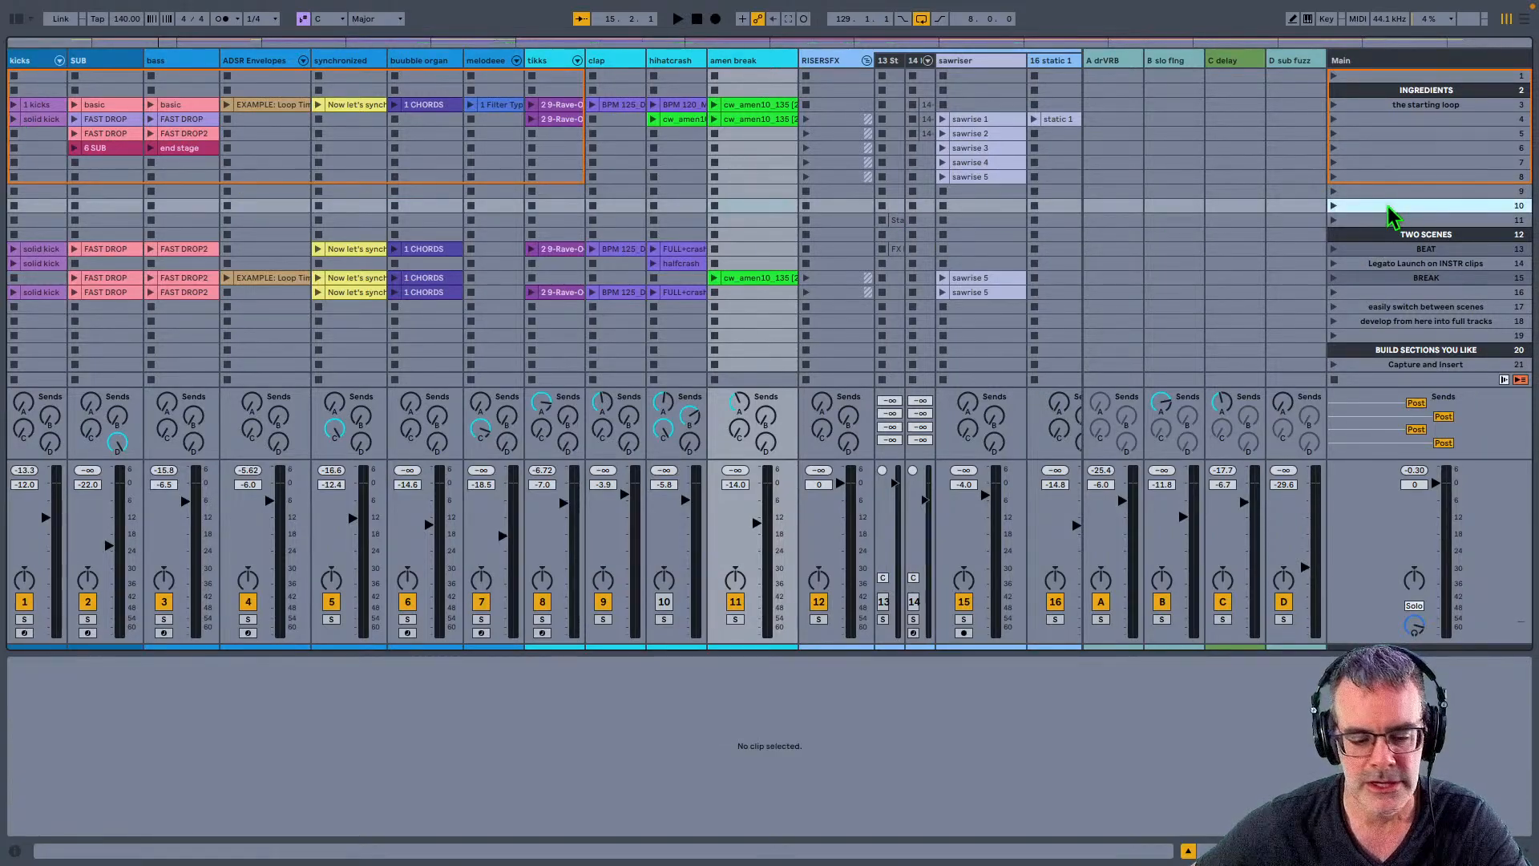
key("super+i")
key("super+i")
key("super+i")
key("super+i")
key("super+i")
left_click(1384, 232)
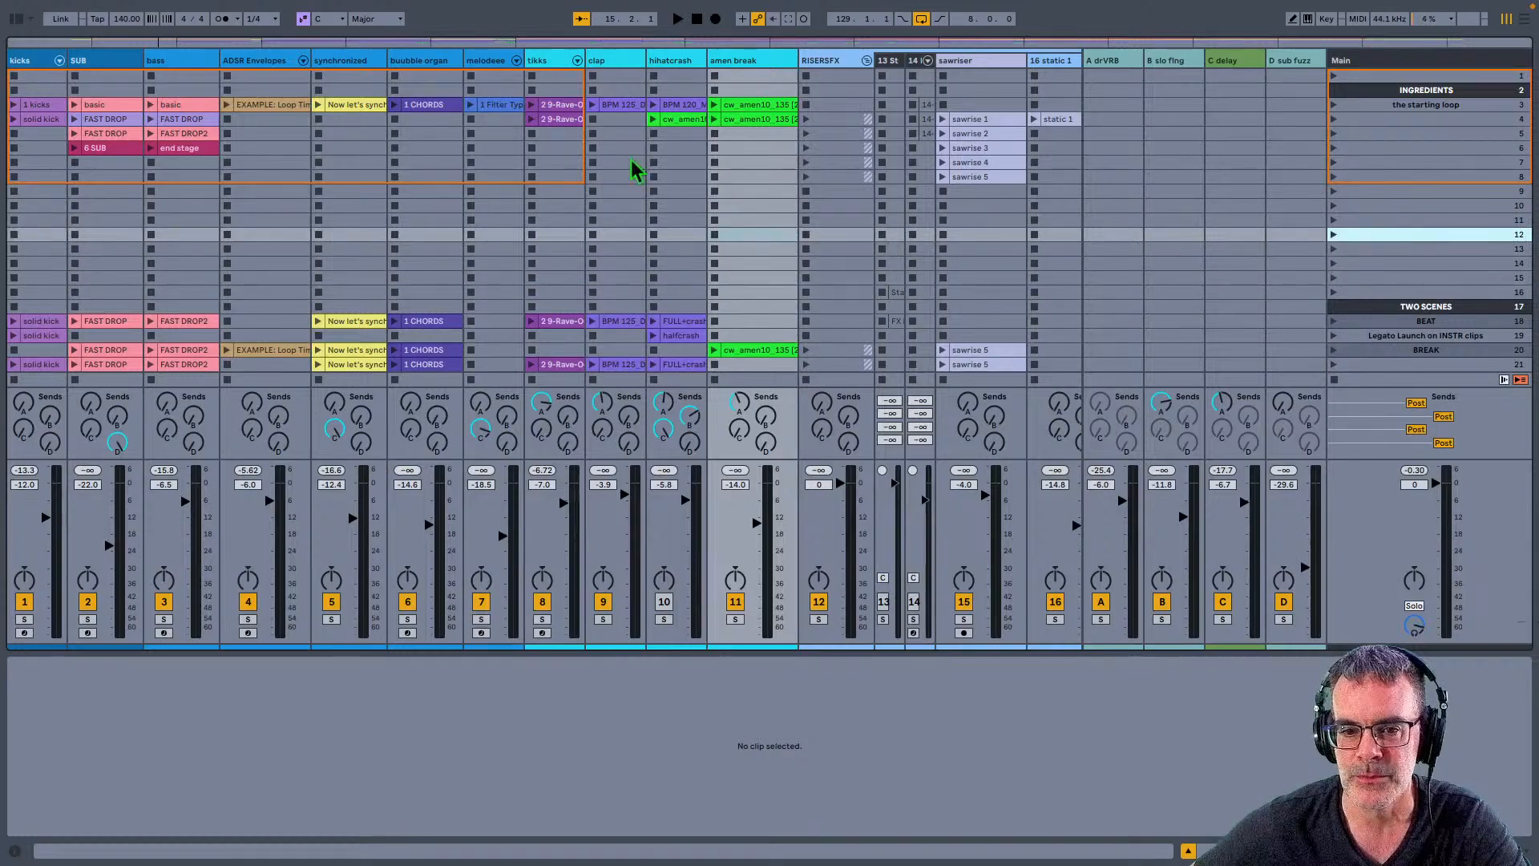
Step: Start the solid kick from scene 4, and layer in the FAST DROP and FAST DROP2 clips and the EXAMPLE: Loop Time clip from BREAK
left_click(14, 119)
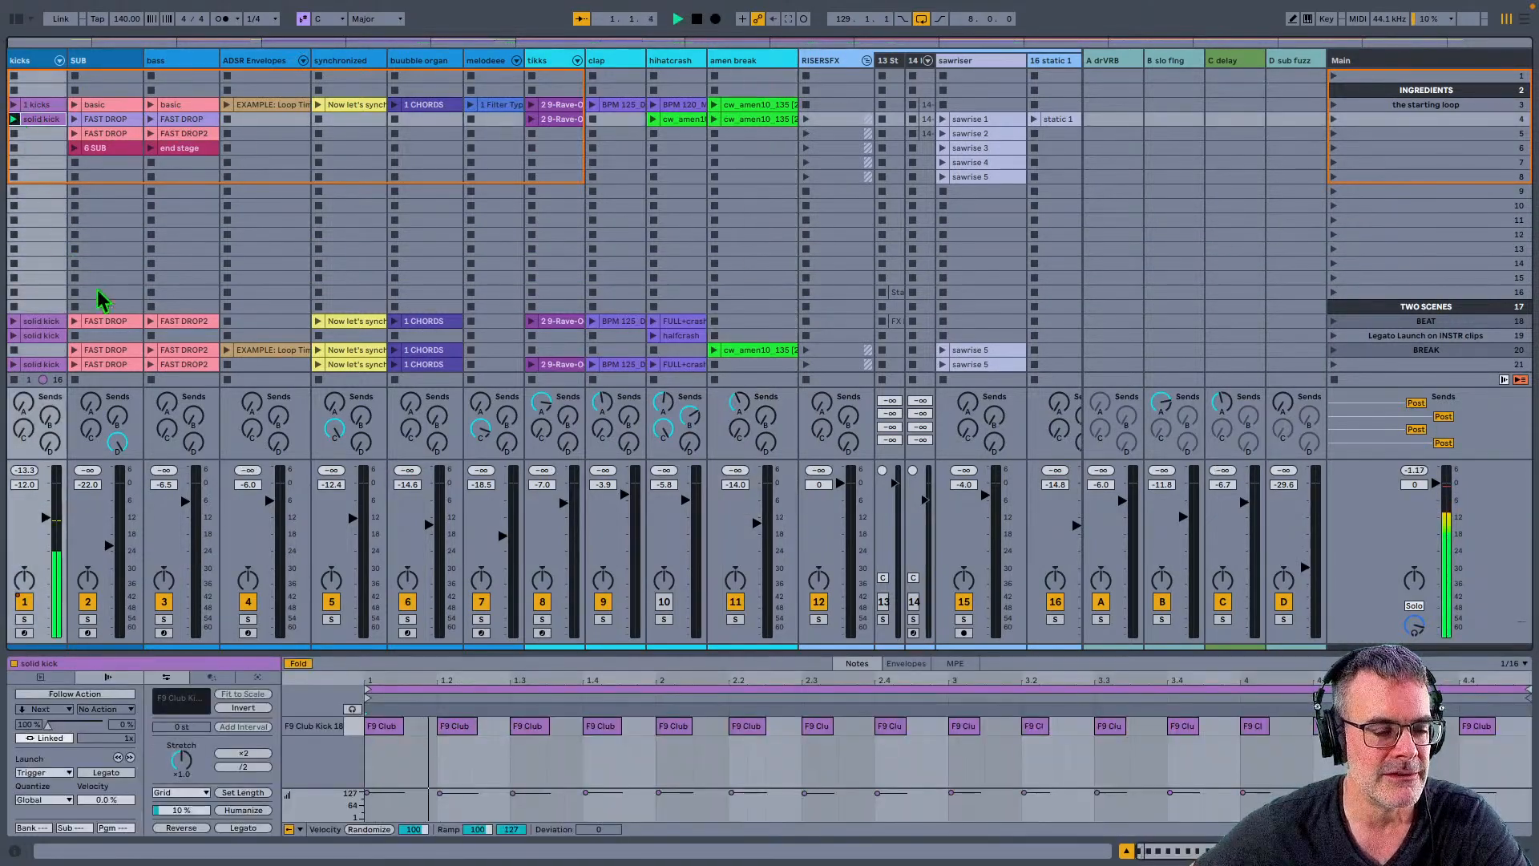
left_click(150, 321)
left_click(228, 351)
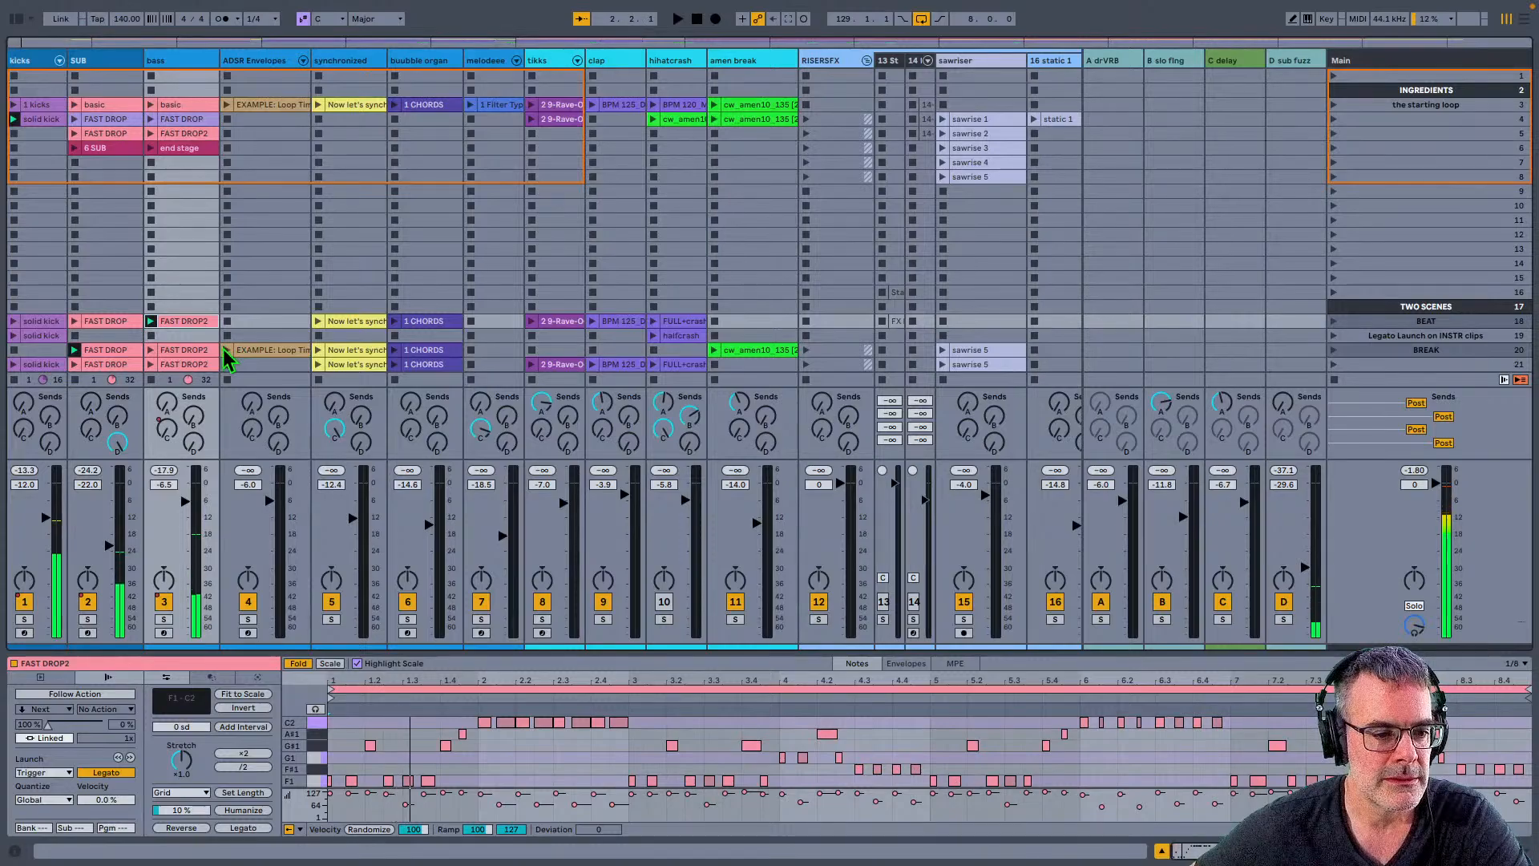
Step: Add the tikks clip and the FULL+crash hi-hat clip from the DROP 2 scene to the playing combination
scroll(446, 283, "down", 2)
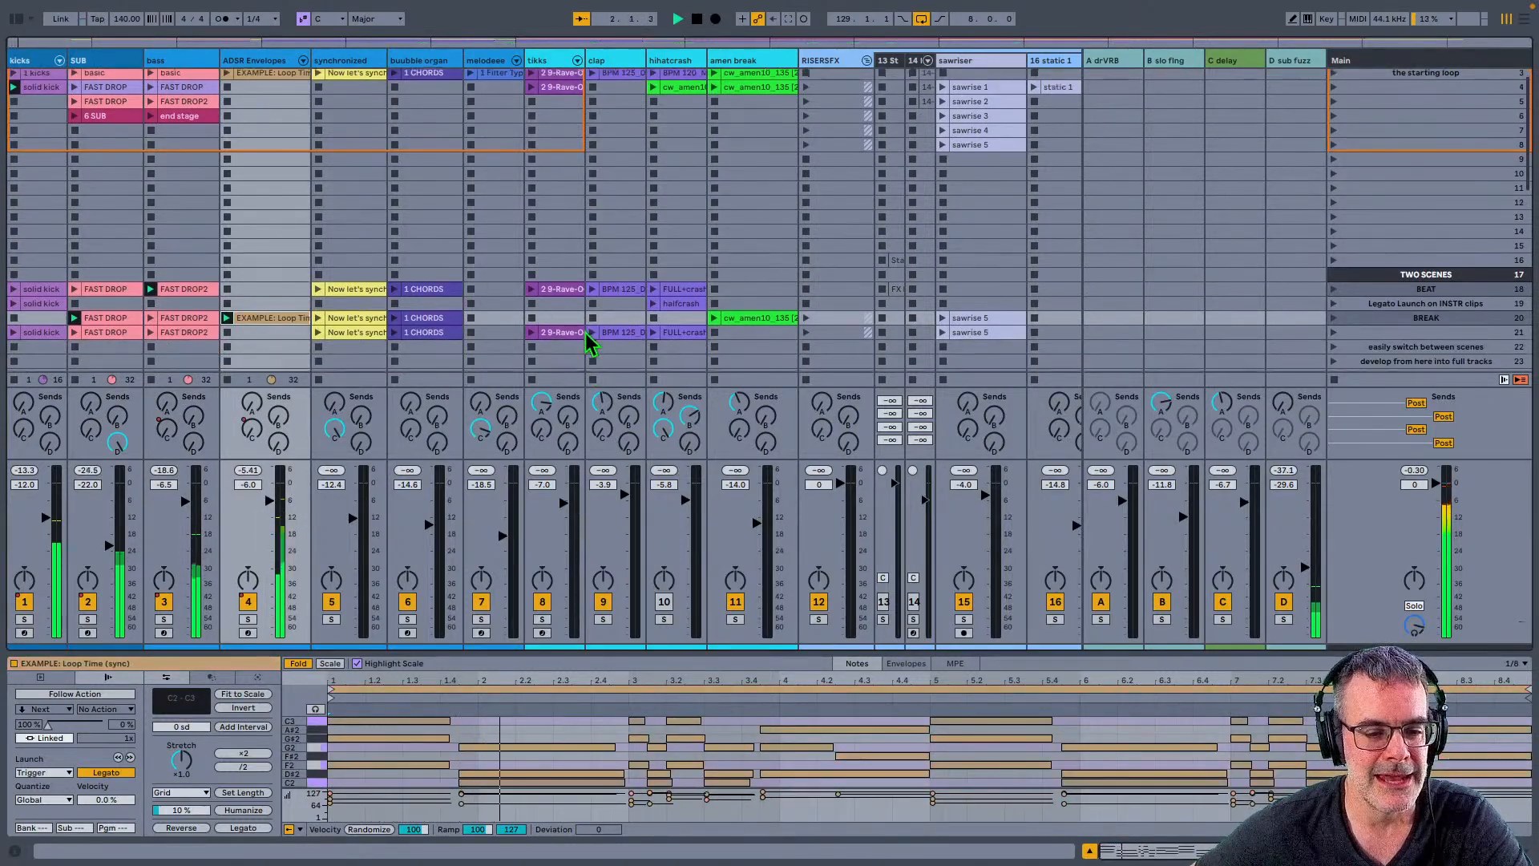
scroll(589, 359, "down", 13)
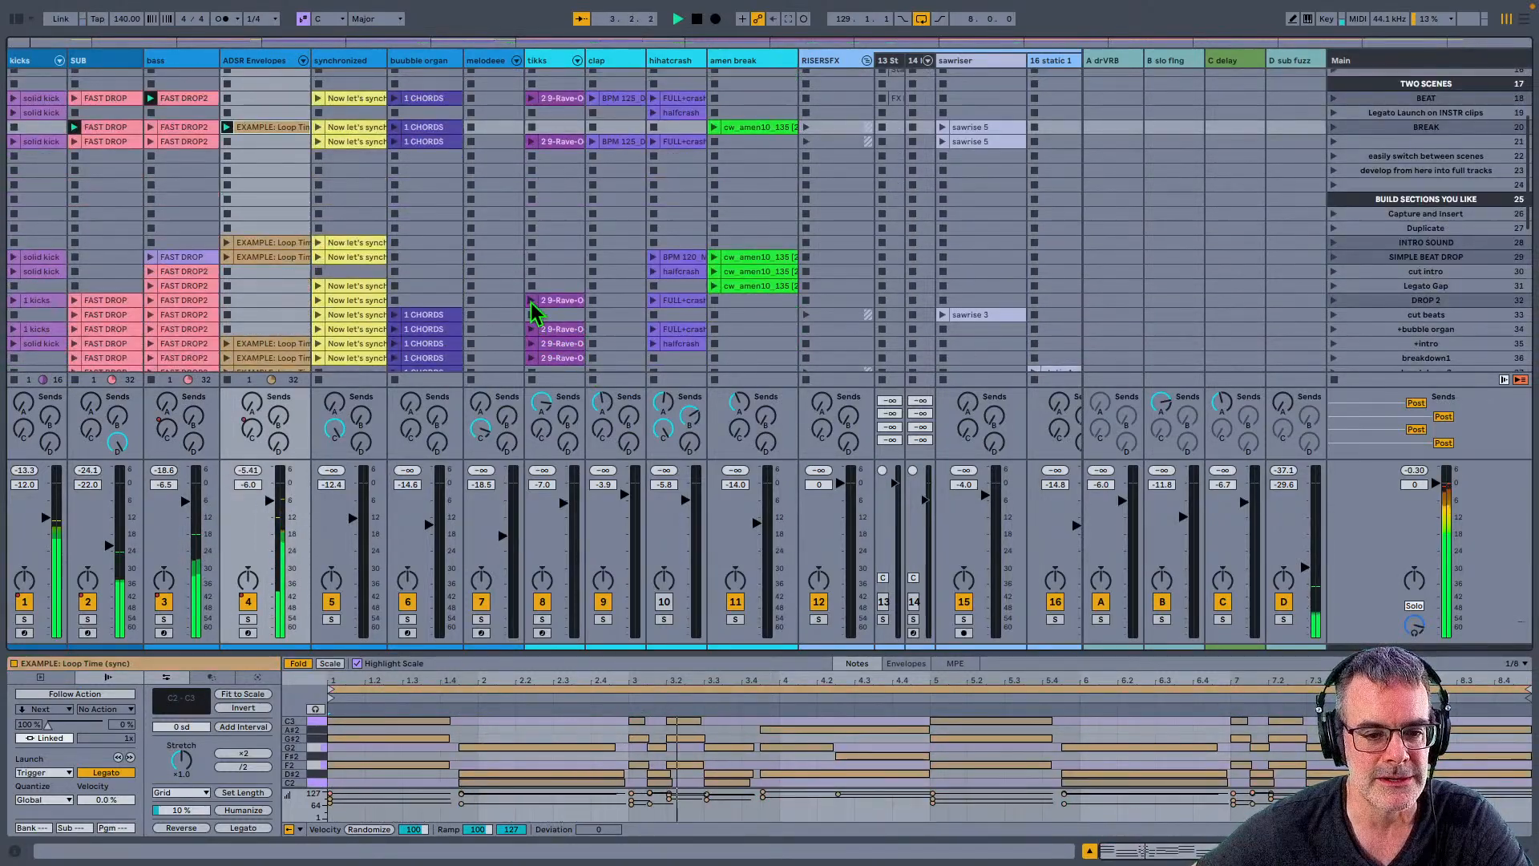
left_click(531, 301)
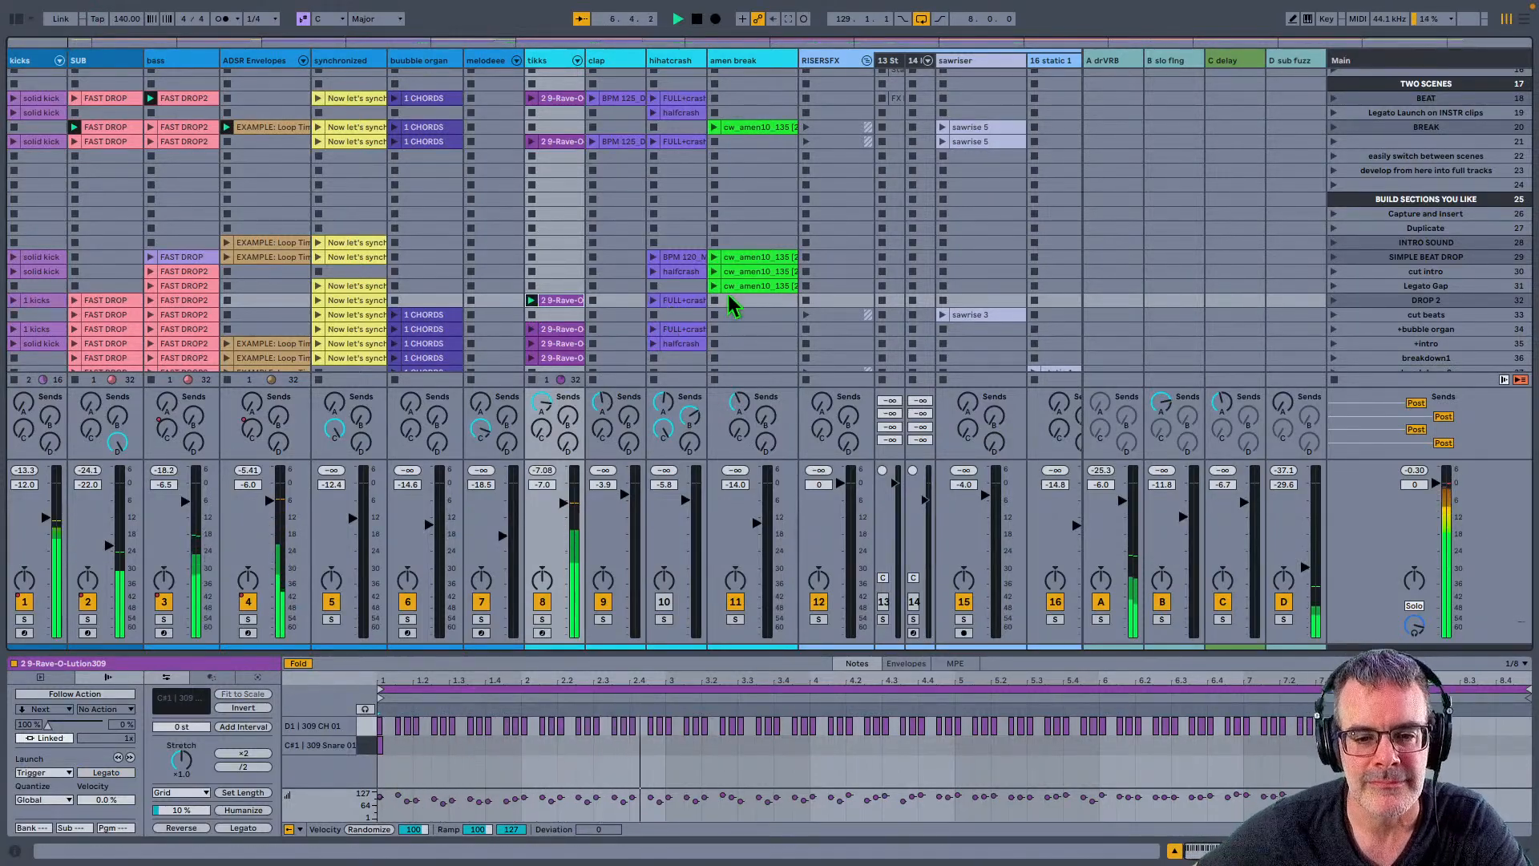
left_click(652, 300)
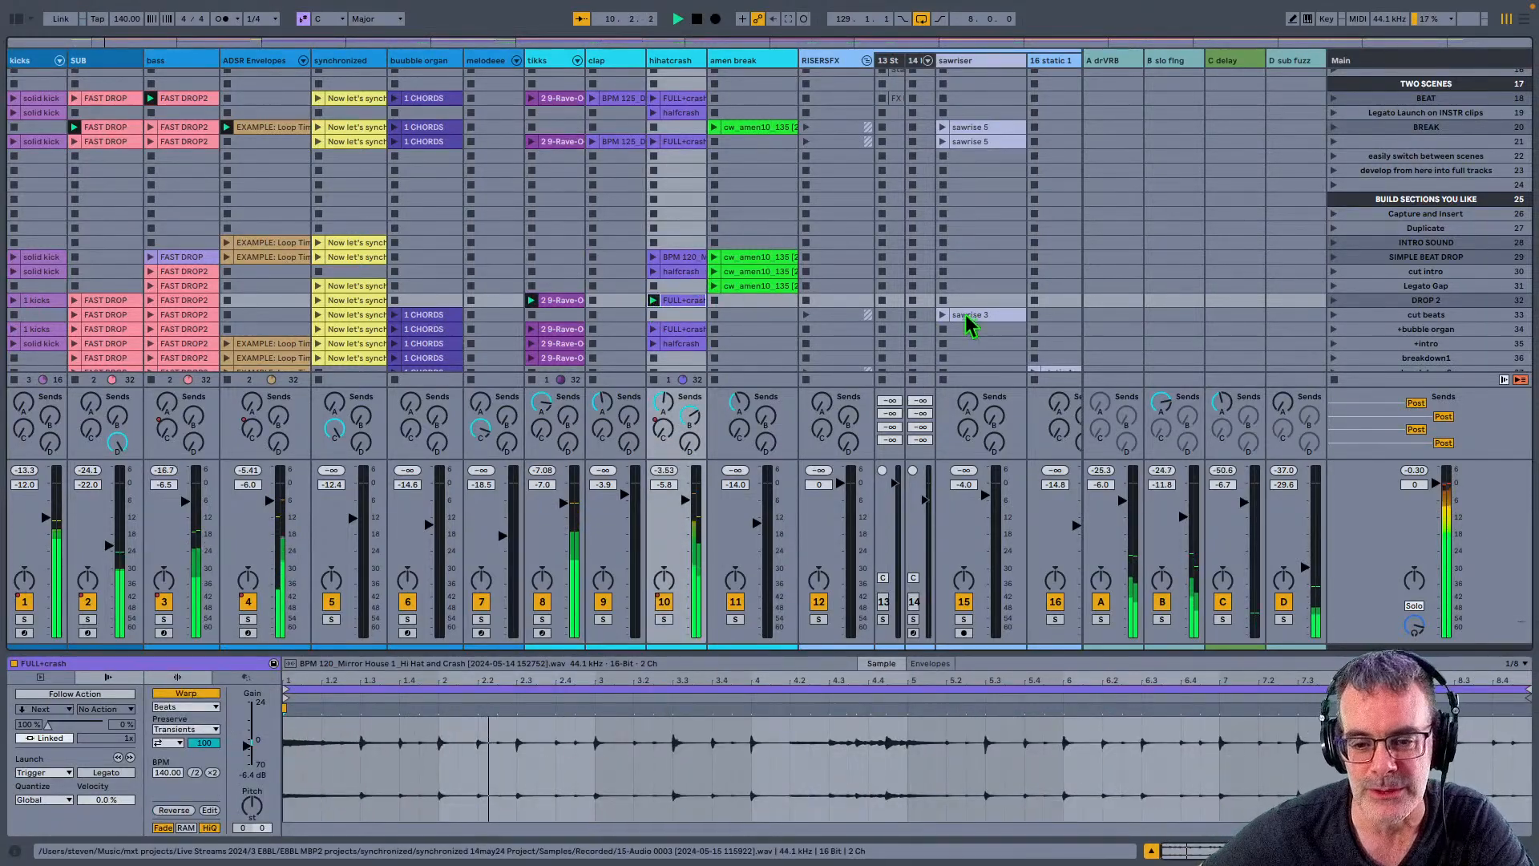
Step: Review which scenes hold the playing clips, checking the solid kick in scene 4 and the bass and ADSR Envelopes clips in BEAT and BREAK
scroll(86, 199, "up", 6)
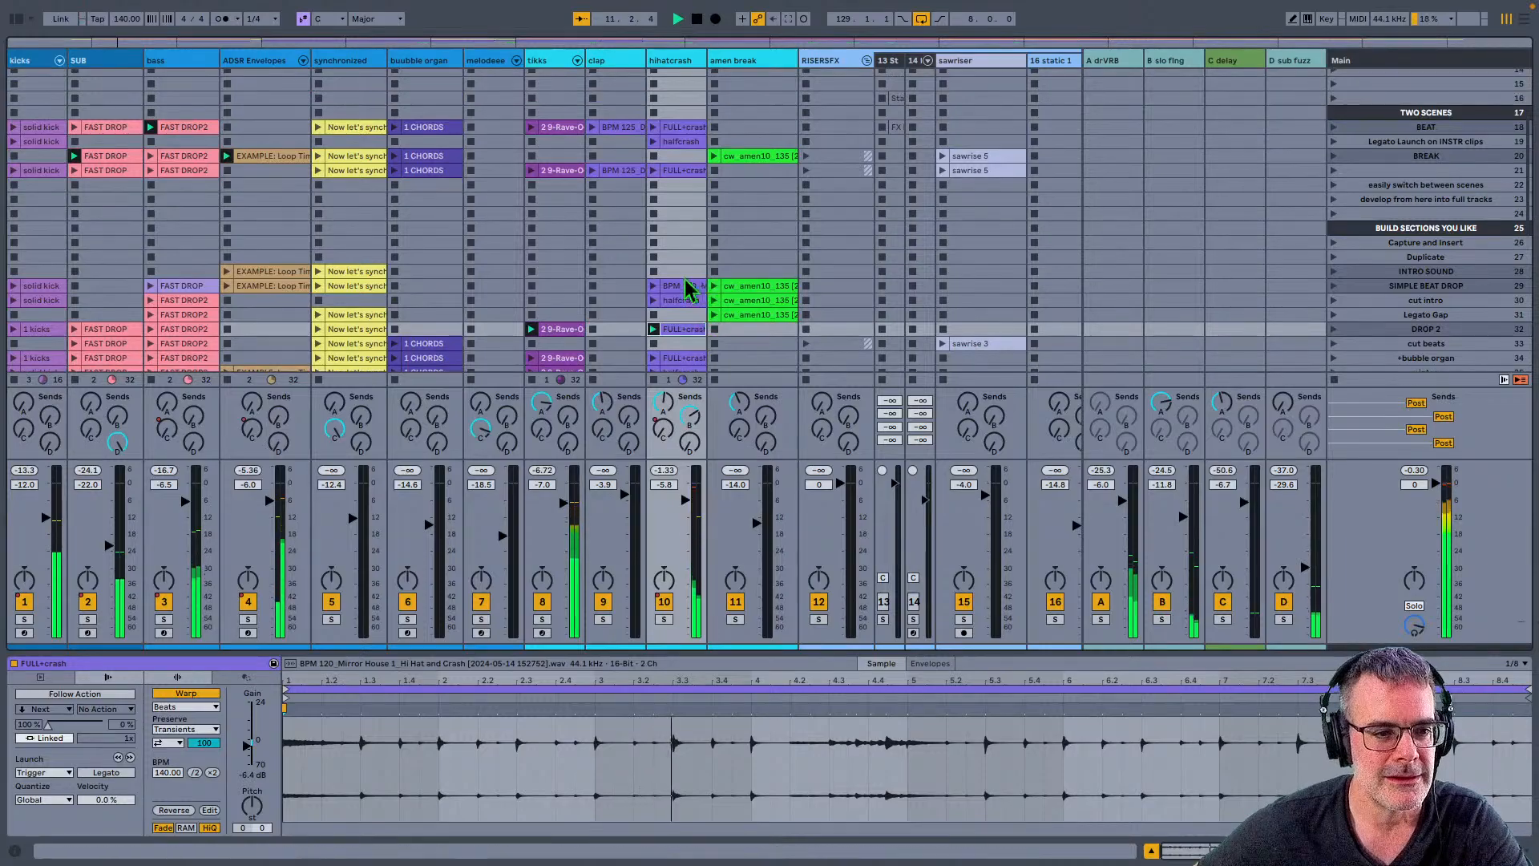
scroll(40, 118, "up", 3)
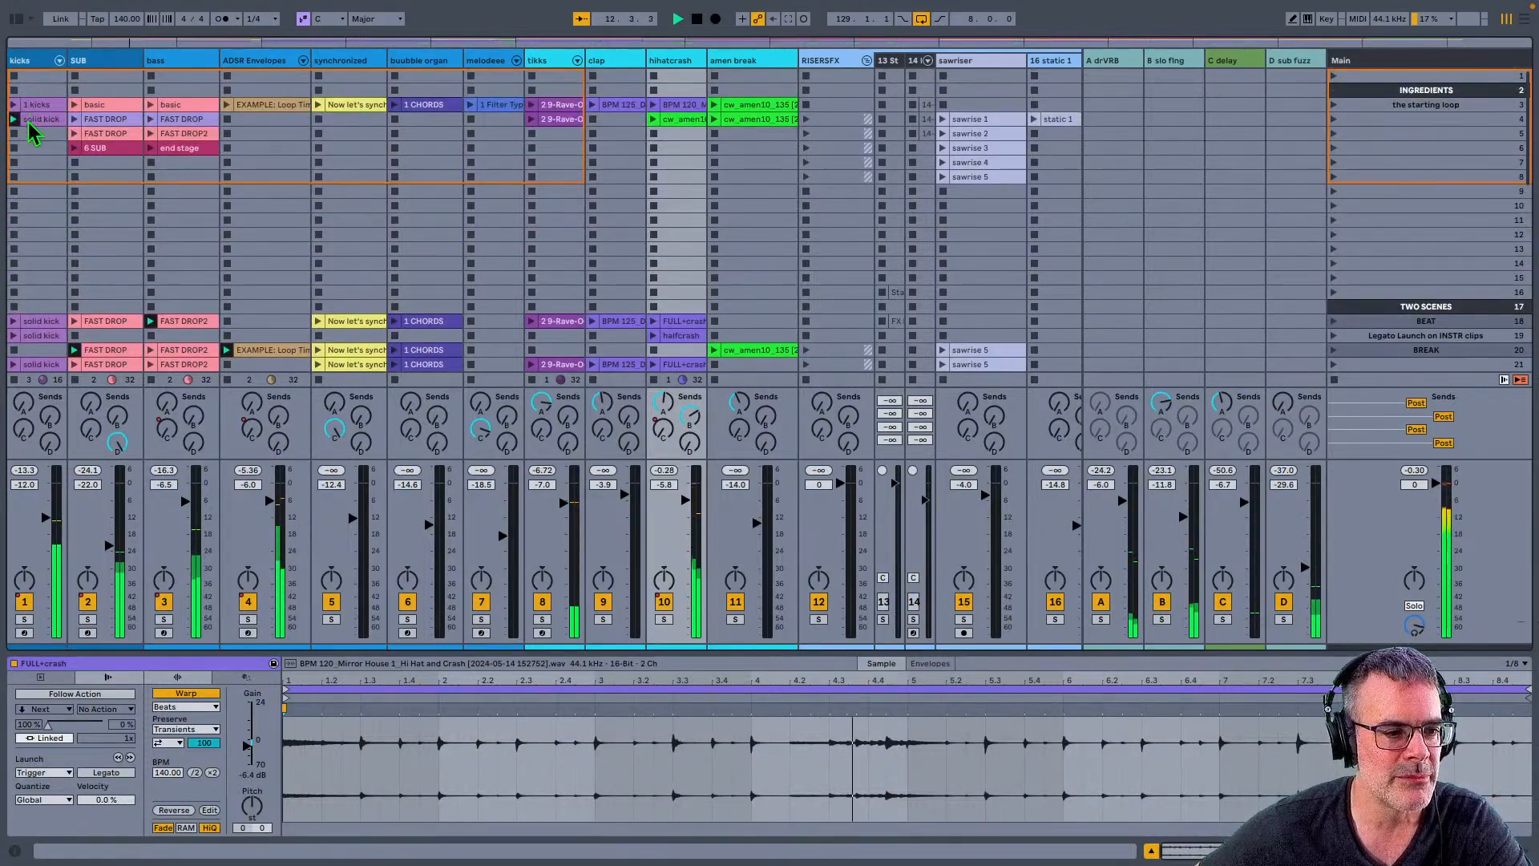
left_click(38, 118)
scroll(68, 232, "down", 2)
left_click(126, 300)
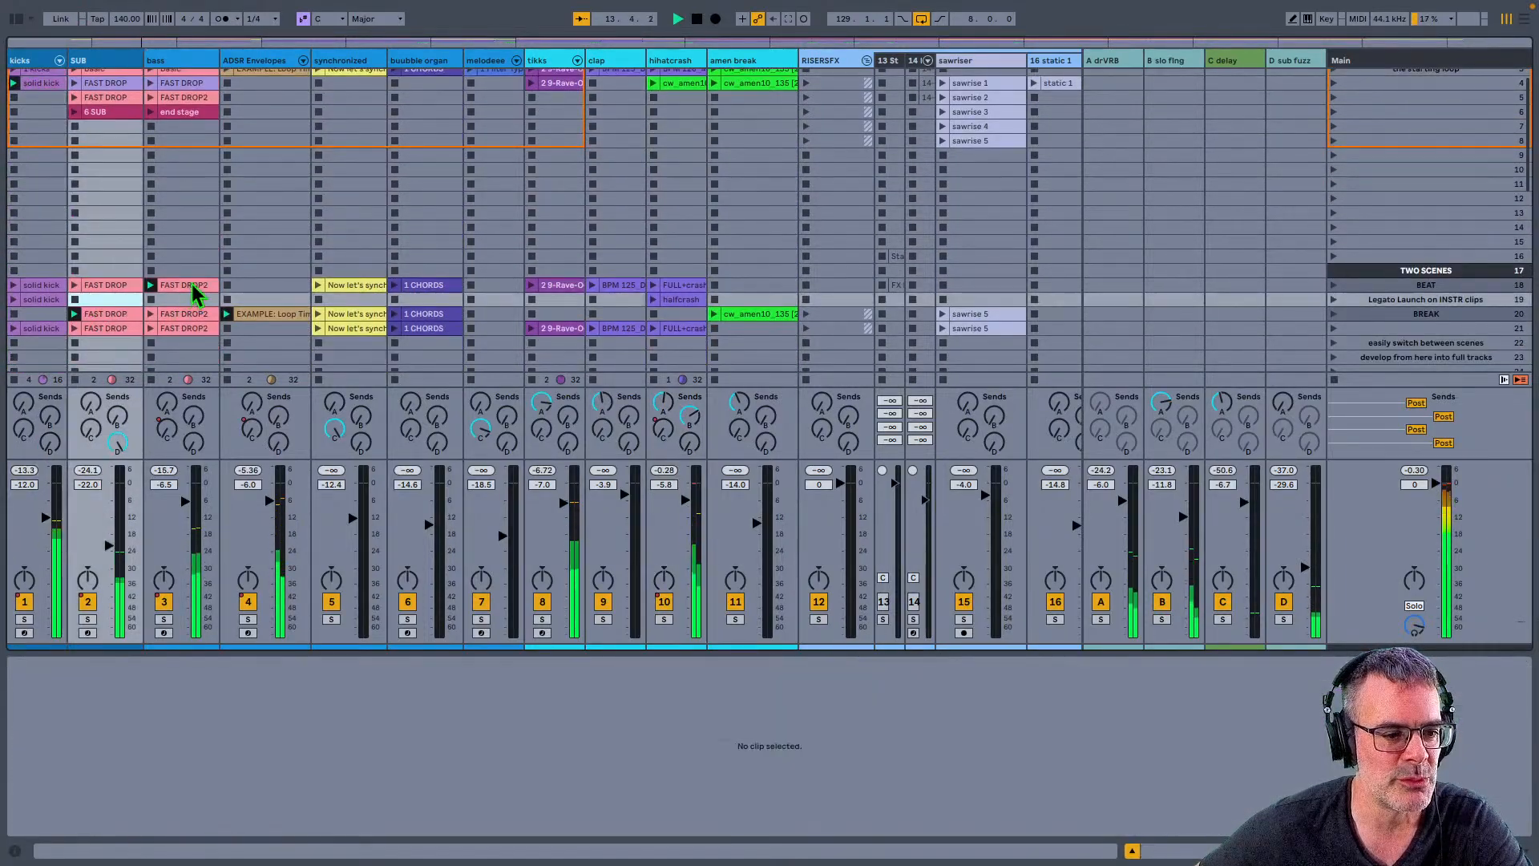
left_click(192, 286)
left_click(285, 315)
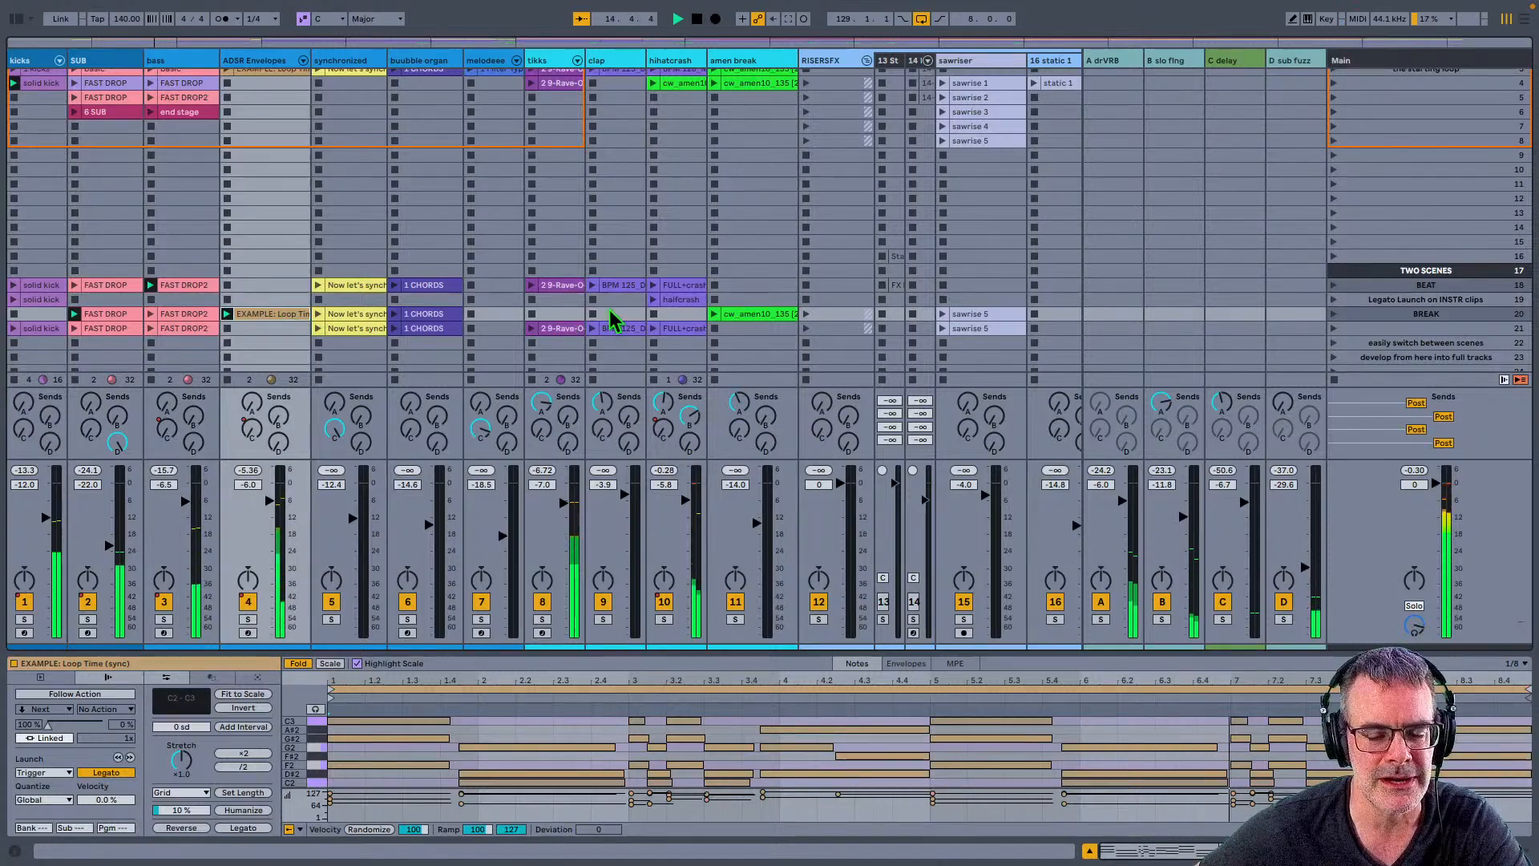
Step: Capture the playing clips into a new scene below scene 12 and check its kick, sub, ADSR Envelopes and tikks clips
scroll(612, 317, "up", 2)
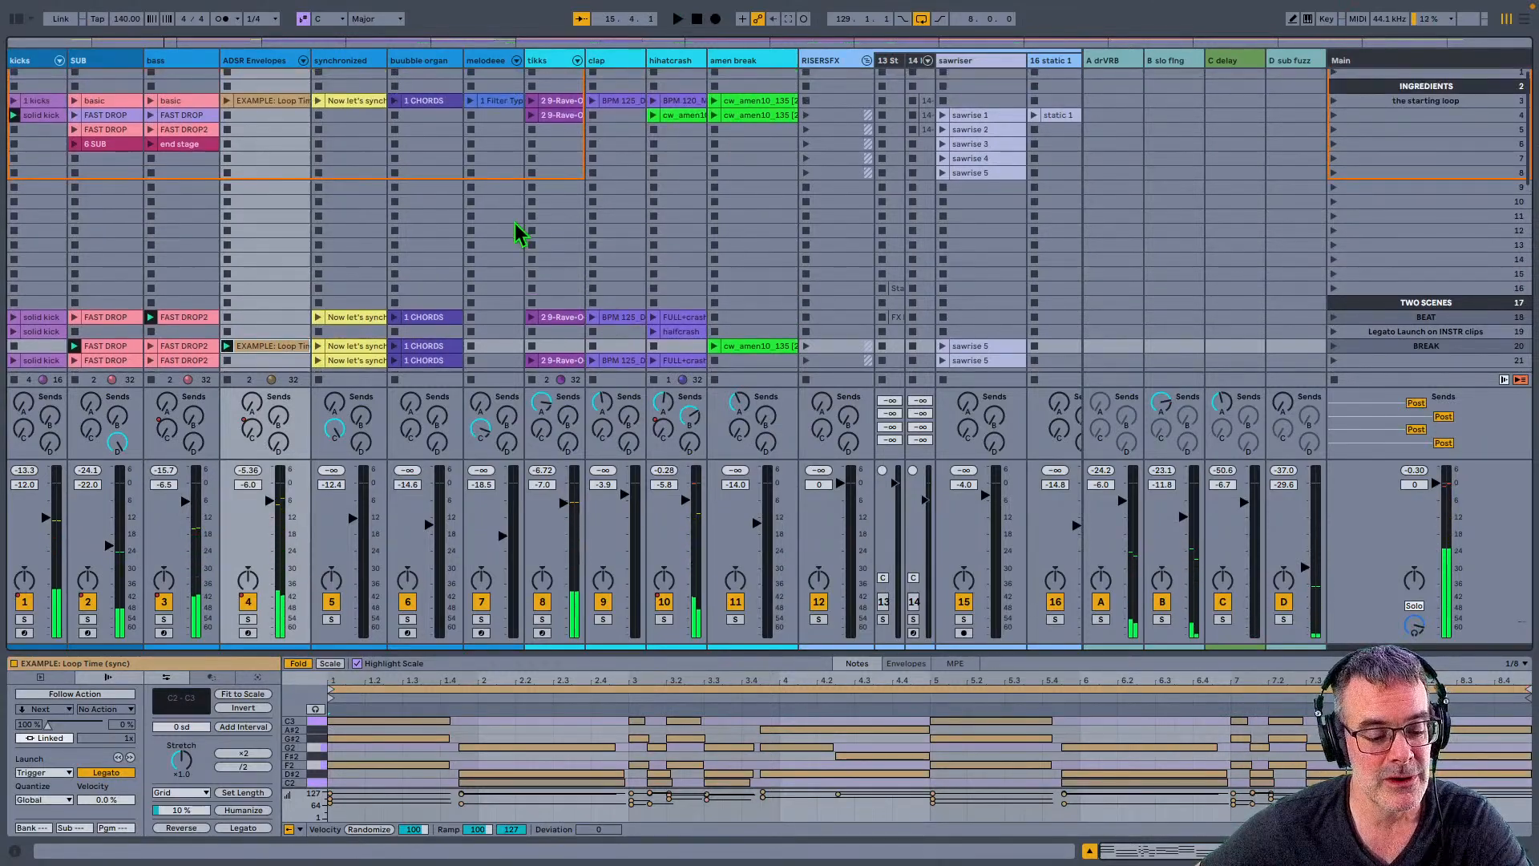
left_click(1347, 232)
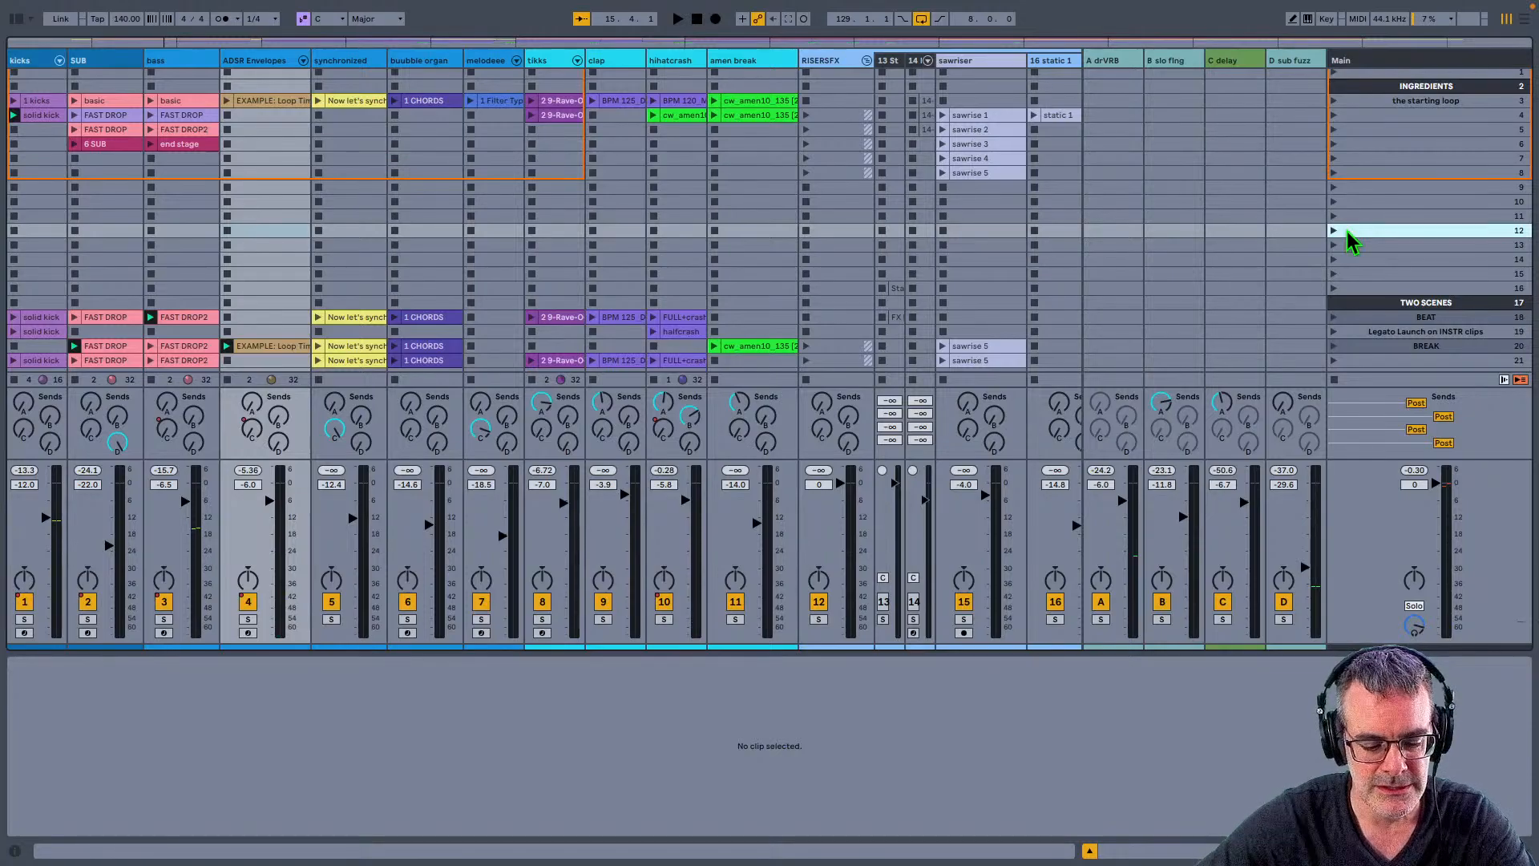
key("ctrl+shift+i")
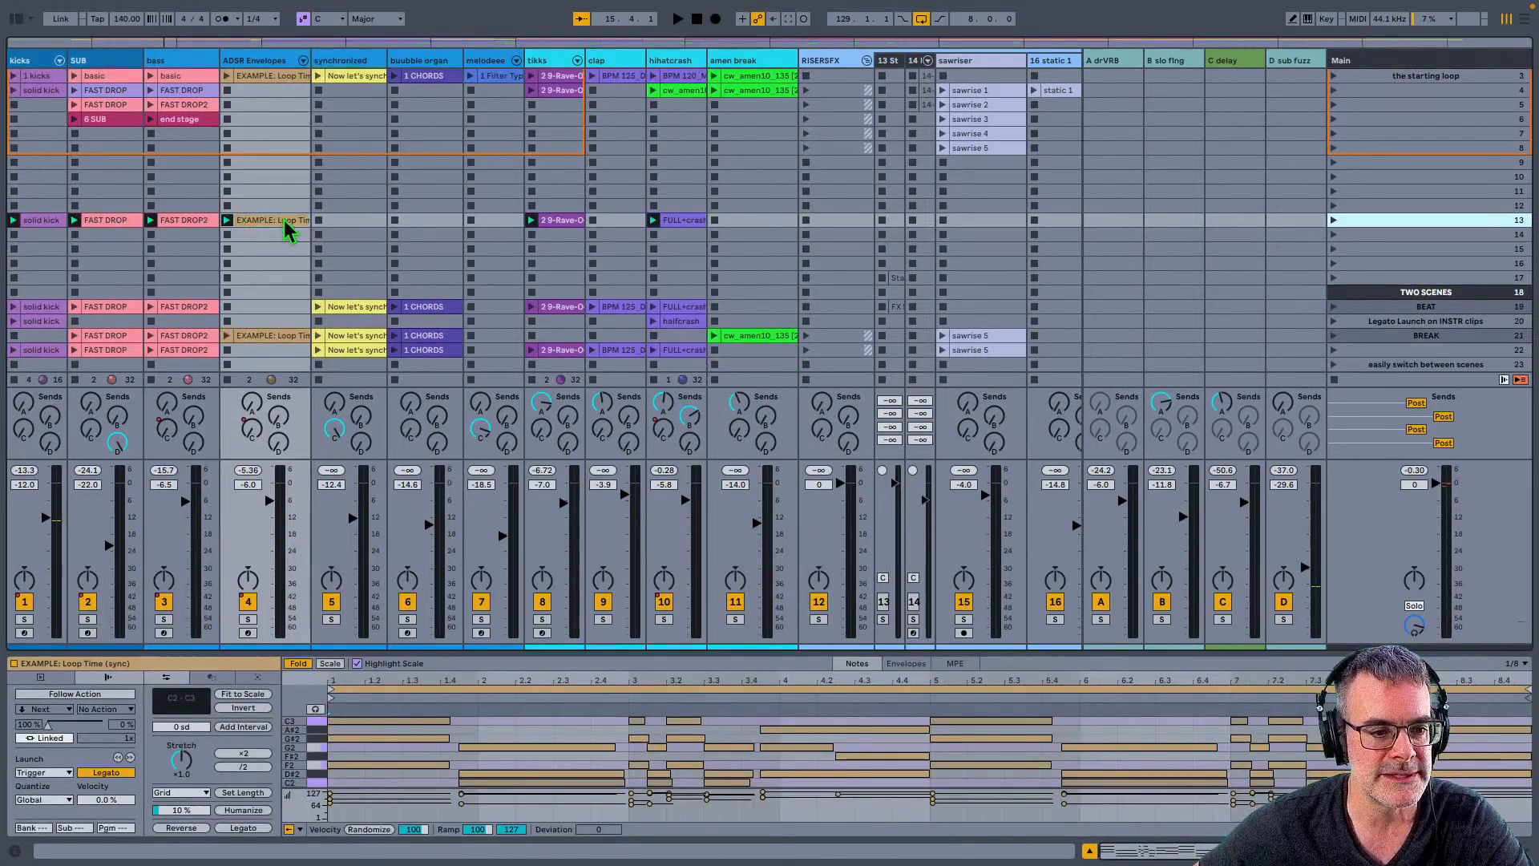
left_click(48, 223)
left_click(101, 221)
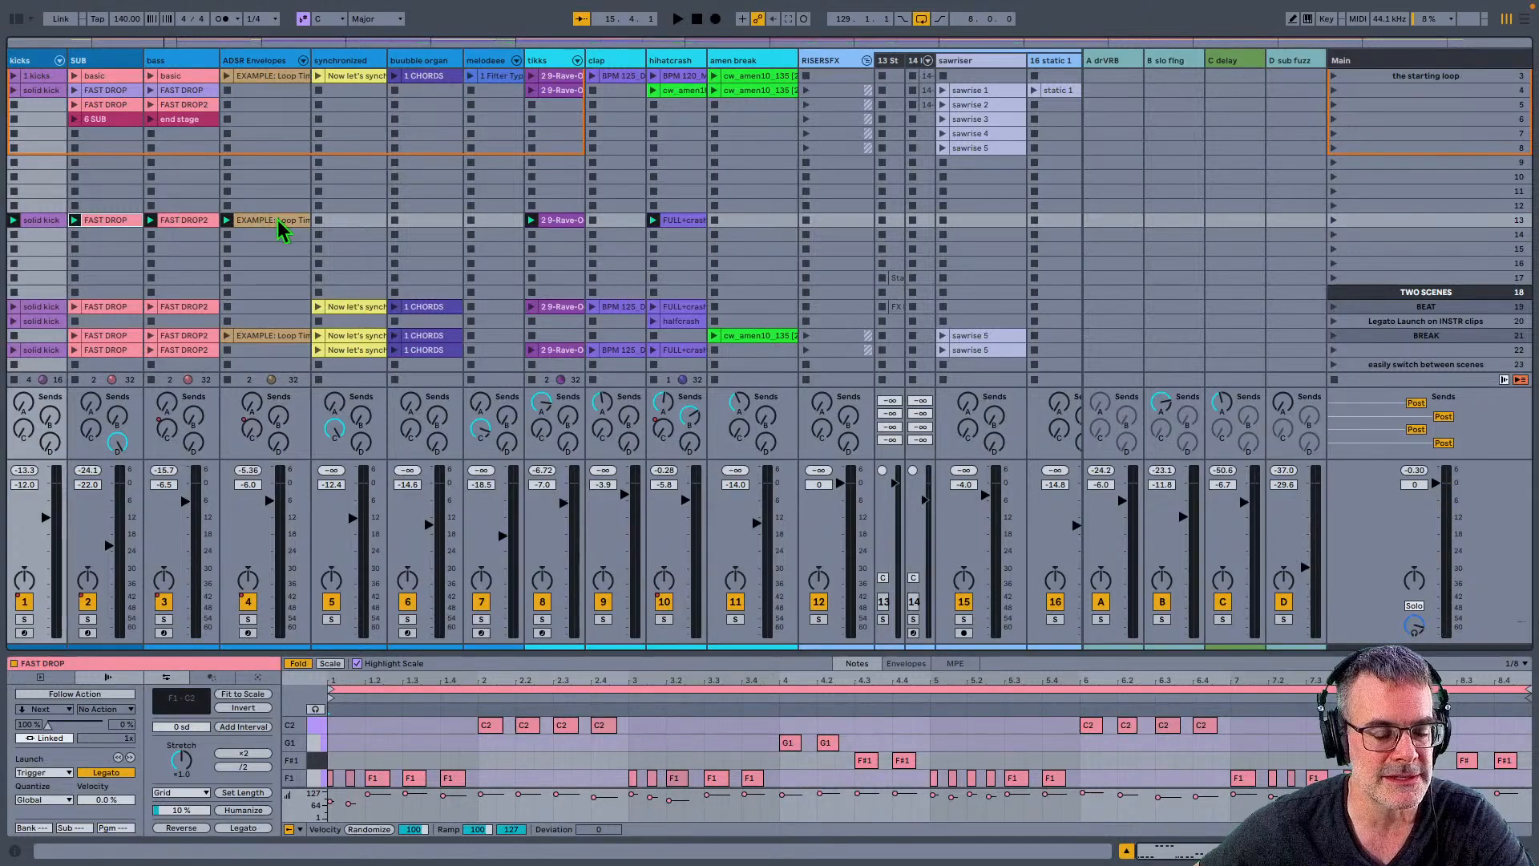
left_click(281, 223)
left_click(551, 223)
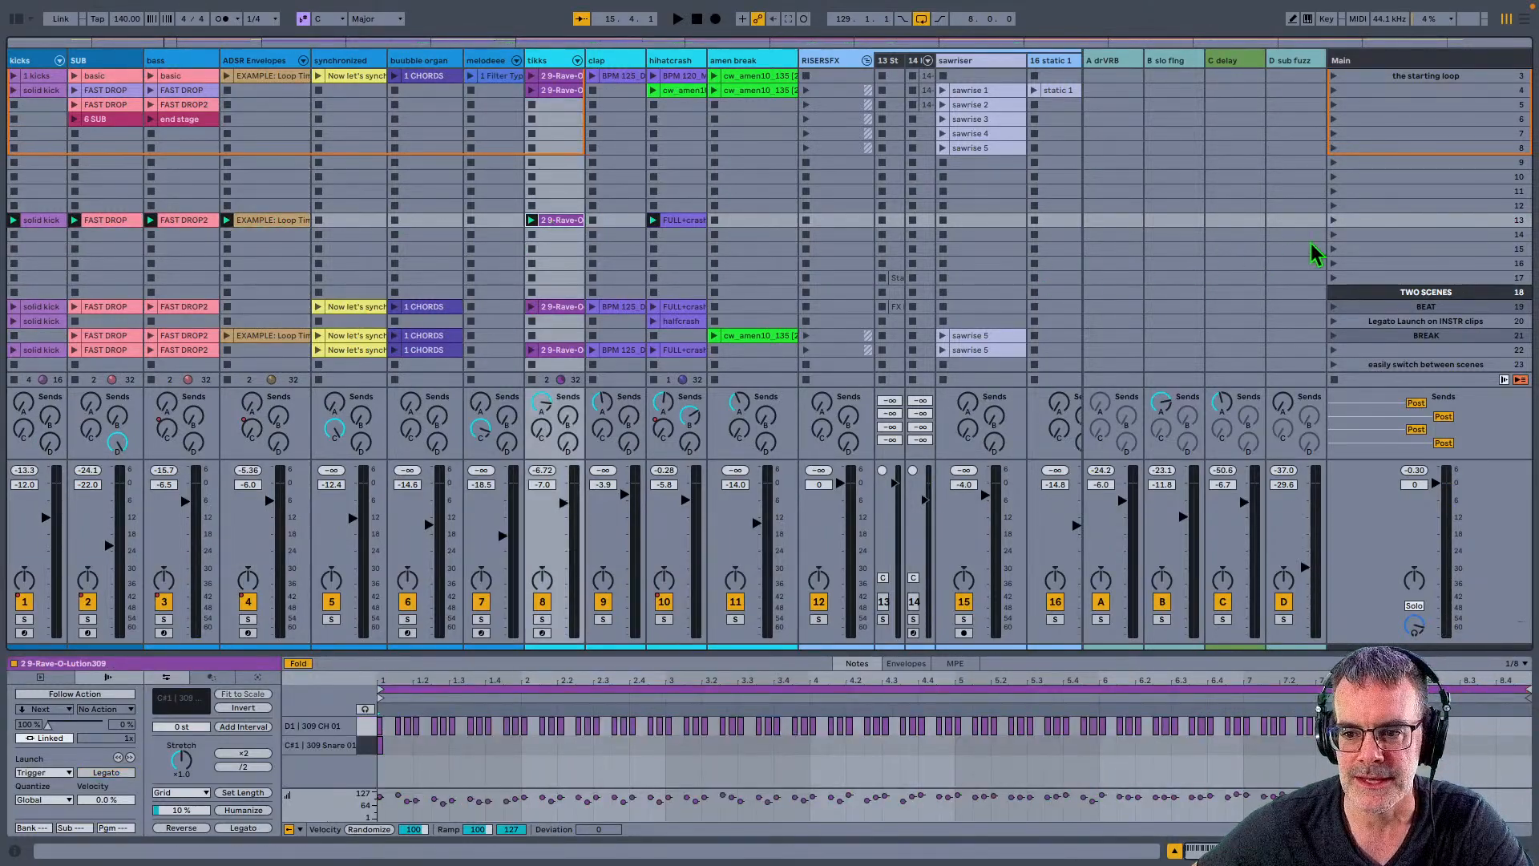
Step: Launch the captured scene 13 and name it "cmd+shift+ i"
left_click(1334, 222)
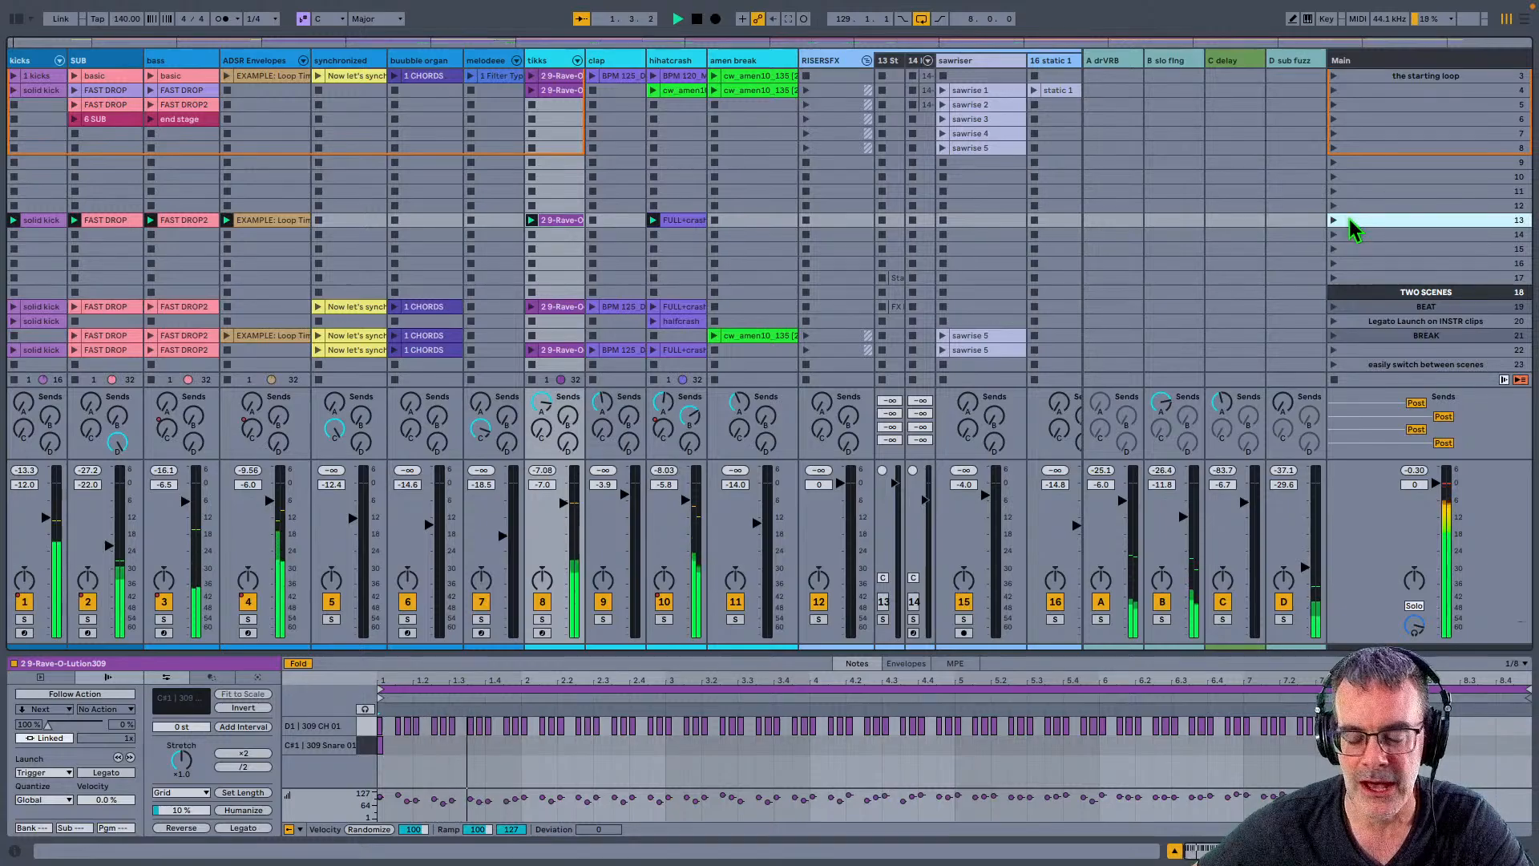
key("super+r")
type("cm")
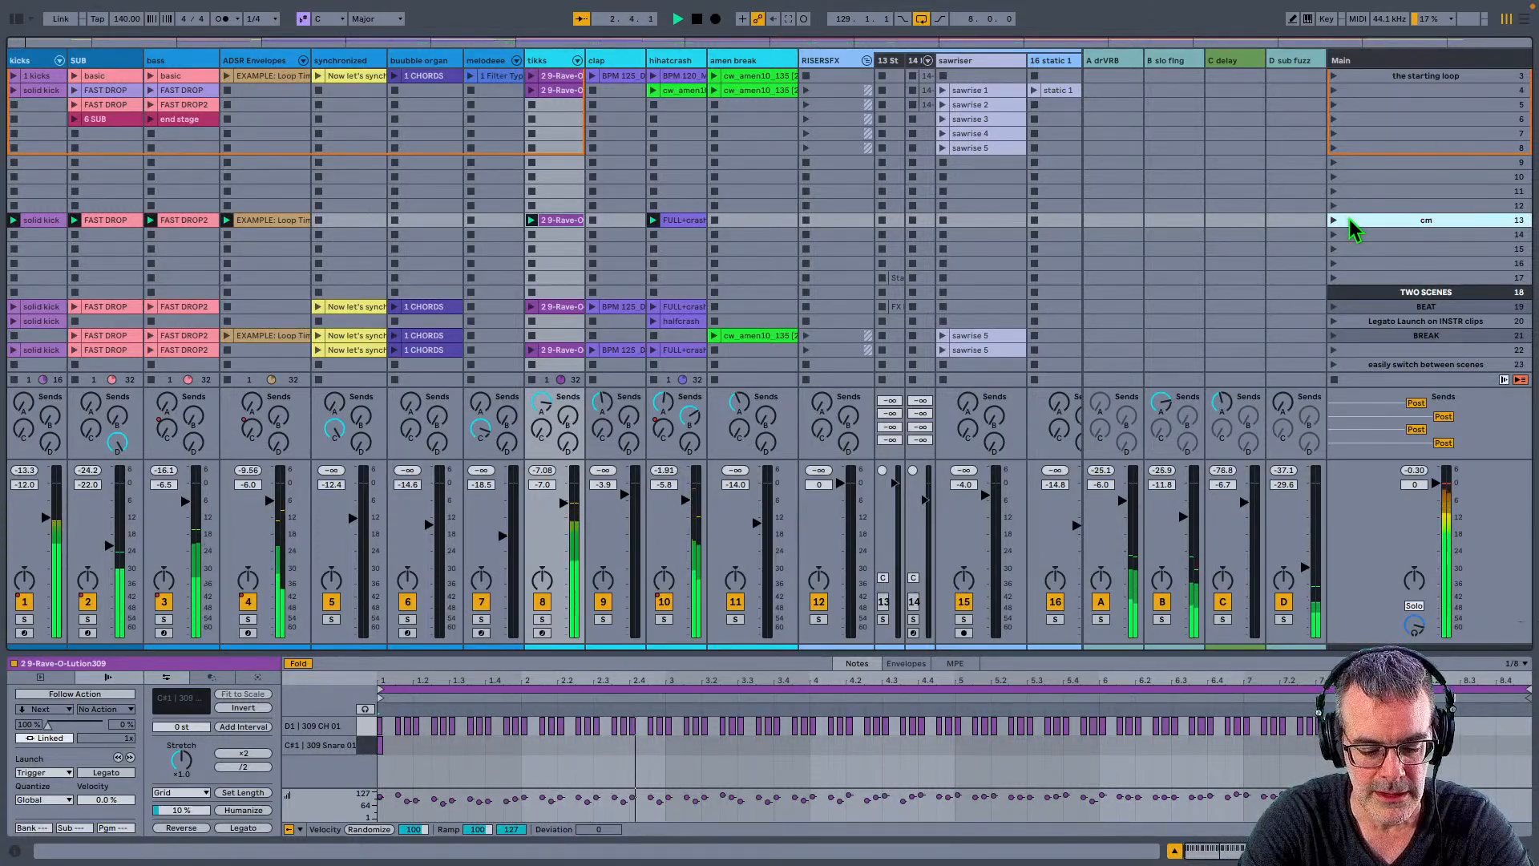
type("d+shift")
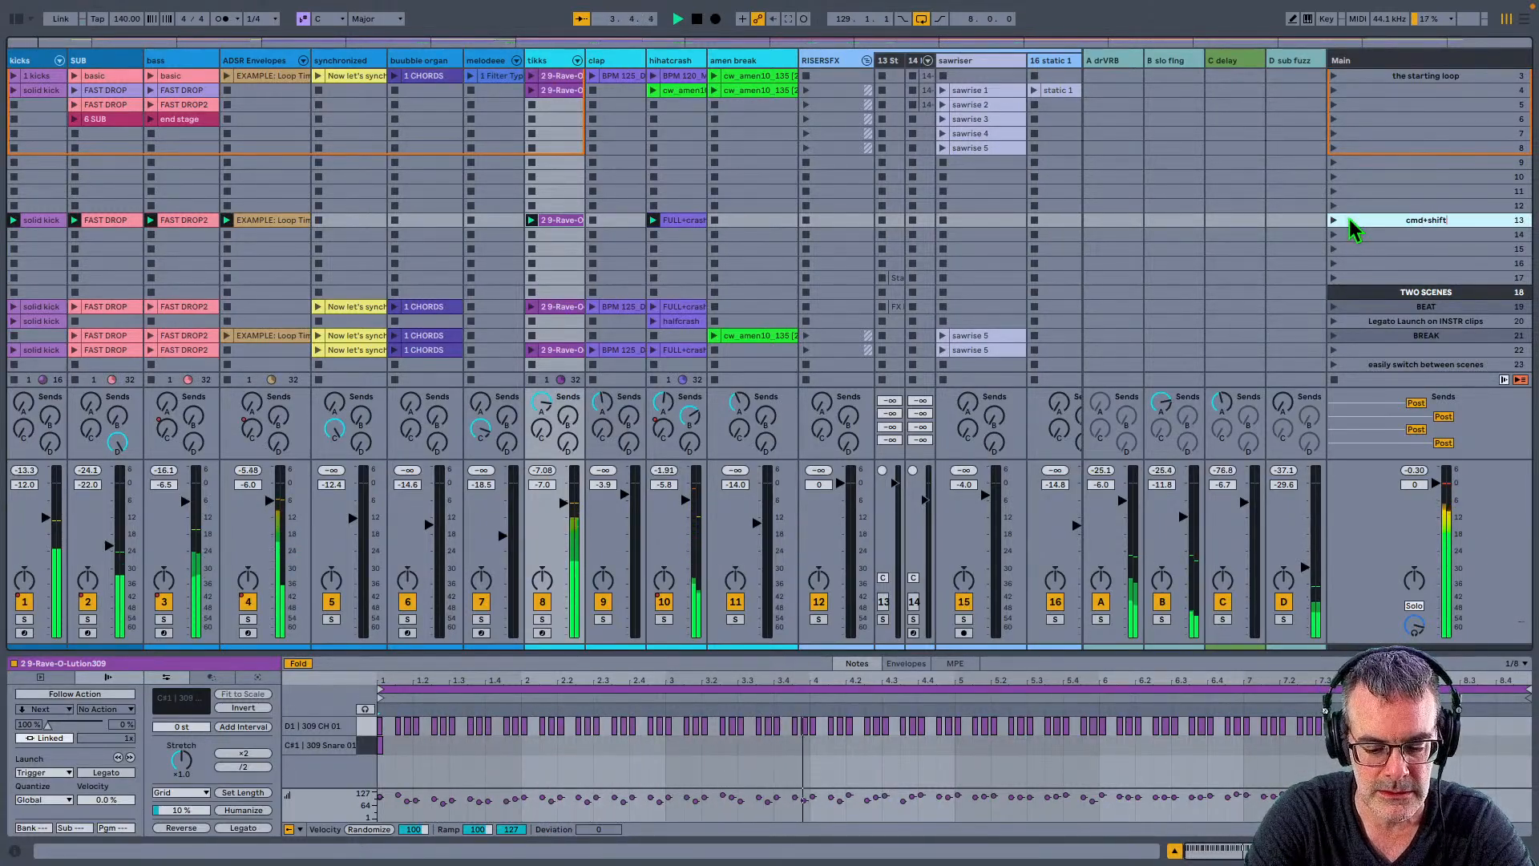
type("+ i")
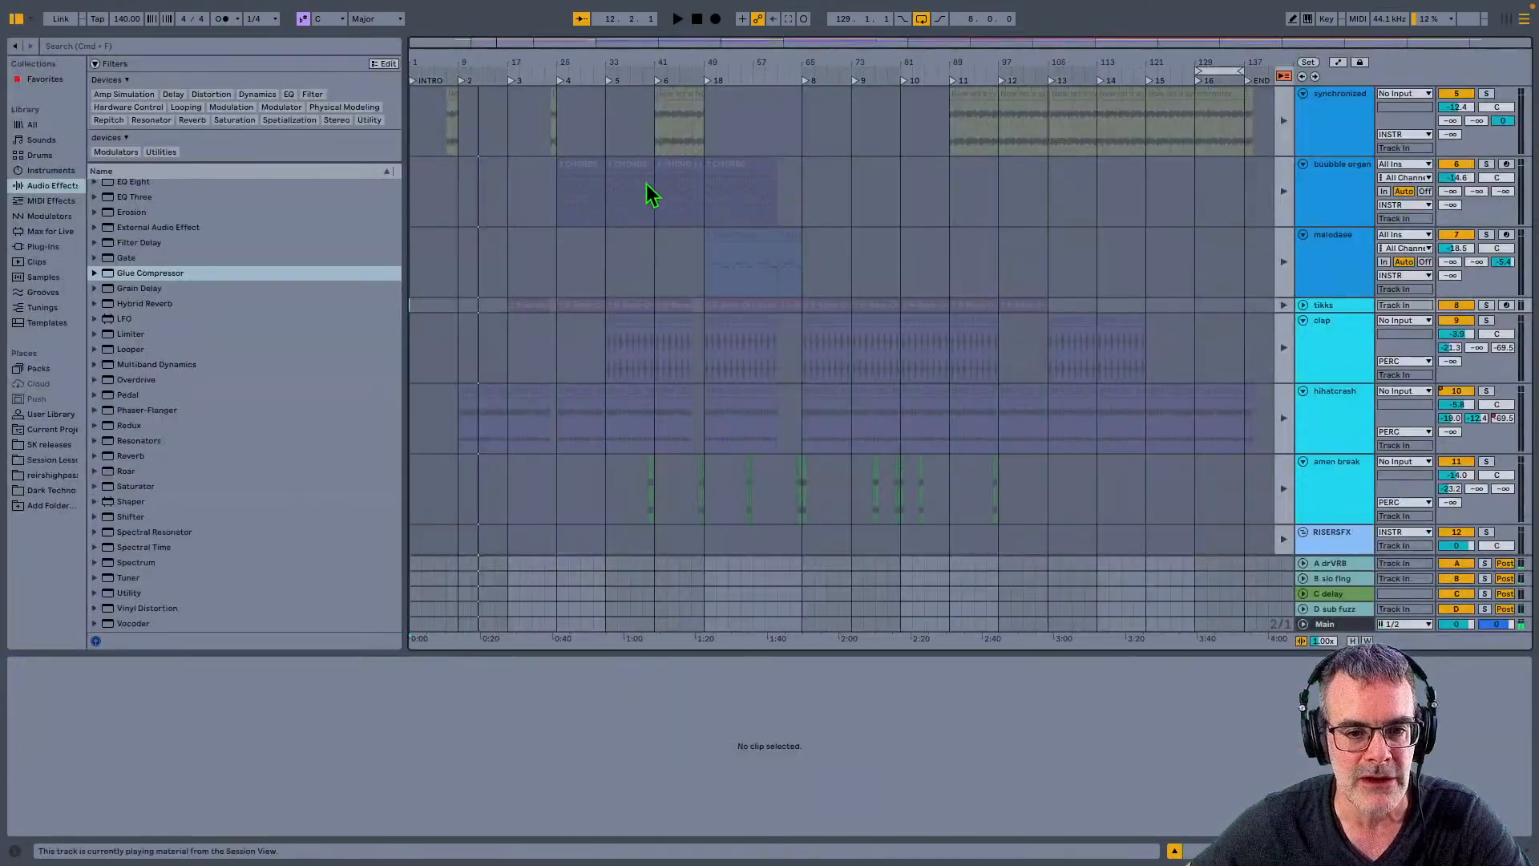
Step: Delete all clips from the Arrangement and turn off the Arrangement loop
left_click(635, 210)
key("ctrl+a")
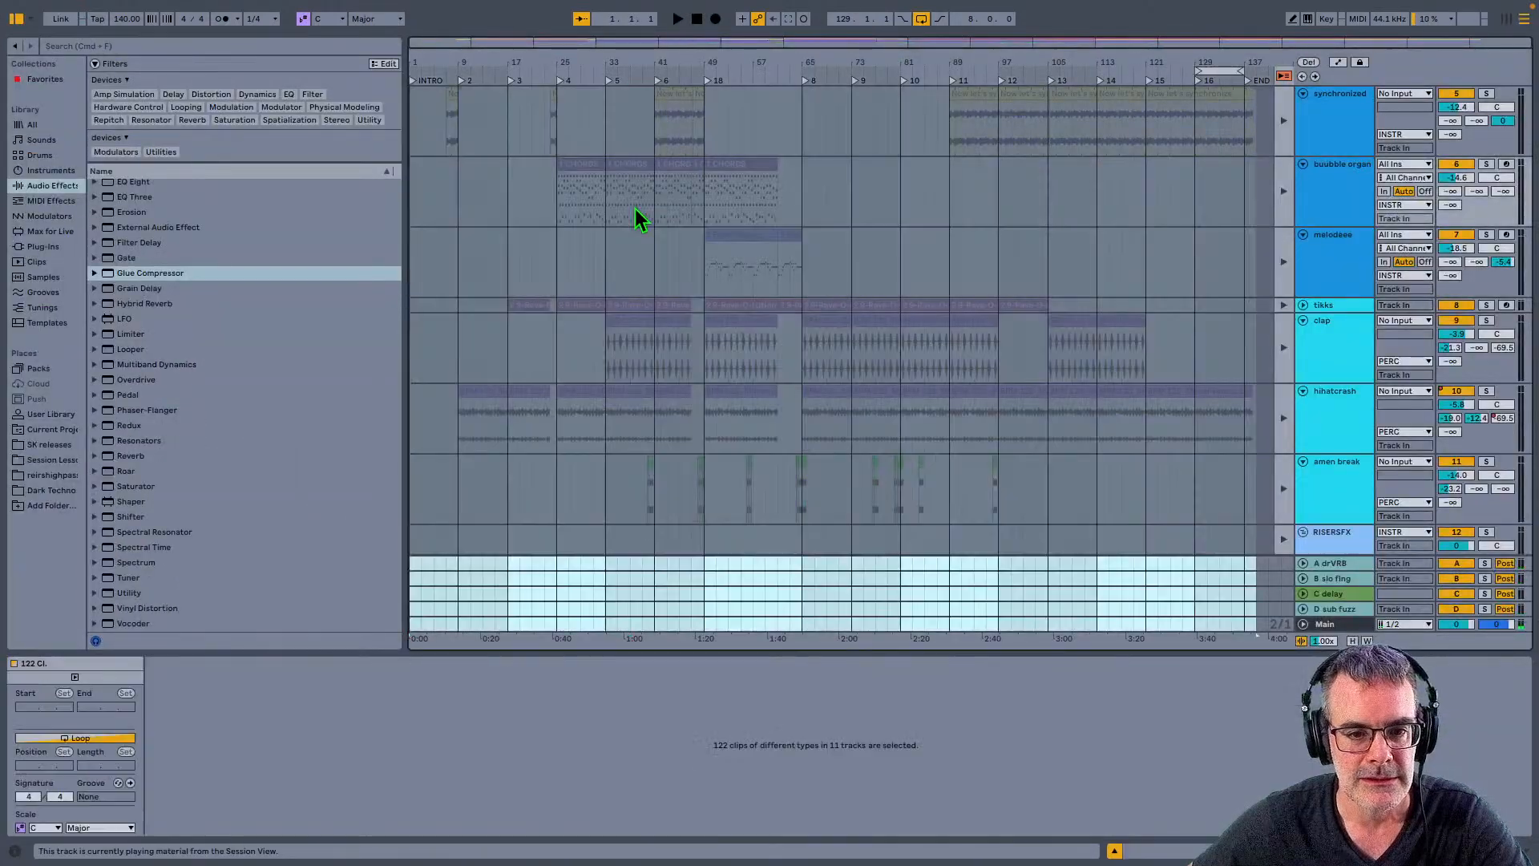
key("Delete")
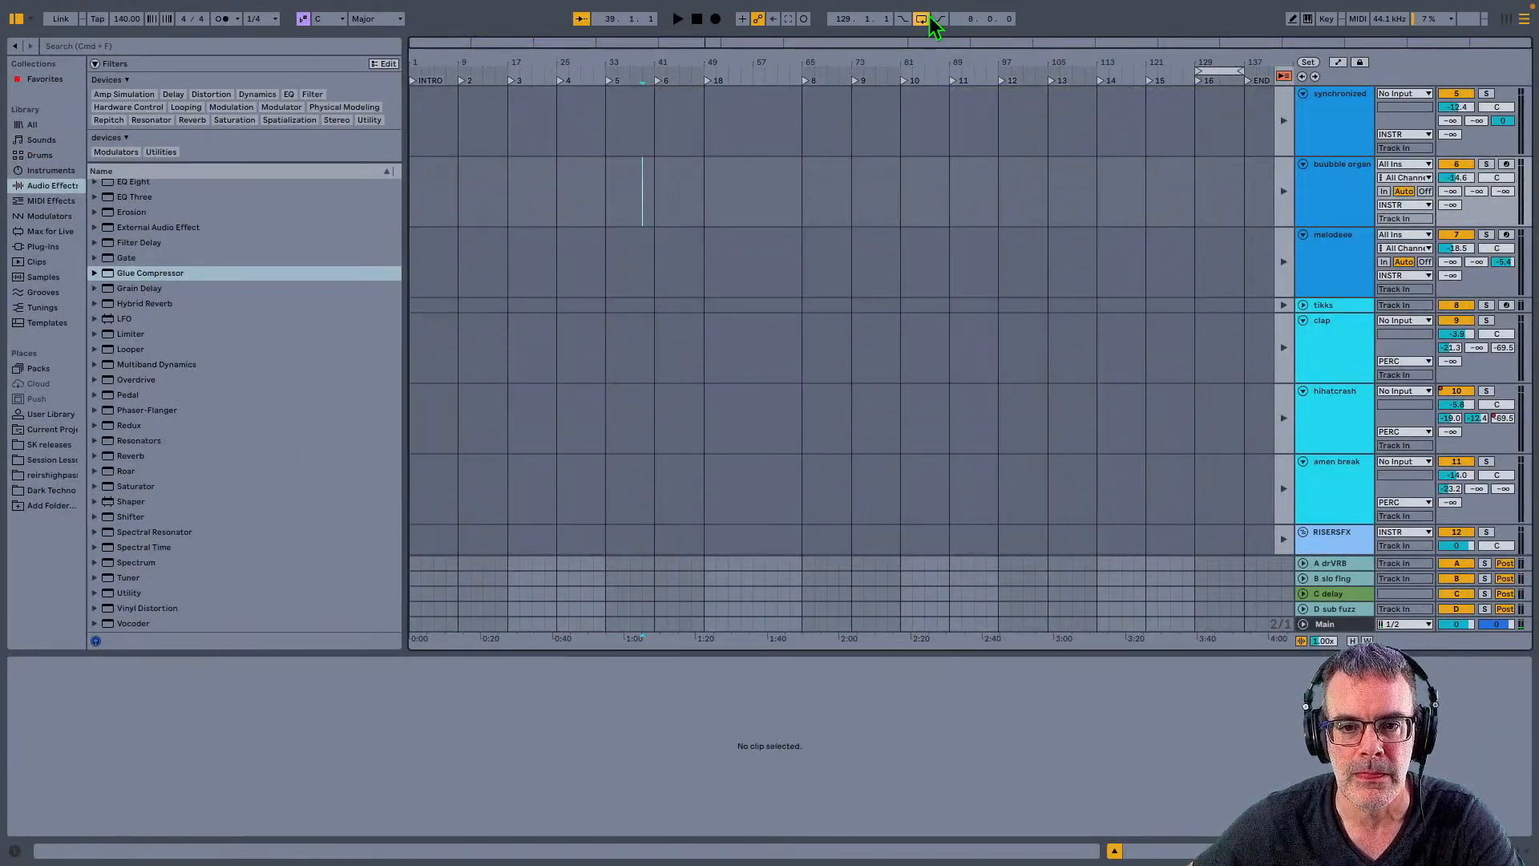
left_click(928, 18)
Step: Return to Session View and start recording into the Arrangement with the "cmd+shift+ i" scene
key("Tab")
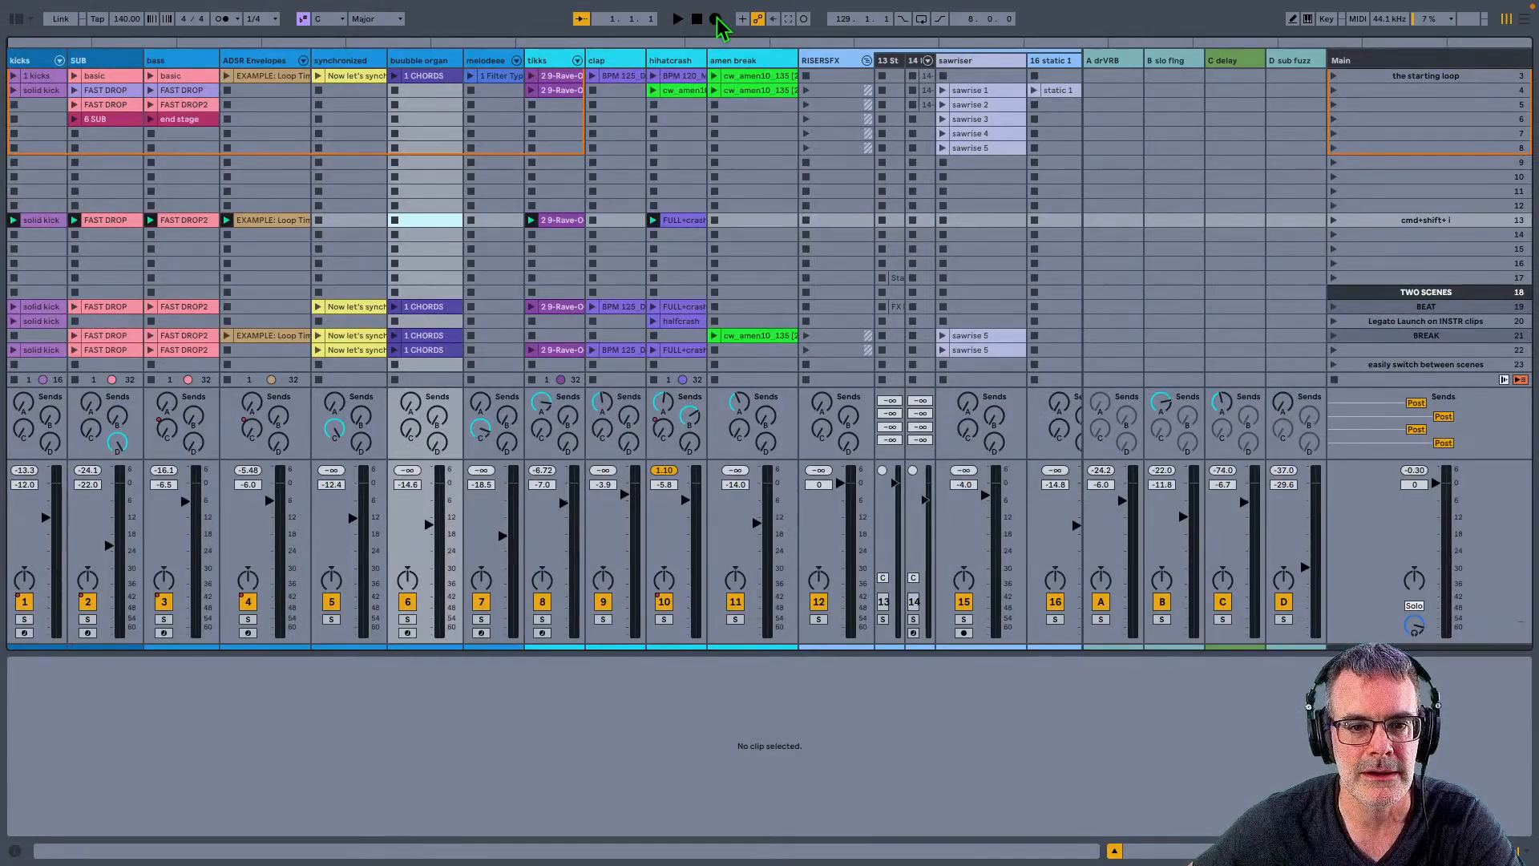
left_click(1333, 223)
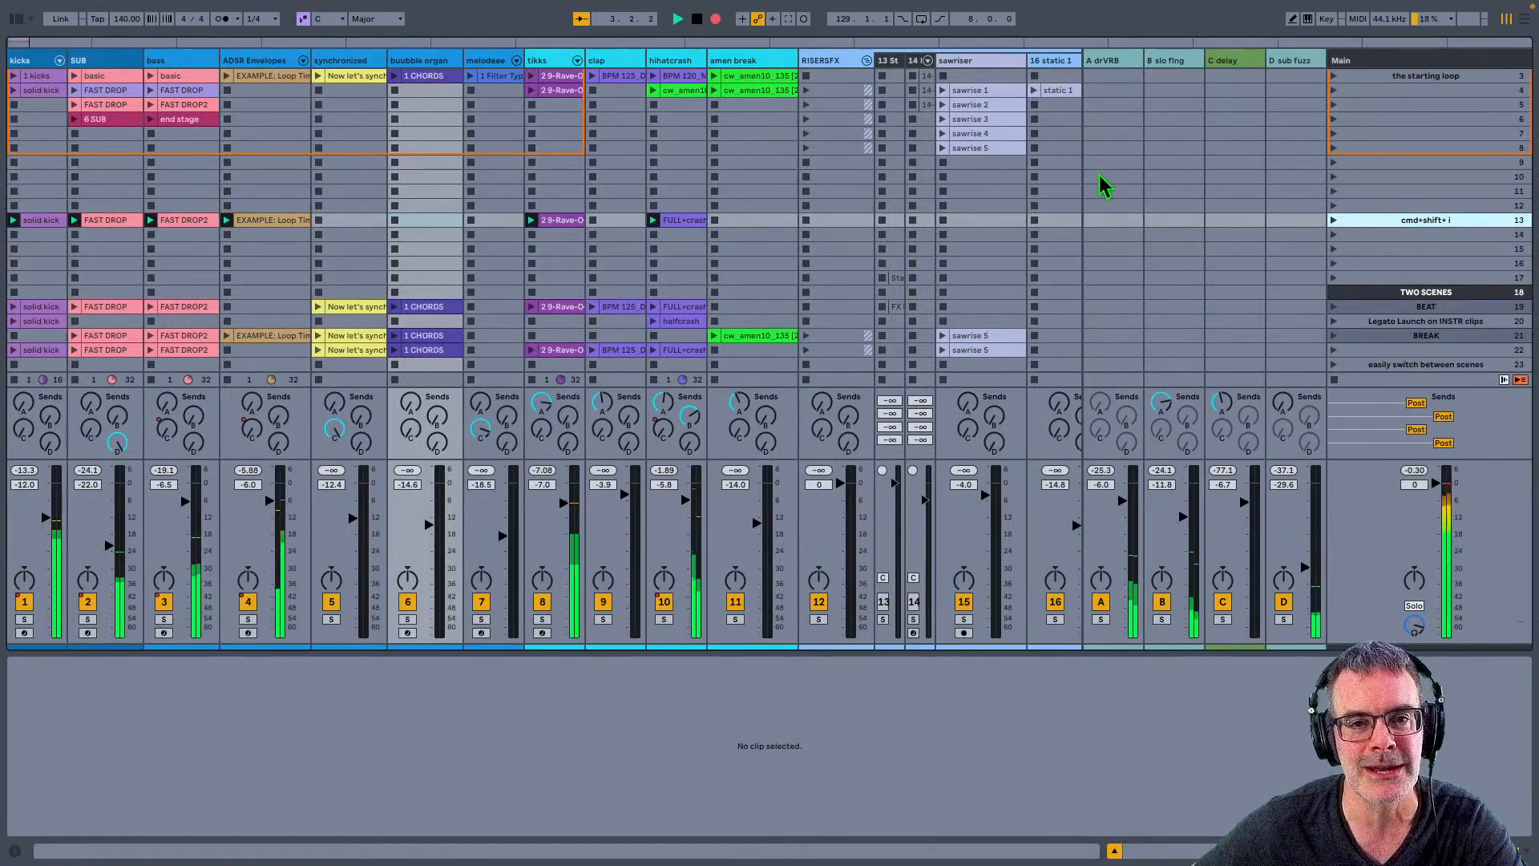
Step: Launch the Legato Gap scene while recording, ride the bass track's C delay send, and show the bass track's devices
scroll(1102, 184, "down", 5)
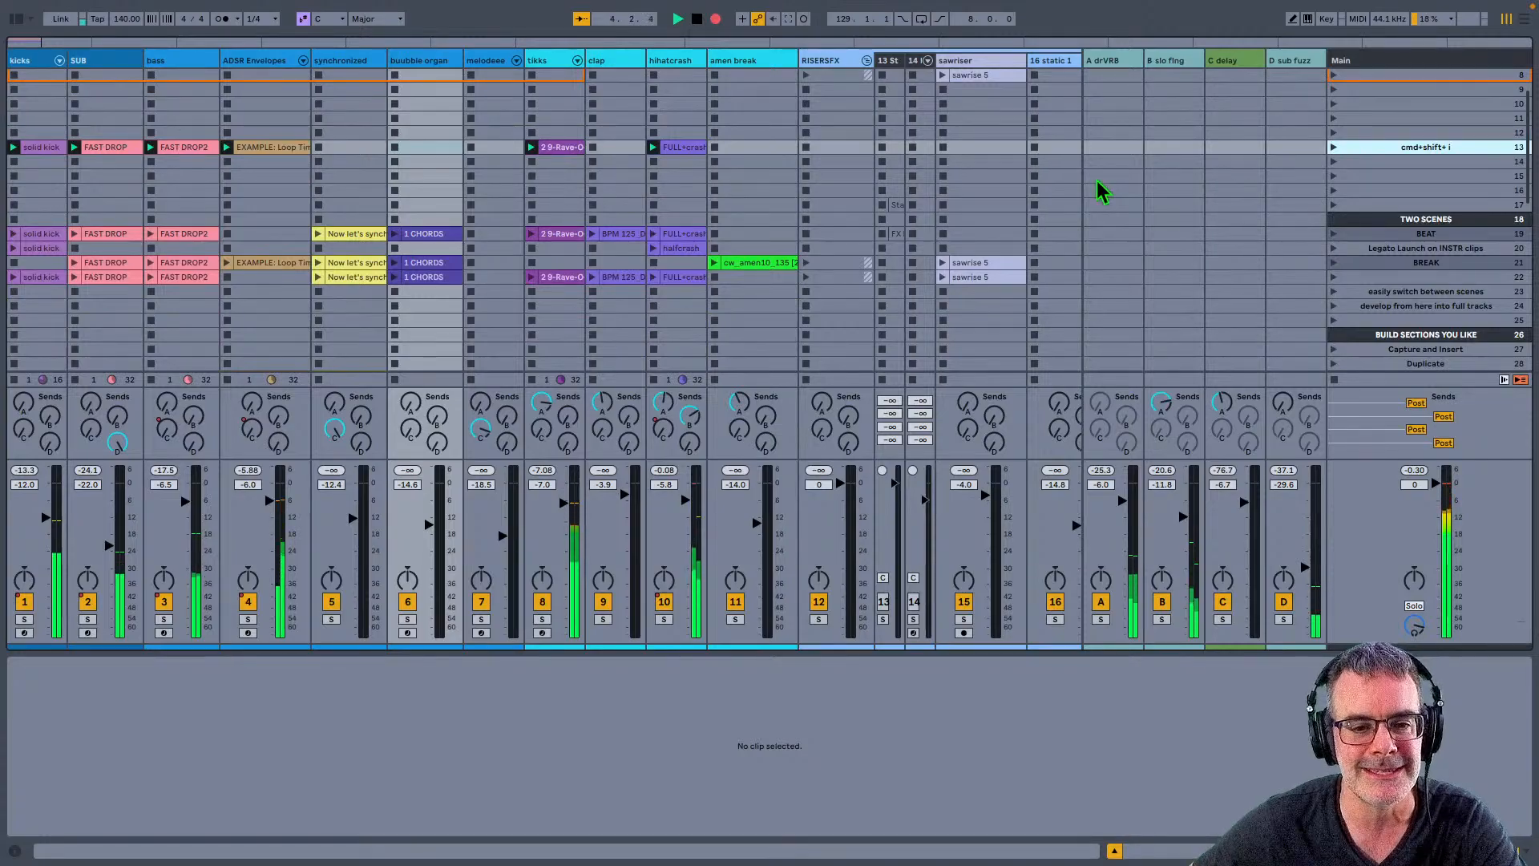
scroll(1114, 190, "down", 9)
scroll(1122, 193, "down", 5)
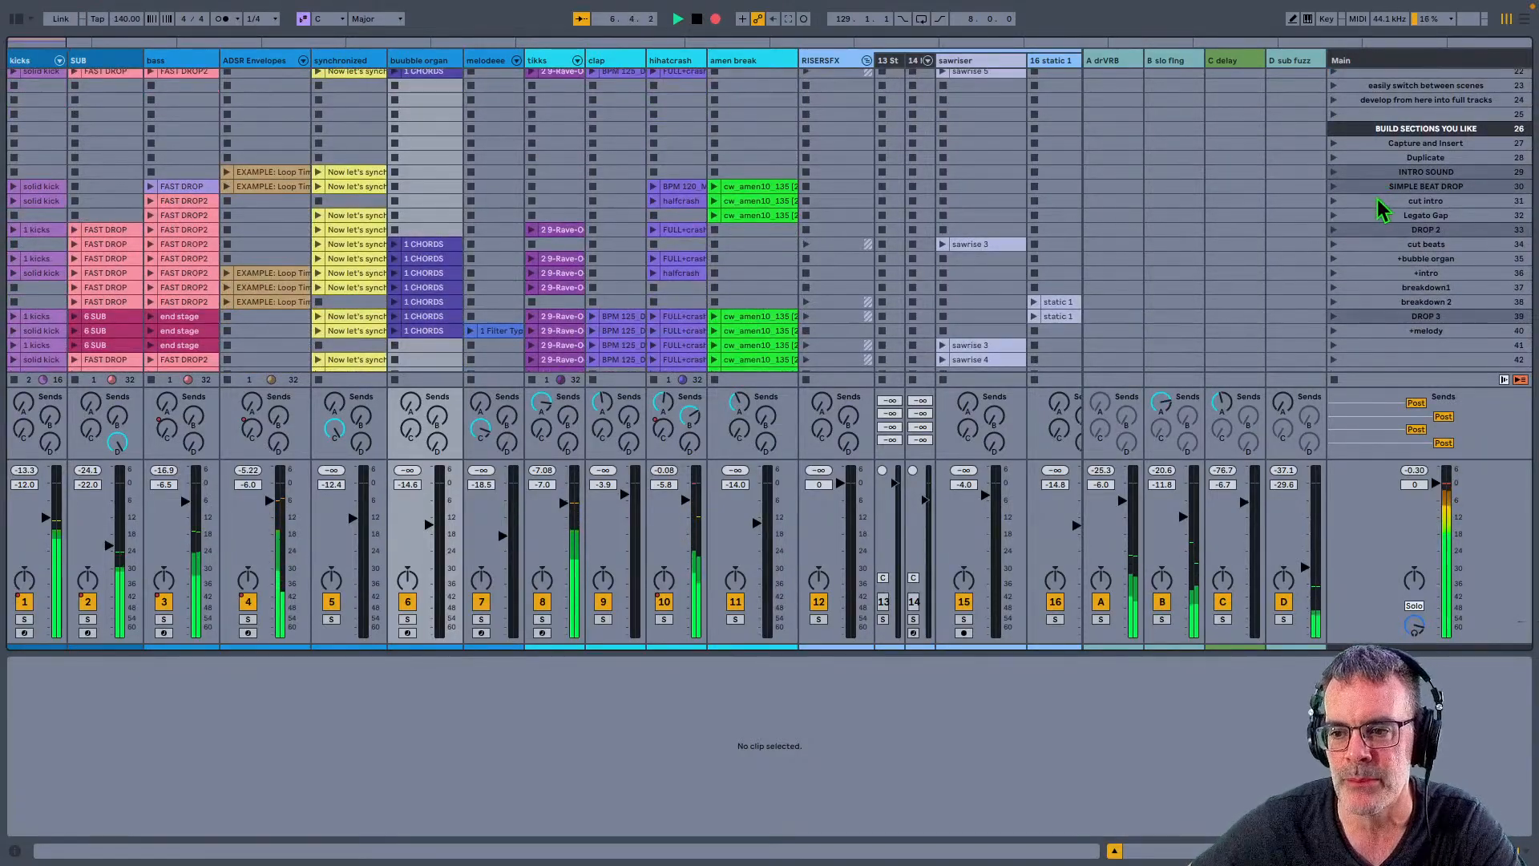
left_click(1333, 216)
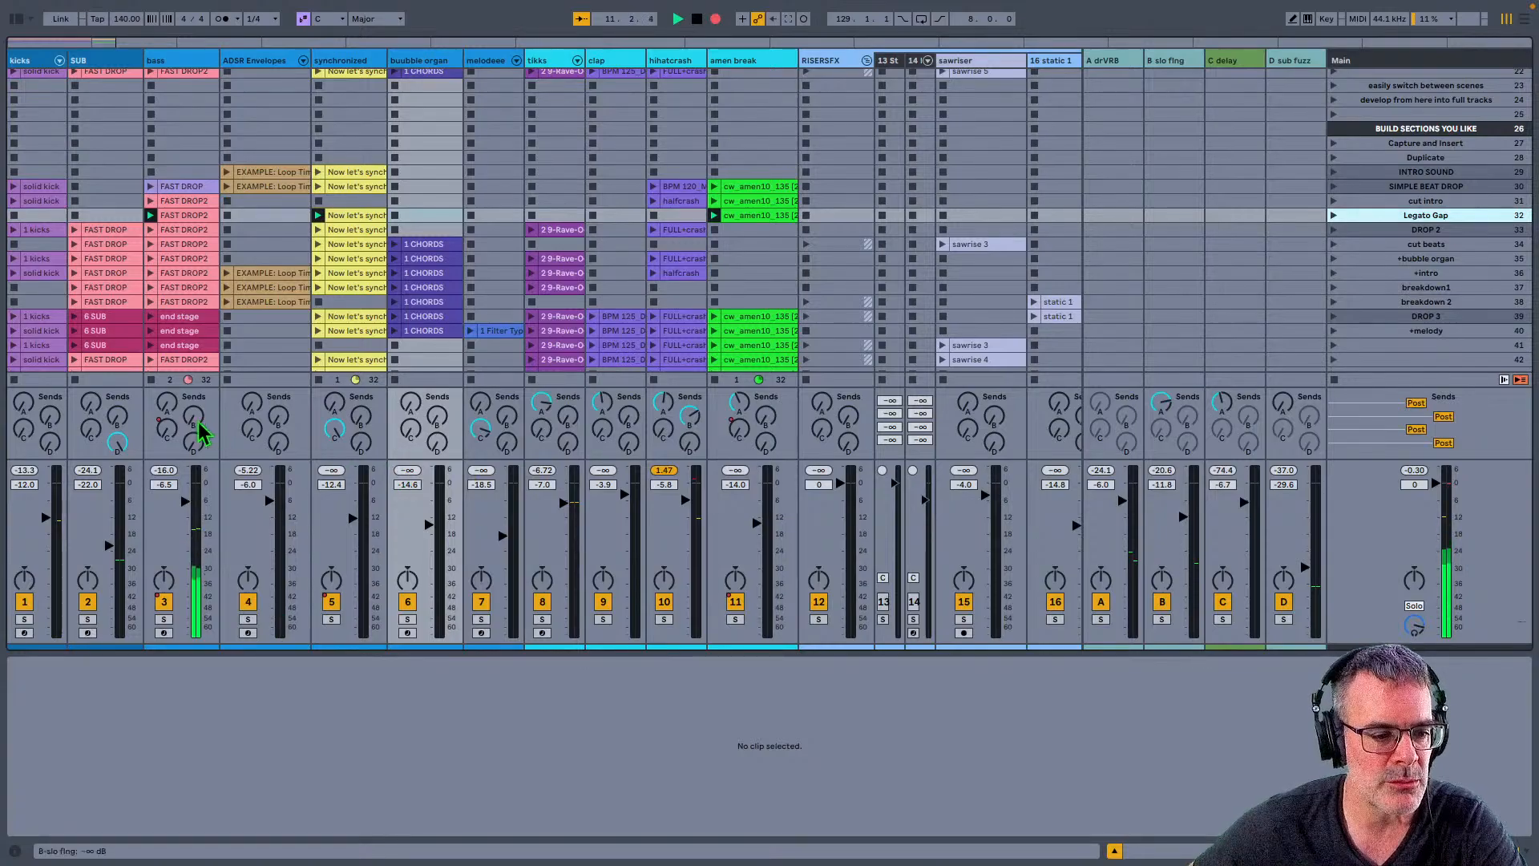
mouse_move(170, 429)
left_mouse_down()
mouse_move(170, 393)
mouse_move(170, 433)
left_mouse_up()
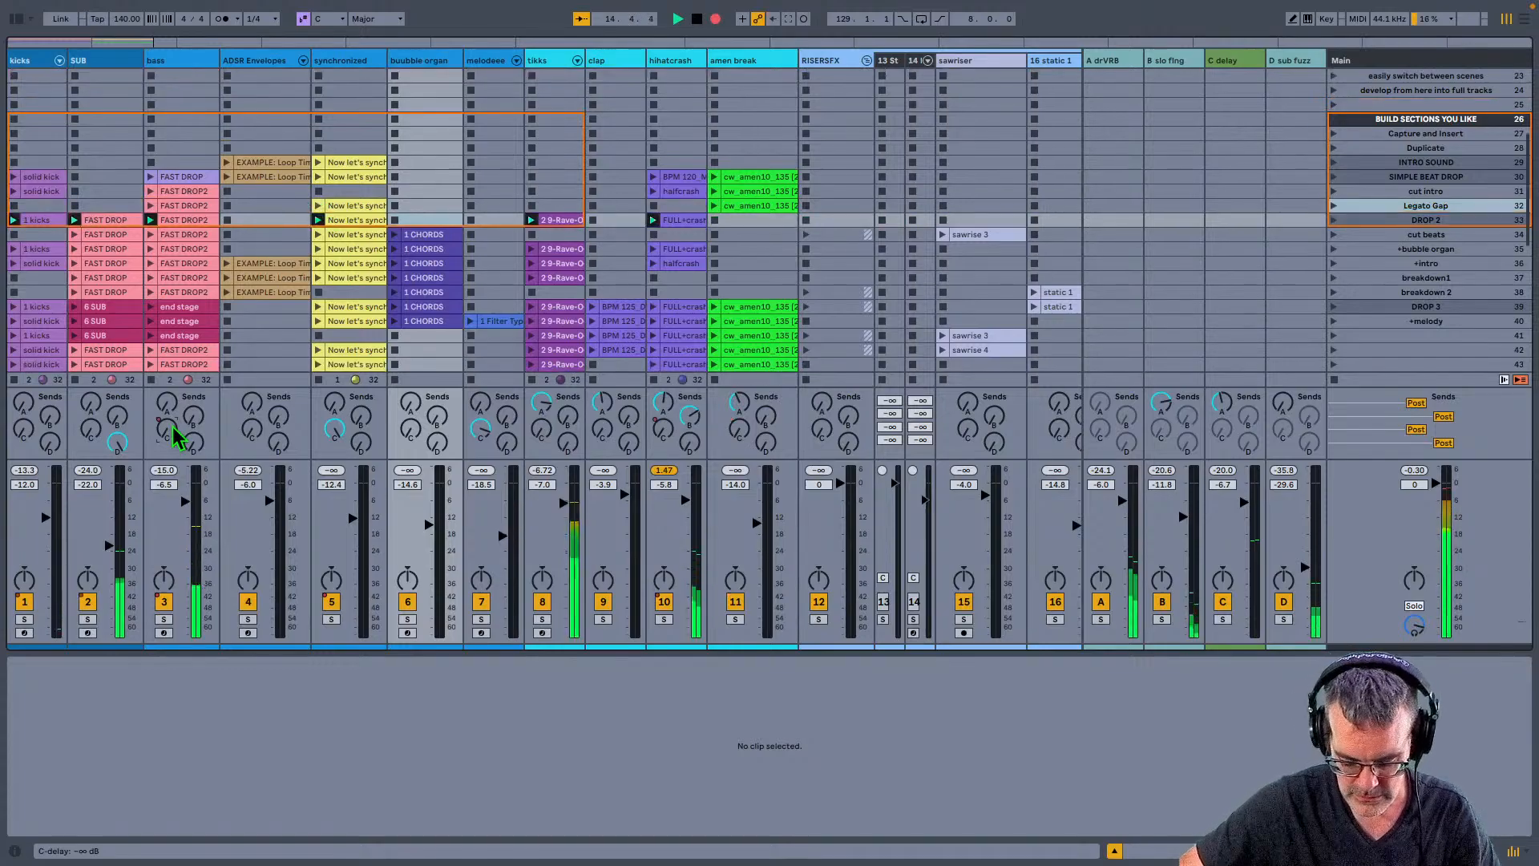
key("shift+Tab")
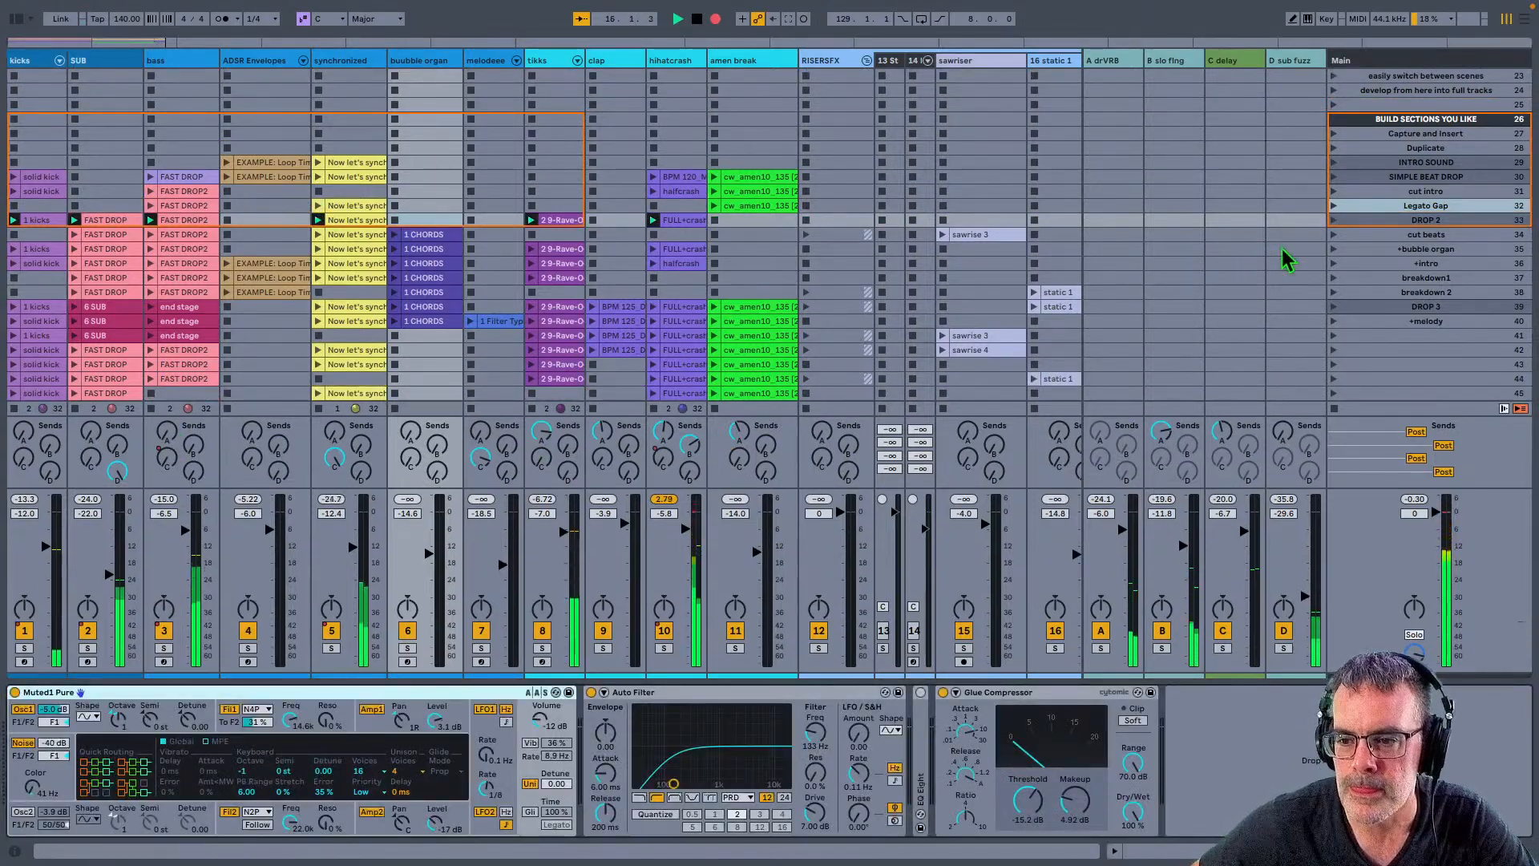
Step: Launch the DROP 2 scene and check the clips being recorded in Arrangement View
left_click(1333, 221)
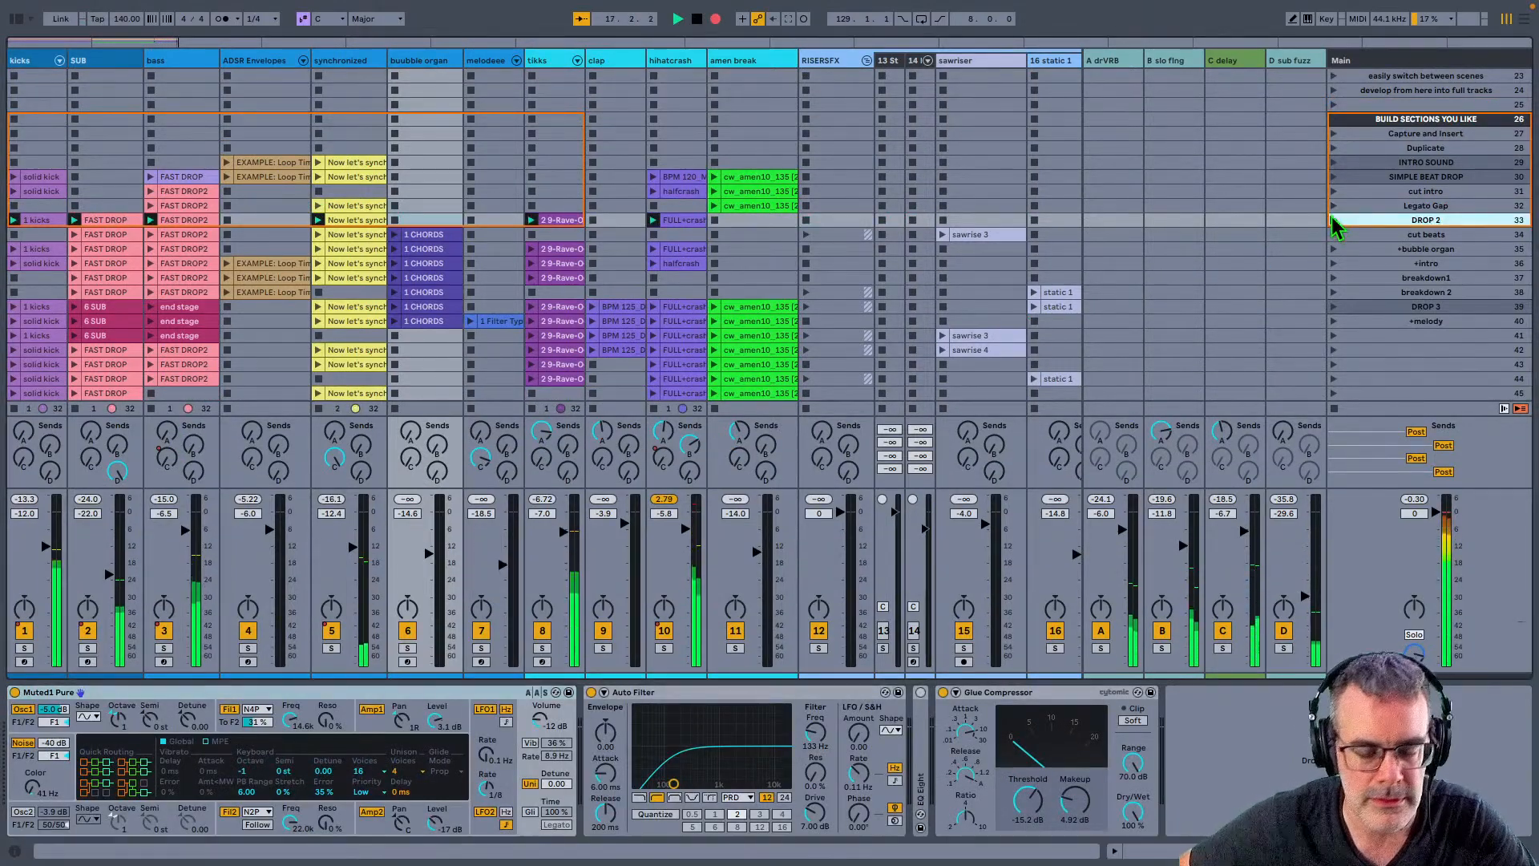
key("Tab")
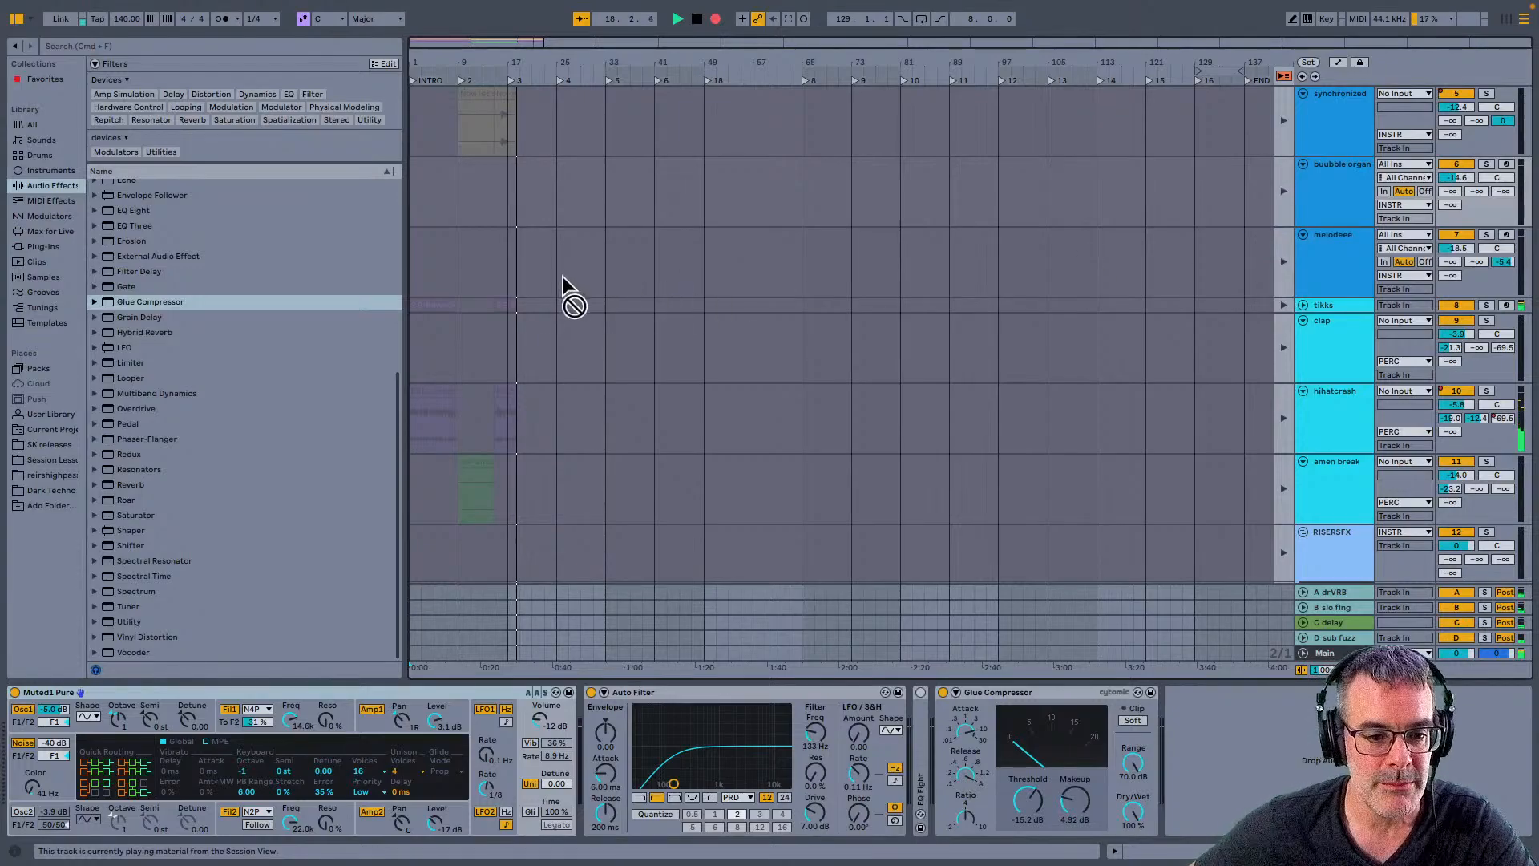
key("Tab")
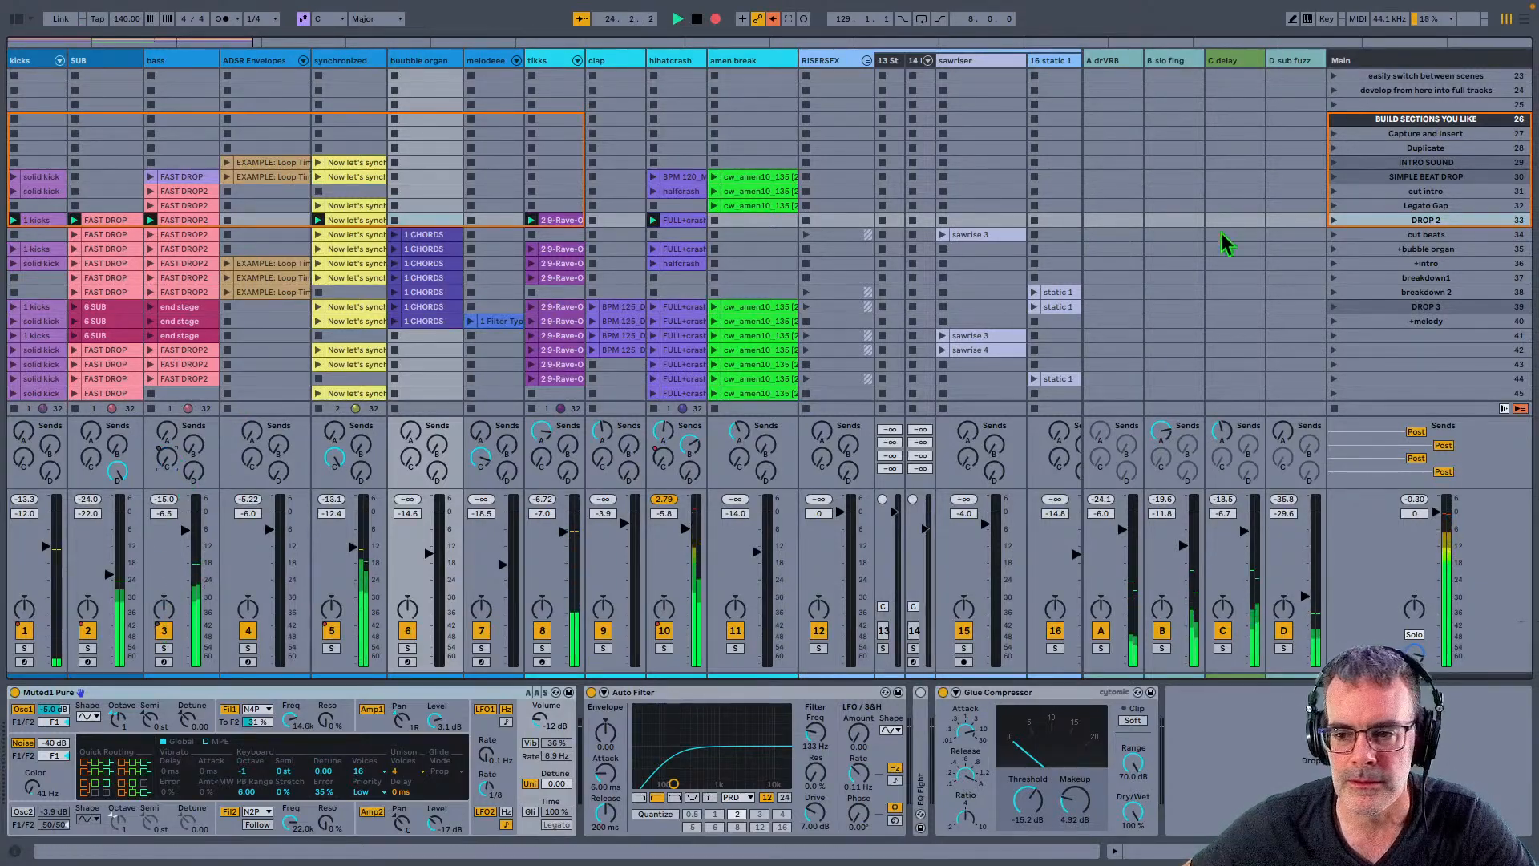
Step: Record the cut beats, +bubble organ and +intro scenes in succession, briefly checking the Arrangement along the way
left_click(1337, 234)
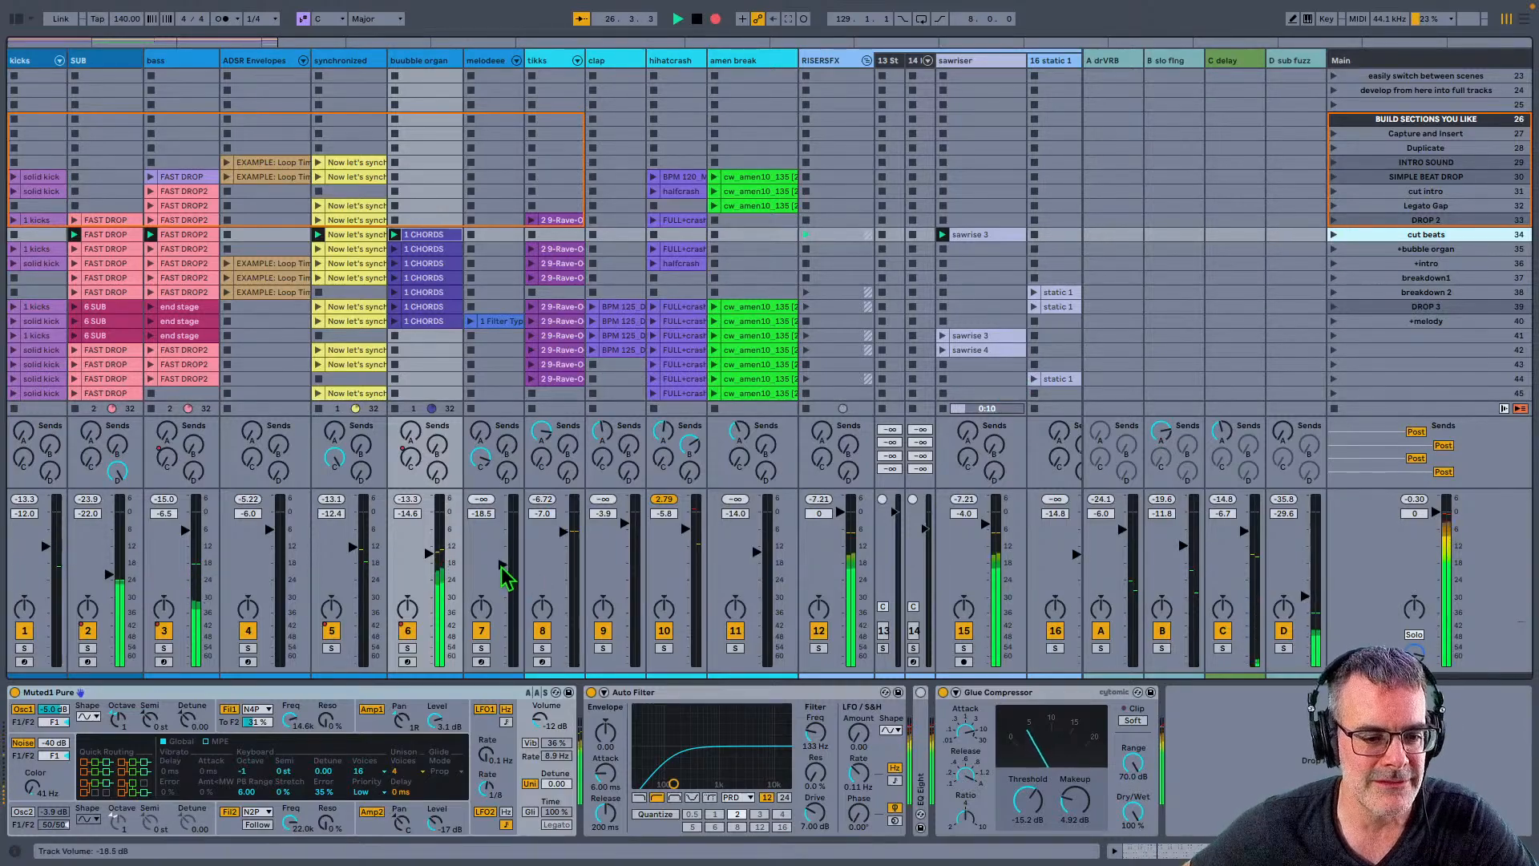
key("Tab")
key("Tab")
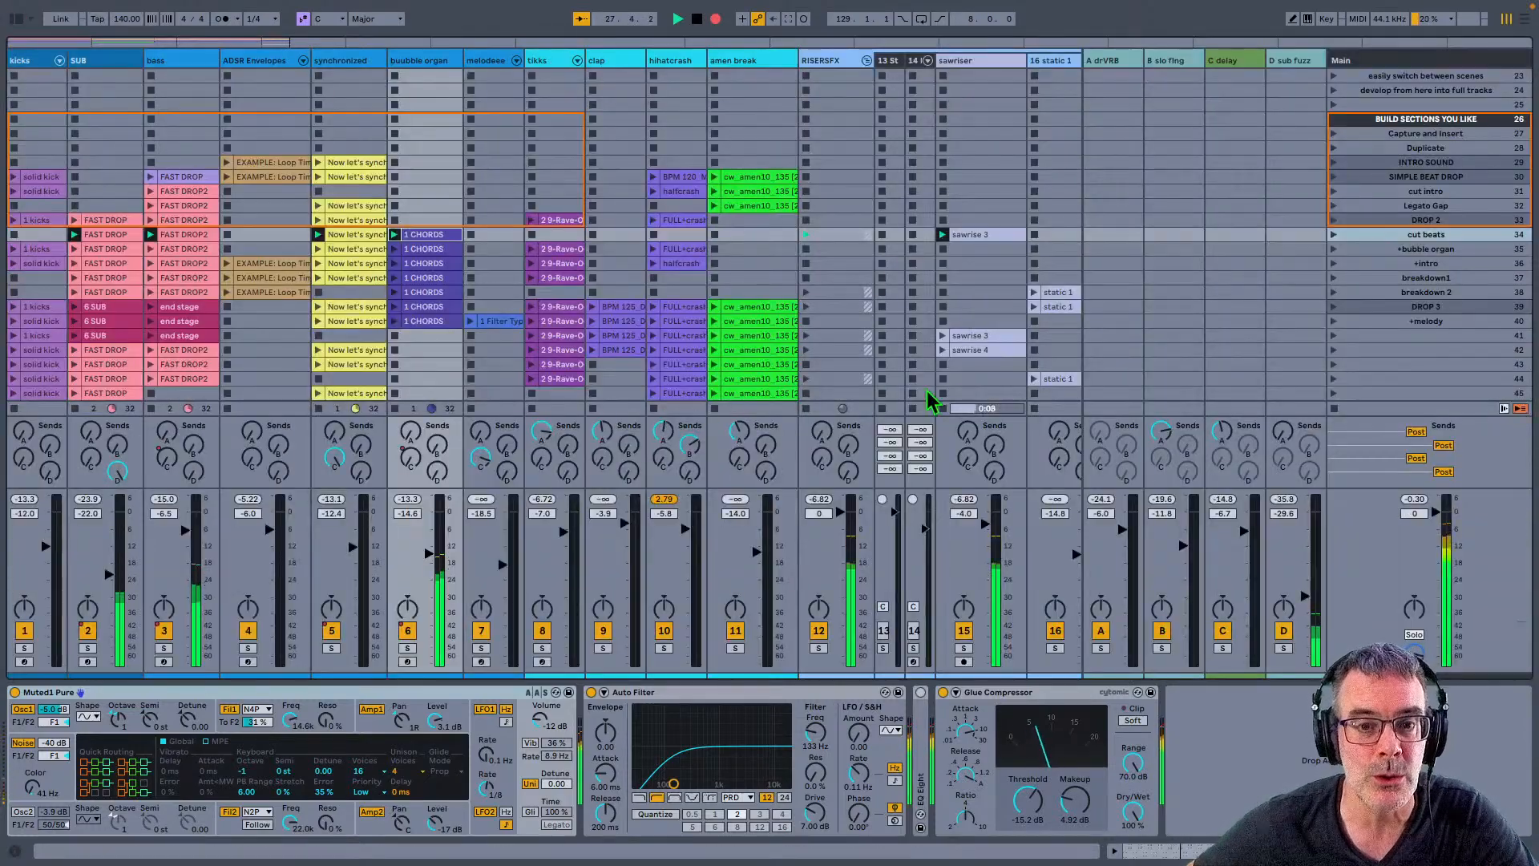
left_click(1334, 249)
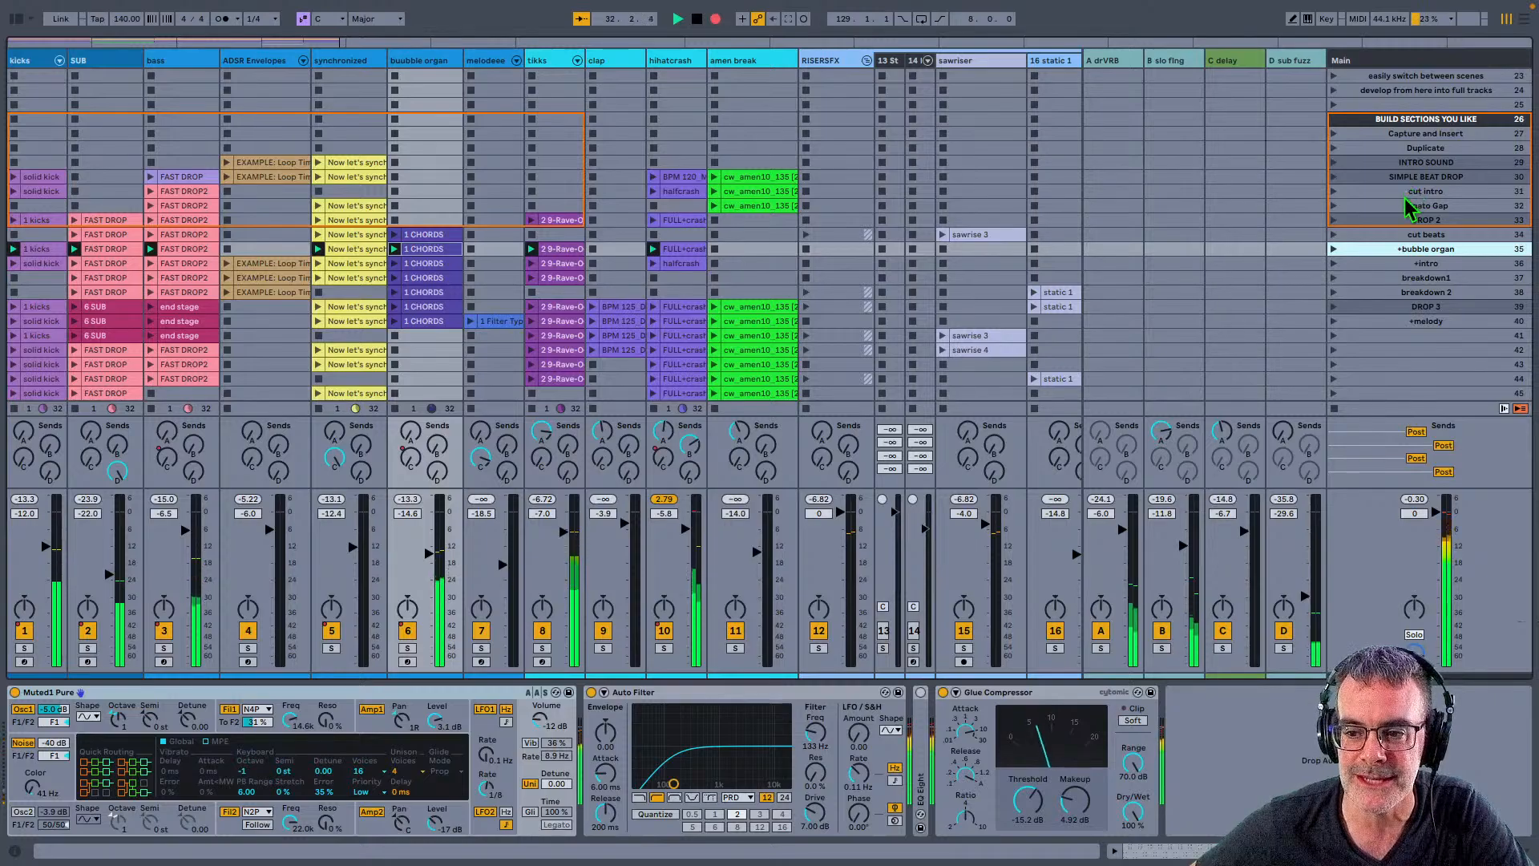
left_click(1387, 263)
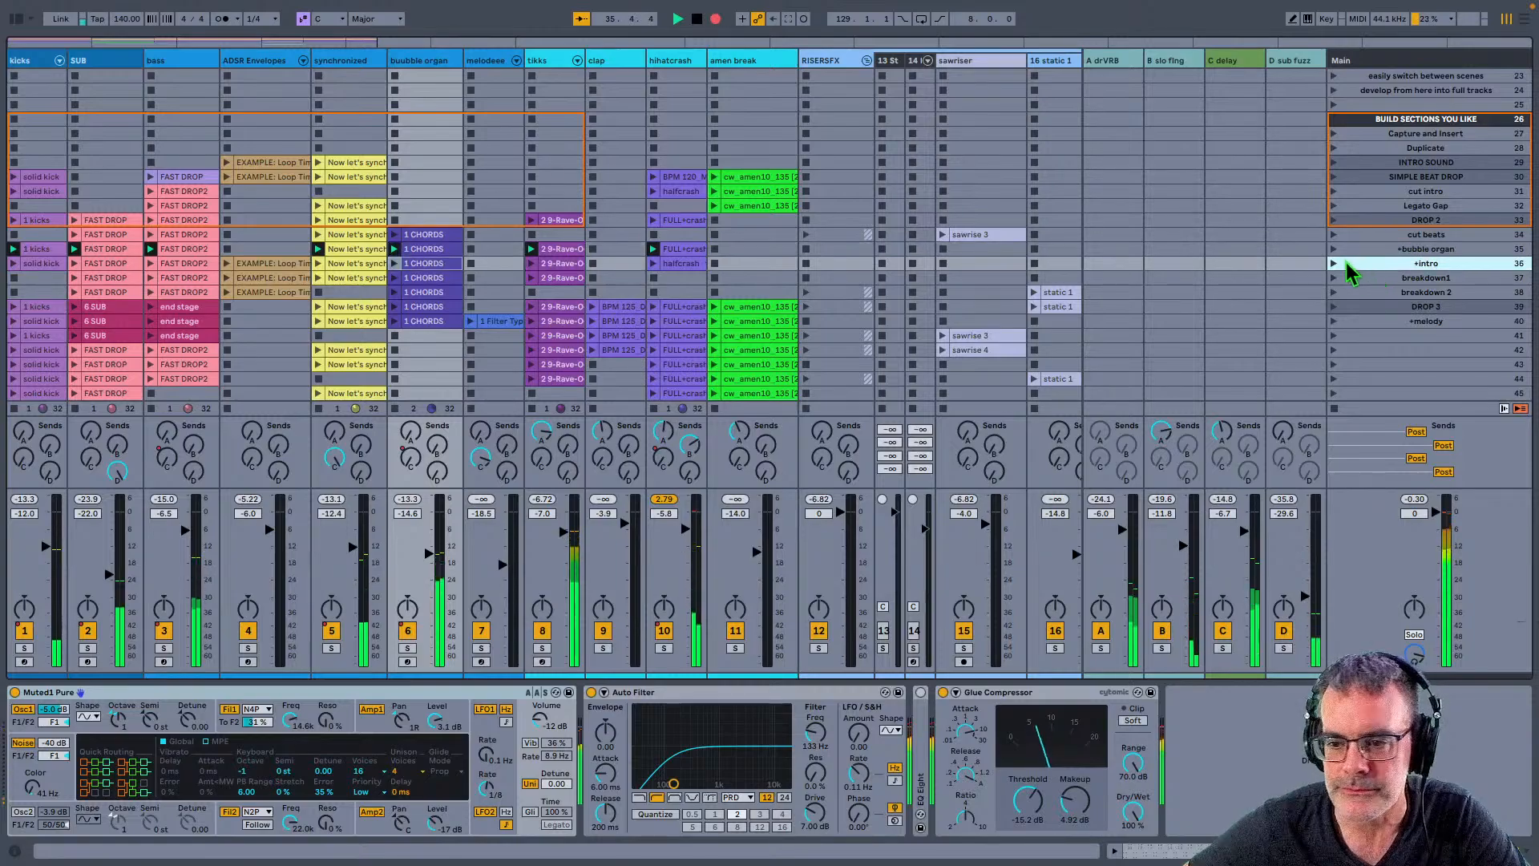
Step: Relaunch the +intro scene while recording and check the recorded clips in Arrangement View before returning to Session View
left_click(1334, 265)
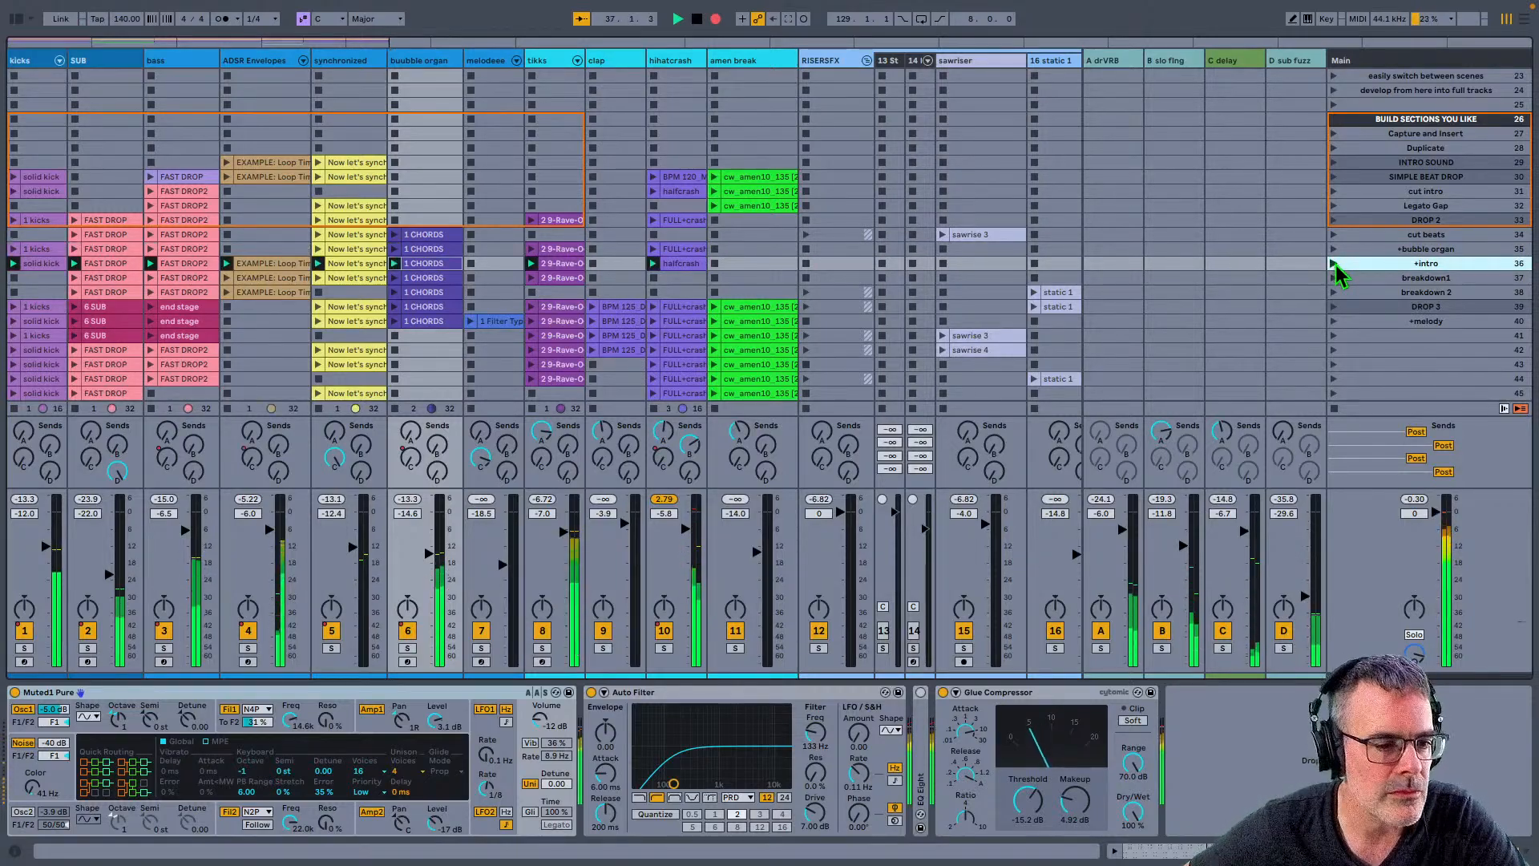
key("Tab")
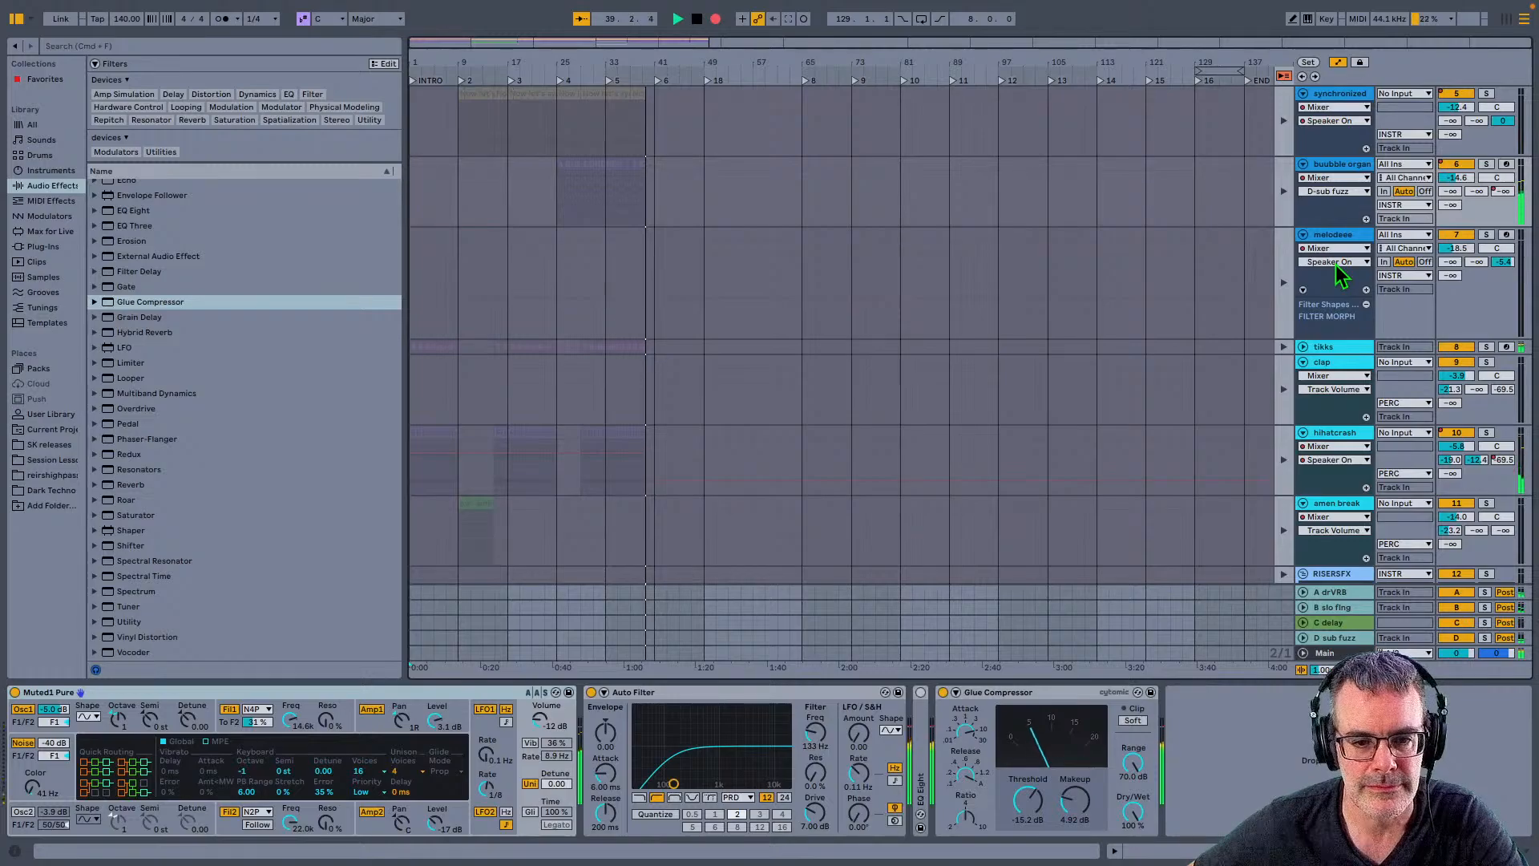
key("Tab")
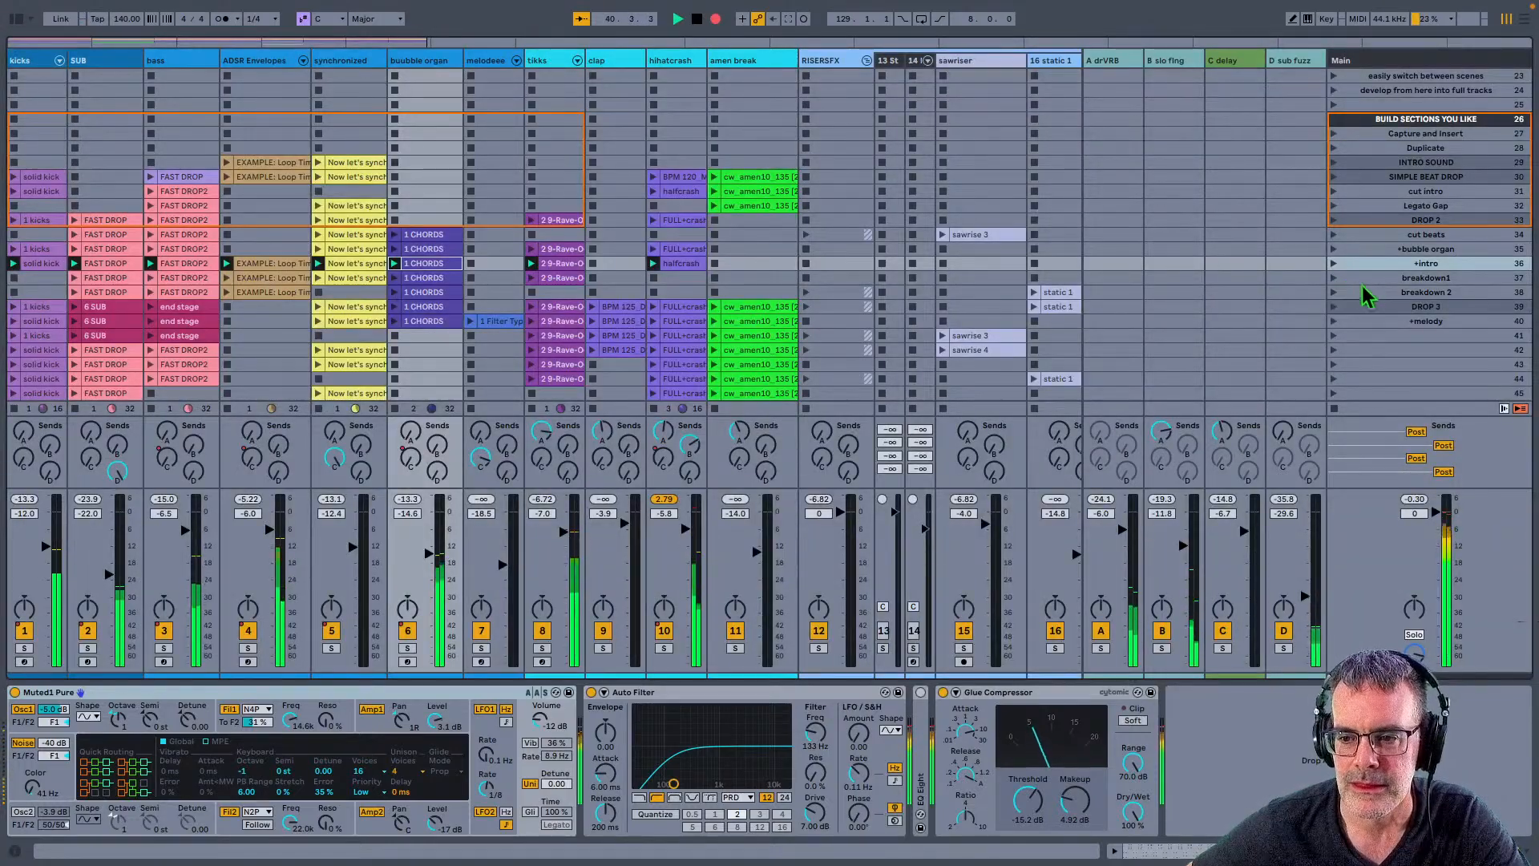
Step: Record scenes 43 and 44 into the Arrangement by launching them in succession
scroll(1362, 297, "down", 2)
scroll(1375, 248, "down", 4)
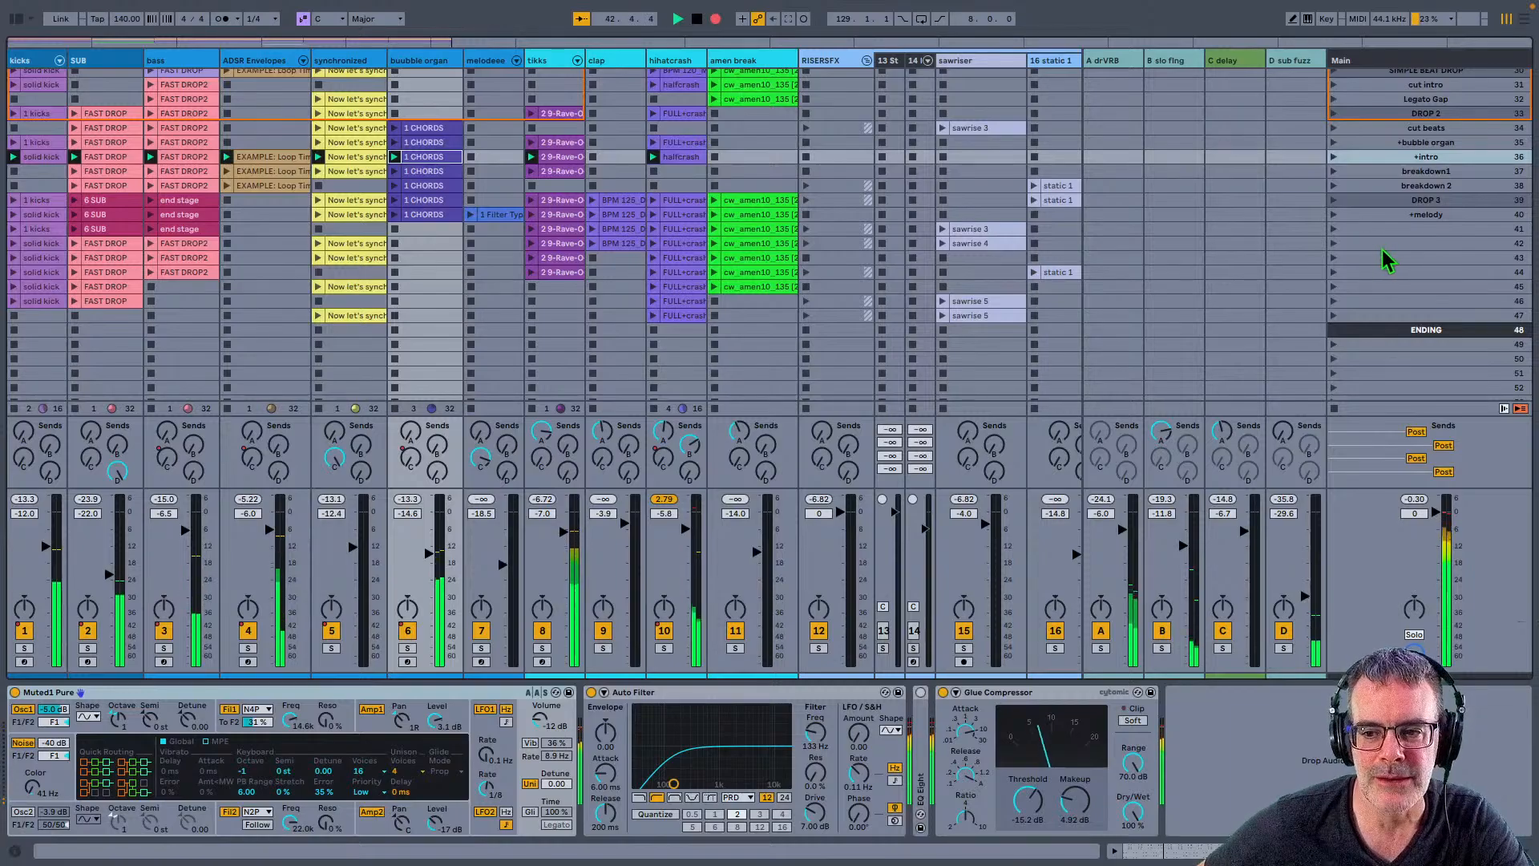
left_click(1376, 243)
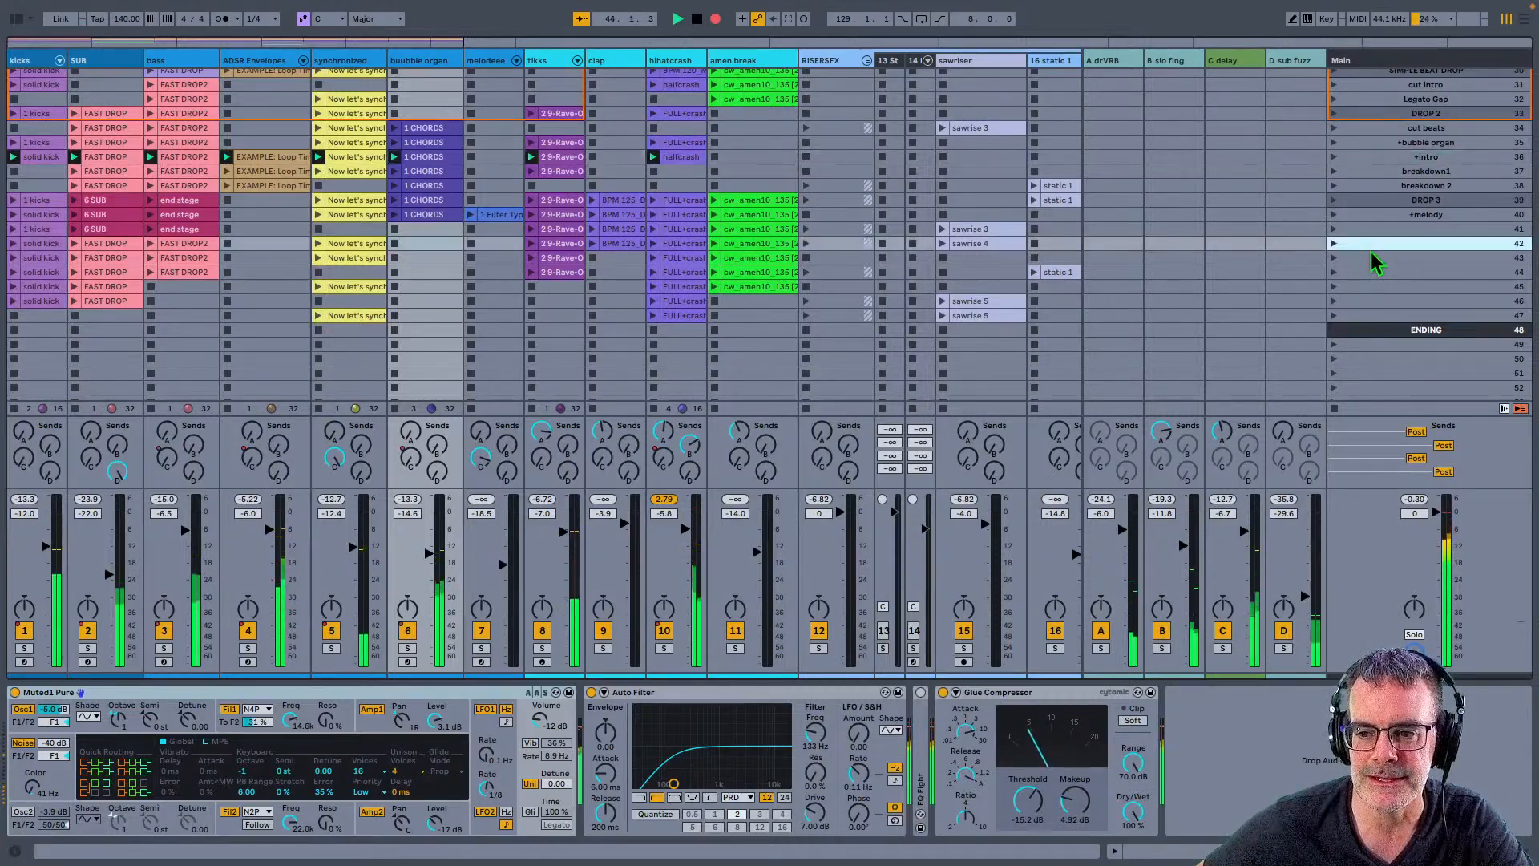
left_click(1334, 258)
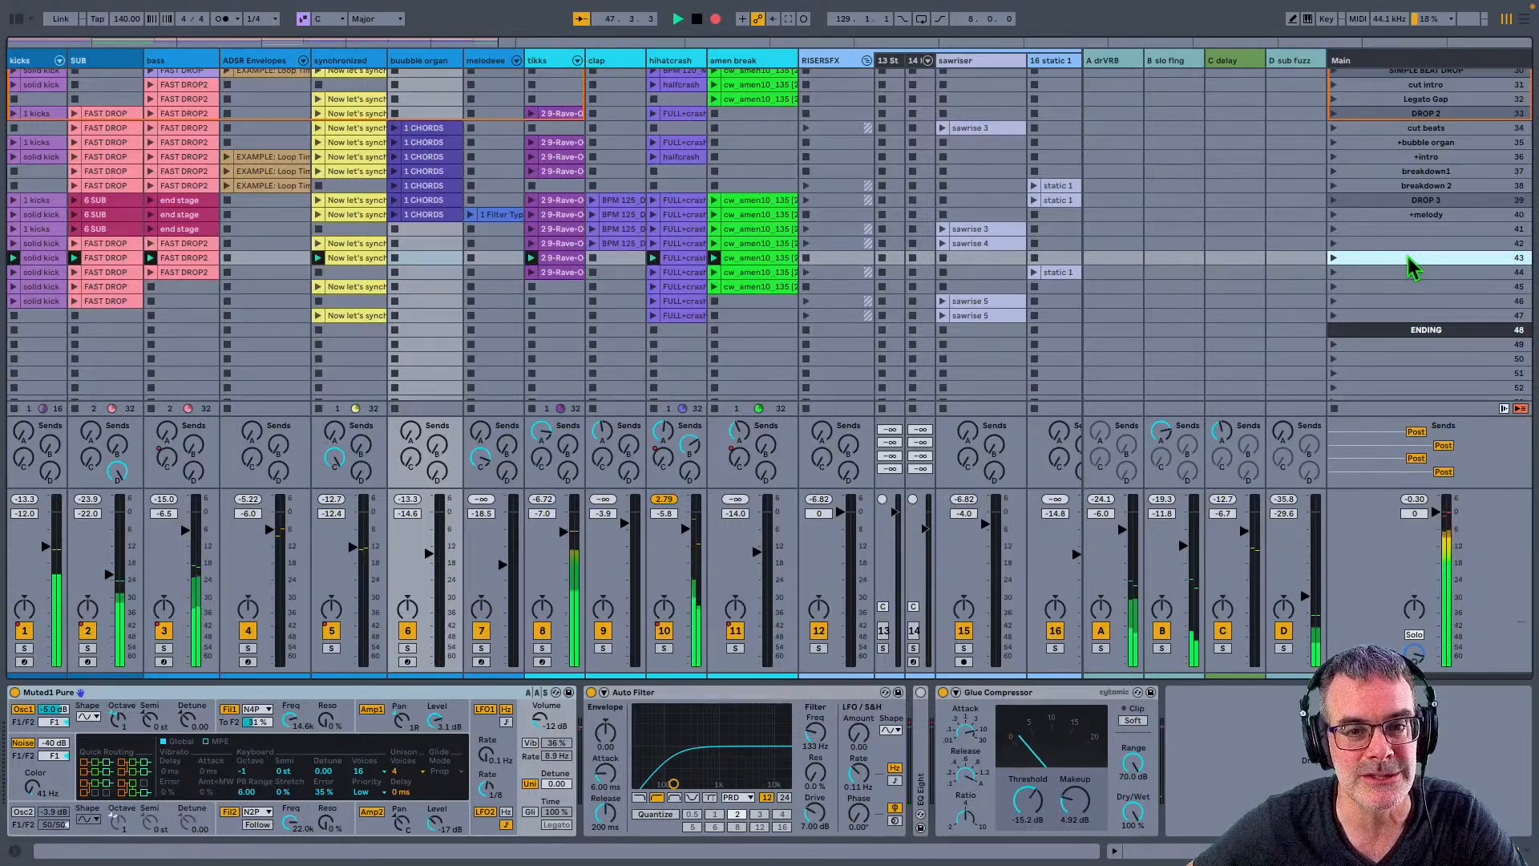
left_click(1334, 272)
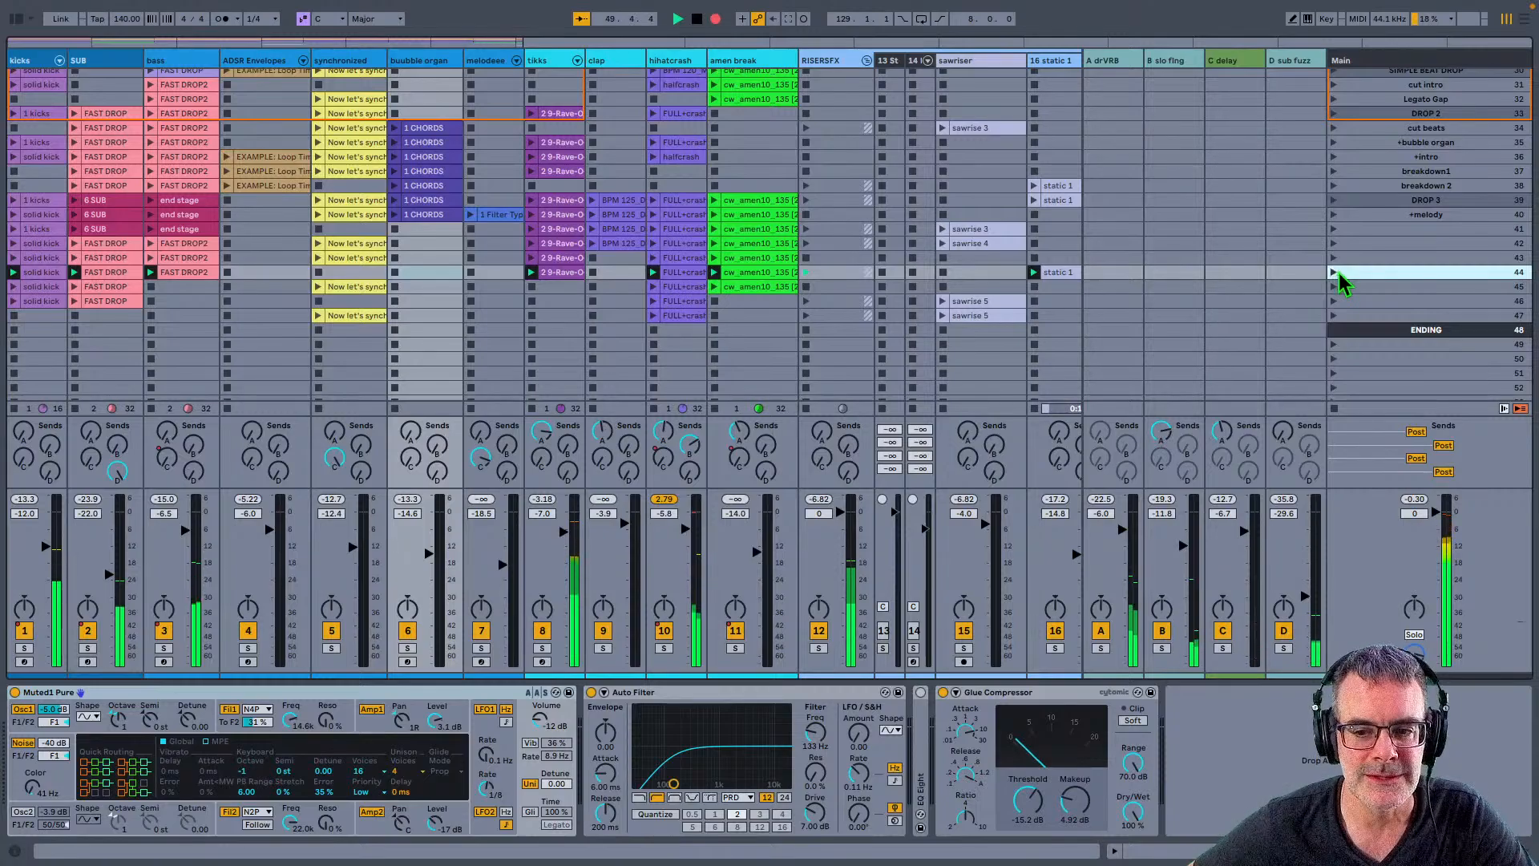
Step: Launch scene 45 while recording and briefly check the Arrangement before returning to Session View
scroll(1355, 265, "down", 2)
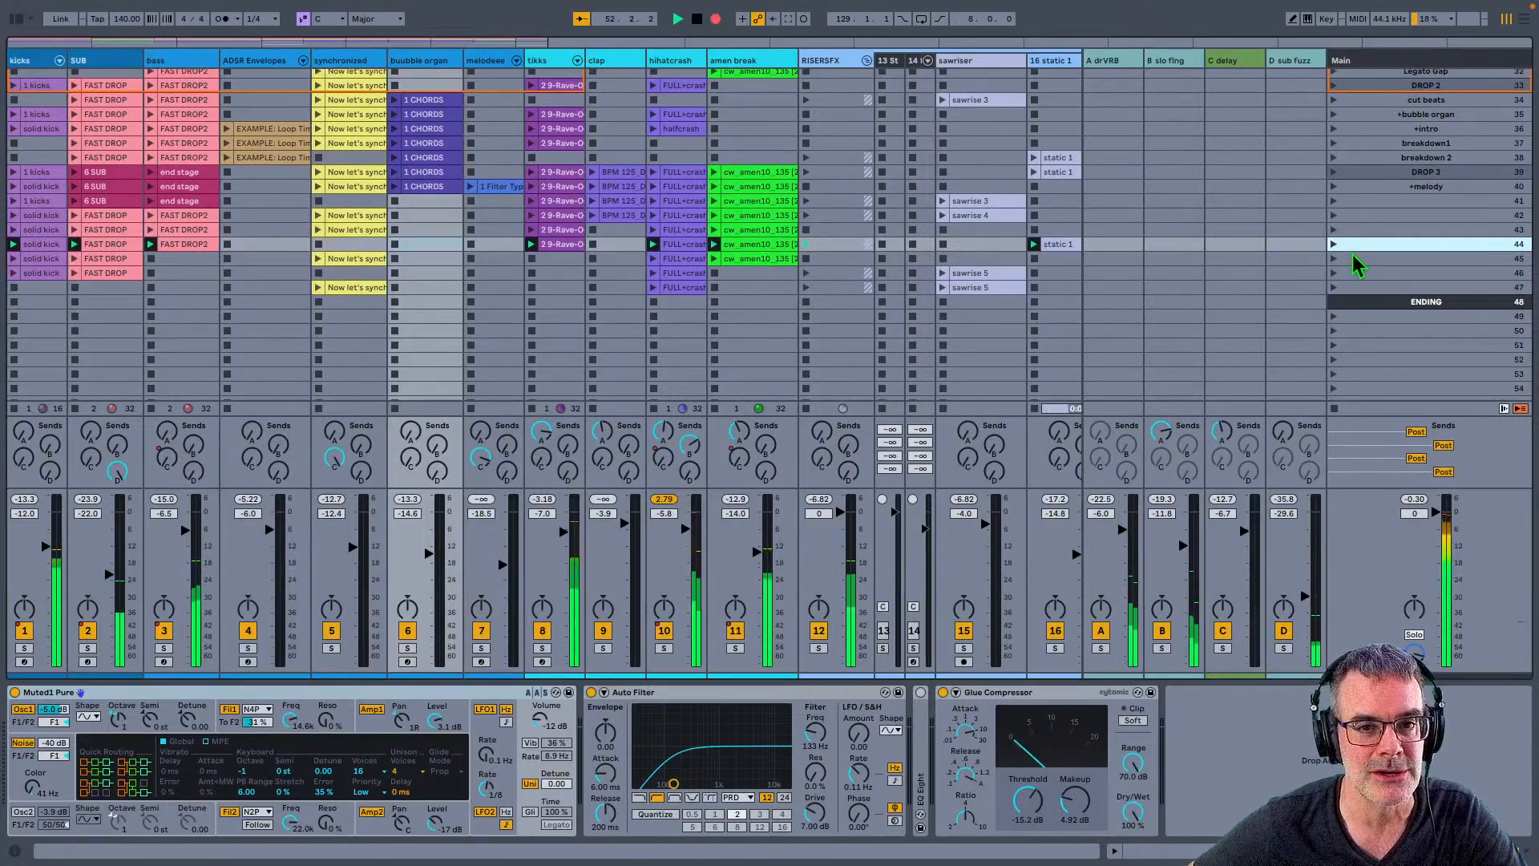
left_click(1334, 259)
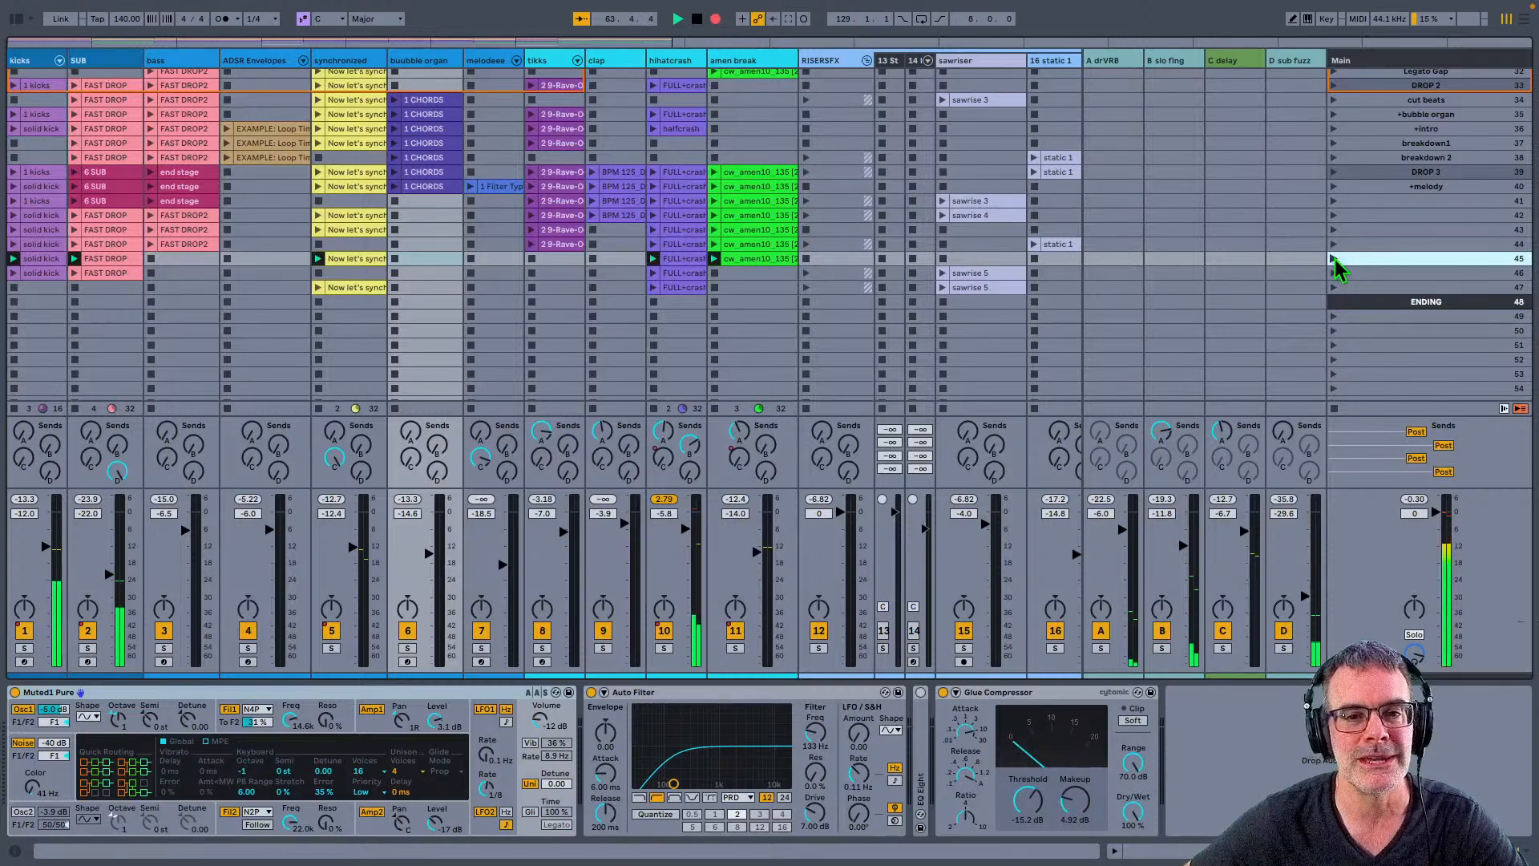
key("Tab")
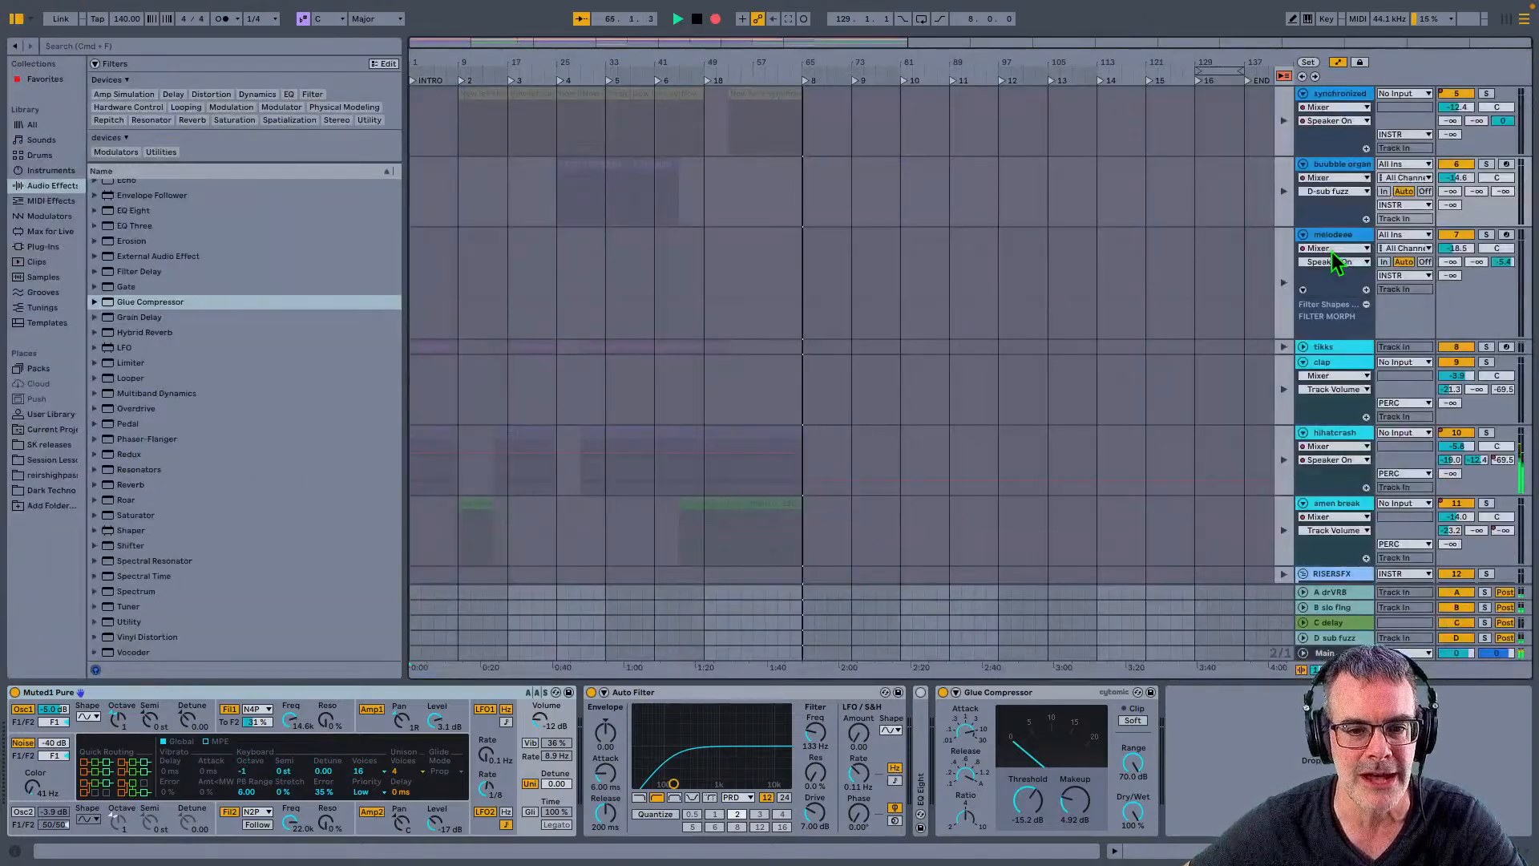
key("Tab")
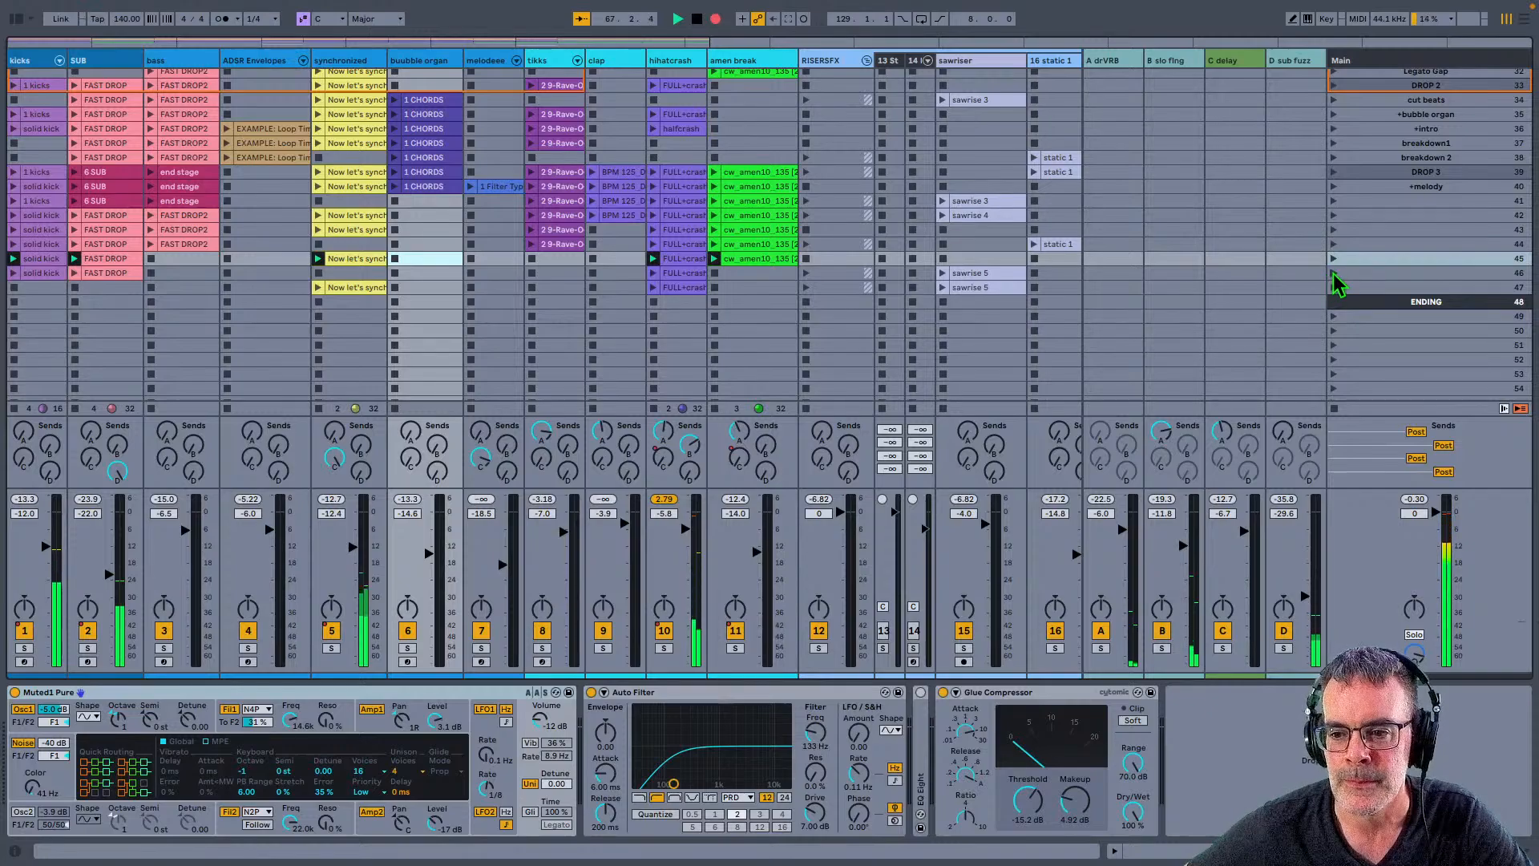
Step: Record scenes 46 and 47 in succession as the closing sections before the ENDING marker
left_click(1334, 273)
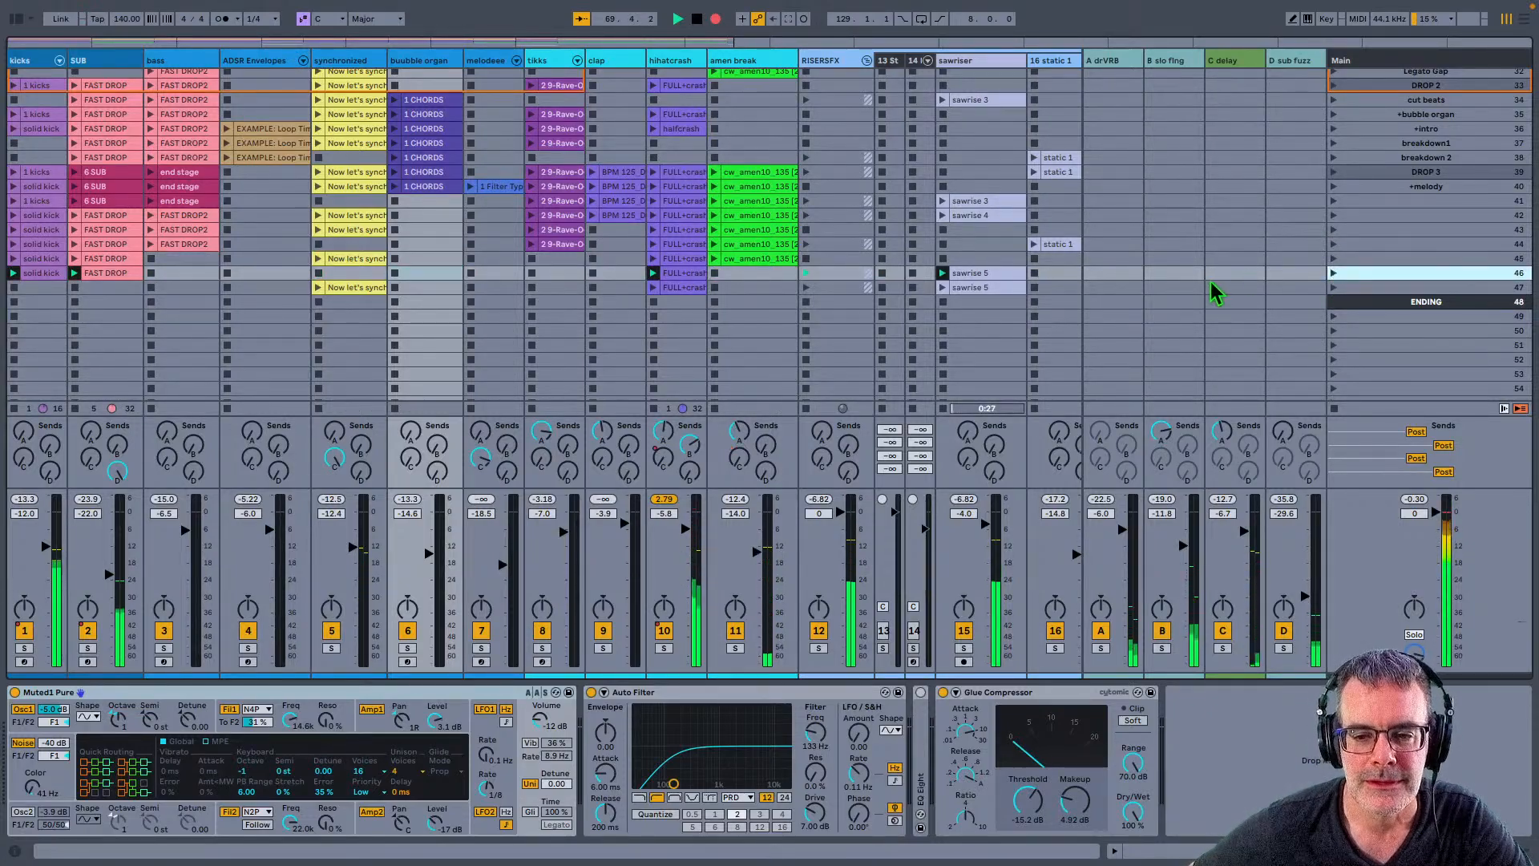
scroll(988, 279, "down", 1)
scroll(986, 276, "down", 1)
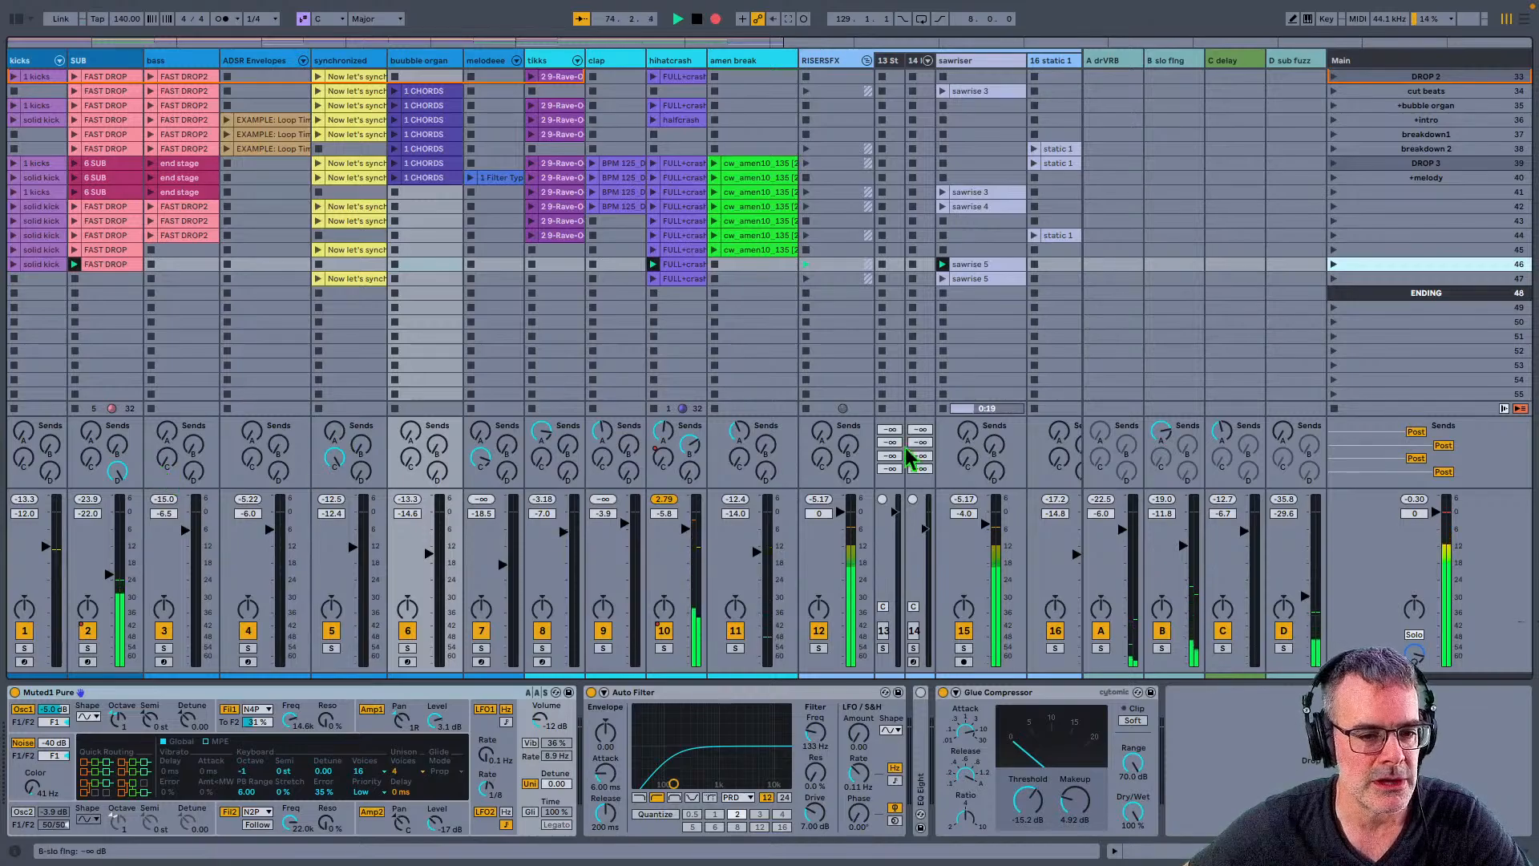
left_click(1333, 279)
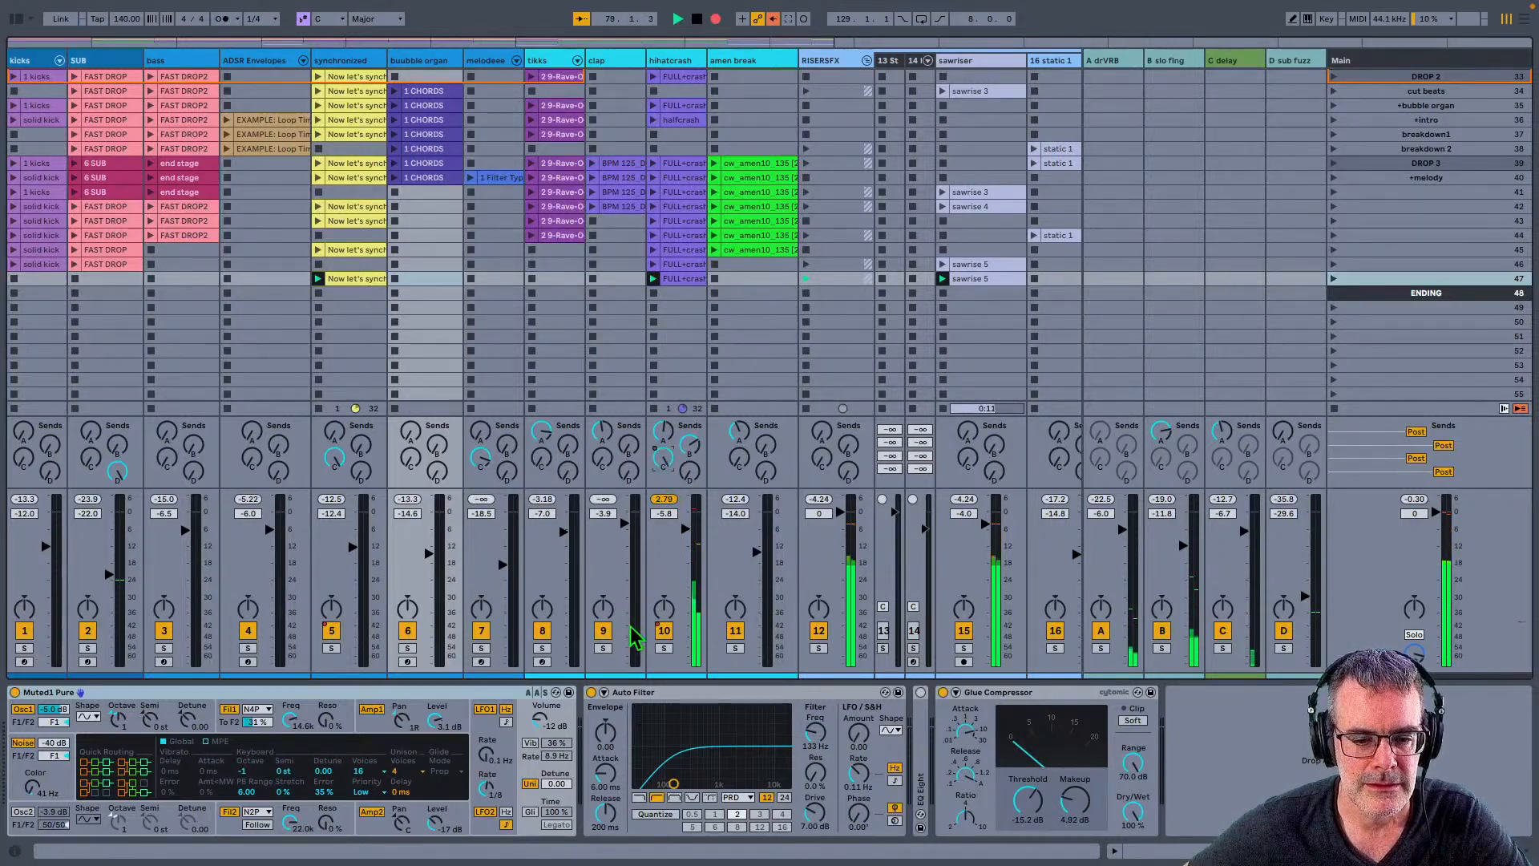
Step: Mute the hihatcrash track and raise the sawriser track's C delay send to about -14.6 dB while recording
left_click(663, 630)
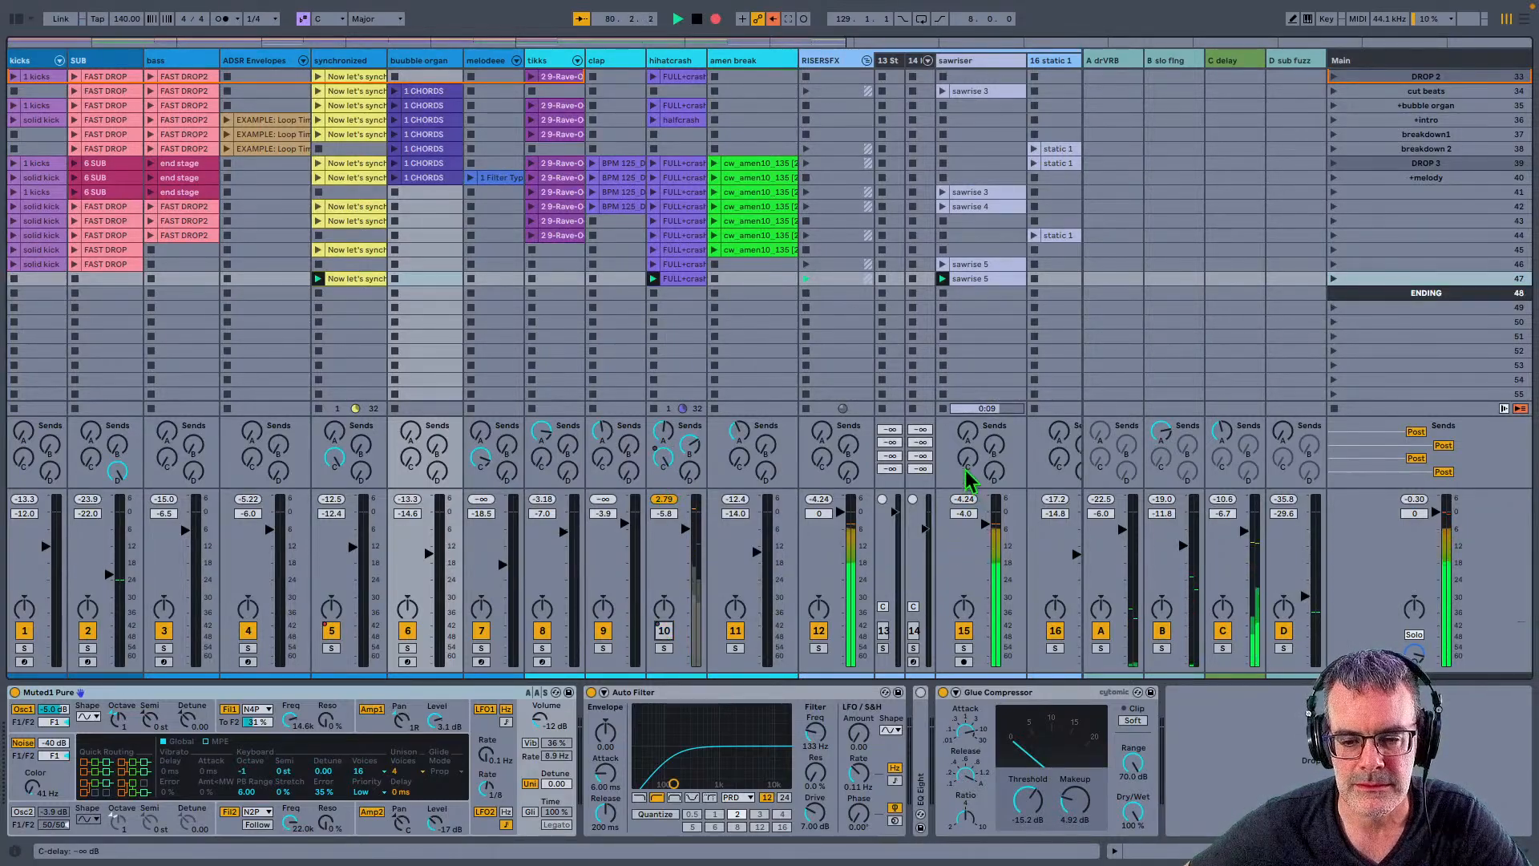
left_click_drag(968, 459, 967, 444)
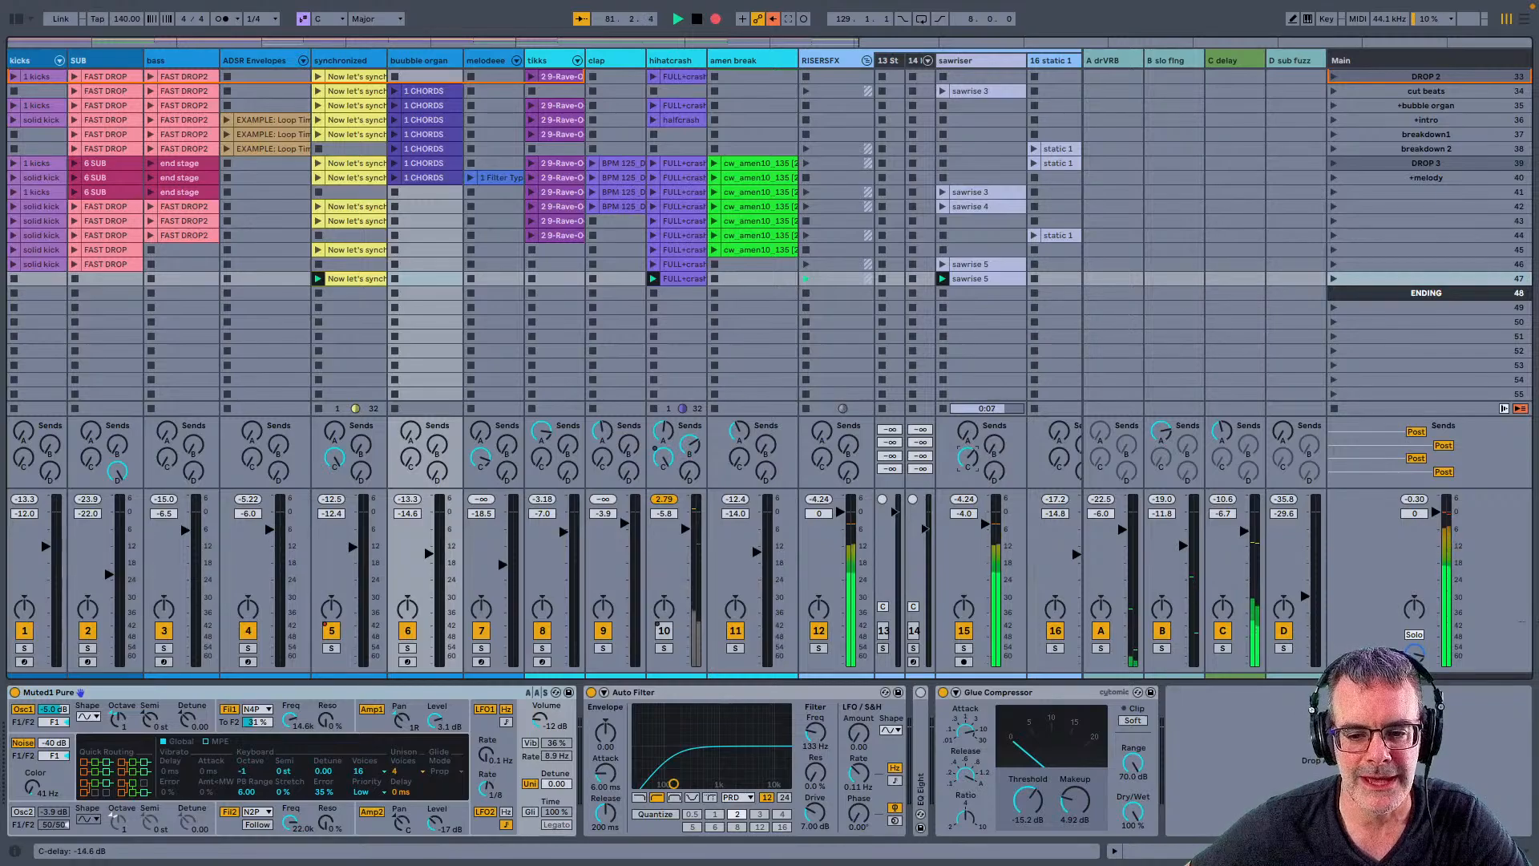
Step: Stop the playing clips on the synchronized, hihatcrash and sawriser tracks to end the recorded performance
left_click(317, 293)
left_click(653, 292)
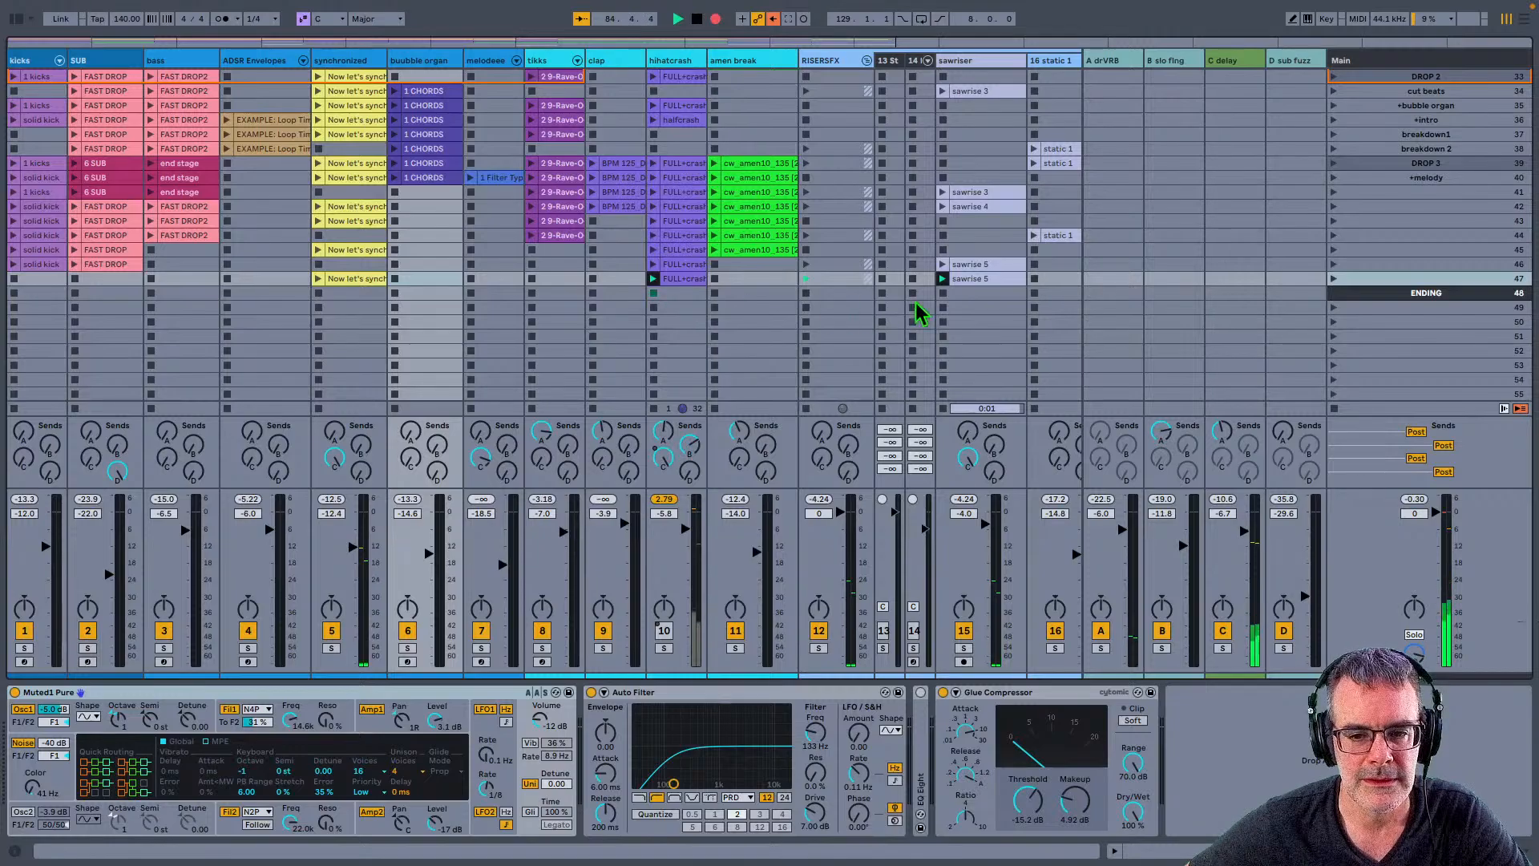
left_click(943, 292)
Step: Show the finished recording in Arrangement View with the browser hidden and play it from the start
key("Tab")
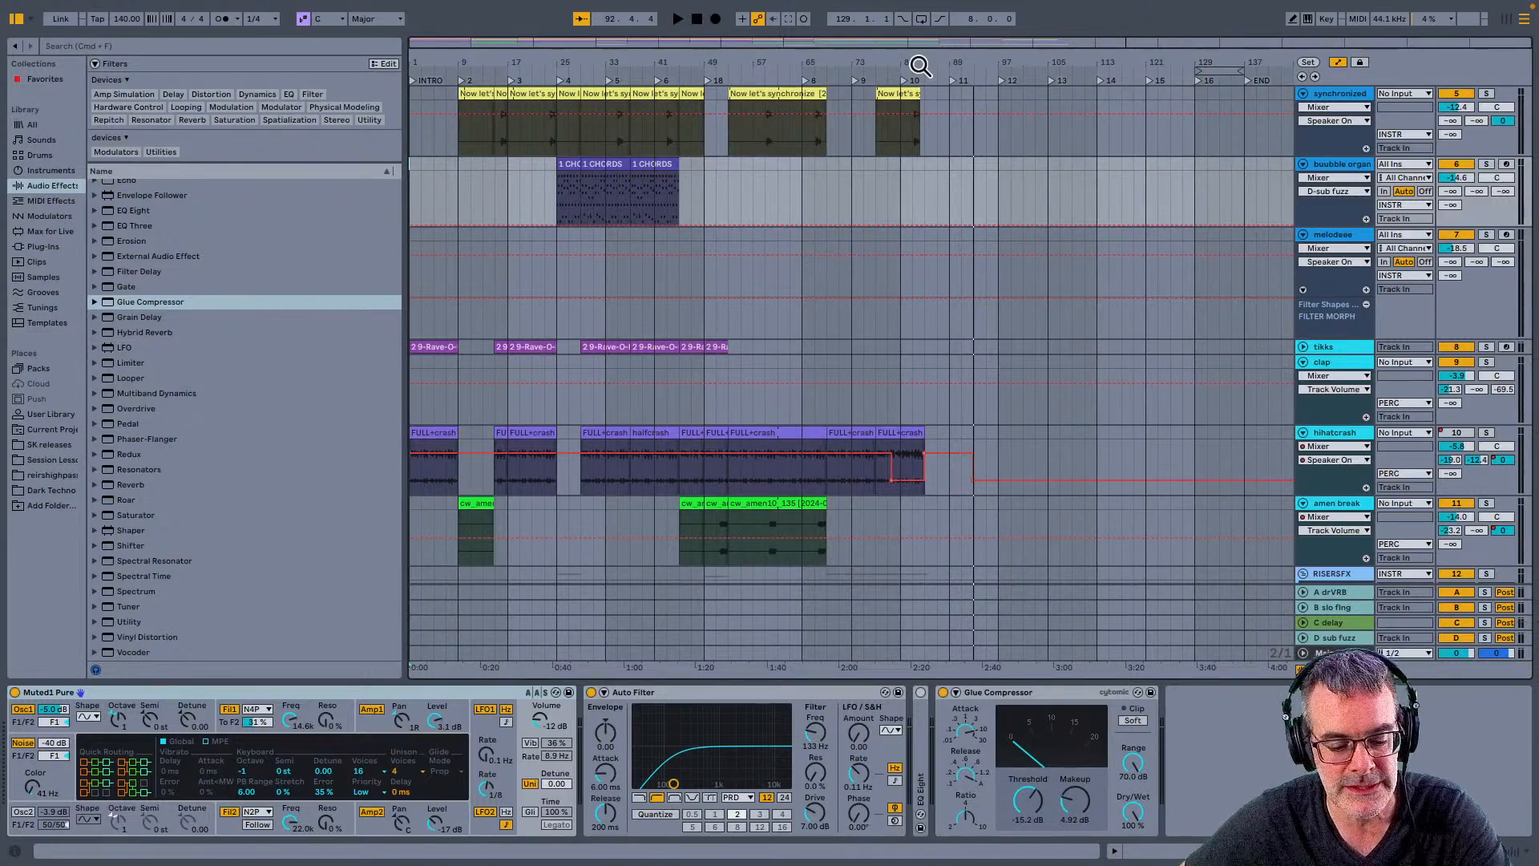
key("super+alt+b")
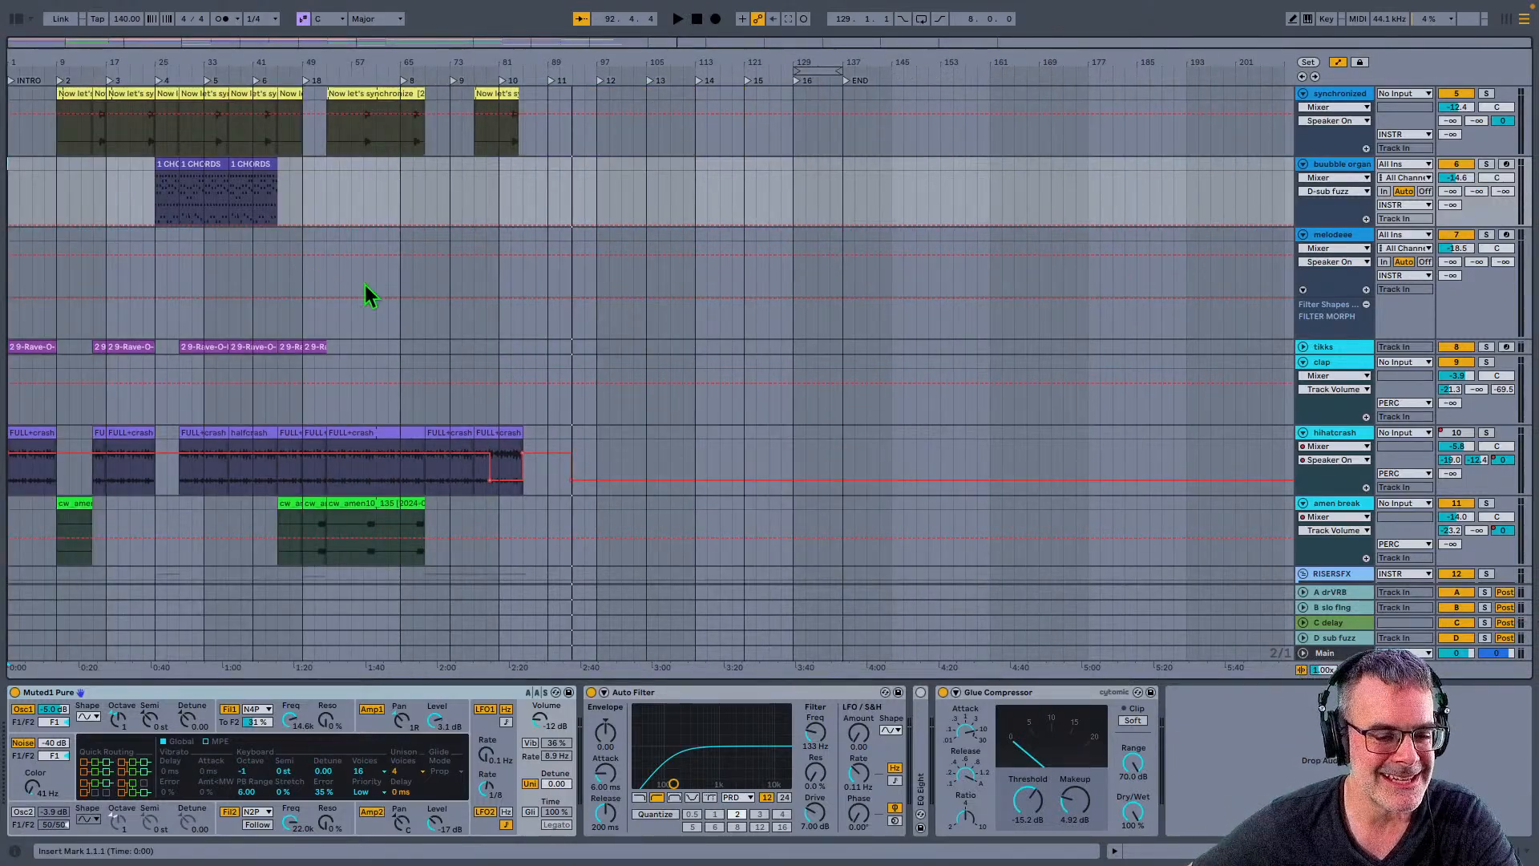
left_click(696, 19)
left_click(677, 19)
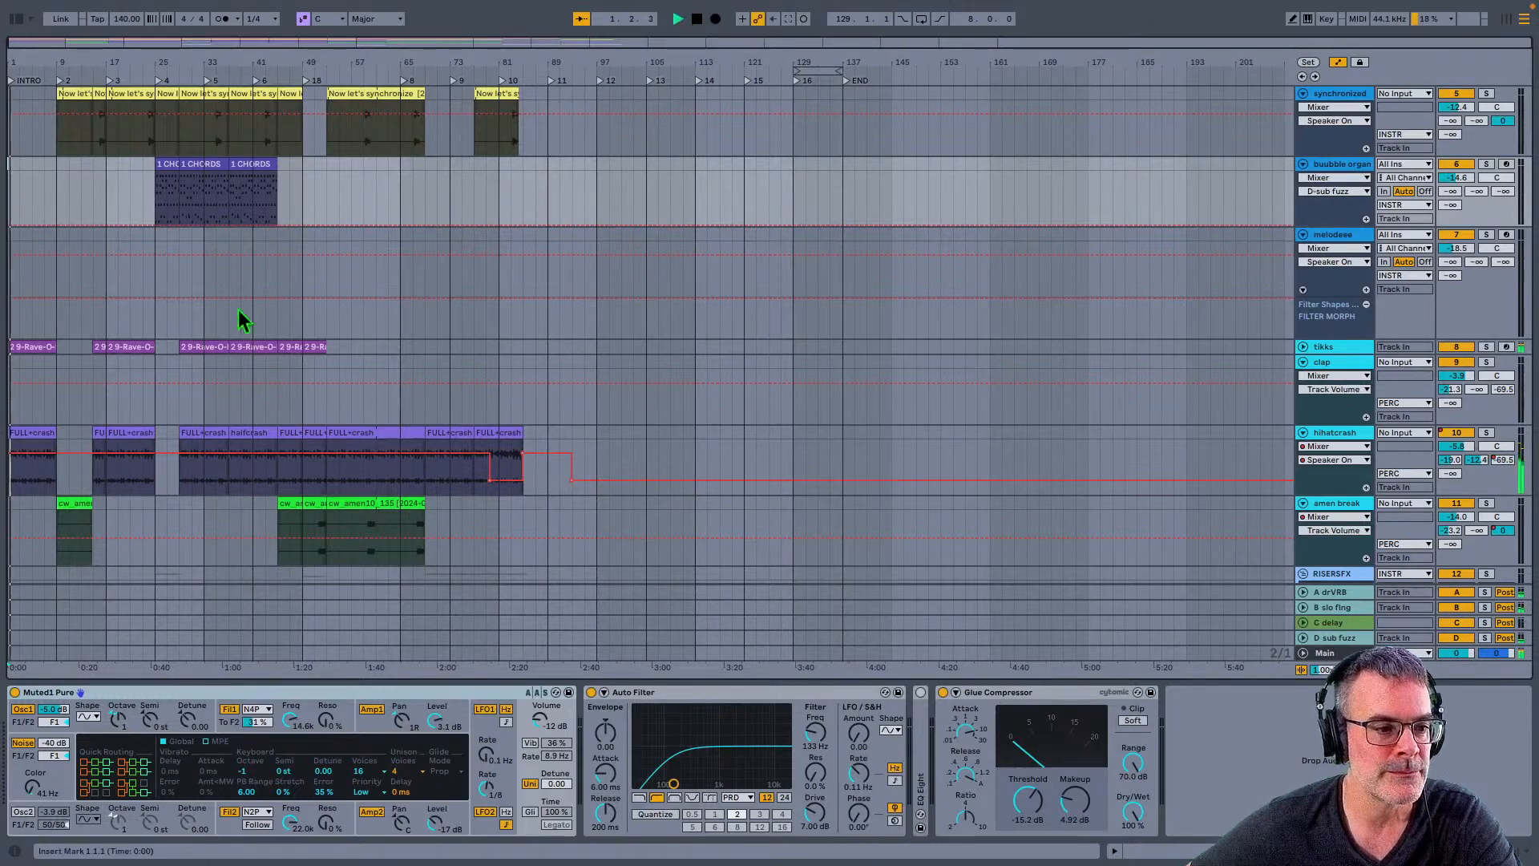
Step: Loop the entire Arrangement and shorten the loop to 88 bars, ending at the bar 89 marker
key("ctrl+a")
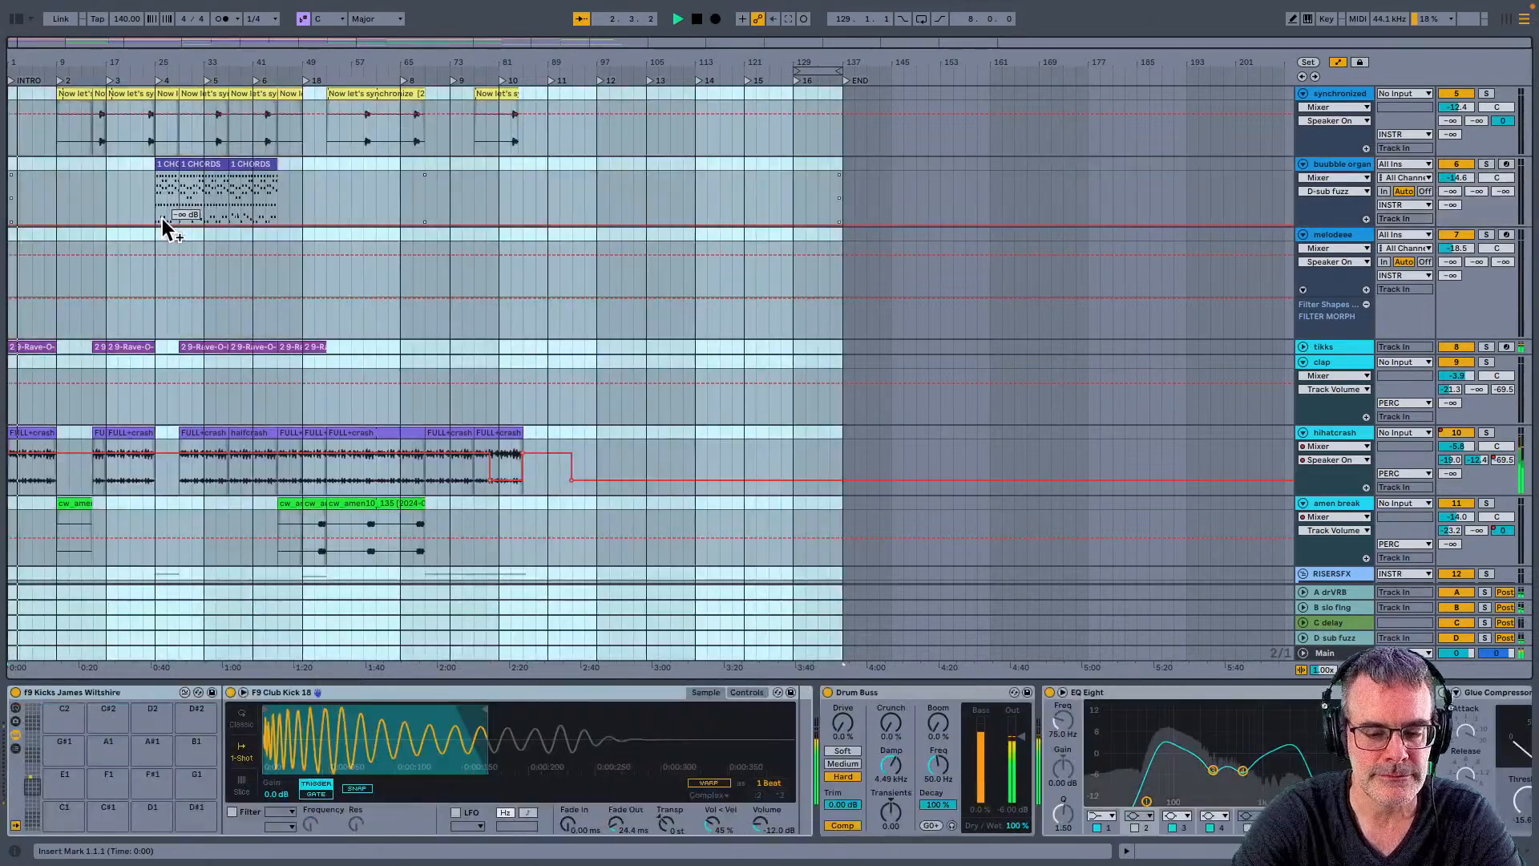
key("ctrl+l")
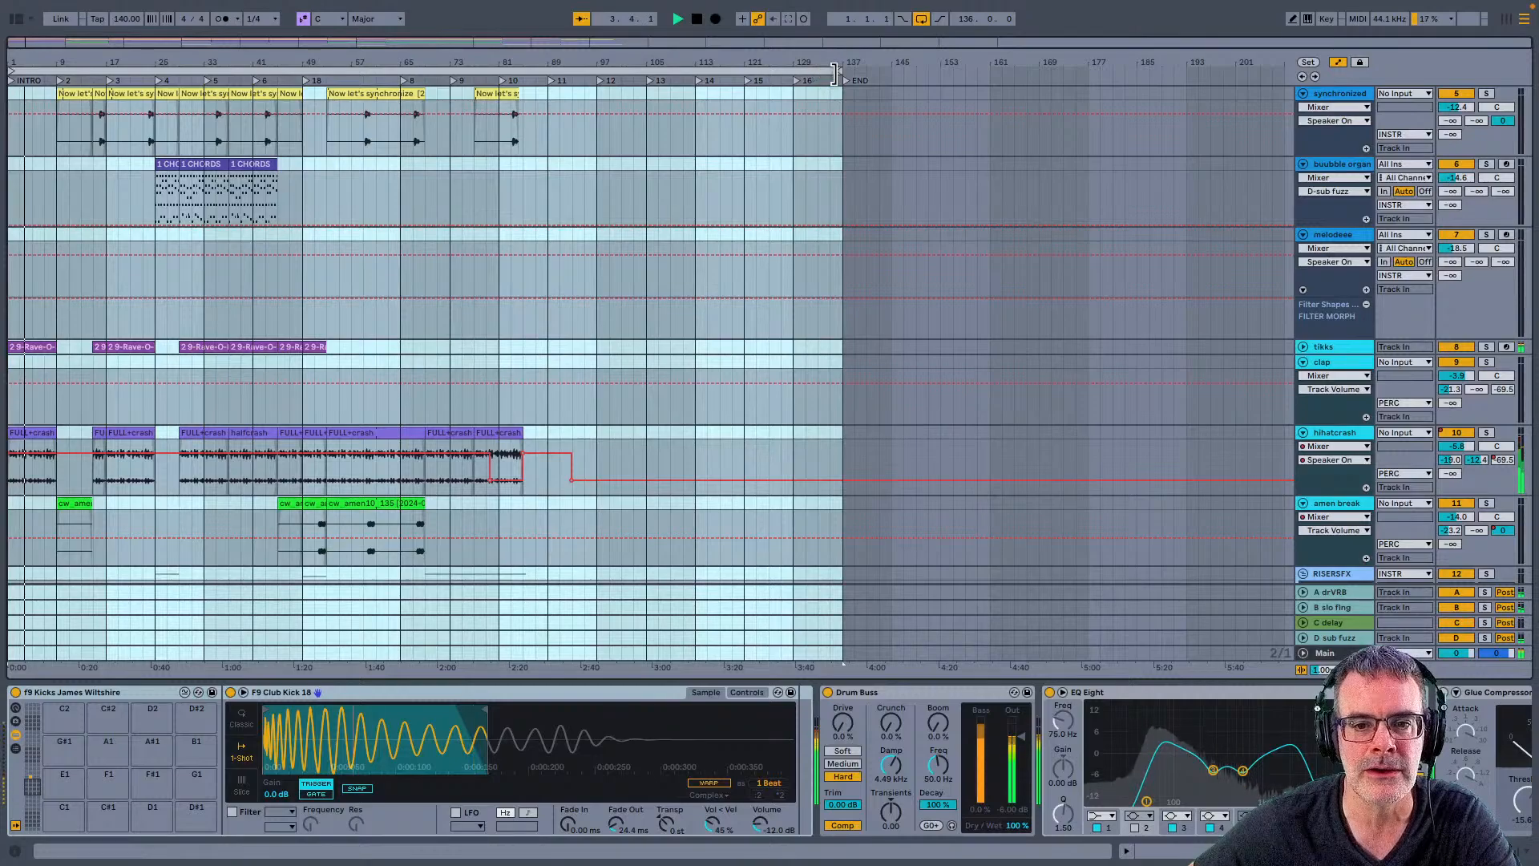
left_click_drag(833, 74, 546, 72)
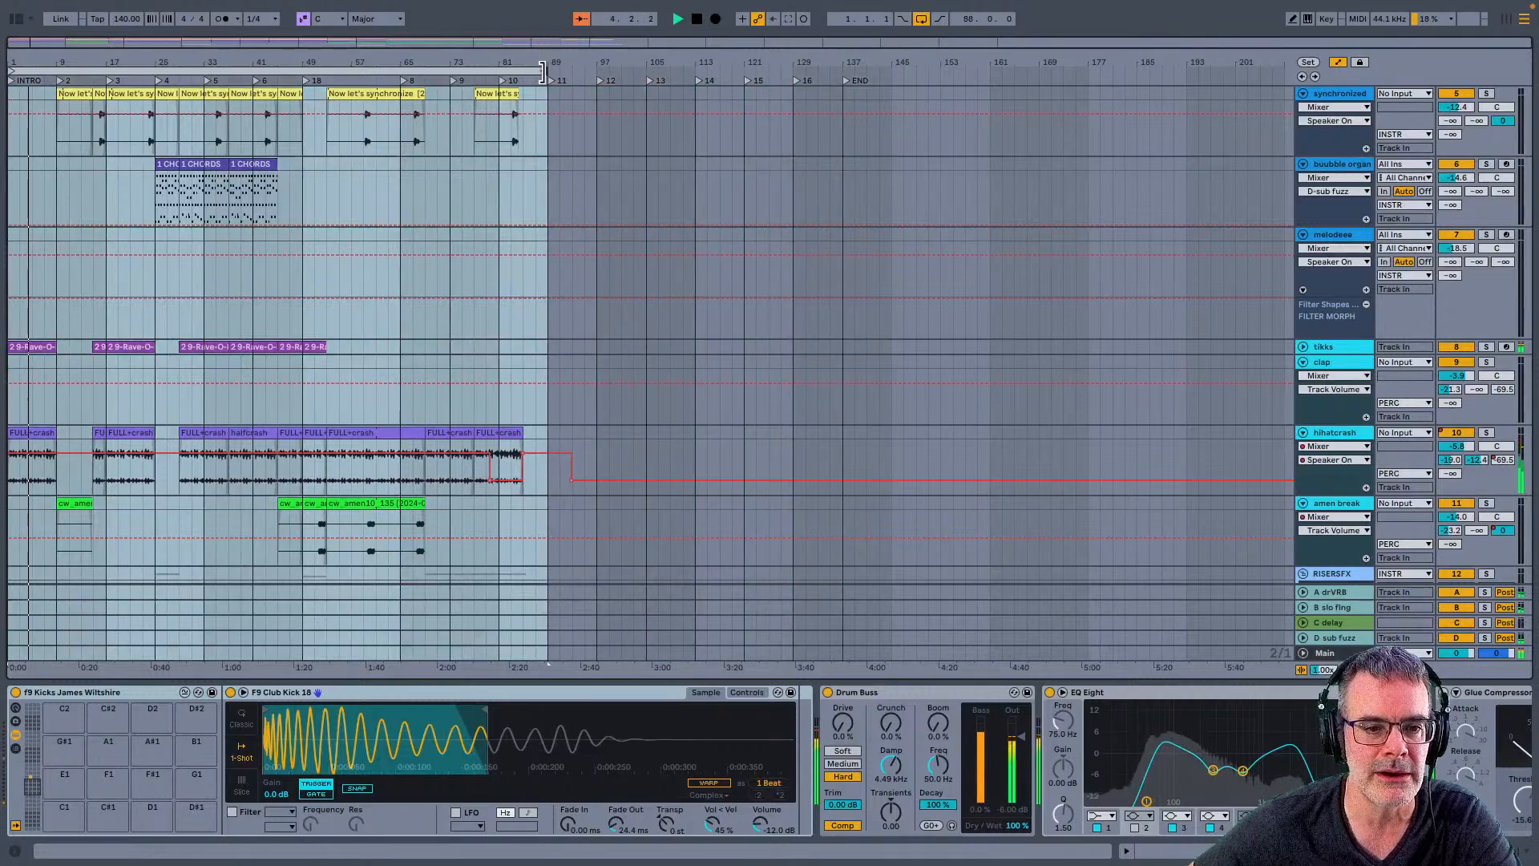
Step: Return to Session View and select the starting loop scene under INGREDIENTS at the start of the scene list
left_click(493, 194)
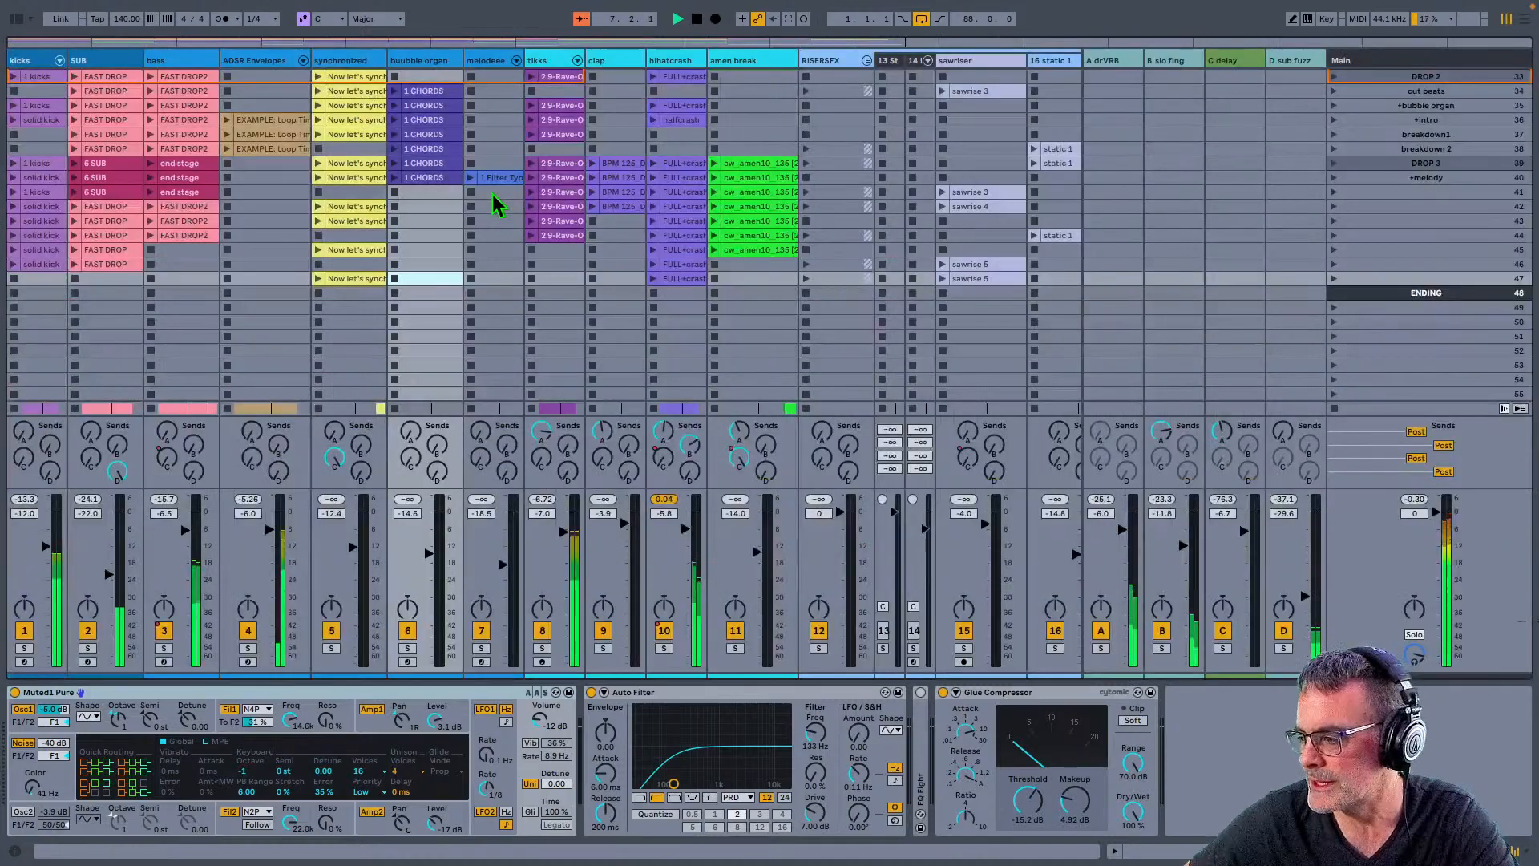
key("Tab")
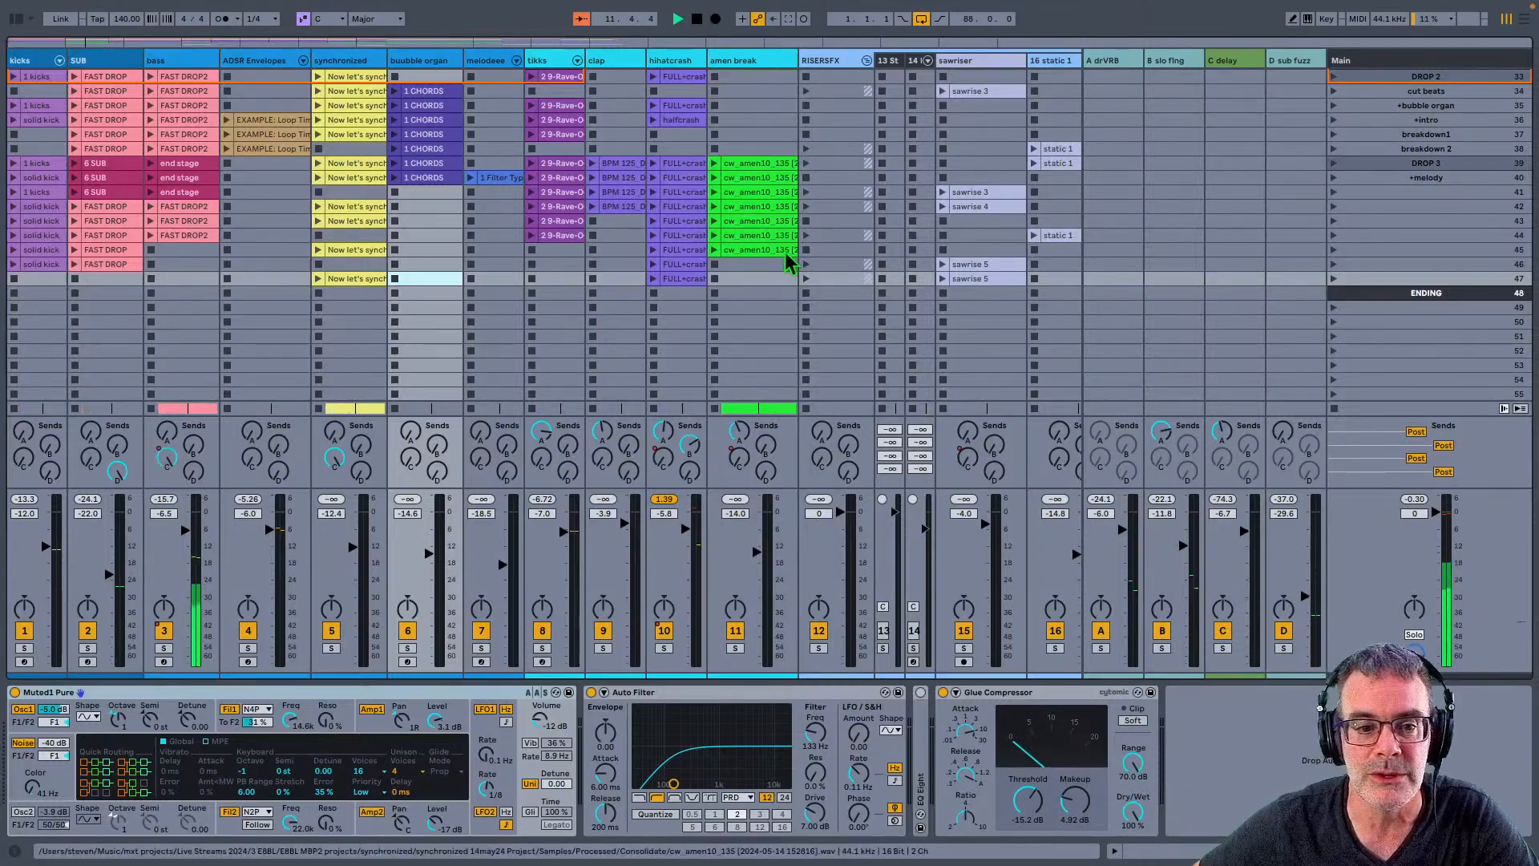
scroll(618, 249, "up", 10)
scroll(590, 243, "up", 1)
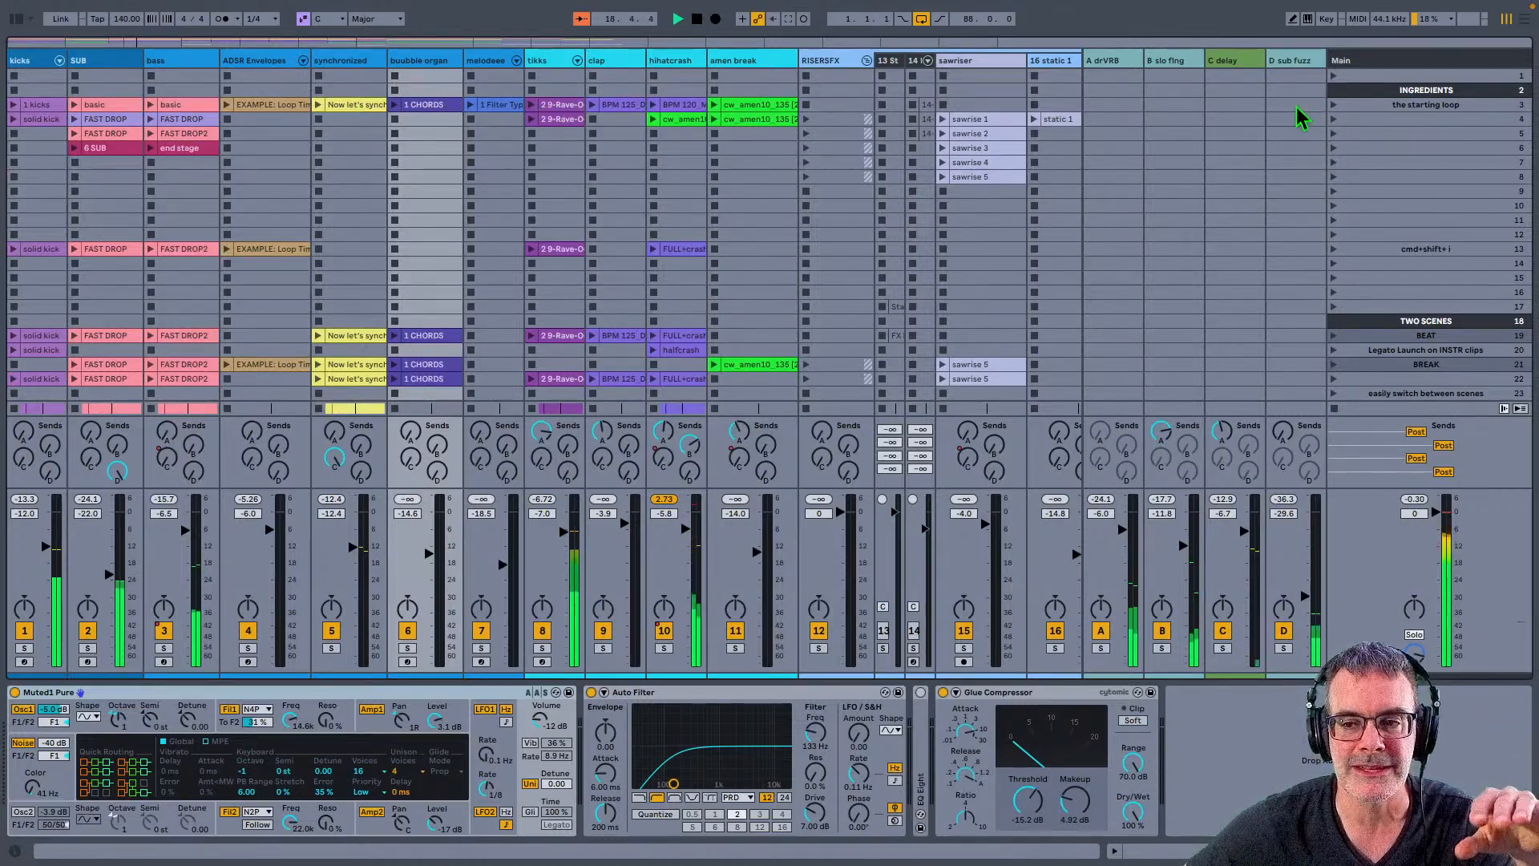
left_click(1397, 93)
left_click(1398, 104)
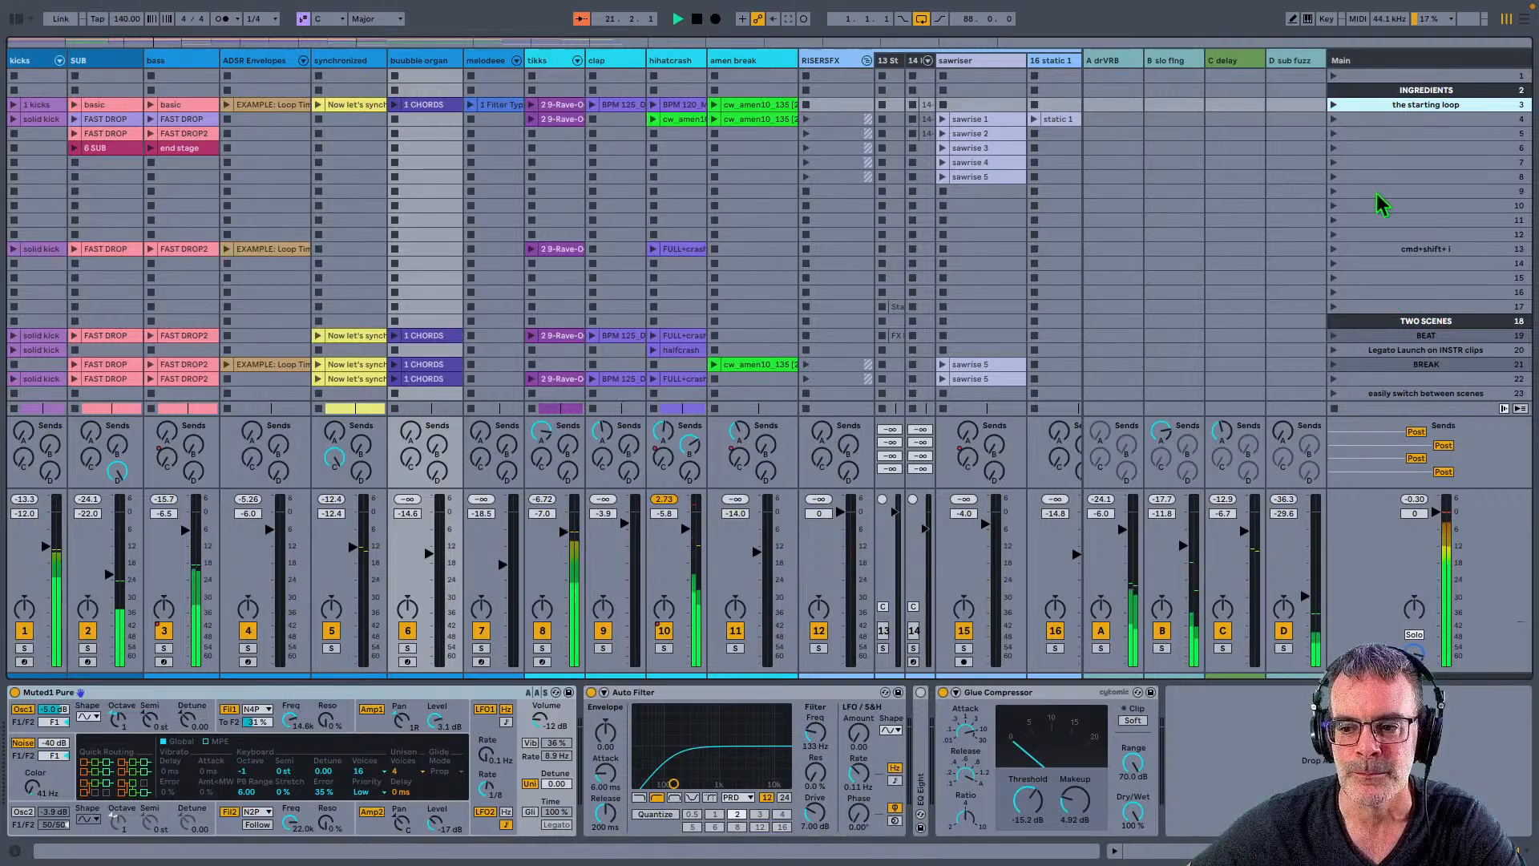
Step: Review the TWO SCENES section by selecting its heading and the BEAT, BREAK and Legato Launch on INSTR clips scenes
scroll(1377, 200, "down", 3)
left_click(1380, 216)
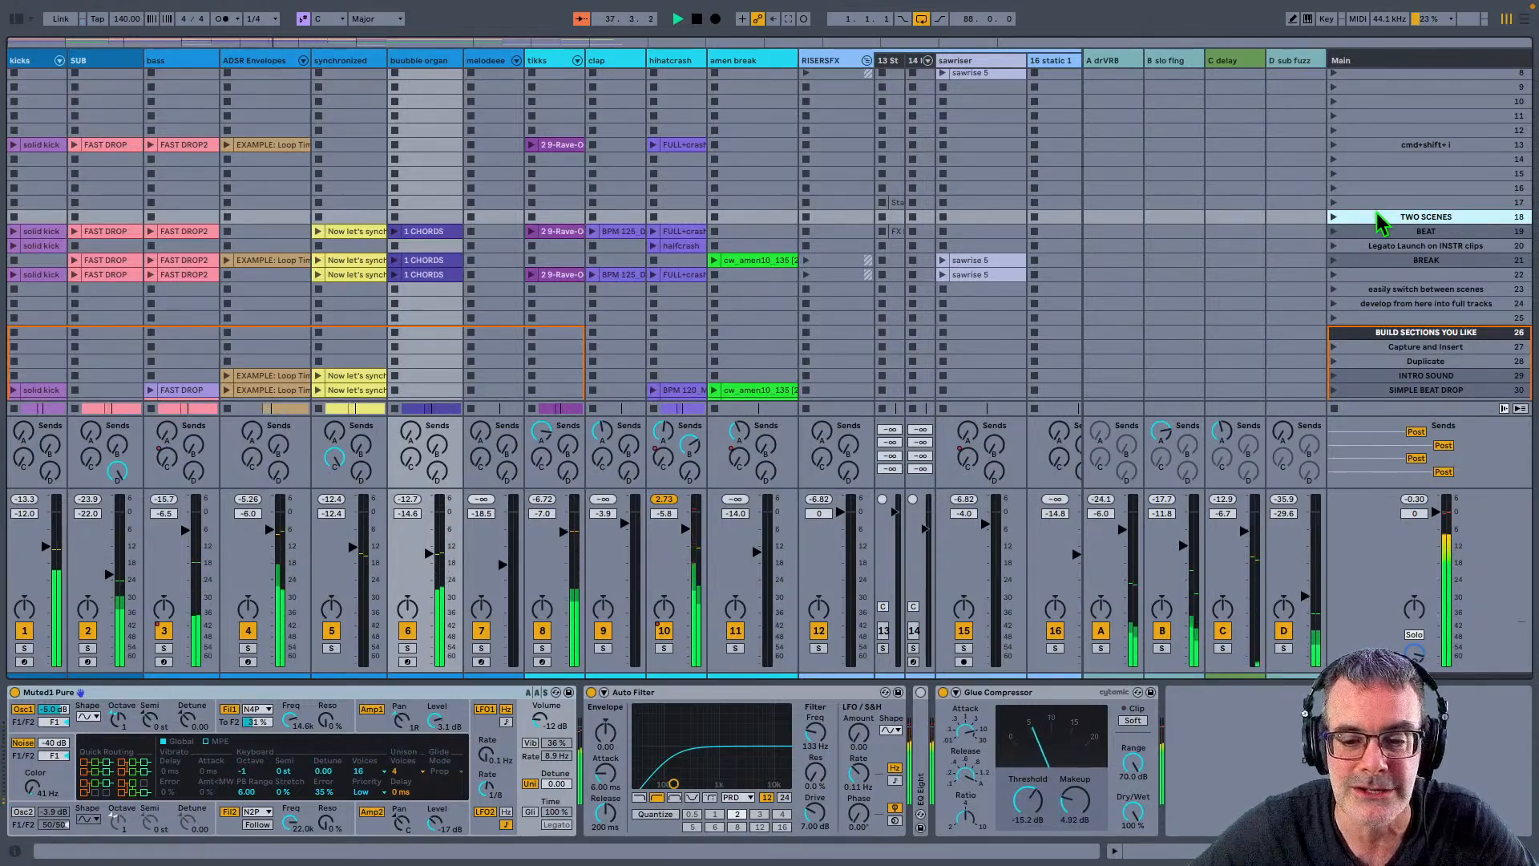
left_click(1385, 231)
left_click(1388, 260)
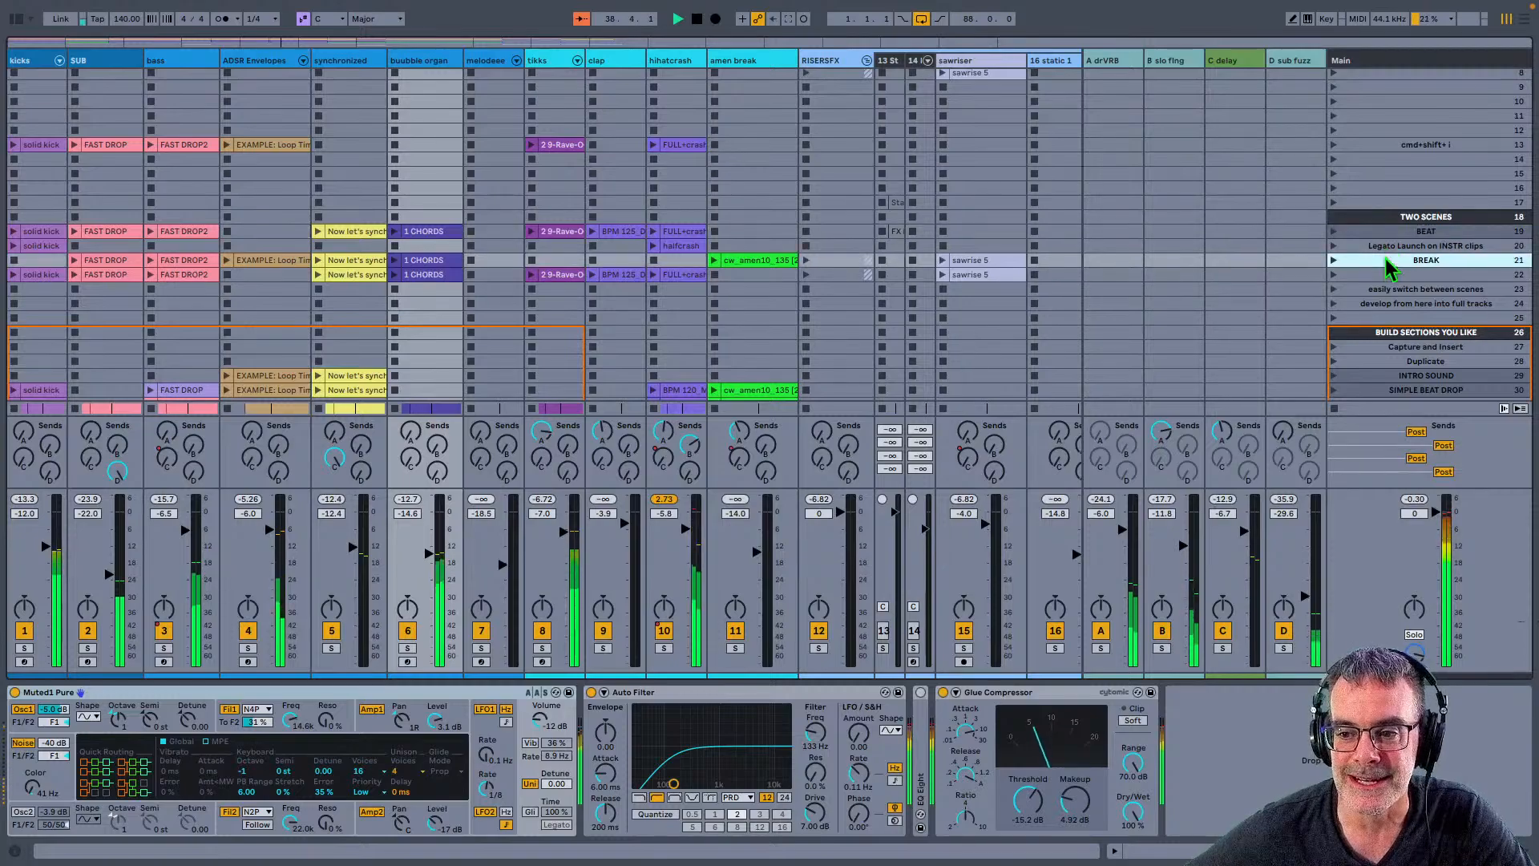
left_click(1387, 231)
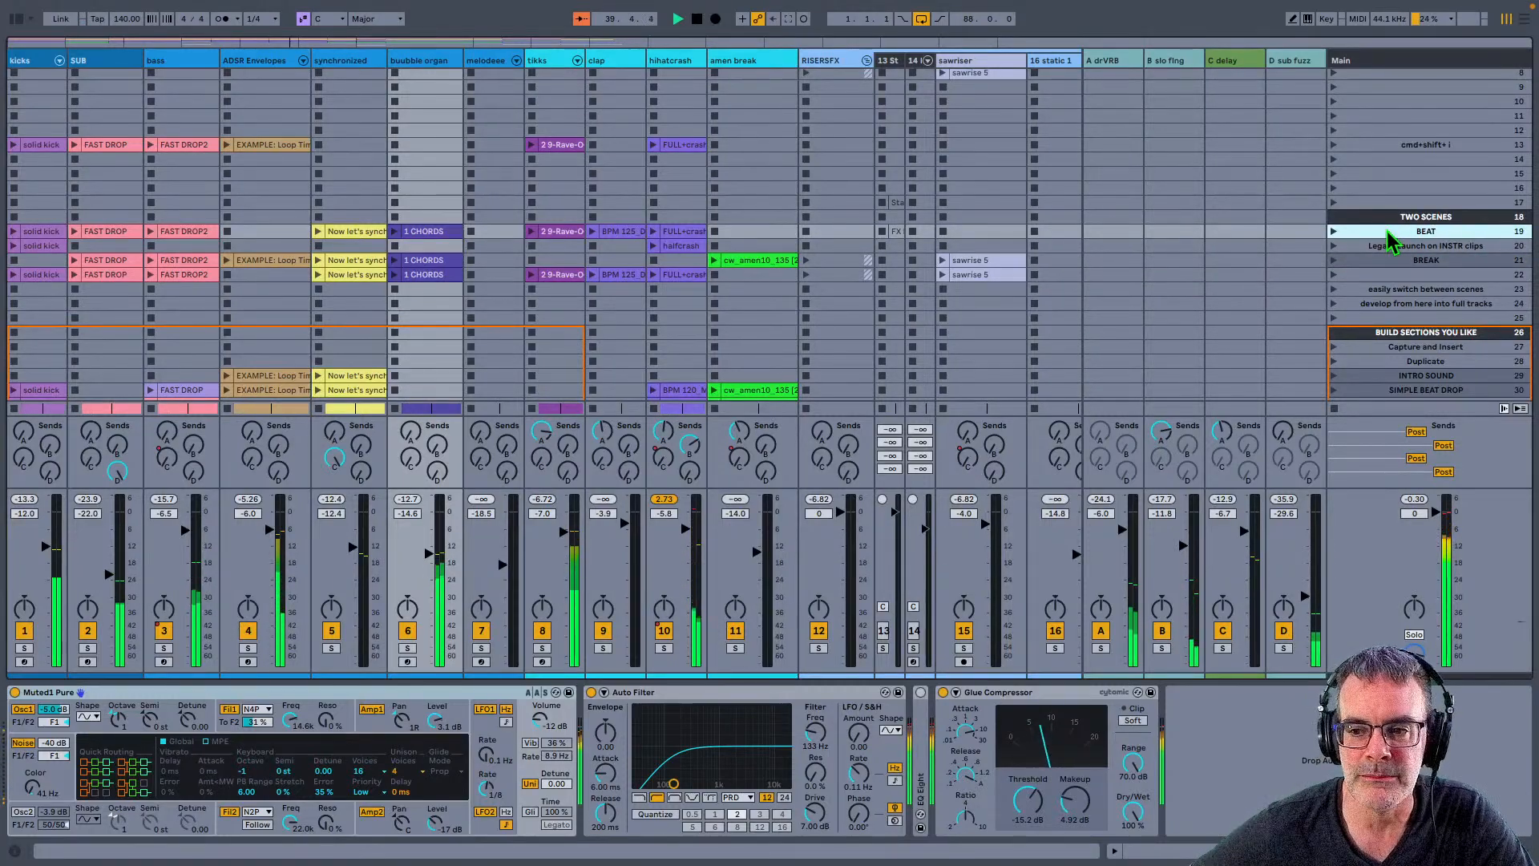
scroll(1391, 240, "down", 2)
left_click(1387, 221)
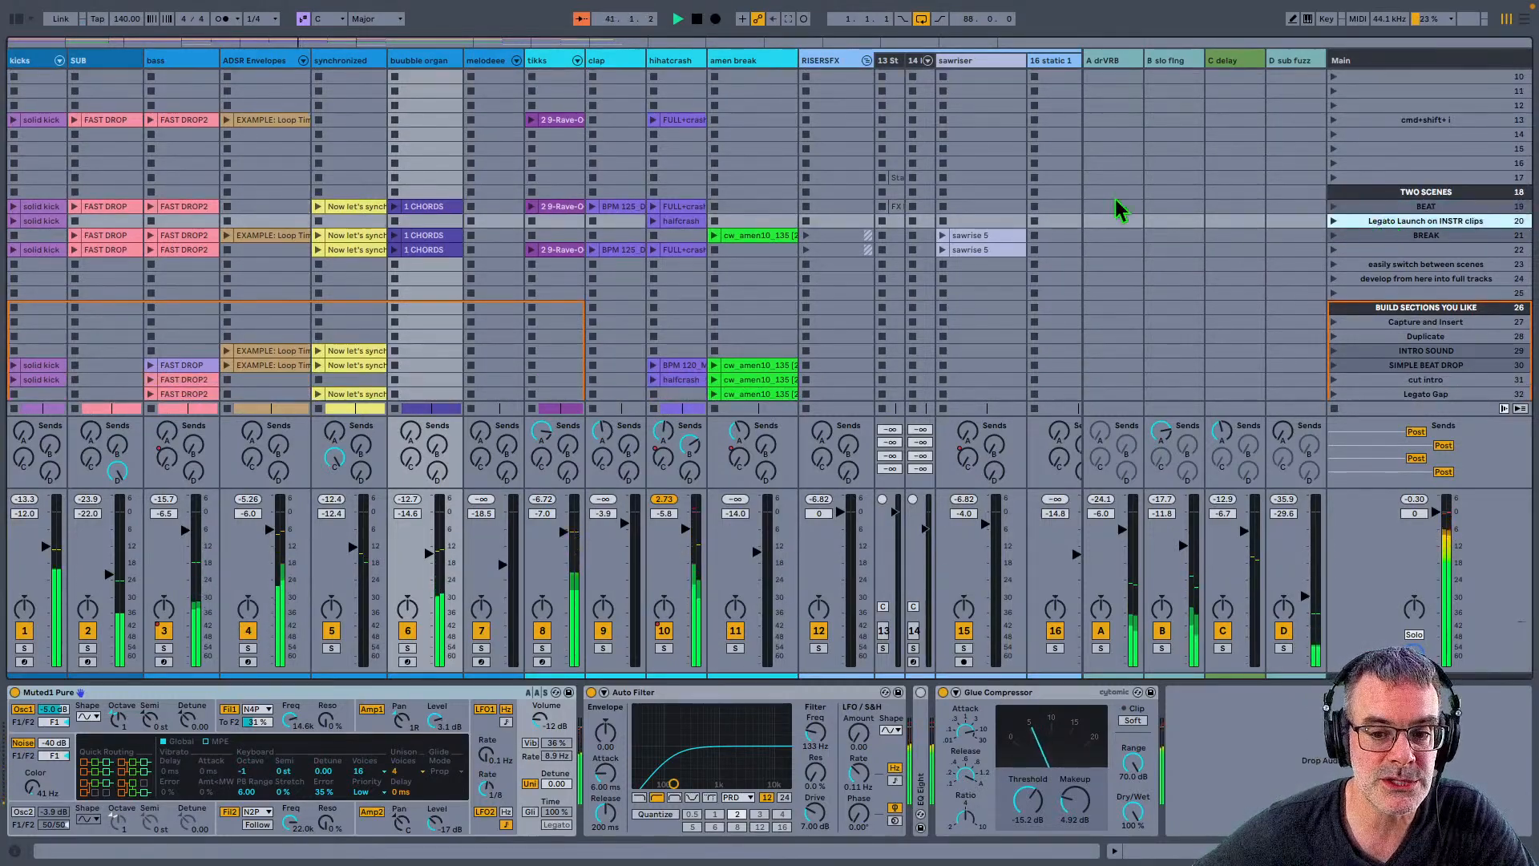
Step: Select the sawrise 5 clips in the BREAK scene and the scene below it
left_click(979, 238)
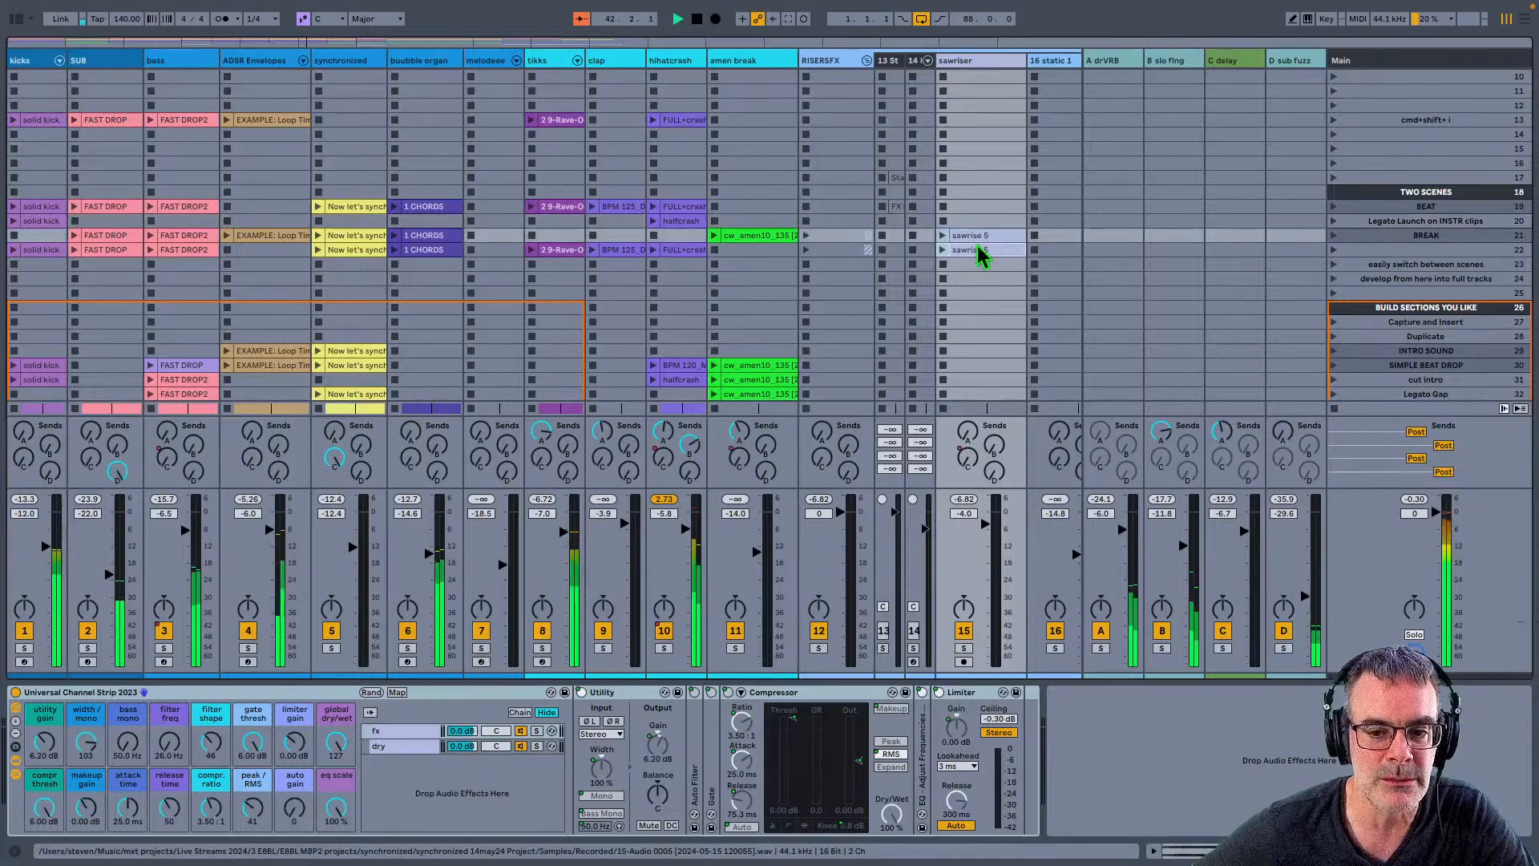
left_click(980, 235)
left_click(984, 247)
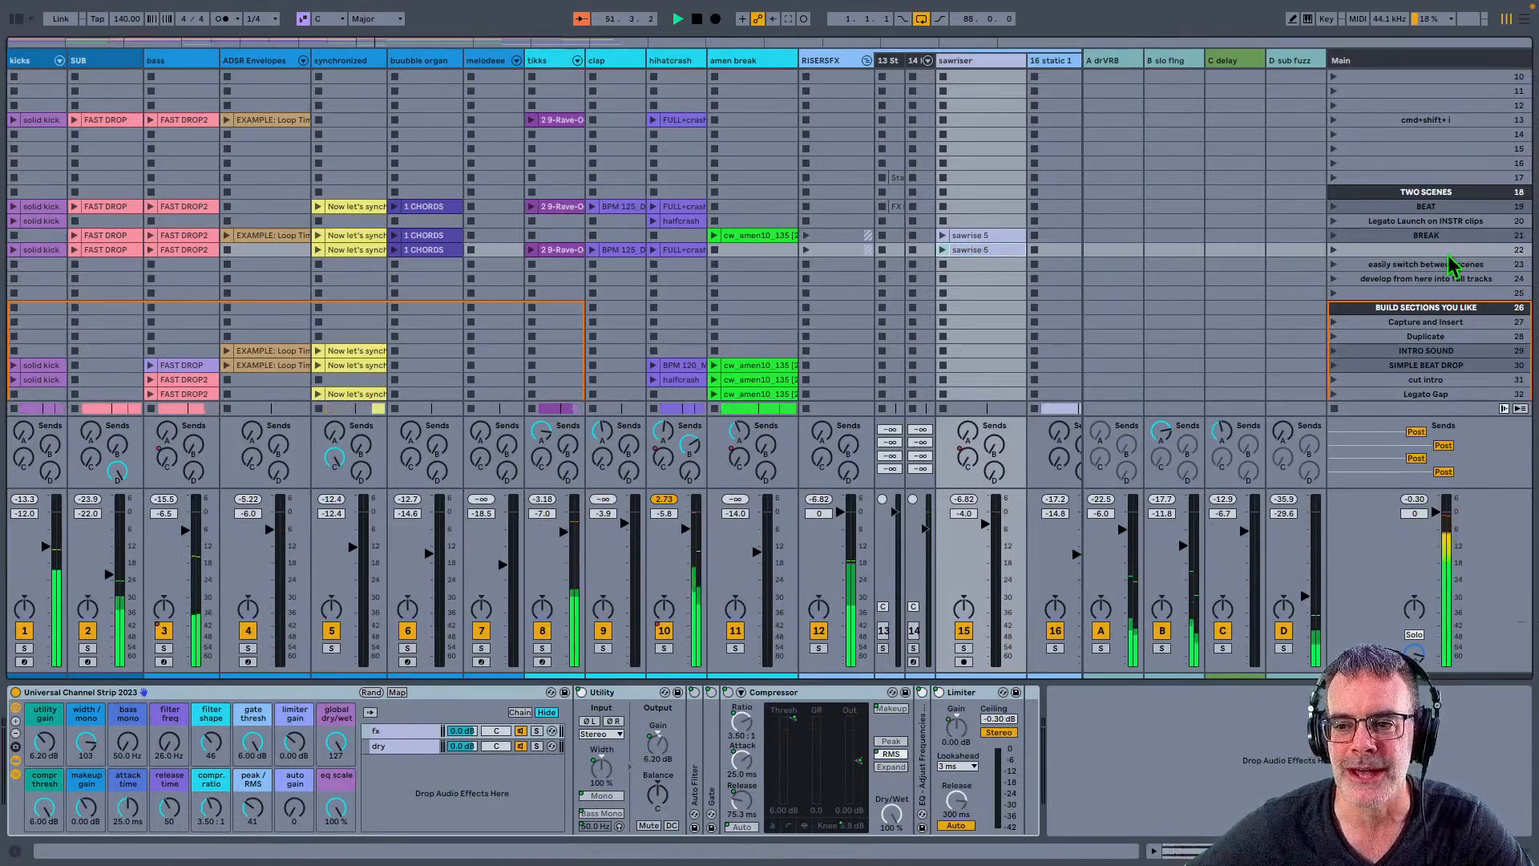
Step: Select the Capture and Insert scene under BUILD SECTIONS YOU LIKE
scroll(1398, 160, "down", 3)
scroll(1395, 160, "down", 1)
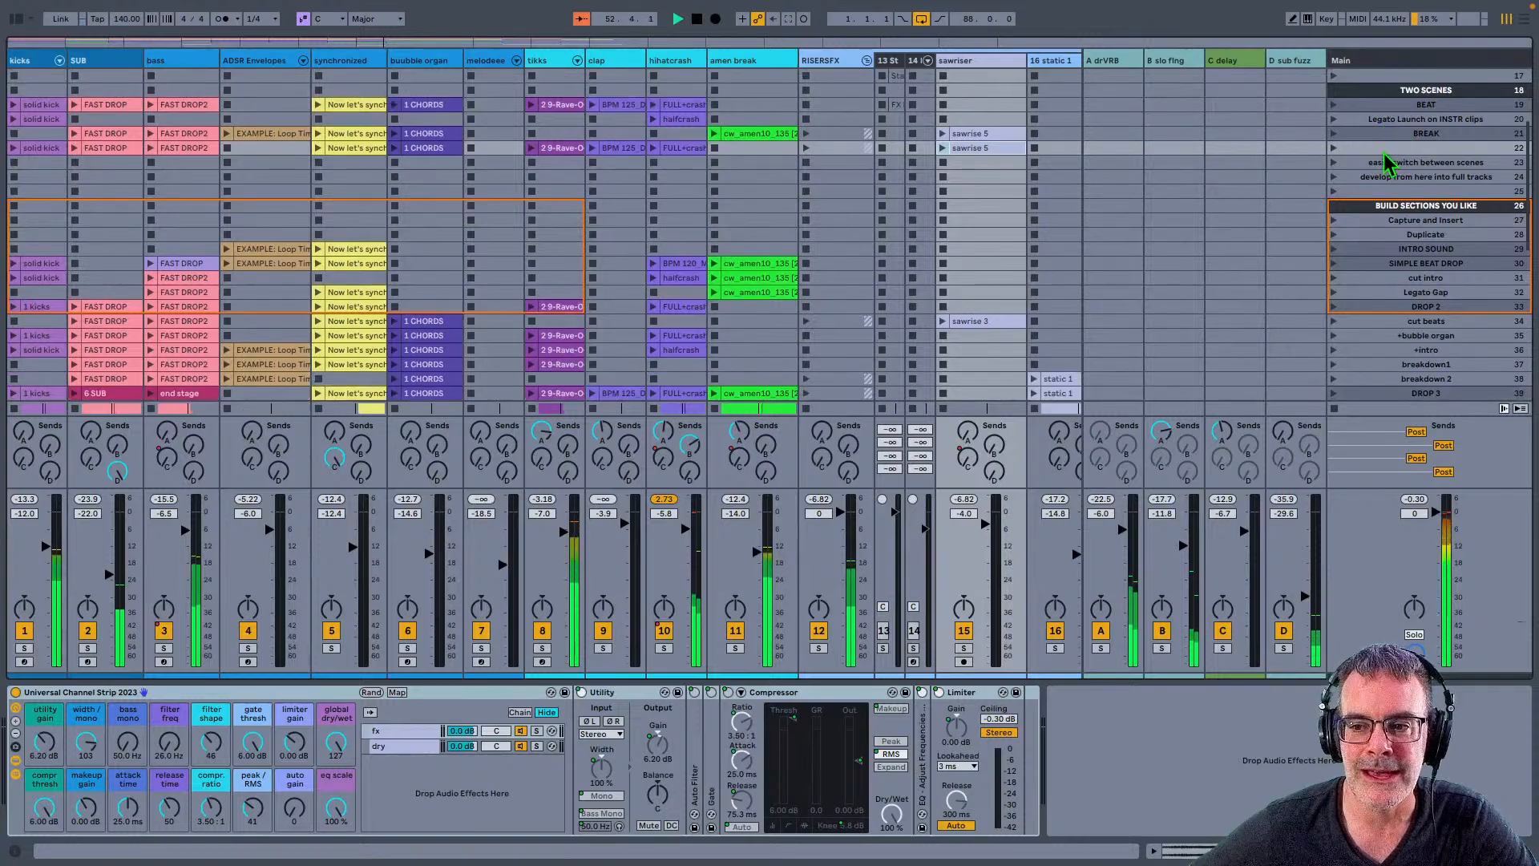
left_click(1395, 224)
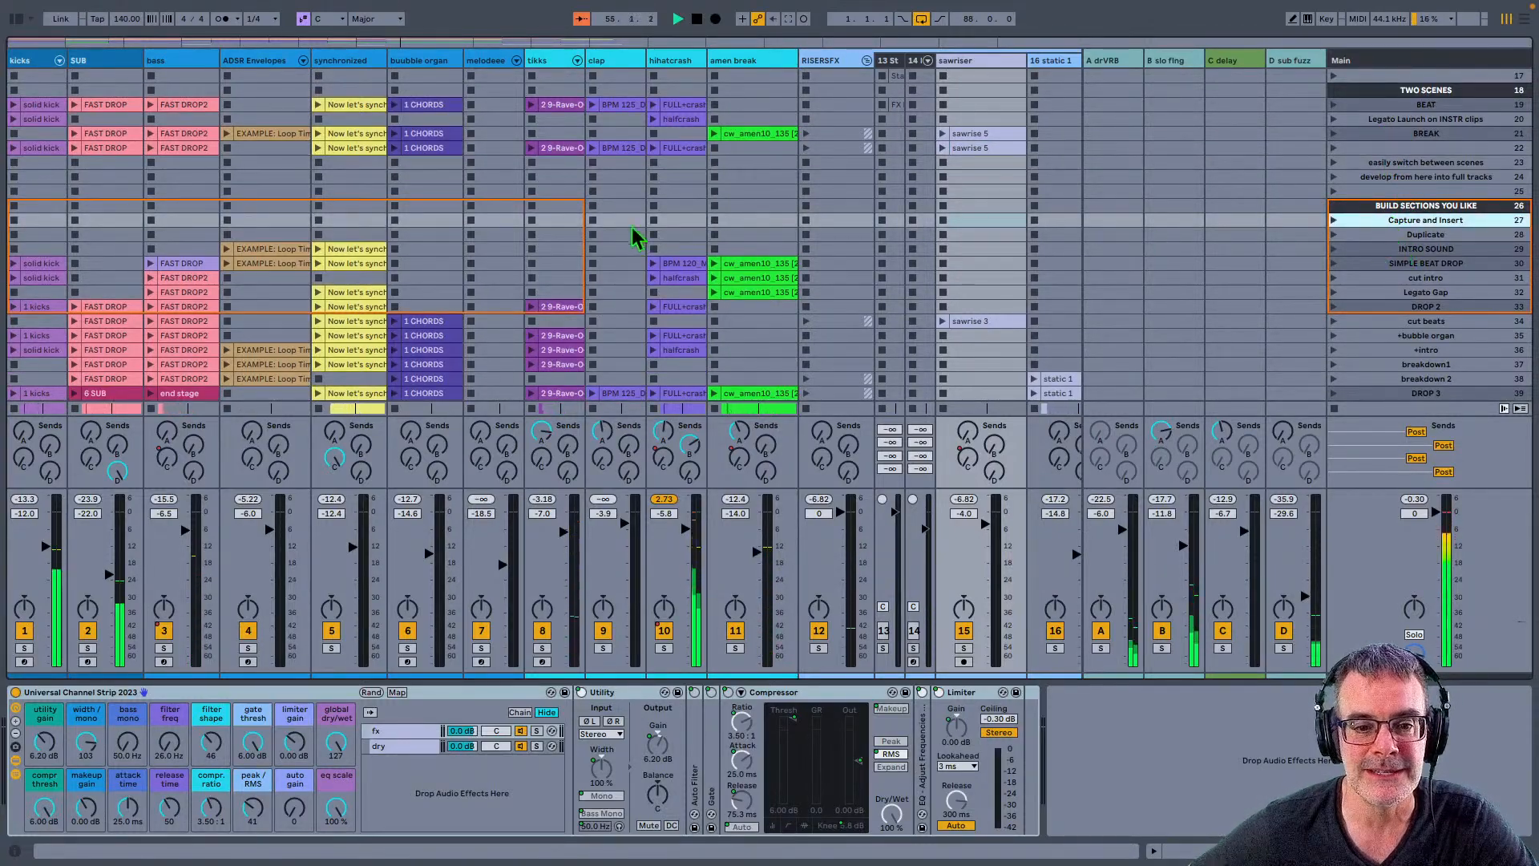
Step: Review the TWO SCENES clips by selecting the clap clip below BREAK, the tikks clip in BEAT and 1 CHORDS in BREAK
left_click(608, 147)
left_click(556, 104)
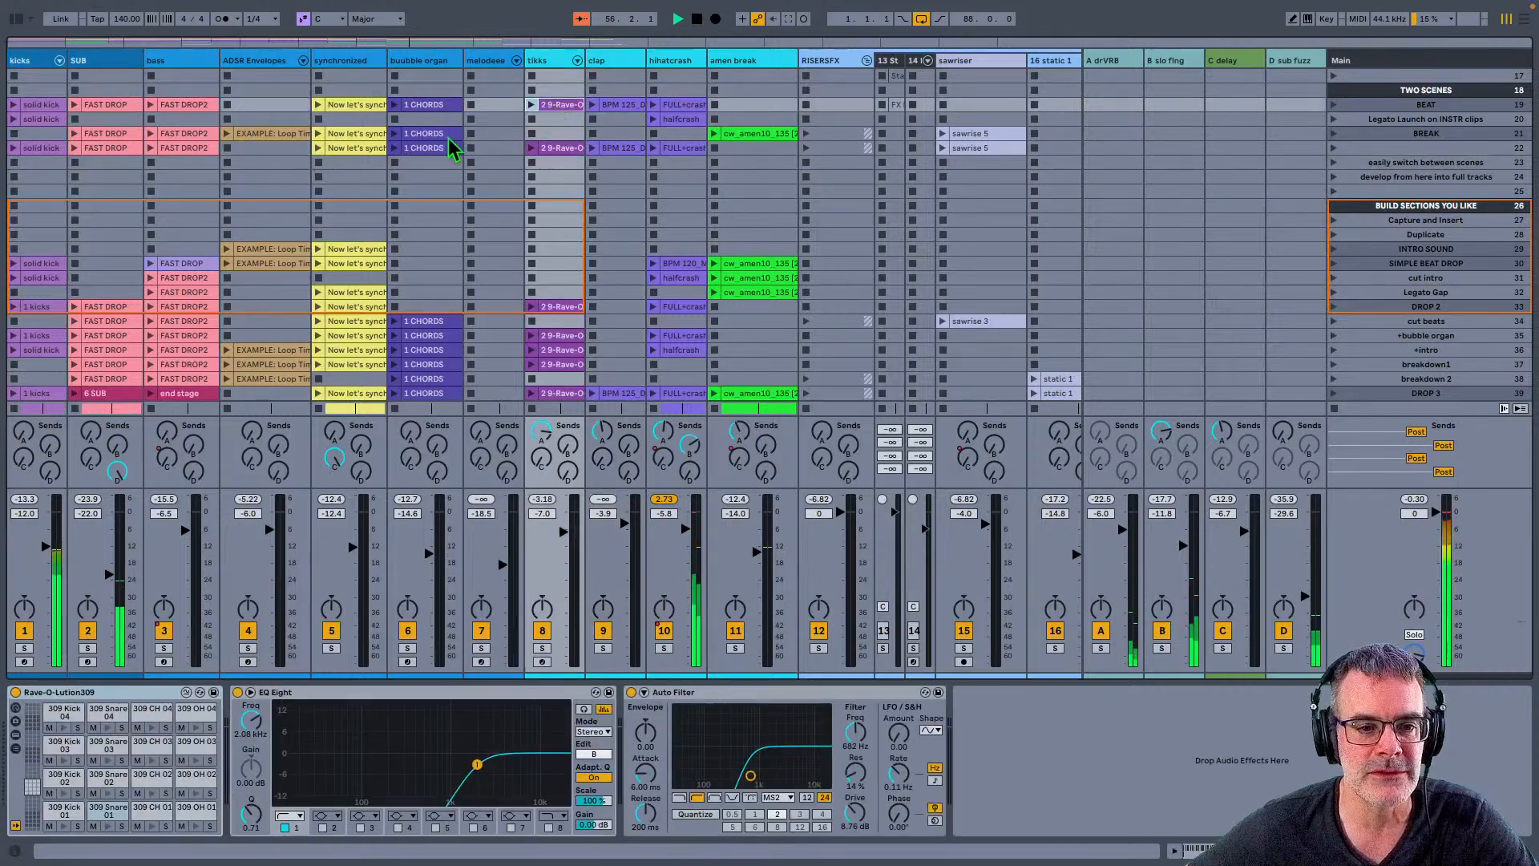
left_click(448, 133)
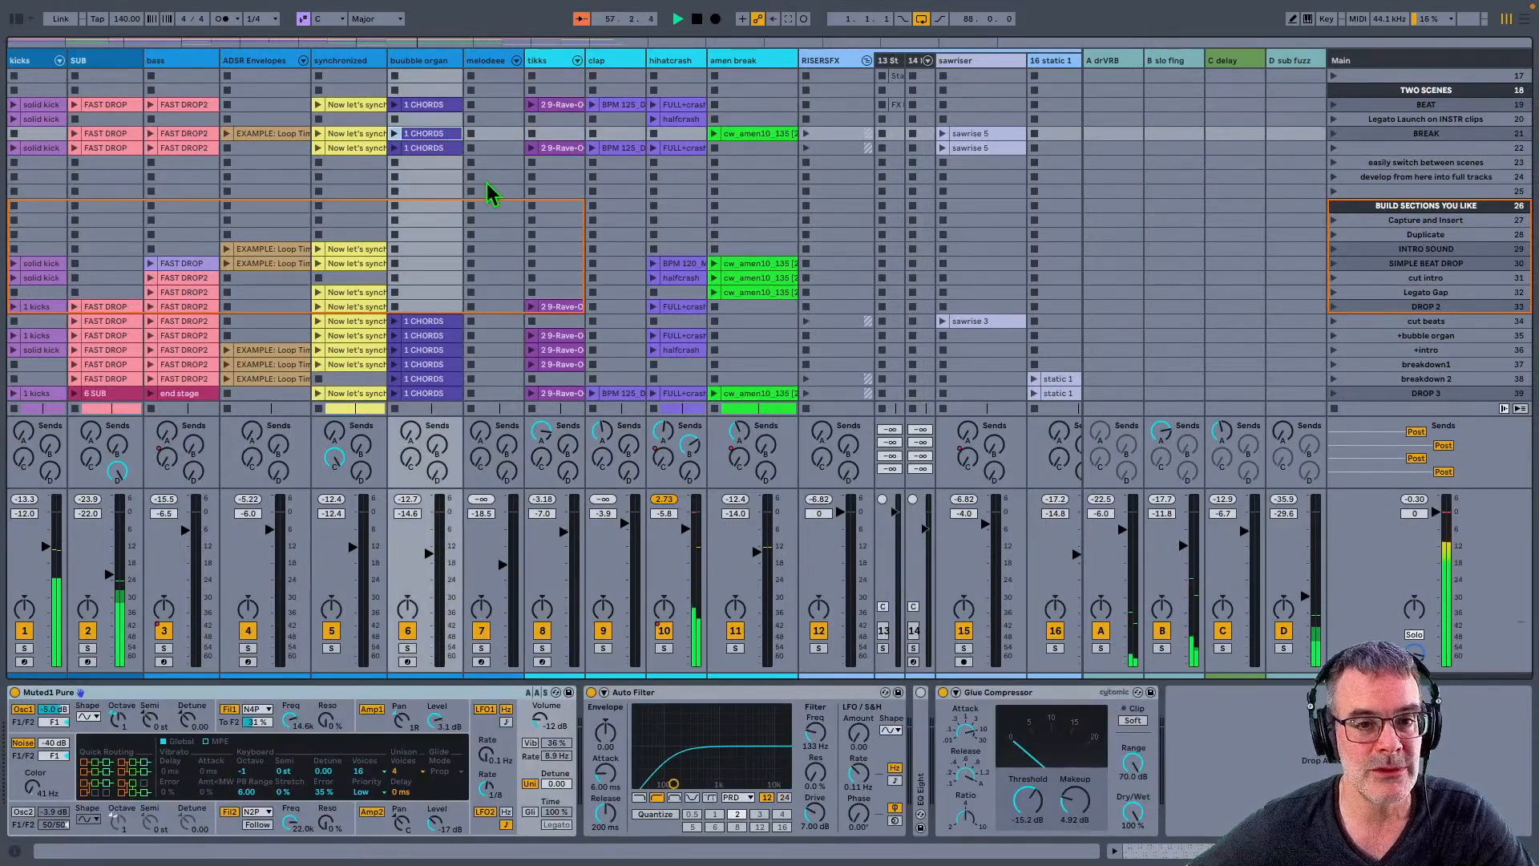
Step: Review the BUILD SECTIONS YOU LIKE scenes by selecting them in order from Capture and Insert through cut beats
left_click(1408, 222)
left_click(1408, 234)
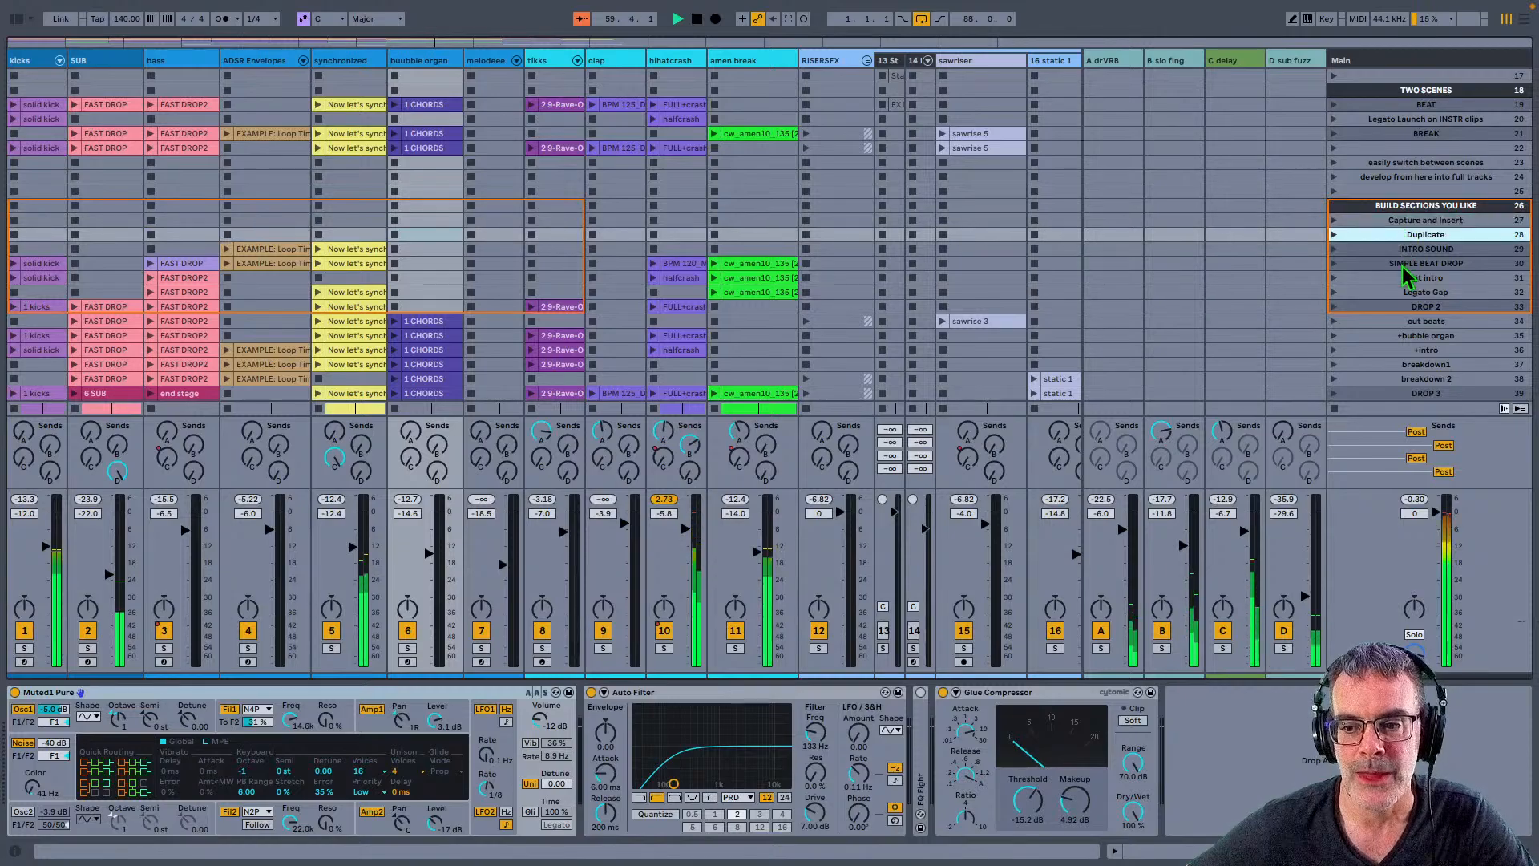
left_click(1403, 264)
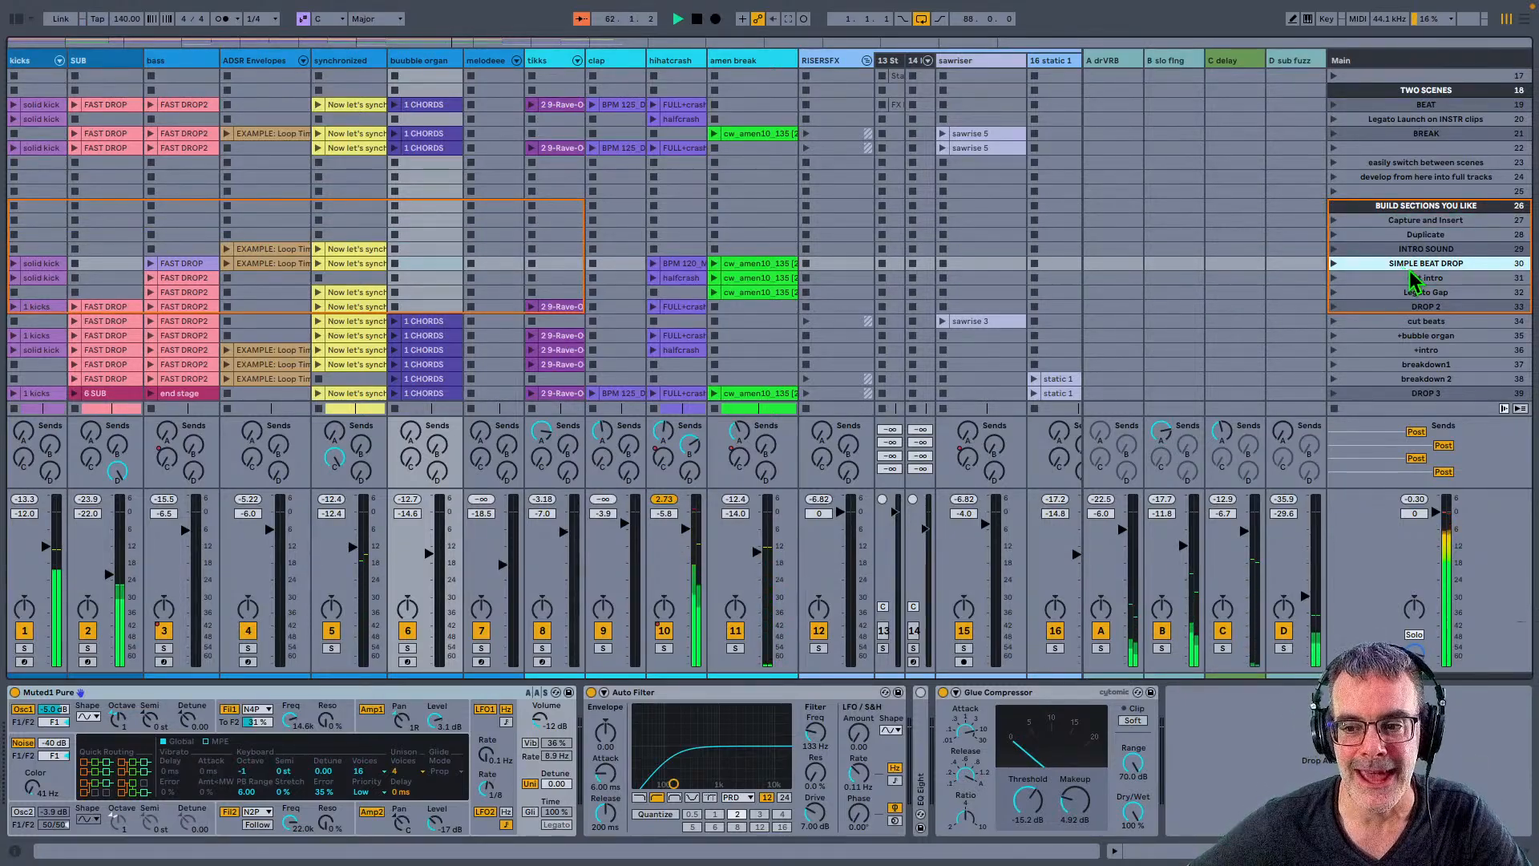
left_click(1412, 279)
left_click(1402, 293)
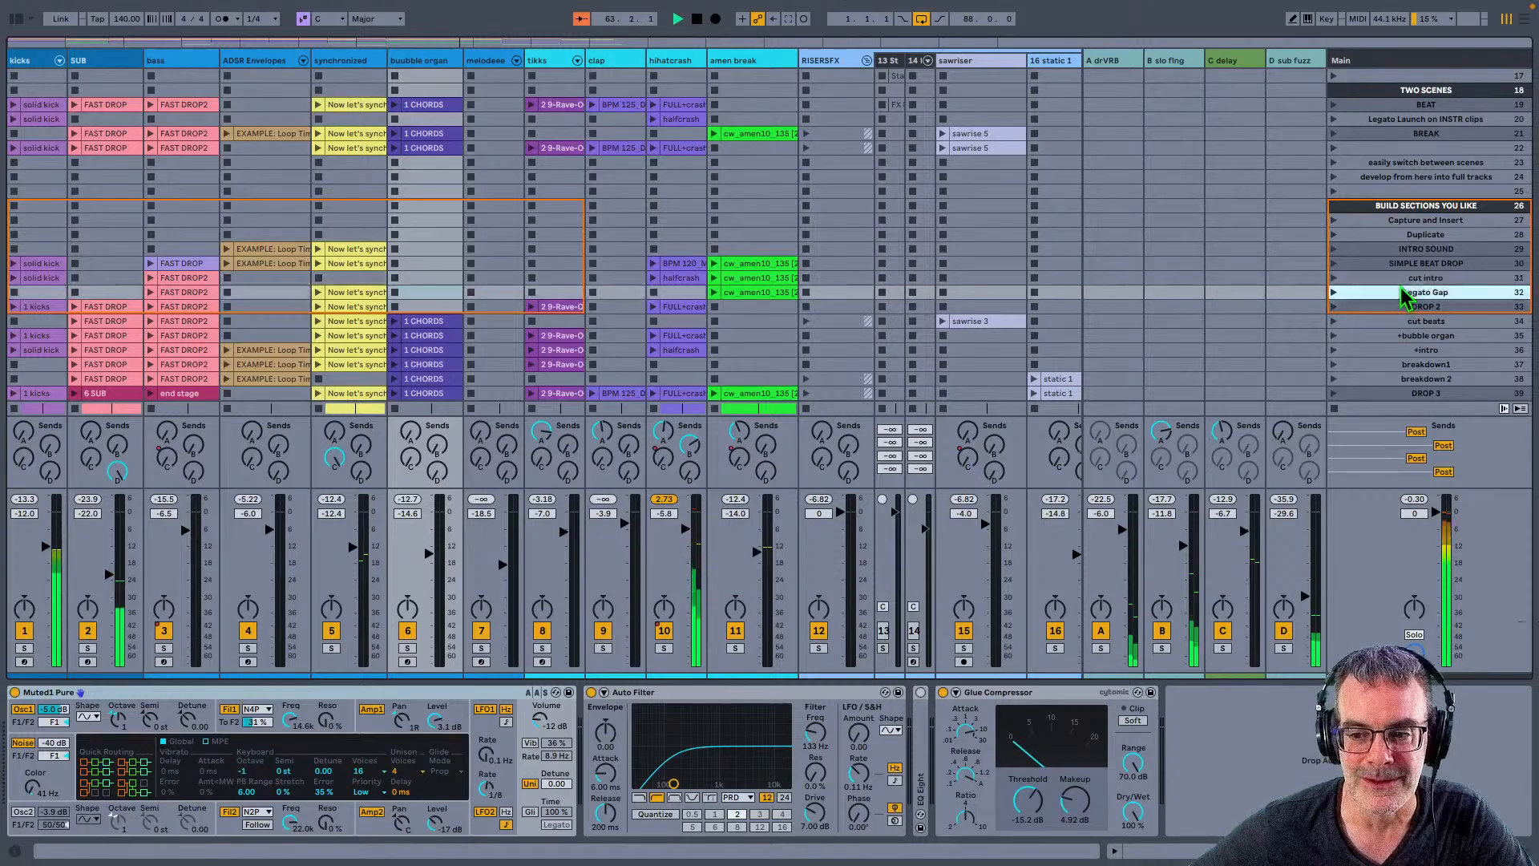
left_click(1386, 299)
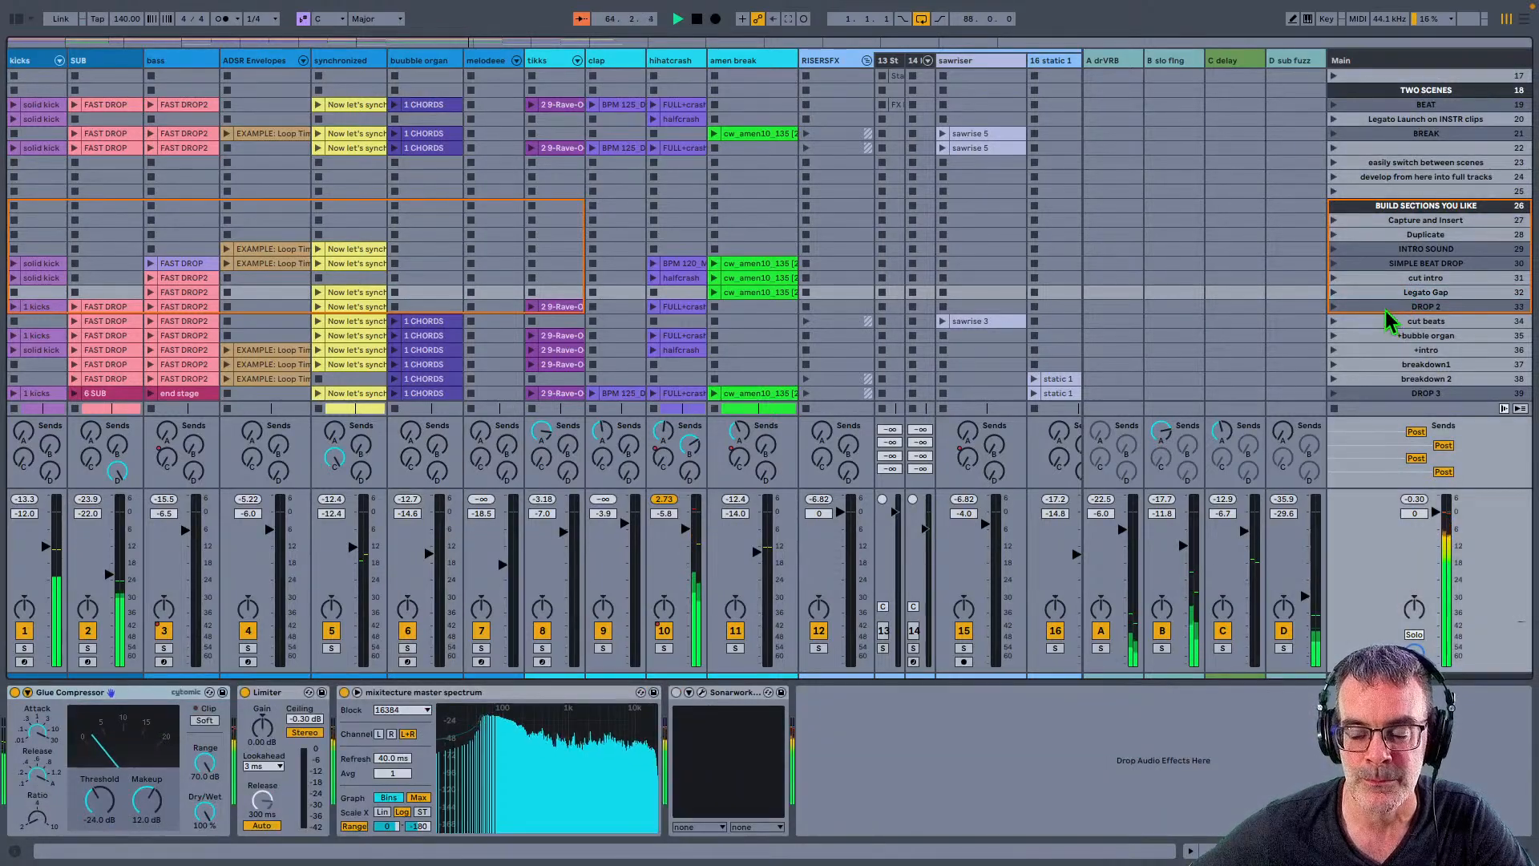
left_click(1384, 309)
left_click(1386, 321)
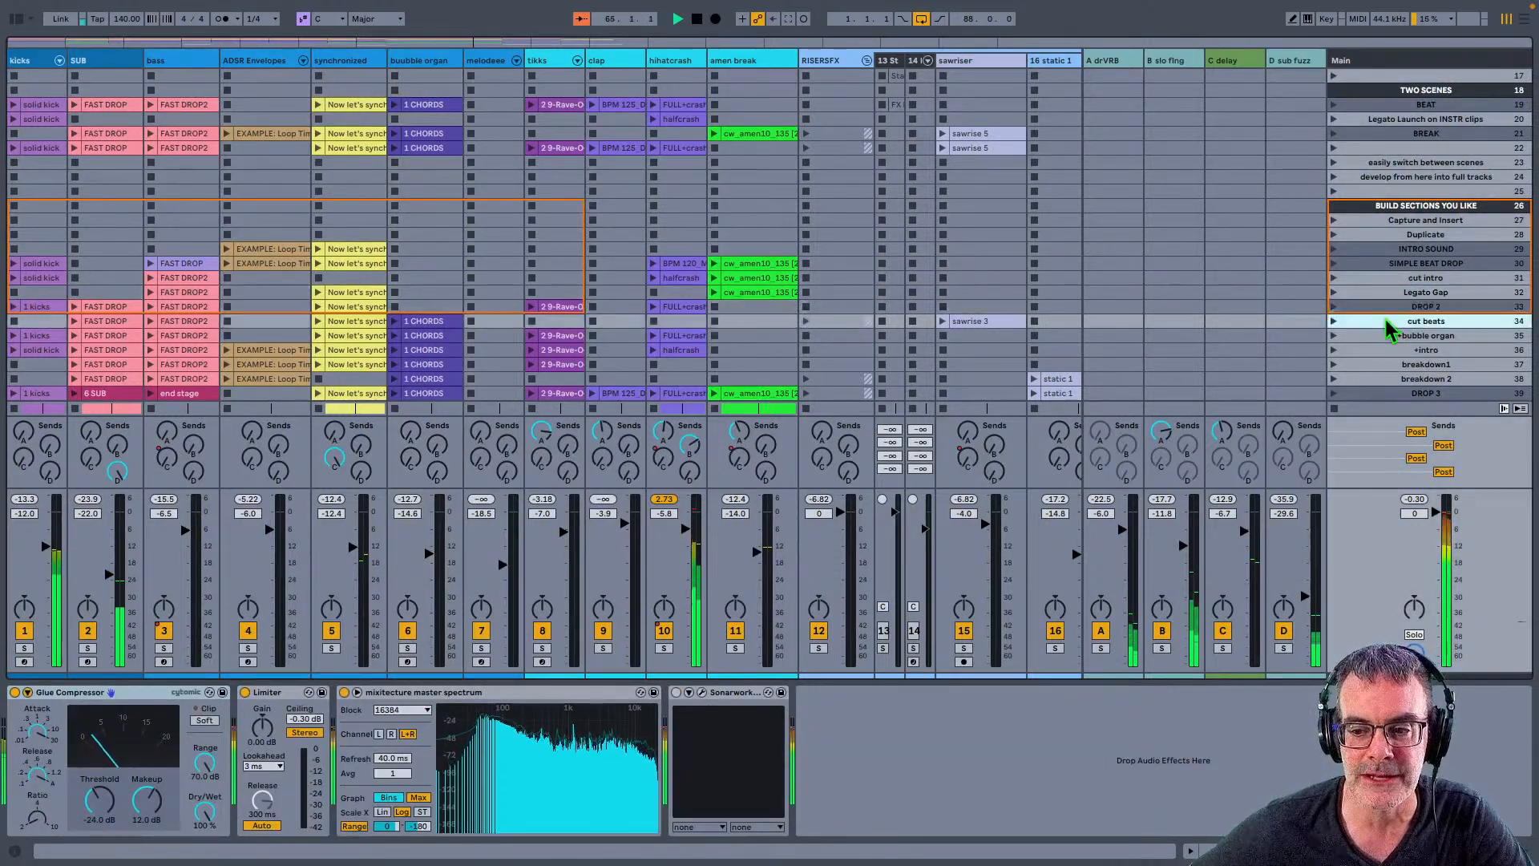
Step: Review the section clips from INTRO SOUND to DROP 2 by selecting the ADSR Envelopes, hihatcrash and tikks clips in those scenes
left_click(1396, 221)
left_click(336, 250)
left_click(285, 250)
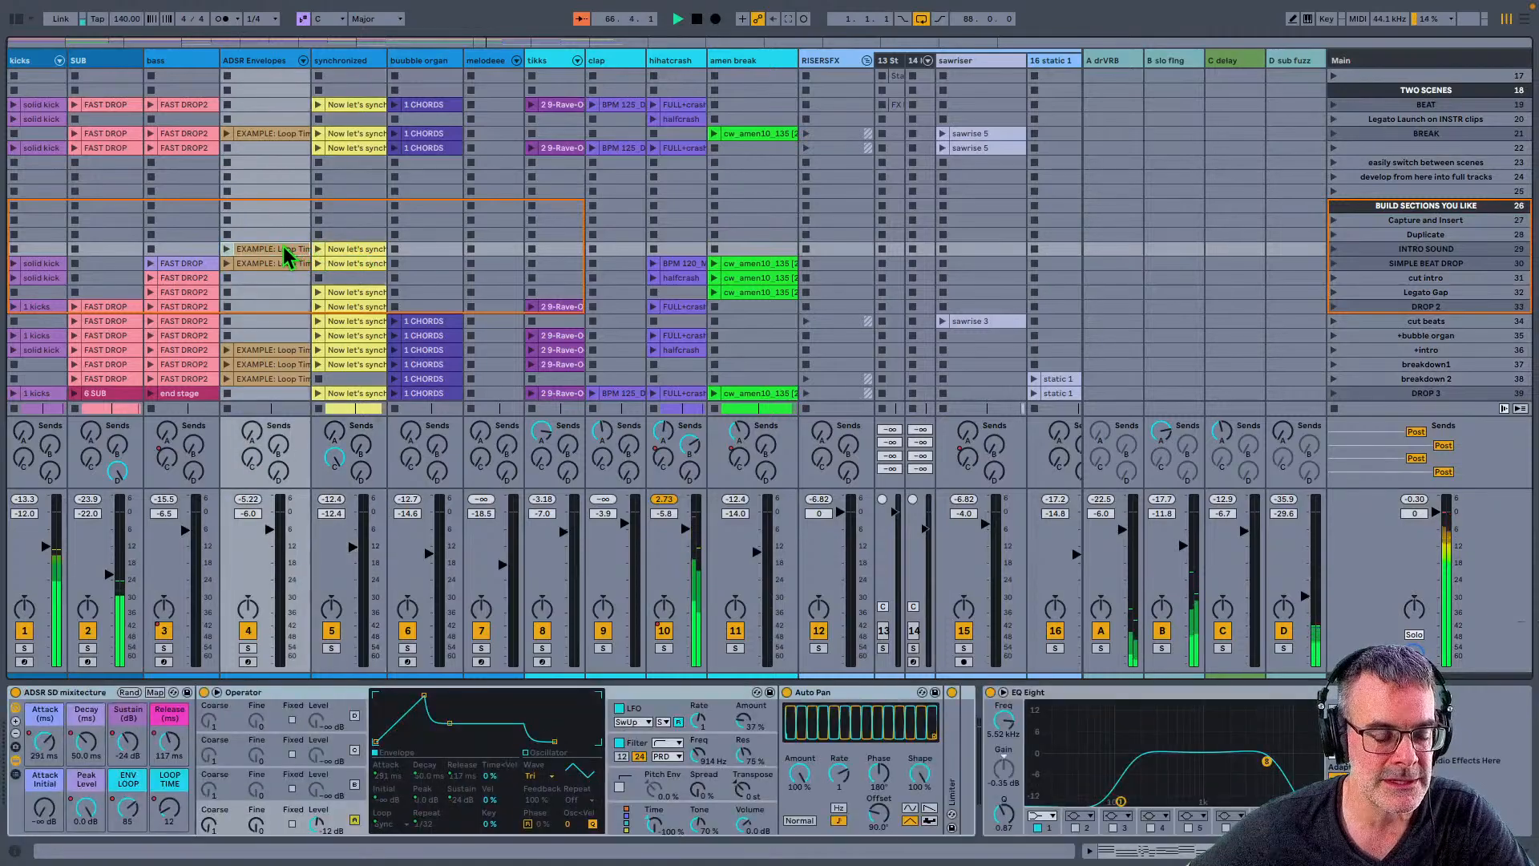
left_click(206, 264)
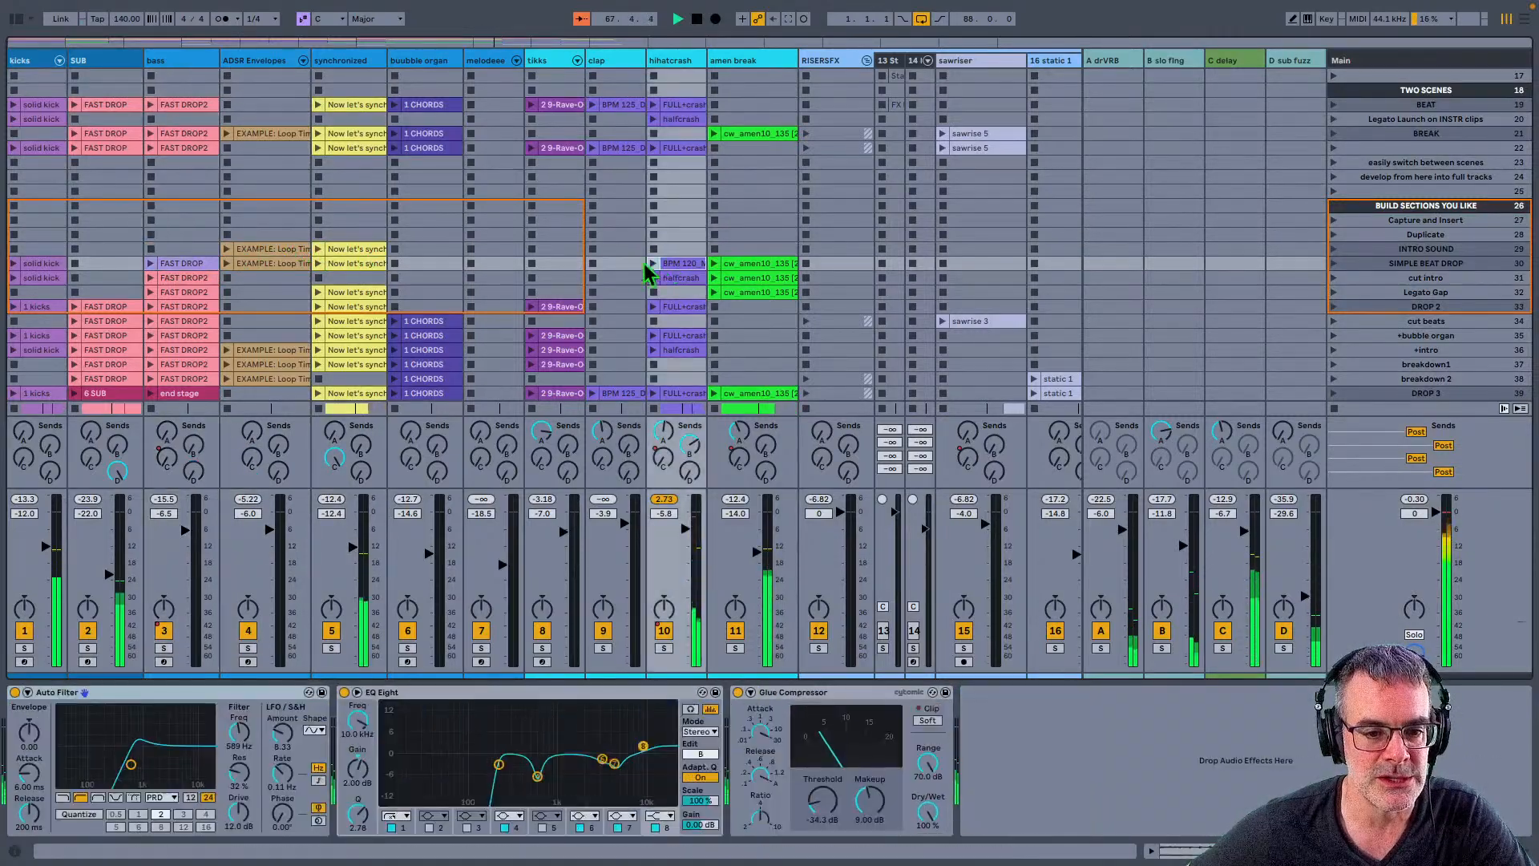
left_click(655, 278)
left_click(541, 308)
Step: Review the +melody scene by selecting its solid kick, amen break and synchronized clips
scroll(602, 221, "down", 6)
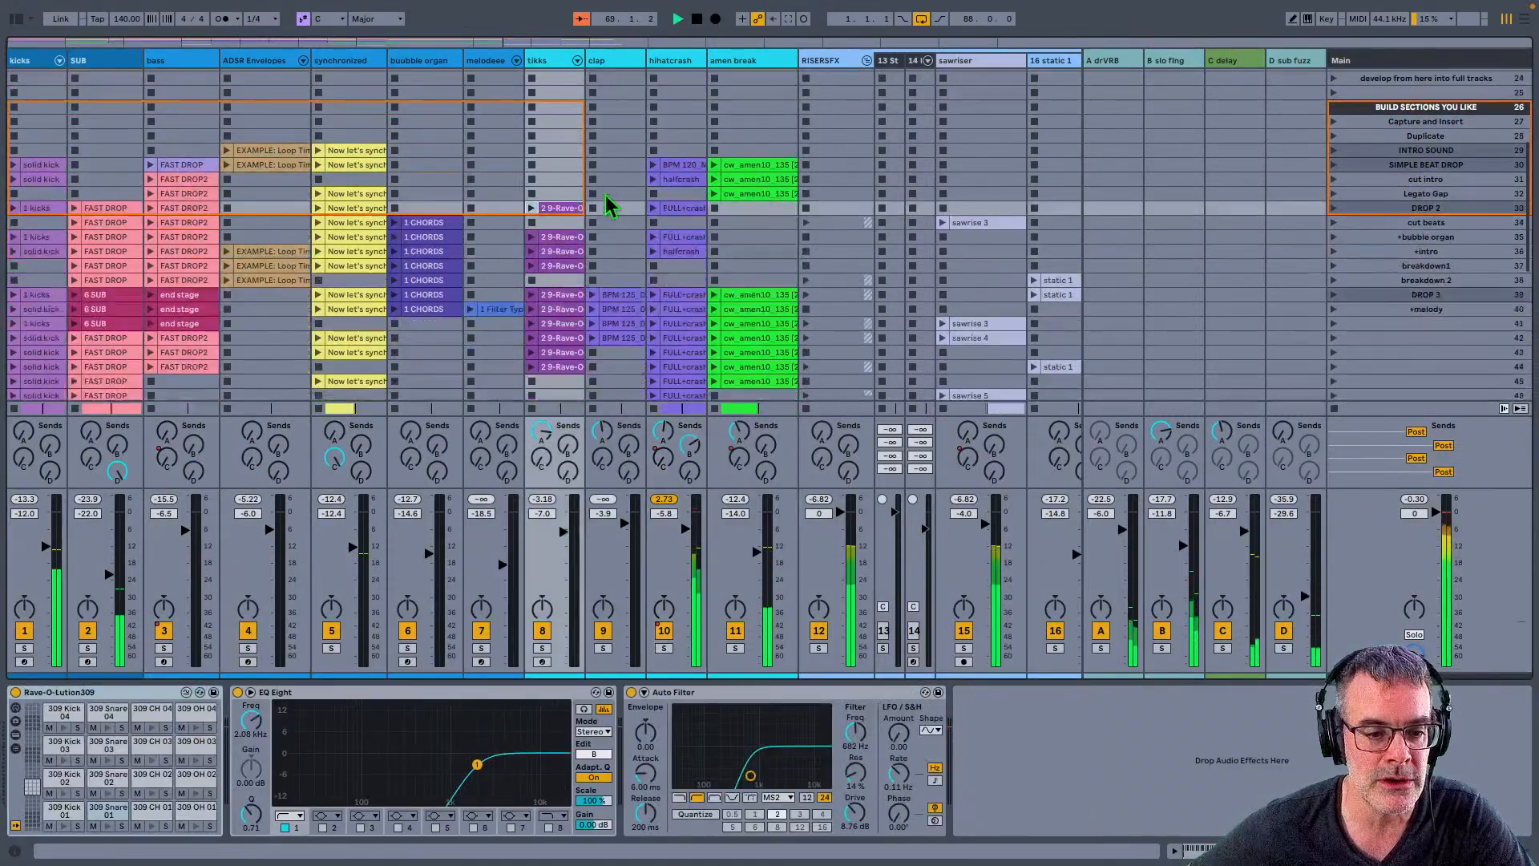
scroll(607, 207, "down", 1)
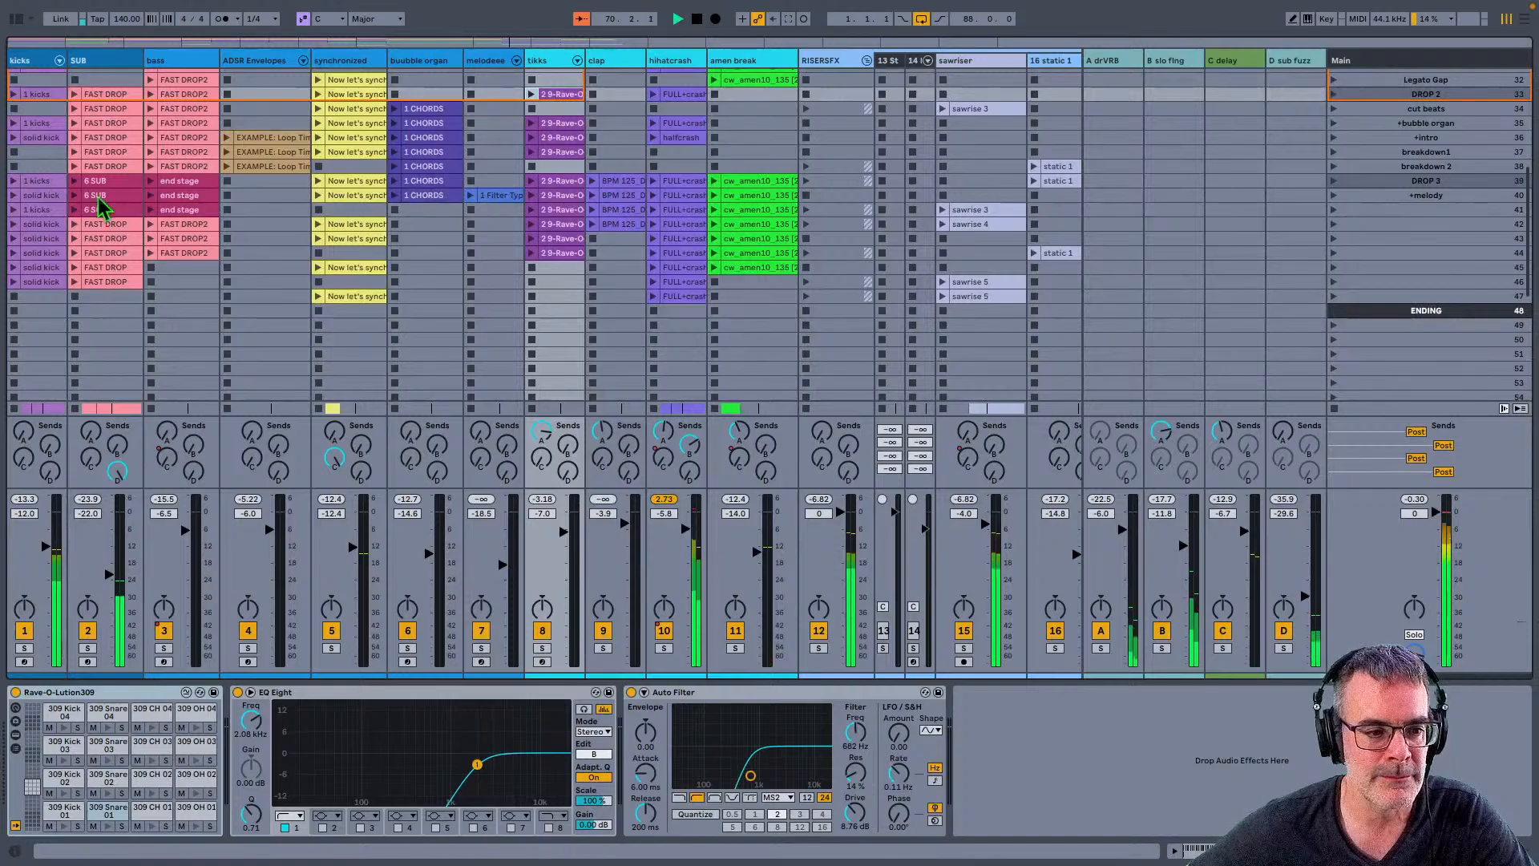
left_click(48, 194)
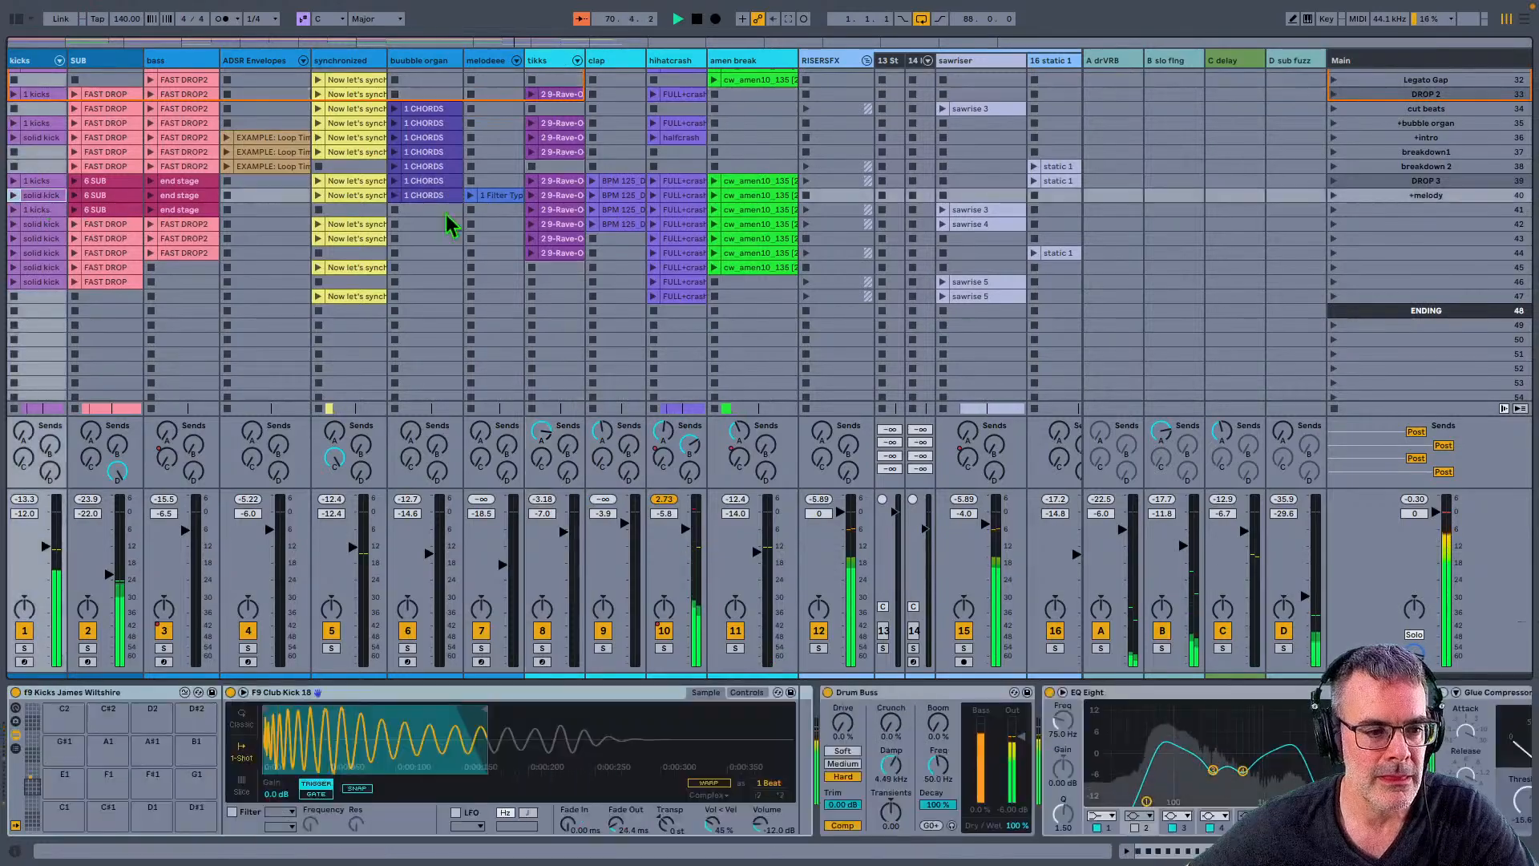
left_click(746, 191)
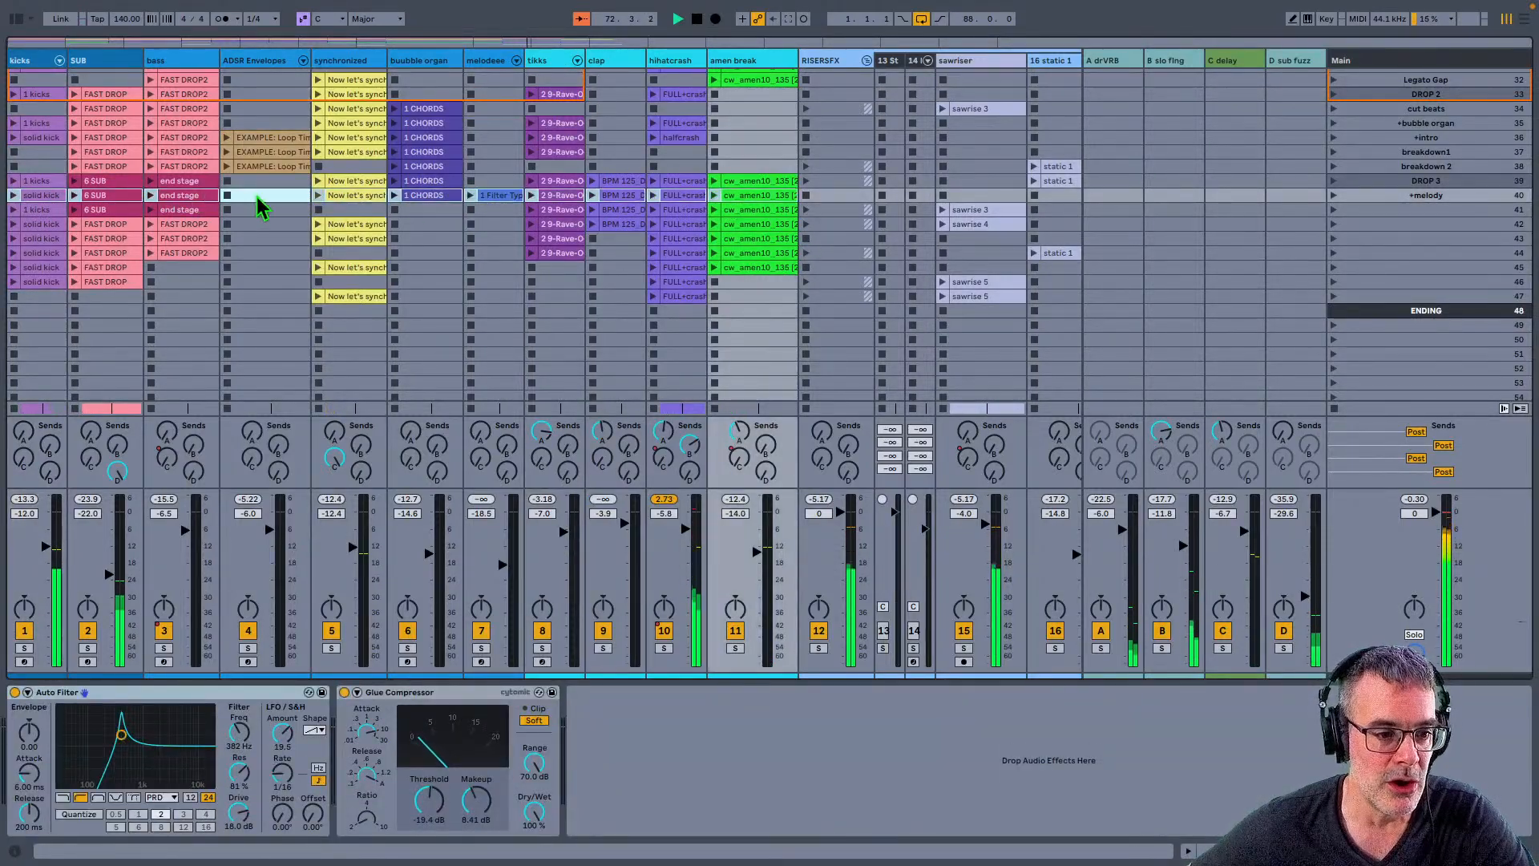
left_click(359, 197)
Step: Review the closing scenes 41 to 48 by selecting clips and empty slots across the bass, melodeee, tikks, clap, sawriser and synchronized tracks
left_click(186, 225)
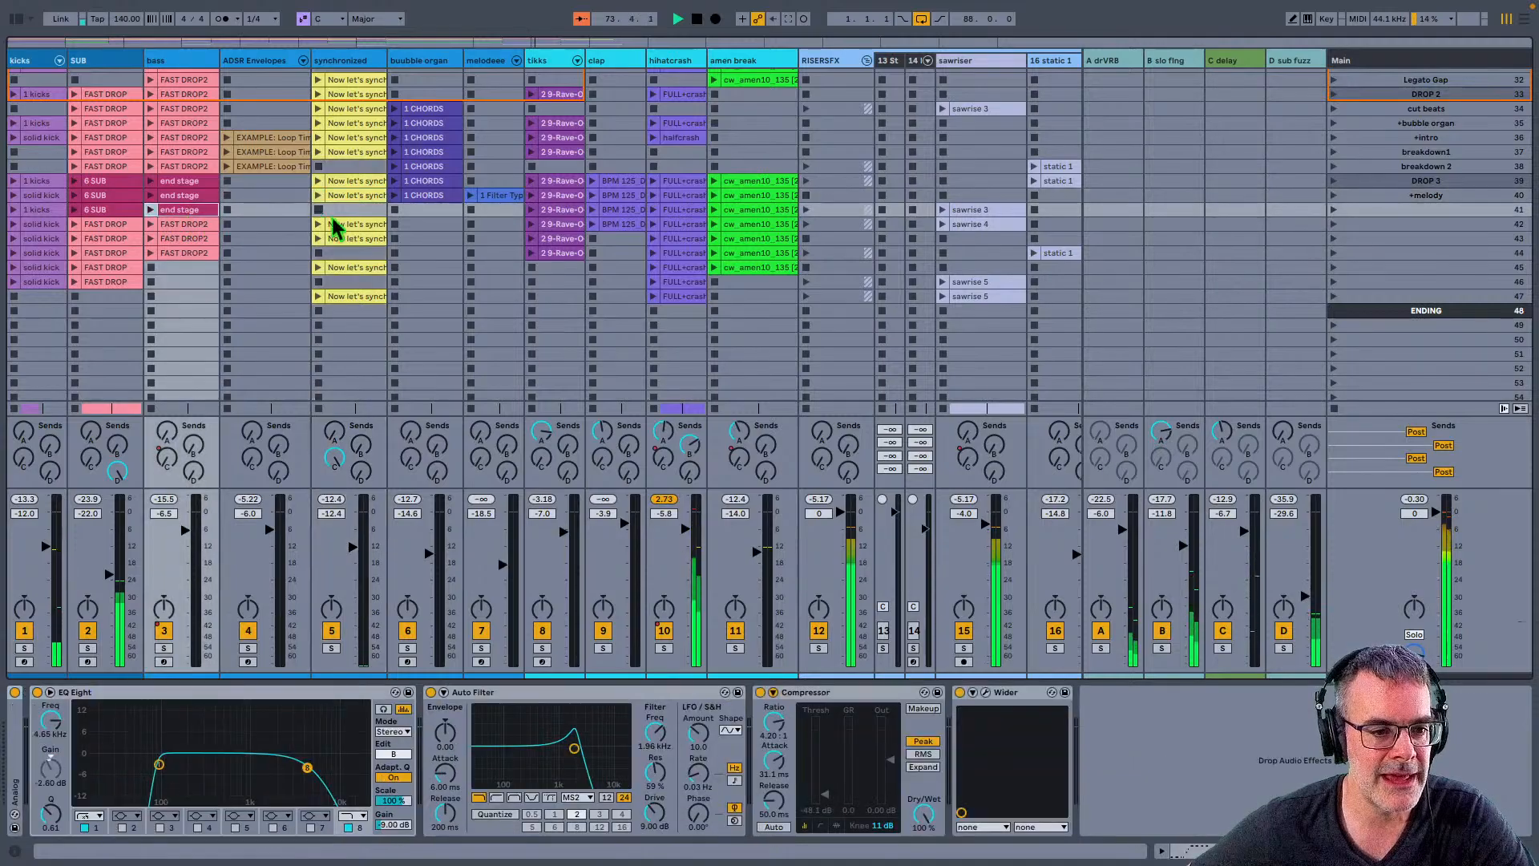
left_click(413, 225)
left_click(491, 219)
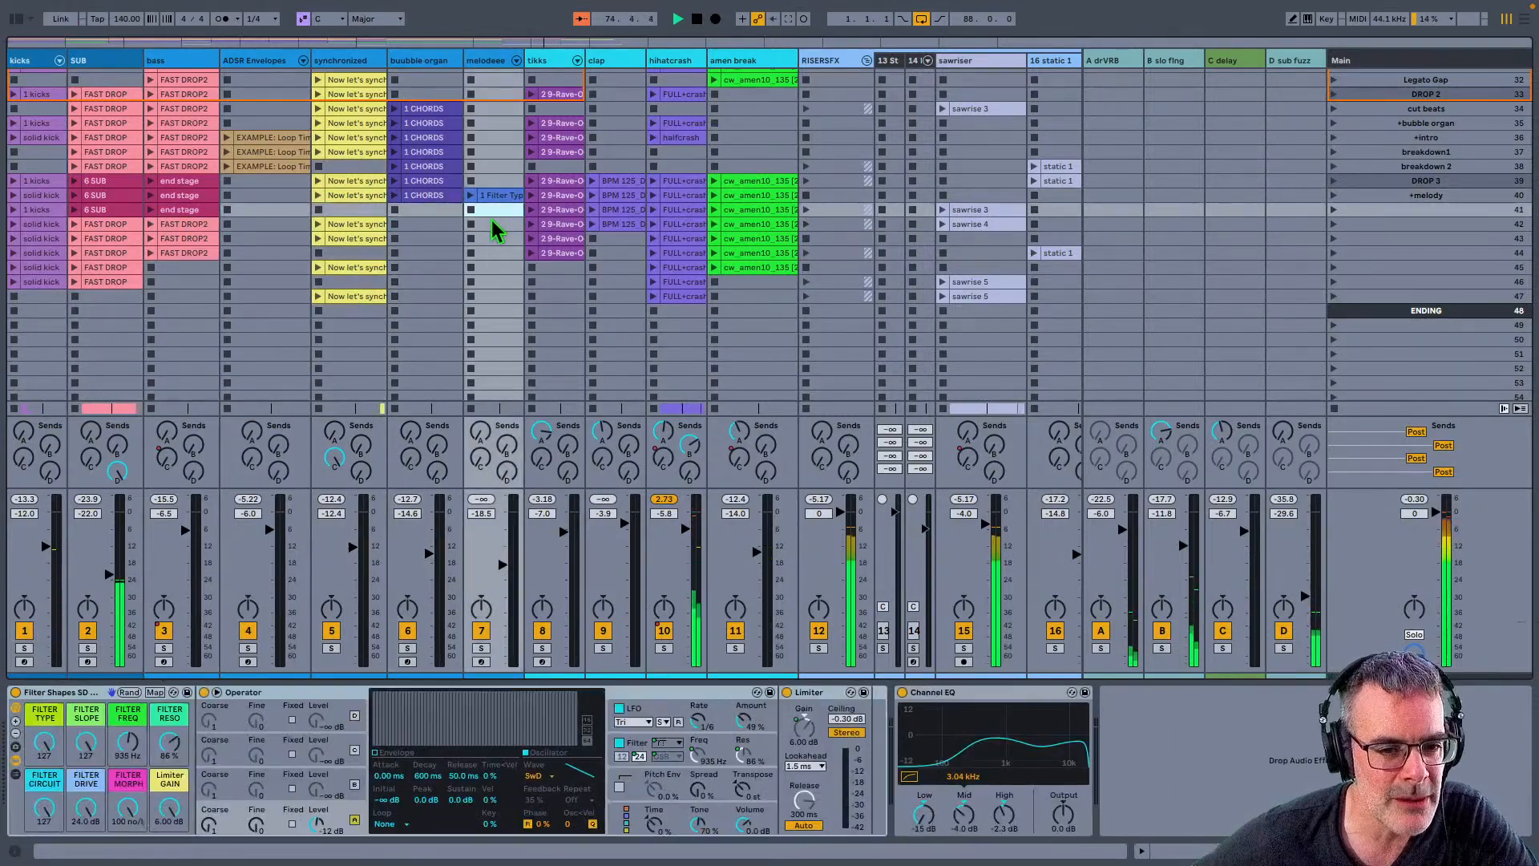
left_click(446, 226)
left_click(555, 239)
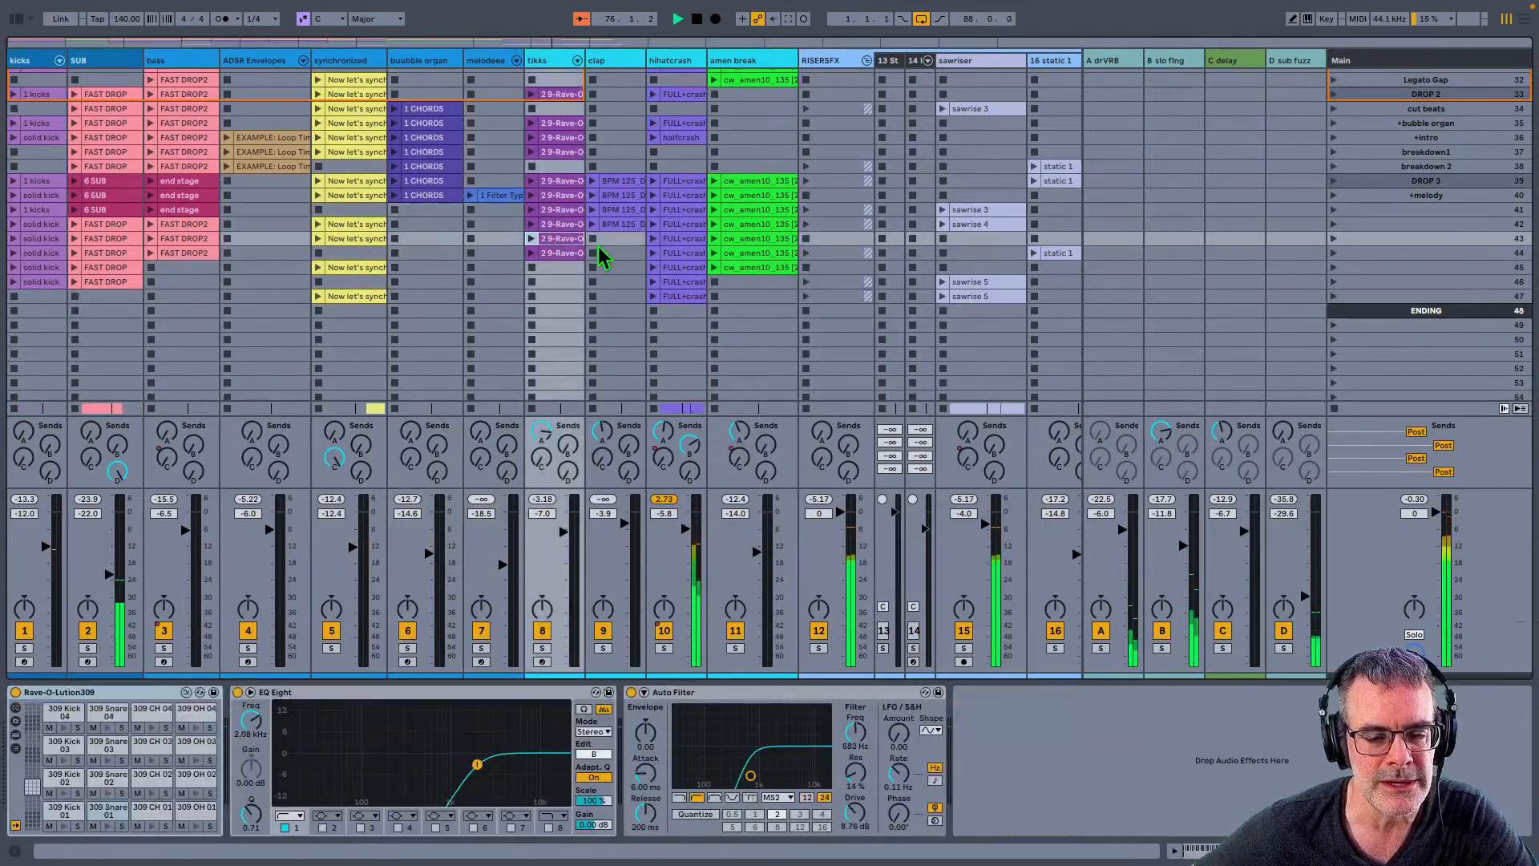
left_click(600, 250)
left_click(628, 312)
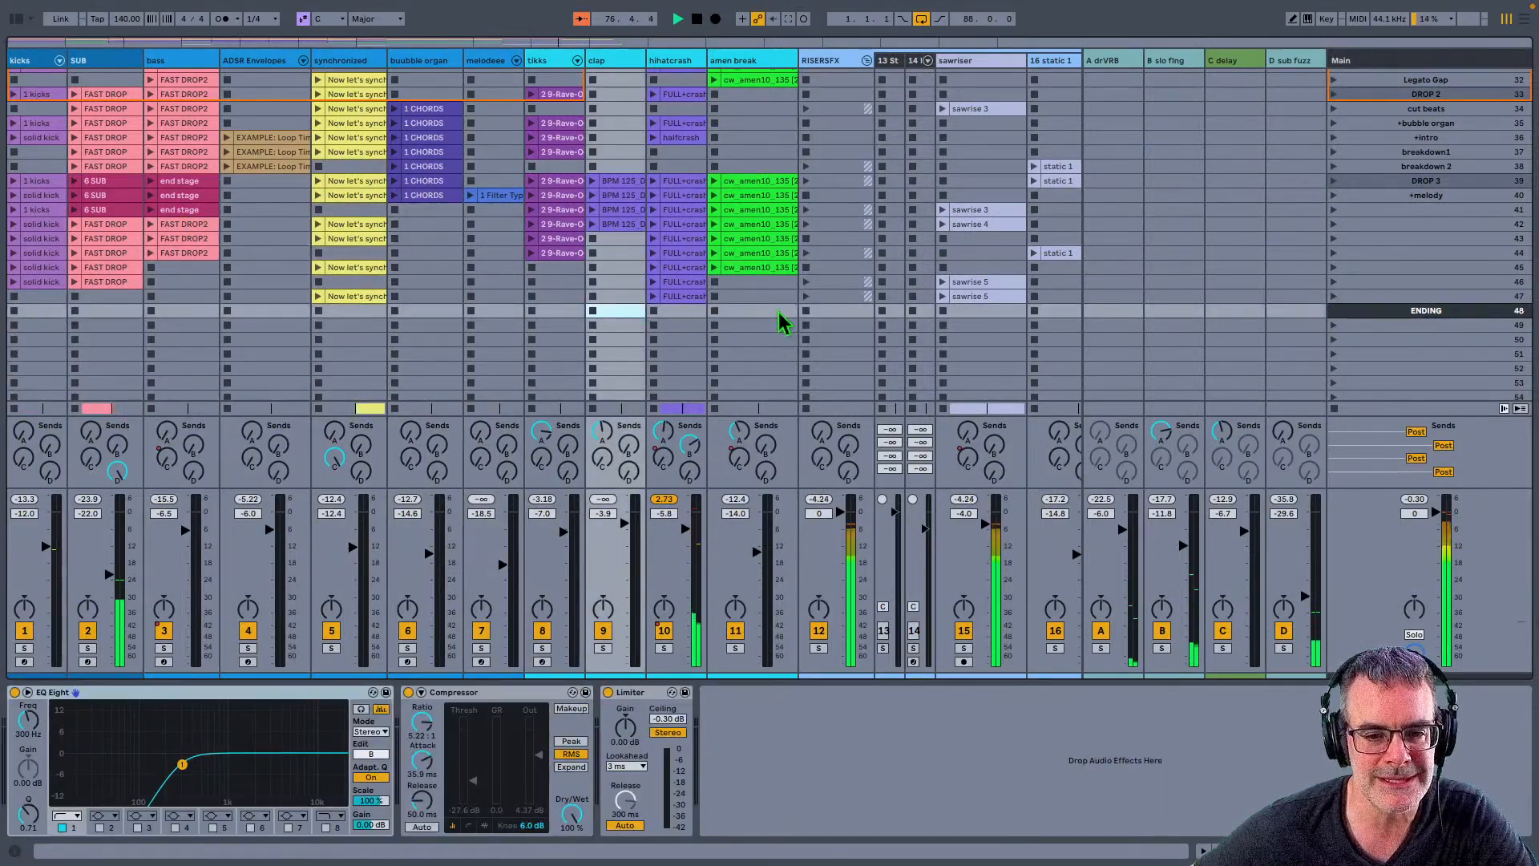
left_click(970, 296)
left_click(354, 296)
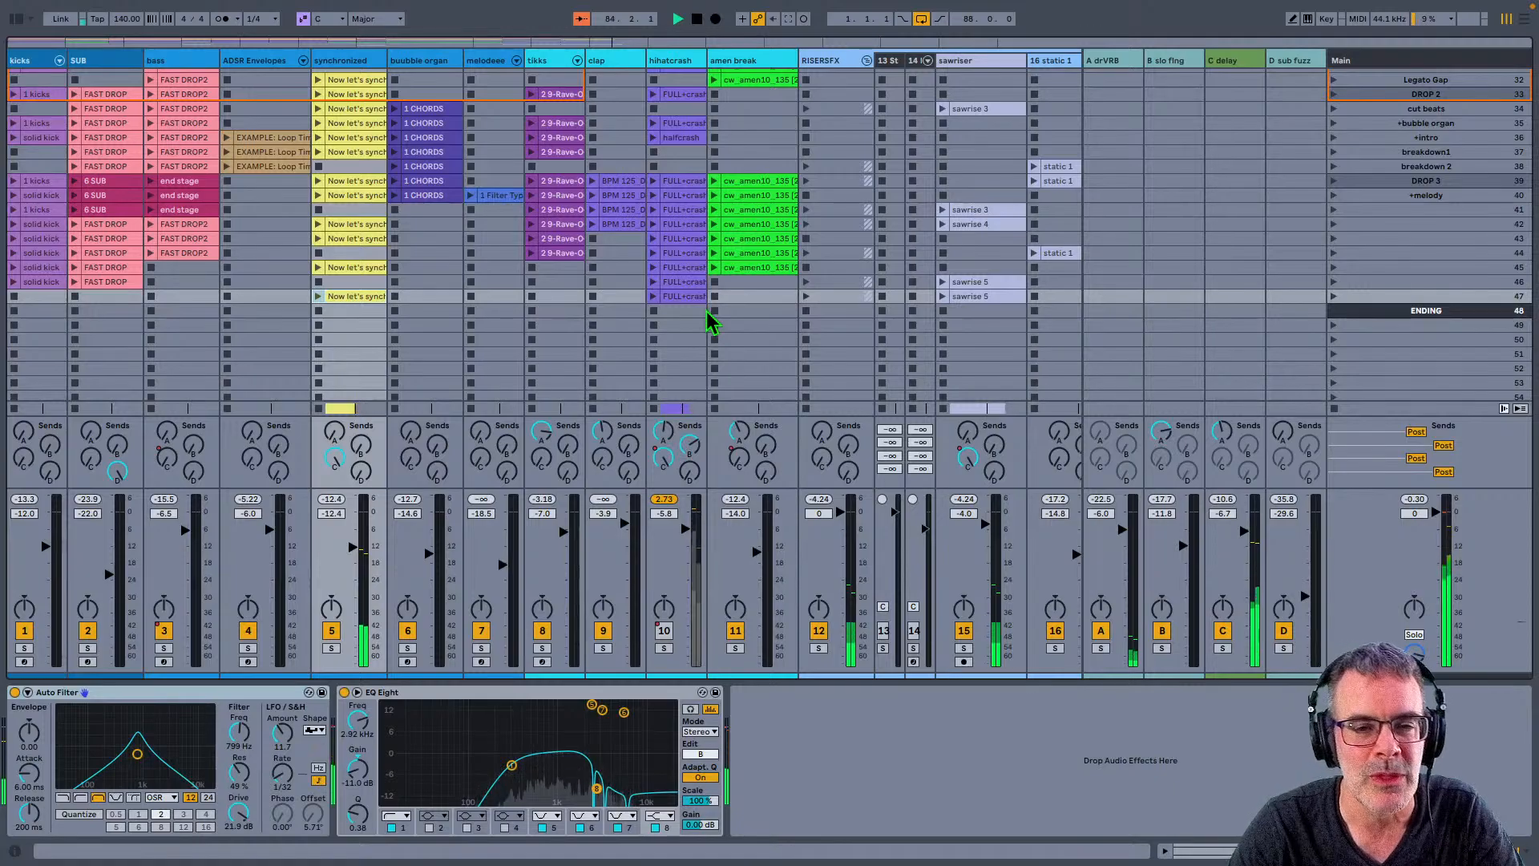
Step: Switch to the Arrangement View and select the time range spanned by the loop brace
key("Tab")
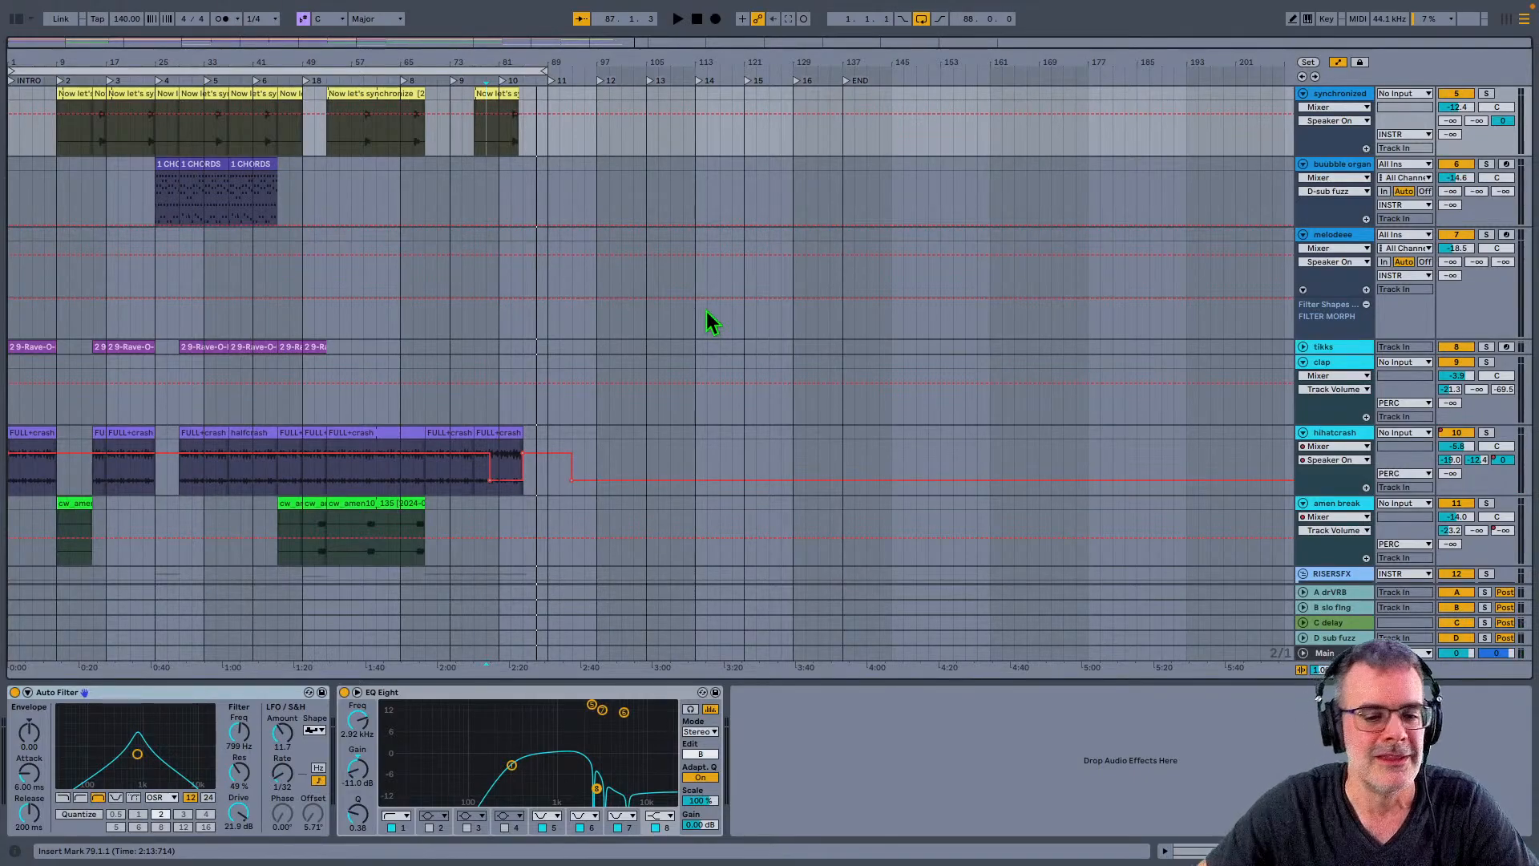
left_click(421, 67)
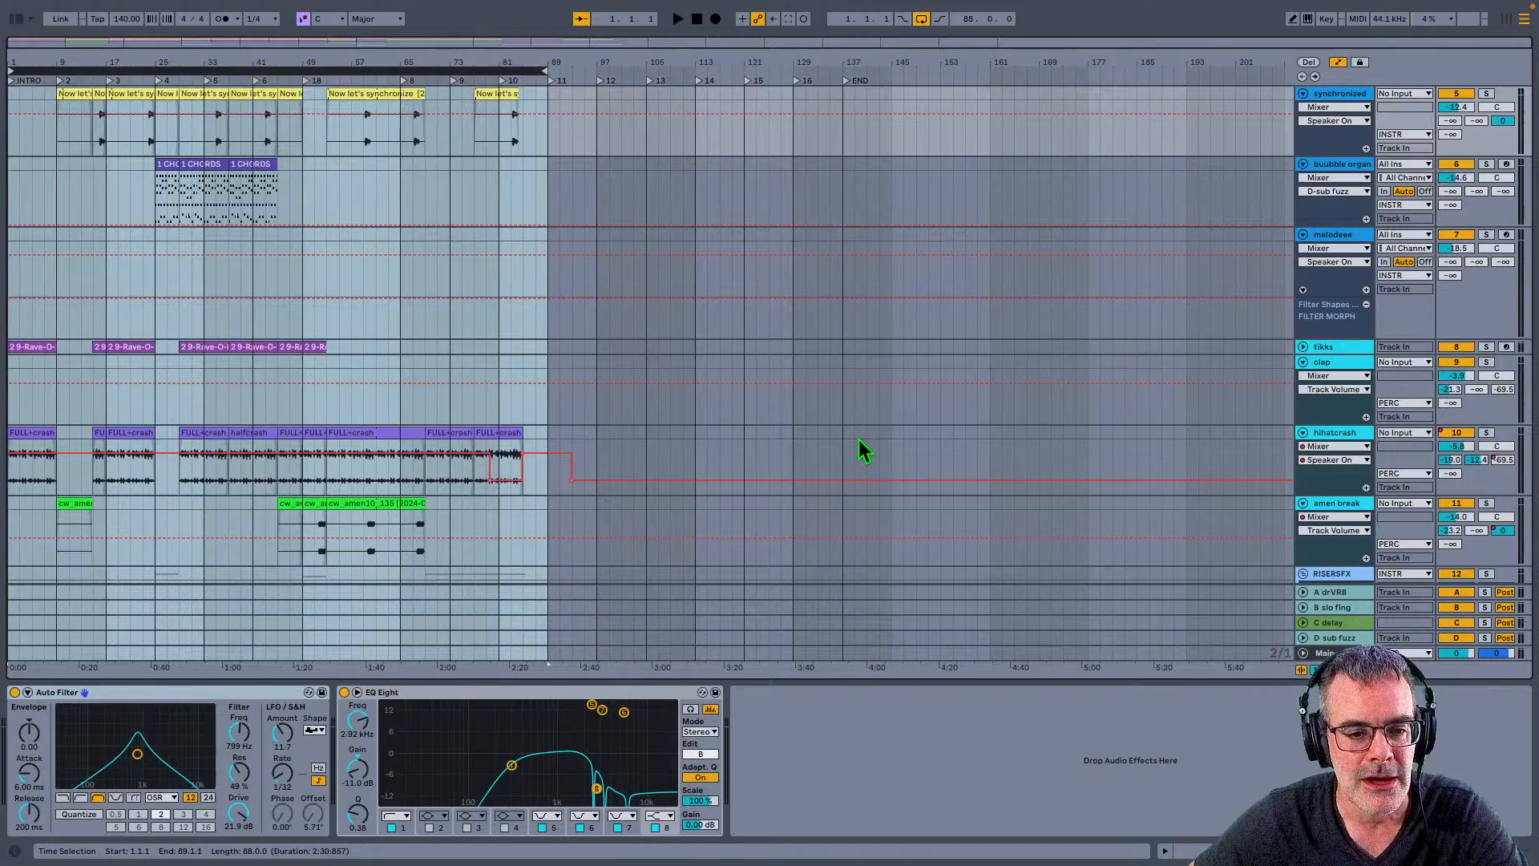
Step: Leave the full-screen Live set and bring the Firefox window to the front
key("super+Tab")
key("super+Tab")
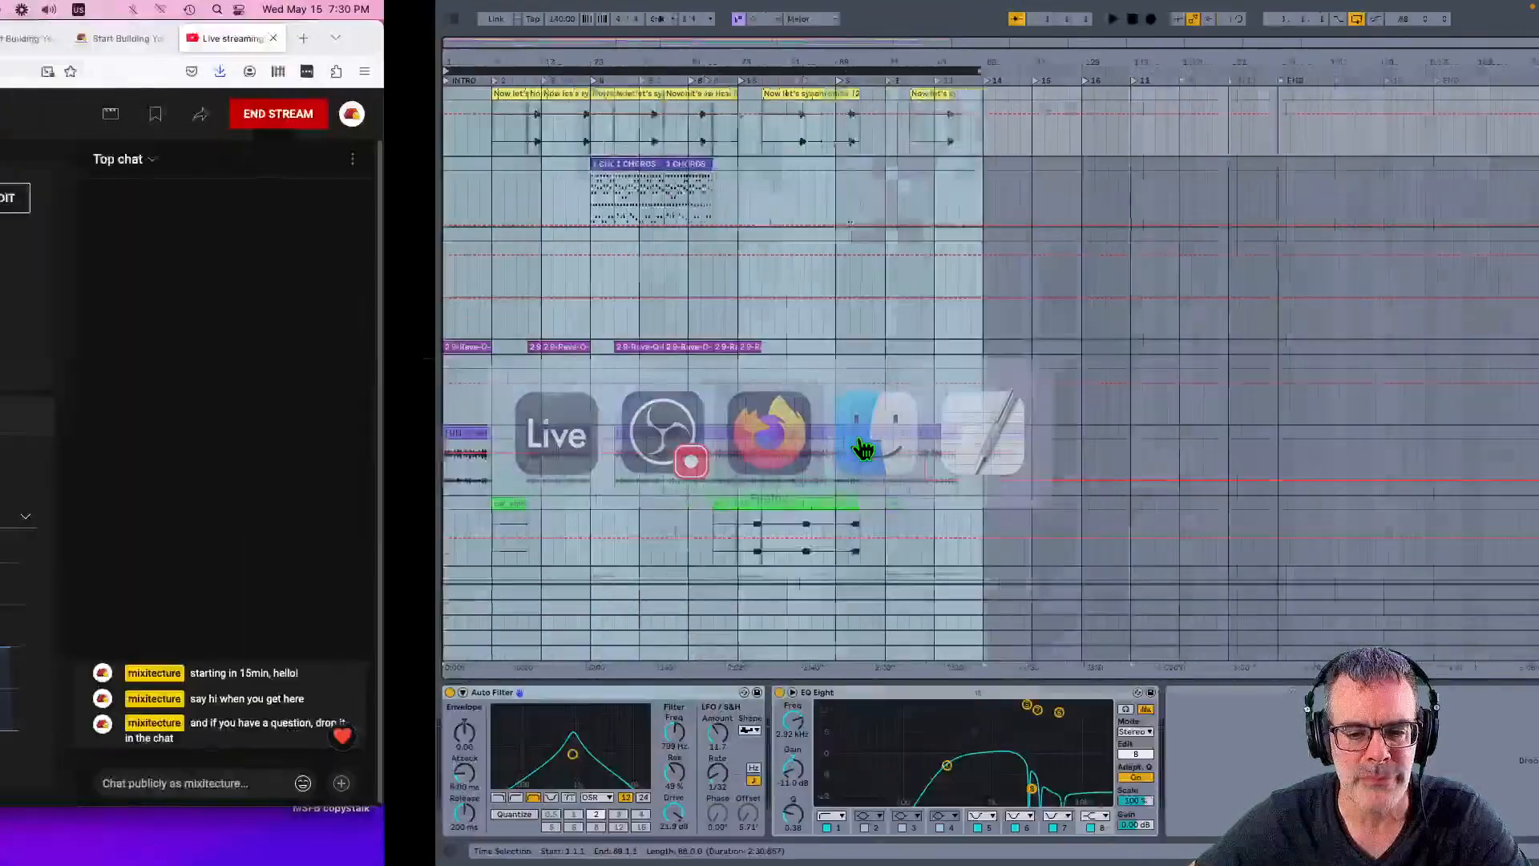
key("ctrl+Up")
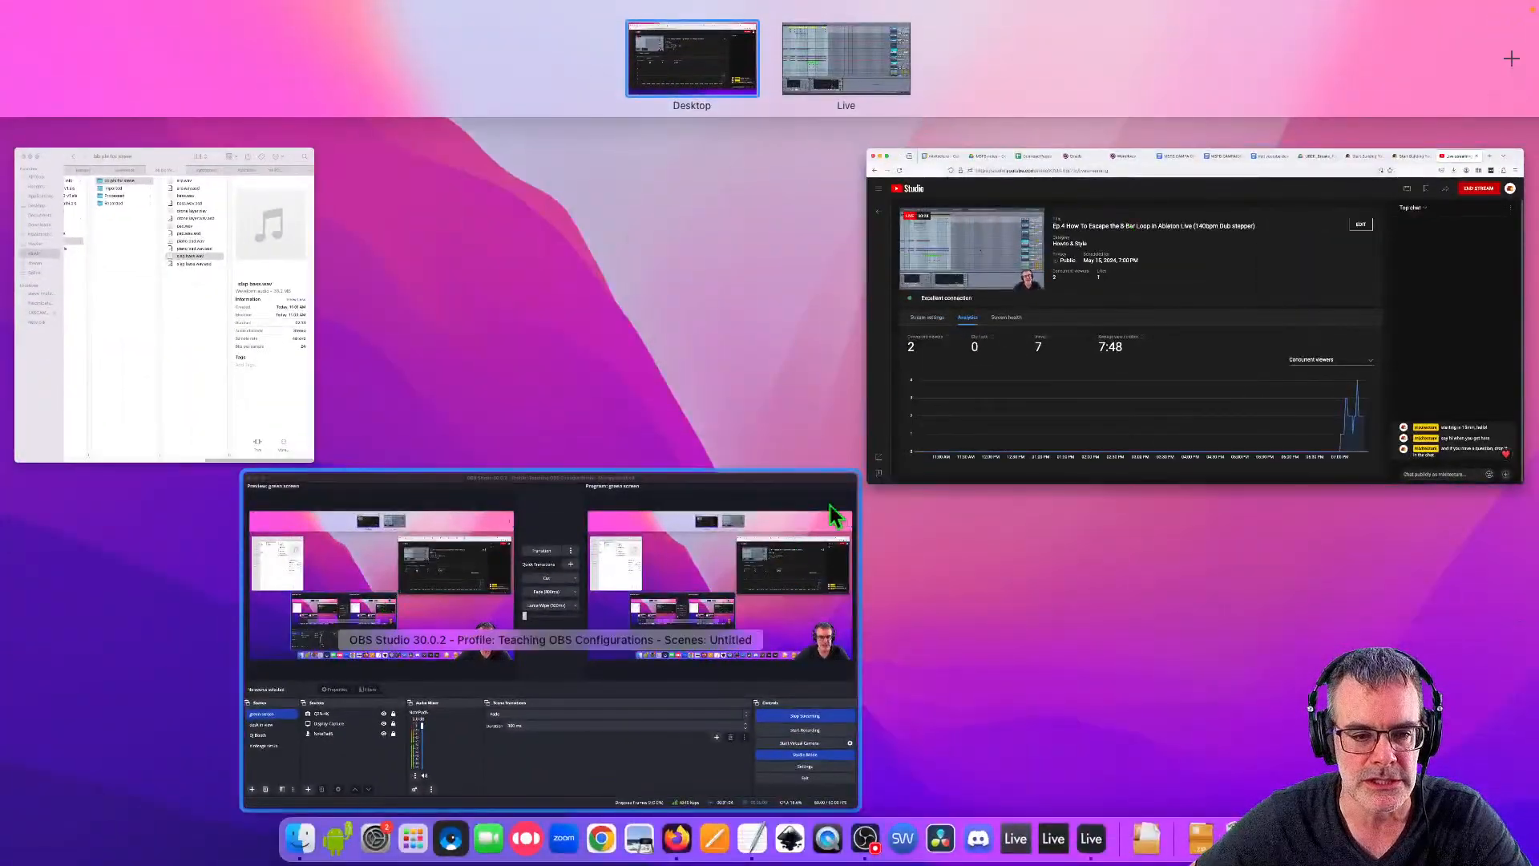
left_click(934, 452)
Step: Open store.mixitecture.com in a new Firefox private window
key("super+shift+p")
type("st")
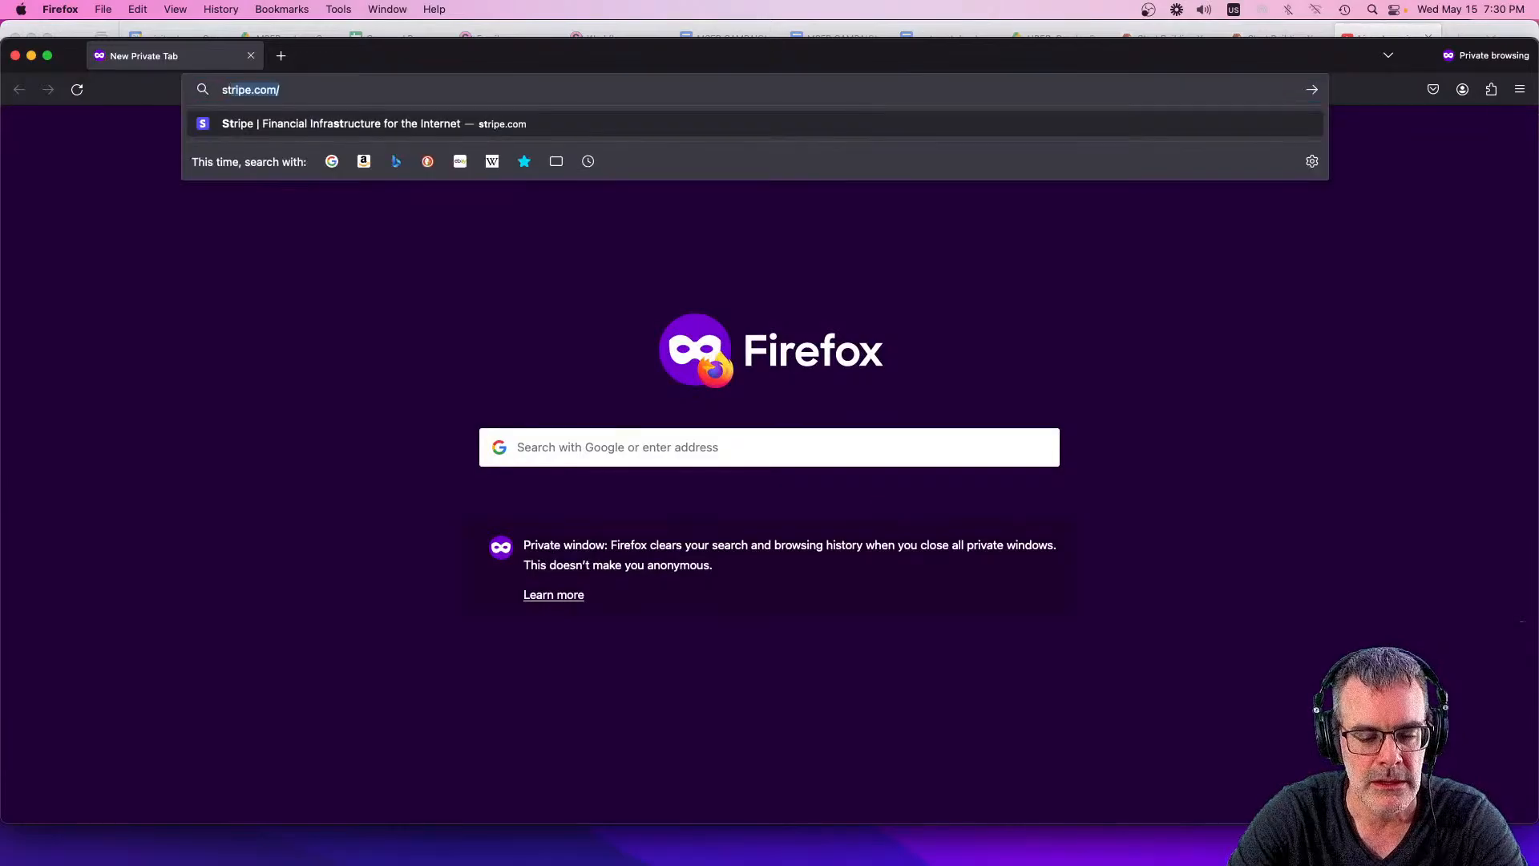
key("BackSpace")
type("ore.mixitectur")
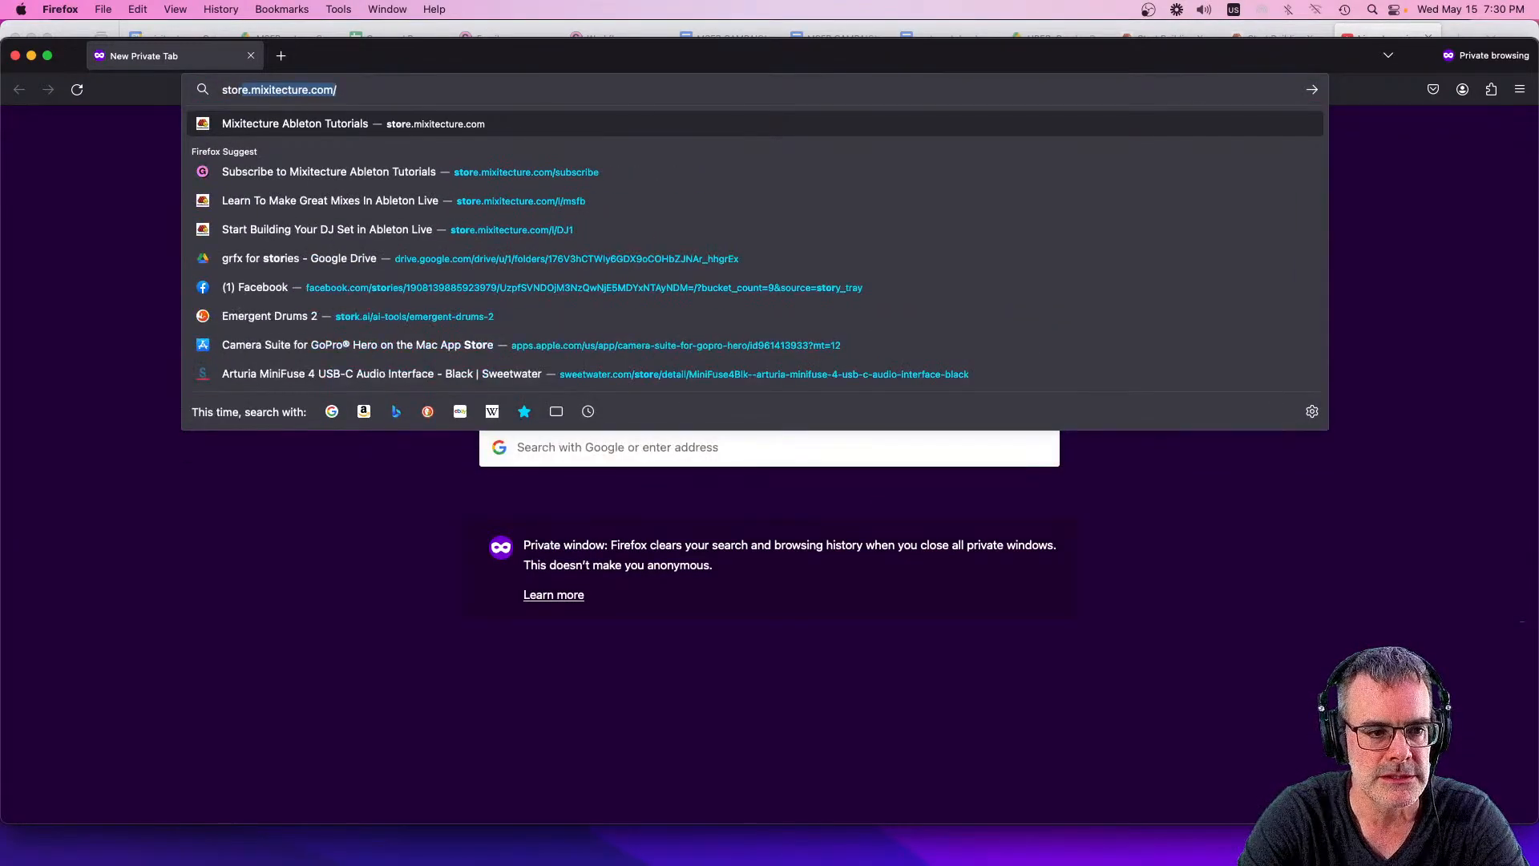
key("Return")
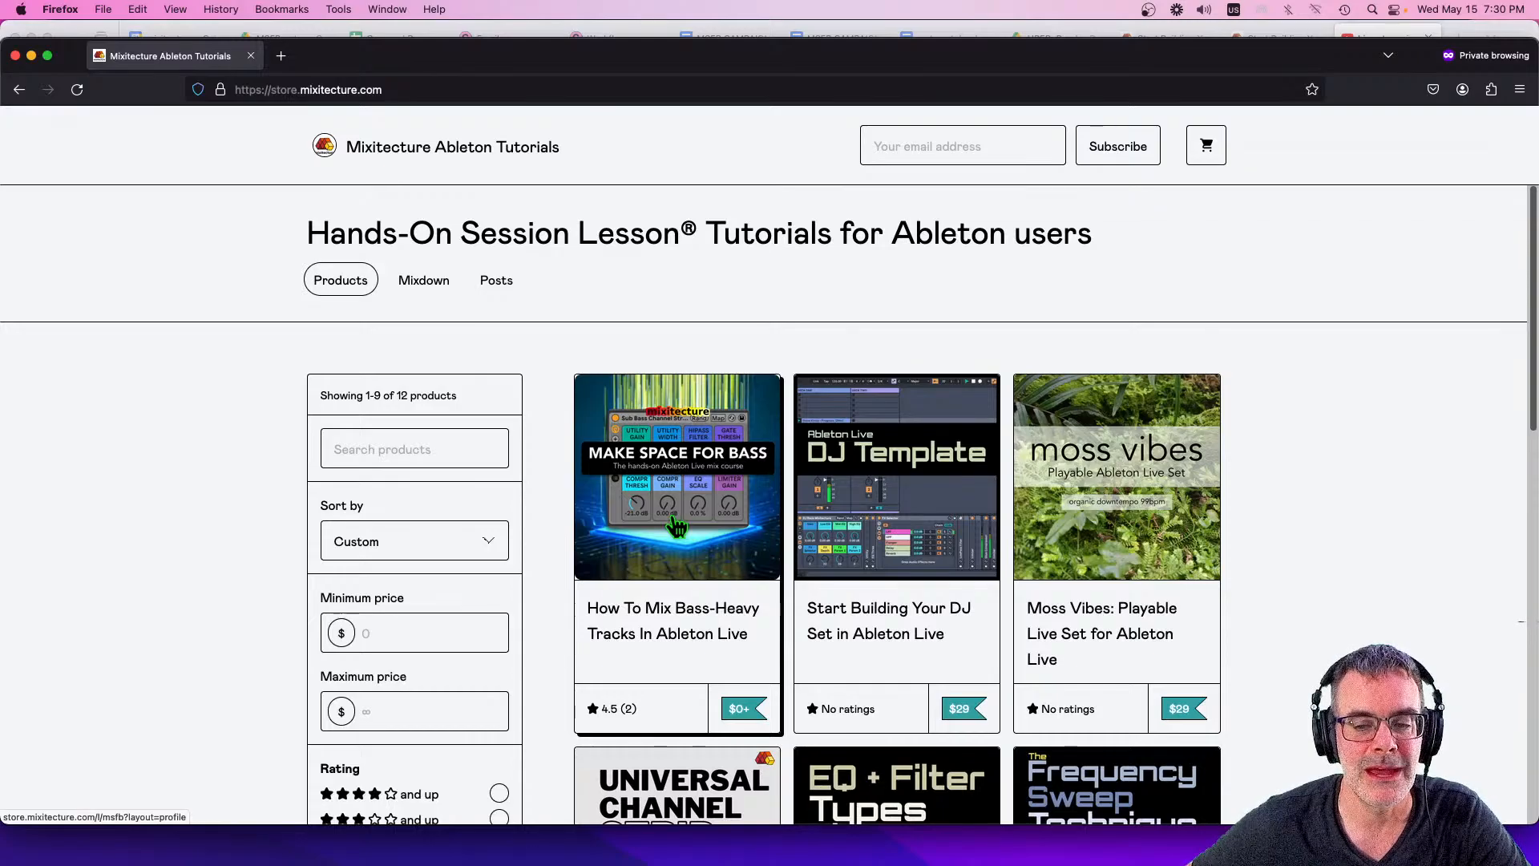
Step: Open the Moss Vibes product page, briefly play its preview video, pause it and look over the product details
scroll(1287, 465, "down", 2)
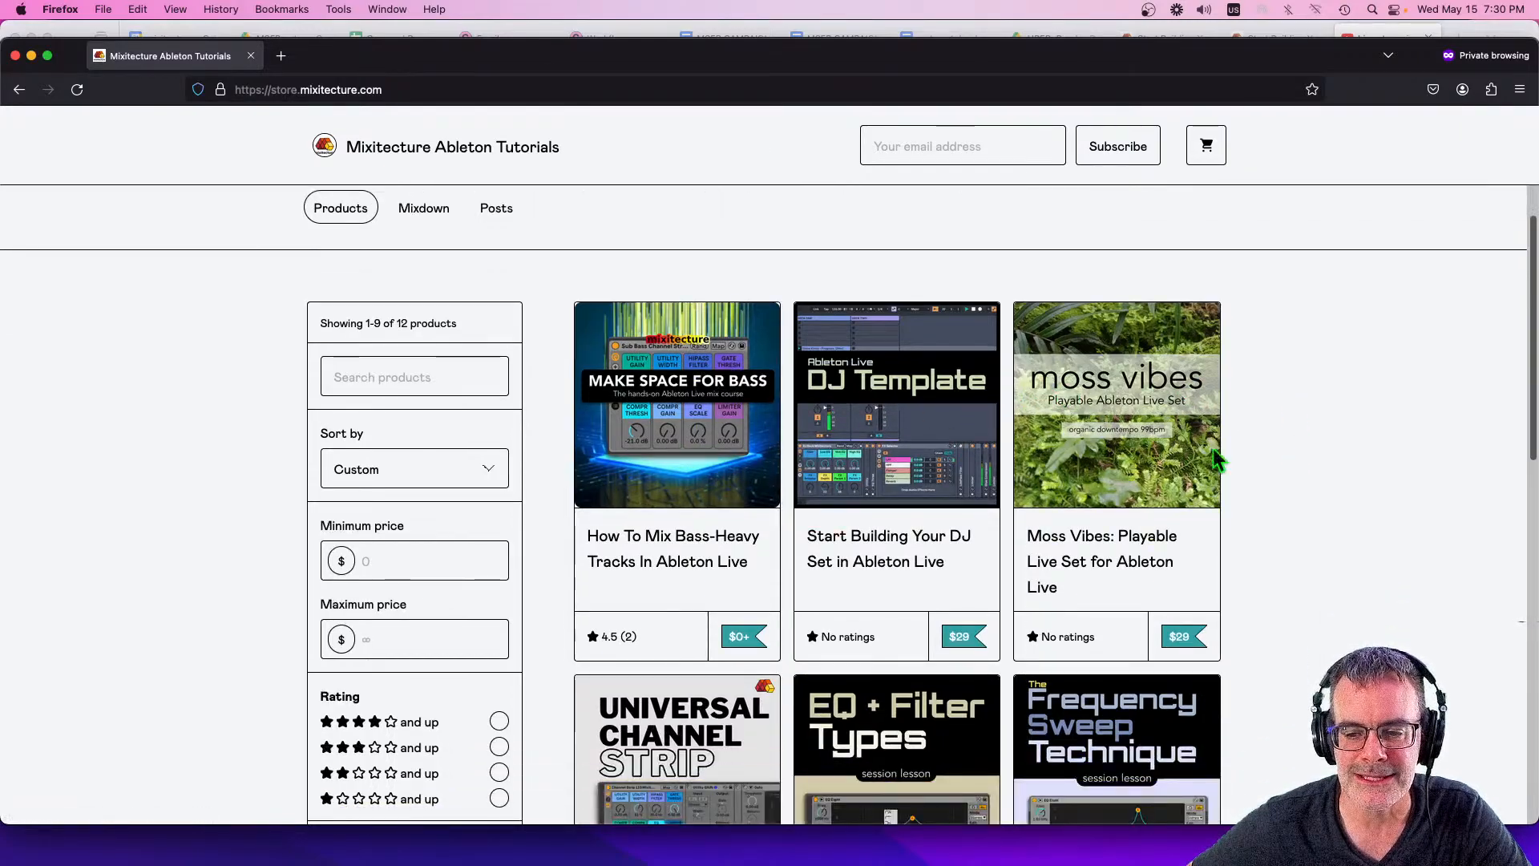
left_click(1145, 398)
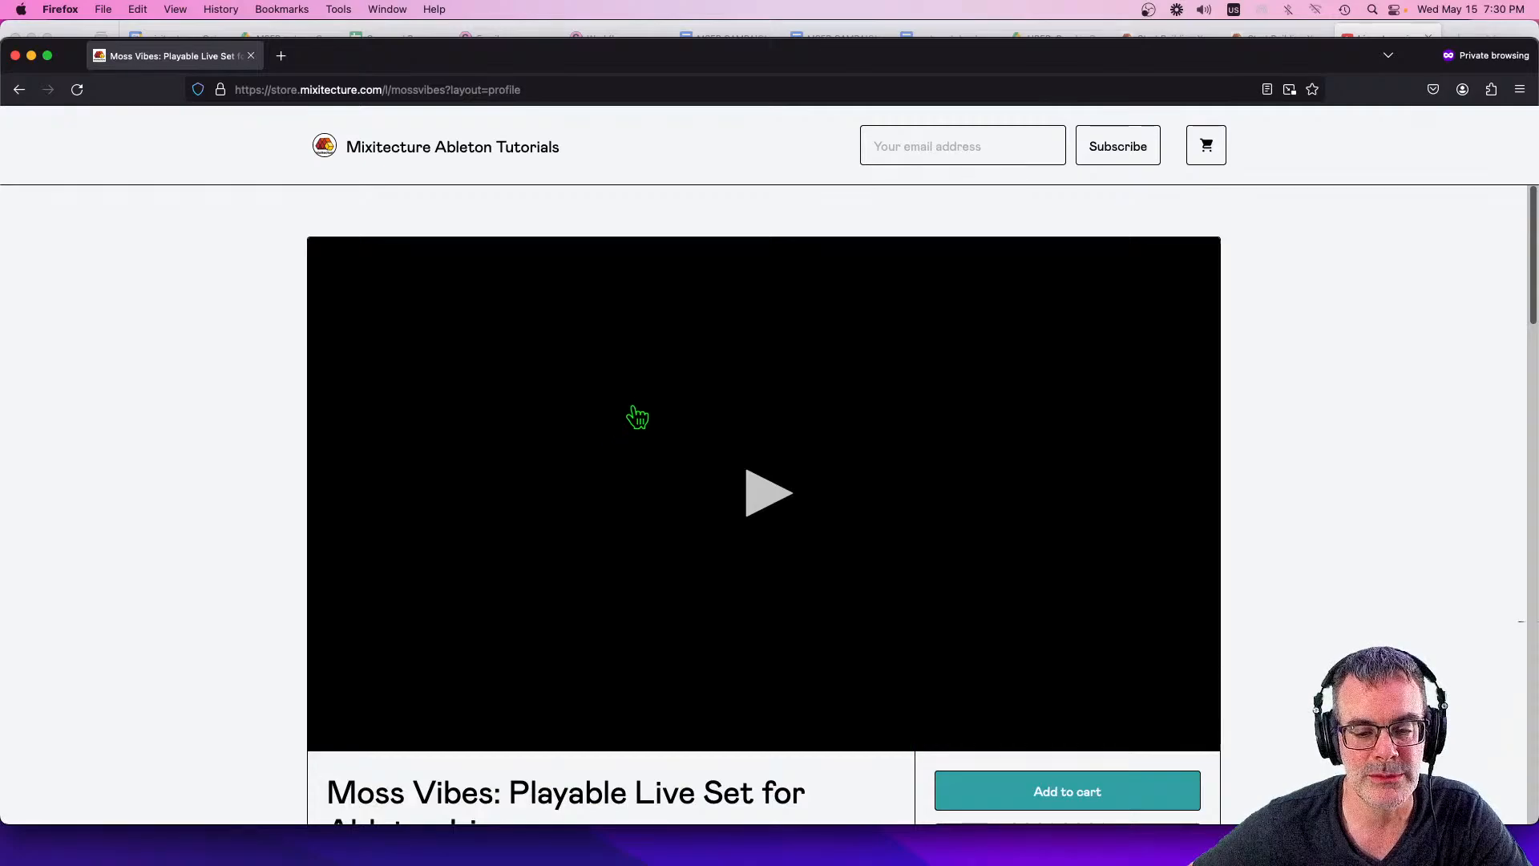
left_click(762, 505)
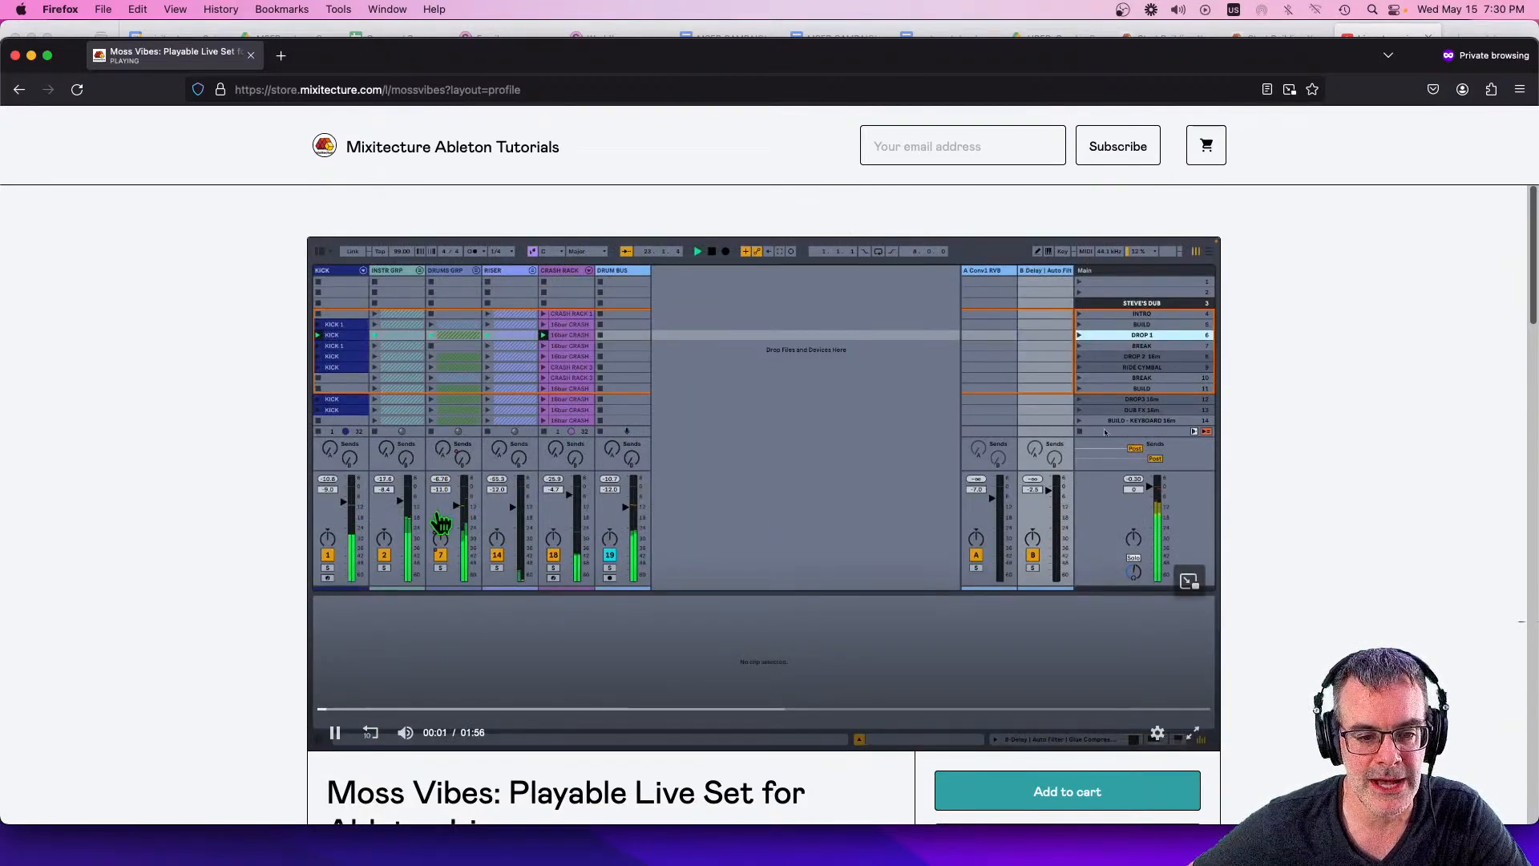
left_click(337, 733)
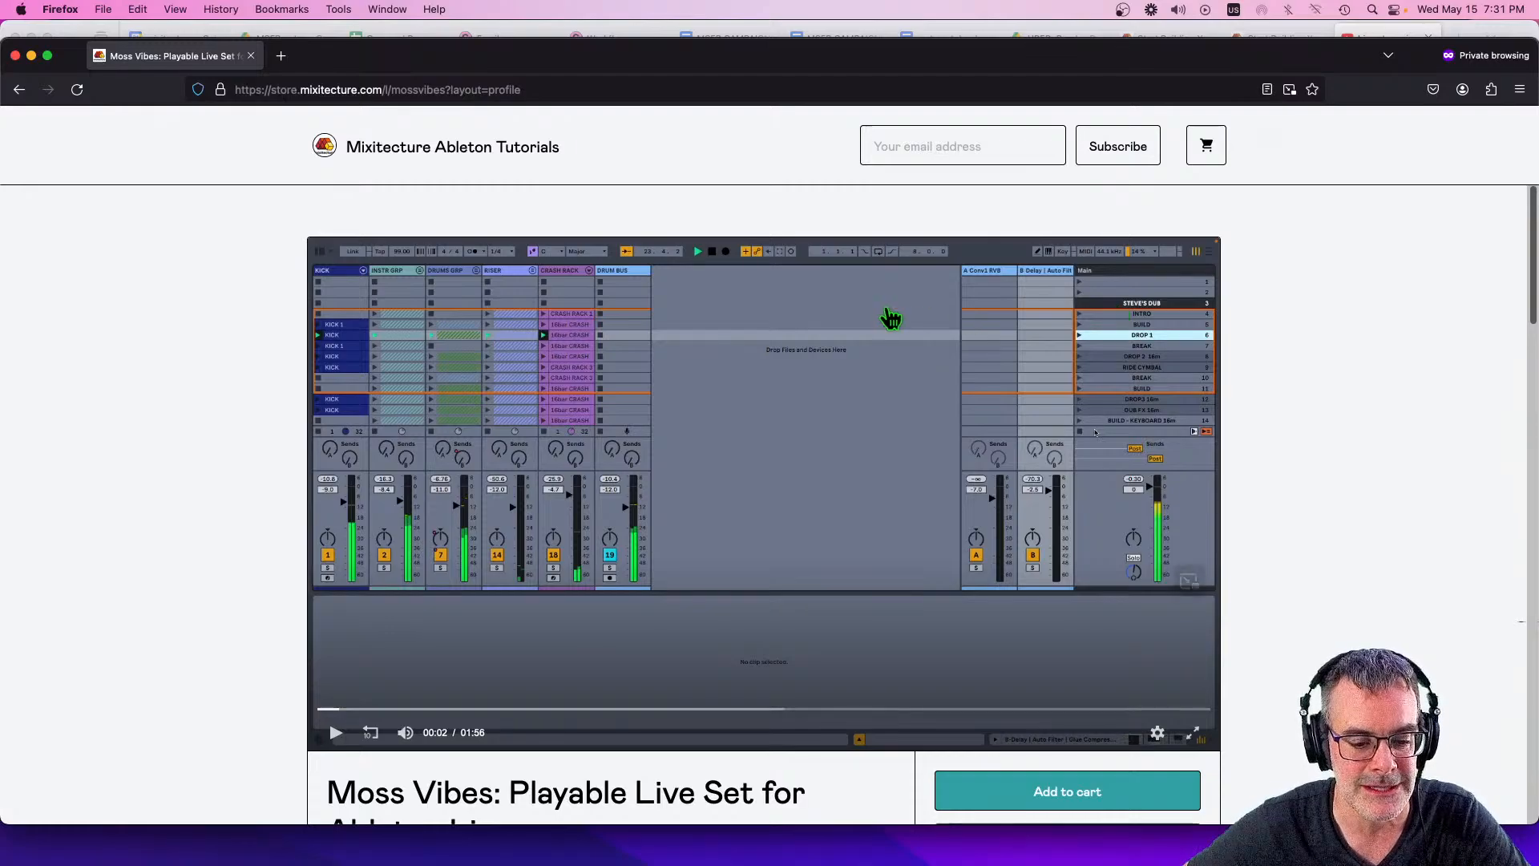
scroll(745, 402, "down", 5)
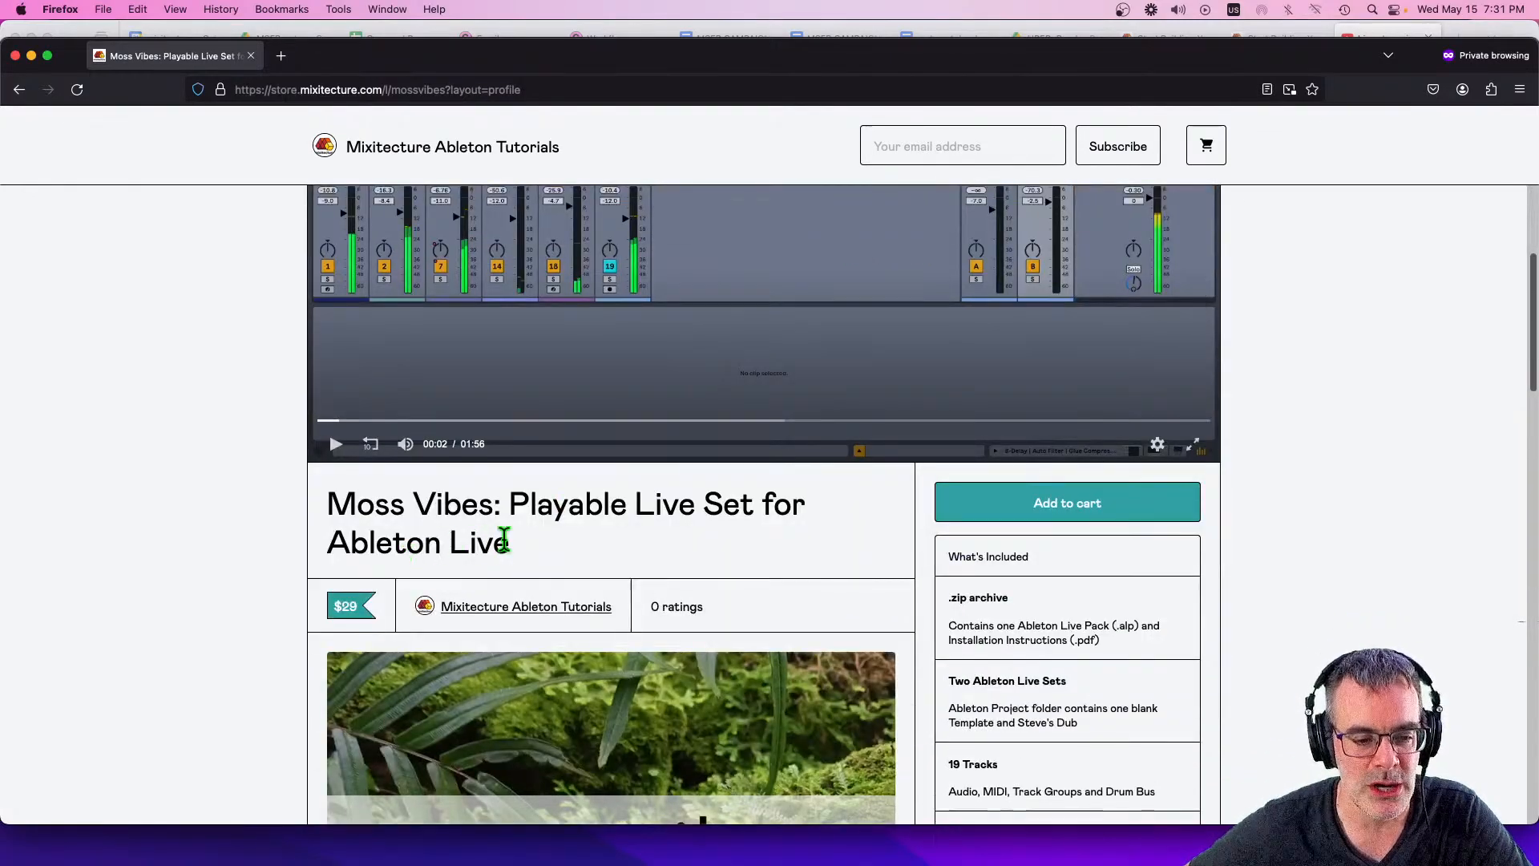
scroll(617, 513, "up", 5)
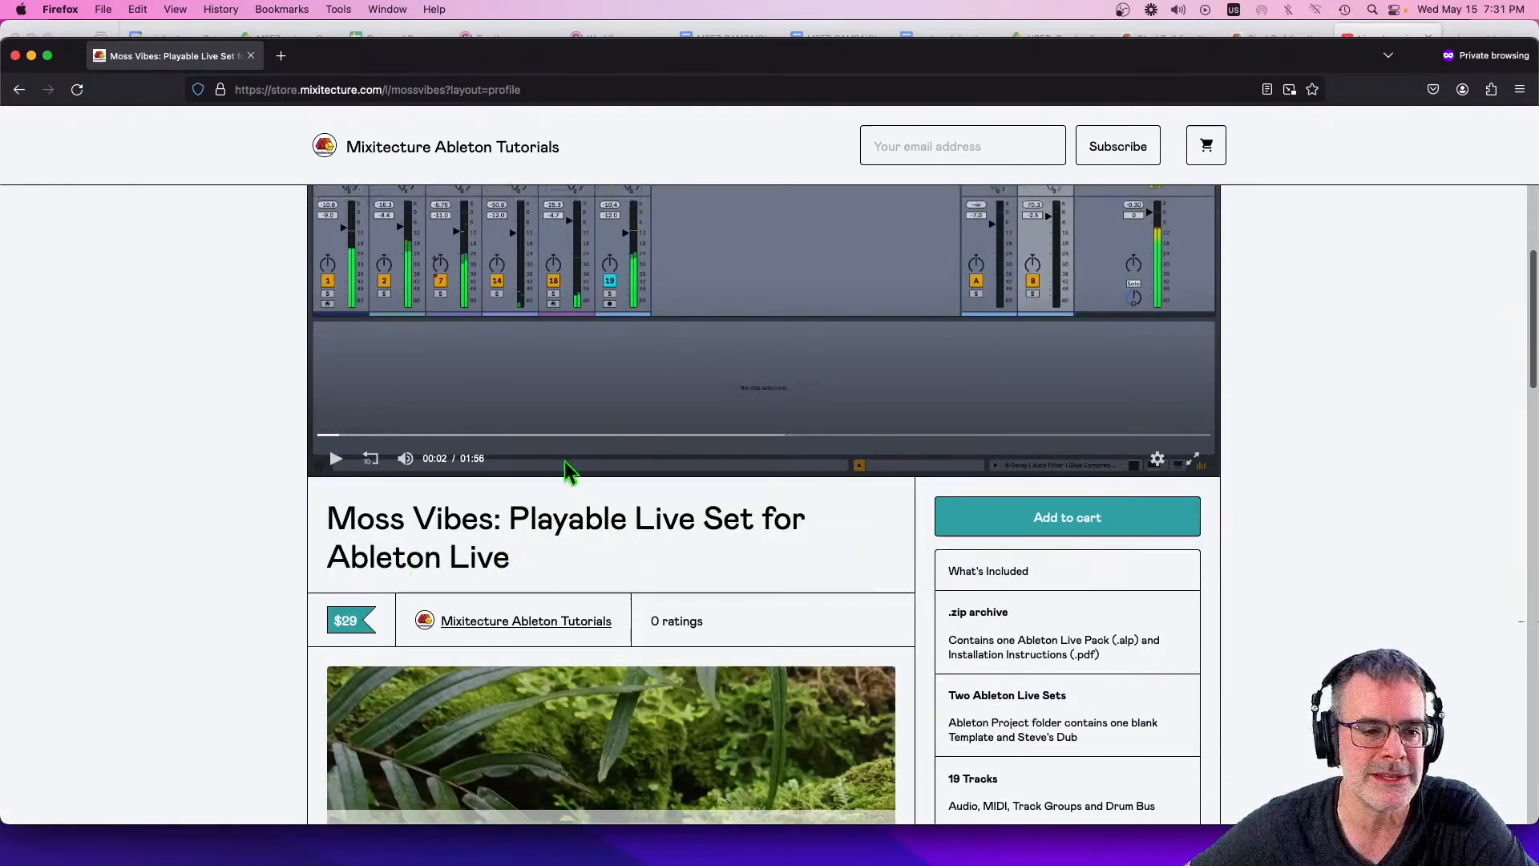
Step: Return to the Mixitecture store home page and browse the list of Ableton racks and session lessons
left_click(433, 152)
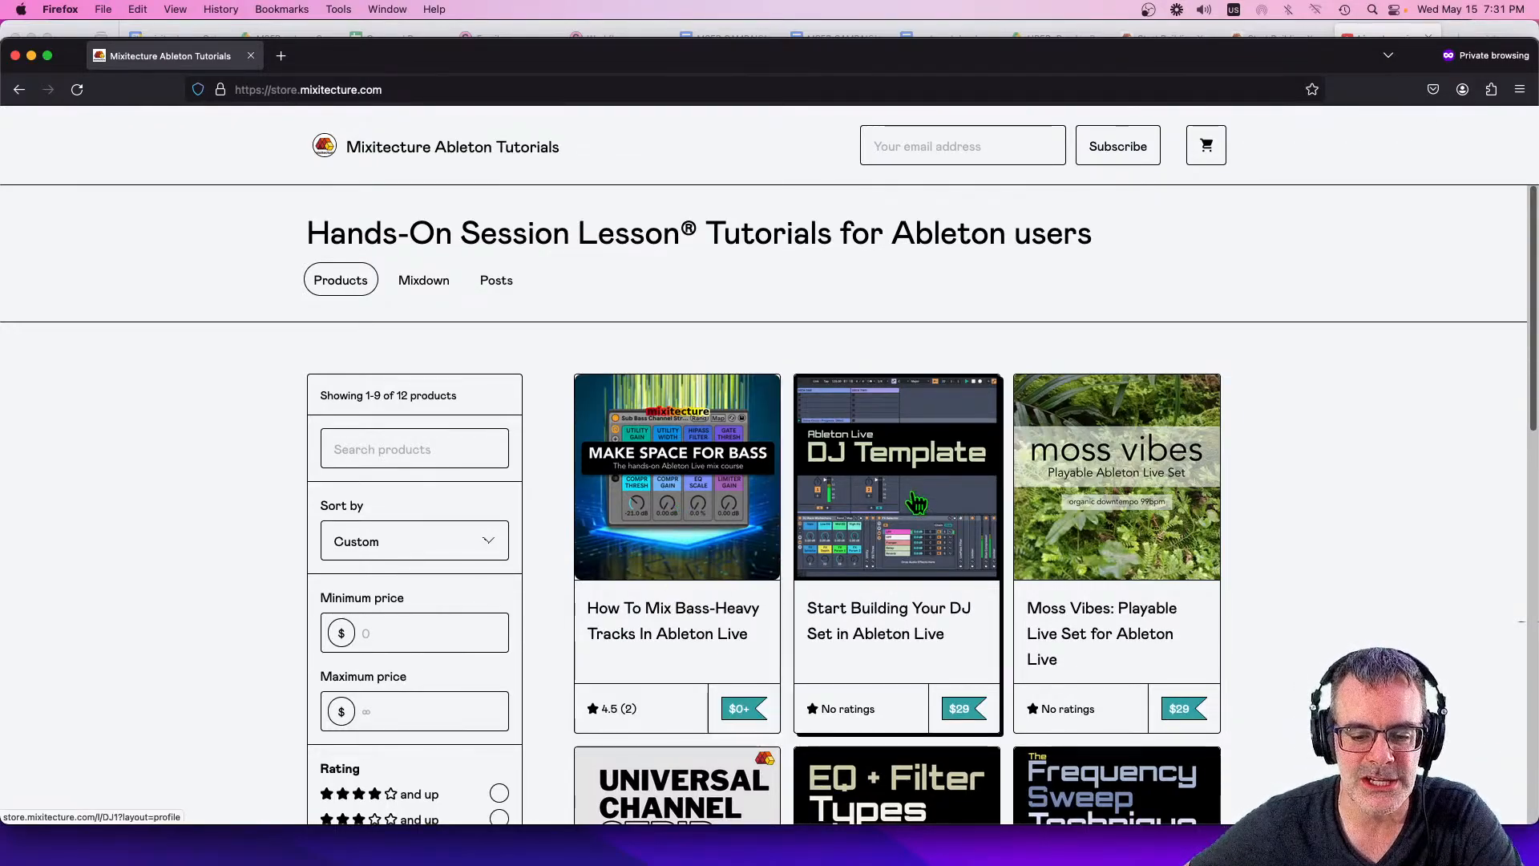
scroll(1415, 497, "down", 2)
scroll(1415, 497, "down", 5)
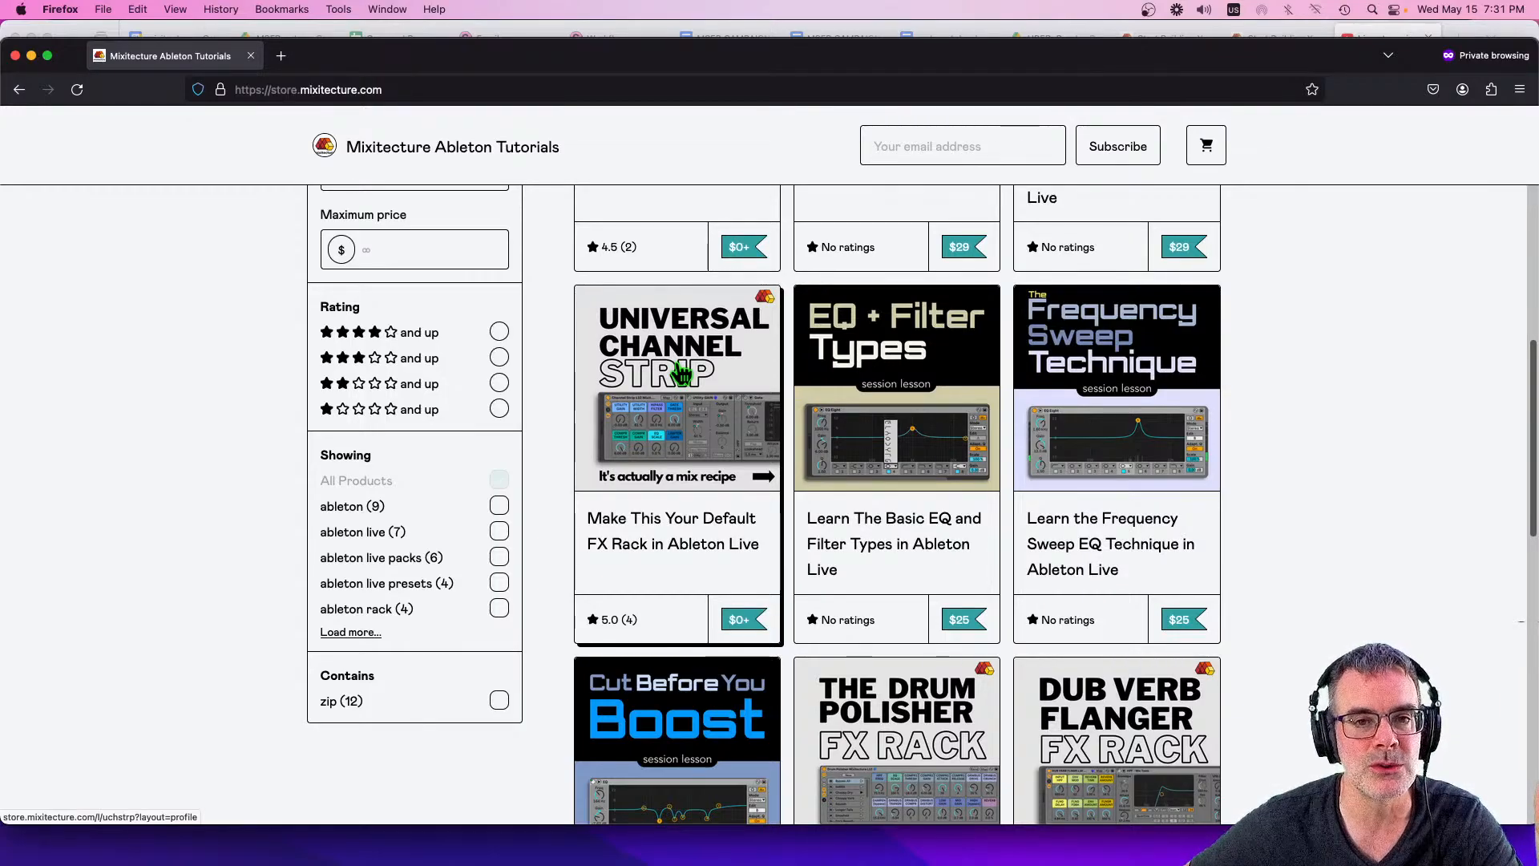
scroll(681, 372, "down", 5)
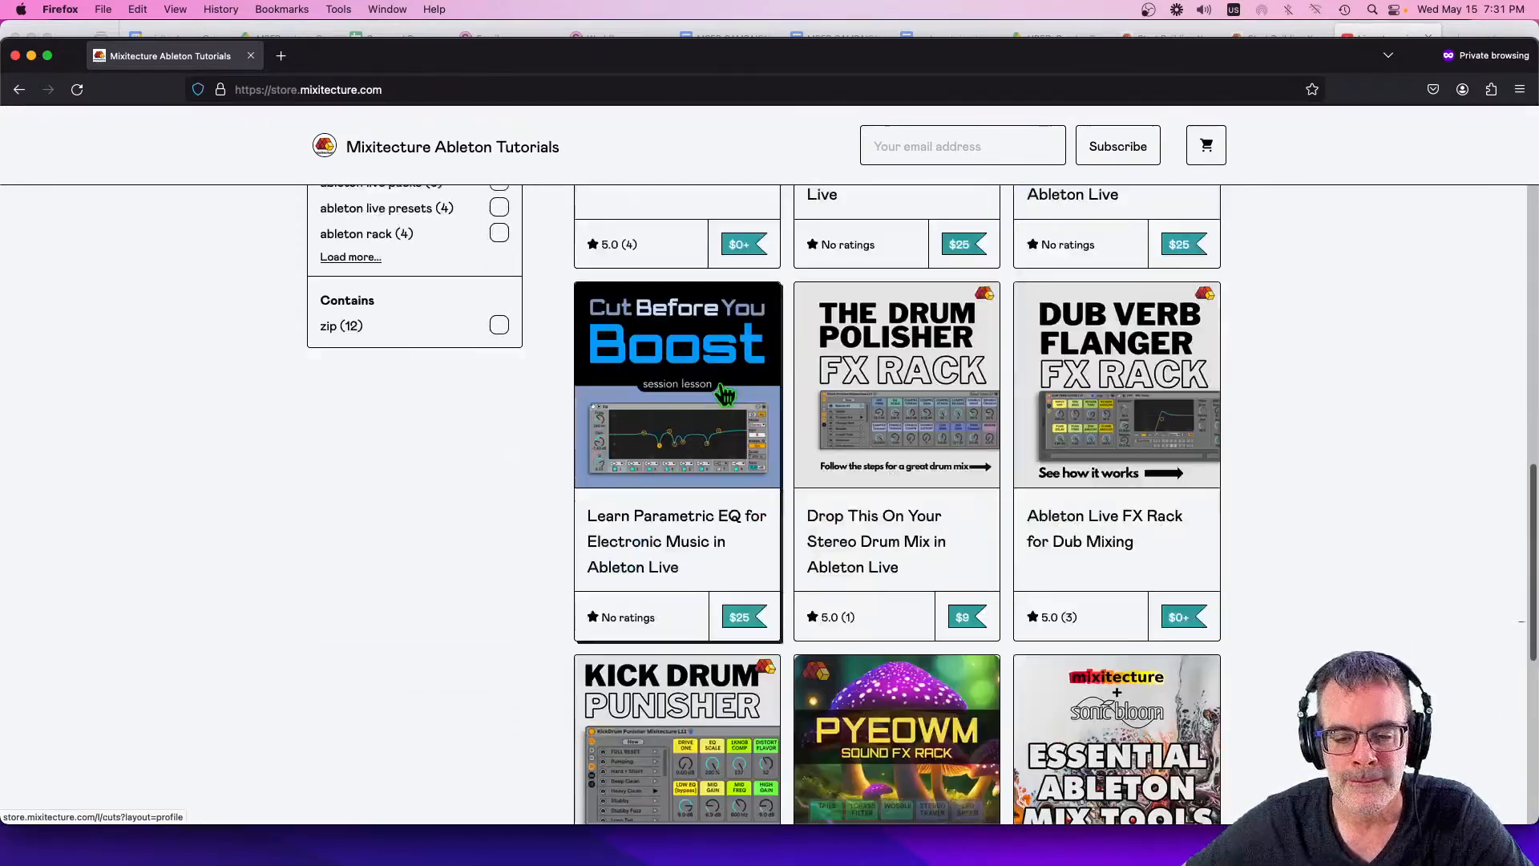
scroll(725, 385, "up", 5)
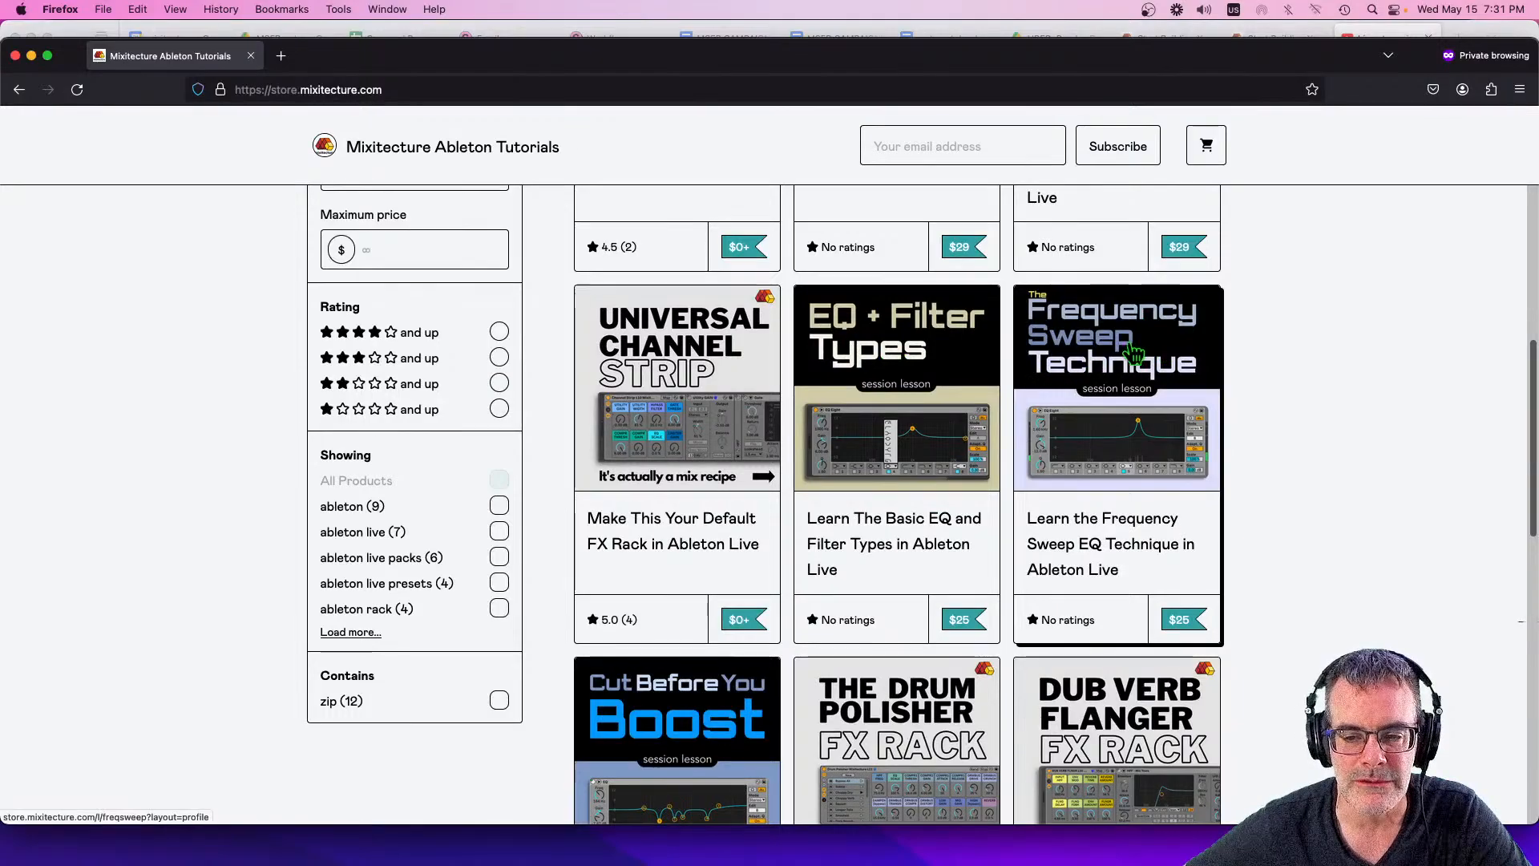
Step: Look over the store's remaining products down to the Essential Ableton Mix Tools bundle and return to the Moss Vibes row
scroll(1022, 361, "down", 5)
scroll(882, 325, "down", 2)
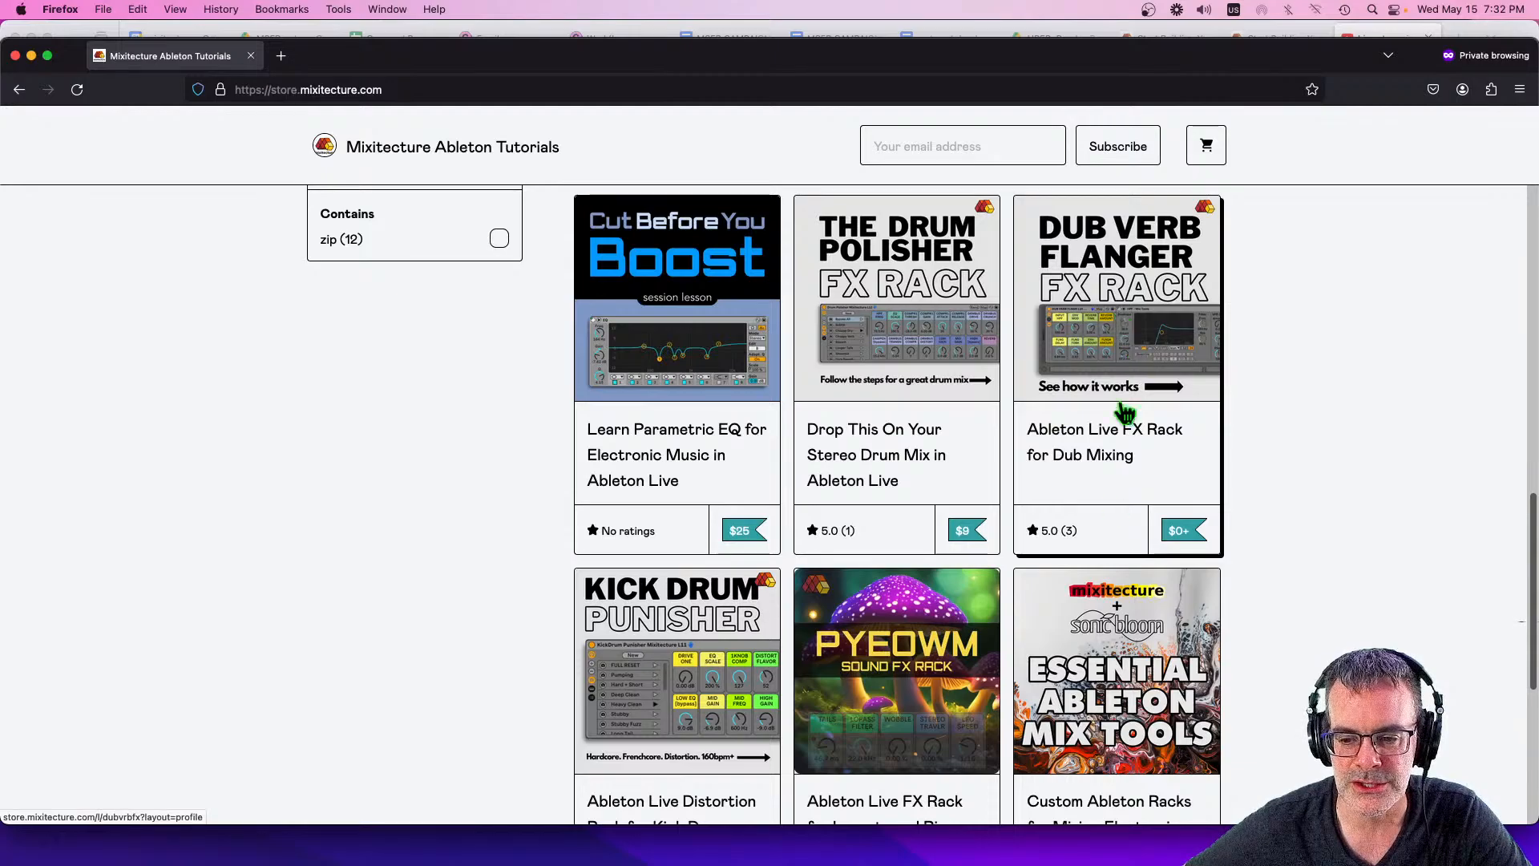
scroll(698, 561, "down", 3)
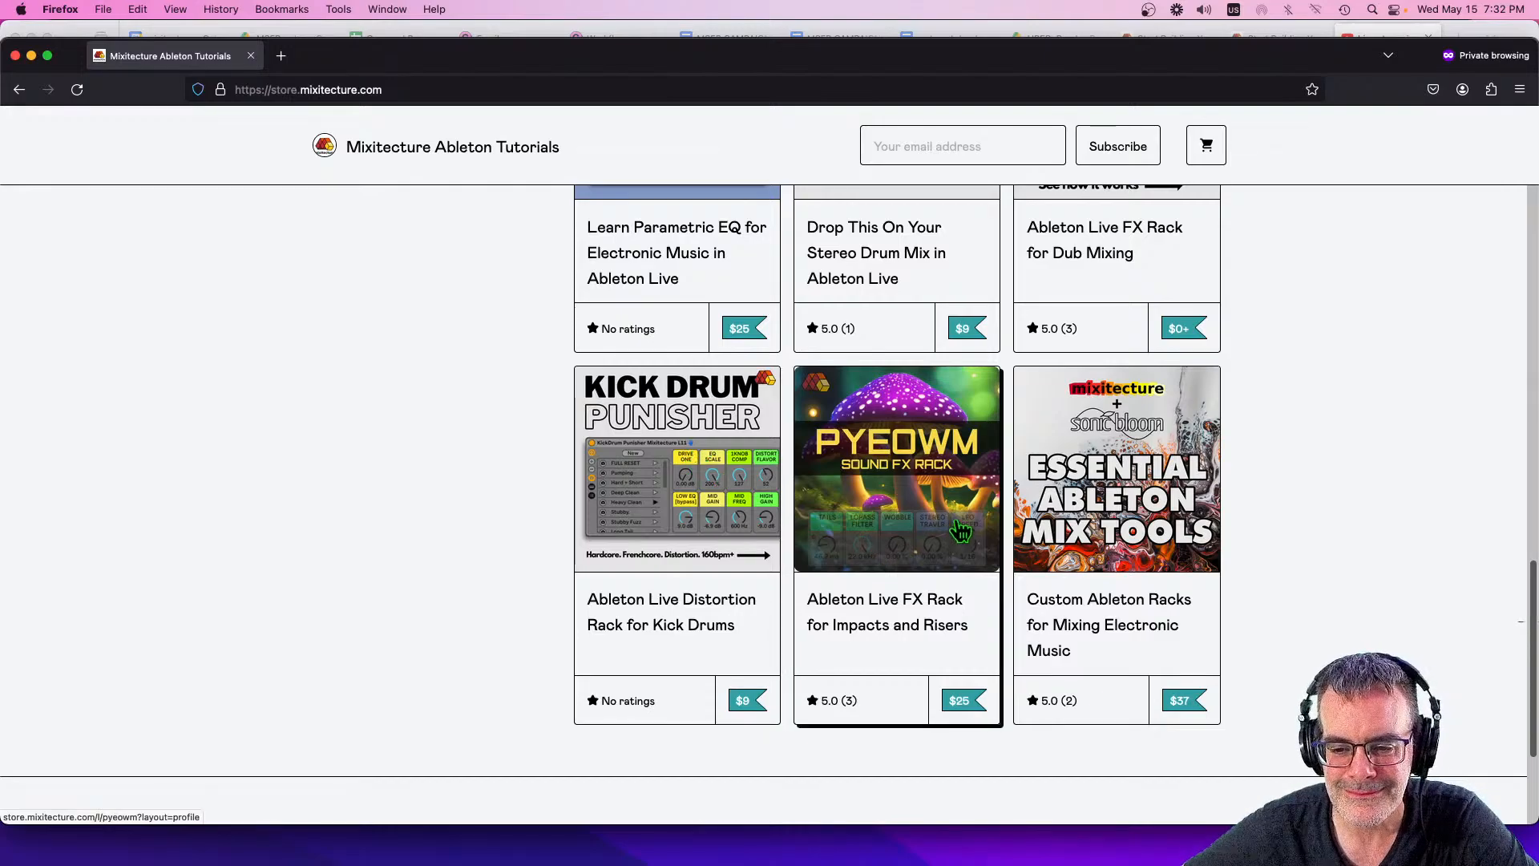
scroll(561, 354, "up", 8)
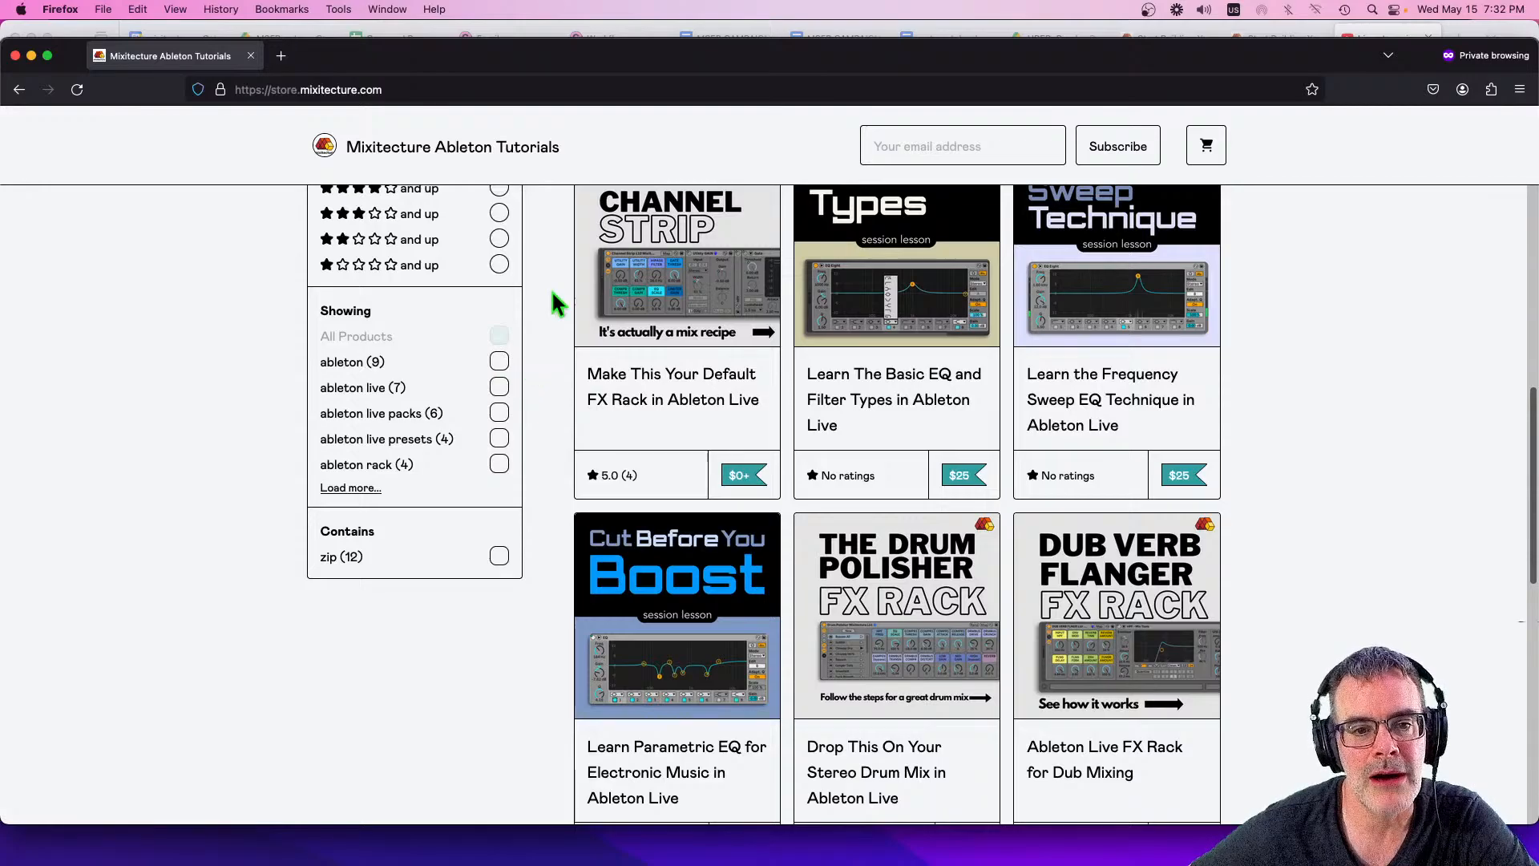
scroll(529, 272, "up", 5)
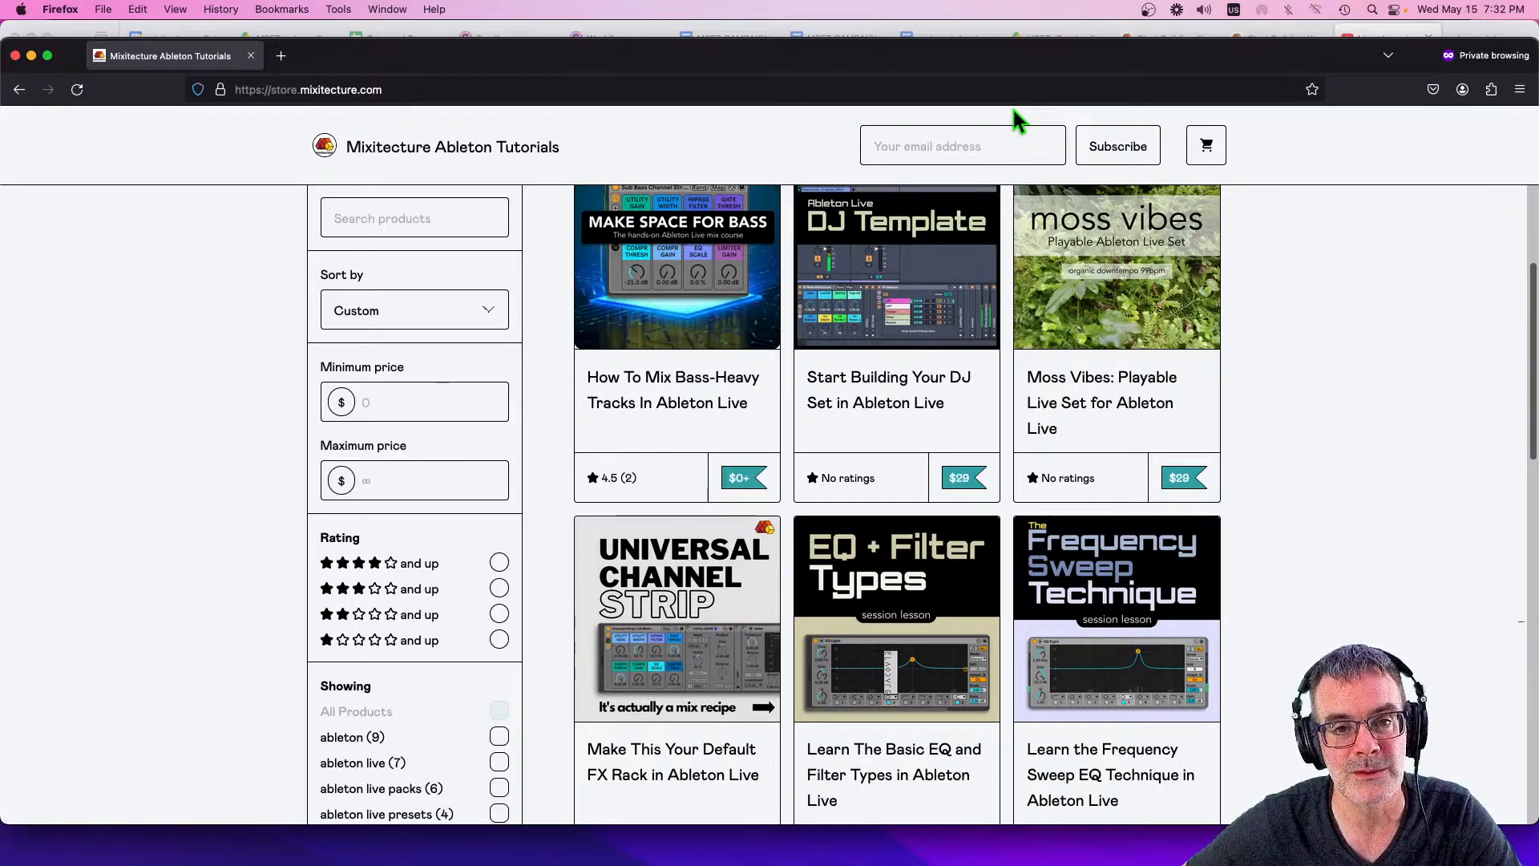
Step: Switch to the YouTube Studio window and end the Ep.4 live stream, confirming the end
key("ctrl+Up")
left_click(1118, 567)
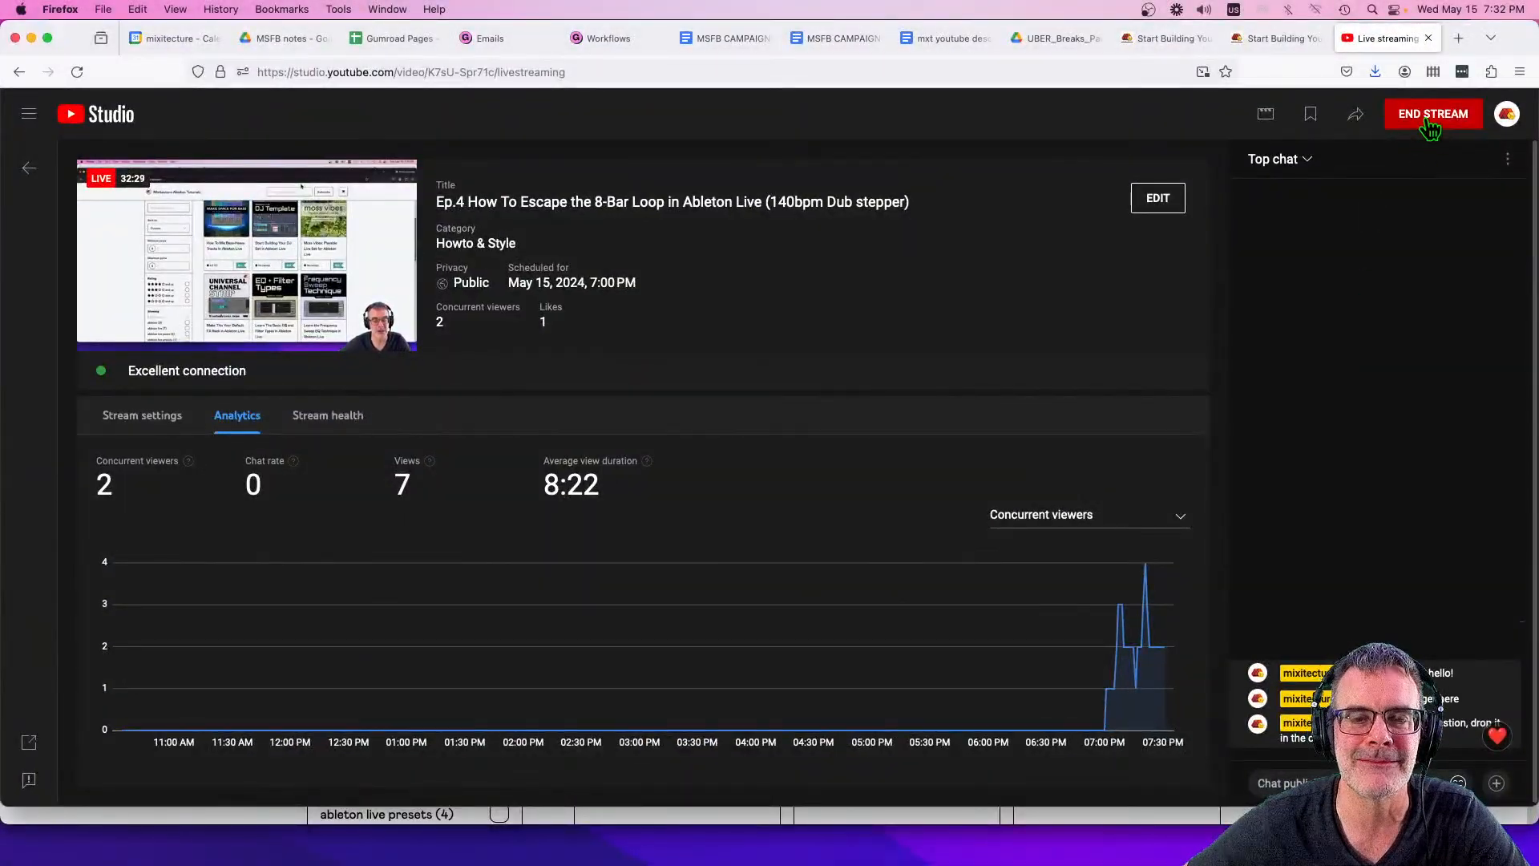
left_click(1427, 123)
left_click(911, 511)
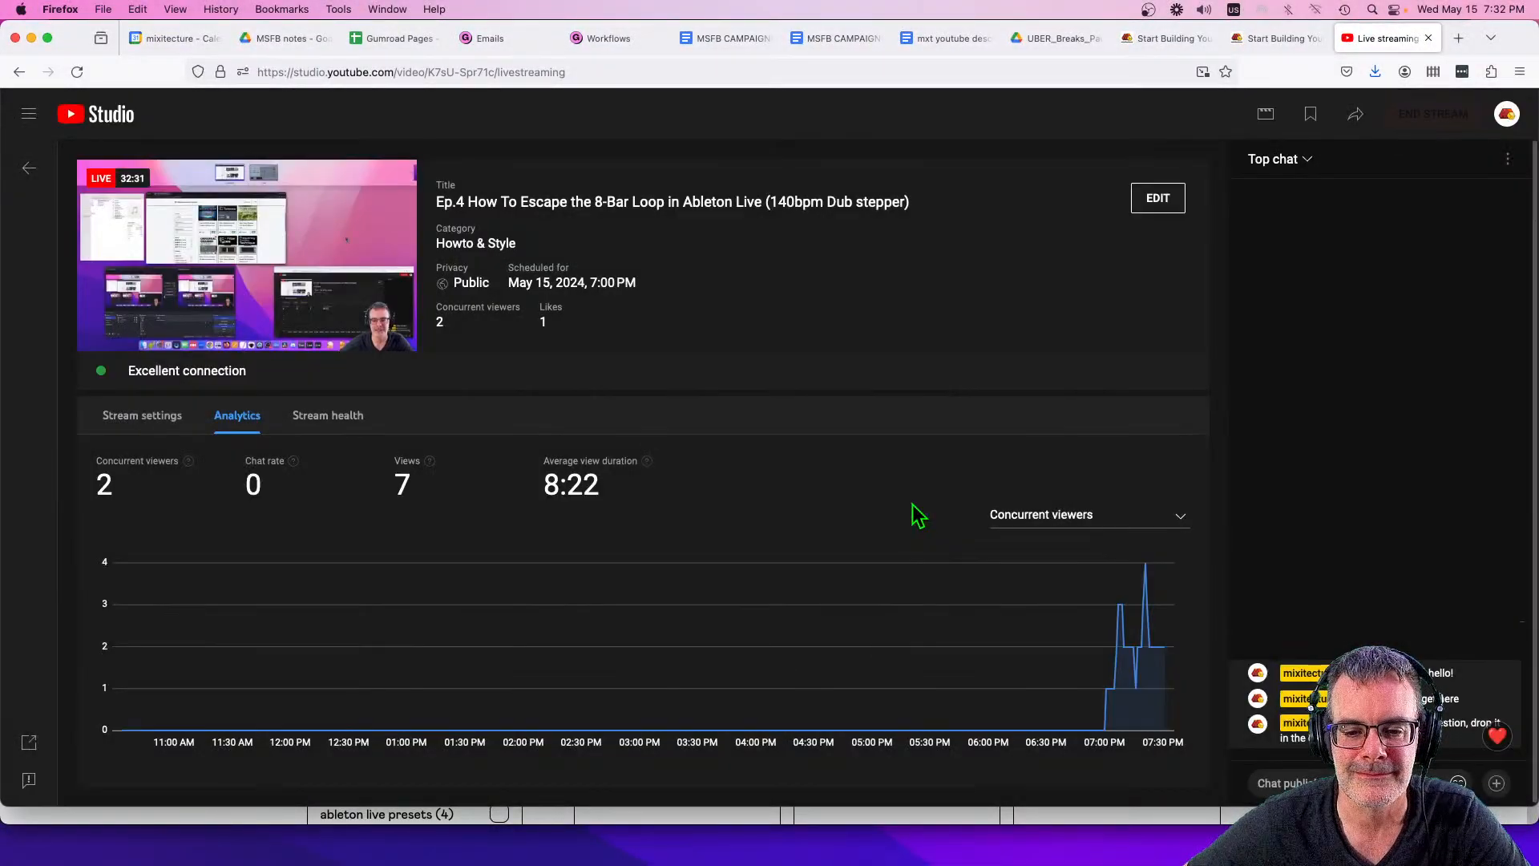